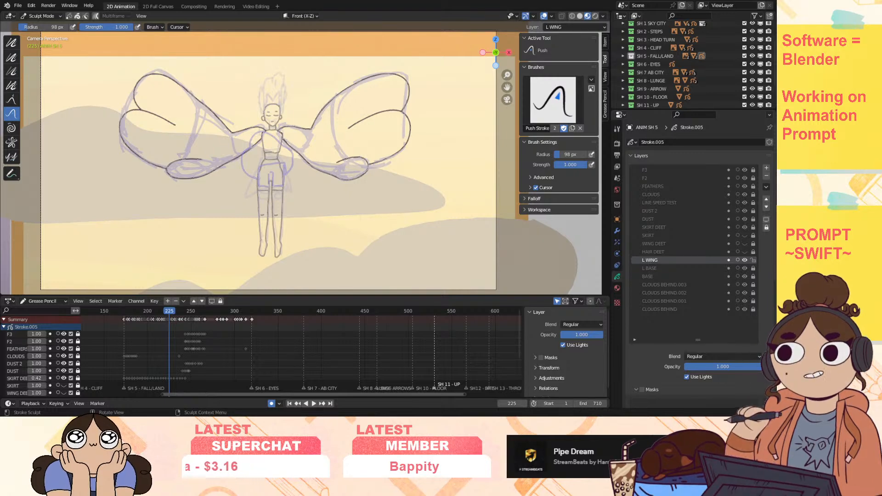
Step: Hide the F3, F2, FEATHERS, CLOUDS, DUST 2, DUST and SKIRT DEET layers at frame 212
left_click_drag(124, 312, 158, 354)
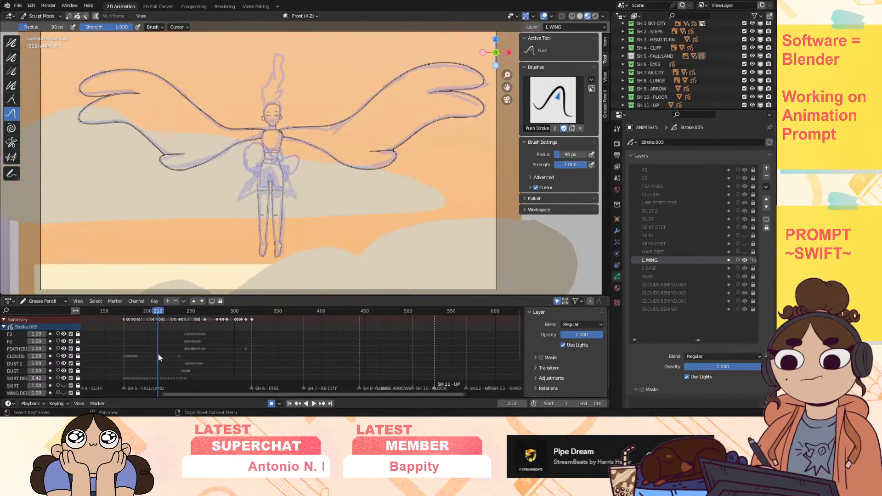
left_click(63, 341)
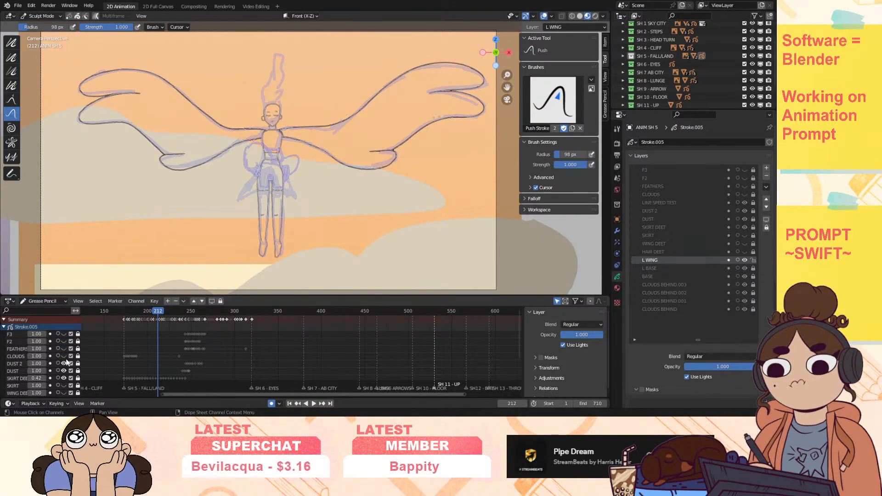
left_click_drag(66, 359, 66, 379)
Step: Play and scrub through the shot's L WING keyframes up to about frame 300 to review the wing motion
scroll(3, 372, "down", 2)
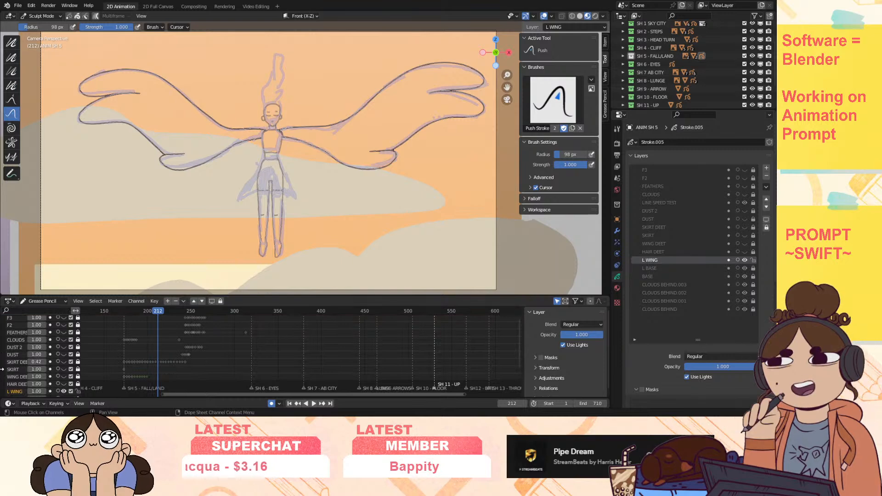
scroll(105, 373, "down", 1)
scroll(127, 398, "up", 2)
scroll(7, 373, "down", 3)
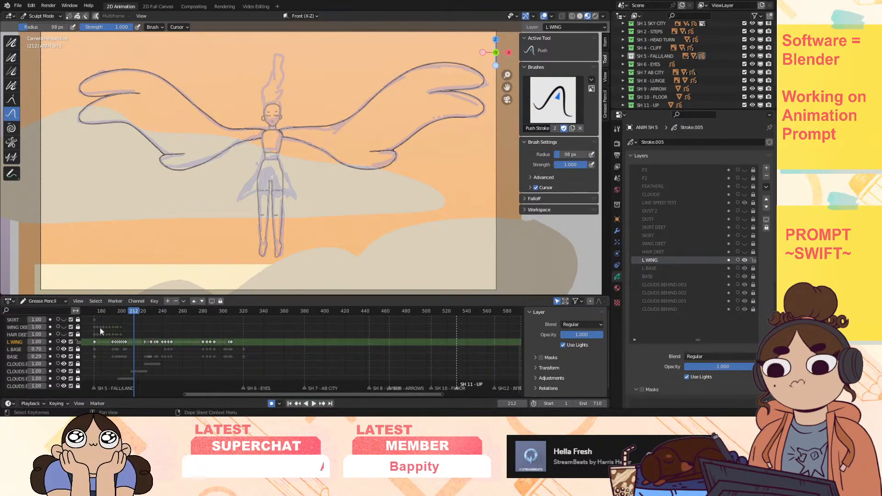
left_click_drag(132, 311, 103, 314)
key("space")
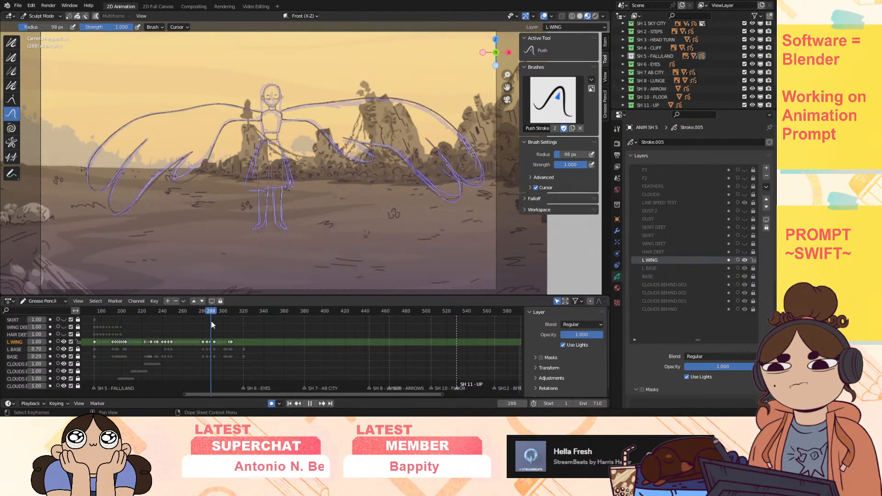
left_click_drag(240, 319, 223, 322)
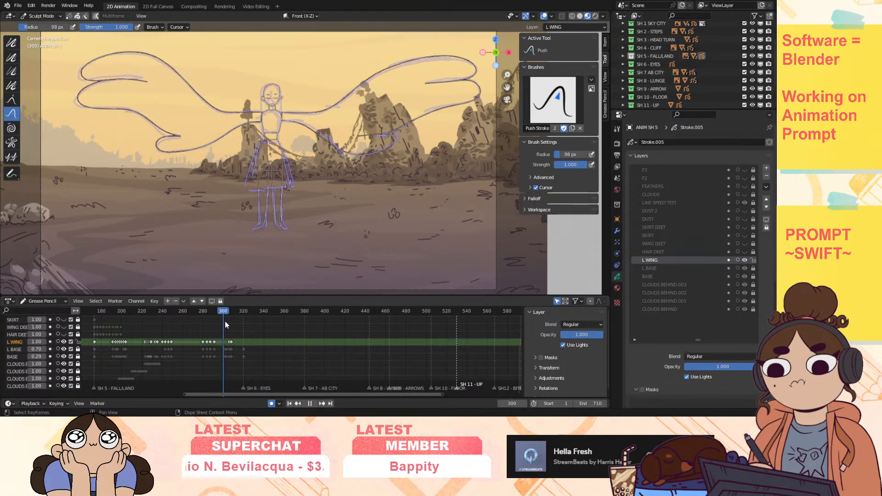
key("space")
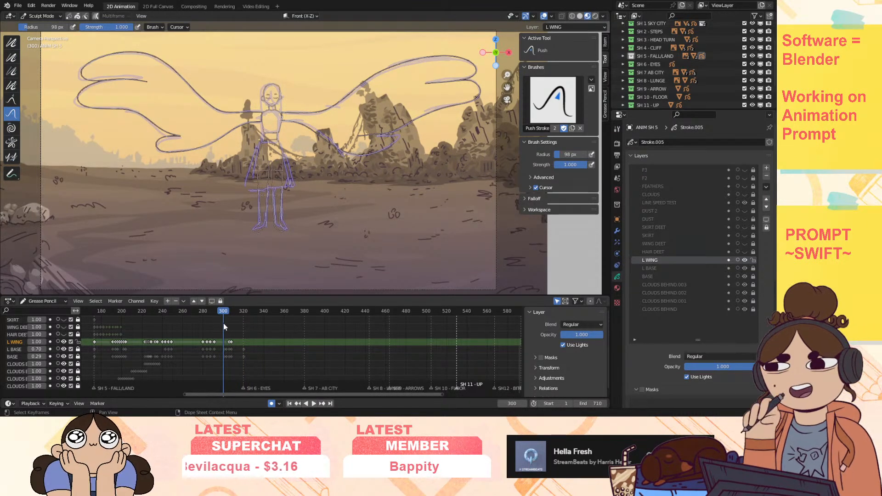
key("space")
mouse_move(231, 313)
left_mouse_down()
mouse_move(238, 314)
mouse_move(194, 336)
mouse_move(216, 334)
mouse_move(138, 337)
mouse_move(118, 353)
mouse_move(214, 359)
left_mouse_up()
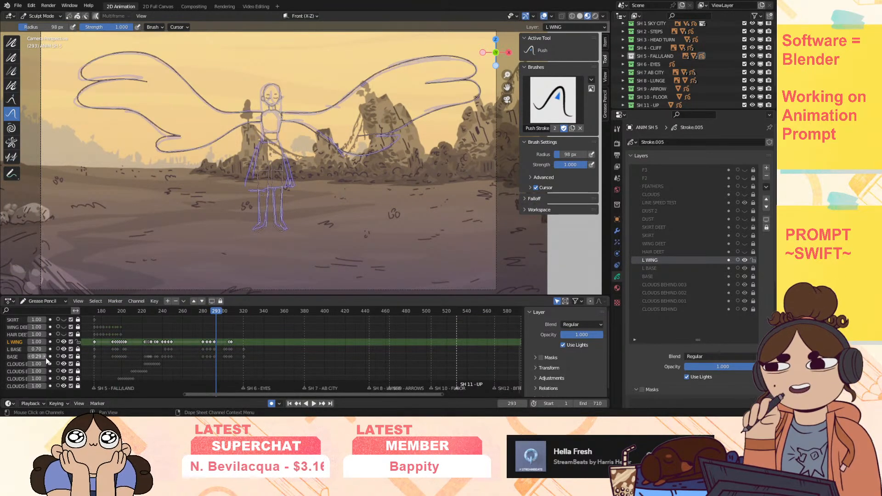
Step: Set the L BASE layer's opacity to 0.90 and switch to Draw Mode
double_click(42, 350)
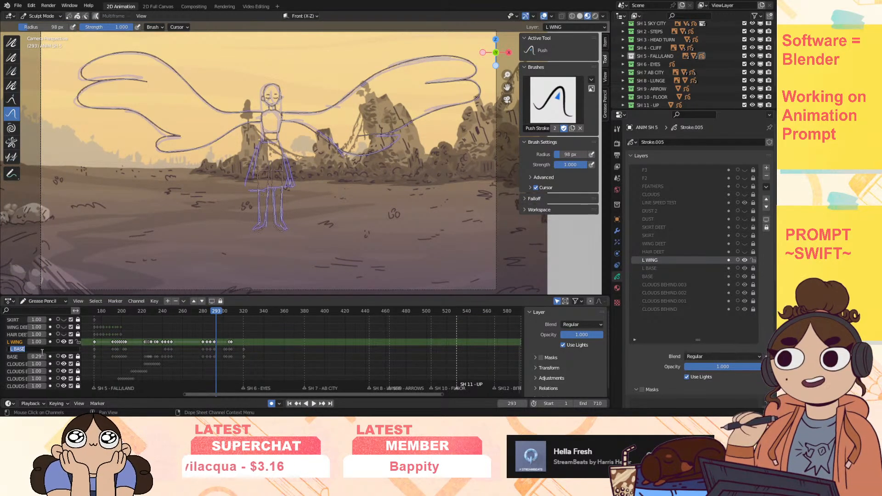
left_click(41, 16)
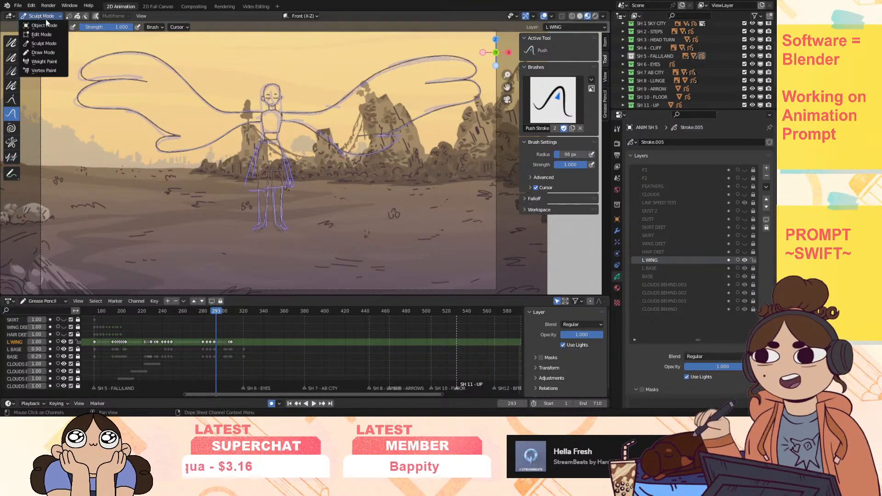
left_click(42, 51)
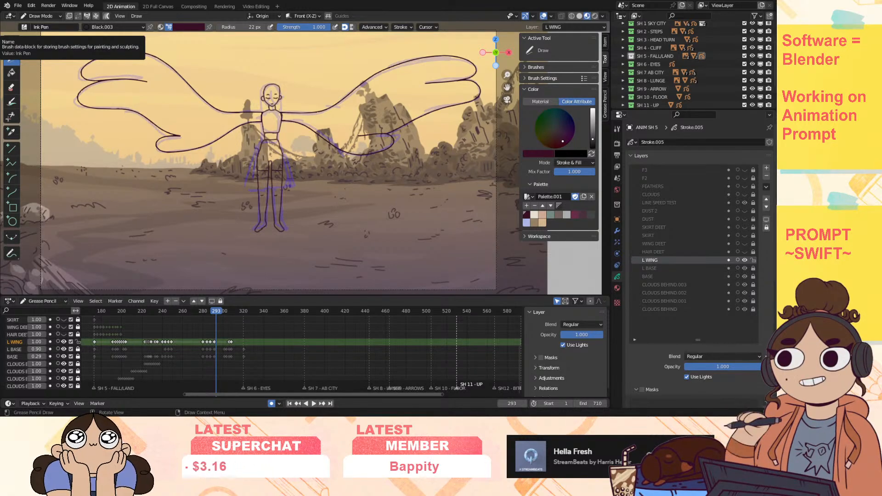
Step: Examine the figure's head and torso drawings by comparing frames 300 and 301
left_click_drag(201, 313, 223, 351)
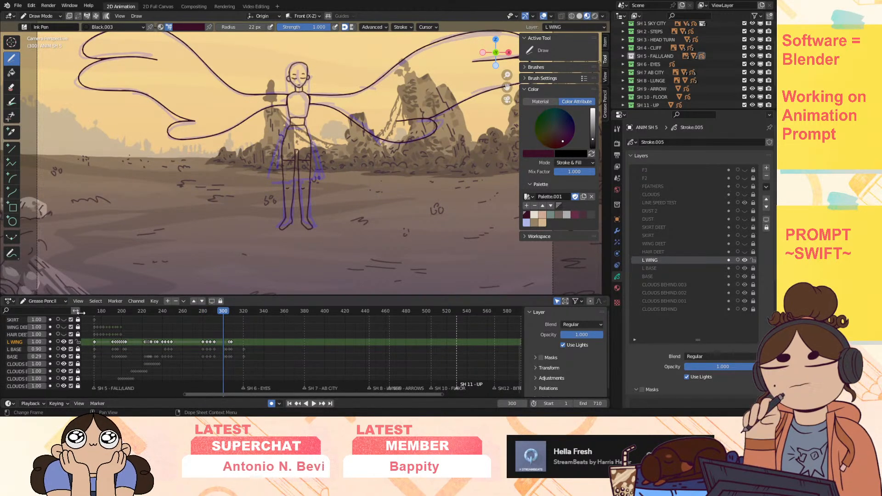
scroll(289, 372, "up", 1)
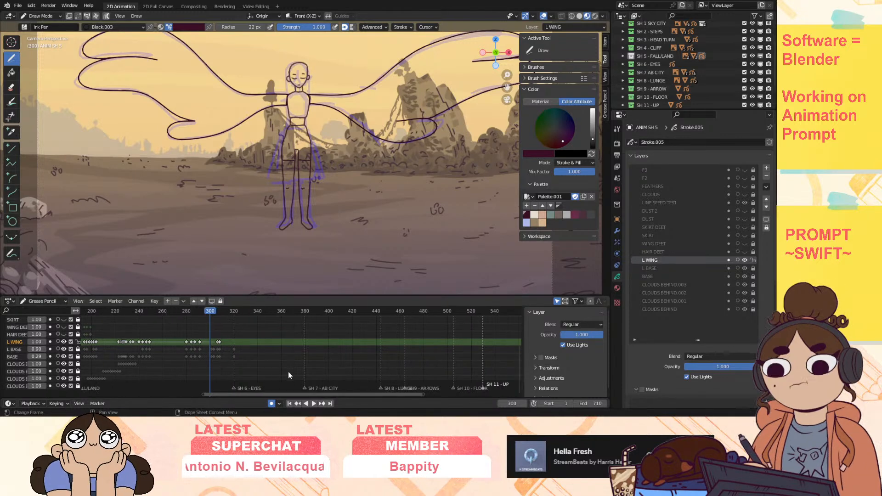
scroll(288, 372, "up", 4)
left_click_drag(304, 393, 252, 388)
scroll(341, 352, "up", 6)
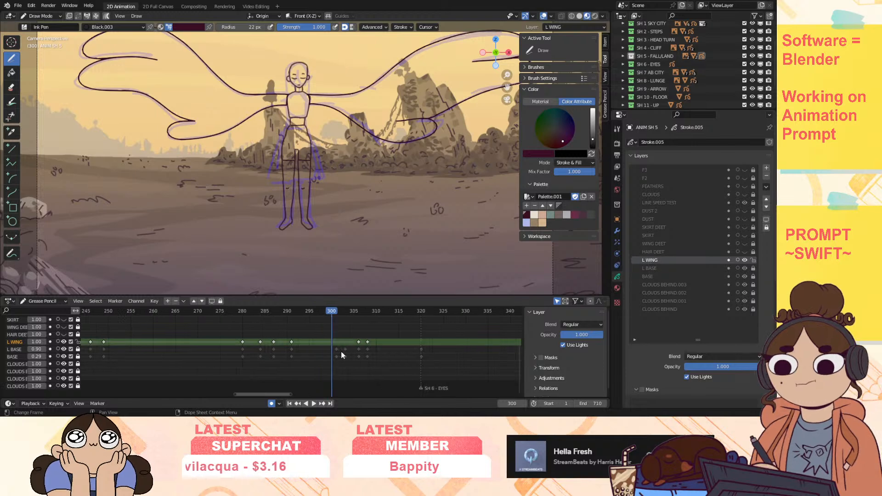
scroll(341, 354, "up", 1)
key("space")
mouse_move(334, 313)
left_mouse_down()
mouse_move(277, 331)
mouse_move(298, 340)
mouse_move(359, 333)
mouse_move(338, 329)
left_mouse_up()
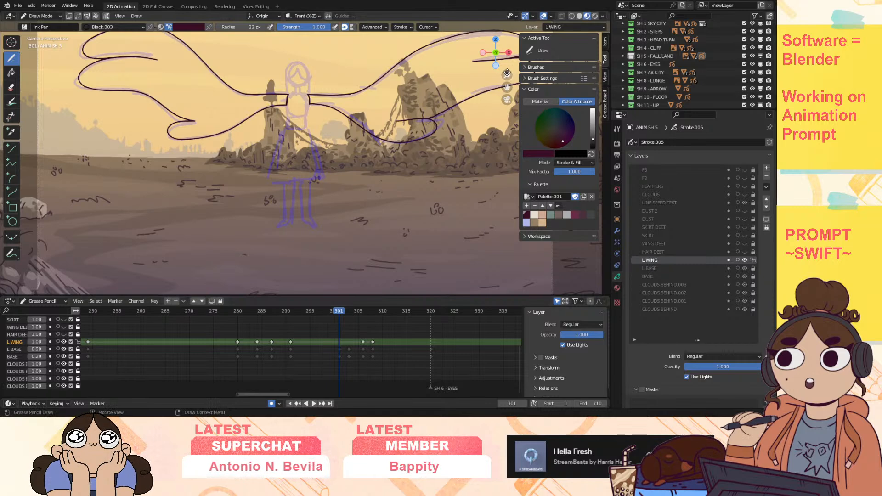
scroll(413, 175, "up", 3)
left_click_drag(507, 87, 487, 144)
scroll(486, 144, "up", 2)
left_click_drag(508, 87, 494, 180)
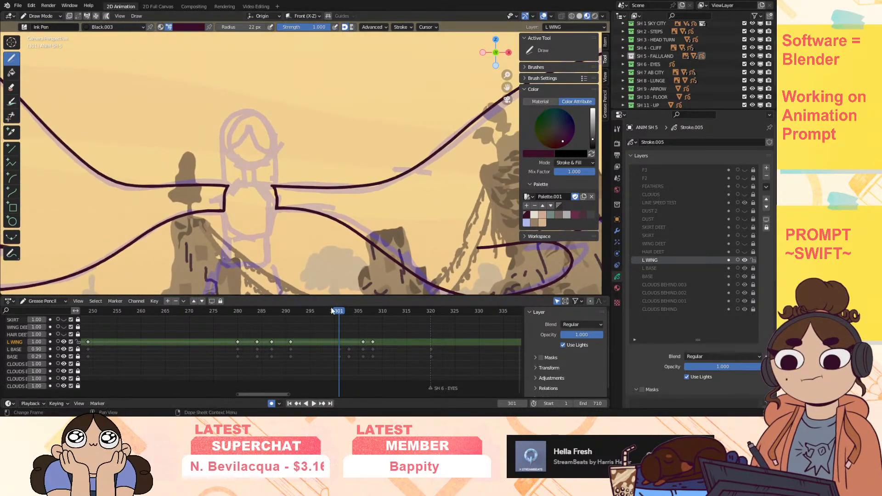
left_click(333, 311)
key("space")
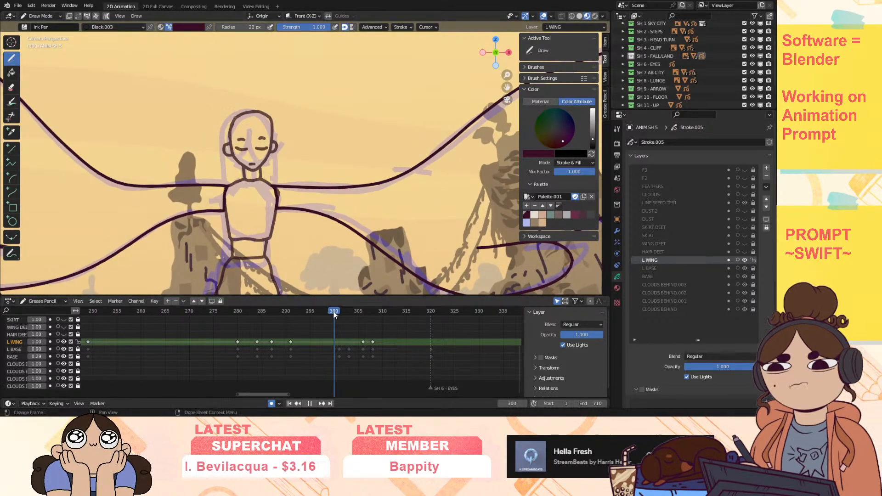
key("space")
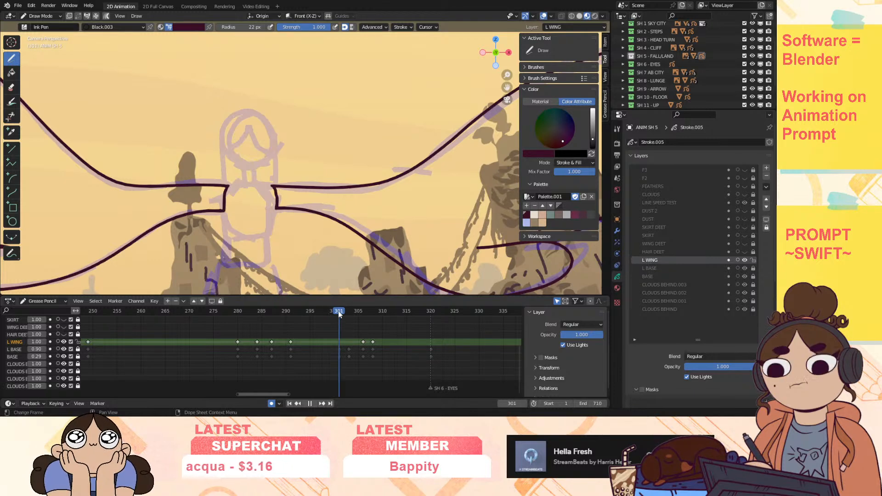
Step: Duplicate the L BASE layer's keyframe at frame 291 onto frames 301, 303, 306 and 308
left_click(19, 350)
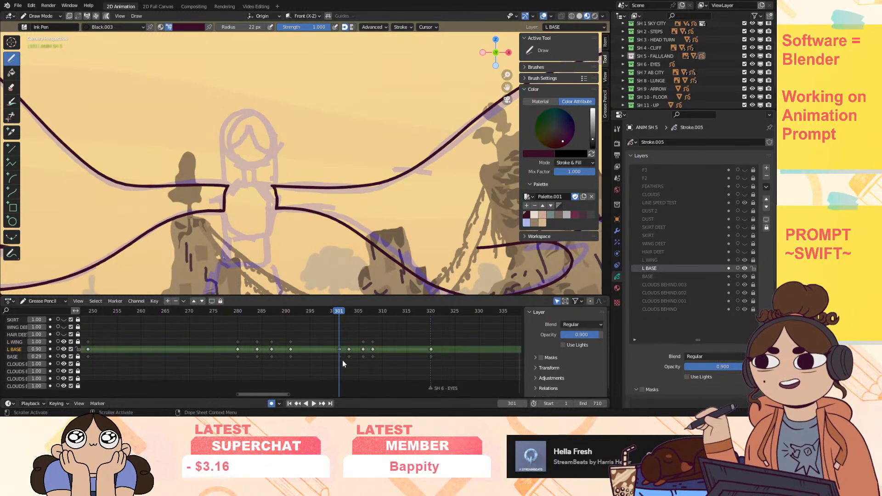
left_click(291, 349)
key("shift+d")
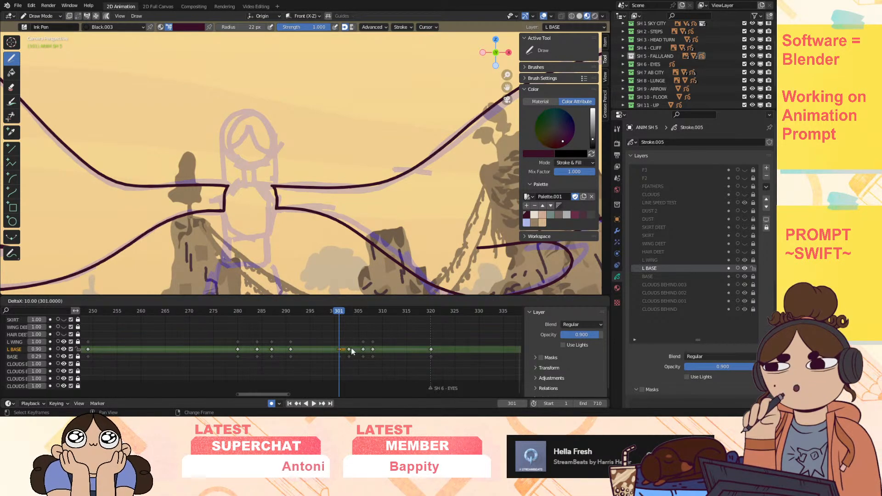
left_click(352, 350)
key("space")
left_click_drag(340, 314, 366, 316)
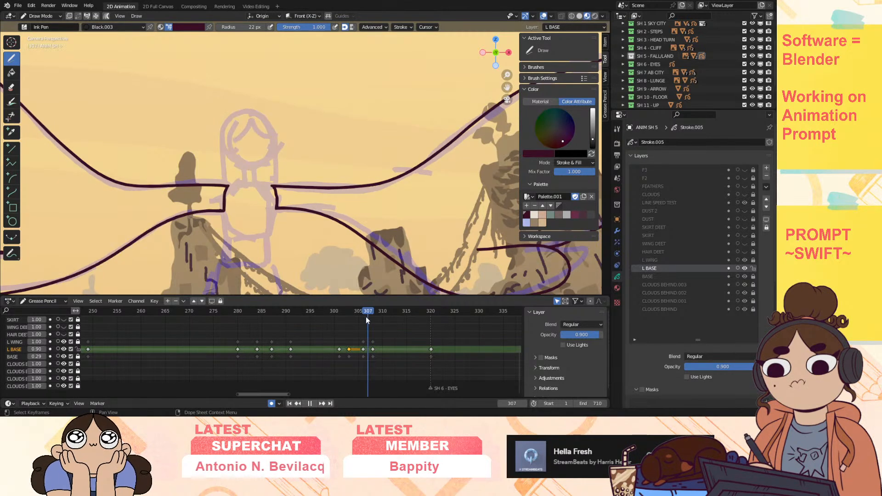
key("Right")
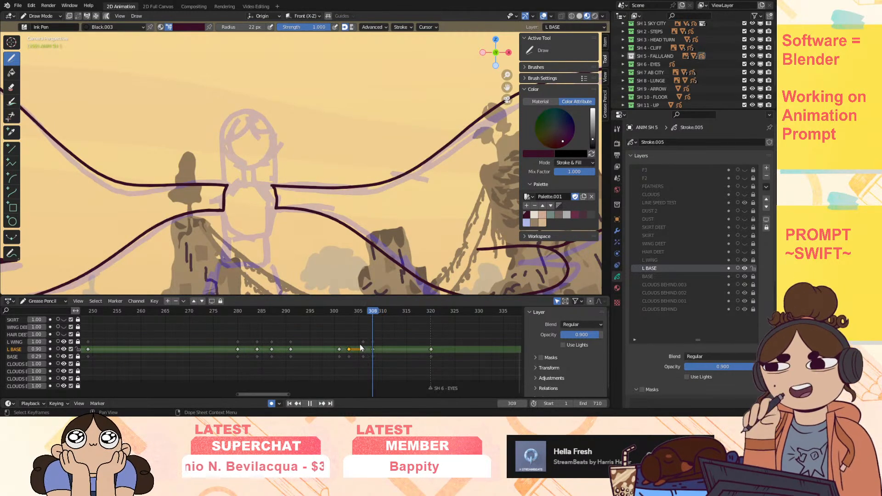
left_click_drag(349, 350, 373, 350)
key("space")
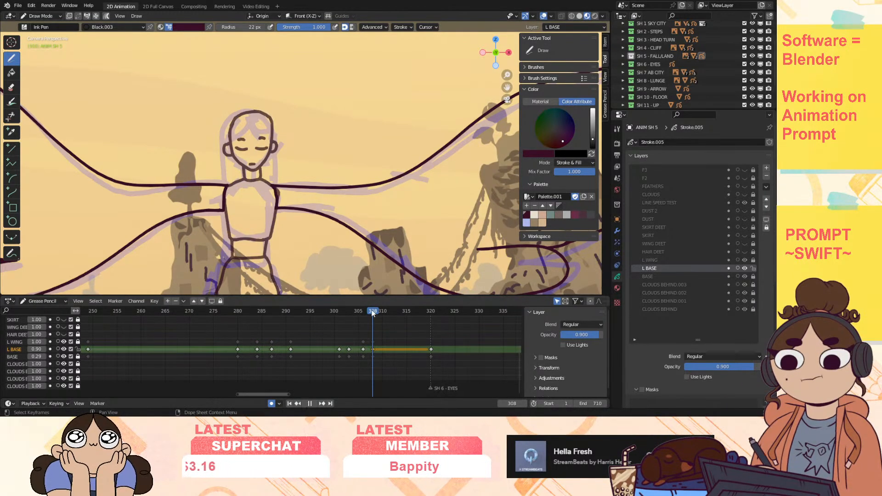
Step: Switch to Edit Mode and move the eyes, brows and mouth slightly upward on frame 301
mouse_move(318, 349)
left_mouse_down()
mouse_move(282, 356)
mouse_move(328, 357)
left_mouse_up()
key("space")
left_click(36, 15)
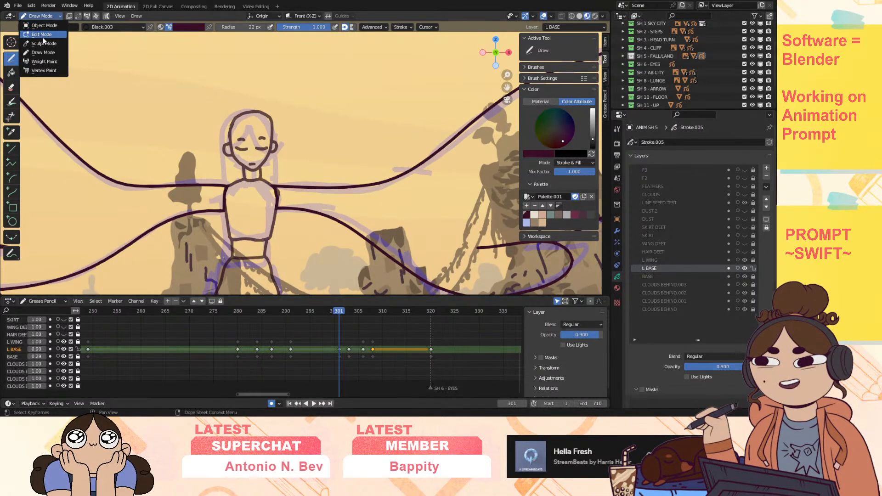
left_click(43, 36)
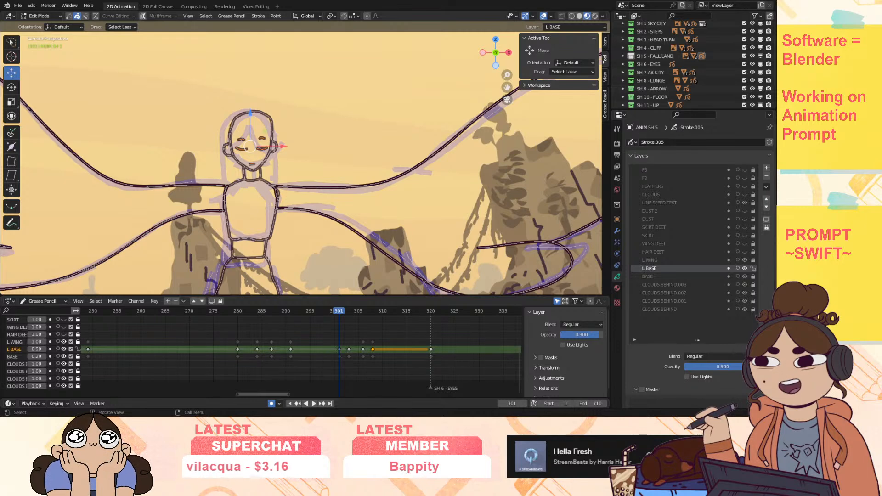
scroll(273, 127, "up", 3)
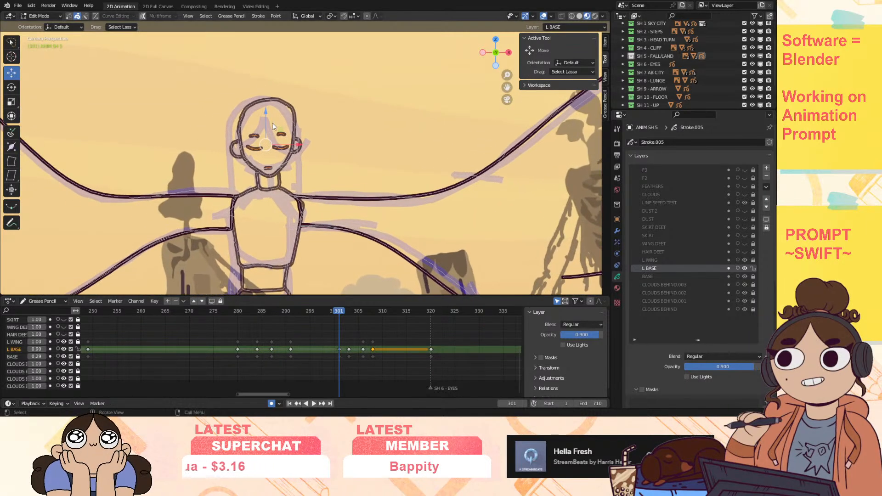
mouse_move(272, 122)
left_mouse_down()
mouse_move(246, 143)
mouse_move(282, 125)
mouse_move(265, 108)
left_mouse_up()
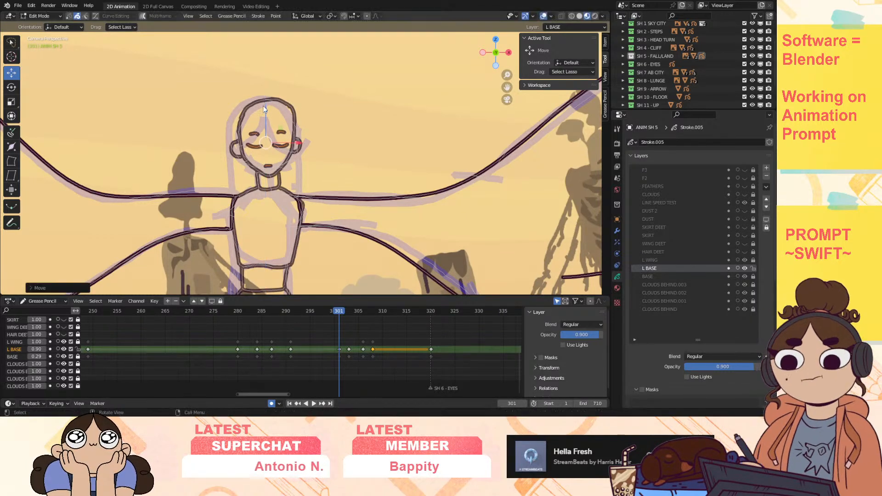
Step: Raise the facial features on frame 303 and duplicate that L BASE keyframe onto frames 306 and 308
left_click_drag(339, 312, 352, 313)
left_click_drag(268, 117, 265, 107)
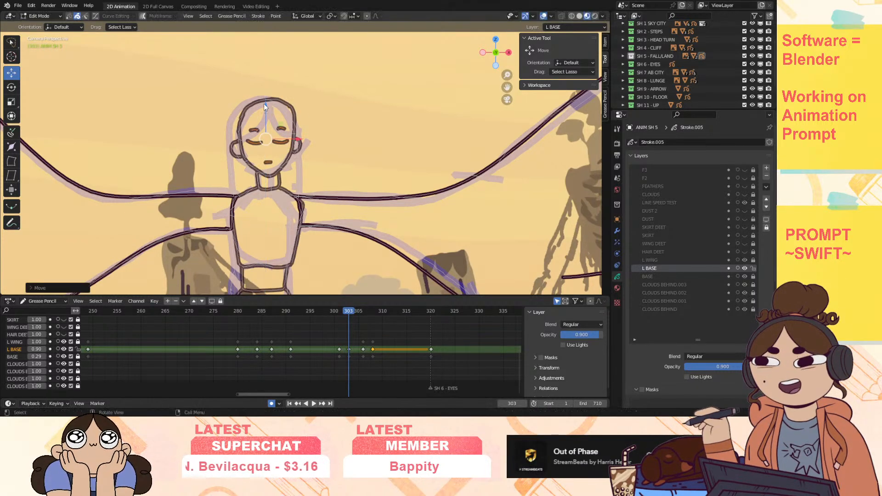
left_click_drag(350, 314, 365, 313)
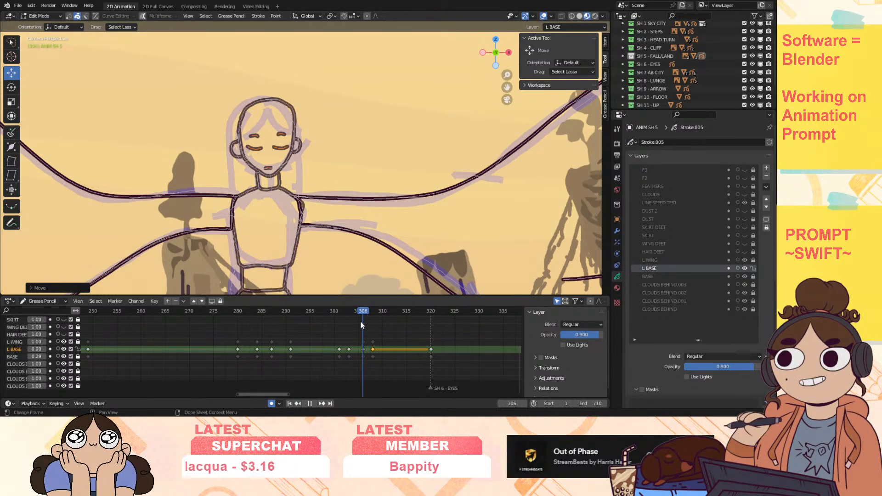
left_click_drag(349, 349, 363, 352)
key("space")
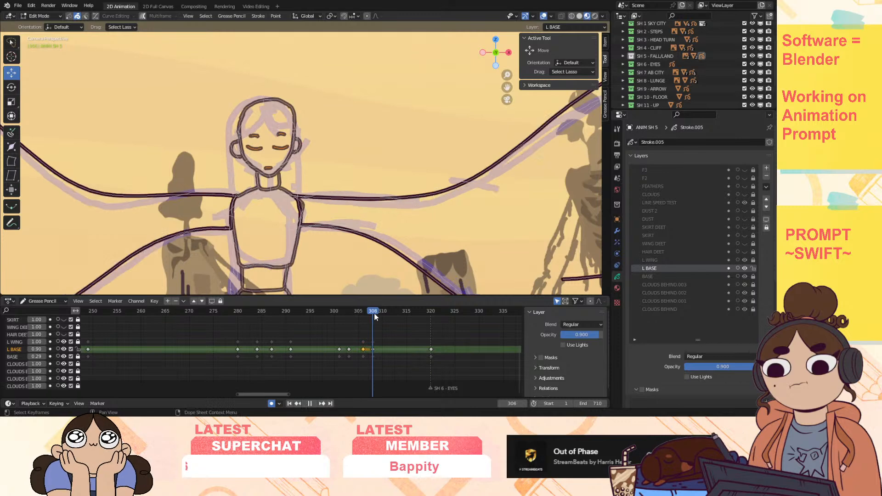
left_click_drag(375, 317, 366, 322)
left_click(373, 349)
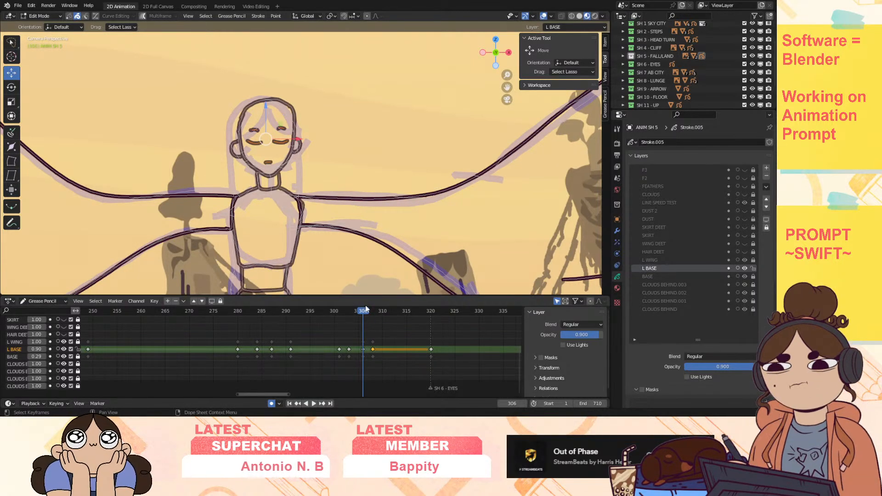
Step: Raise the facial features a little more on frame 308, nudge them on frame 301, and scrub through the head movement
mouse_move(362, 311)
left_mouse_down()
mouse_move(278, 350)
mouse_move(370, 352)
mouse_move(266, 380)
mouse_move(376, 365)
left_mouse_up()
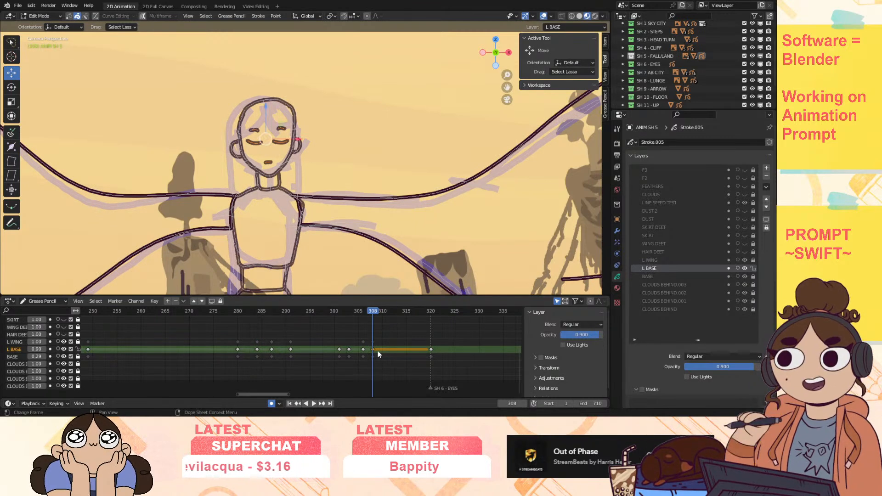
left_click_drag(266, 106, 264, 97)
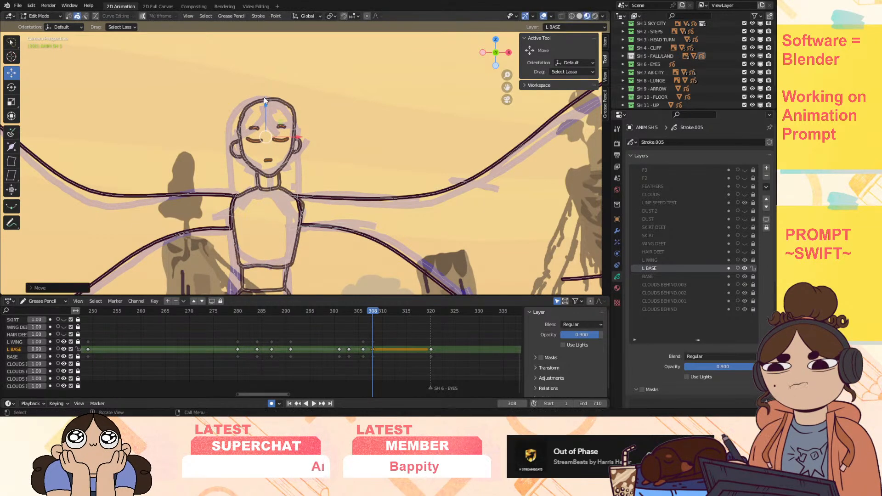
left_click(366, 313)
mouse_move(366, 313)
left_mouse_down()
mouse_move(331, 328)
mouse_move(338, 328)
left_mouse_up()
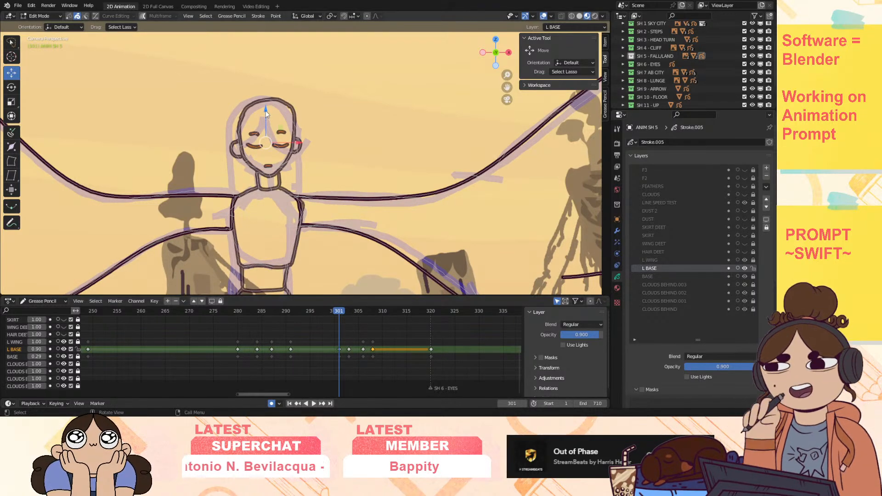
left_click_drag(266, 111, 264, 112)
left_click(349, 311)
mouse_move(349, 311)
left_mouse_down()
mouse_move(325, 320)
mouse_move(397, 316)
mouse_move(325, 324)
mouse_move(384, 327)
mouse_move(326, 347)
left_mouse_up()
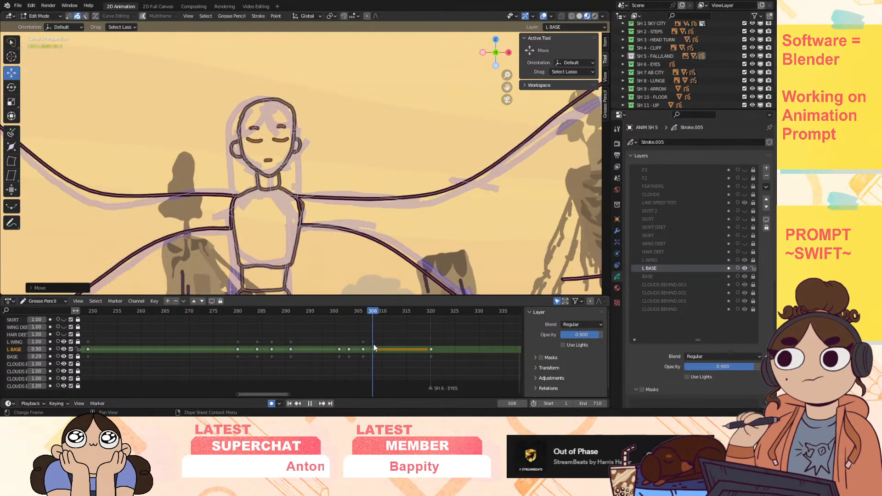
Step: Stop playback and nudge both ears vertically in the L BASE drawings on frames 291 and 301
key("Escape")
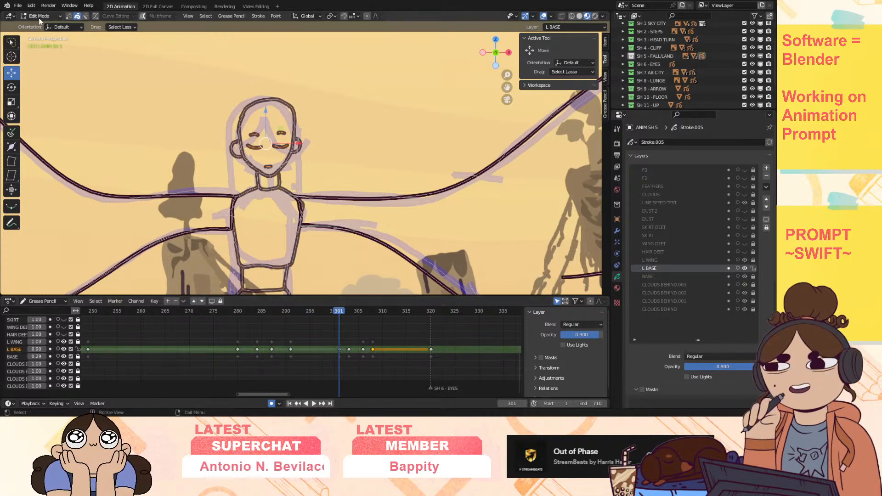
mouse_move(339, 312)
left_mouse_down()
mouse_move(264, 346)
mouse_move(301, 343)
mouse_move(274, 345)
mouse_move(289, 353)
left_mouse_up()
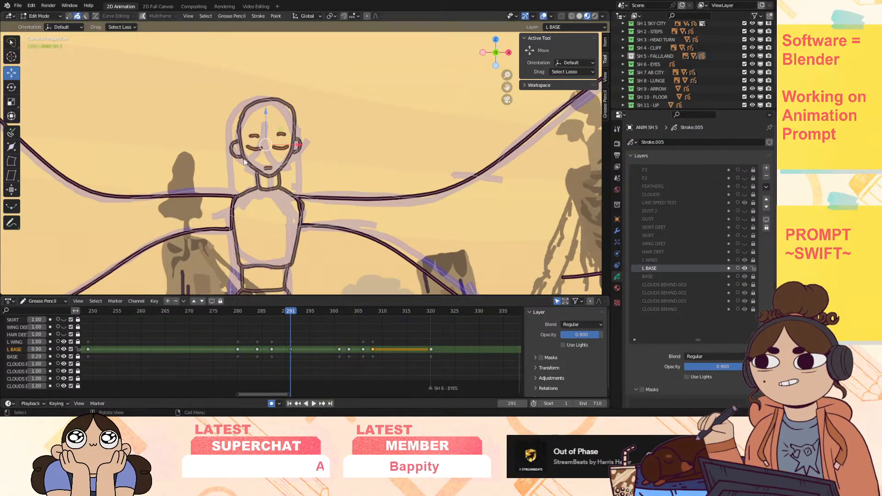
left_click_drag(233, 140, 208, 129)
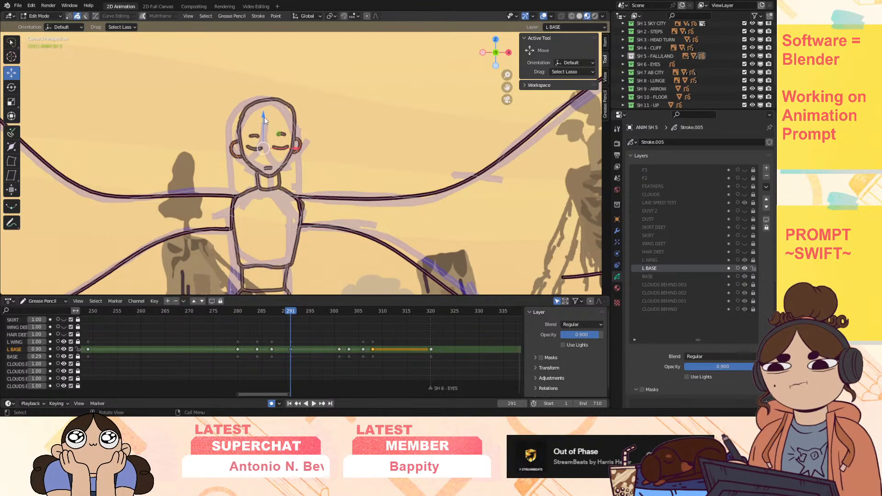
left_click_drag(264, 115, 264, 112)
key("space")
mouse_move(289, 322)
left_mouse_down()
mouse_move(357, 321)
mouse_move(337, 329)
left_mouse_up()
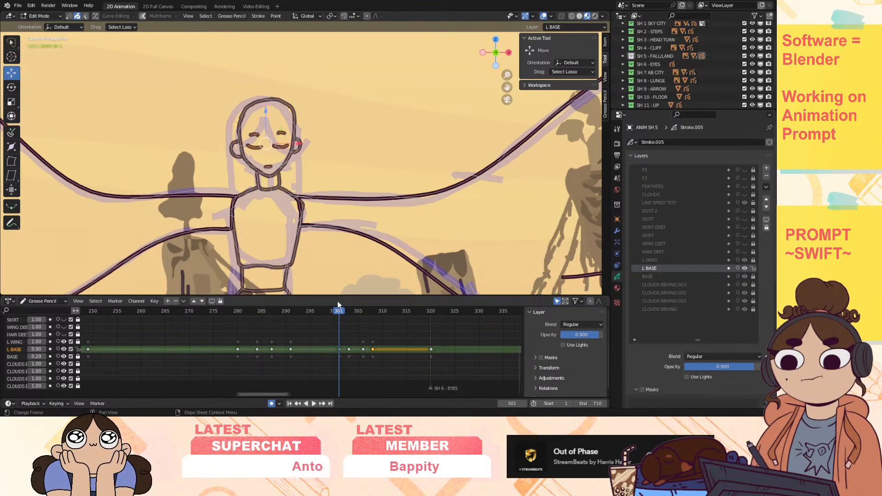
left_click(236, 144, "shift")
left_click_drag(264, 111, 264, 110)
Step: Select both ears on frame 306 and adjust their vertical position slightly to follow the head tilt
left_click_drag(339, 311, 363, 316)
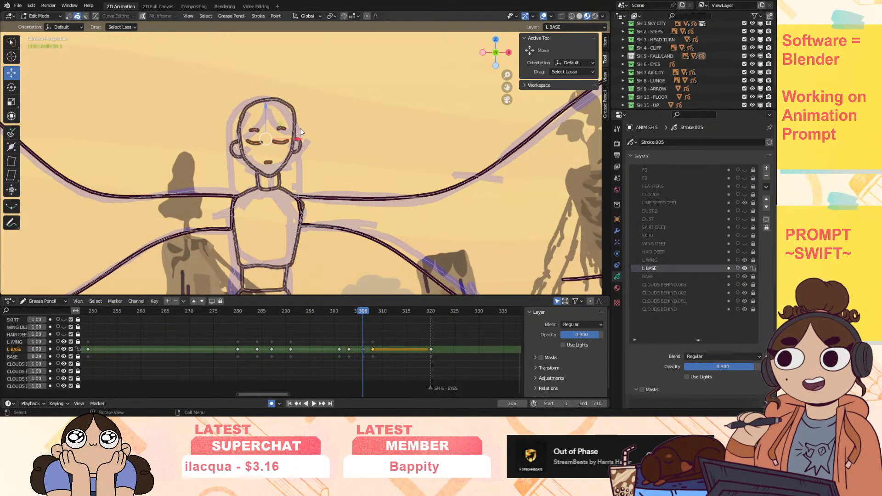
left_click(302, 163)
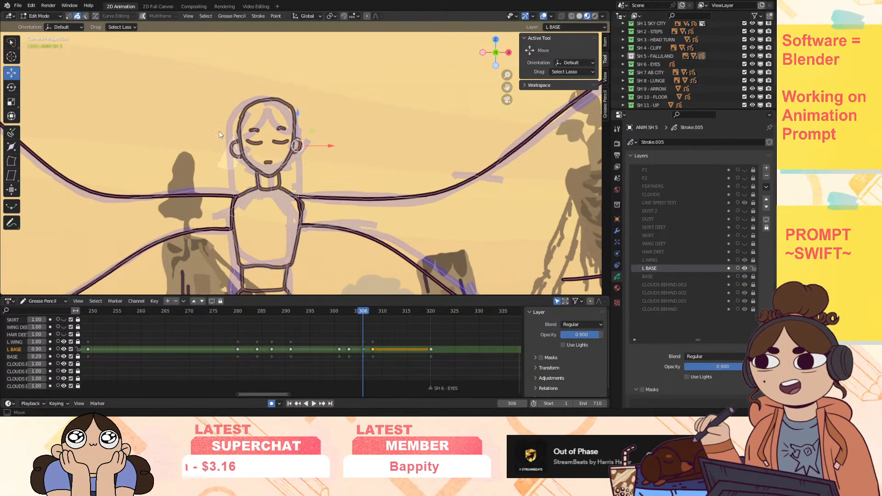
left_click_drag(261, 119, 263, 118)
left_click_drag(362, 311, 363, 313)
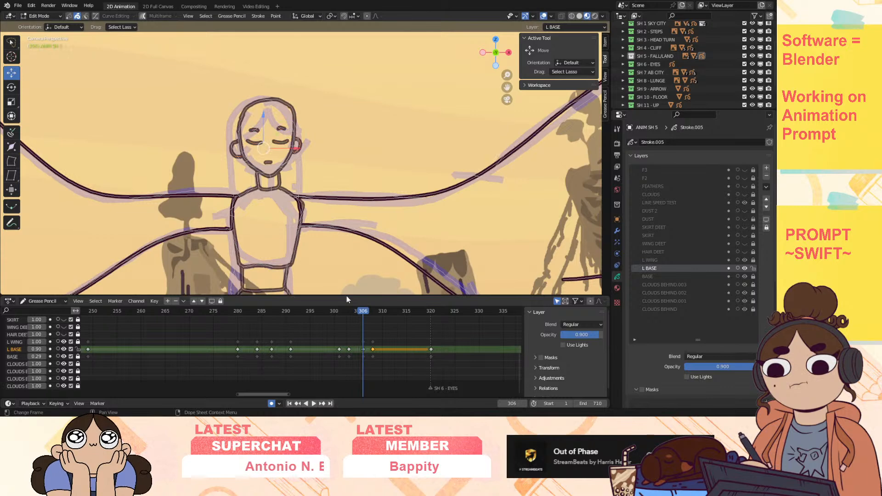
left_click_drag(263, 118, 266, 117)
Step: Lower both ears slightly on frame 308, then play and scrub through the head movement
mouse_move(362, 312)
left_mouse_down()
mouse_move(374, 313)
mouse_move(346, 322)
mouse_move(372, 326)
left_mouse_up()
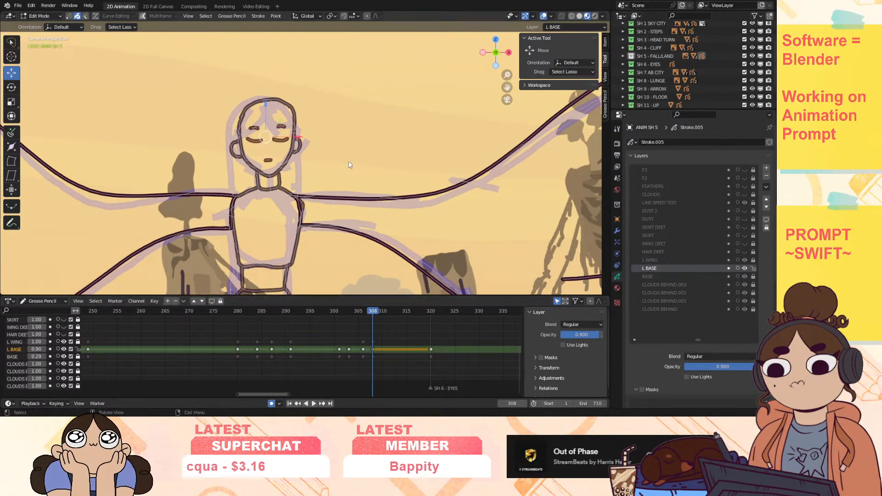
left_click_drag(331, 126, 309, 129)
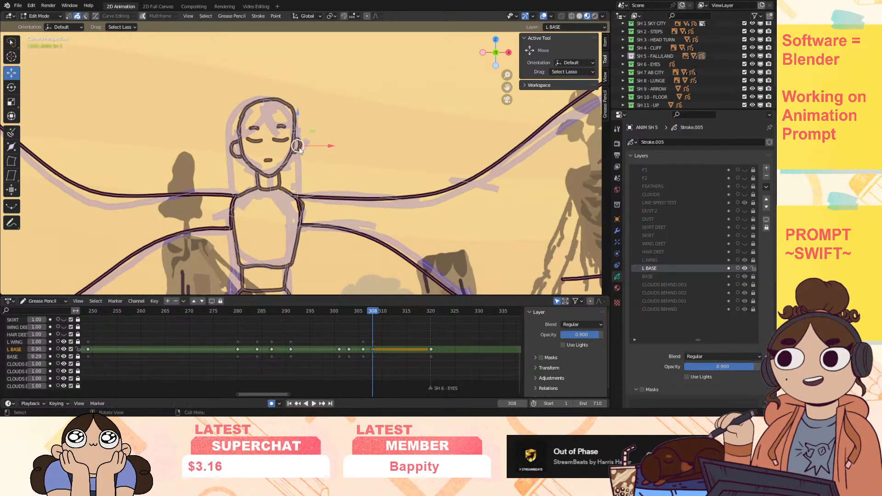
left_click_drag(235, 139, 243, 148, "shift")
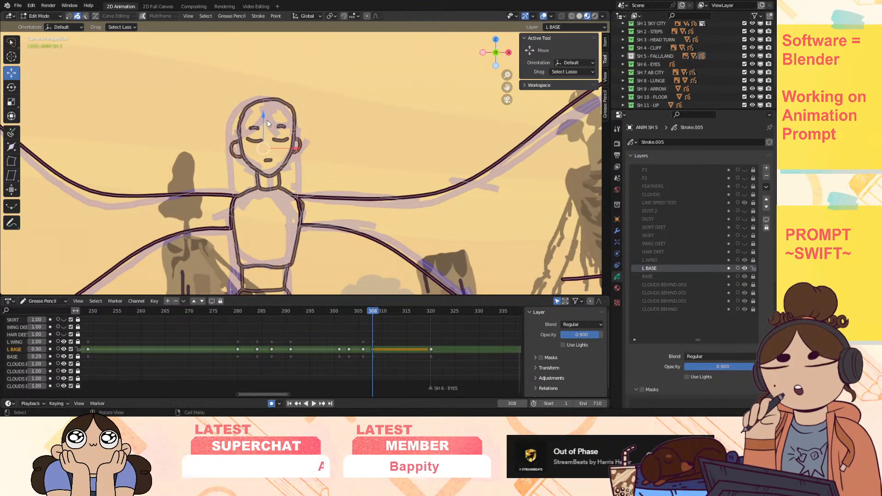
left_click_drag(263, 114, 266, 118)
key("space")
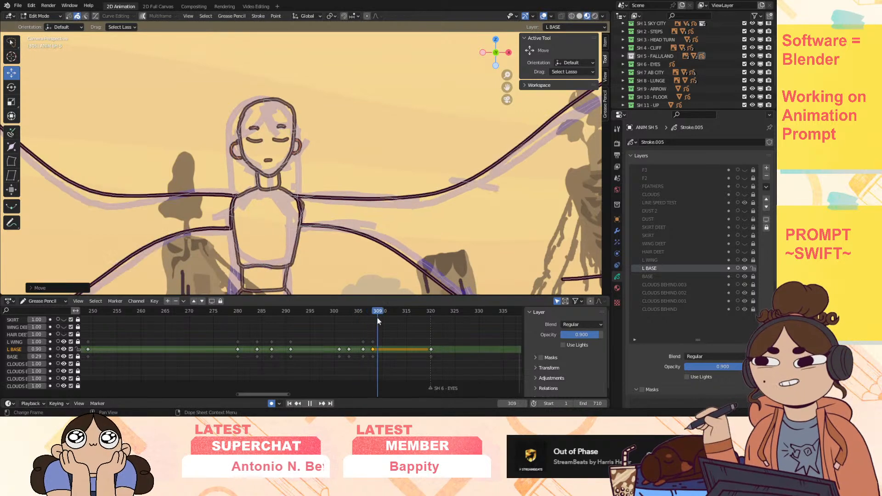
key("space")
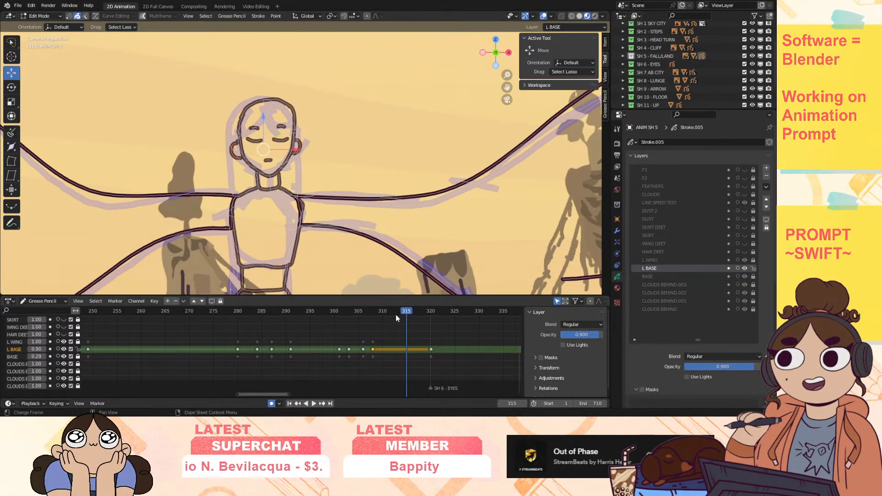
mouse_move(360, 322)
left_mouse_down()
mouse_move(239, 331)
mouse_move(312, 346)
mouse_move(435, 343)
mouse_move(426, 318)
mouse_move(382, 319)
mouse_move(343, 342)
mouse_move(382, 348)
left_mouse_up()
Step: Switch to Draw Mode on frame 306 and erase both closed eyes with the soft eraser
mouse_move(508, 74)
left_mouse_down()
mouse_move(508, 184)
mouse_move(507, 55)
mouse_move(511, 115)
mouse_move(522, 101)
left_mouse_up()
mouse_move(377, 312)
left_mouse_down()
mouse_move(338, 326)
mouse_move(363, 325)
left_mouse_up()
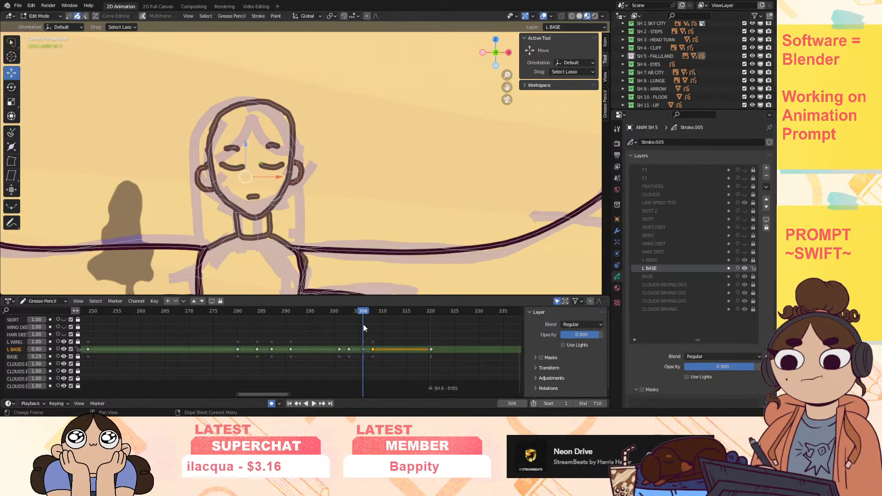
left_click(40, 18)
left_click(38, 51)
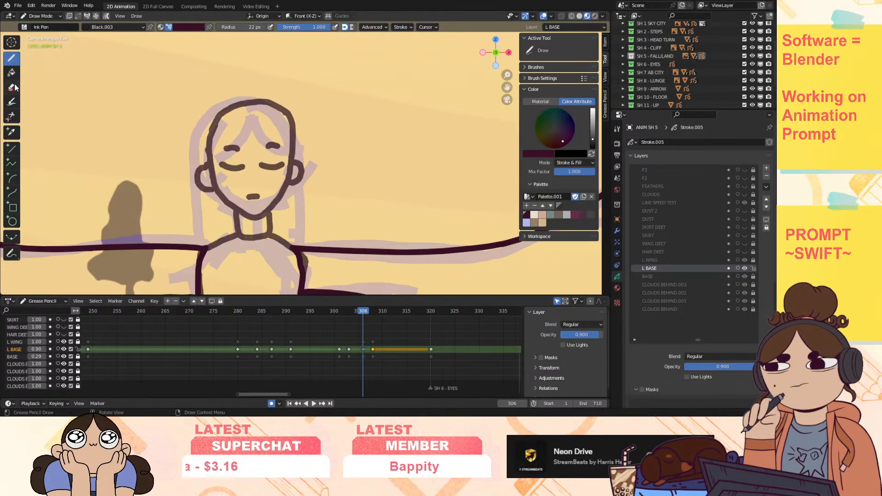
left_click(12, 87)
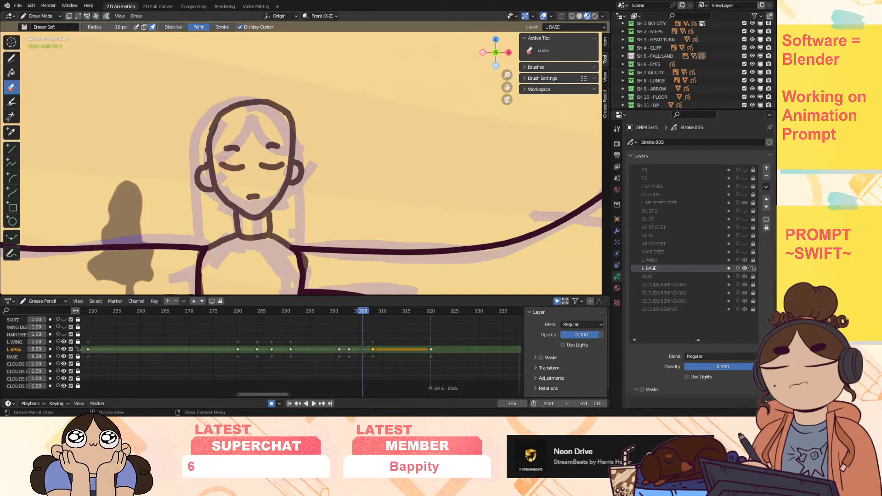
left_click_drag(222, 166, 244, 168)
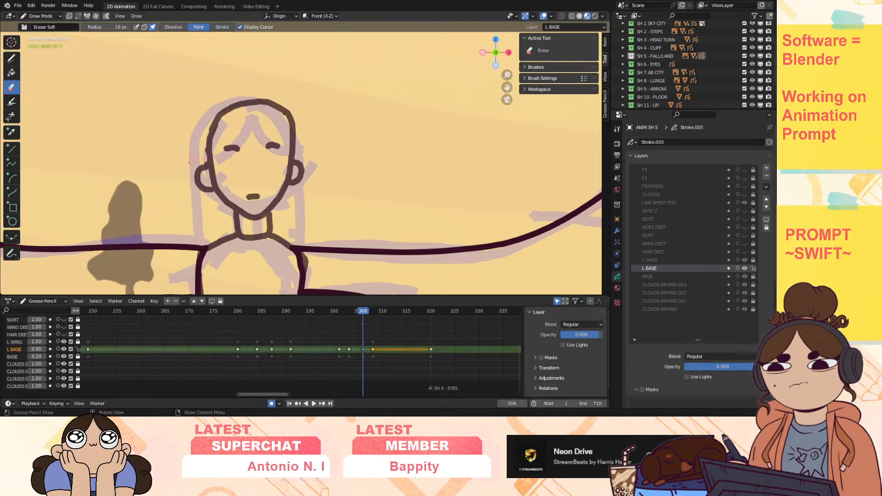
Step: Draw barely open eyes on frame 306 with the Ink Pen, using flat lid lines and small irises beneath them
left_click(11, 59)
left_click_drag(221, 164, 247, 162)
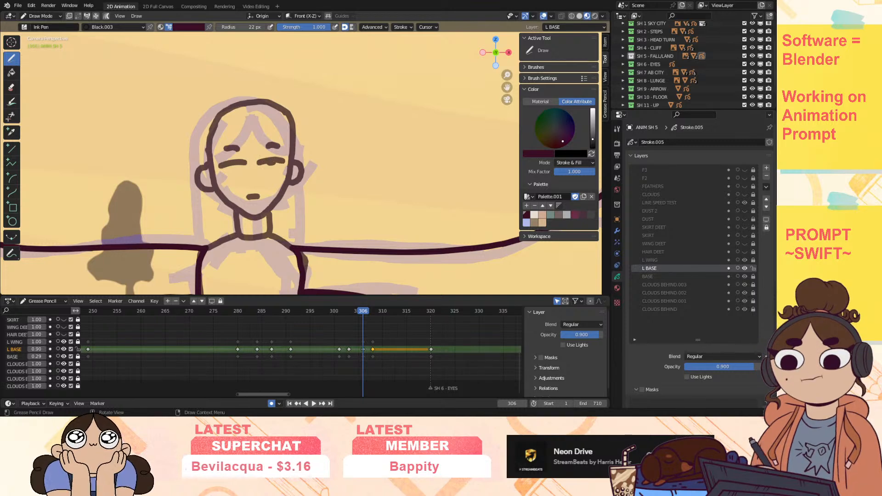
left_click_drag(229, 167, 235, 166)
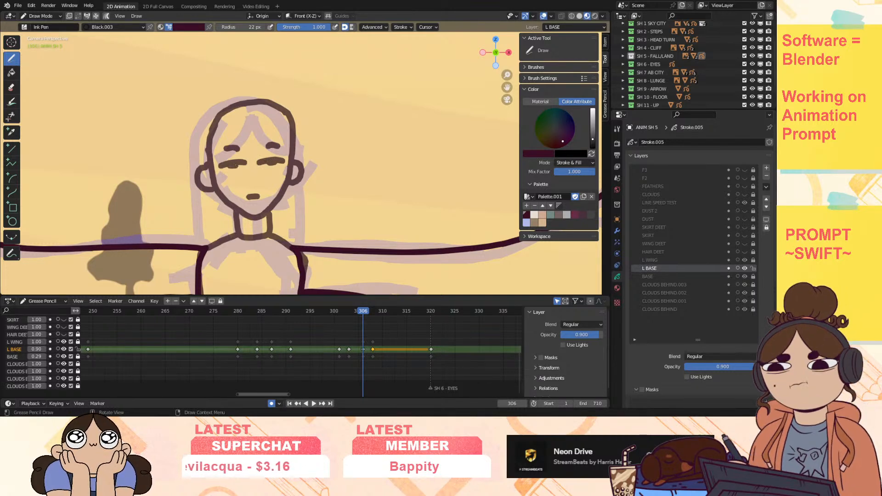
Step: Erase both closed eyes on frame 308 and turn on onion skinning for the L BASE layer
left_click(372, 311)
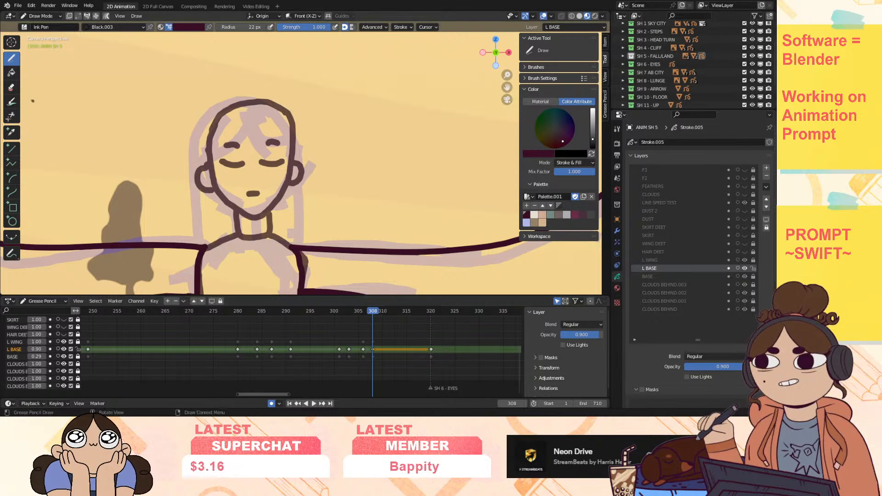
left_click(12, 86)
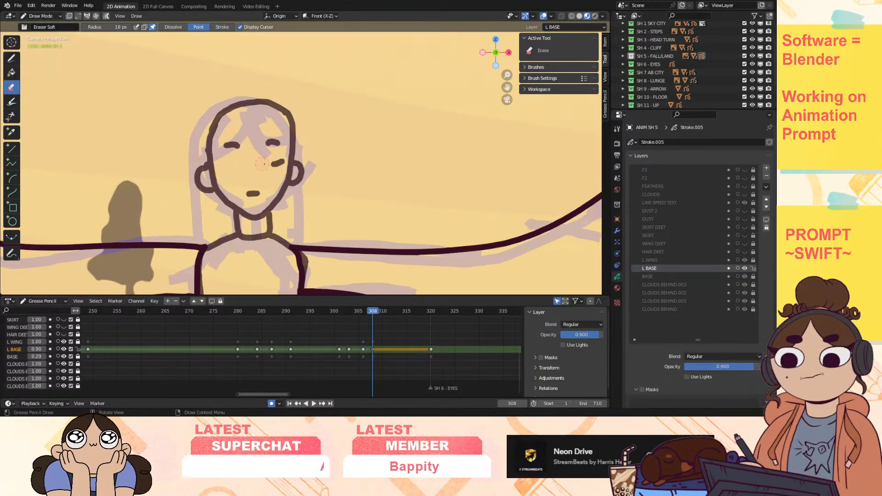
left_click(11, 58)
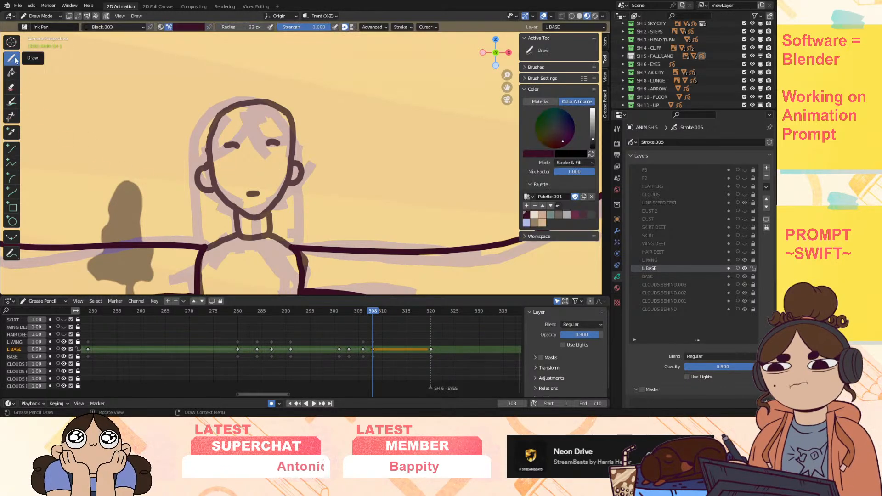
left_click(58, 350)
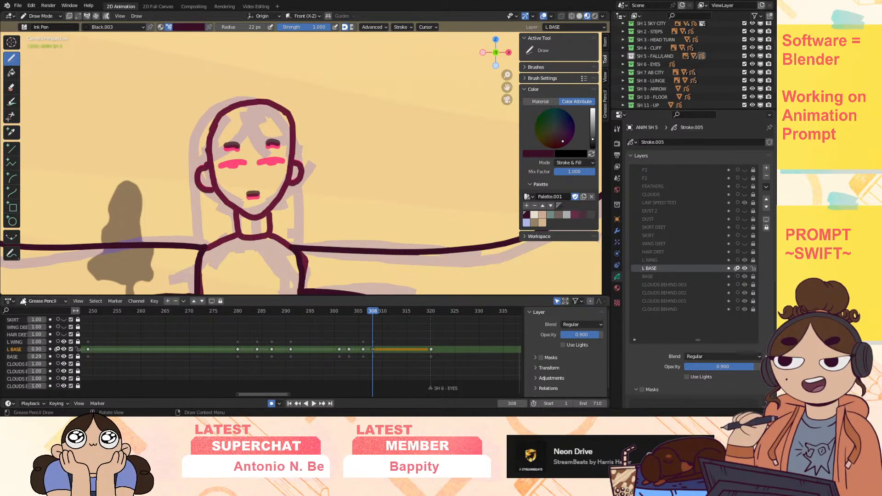
left_click_drag(221, 162, 284, 163)
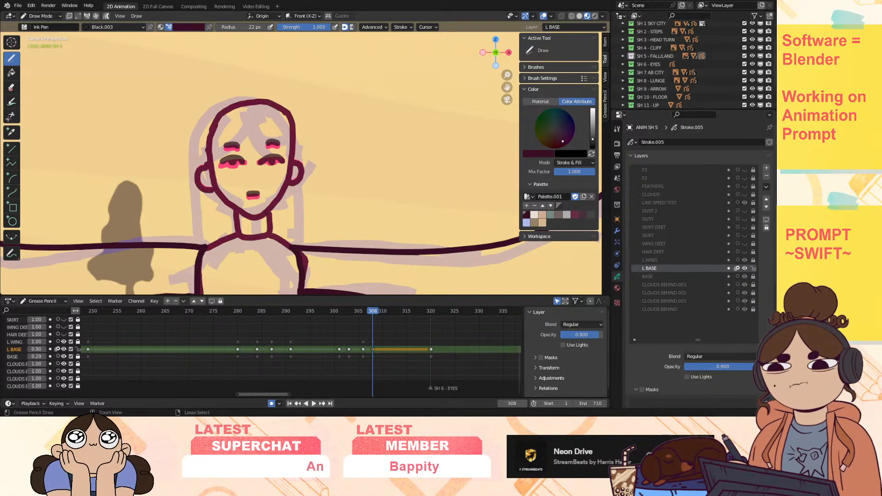
key("ctrl+z")
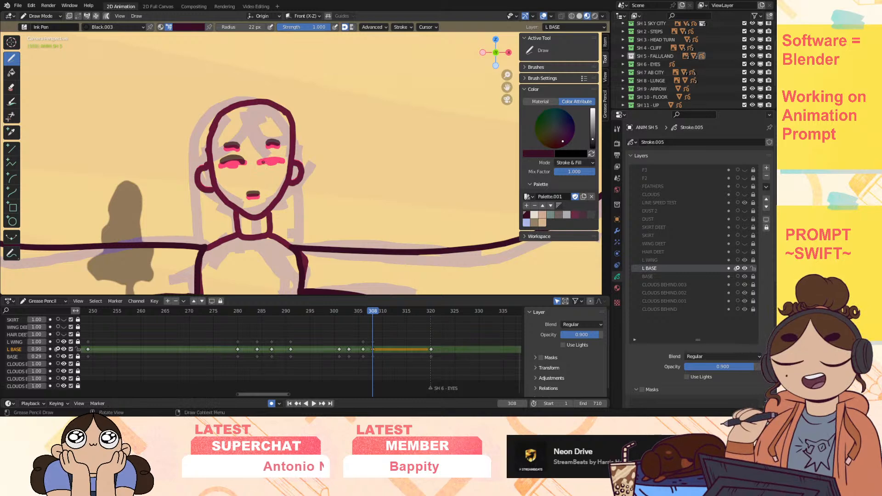
key("ctrl+z")
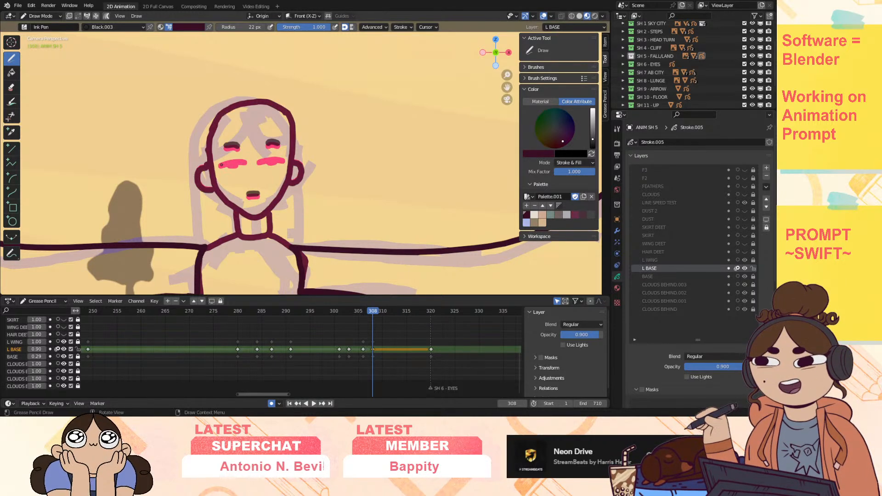
Step: Draw arched upper lids with irises for both eyes on frame 308, then hide onion skinning and compare adjacent frames
left_click_drag(220, 166, 237, 159)
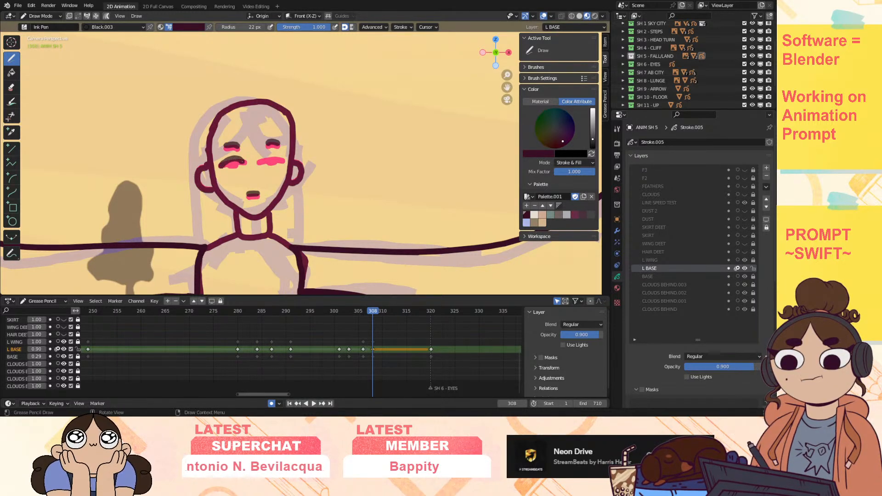
left_click_drag(261, 161, 281, 162)
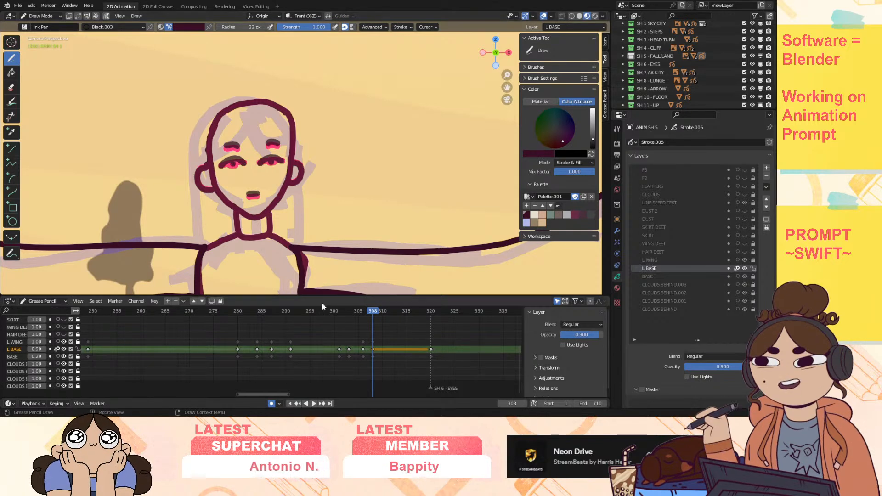
left_click(57, 350)
left_click_drag(368, 317, 373, 315)
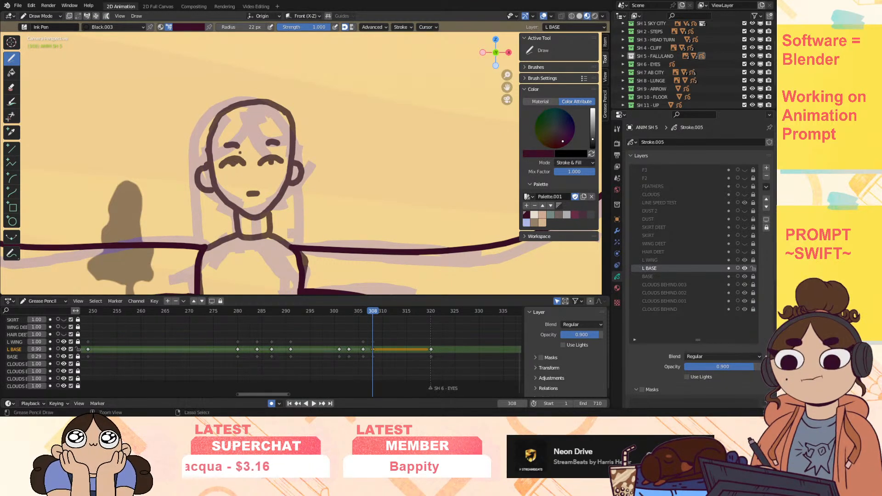
Step: Undo the irises on frame 308, turn off L BASE onion skinning and redraw them under the upper lids
key("ctrl+z")
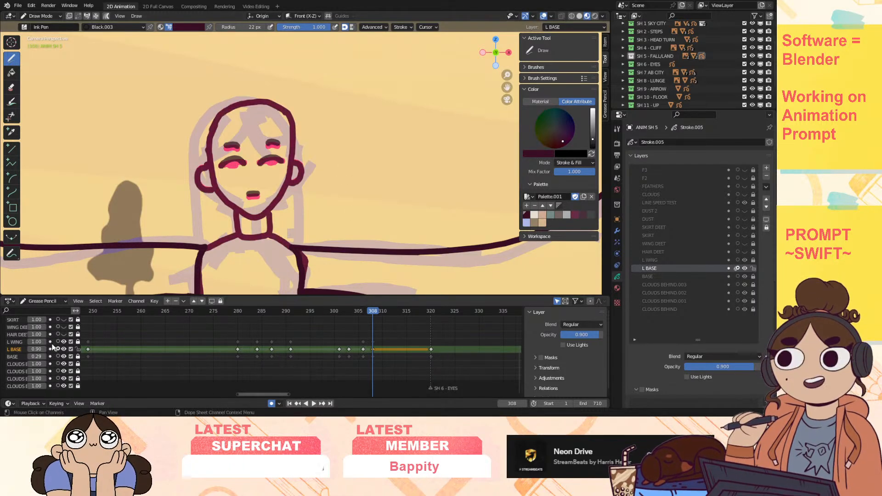
left_click(57, 349)
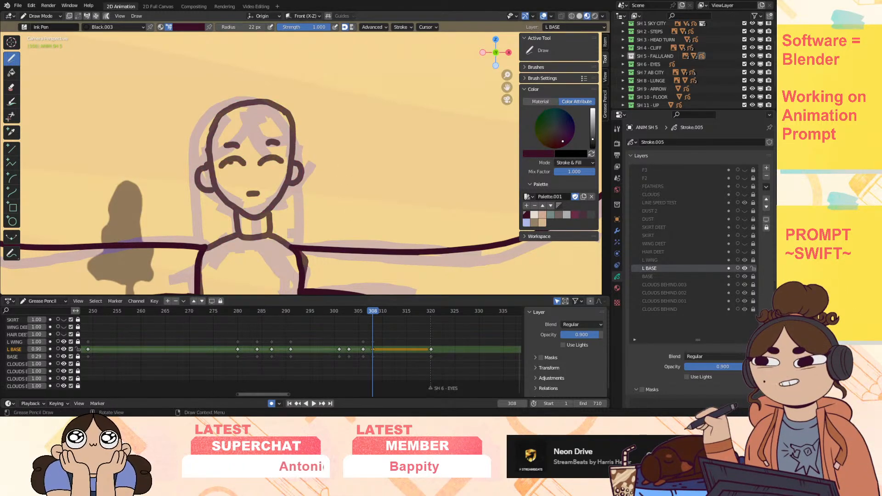
left_click_drag(267, 161, 272, 165)
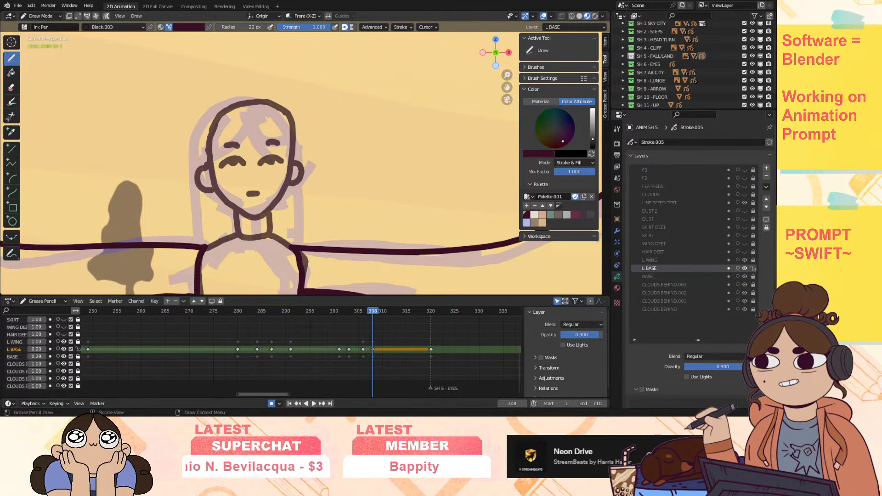
Step: Review the eye opening and the whole shot 5 animation, playing from frame 220 and returning to its start at frame 173
key("space")
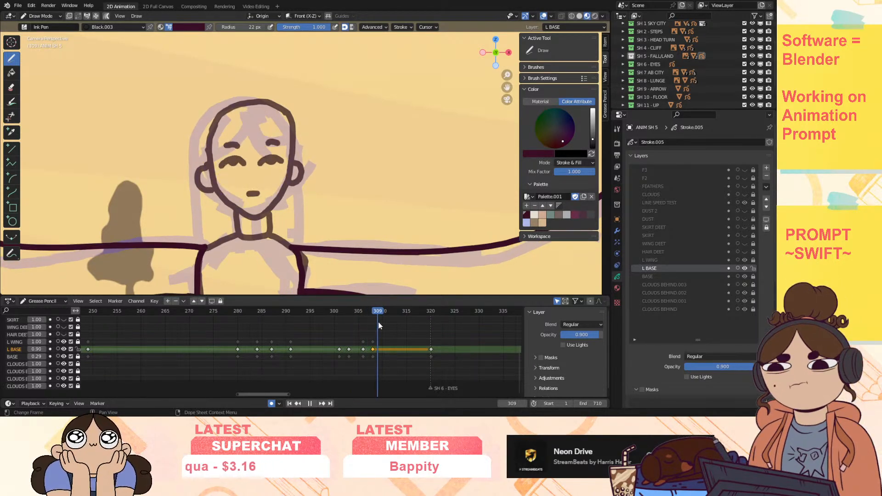
mouse_move(379, 313)
left_mouse_down()
mouse_move(444, 317)
mouse_move(368, 336)
left_mouse_up()
mouse_move(507, 81)
left_mouse_down()
mouse_move(507, 133)
mouse_move(523, 60)
mouse_move(505, 101)
left_mouse_up()
mouse_move(368, 312)
left_mouse_down()
mouse_move(376, 315)
mouse_move(331, 333)
mouse_move(384, 329)
mouse_move(189, 371)
mouse_move(328, 373)
mouse_move(210, 380)
mouse_move(294, 385)
mouse_move(331, 374)
left_mouse_up()
left_click_drag(279, 393, 252, 396)
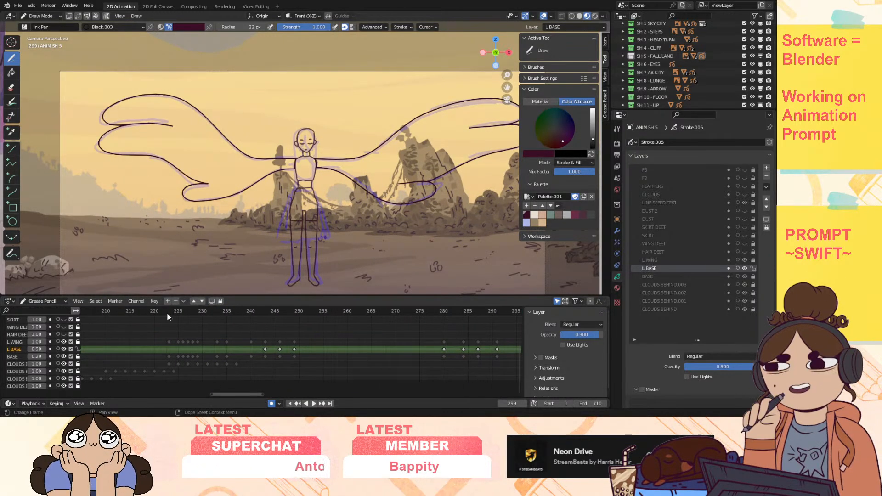
left_click(155, 312)
key("space")
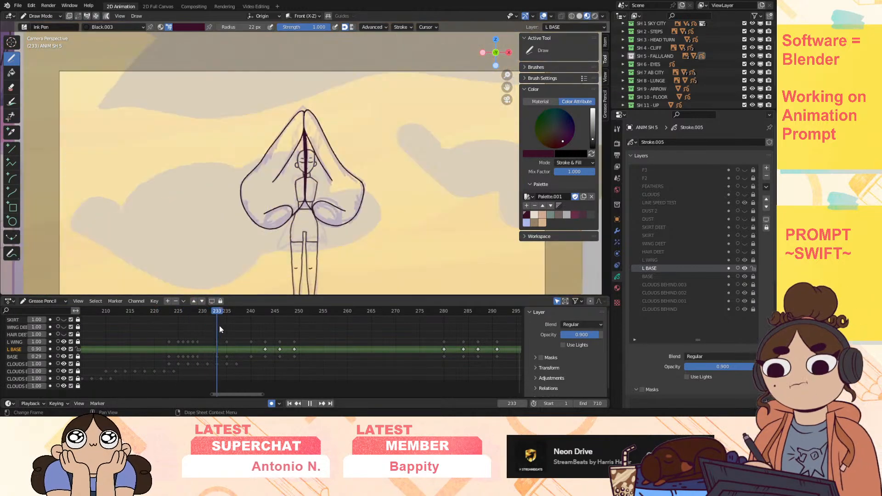
left_click_drag(161, 342, 142, 347)
left_click_drag(233, 397, 217, 398)
left_click(151, 321)
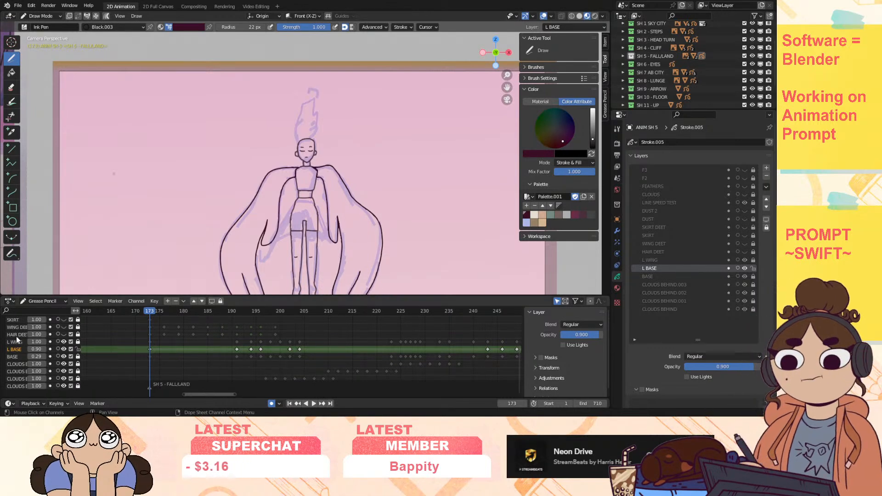
Step: Preview the start of shot 5, return to frame 173 and make the SKIRT DEET sketch layer active and visible
scroll(21, 346, "up", 4)
left_click(12, 363)
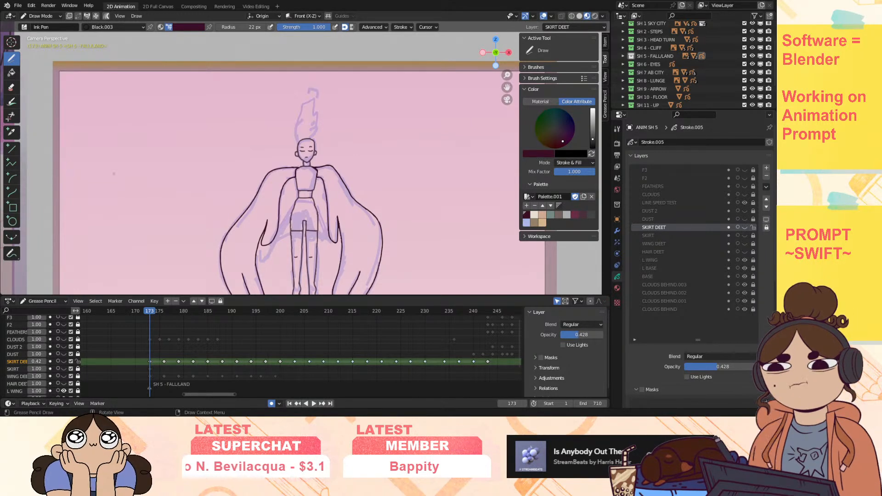
left_click_drag(507, 75, 481, 31)
left_click_drag(508, 75, 508, 66)
key("space")
left_click_drag(167, 314, 149, 353)
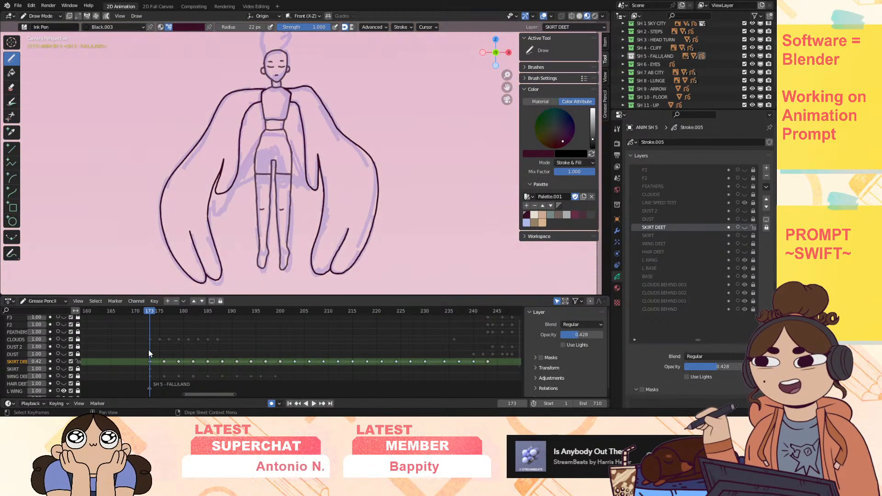
left_click(64, 362)
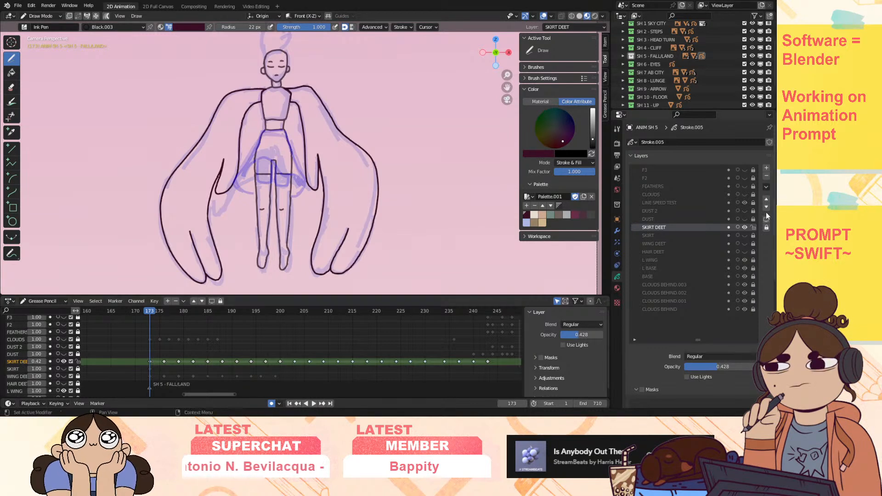
Step: Add a new Grease Pencil layer above SKIRT DEET and name it "l skirt"
left_click(767, 168)
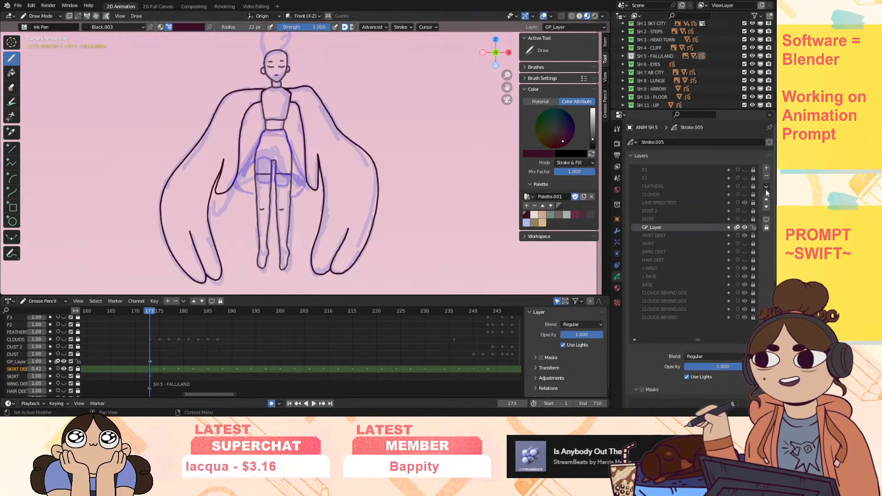
left_click(767, 187)
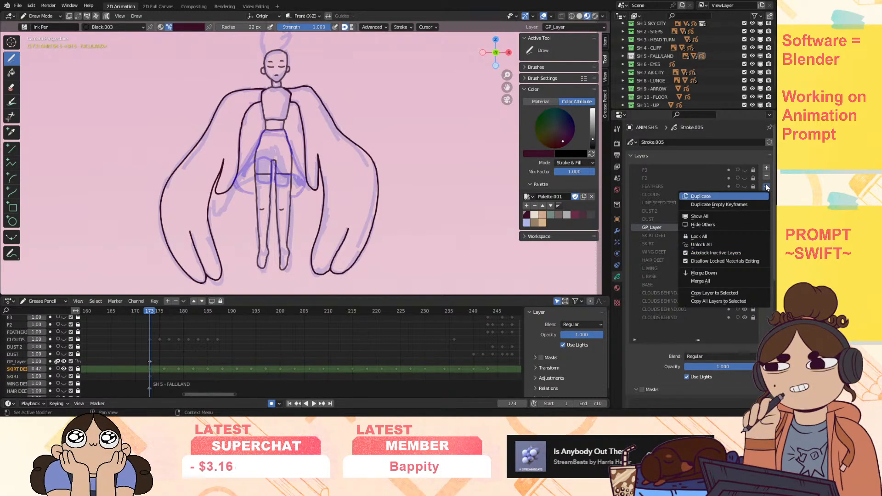
double_click(660, 227)
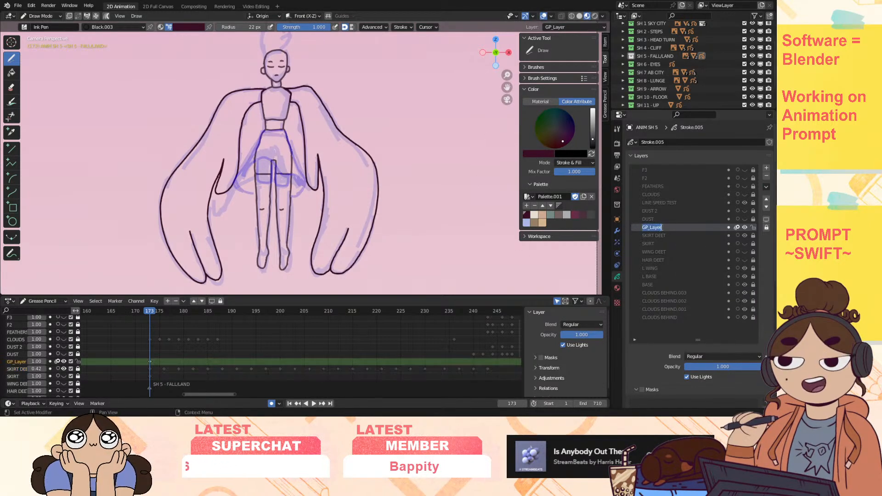
key("BackSpace")
type("l skirt")
key("Return")
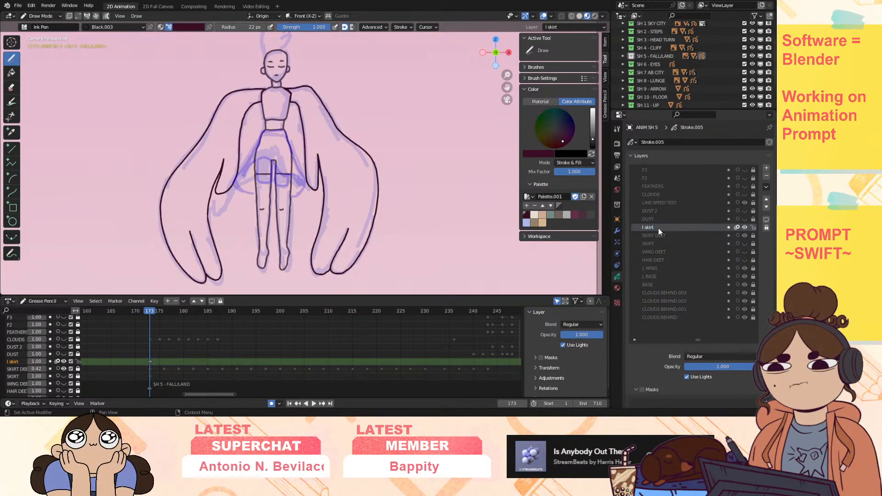
Step: Raise the SKIRT DEET layer's opacity to 0.82
left_click(43, 369)
left_click(44, 369)
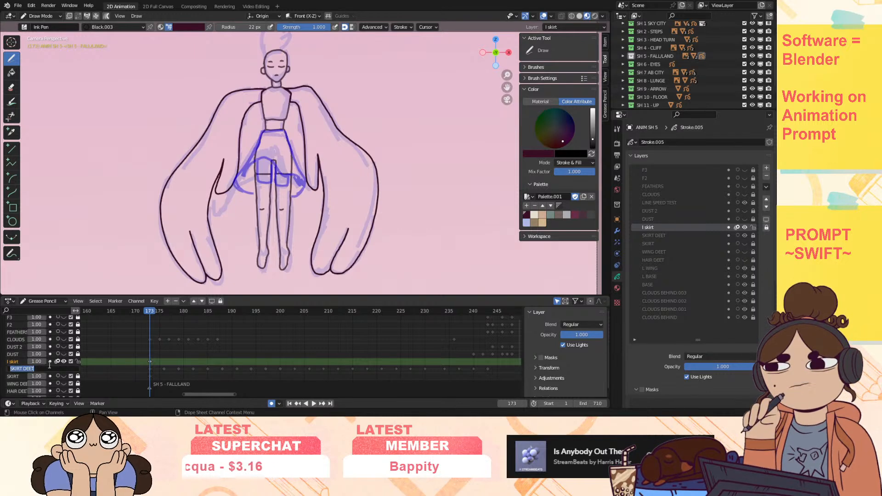
double_click(21, 369)
left_click(23, 383)
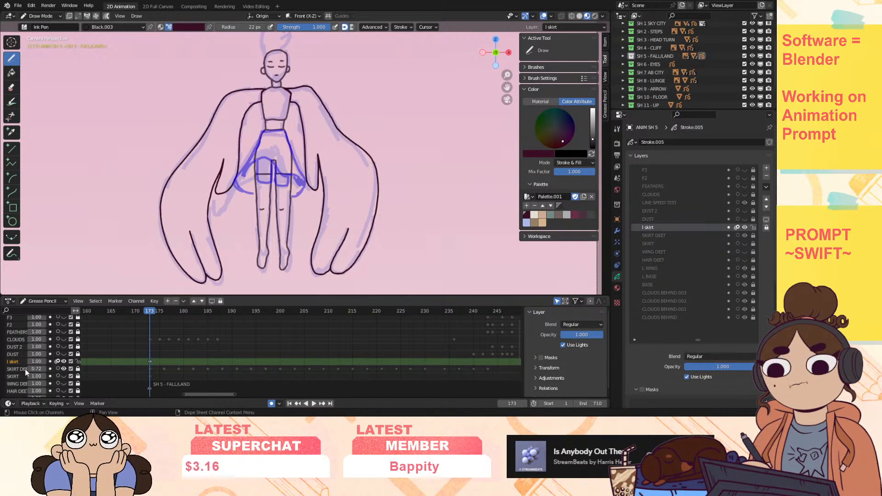
scroll(22, 371, "down", 1)
left_click(44, 353)
scroll(6, 368, "down", 3)
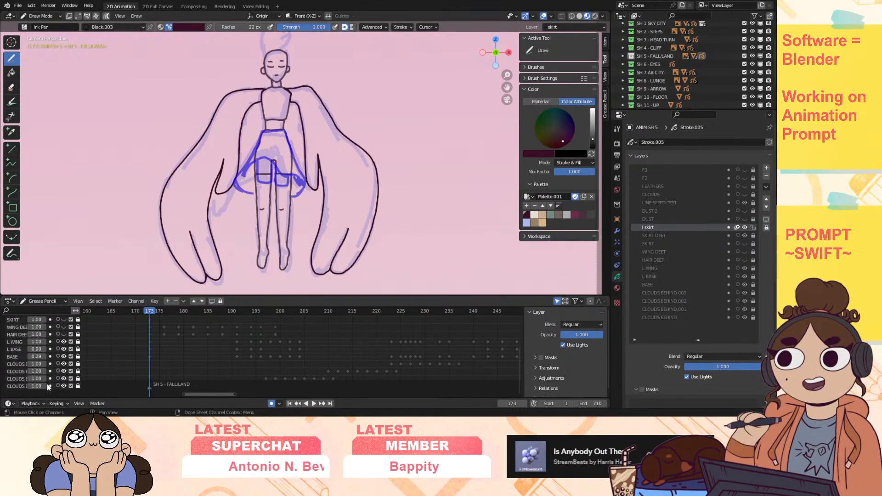
Step: Hide the four CLOUDS BEHIND layers
left_click(64, 386)
left_click(63, 378)
left_click(65, 364)
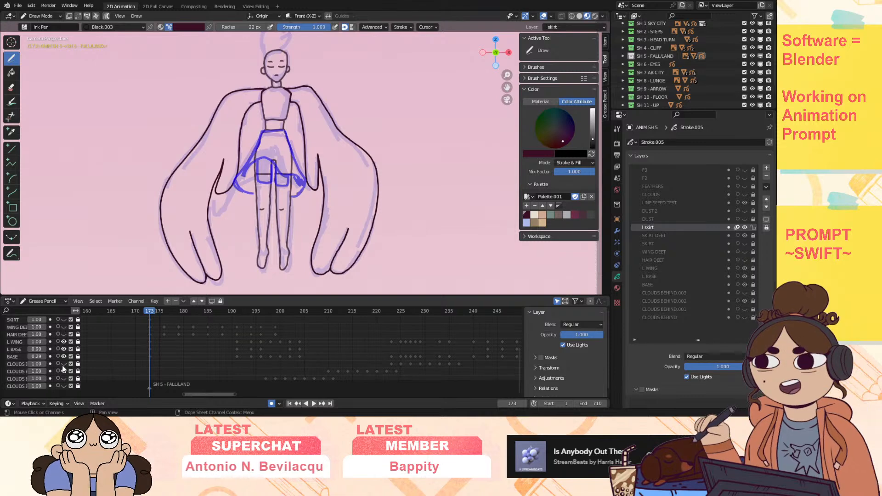
left_click(64, 371)
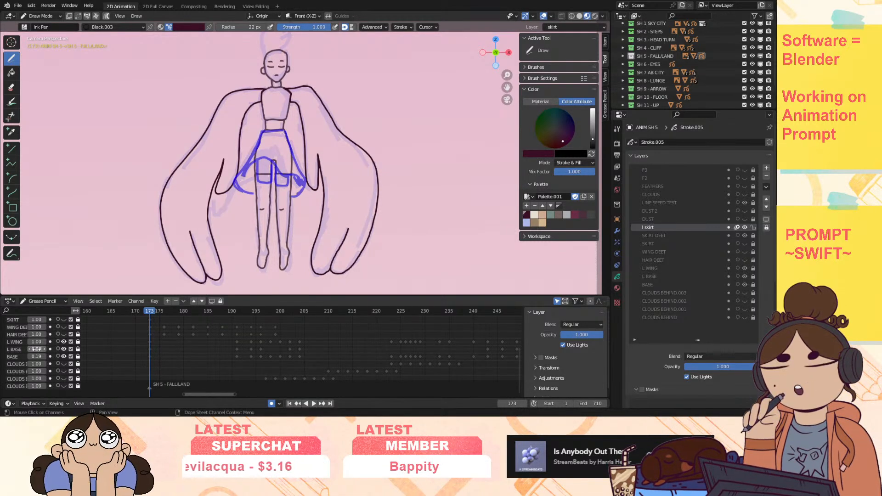
Step: Lower the opacity of L BASE and L WING to 0.80 and of BASE to 0.19
left_click(30, 349)
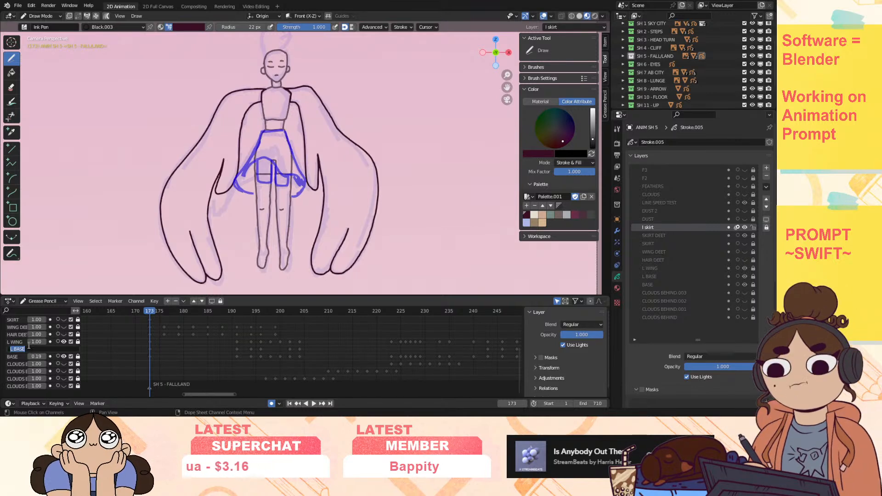
left_click(29, 341)
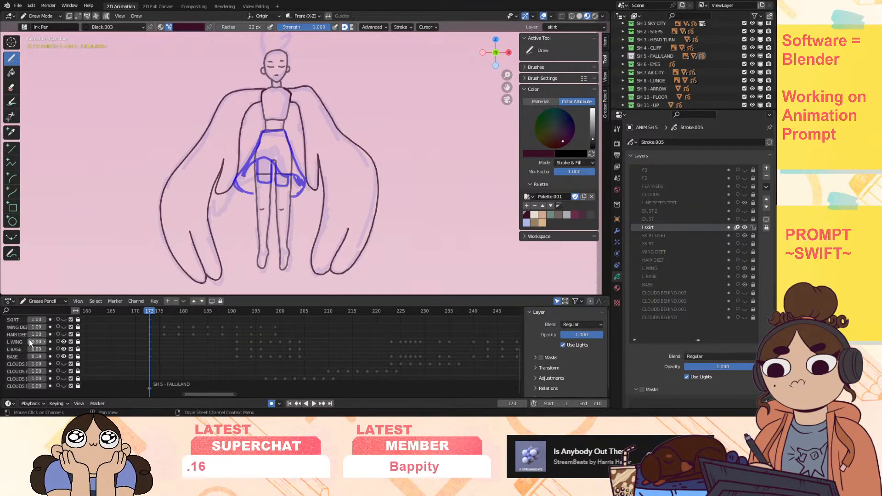
left_click(29, 342)
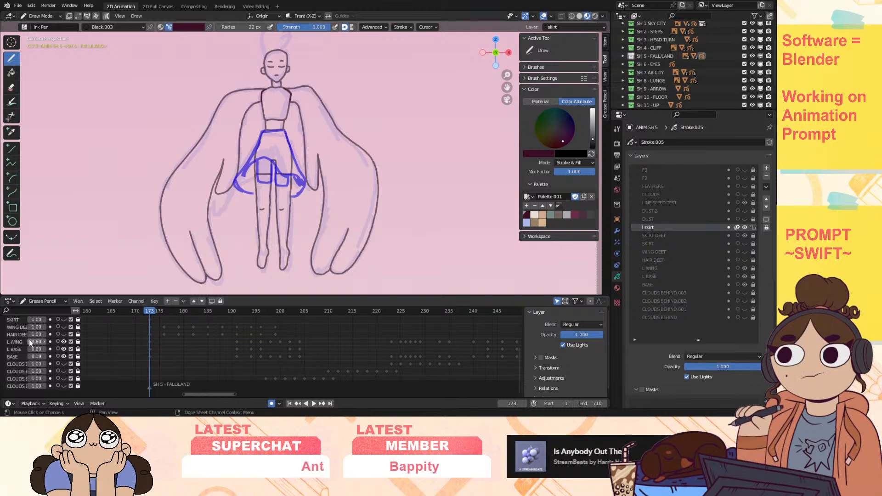
left_click_drag(508, 75, 524, 59)
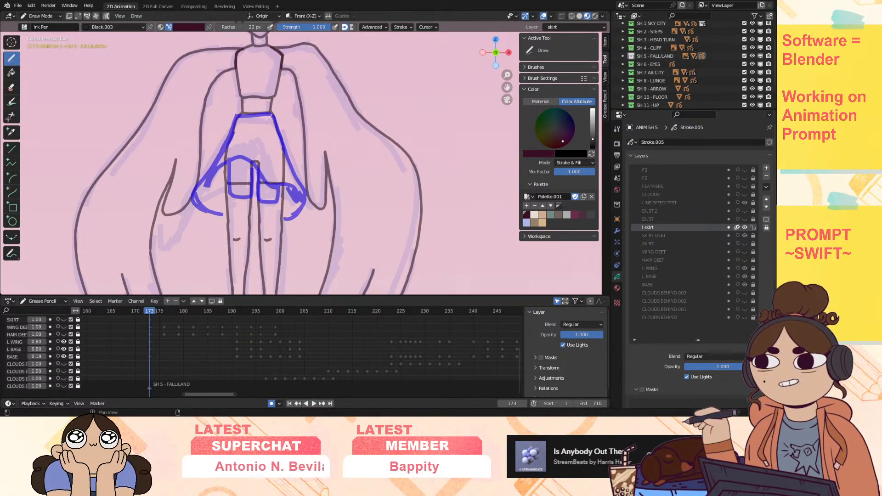
left_click_drag(507, 87, 497, 102)
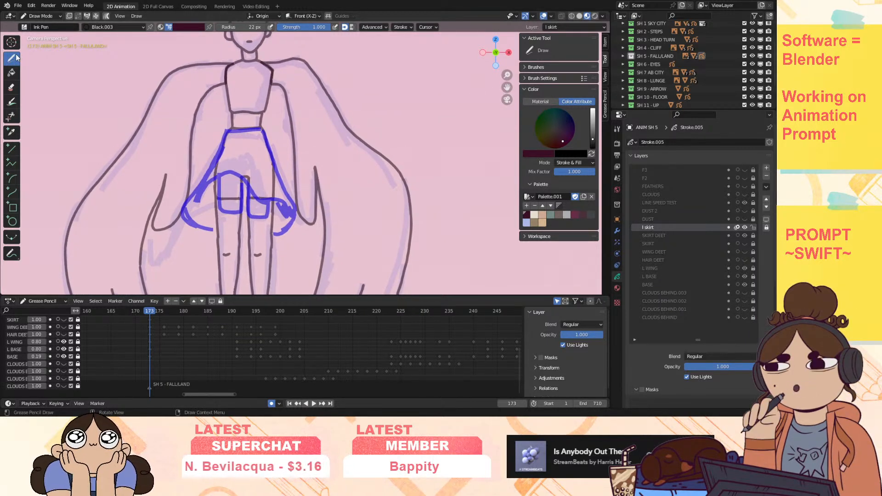
left_click_drag(232, 128, 193, 193)
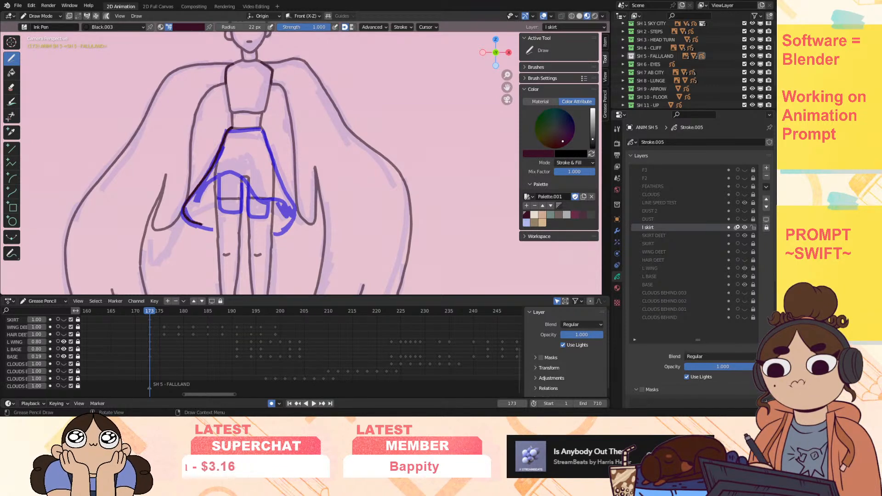
left_click_drag(201, 225, 214, 229)
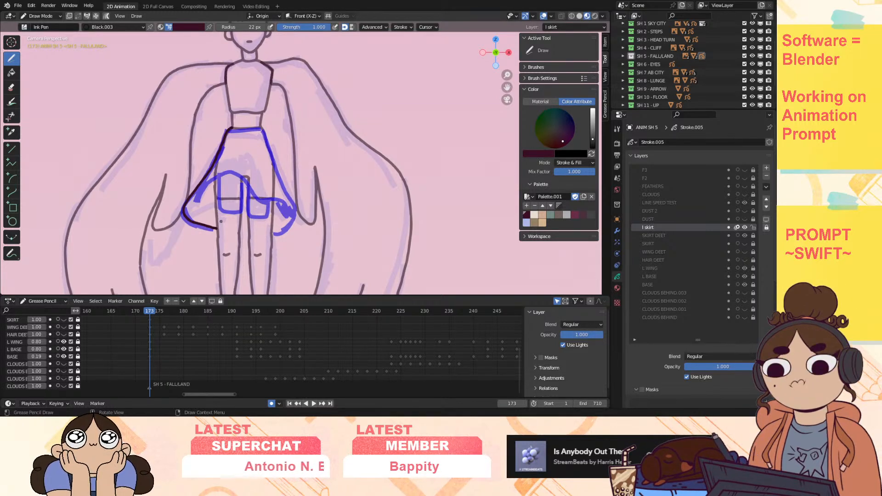
key("ctrl+z")
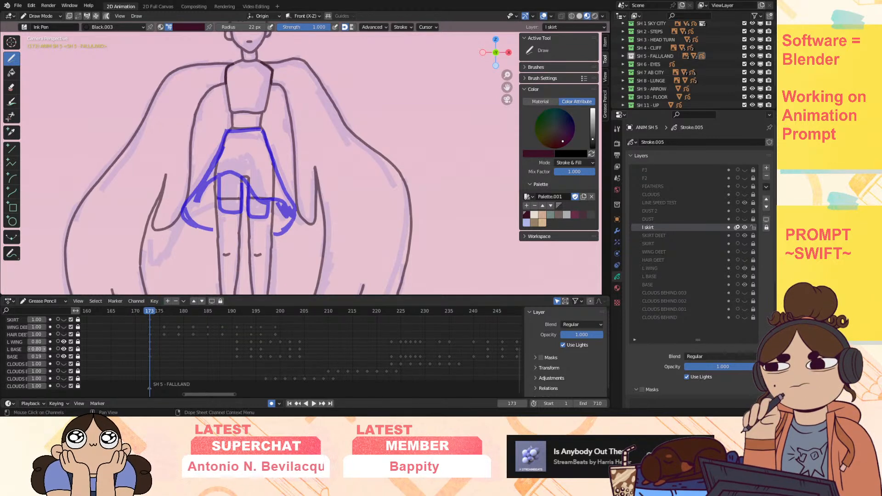
Step: Ink the skirt's waistline, both side edges and wavy front hem over the blue sketch on frame 173 of the l skirt layer
scroll(10, 354, "up", 5)
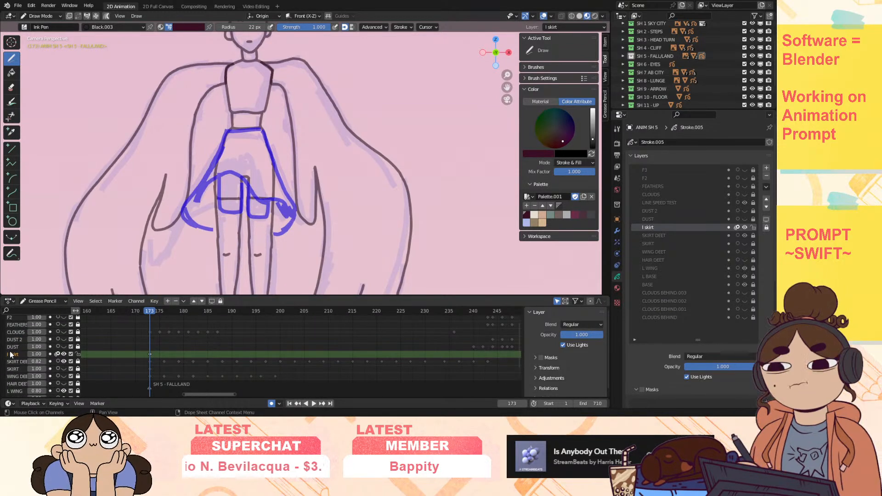
mouse_move(148, 312)
left_mouse_down()
mouse_move(443, 312)
mouse_move(150, 355)
left_mouse_up()
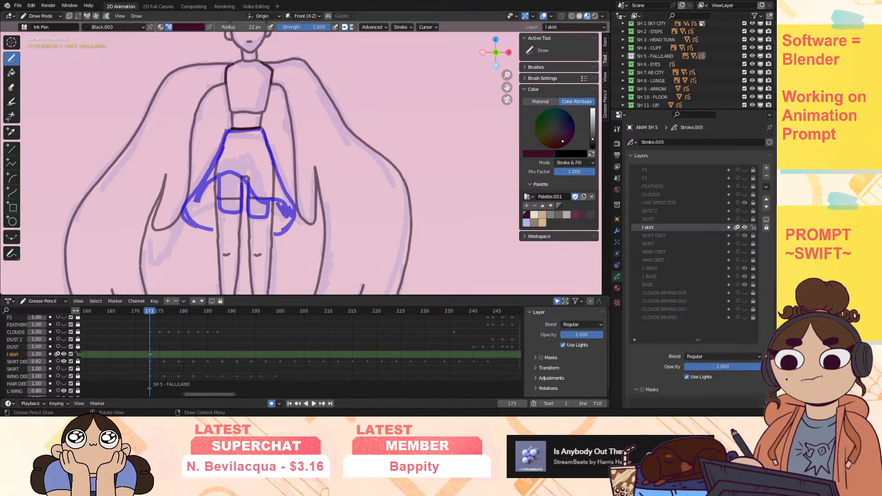
left_click_drag(225, 131, 182, 209)
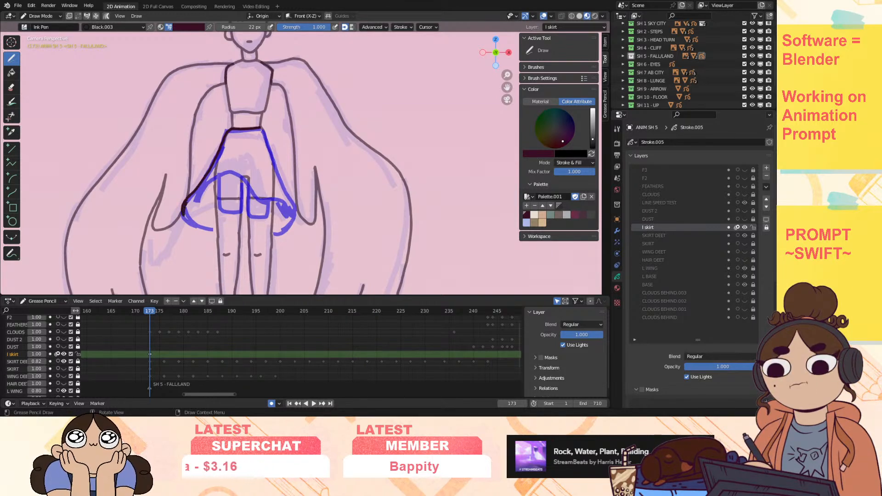
left_click_drag(201, 189, 224, 173)
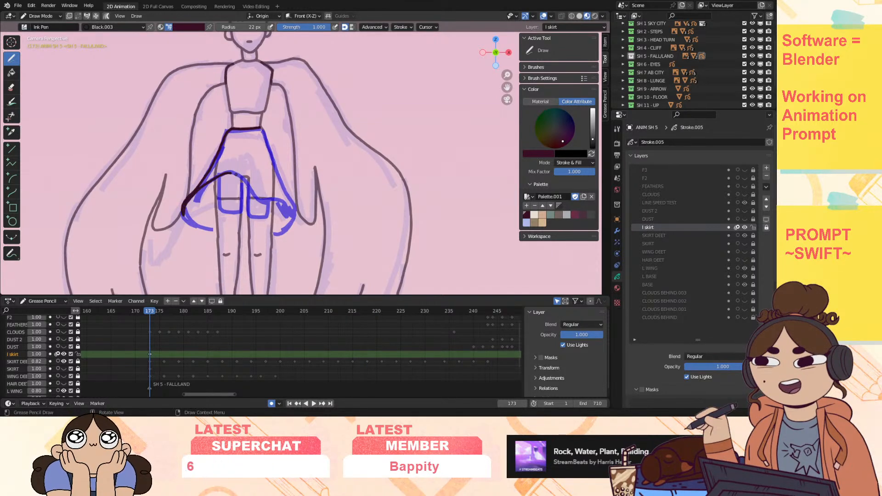
mouse_move(263, 199)
left_mouse_down()
mouse_move(294, 208)
mouse_move(268, 144)
left_mouse_up()
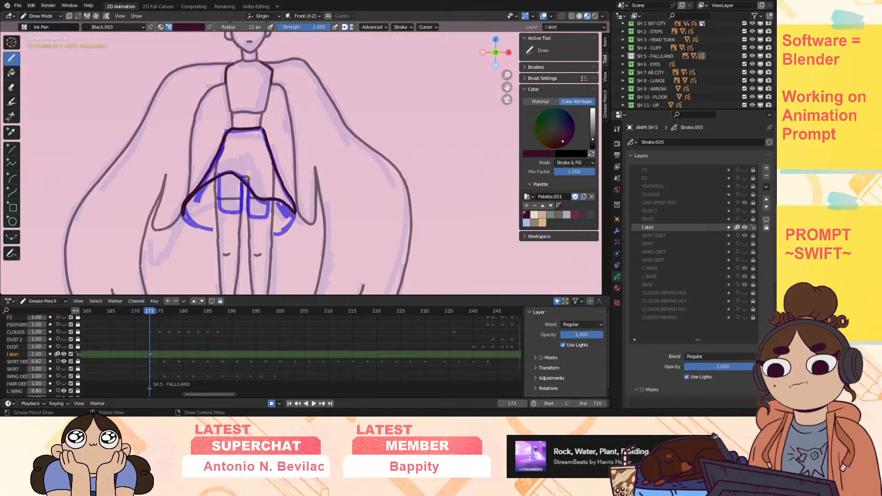
Step: Insert a keyframe at frame 176 for only the selected l skirt channel
left_click_drag(155, 311, 164, 308)
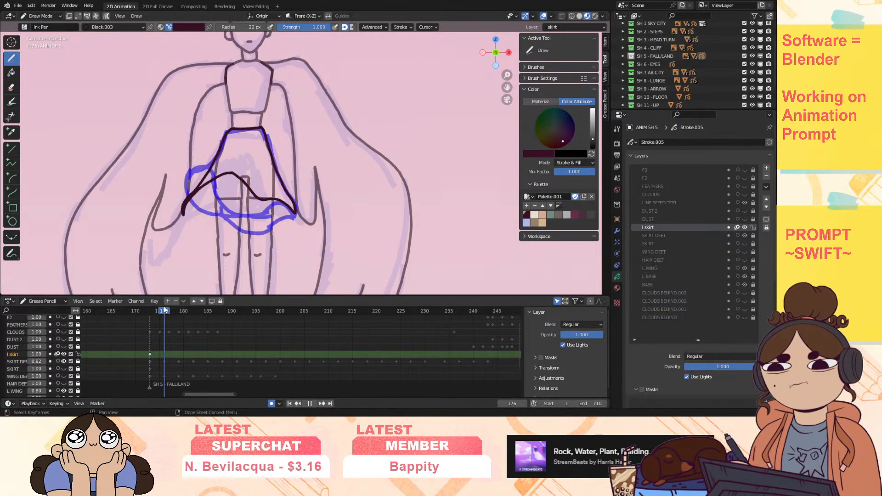
key("i")
left_click(167, 354)
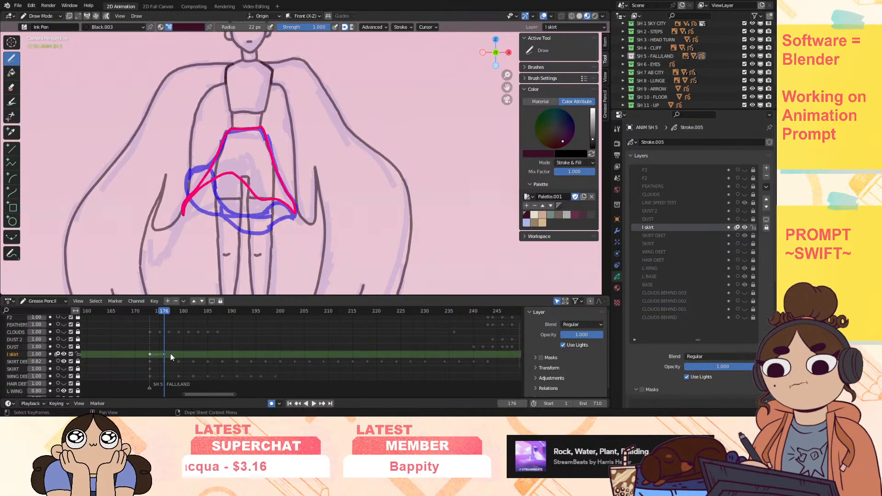
key("ctrl+z")
key("i")
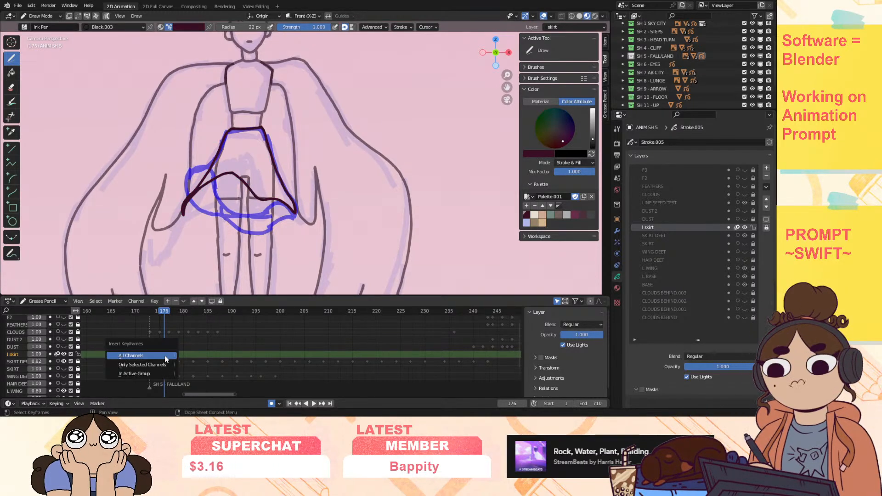
left_click(162, 363)
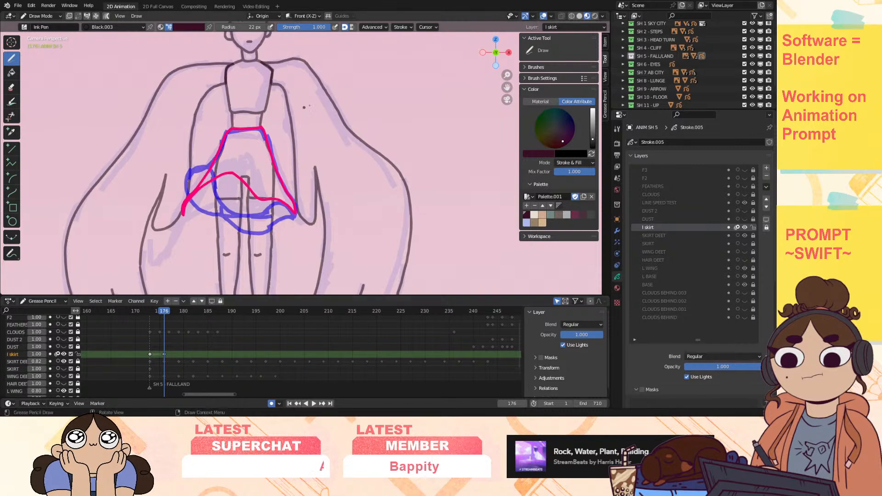
Step: Return to frame 173 and ink the skirt's lower back hem on both sides and between the legs
left_click(64, 361)
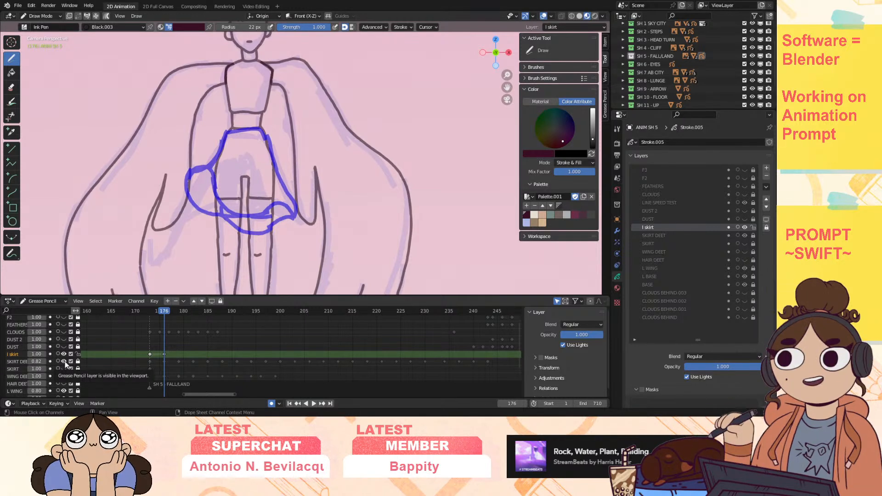
left_click(158, 316)
left_click_drag(158, 316, 149, 317)
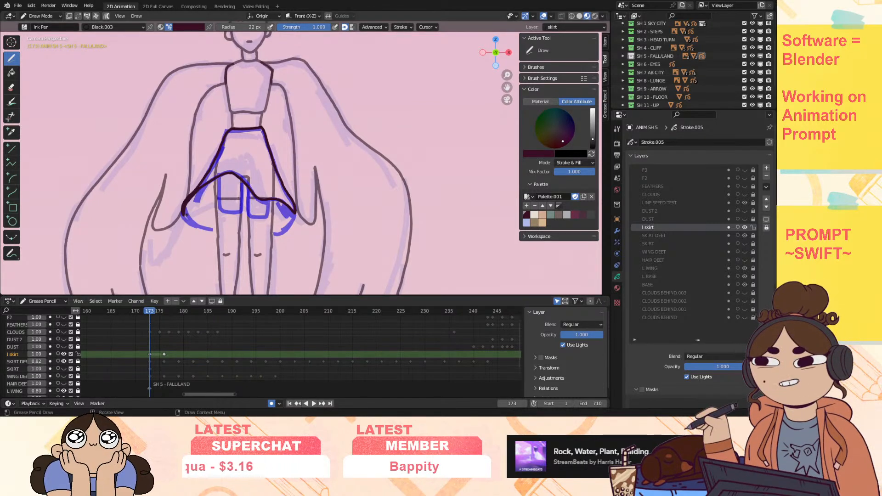
left_click_drag(198, 225, 246, 230)
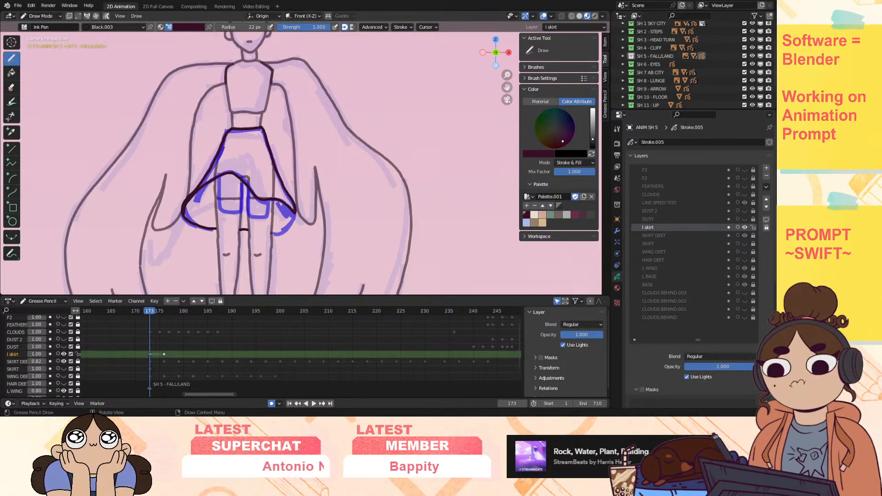
left_click_drag(284, 234, 291, 225)
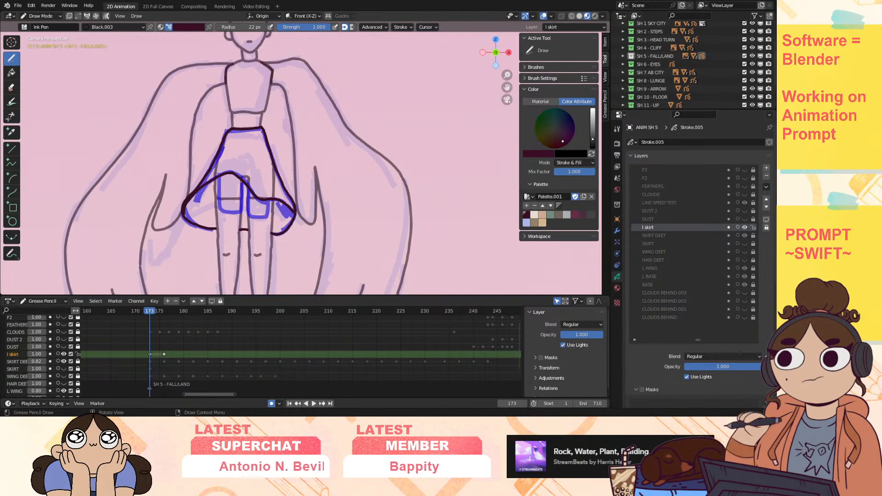
Step: Move to frame 176 and toggle onion skinning for the l skirt layer
left_click_drag(150, 312, 166, 311)
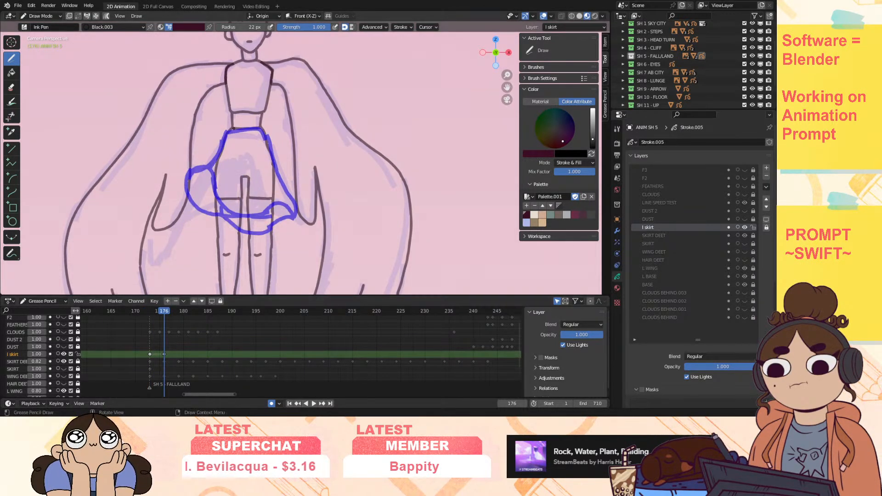
left_click(57, 354)
left_click(58, 354)
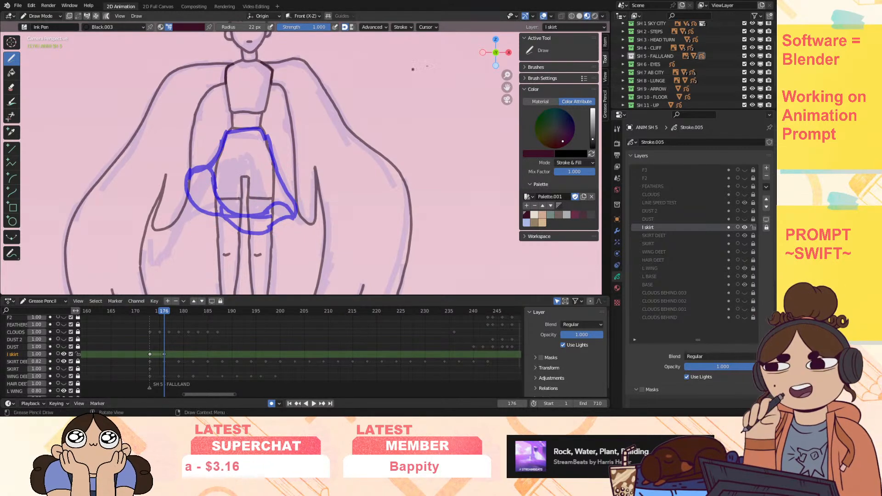
Step: Ink the skirt's waistline and right side edge over the blue sketch on frame 176 of the l skirt layer
mouse_move(507, 75)
left_mouse_down()
mouse_move(524, 71)
mouse_move(511, 75)
left_mouse_up()
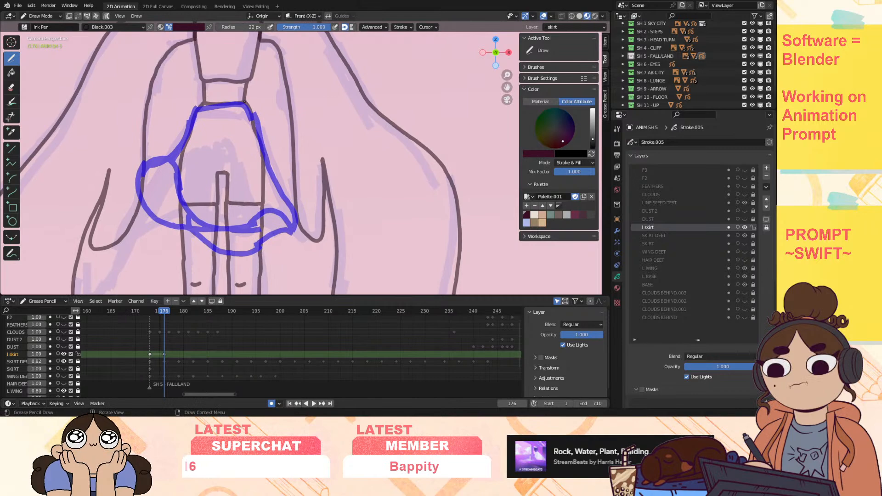
mouse_move(273, 131)
left_mouse_down()
mouse_move(405, 135)
mouse_move(277, 149)
mouse_move(374, 154)
left_mouse_up()
left_click(164, 310)
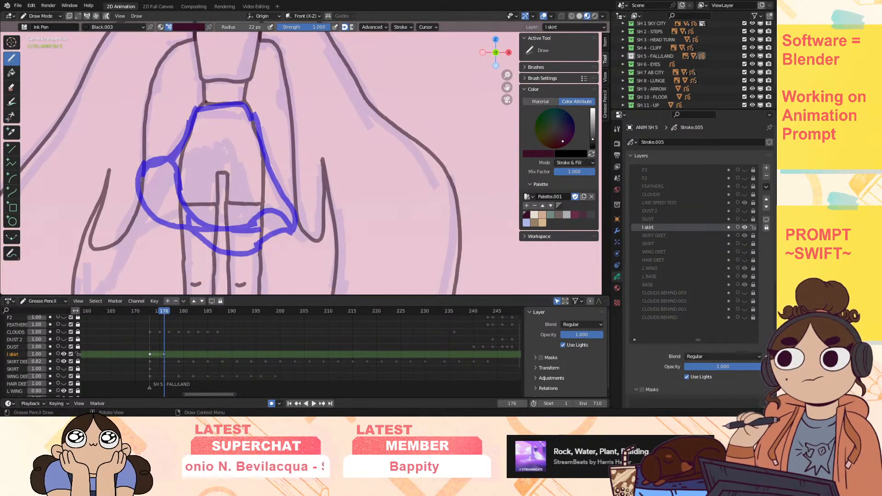
left_click_drag(204, 103, 249, 104)
left_click_drag(259, 136, 267, 161)
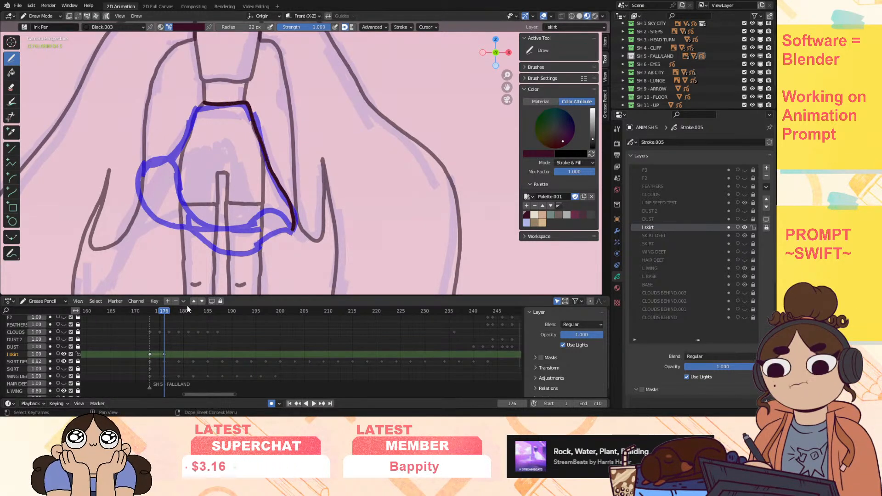
key("space")
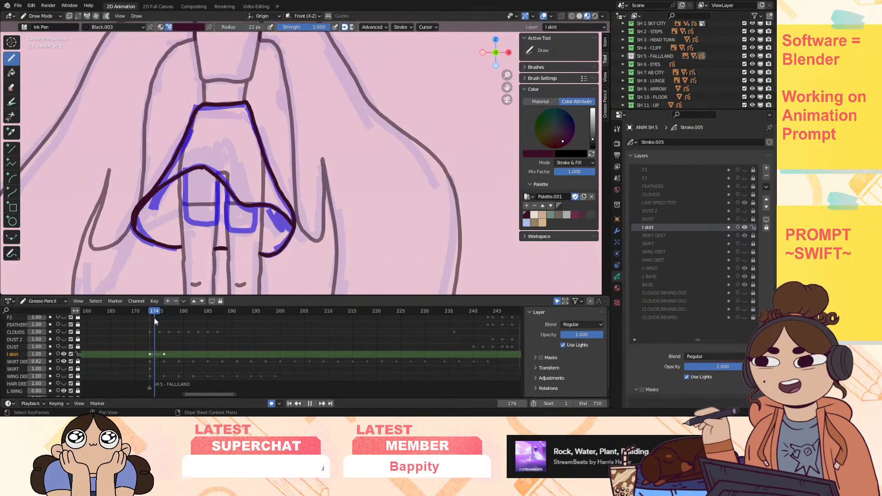
key("space")
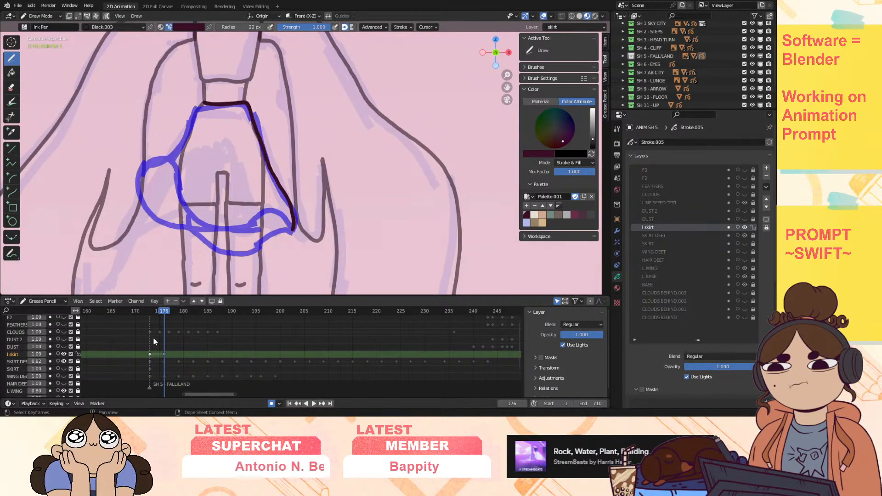
Step: Ink the skirt's left edge with its billowing fold, the curved front hem and the lower back hem on frame 176
mouse_move(203, 103)
left_mouse_down()
mouse_move(174, 155)
mouse_move(142, 169)
mouse_move(136, 188)
mouse_move(159, 221)
left_mouse_up()
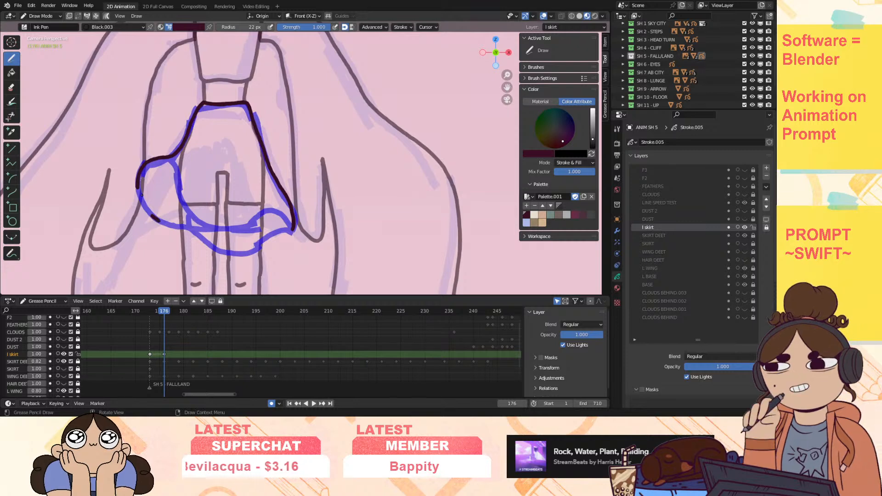
mouse_move(137, 187)
left_mouse_down()
mouse_move(180, 222)
mouse_move(179, 202)
left_mouse_up()
mouse_move(143, 163)
left_mouse_down()
mouse_move(166, 158)
mouse_move(199, 223)
mouse_move(275, 212)
mouse_move(289, 223)
mouse_move(260, 243)
left_mouse_up()
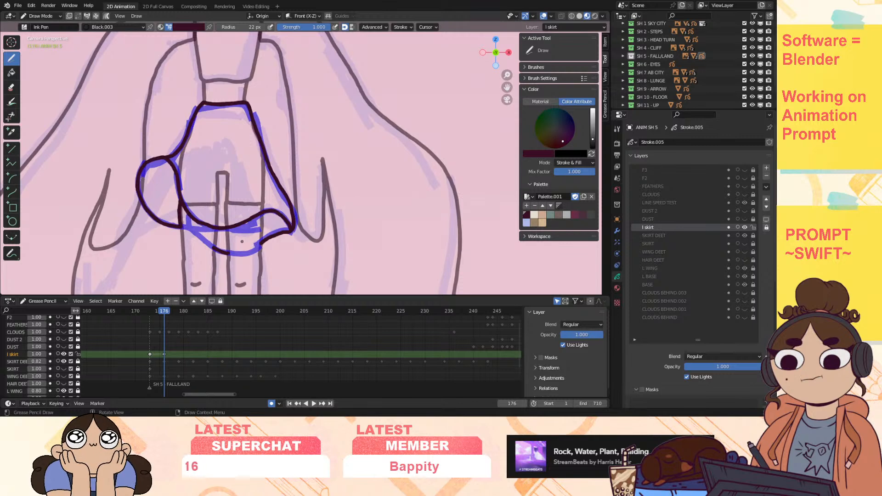
Step: Insert blank keyframes on the l skirt channel at frames 179, 182 and 185
left_click_drag(164, 312, 178, 318)
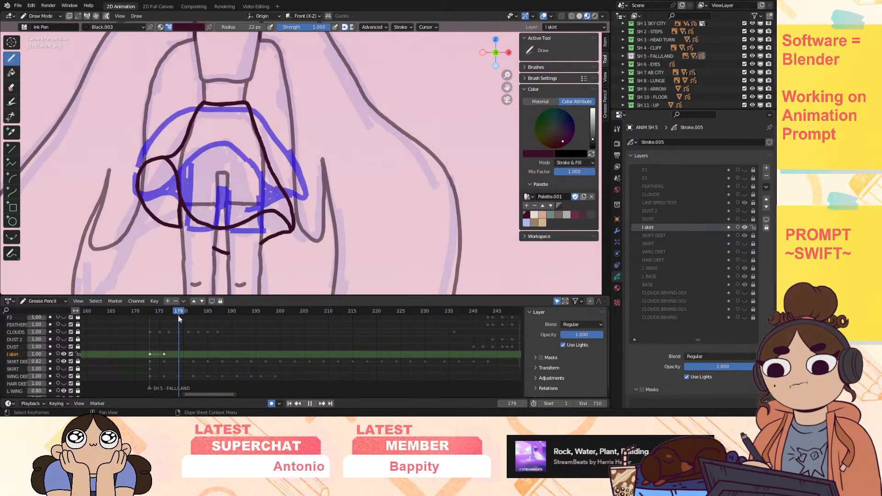
key("i")
left_click(181, 357)
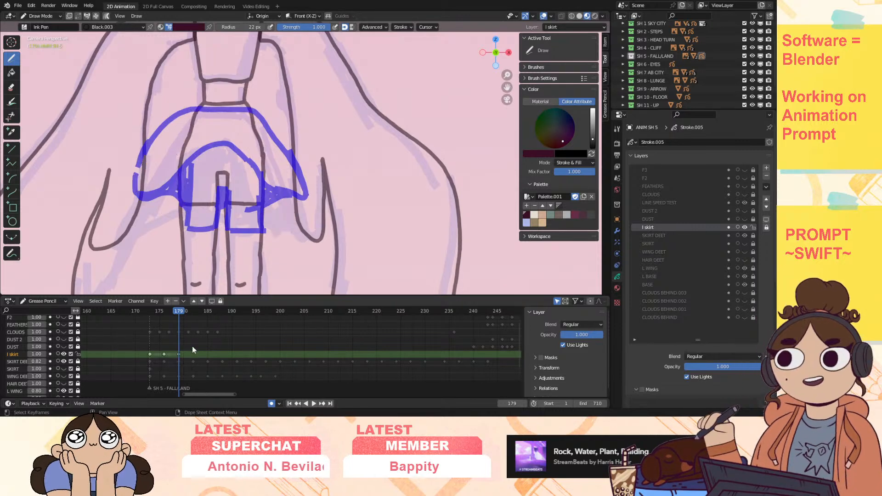
left_click(192, 311)
key("i")
left_click(205, 355)
left_click(208, 311)
key("i")
left_click(209, 356)
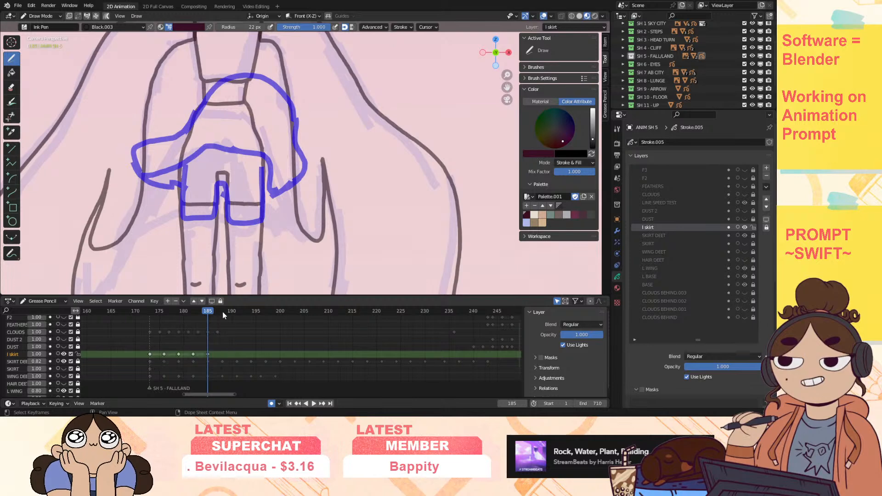
Step: Insert blank keyframes on the l skirt channel at frames 188, 191 and 194
left_click(223, 311)
key("i")
left_click(227, 354)
left_click(236, 311)
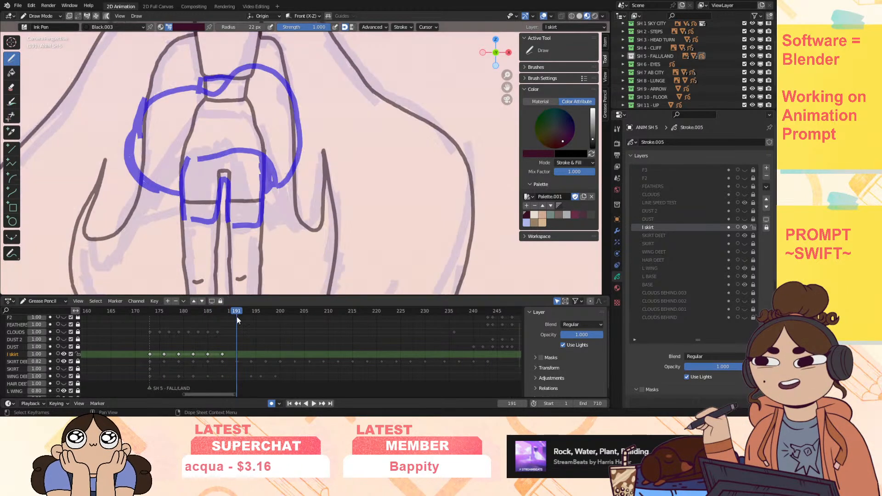
key("i")
left_click(240, 320)
left_click_drag(248, 310, 254, 315)
key("i")
left_click(258, 338)
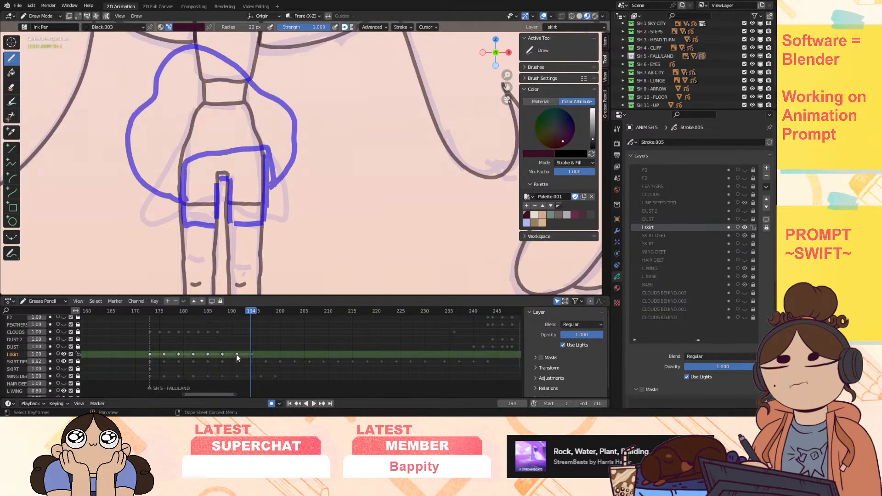
Step: Duplicate the l skirt keyframe at frame 191 to frames 197 and 200
key("shift+d")
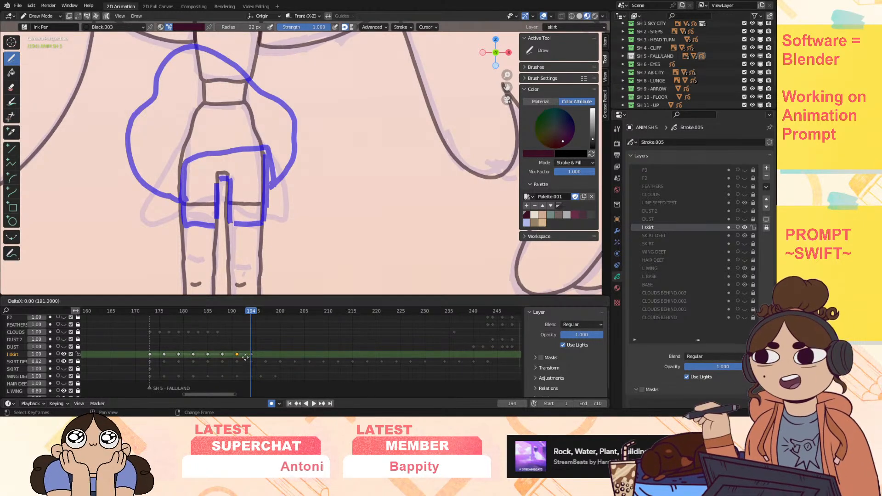
left_click(268, 356)
key("shift+d")
left_click(287, 354)
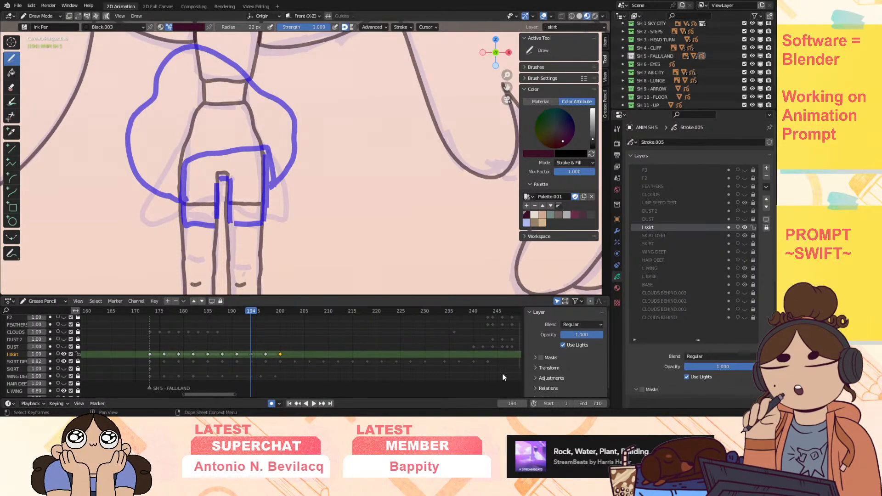
Step: Check the skirt motion from frame 173, and ink the left outer curve and arched front hem on frame 179
left_click(149, 312)
key("space")
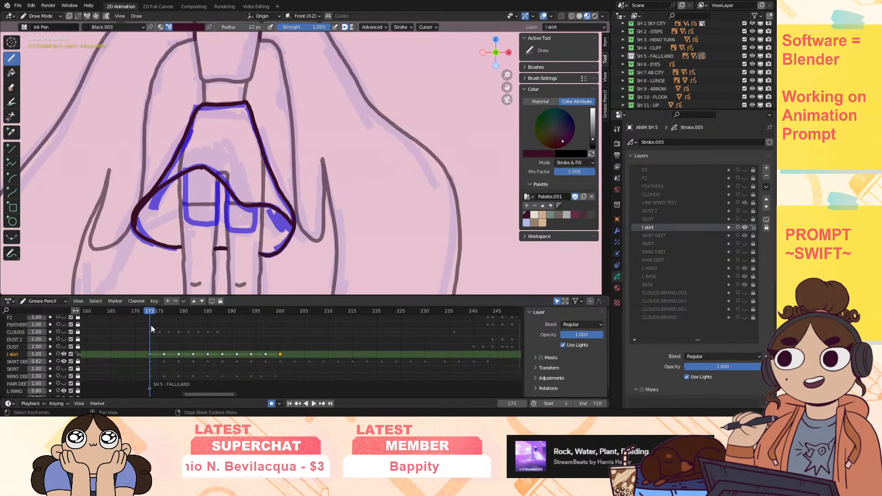
left_click(163, 312)
left_click_drag(163, 312, 179, 313)
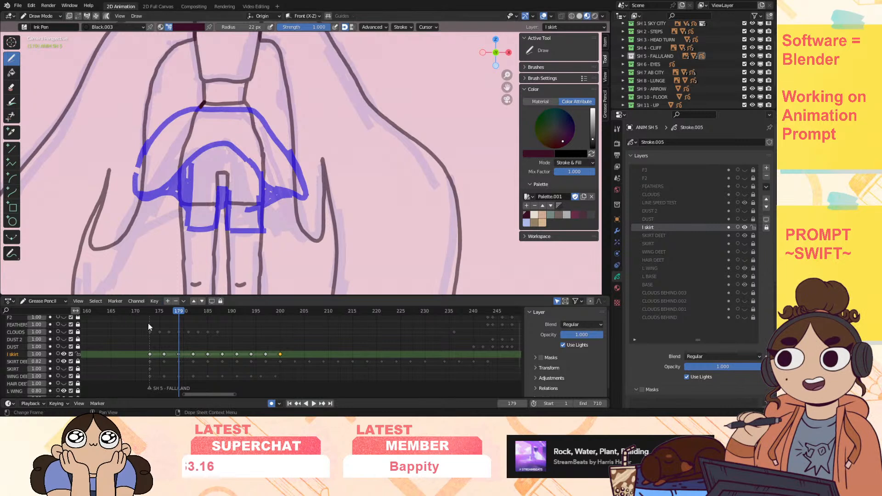
left_click_drag(179, 313, 178, 313)
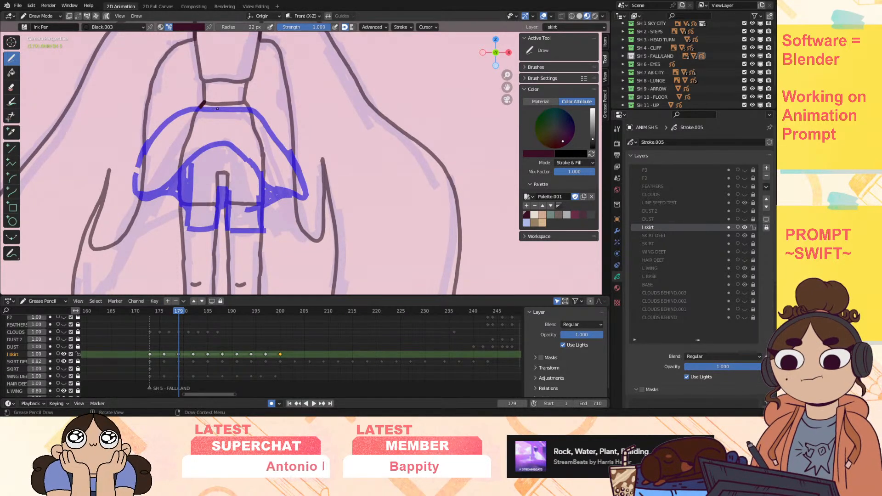
mouse_move(214, 109)
left_mouse_down()
mouse_move(195, 108)
mouse_move(146, 138)
mouse_move(138, 197)
mouse_move(199, 157)
mouse_move(253, 168)
left_mouse_up()
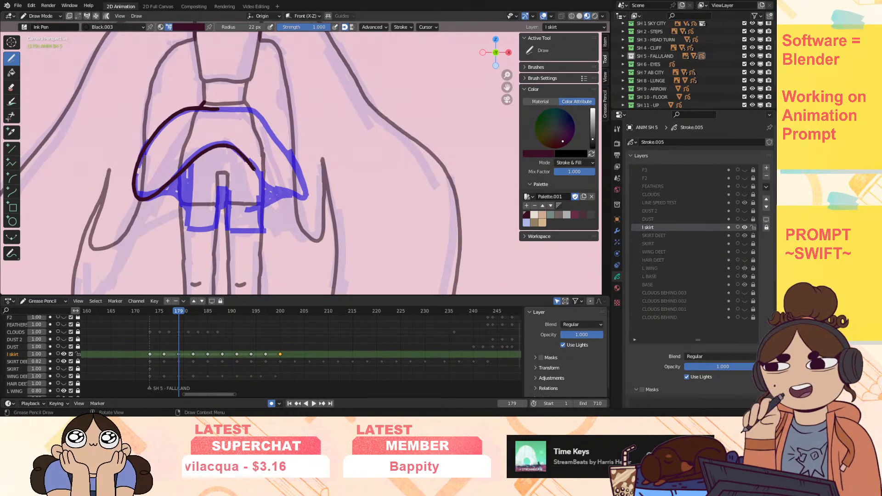
Step: Return to frame 173 and add small pointed notches to the front hem on both sides, reworking the left edge
left_click_drag(180, 313, 150, 324)
key("space")
key("Escape")
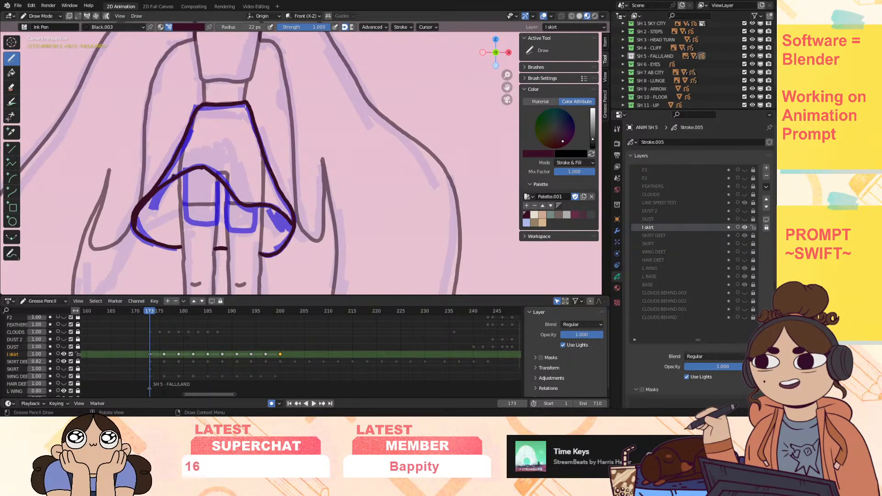
left_click_drag(175, 177, 180, 163)
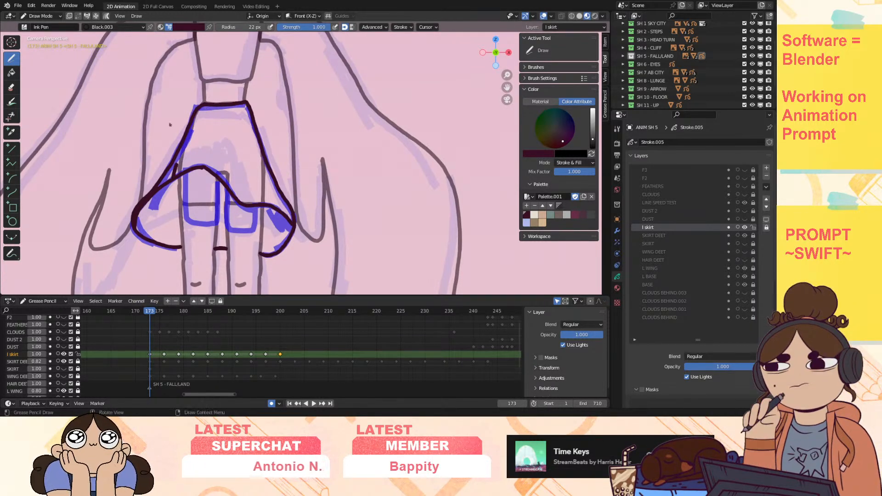
left_click_drag(195, 106, 174, 175)
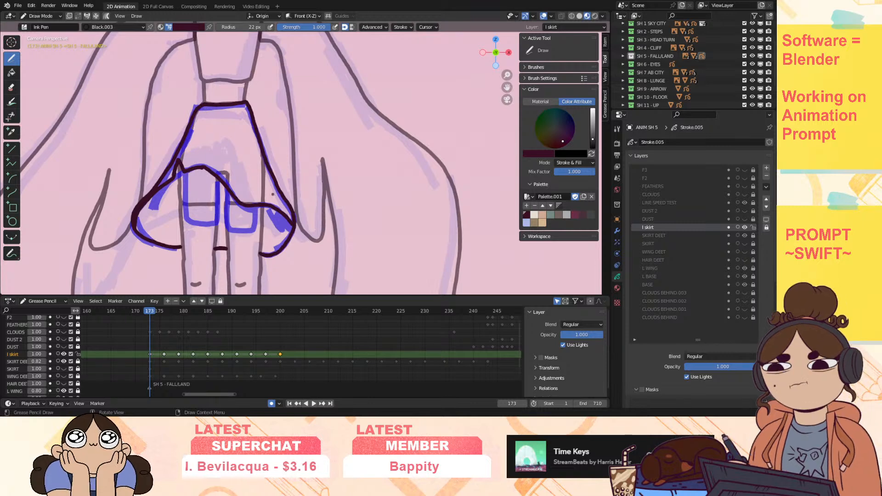
left_click_drag(272, 207, 281, 213)
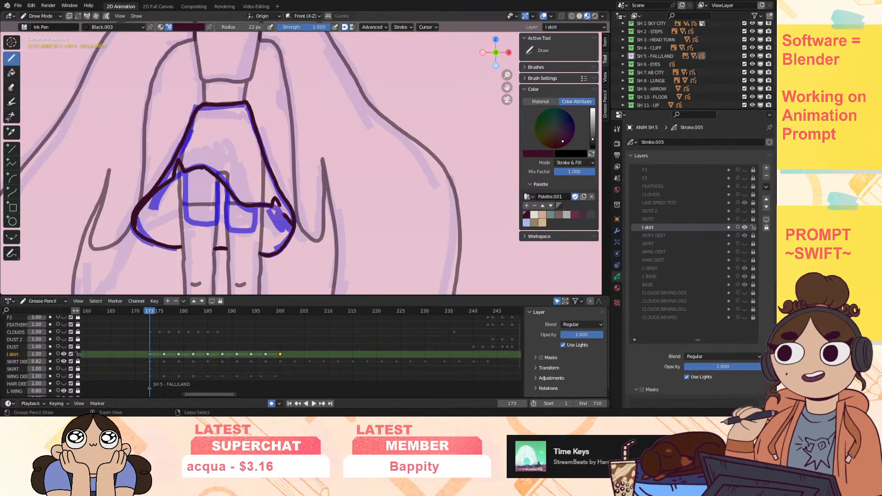
Step: Add matching pointed notches to both sides of the skirt's front hem on frame 176
left_click(166, 311)
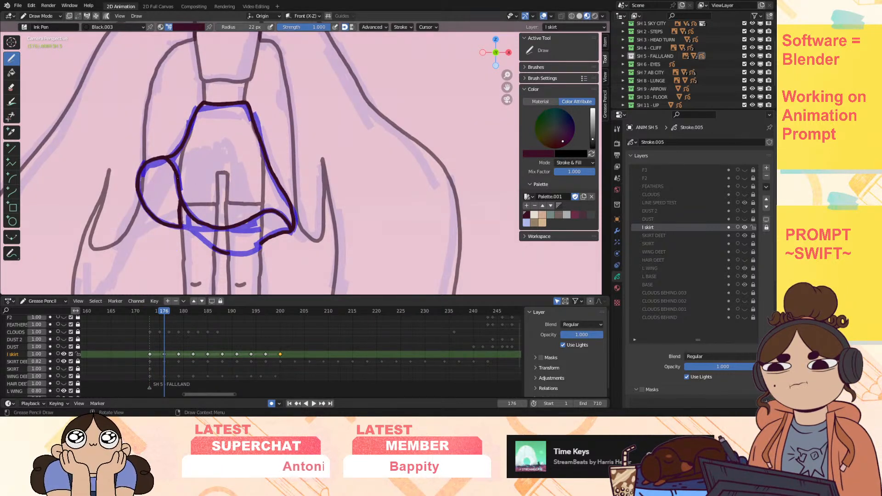
left_click_drag(192, 168, 186, 186)
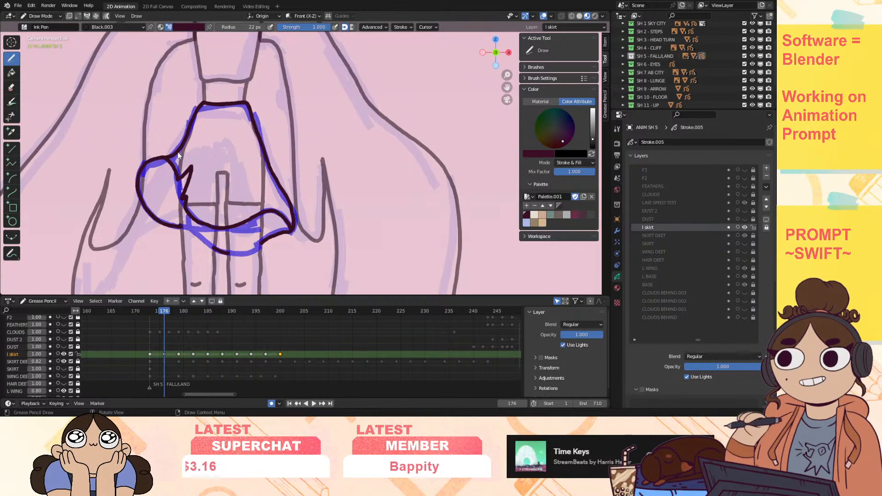
left_click_drag(265, 210, 270, 200)
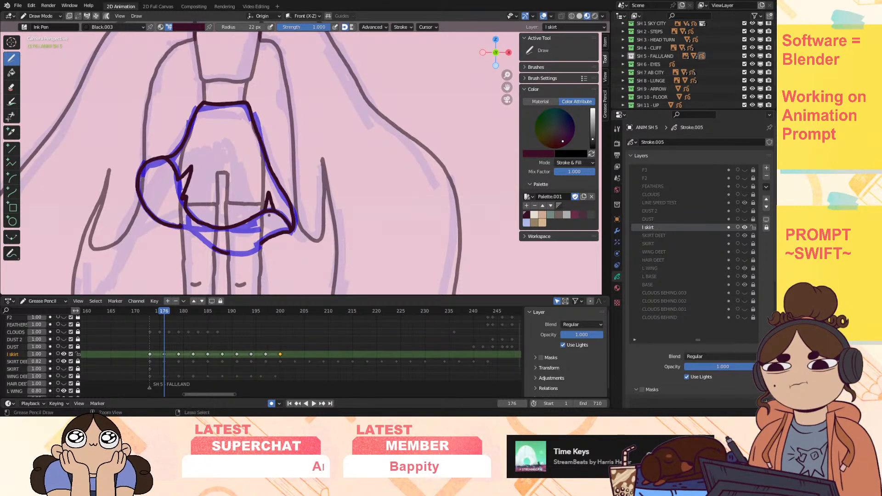
Step: Add the pointed notches to the front hem on frame 179 and extend the hem to its right corner
mouse_move(162, 311)
left_mouse_down()
mouse_move(177, 316)
mouse_move(178, 305)
left_mouse_up()
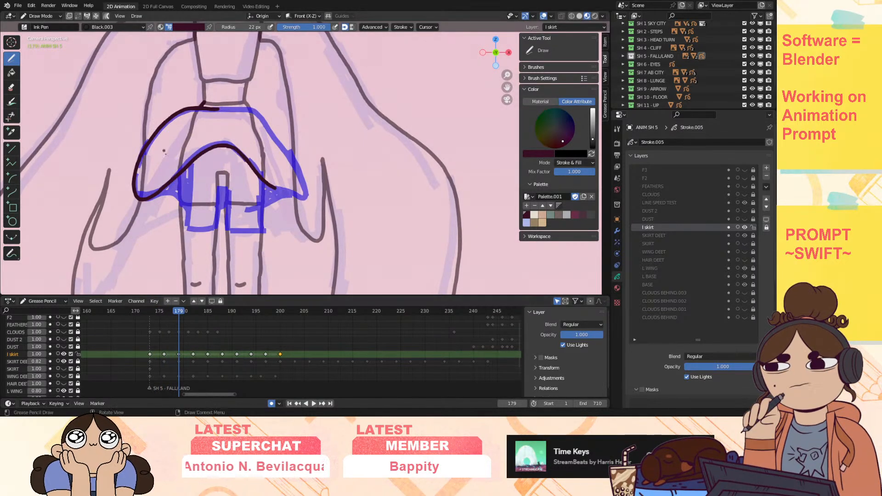
mouse_move(171, 176)
left_mouse_down()
mouse_move(174, 158)
mouse_move(182, 168)
left_mouse_up()
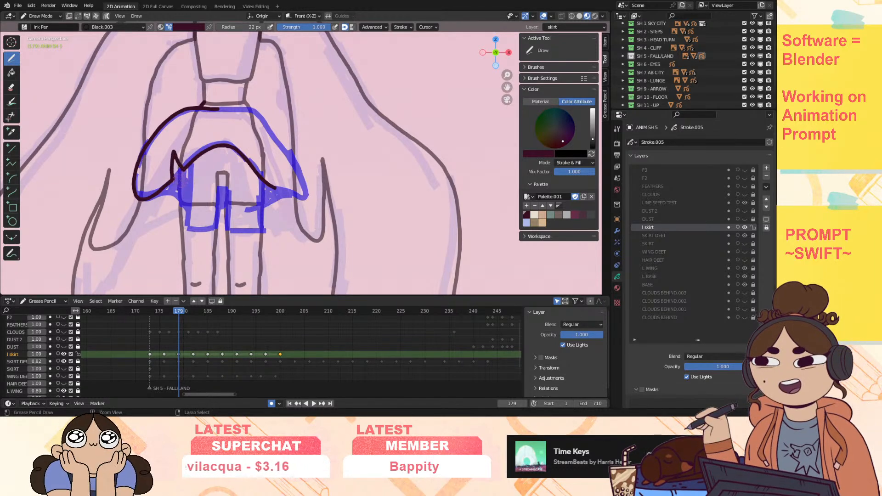
mouse_move(276, 188)
left_mouse_down()
mouse_move(279, 176)
mouse_move(305, 198)
left_mouse_up()
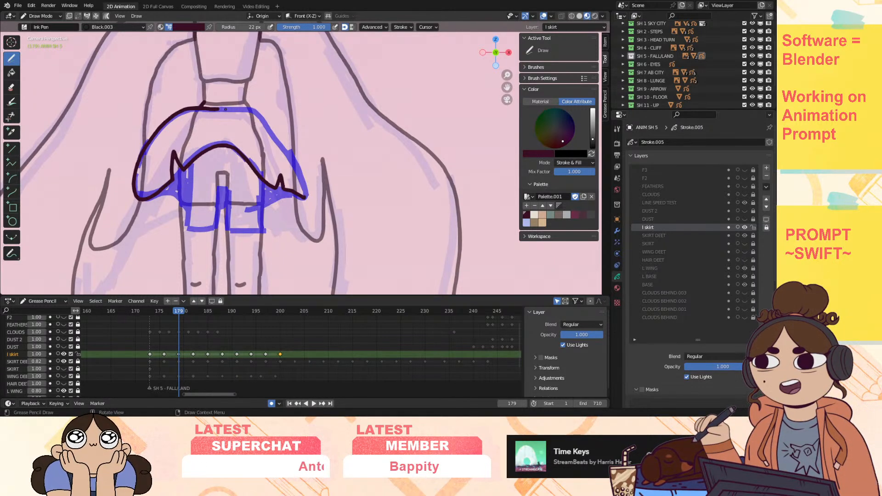
Step: Ink the skirt's right outer curve, waistband and back hem, including the gap between the legs, on frame 179
mouse_move(238, 109)
left_mouse_down()
mouse_move(252, 110)
mouse_move(285, 152)
mouse_move(305, 195)
left_mouse_up()
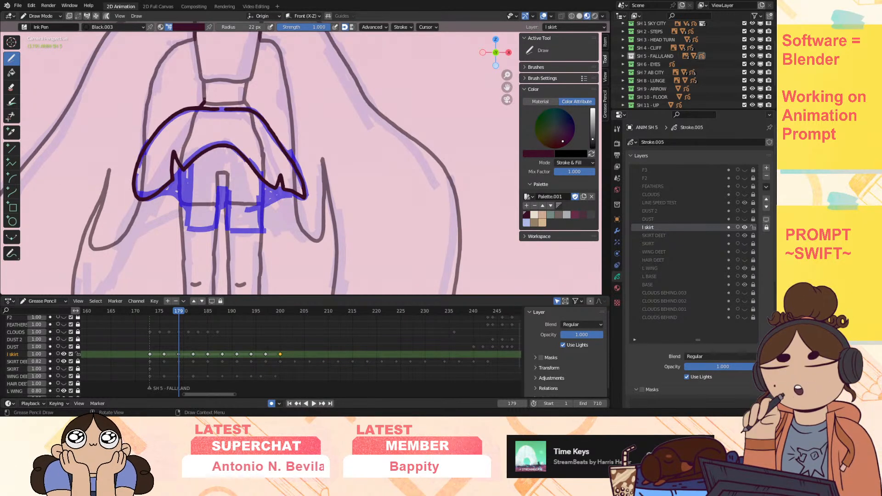
left_click_drag(205, 101, 246, 104)
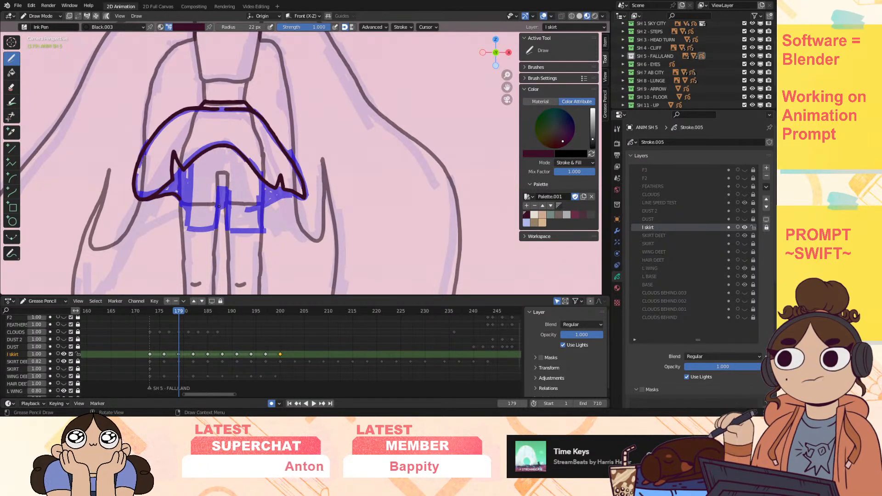
left_click_drag(218, 207, 227, 208)
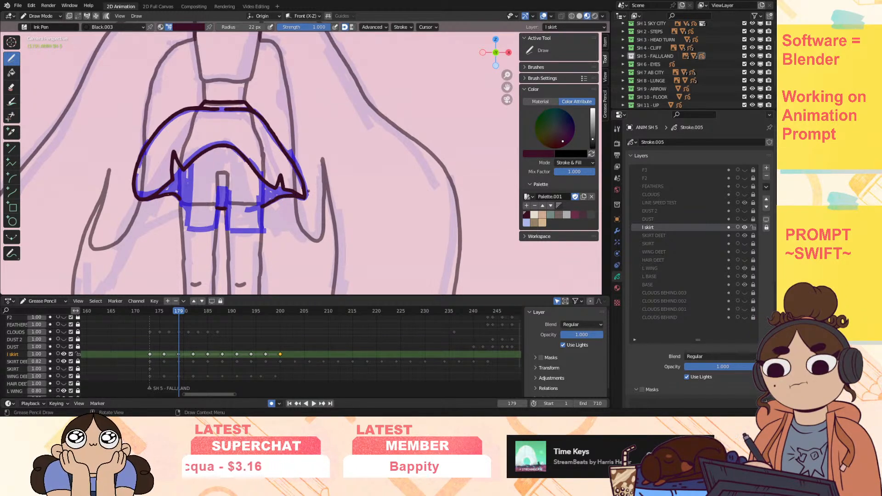
Step: Ink the flared skirt outline with its notched wavy front hem and the back hem between the legs on frame 182
left_click(175, 312)
left_click_drag(175, 314, 192, 314)
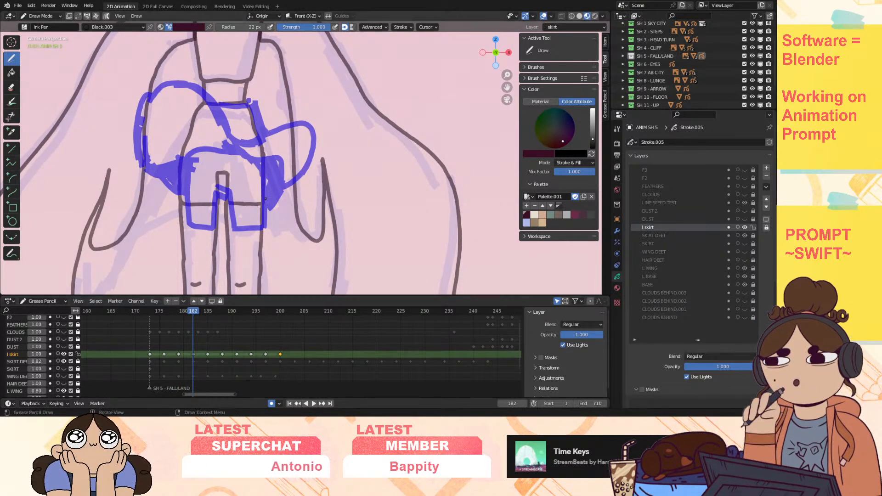
mouse_move(282, 189)
left_mouse_down()
mouse_move(264, 199)
mouse_move(299, 174)
mouse_move(313, 134)
mouse_move(282, 150)
mouse_move(255, 140)
mouse_move(197, 91)
mouse_move(169, 84)
mouse_move(150, 96)
mouse_move(138, 157)
left_mouse_up()
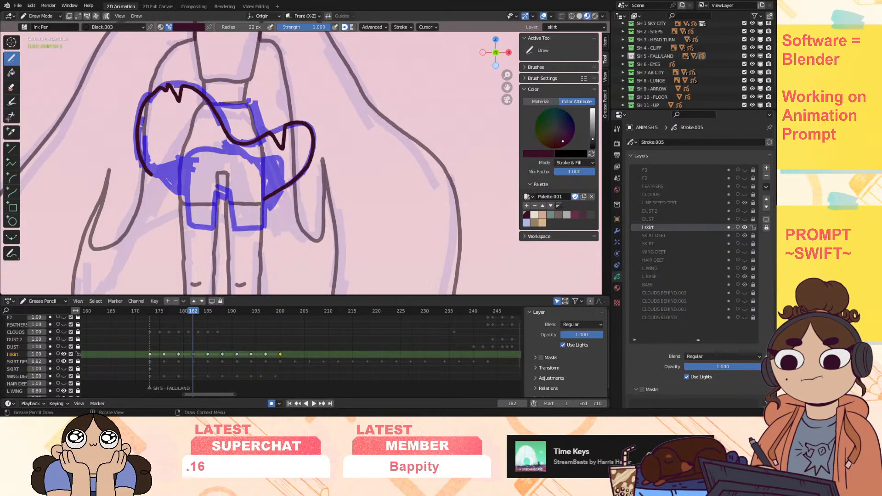
left_click_drag(164, 183, 176, 195)
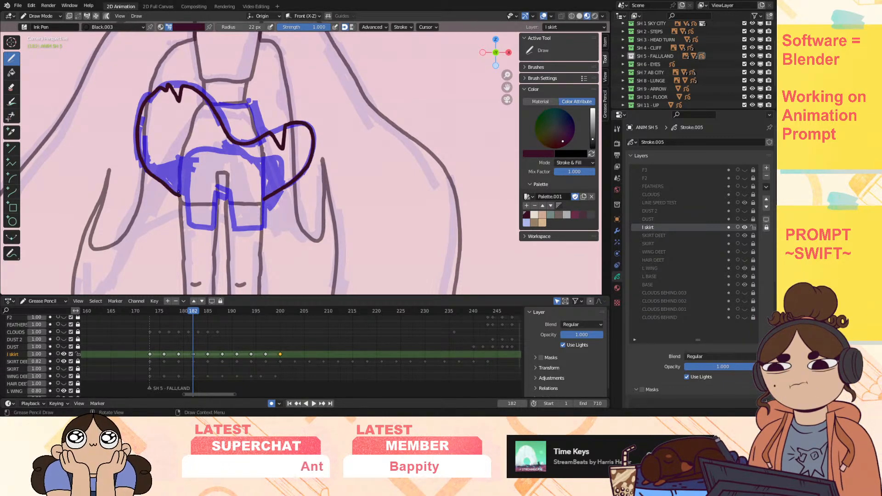
left_click_drag(217, 196, 227, 198)
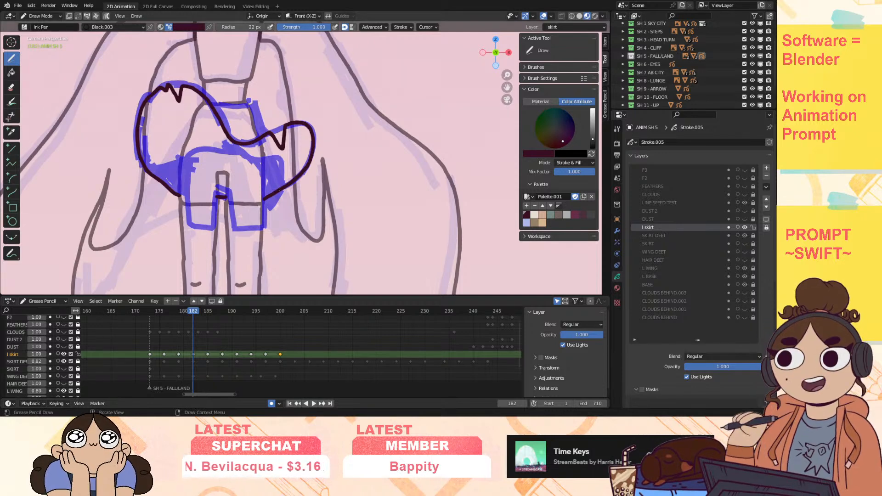
Step: Ink the skirt's waistband and its short slanted side edge on frame 182
mouse_move(280, 188)
left_mouse_down()
mouse_move(276, 157)
mouse_move(215, 147)
mouse_move(158, 171)
mouse_move(179, 174)
left_mouse_up()
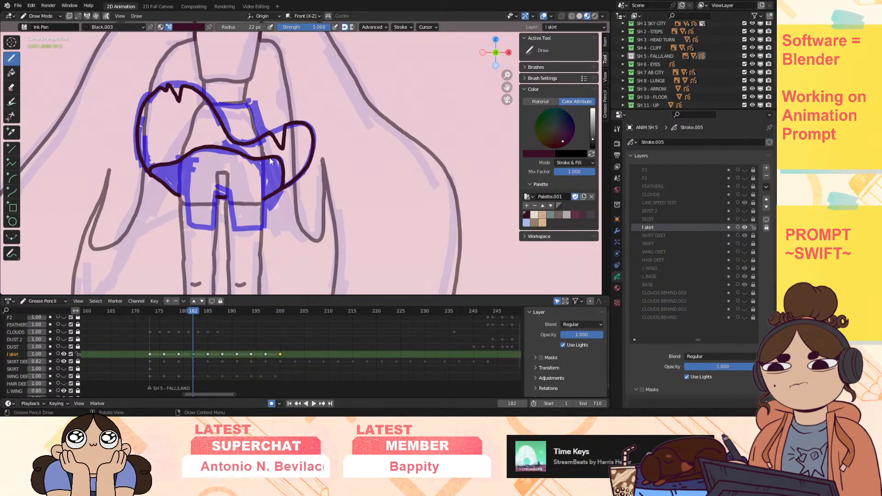
key("ctrl+z")
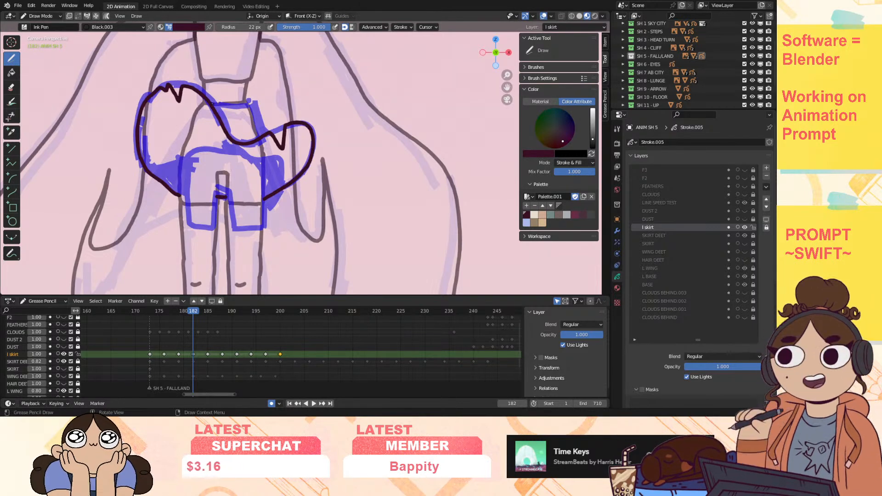
left_click_drag(212, 105, 248, 105)
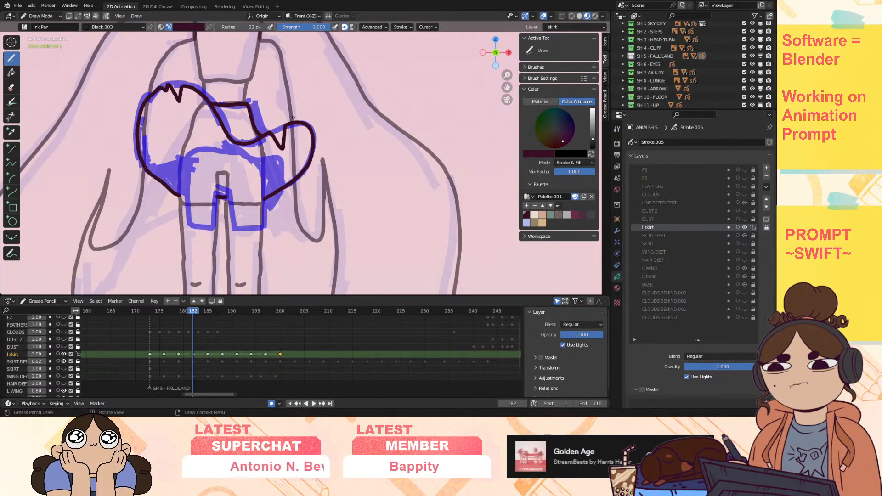
key("ctrl+z")
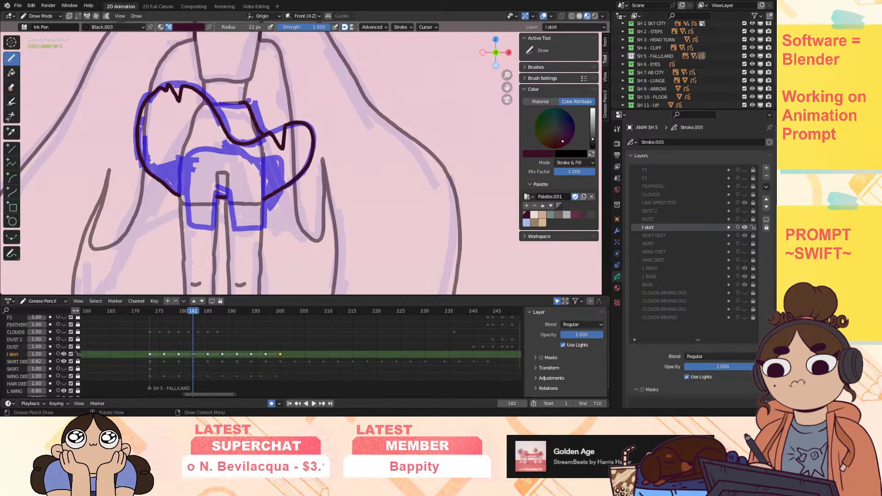
Step: Ink the skirt's outer outline on frame 185, with a pointed notch on each side
mouse_move(192, 313)
left_mouse_down()
mouse_move(155, 330)
mouse_move(200, 336)
mouse_move(173, 344)
mouse_move(203, 344)
mouse_move(175, 349)
mouse_move(191, 349)
left_mouse_up()
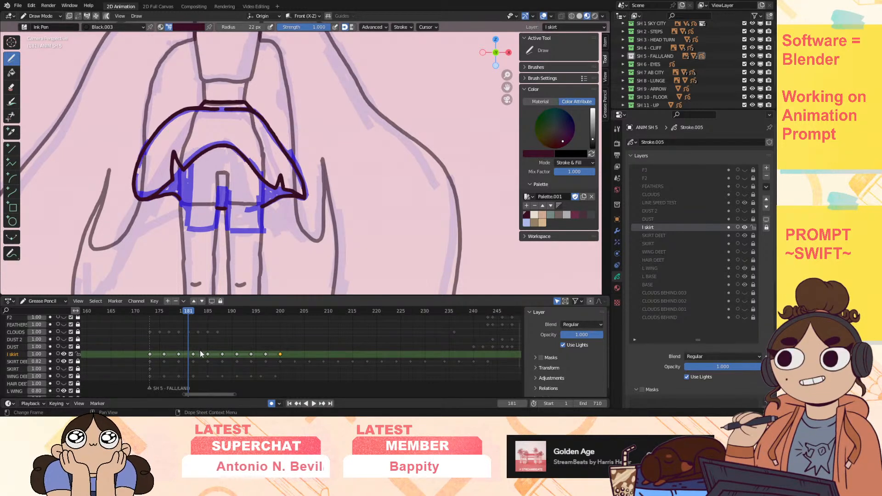
mouse_move(183, 313)
left_mouse_down()
mouse_move(153, 319)
mouse_move(179, 333)
left_mouse_up()
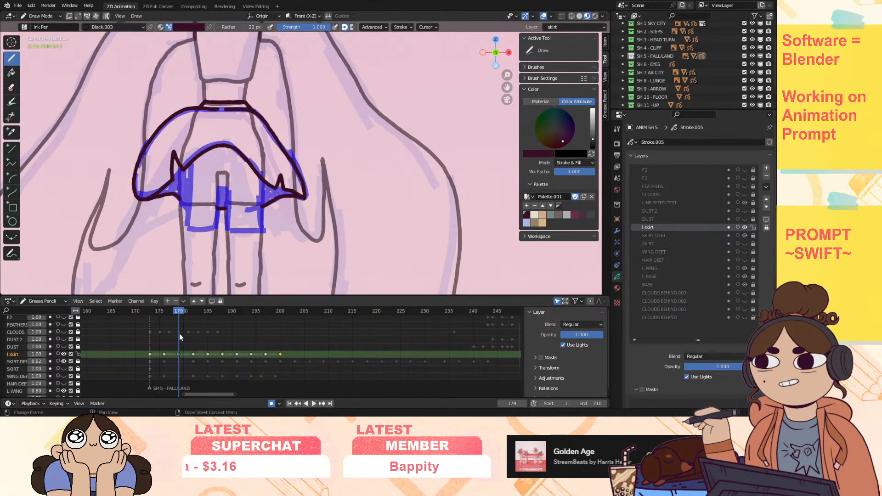
mouse_move(164, 308)
left_mouse_down()
mouse_move(150, 313)
mouse_move(192, 324)
mouse_move(156, 337)
mouse_move(193, 347)
mouse_move(194, 338)
left_mouse_up()
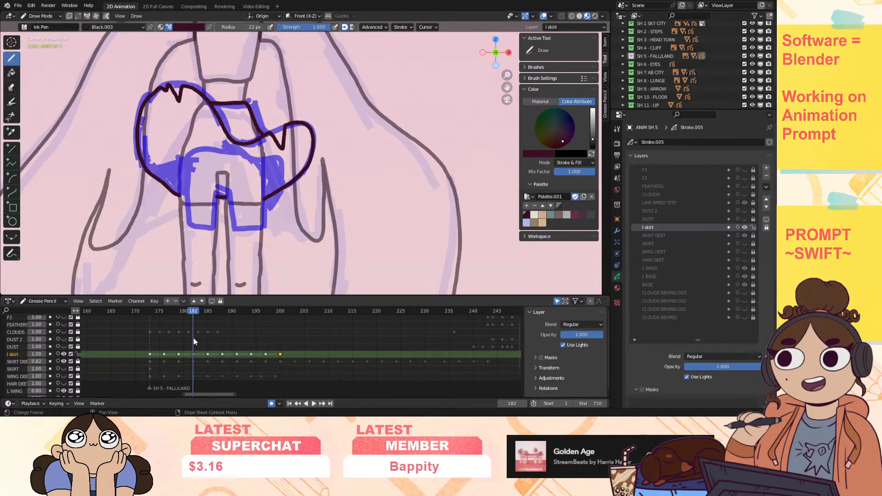
left_click_drag(194, 338, 189, 319)
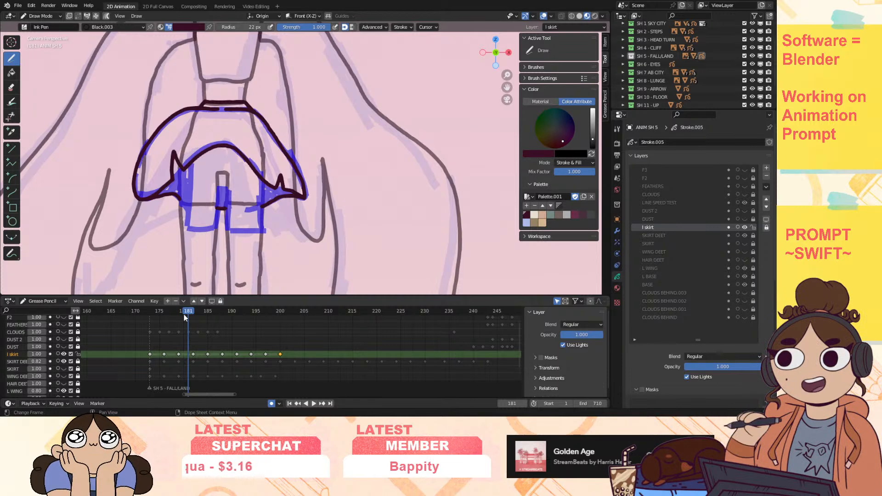
mouse_move(189, 312)
left_mouse_down()
mouse_move(175, 315)
mouse_move(206, 316)
left_mouse_up()
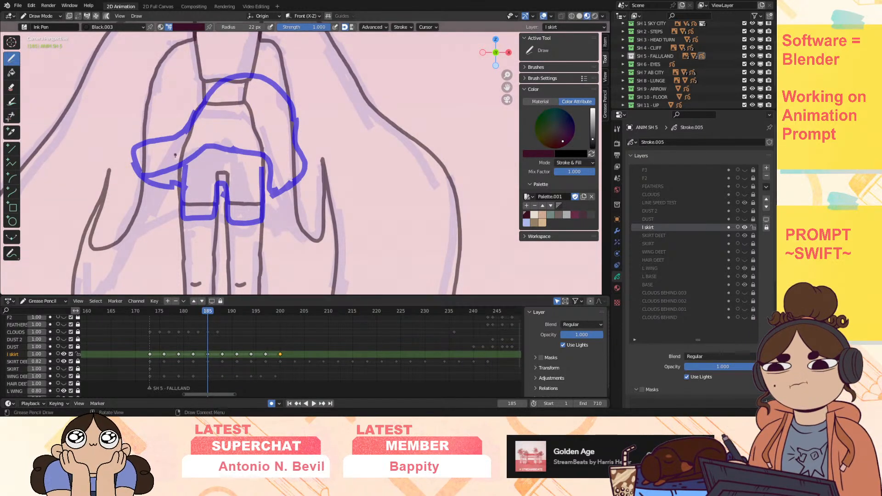
mouse_move(180, 189)
left_mouse_down()
mouse_move(138, 178)
mouse_move(134, 159)
mouse_move(195, 114)
left_mouse_up()
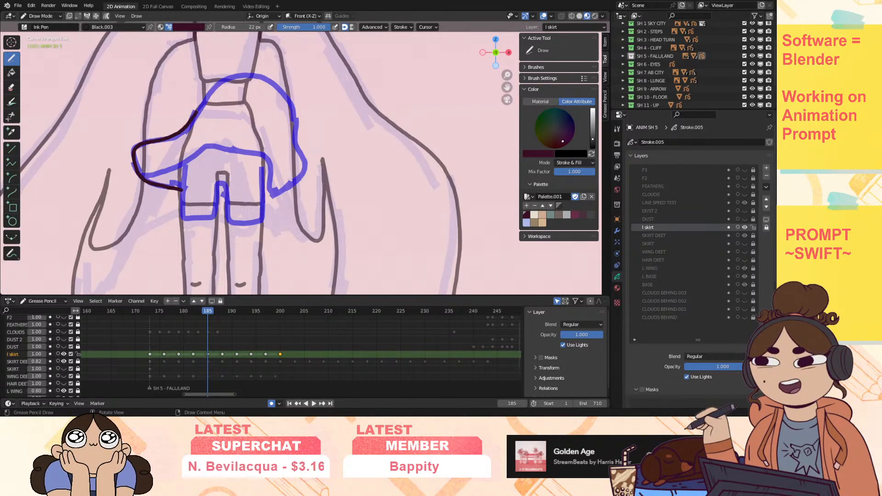
mouse_move(251, 75)
left_mouse_down()
mouse_move(290, 105)
mouse_move(284, 138)
mouse_move(298, 180)
mouse_move(263, 197)
left_mouse_up()
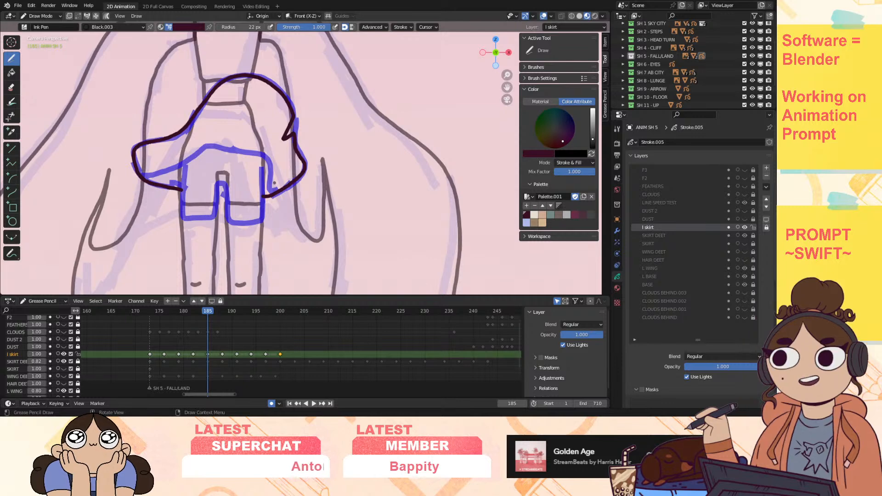
mouse_move(166, 137)
left_mouse_down()
mouse_move(172, 144)
mouse_move(179, 133)
left_mouse_up()
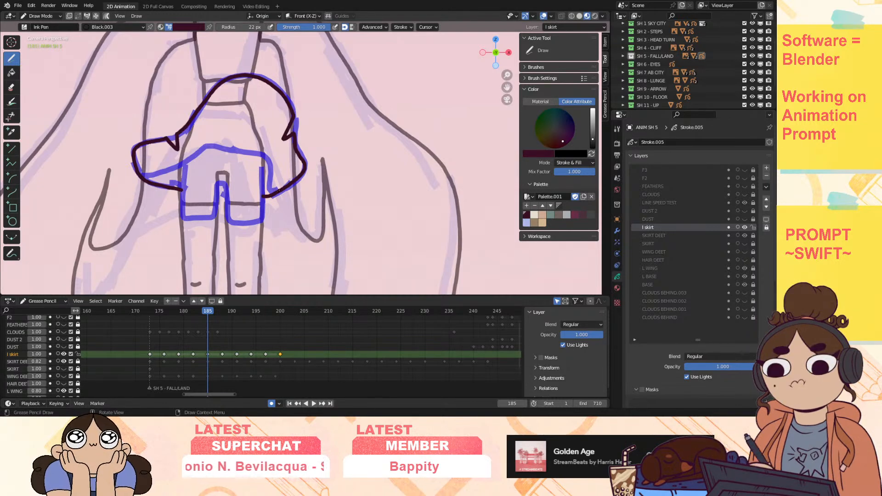
Step: Ink the skirt's inner hem, the edges beside the legs and the back hem between the legs on frame 185
left_click_drag(274, 190, 267, 159)
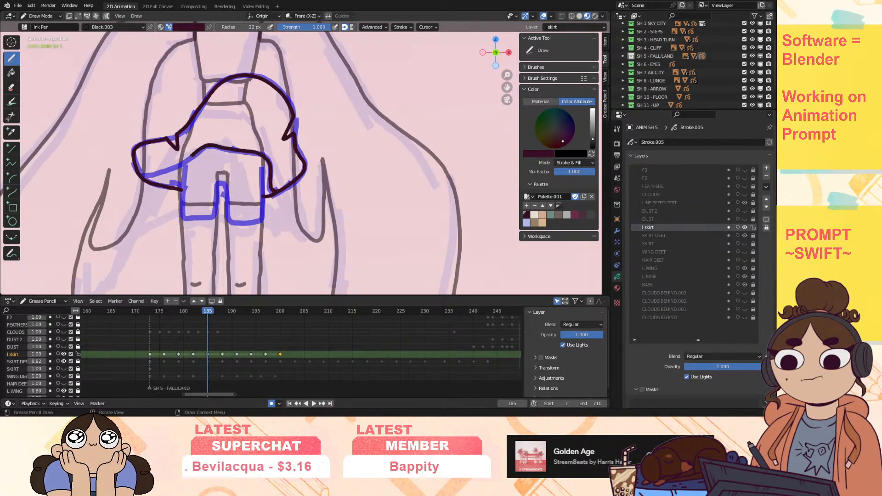
left_click_drag(194, 154, 150, 174)
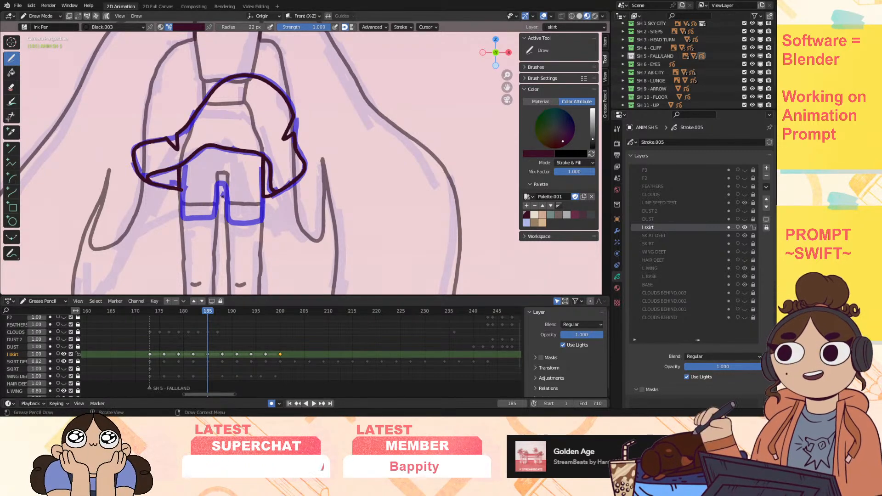
left_click_drag(217, 193, 227, 197)
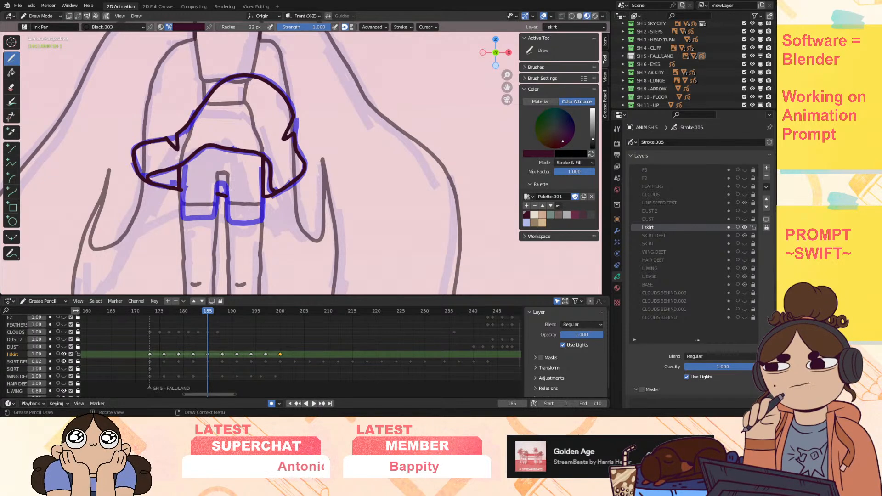
Step: Ink the skirt's arched inner hem on frame 182, running down the outer edges of both legs
left_click_drag(205, 314, 193, 317)
key("Escape")
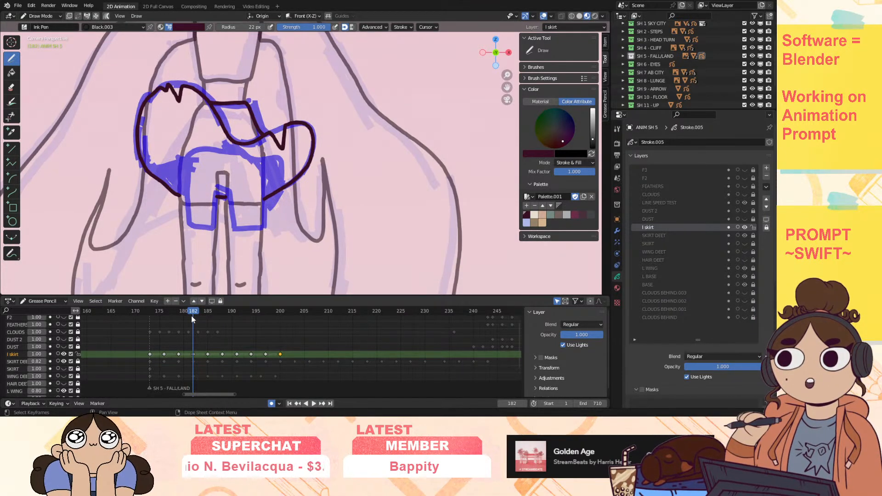
mouse_move(282, 176)
left_mouse_down()
mouse_move(270, 156)
mouse_move(183, 152)
mouse_move(180, 192)
left_mouse_up()
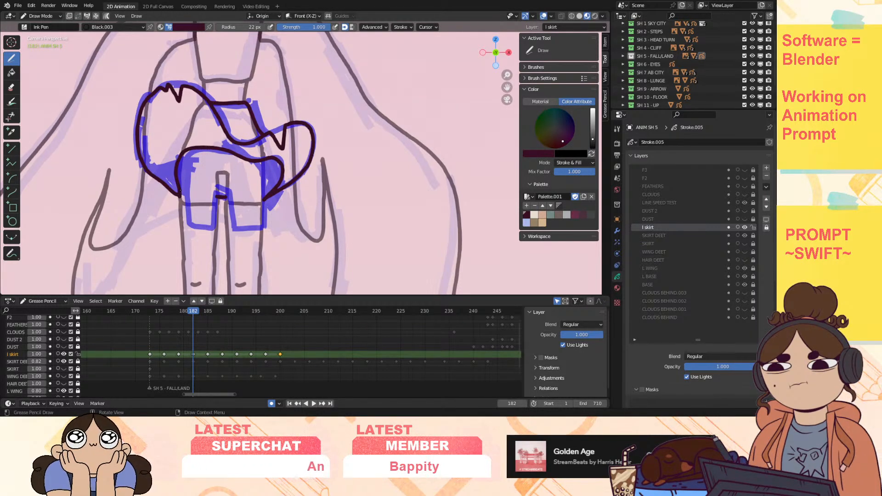
key("ctrl+z")
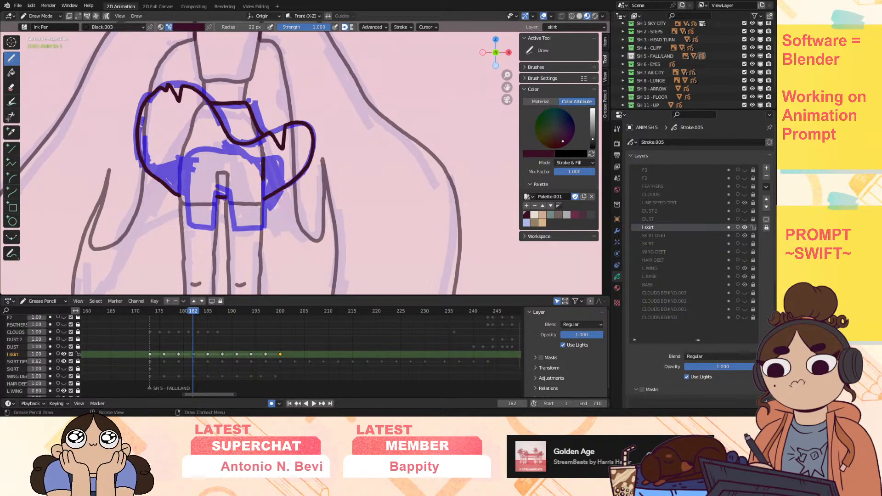
left_click_drag(263, 178, 265, 198)
left_click_drag(255, 156, 217, 149)
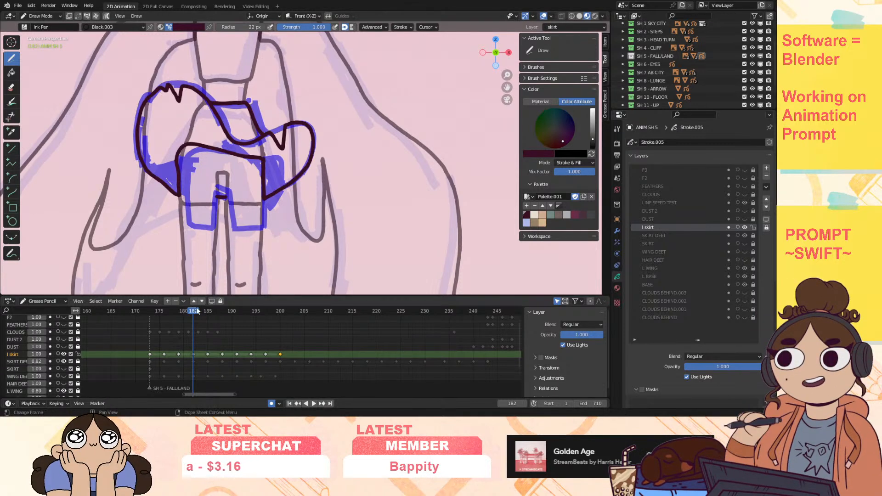
Step: Close the skirt outline along the leg edges on frames 173 and 176
left_click(183, 313)
key("space")
left_click_drag(182, 316, 175, 314)
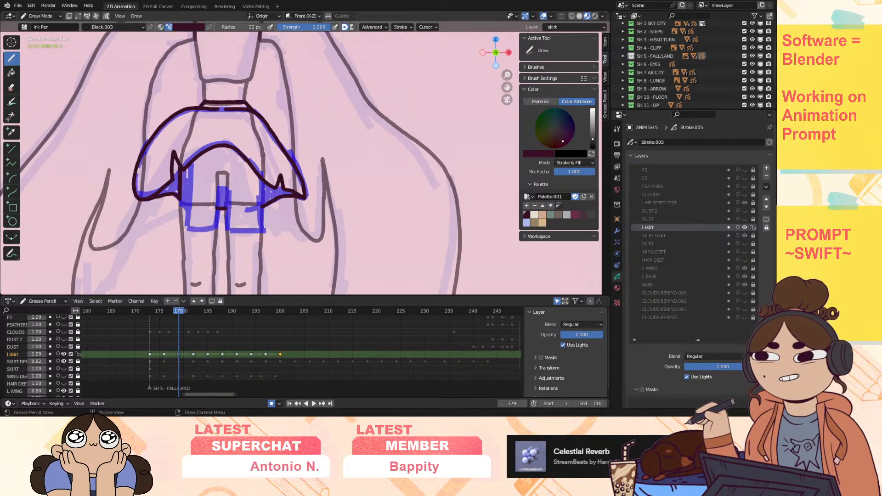
left_click(150, 312)
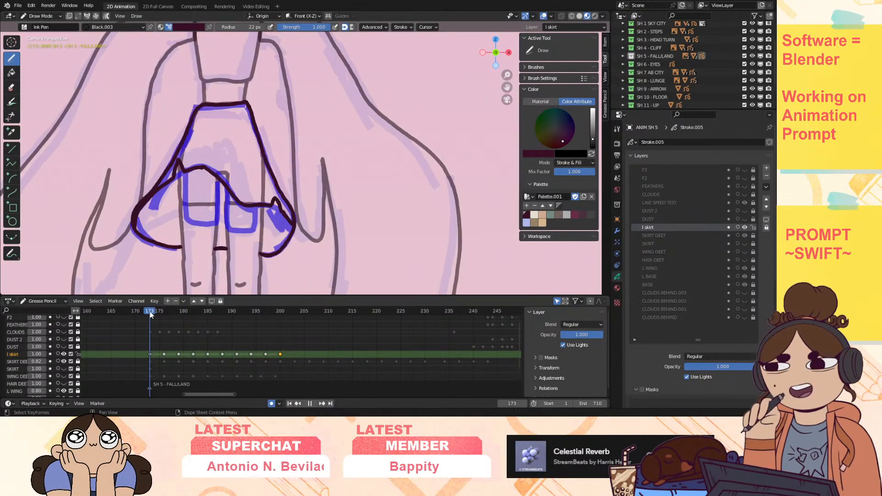
left_click_drag(178, 181, 180, 201)
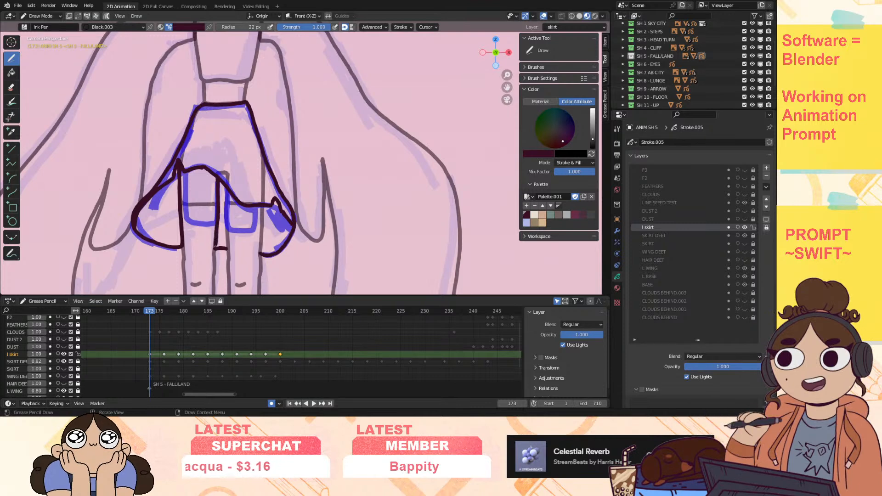
left_click_drag(225, 187, 228, 248)
left_click_drag(263, 208, 261, 253)
left_click(162, 310)
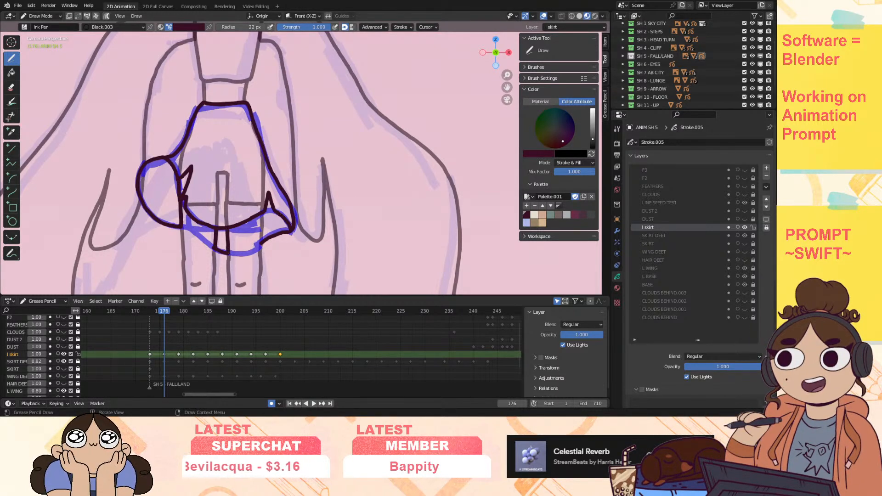
left_click_drag(264, 218, 263, 233)
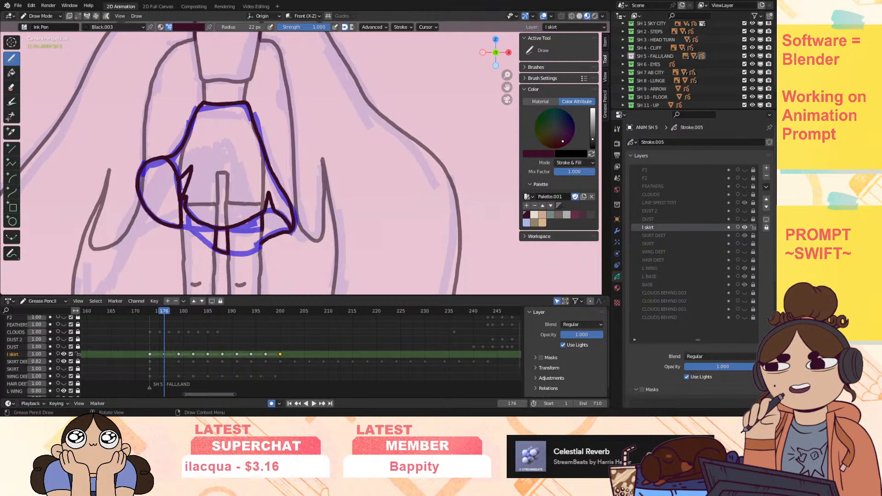
Step: Outline the narrow gap between the legs on frames 179, 182 and 185
left_click(178, 310)
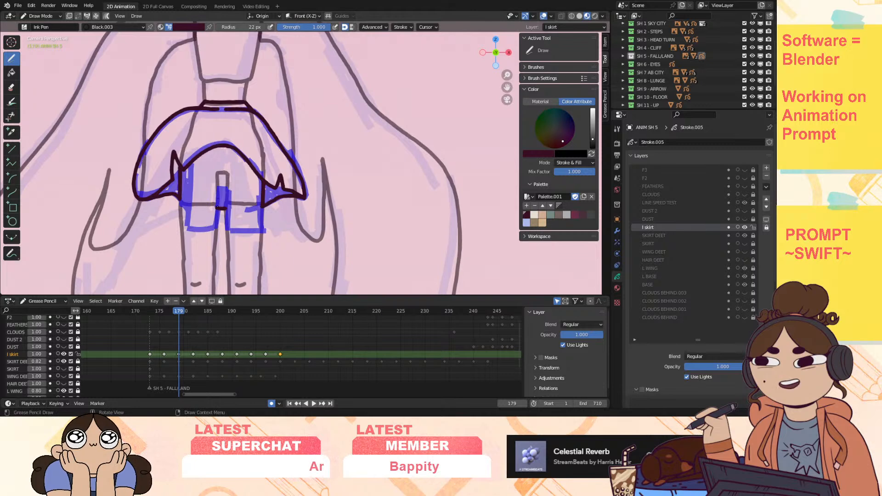
left_click_drag(216, 207, 227, 175)
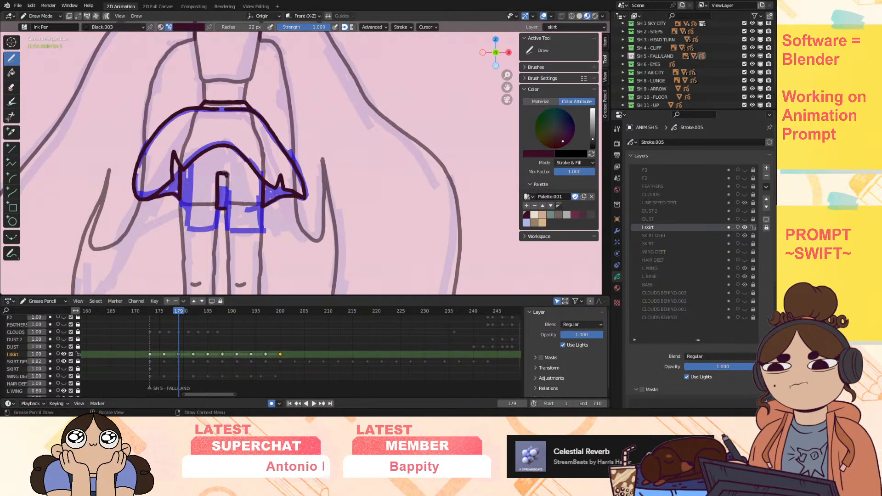
left_click_drag(179, 311, 193, 311)
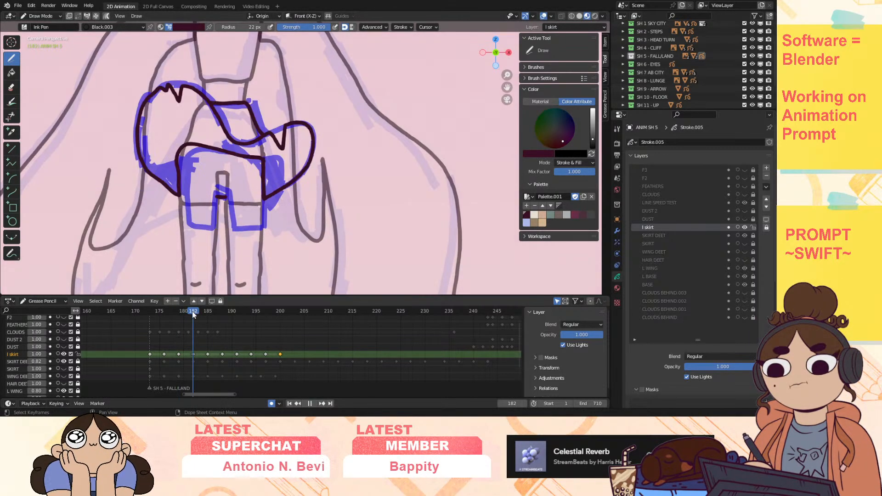
mouse_move(217, 197)
left_mouse_down()
mouse_move(218, 174)
mouse_move(228, 198)
left_mouse_up()
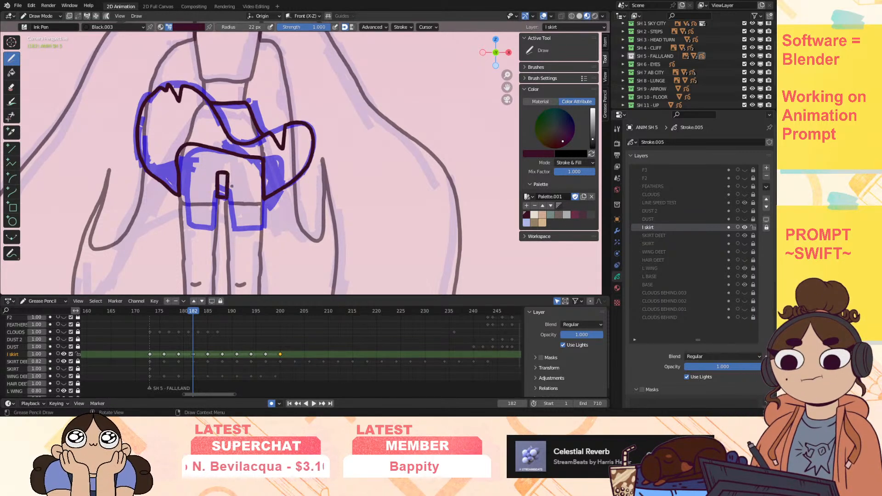
left_click_drag(197, 311, 207, 311)
mouse_move(218, 187)
left_mouse_down()
mouse_move(226, 173)
mouse_move(227, 187)
left_mouse_up()
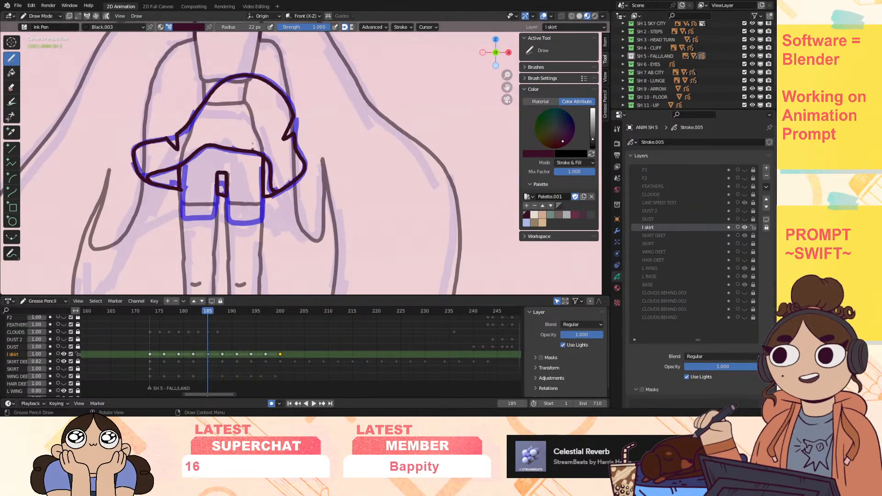
Step: Ink the skirt's outer outline and inner hem over the legs on frame 188
left_click_drag(216, 311, 222, 313)
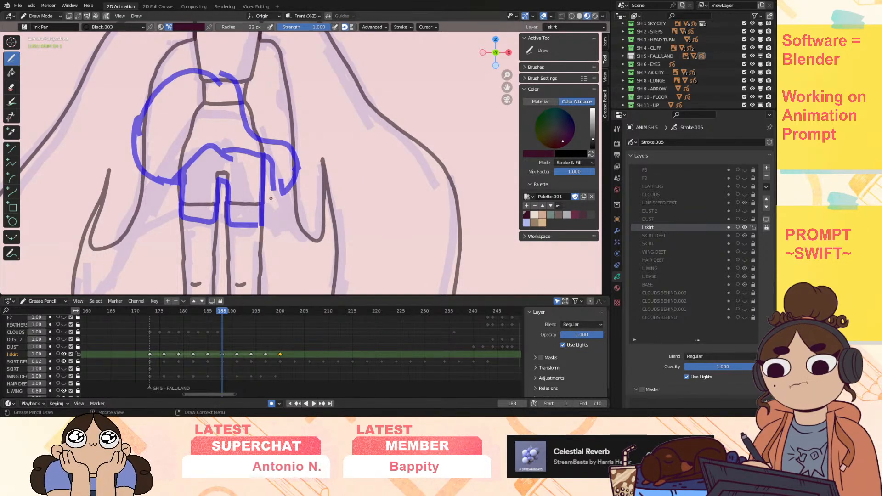
left_click_drag(264, 199, 288, 189)
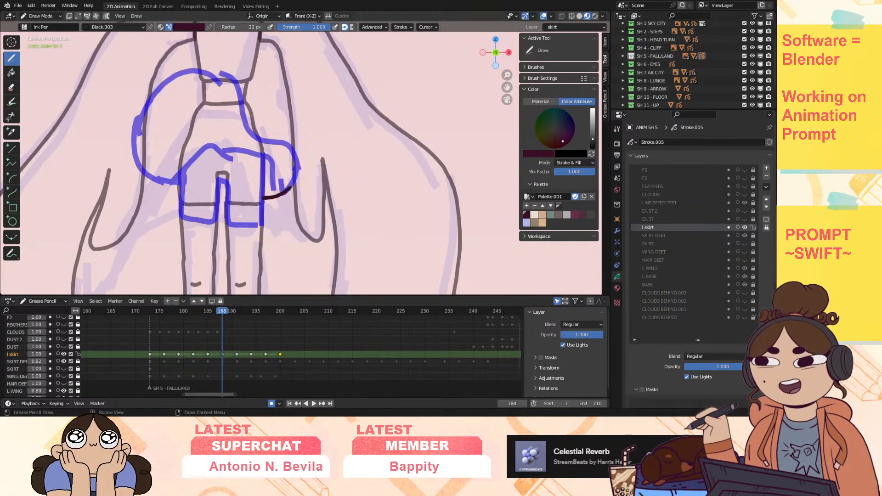
left_click_drag(299, 158, 242, 107)
mouse_move(218, 72)
left_mouse_down()
mouse_move(157, 84)
mouse_move(132, 154)
left_mouse_up()
mouse_move(167, 186)
left_mouse_down()
mouse_move(202, 148)
mouse_move(266, 156)
mouse_move(263, 181)
left_mouse_up()
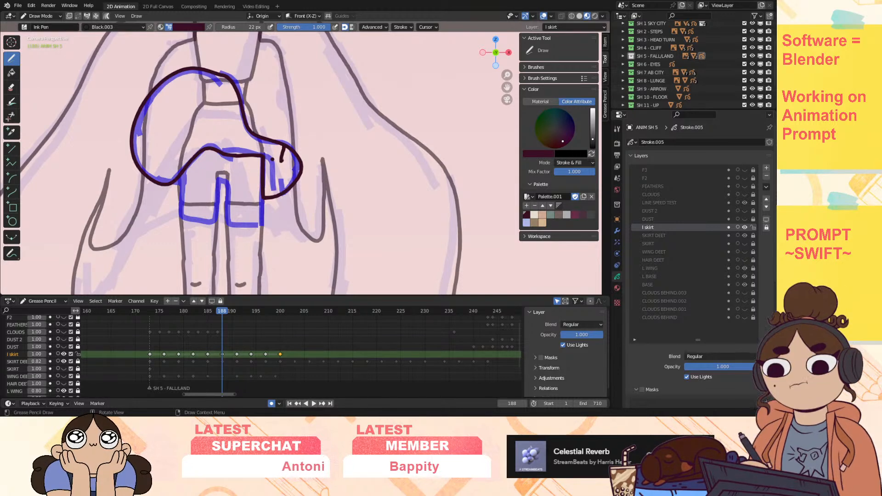
key("ctrl+z")
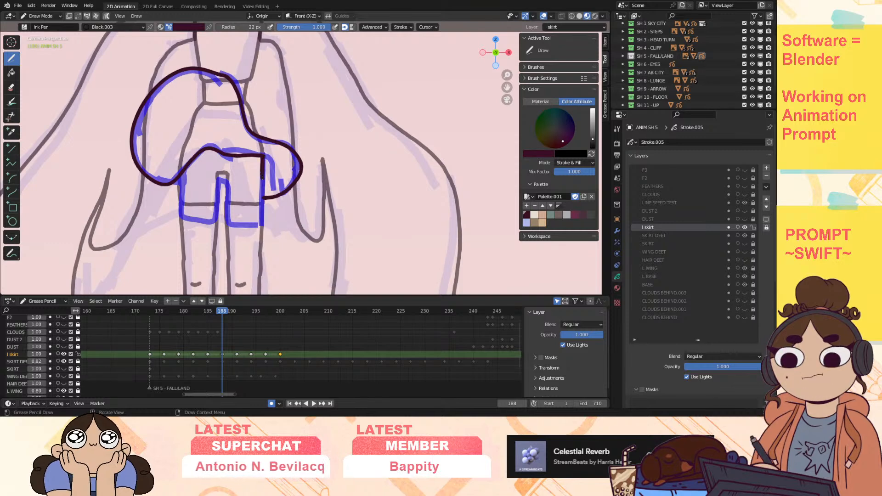
Step: Ink the edge beside the right leg and add a pointed notch to each side of the skirt on frame 188
left_click_drag(262, 175, 263, 196)
left_click_drag(283, 147, 289, 156)
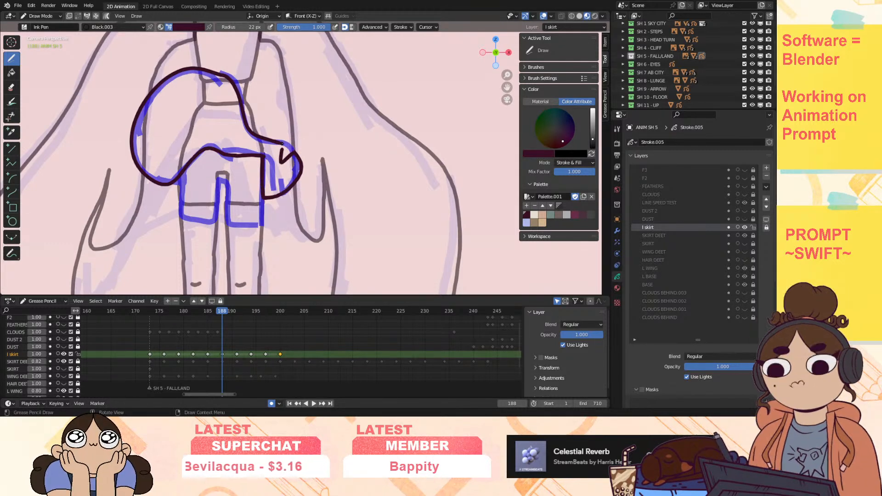
left_click_drag(160, 86, 169, 102)
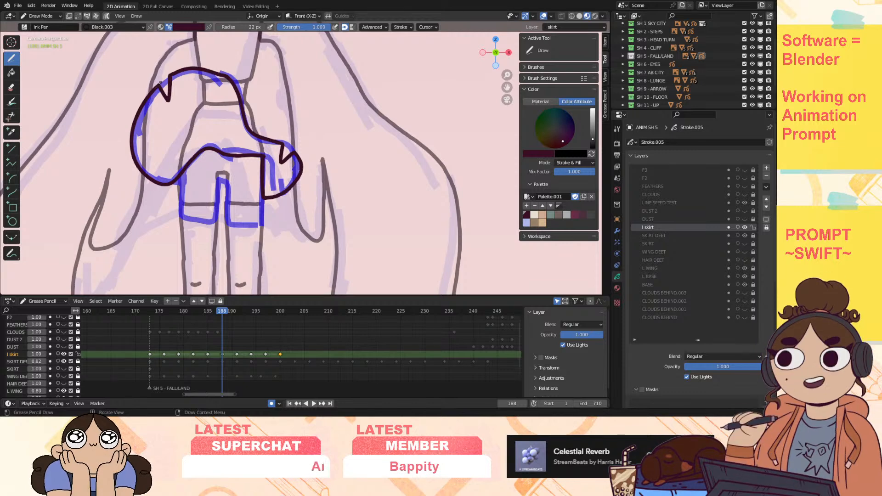
Step: Outline the narrow gap between the legs as a small closed box on frame 188
left_click_drag(220, 310, 220, 312)
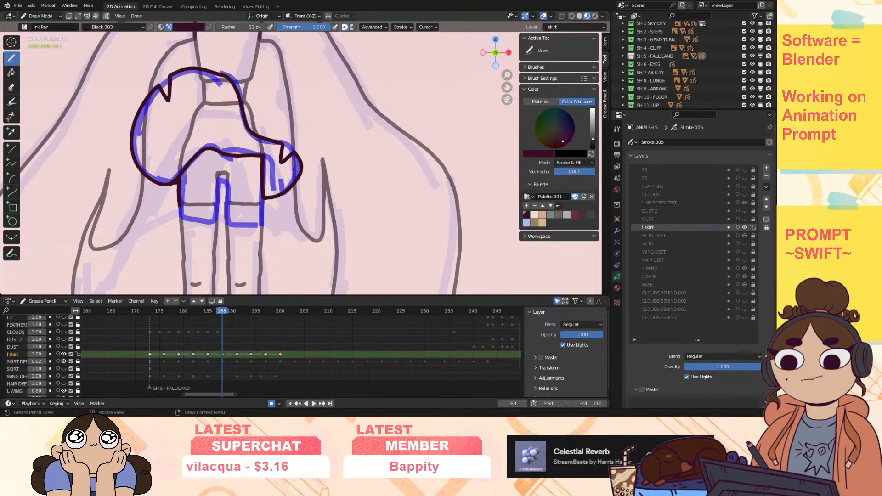
left_click_drag(218, 175, 218, 186)
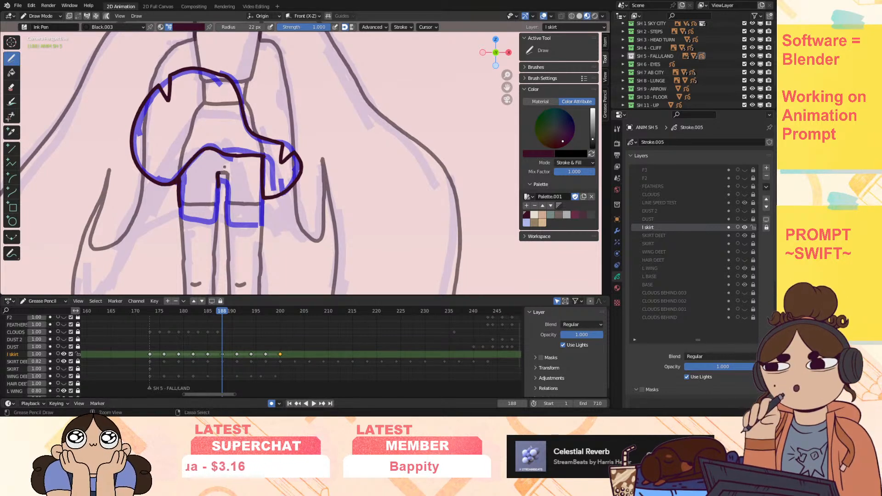
key("ctrl+z")
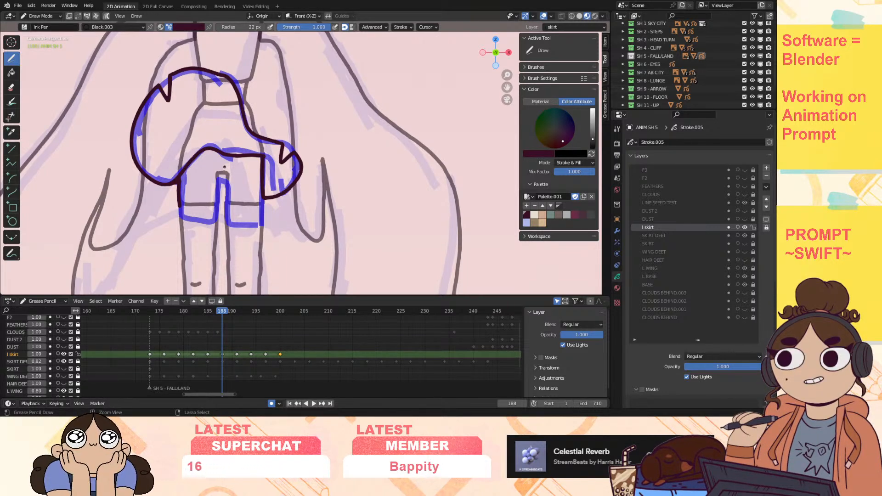
left_click_drag(219, 182, 227, 176)
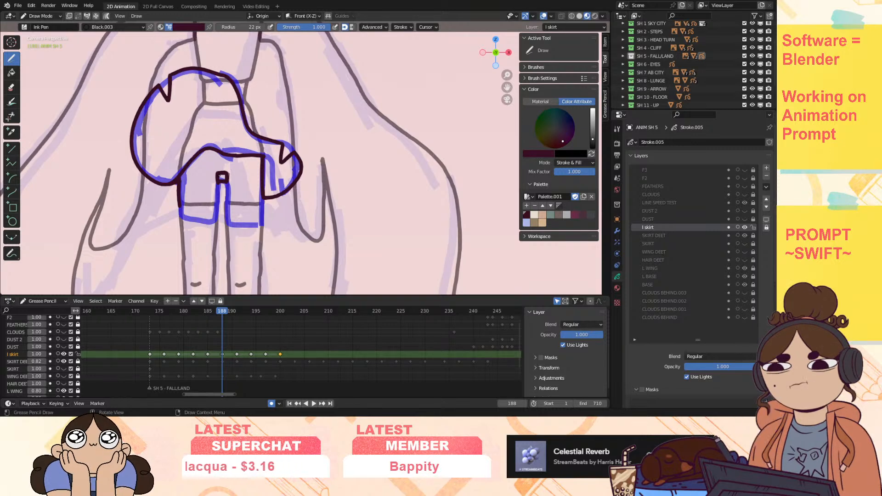
Step: Ink the skirt's outer outline and its curved inner hem over the legs on frame 191
mouse_move(223, 311)
left_mouse_down()
mouse_move(213, 311)
mouse_move(235, 317)
left_mouse_up()
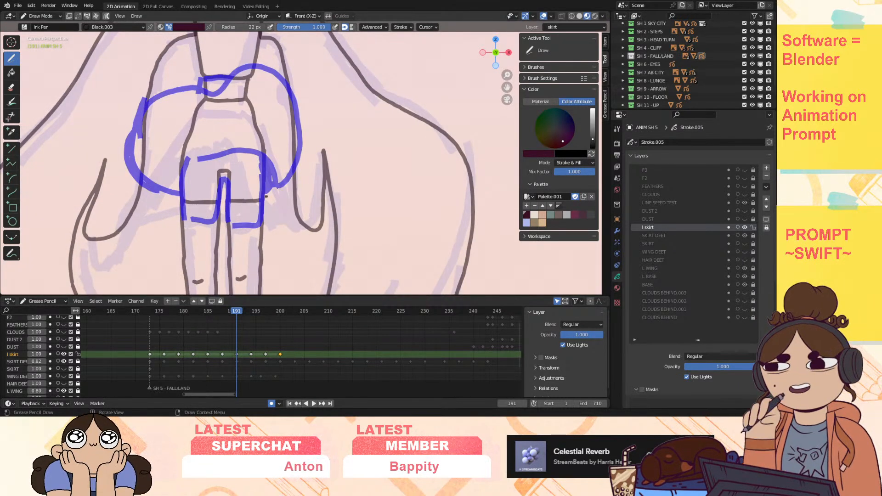
mouse_move(263, 196)
left_mouse_down()
mouse_move(289, 174)
mouse_move(300, 148)
mouse_move(289, 94)
mouse_move(256, 64)
mouse_move(205, 91)
mouse_move(181, 88)
mouse_move(143, 114)
left_mouse_up()
mouse_move(127, 146)
left_mouse_down()
mouse_move(146, 184)
mouse_move(178, 194)
left_mouse_up()
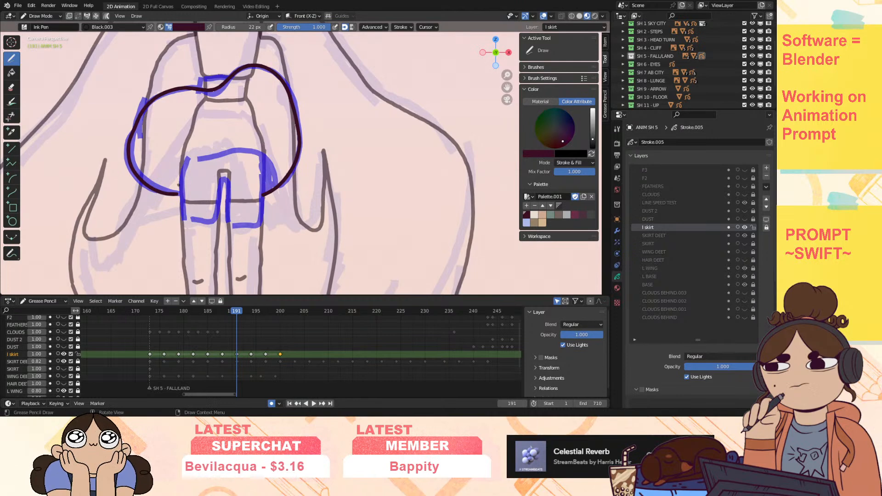
mouse_move(180, 179)
left_mouse_down()
mouse_move(187, 165)
mouse_move(234, 149)
mouse_move(271, 168)
left_mouse_up()
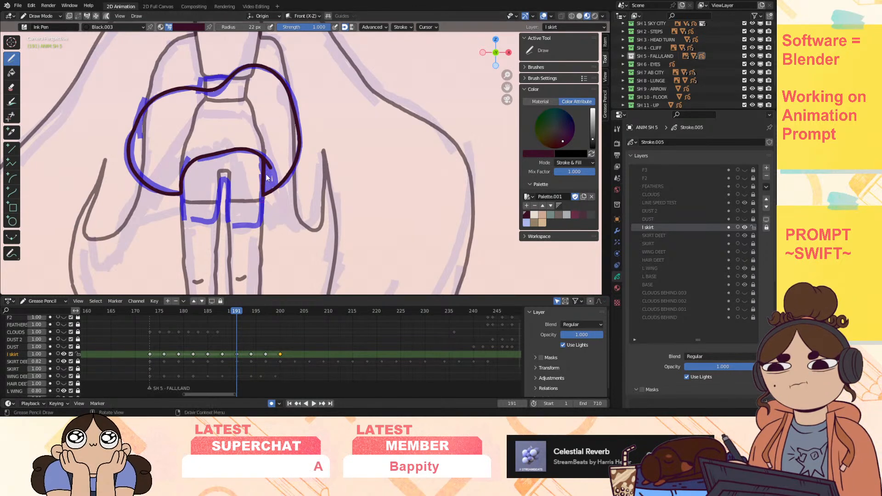
Step: Outline the narrow gap between the legs and add a pointed notch to each side of the skirt on frame 191
left_click_drag(221, 171, 230, 184)
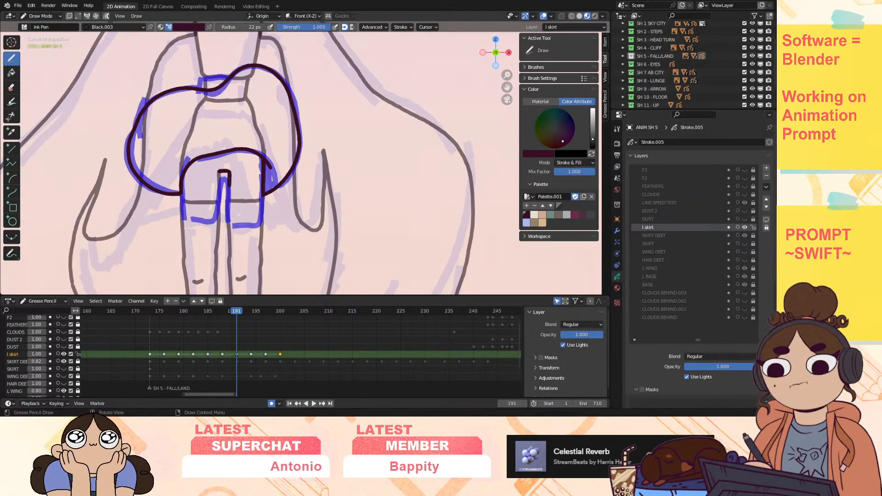
key("ctrl+z")
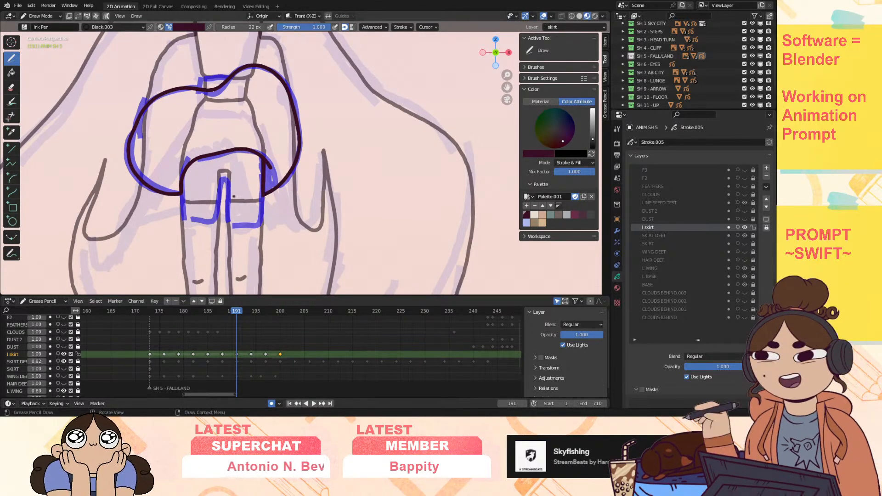
mouse_move(221, 196)
left_mouse_down()
mouse_move(228, 199)
mouse_move(231, 179)
mouse_move(219, 174)
left_mouse_up()
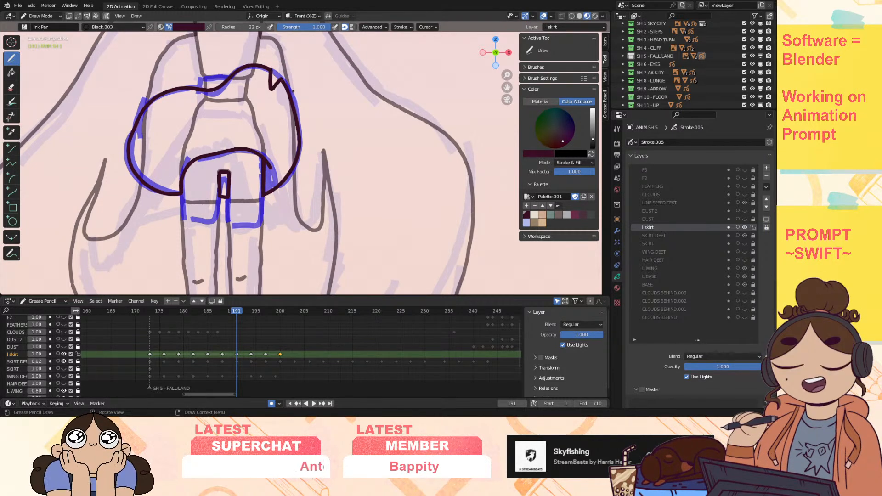
left_click_drag(155, 95, 173, 92)
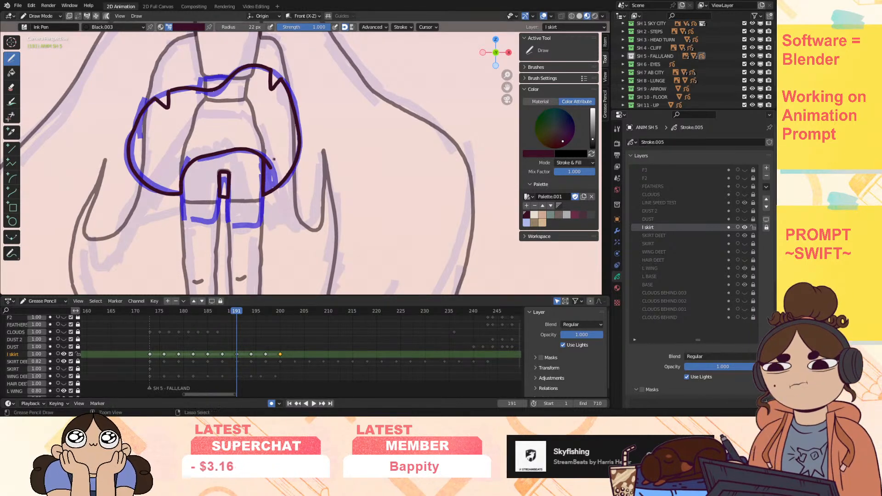
Step: Retrace the skirt's upper edge running from the waist down to the right notch on frame 188
mouse_move(242, 323)
left_mouse_down()
mouse_move(205, 323)
mouse_move(216, 321)
mouse_move(241, 322)
mouse_move(186, 335)
mouse_move(233, 339)
mouse_move(222, 338)
left_mouse_up()
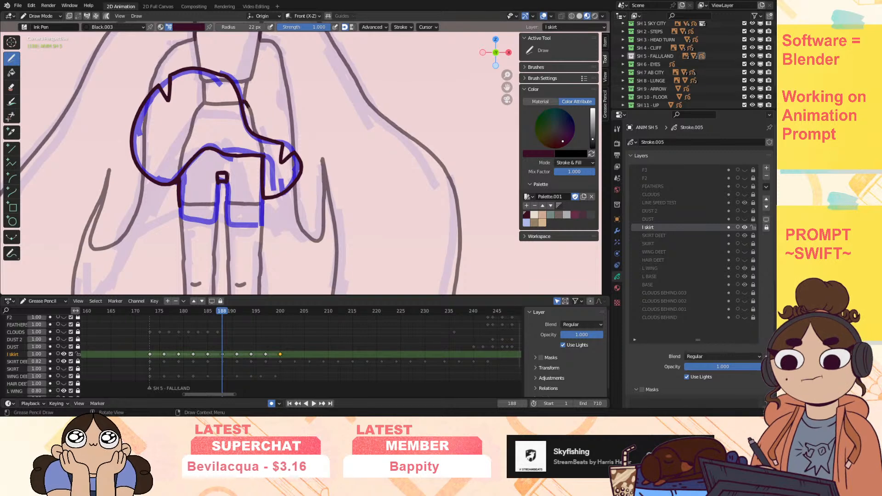
left_click_drag(254, 126, 275, 140)
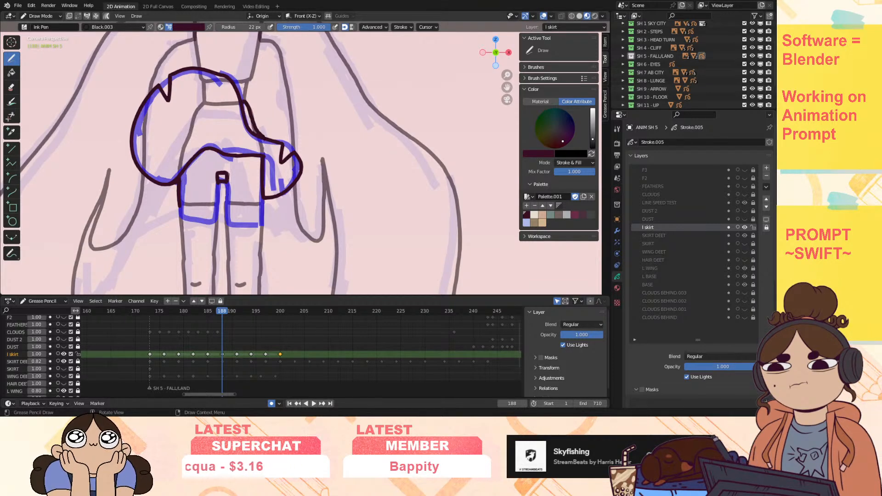
Step: Ink the skirt's outer outline with a pointed notch on each side on frame 194, following the blue sketch
left_click_drag(222, 313, 249, 315)
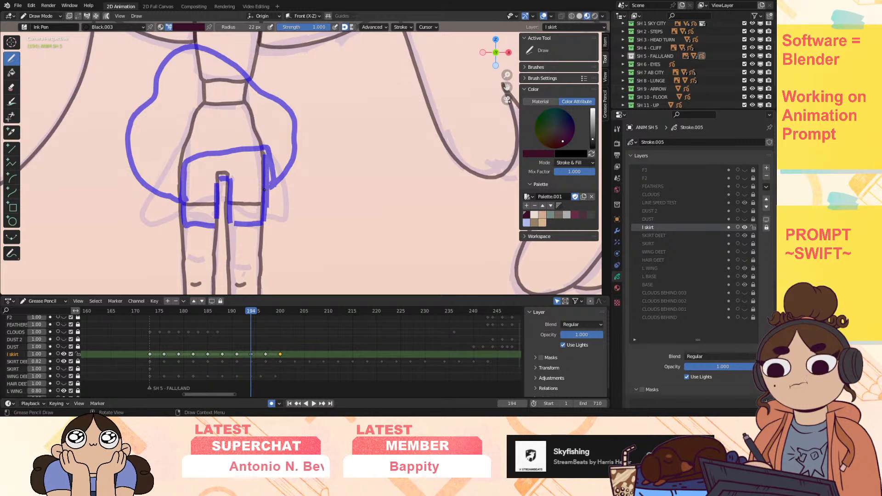
mouse_move(265, 190)
left_mouse_down()
mouse_move(294, 157)
mouse_move(292, 108)
left_mouse_up()
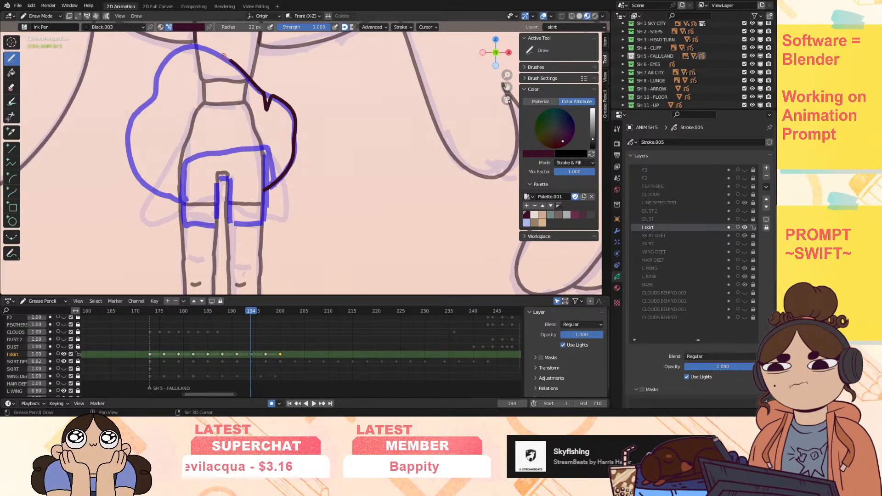
left_click_drag(190, 46, 168, 56)
left_click_drag(157, 96, 159, 92)
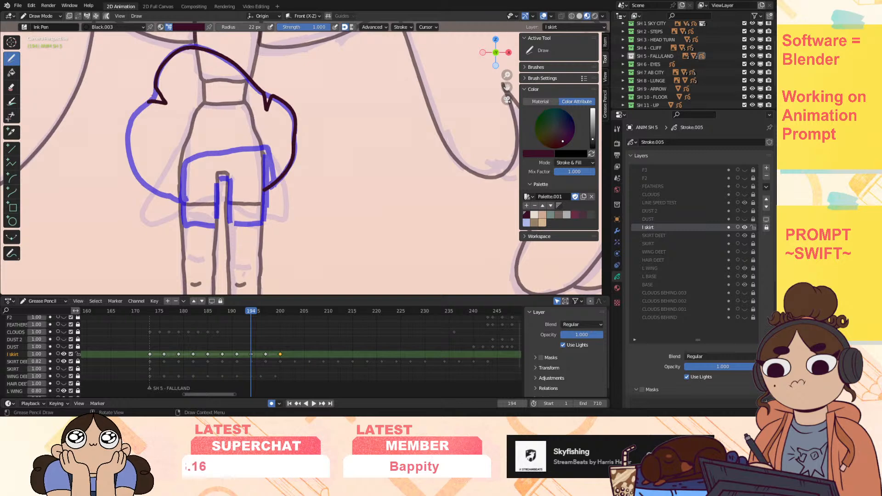
mouse_move(146, 102)
left_mouse_down()
mouse_move(129, 147)
mouse_move(169, 198)
mouse_move(185, 199)
left_mouse_up()
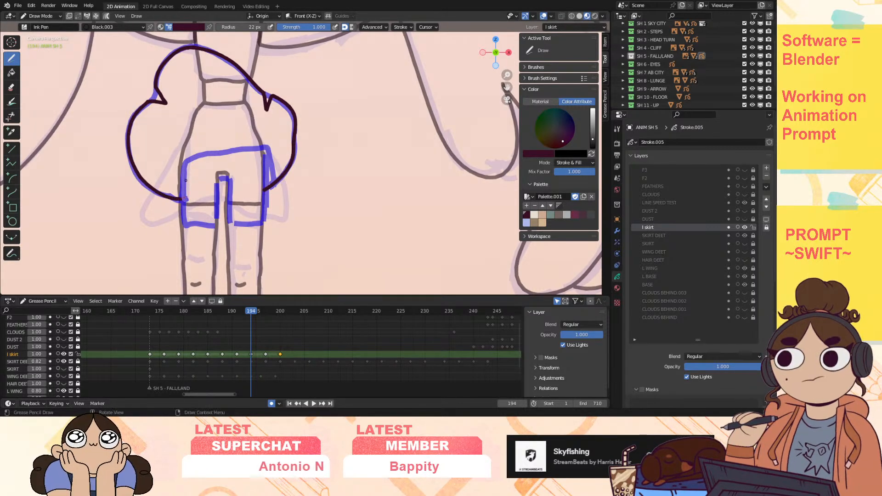
Step: Ink the inner hem over the legs and outline the narrow gap between them on frame 194
mouse_move(180, 198)
left_mouse_down()
mouse_move(181, 165)
mouse_move(271, 150)
mouse_move(264, 171)
left_mouse_up()
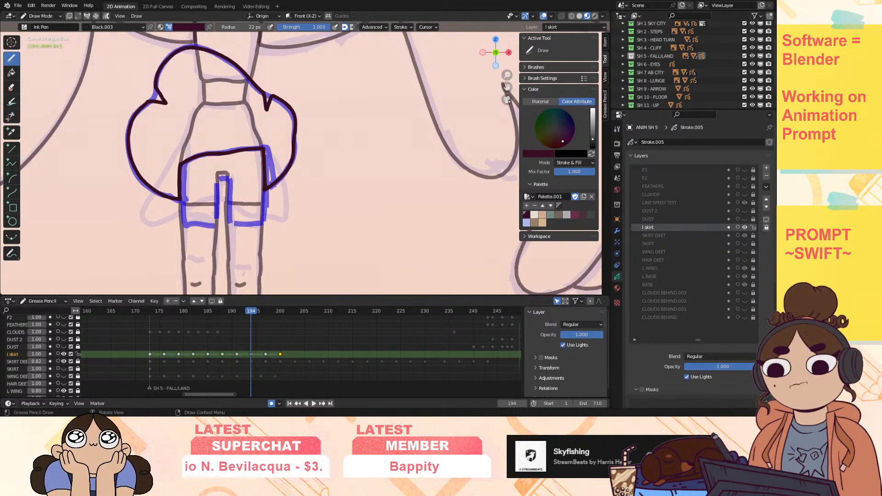
left_click_drag(507, 74, 555, 88)
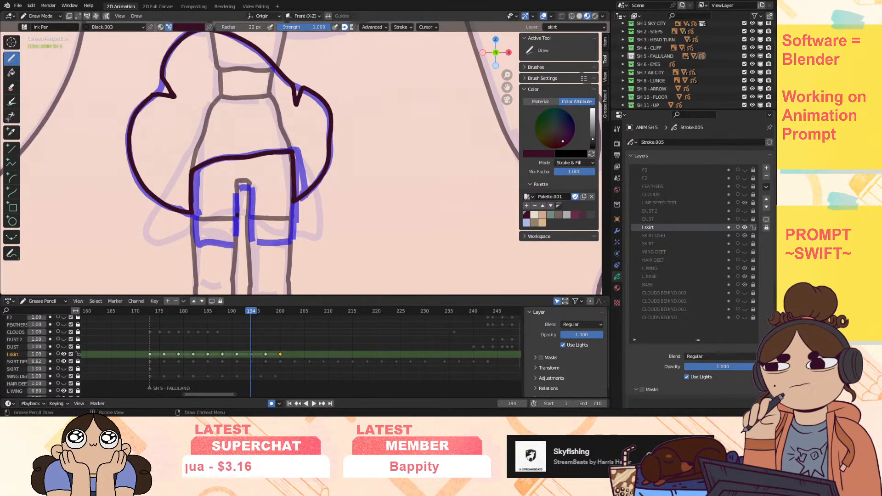
mouse_move(236, 214)
left_mouse_down()
mouse_move(250, 215)
mouse_move(236, 204)
mouse_move(239, 180)
left_mouse_up()
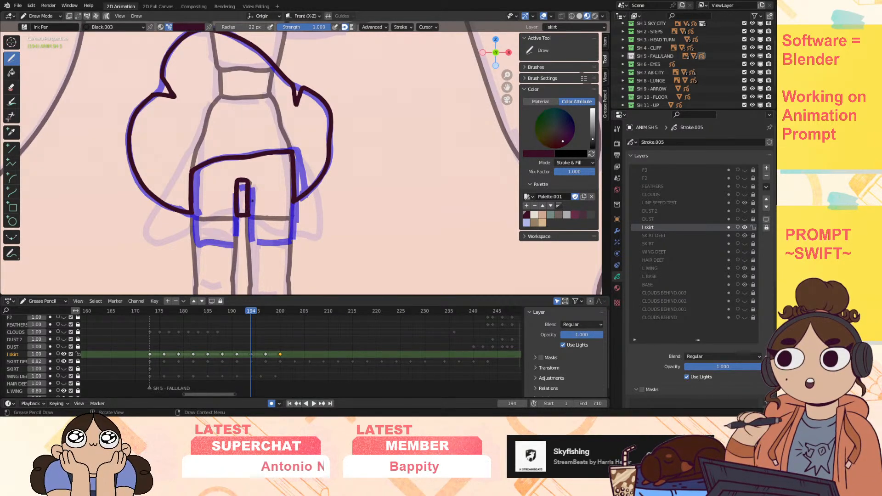
Step: Ink the skirt's outer outline with a pointed notch on each side on frame 197, plus the base of the leg gap
mouse_move(251, 311)
left_mouse_down()
mouse_move(232, 312)
mouse_move(267, 316)
left_mouse_up()
left_click_drag(507, 87, 554, 140)
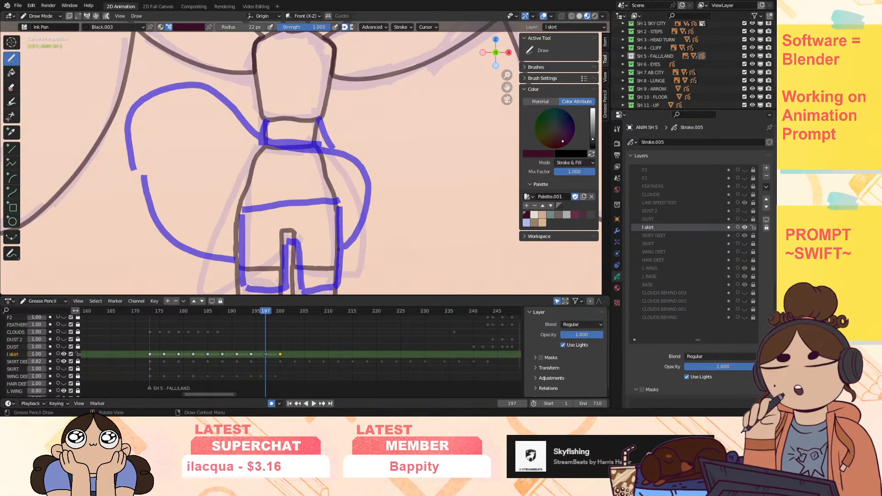
mouse_move(338, 249)
left_mouse_down()
mouse_move(371, 184)
mouse_move(344, 153)
left_mouse_up()
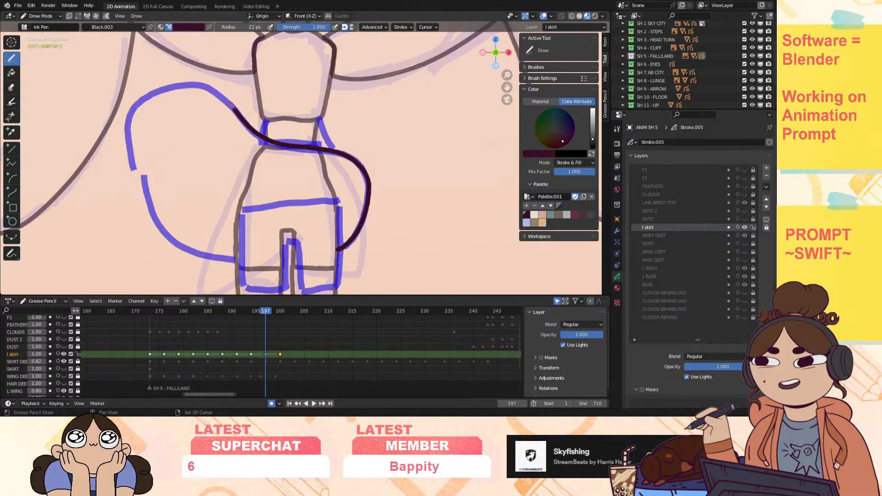
mouse_move(201, 86)
left_mouse_down("shift")
mouse_move(175, 87)
mouse_move(174, 108)
mouse_move(166, 90)
mouse_move(130, 117)
mouse_move(157, 223)
mouse_move(207, 254)
left_mouse_up("shift")
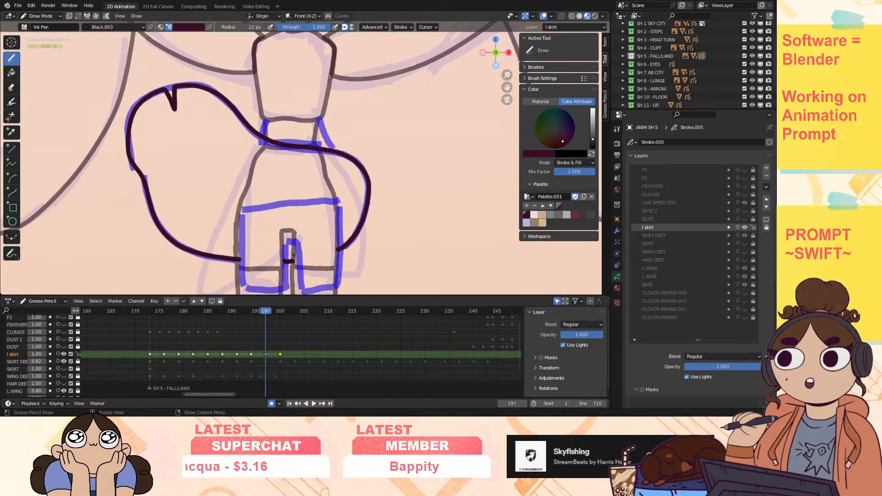
left_click_drag(285, 260, 294, 261)
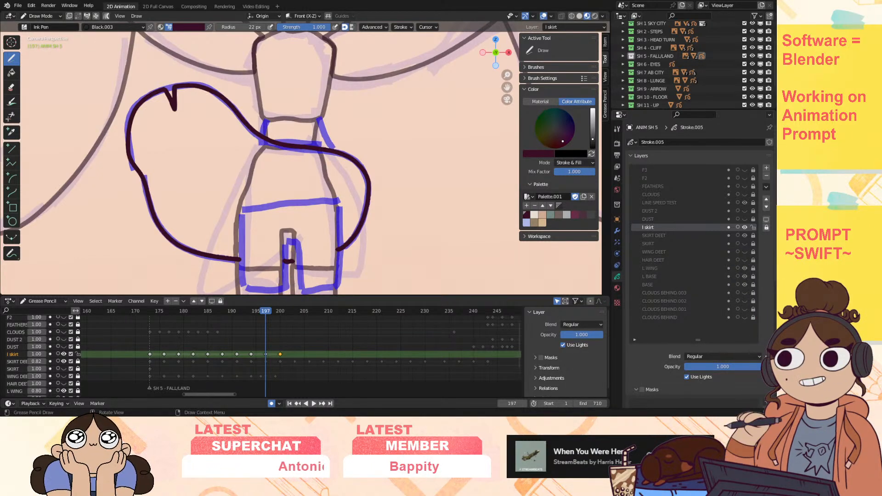
mouse_move(331, 151)
left_mouse_down()
mouse_move(338, 170)
mouse_move(349, 159)
left_mouse_up()
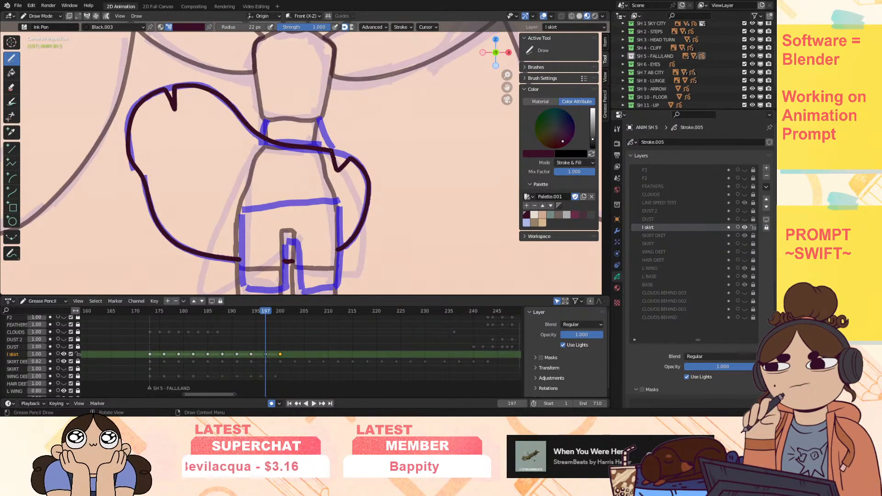
Step: Ink the inner hem along the leg edges and close the narrow gap outline between the legs on frame 197
left_click_drag(266, 312, 271, 304)
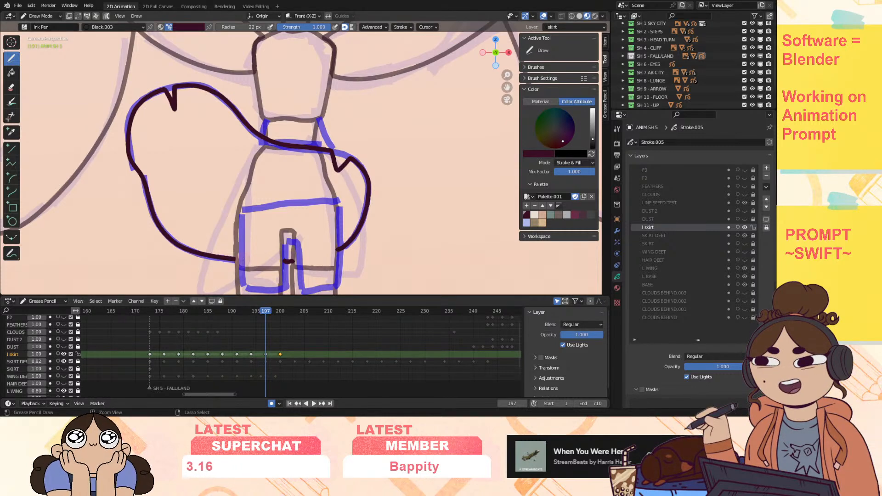
mouse_move(236, 245)
left_mouse_down()
mouse_move(241, 208)
mouse_move(338, 202)
left_mouse_up()
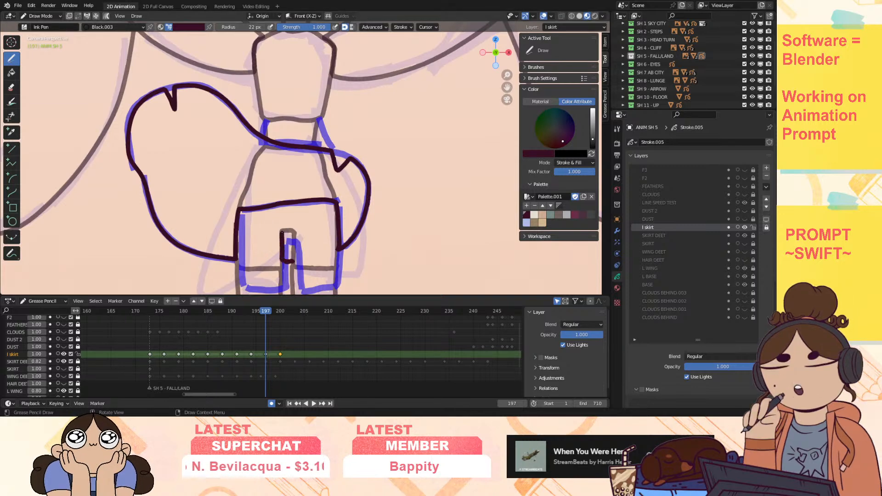
mouse_move(284, 231)
left_mouse_down()
mouse_move(292, 233)
mouse_move(292, 261)
left_mouse_up()
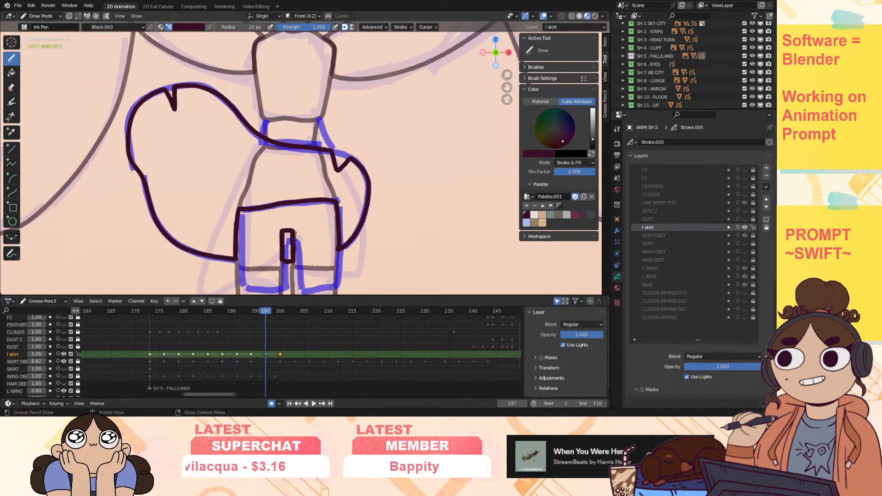
Step: Duplicate the l skirt keyframe from frame 173 to frame 203
left_click_drag(507, 76, 458, 104)
mouse_move(265, 315)
left_mouse_down()
mouse_move(320, 321)
mouse_move(274, 344)
mouse_move(297, 342)
left_mouse_up()
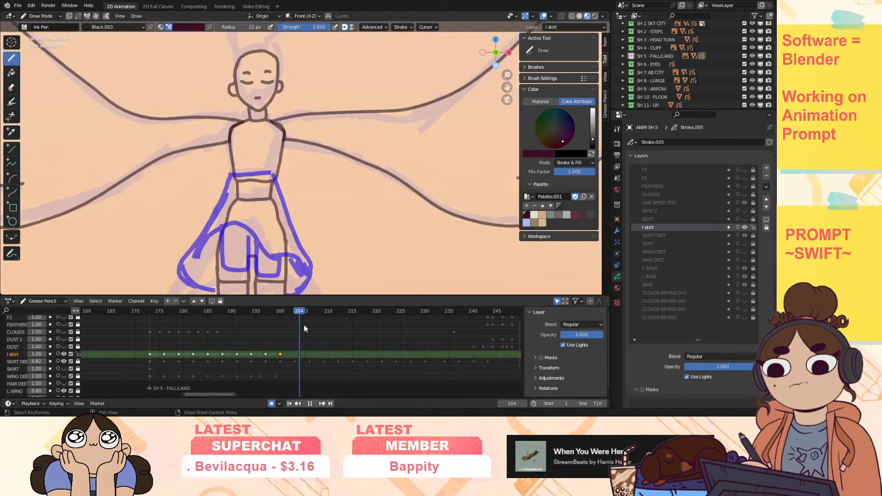
left_click_drag(505, 89, 510, 11)
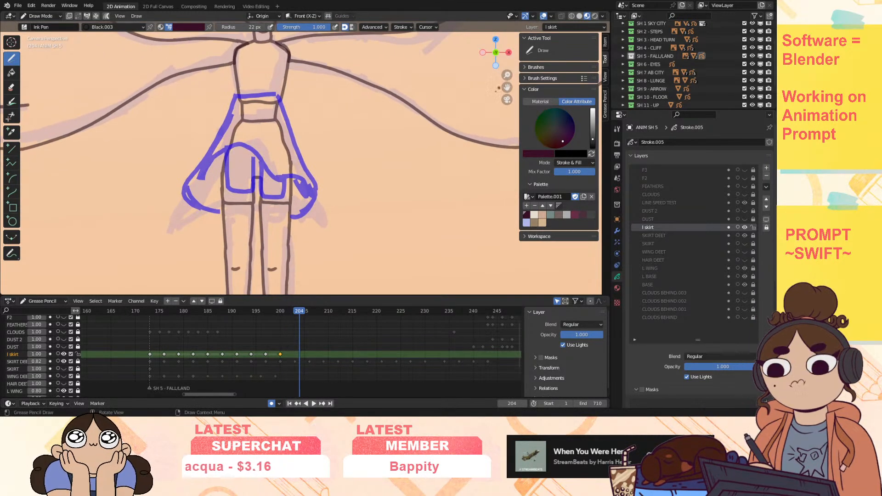
left_click(149, 355)
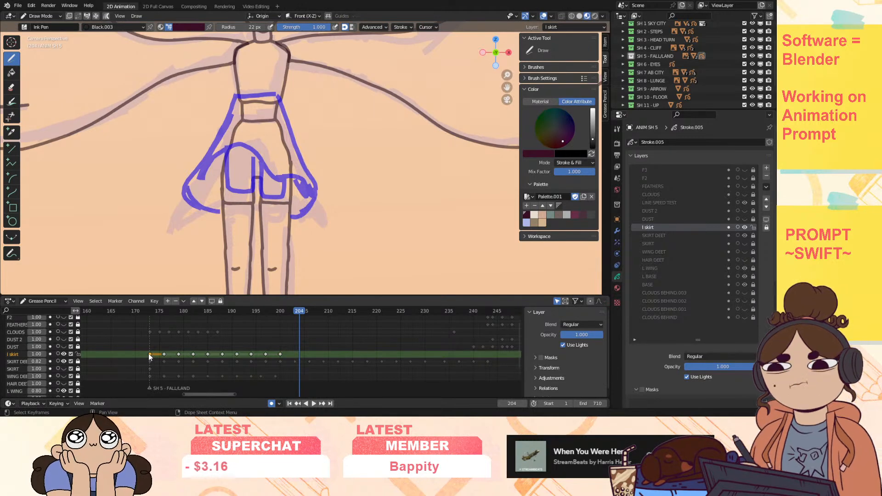
left_click_drag(150, 354, 293, 358)
left_click(293, 359)
Step: Turn on onion skinning for the l skirt layer at frame 200 and set Keyframes After to 1
left_click_drag(284, 311, 277, 317)
left_click(280, 312)
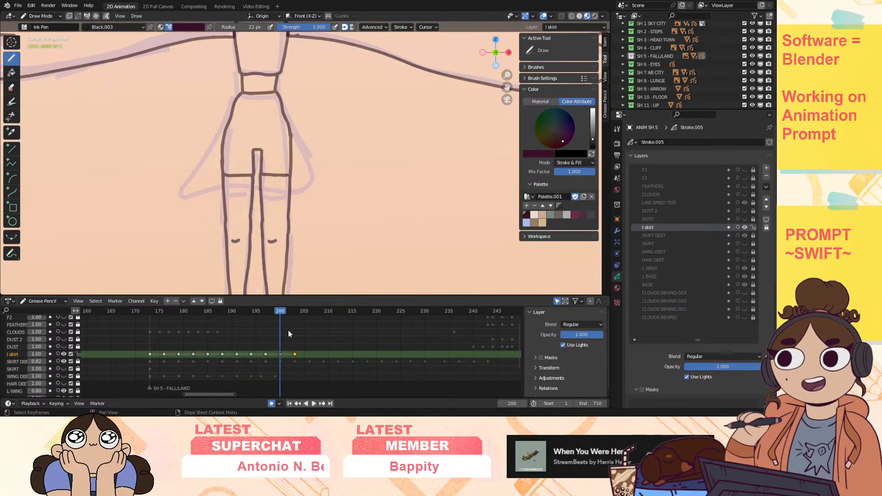
left_click(58, 354)
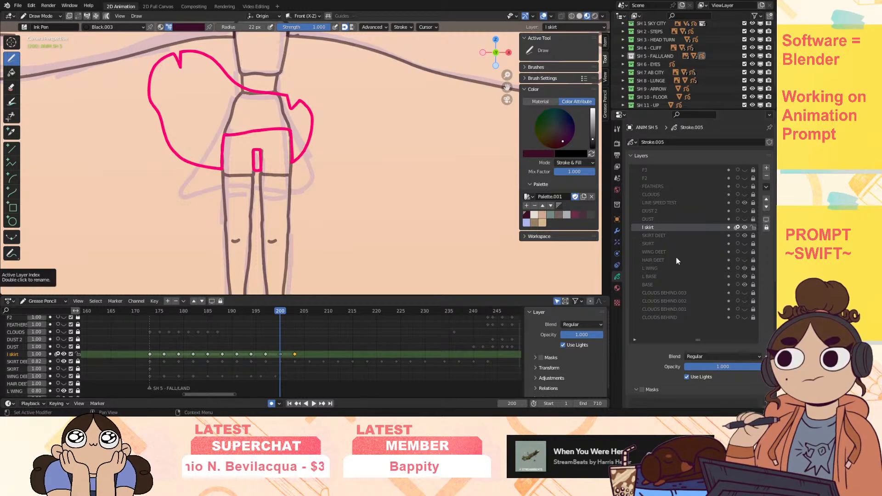
scroll(664, 350, "down", 10)
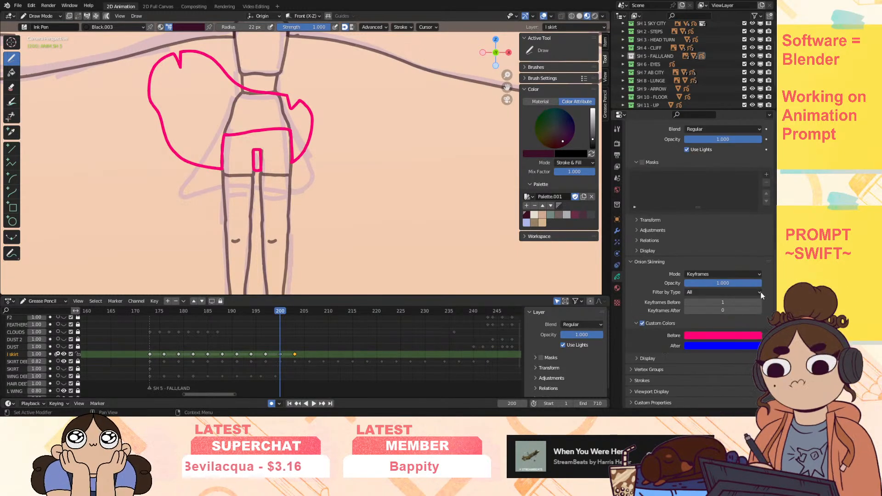
left_click(760, 310)
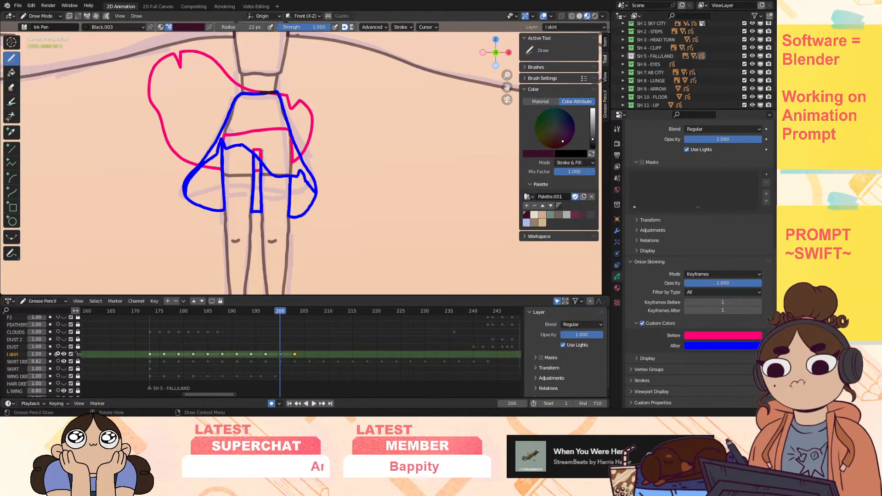
Step: Ink the skirt's closed outline on frame 200, with flared sides and a notched hem curving across the upper legs
left_click_drag(238, 94, 219, 112)
left_click_drag(182, 146, 178, 164)
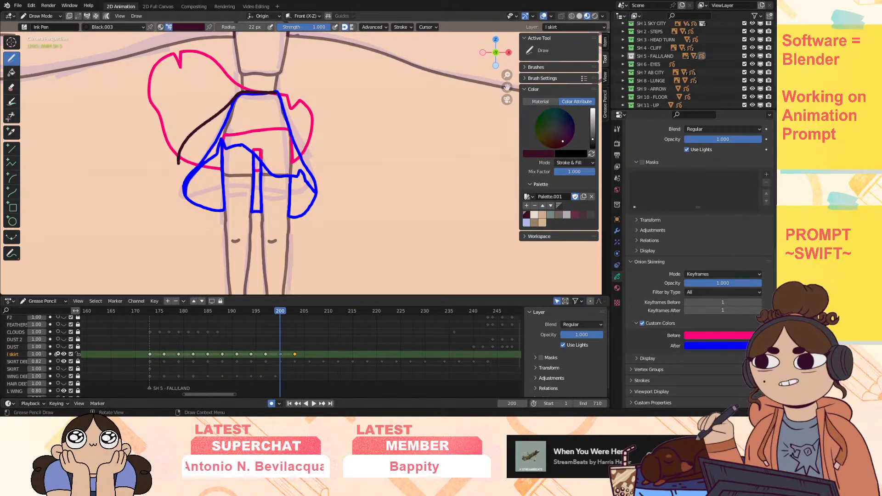
mouse_move(202, 148)
left_mouse_down()
mouse_move(210, 135)
mouse_move(216, 160)
mouse_move(278, 197)
mouse_move(286, 182)
left_mouse_up()
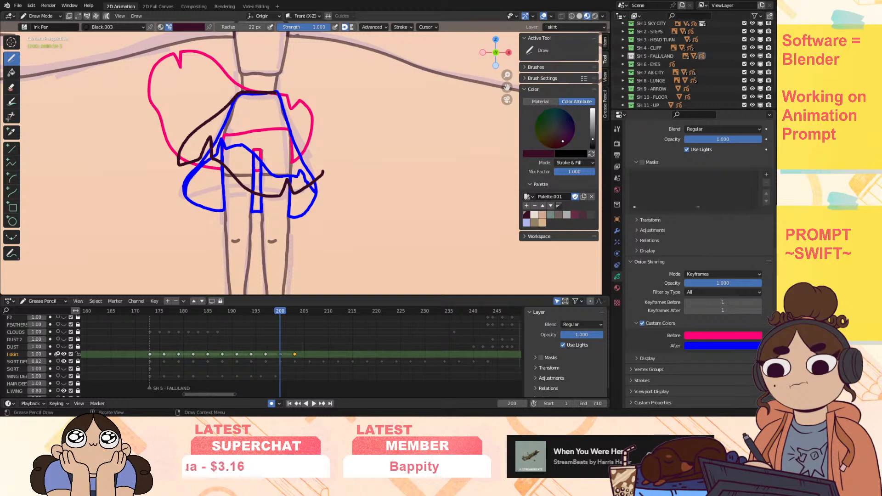
left_click_drag(281, 95, 322, 166)
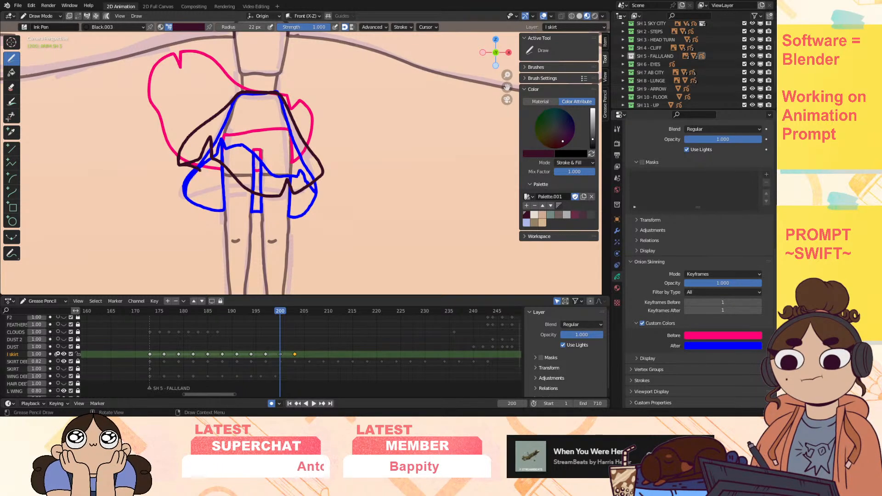
left_click_drag(200, 169, 214, 182)
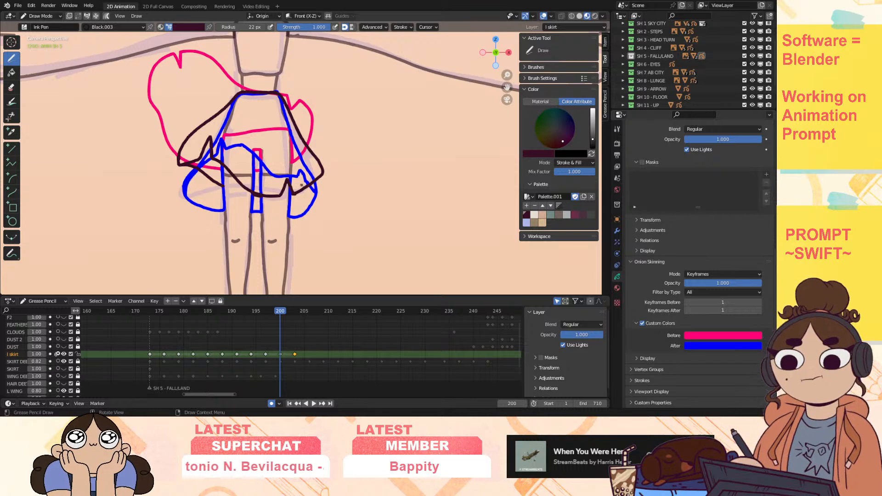
left_click_drag(298, 194, 323, 177)
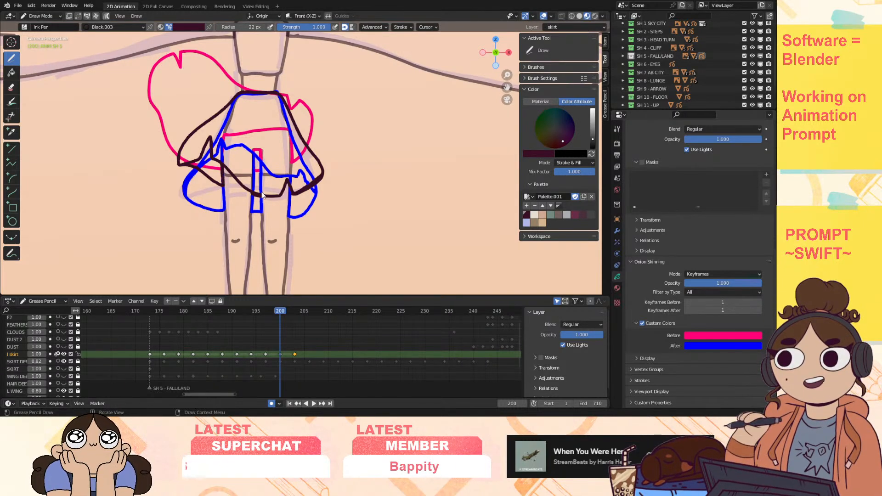
Step: Turn off onion skinning for the l skirt layer and delete its keyframe on frame 203
left_click(57, 355)
mouse_move(277, 312)
left_mouse_down()
mouse_move(266, 317)
mouse_move(327, 322)
mouse_move(245, 348)
mouse_move(294, 360)
left_mouse_up()
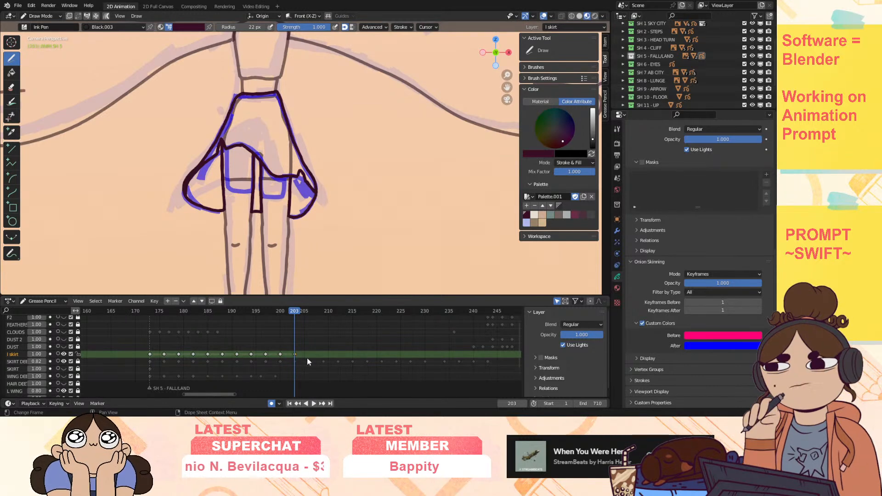
key("Delete")
mouse_move(284, 314)
left_mouse_down()
mouse_move(175, 340)
mouse_move(236, 351)
mouse_move(276, 346)
mouse_move(286, 334)
mouse_move(274, 310)
left_mouse_up()
key("space")
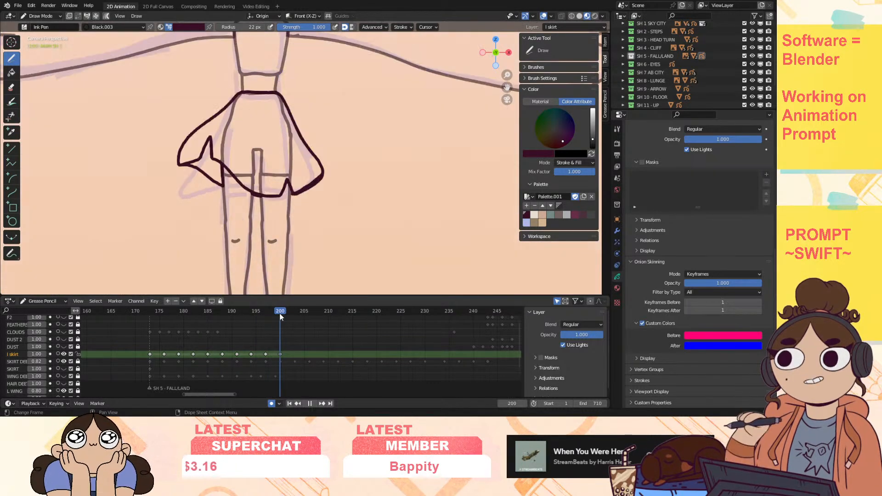
Step: Duplicate the l skirt keyframes from 173 to 200 so the copies start at frame 203, and set the copies' keyframe type to Breakdown
left_click_drag(147, 359, 278, 356)
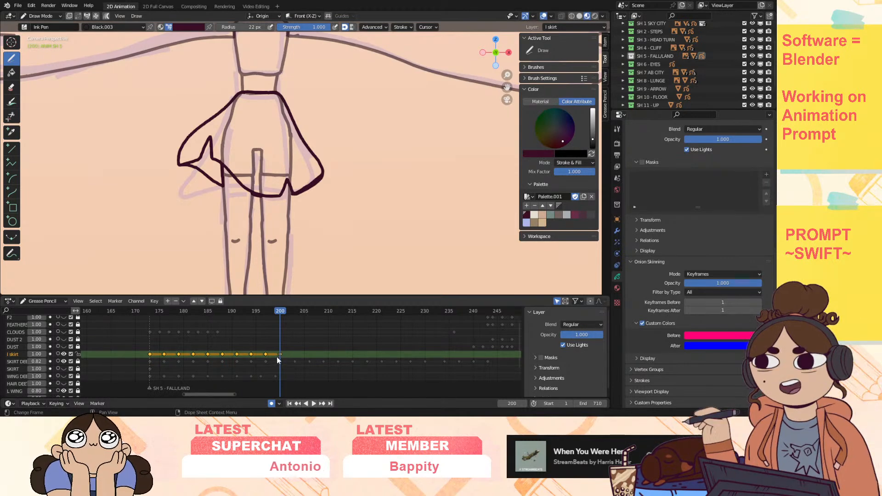
key("shift+d")
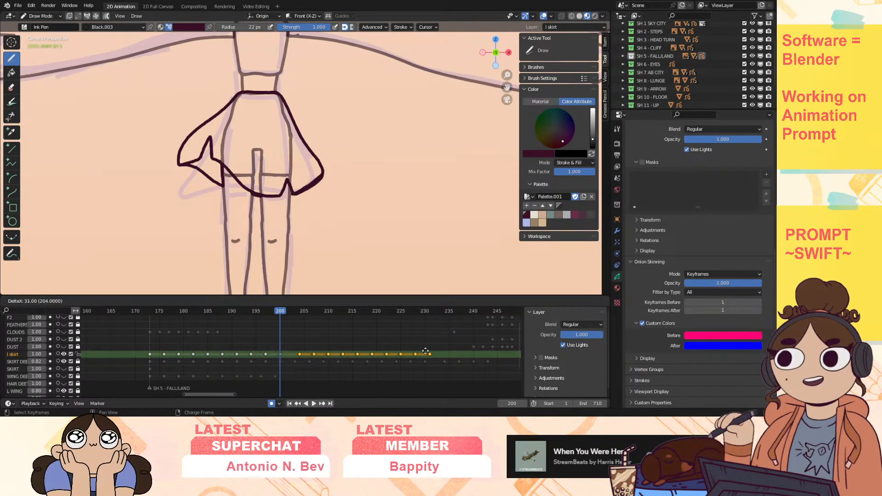
left_click(423, 356)
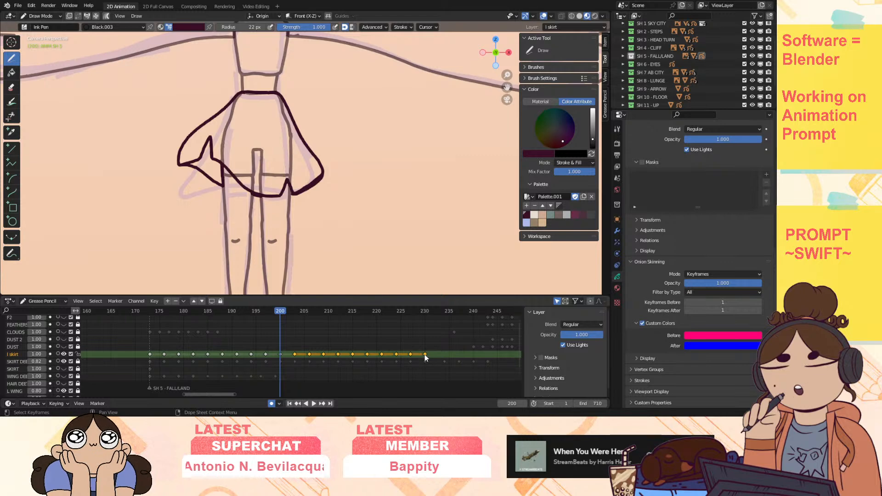
right_click(425, 358)
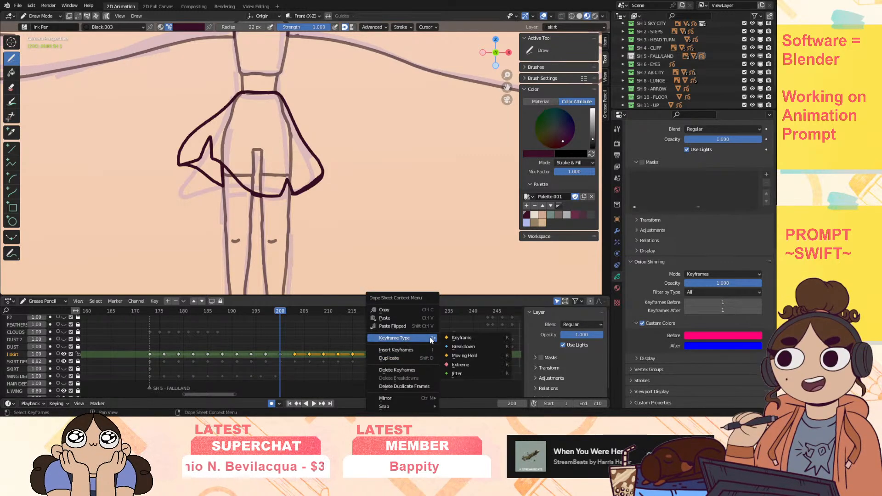
left_click(488, 346)
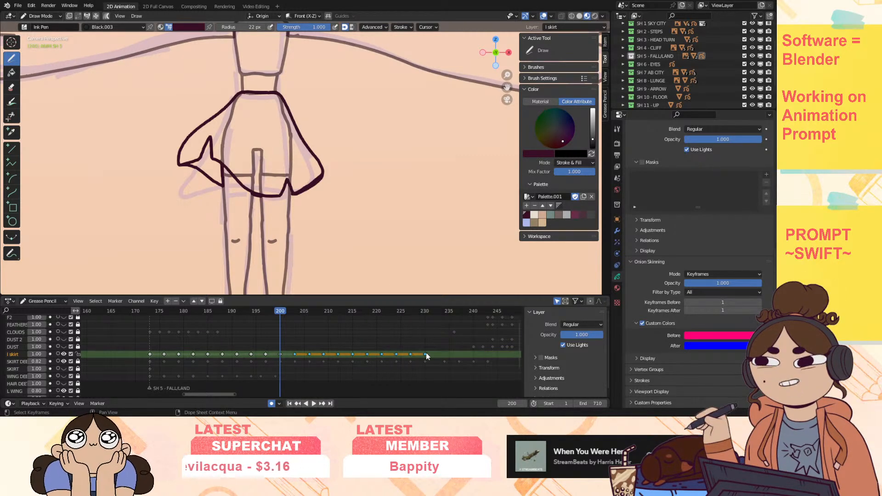
Step: Duplicate the selected l skirt keyframes from 203 to 230 so the copies start at frame 234
left_click_drag(217, 393, 235, 396)
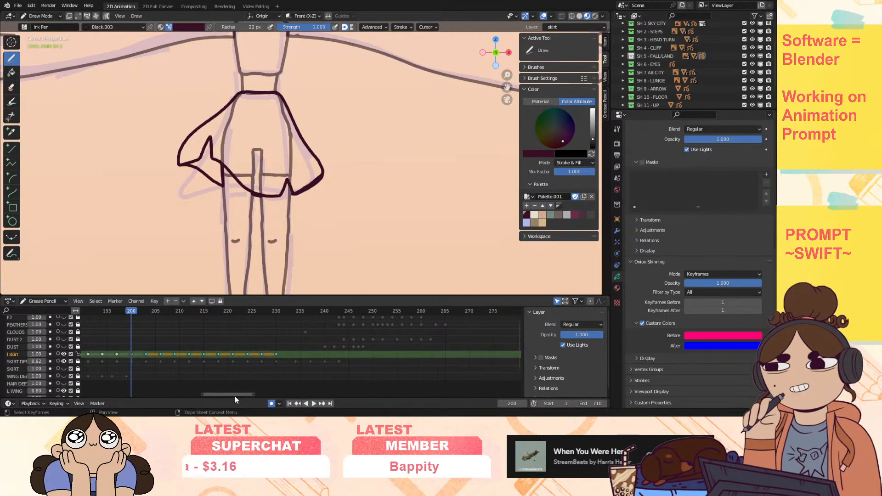
left_click(286, 313)
key("space")
mouse_move(286, 314)
left_mouse_down()
mouse_move(349, 315)
mouse_move(332, 322)
left_mouse_up()
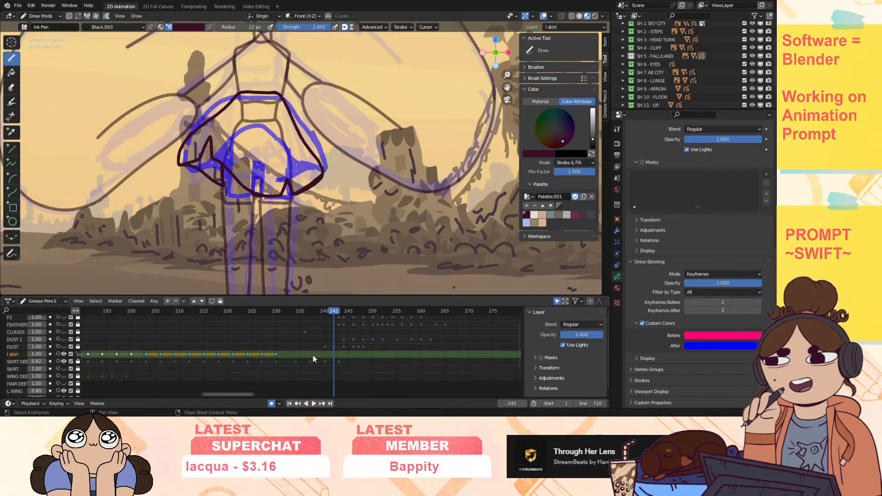
left_click_drag(216, 353, 372, 357)
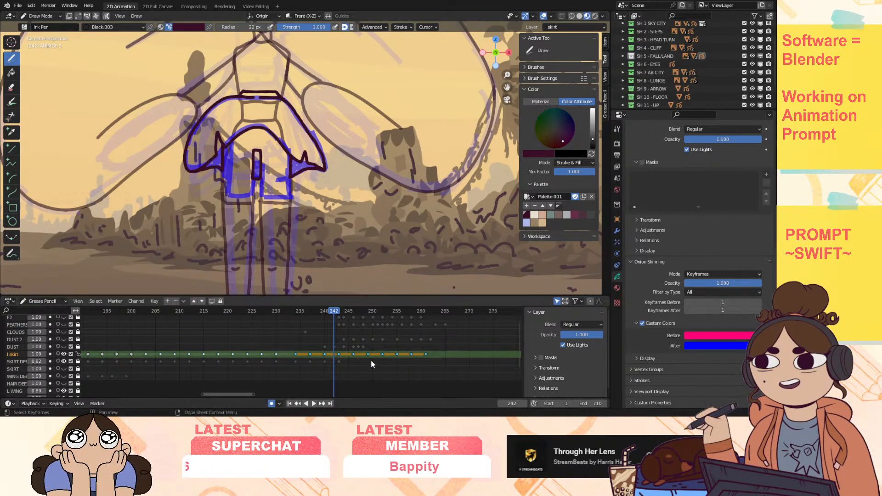
Step: Check the skirt drawing at frame 243, and delete all l skirt keyframes after frame 240
left_click(371, 361)
key("space")
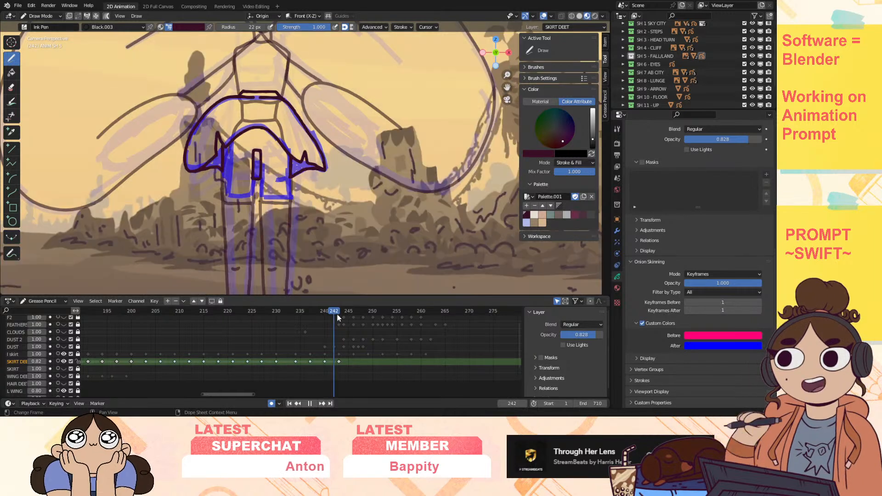
left_click_drag(335, 315, 340, 314)
key("space")
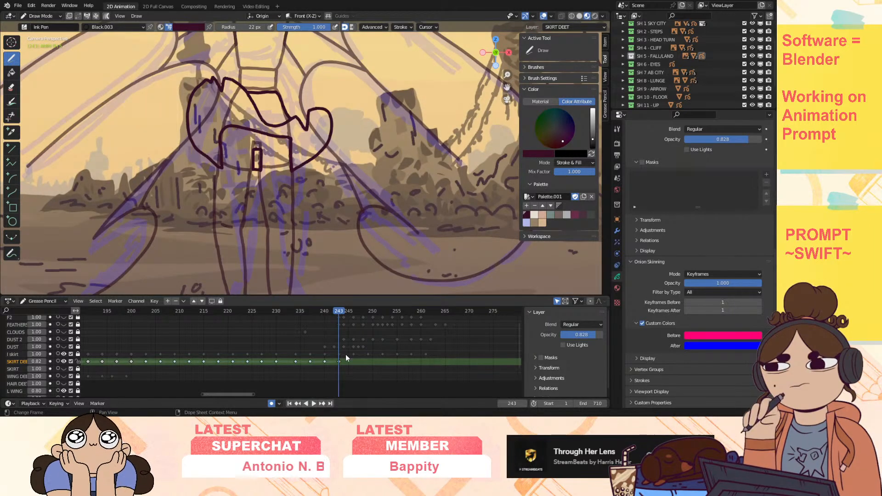
left_click(340, 354)
left_click_drag(335, 352, 439, 355)
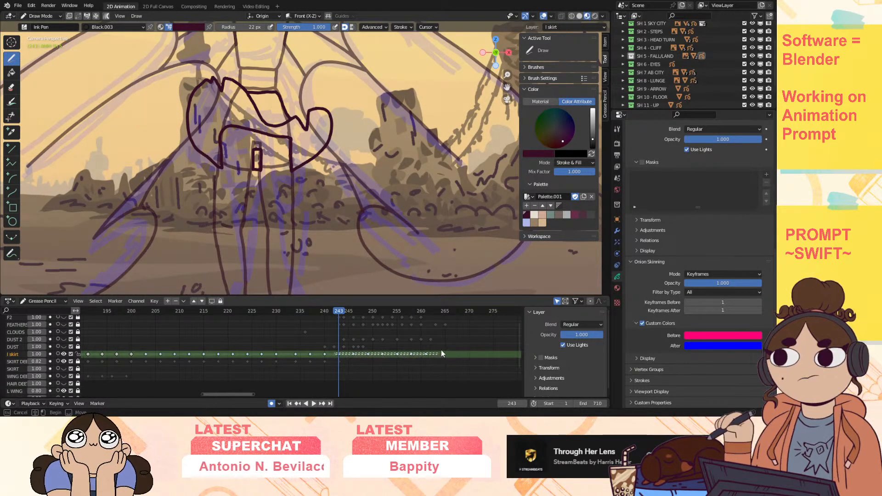
key("Delete")
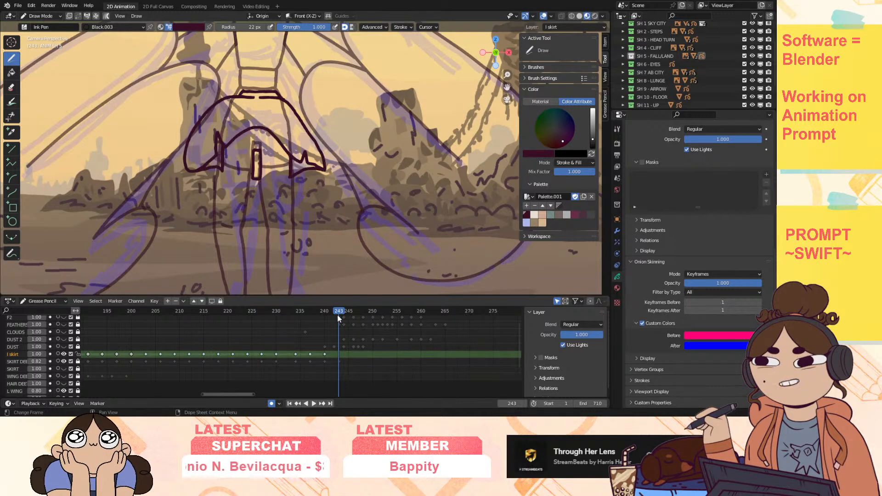
Step: Insert a blank keyframe on the l skirt layer at frame 243
key("i")
left_click(339, 354)
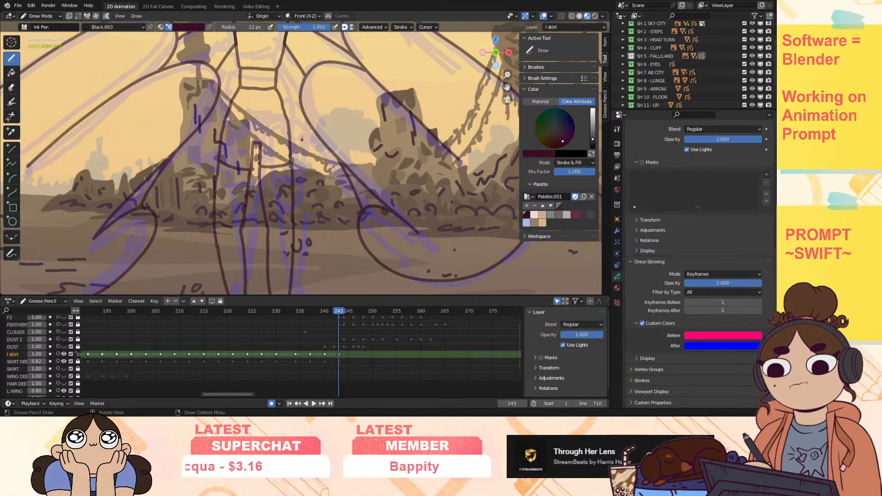
left_click_drag(507, 75, 487, 148)
mouse_move(339, 312)
left_mouse_down()
mouse_move(310, 336)
mouse_move(338, 326)
left_mouse_up()
middle_click_drag(498, 106, 505, 18, "ctrl")
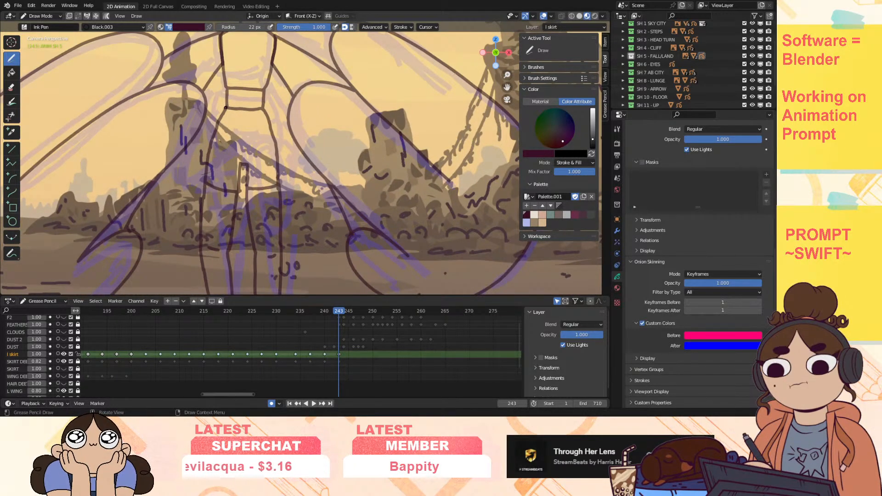
Step: Try inking a skirt outline on frame 243 with pointed side corners and a hem dipping between the legs
left_click_drag(212, 112, 182, 130)
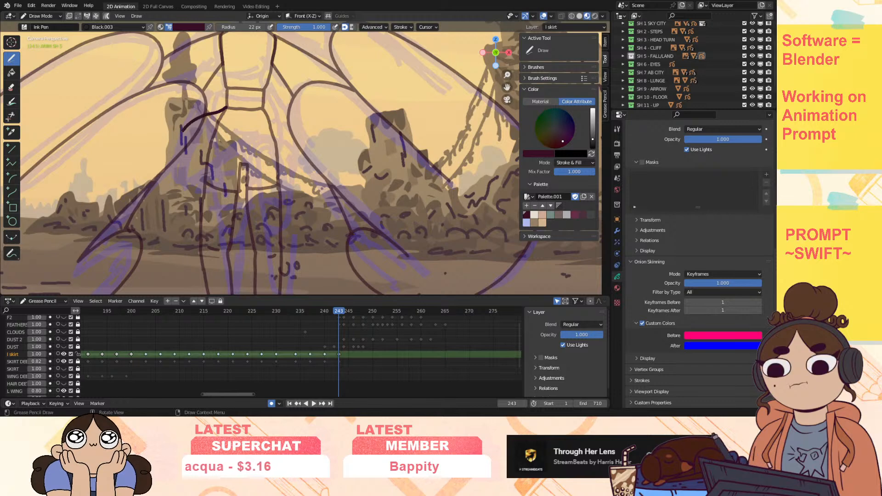
left_click(58, 354)
left_click(58, 355)
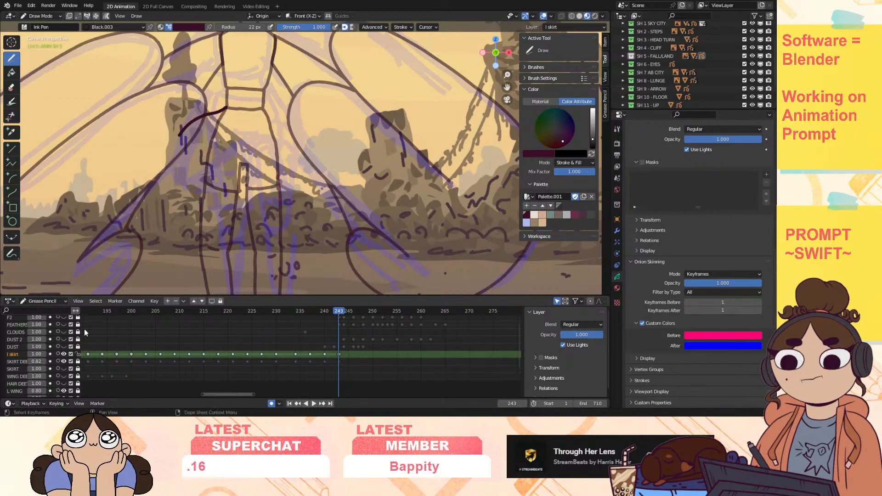
mouse_move(176, 161)
left_mouse_down()
mouse_move(217, 137)
mouse_move(294, 179)
left_mouse_up()
key("ctrl+z")
key("space")
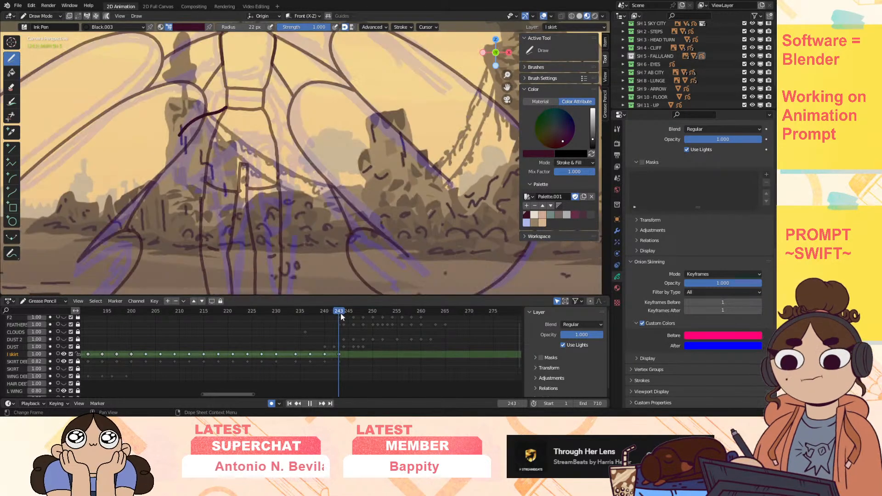
left_click_drag(340, 312, 339, 314)
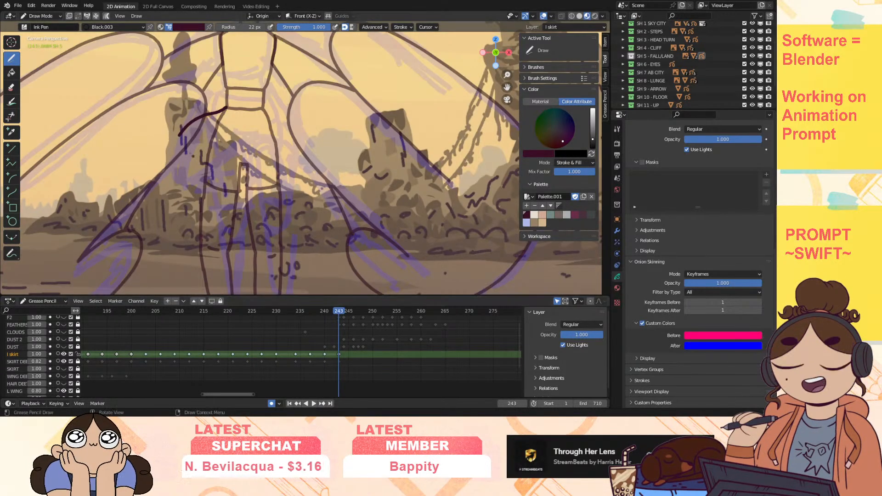
mouse_move(177, 138)
left_mouse_down()
mouse_move(161, 153)
mouse_move(256, 197)
mouse_move(293, 162)
left_mouse_up()
left_click_drag(263, 107, 293, 133)
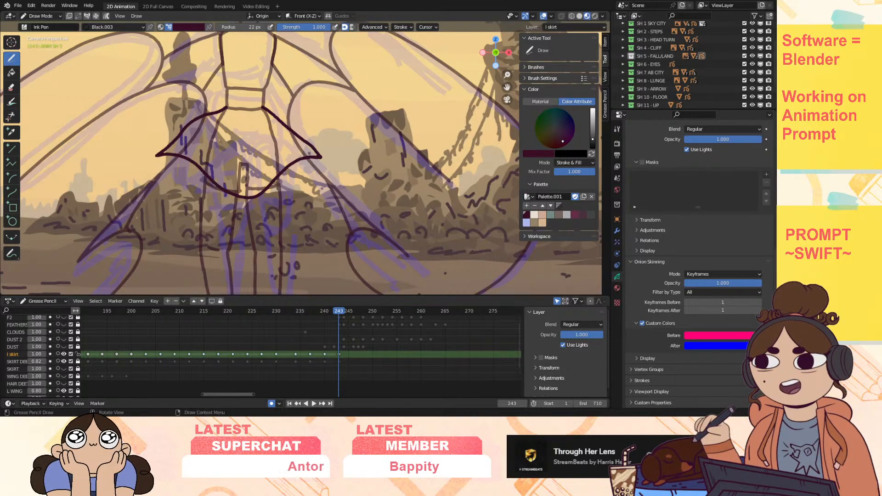
Step: Insert a blank keyframe on the l skirt layer at frame 246, where the character is crouching
left_click(315, 320)
key("space")
mouse_move(315, 321)
left_mouse_down()
mouse_move(291, 334)
mouse_move(354, 347)
left_mouse_up()
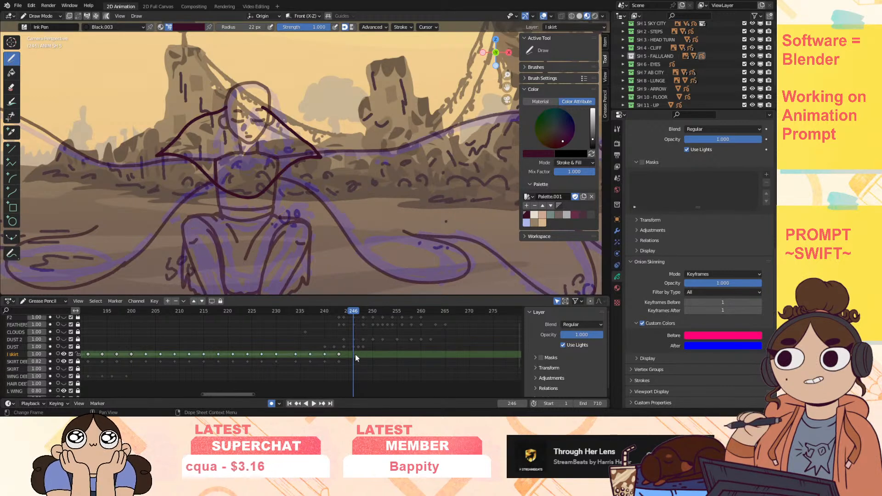
key("i")
left_click(357, 354)
middle_click_drag(368, 230, 381, 179, "shift")
Step: Return to frame 243 and erase the whole skirt outline
mouse_move(349, 310)
left_mouse_down()
mouse_move(319, 337)
mouse_move(330, 338)
mouse_move(328, 313)
mouse_move(338, 318)
left_mouse_up()
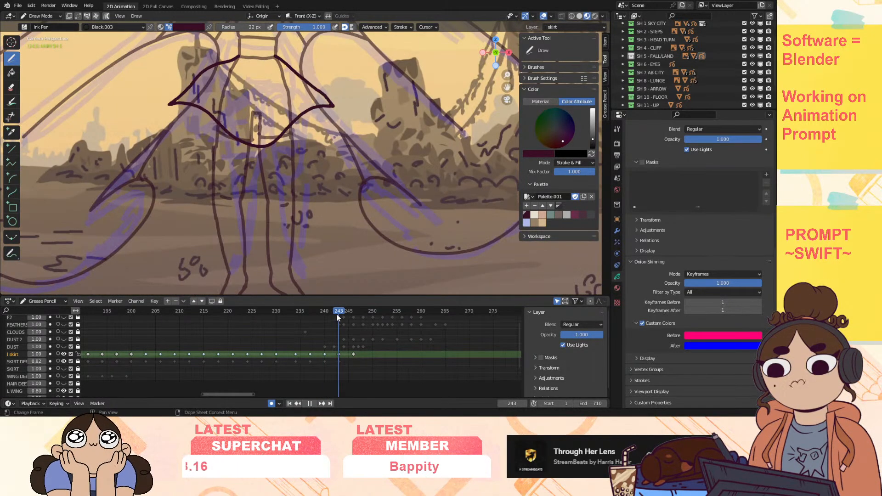
left_click(339, 354)
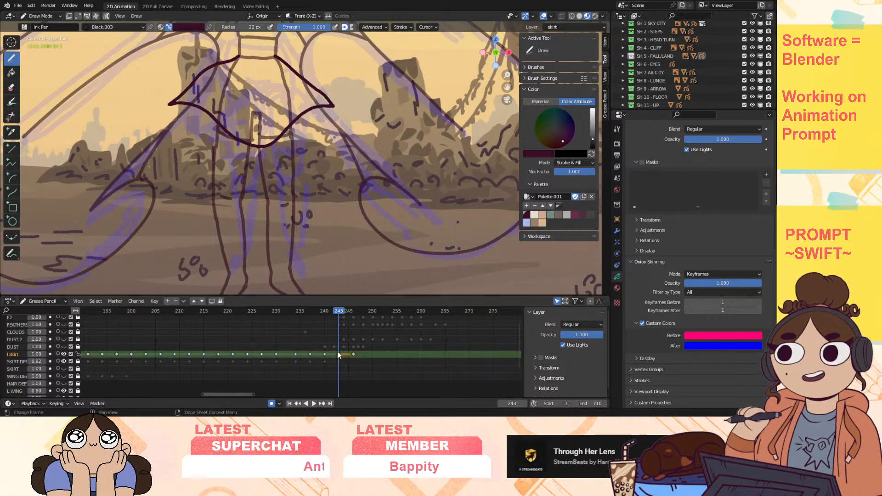
left_click_drag(331, 107, 260, 145, "ctrl")
mouse_move(312, 87)
left_mouse_down("ctrl")
mouse_move(276, 56)
mouse_move(206, 69)
mouse_move(213, 118)
mouse_move(237, 141)
left_mouse_up("ctrl")
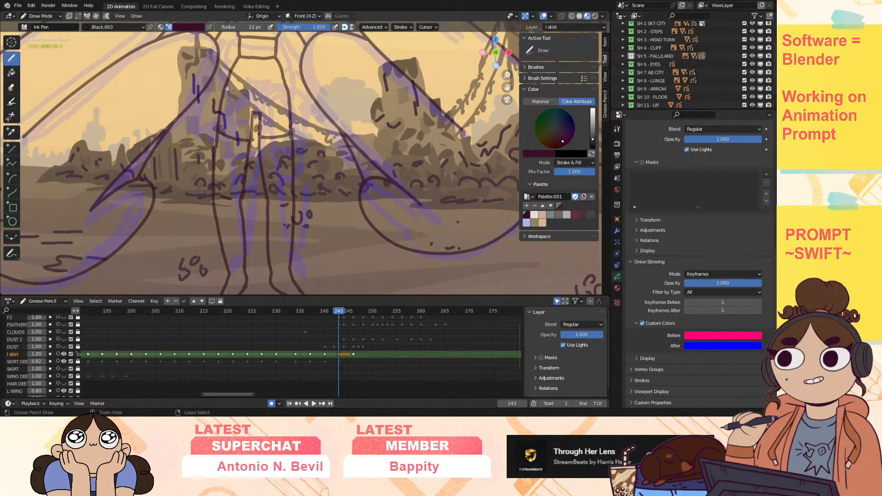
Step: Turn on onion skinning for the l skirt layer, add a keyframe at frame 245 and go back to frame 243
left_click(57, 354)
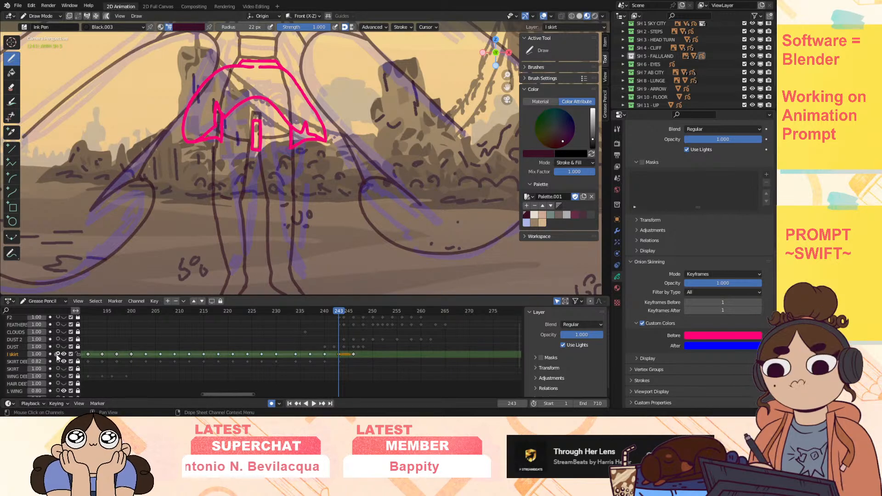
key("space")
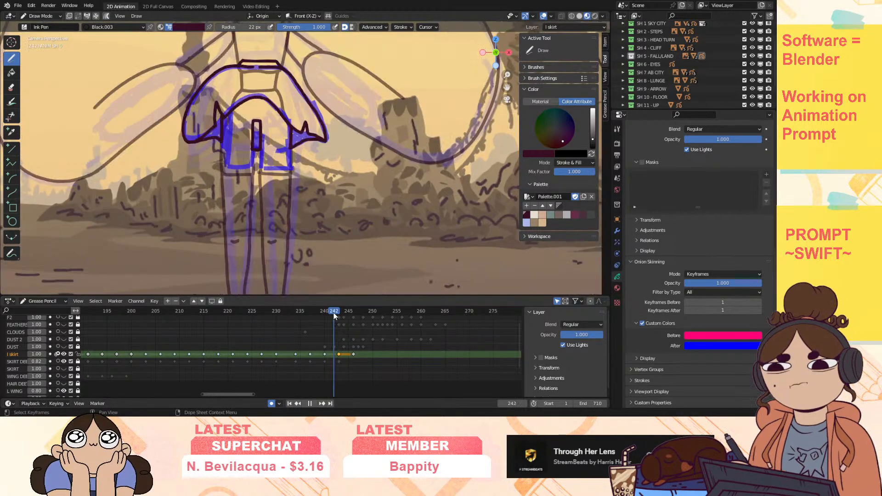
mouse_move(341, 313)
left_mouse_down()
mouse_move(354, 318)
mouse_move(349, 357)
left_mouse_up()
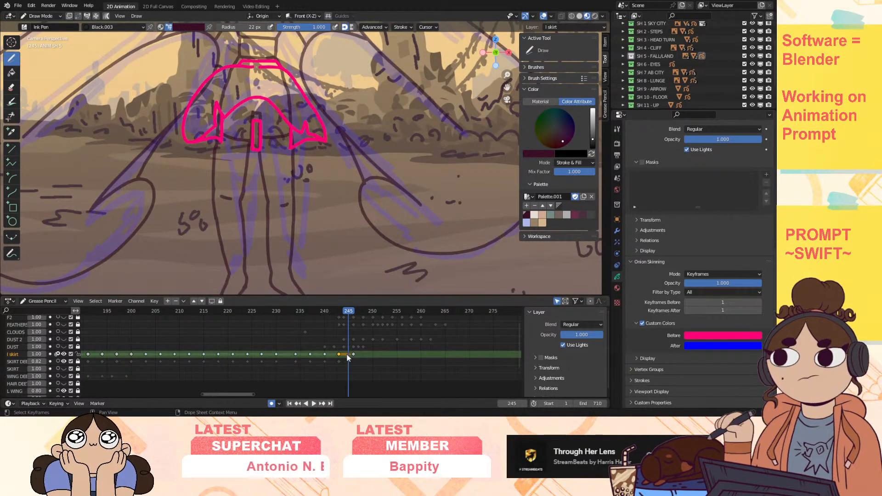
right_click(349, 355)
left_click(350, 354)
left_click(339, 312)
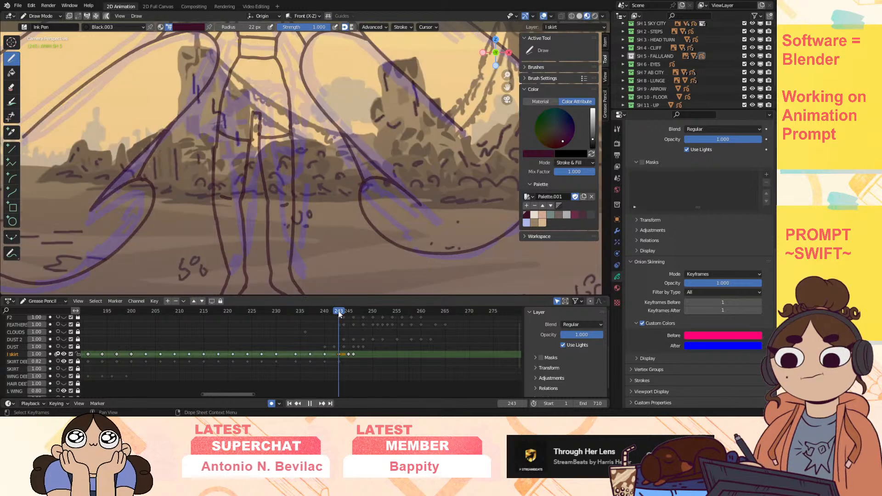
middle_click_drag(499, 80, 496, 122, "shift")
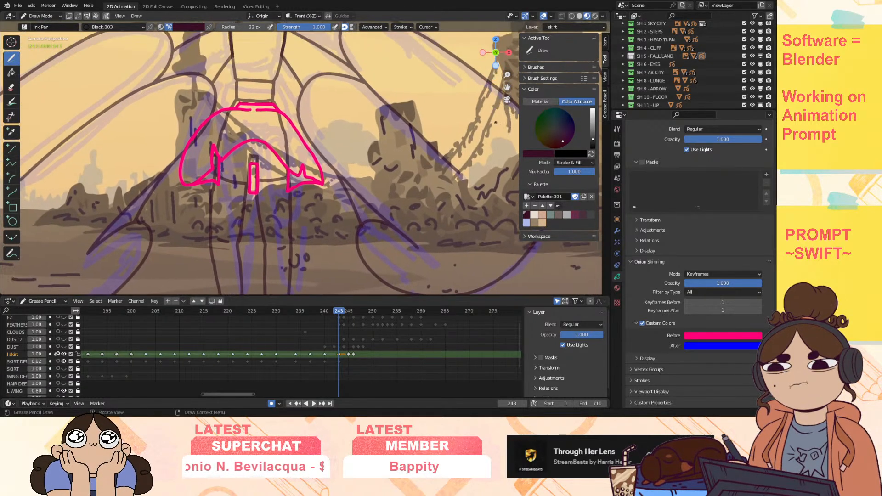
Step: Ink the skirt's waistline on frame 243, try a wavy hem stroke across the legs and undo that hem
left_click_drag(237, 100, 245, 102)
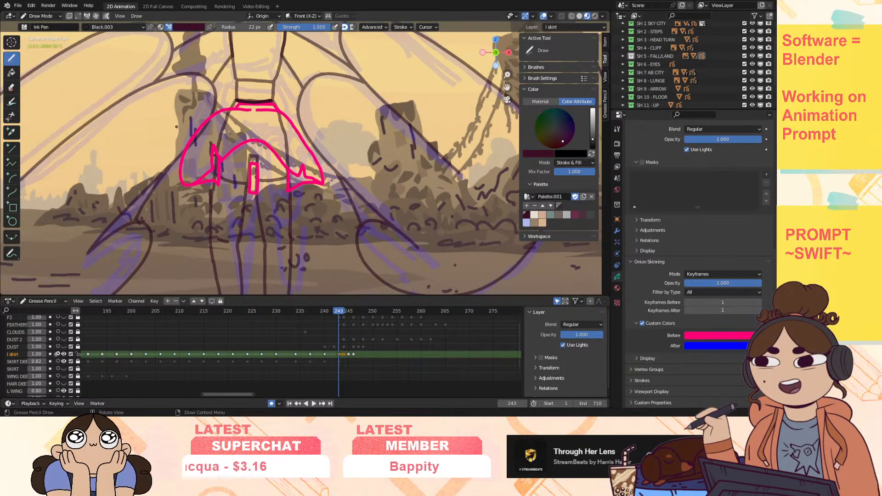
mouse_move(162, 123)
left_mouse_down()
mouse_move(207, 165)
mouse_move(250, 169)
mouse_move(296, 153)
mouse_move(315, 165)
left_mouse_up()
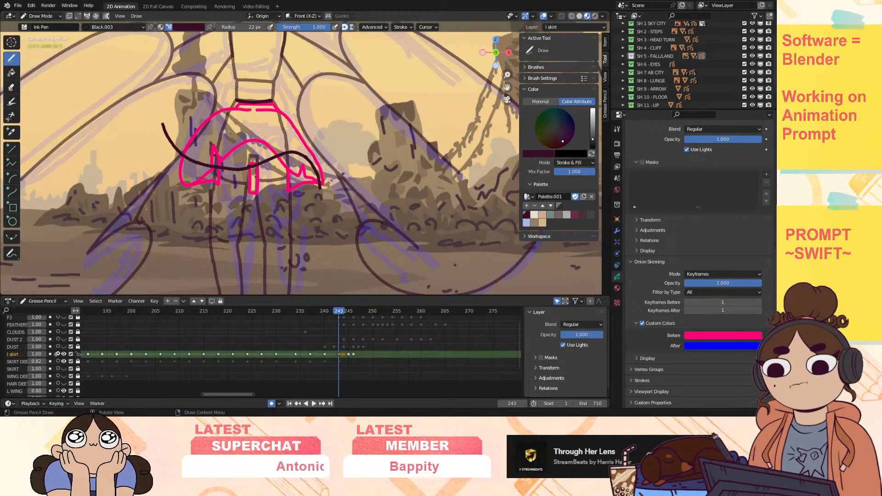
key("ctrl+z")
key("ctrl+z")
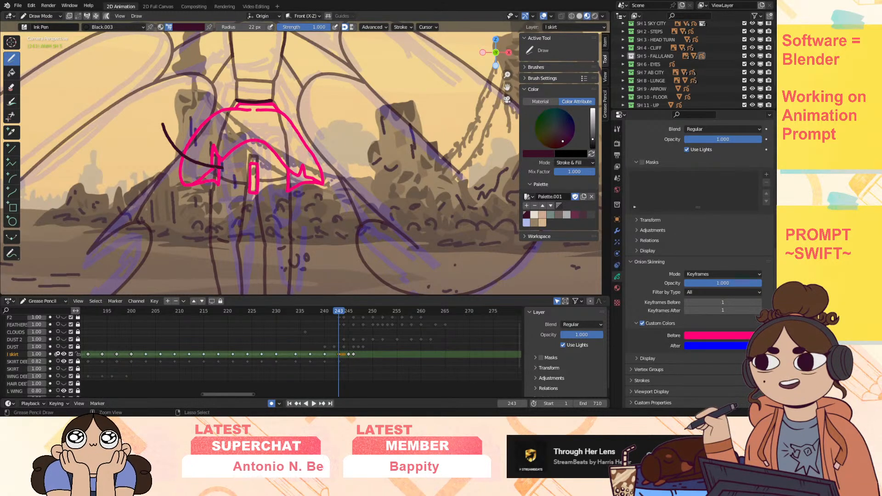
key("ctrl+z")
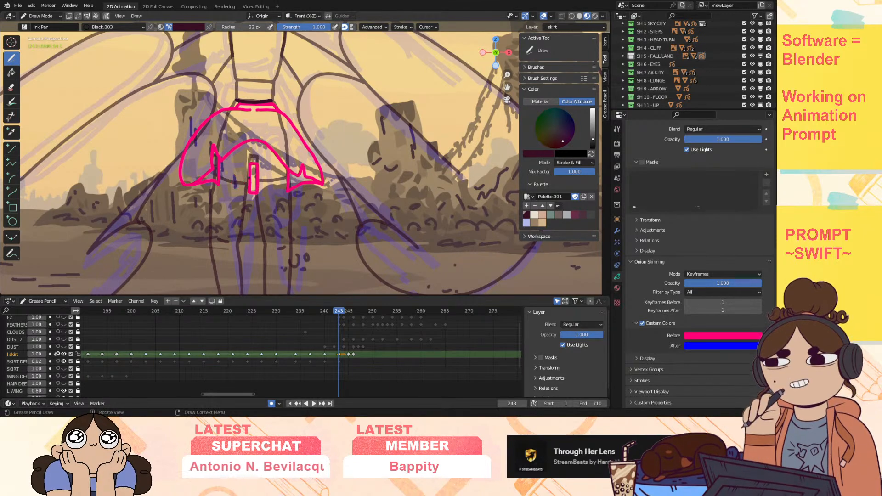
key("space")
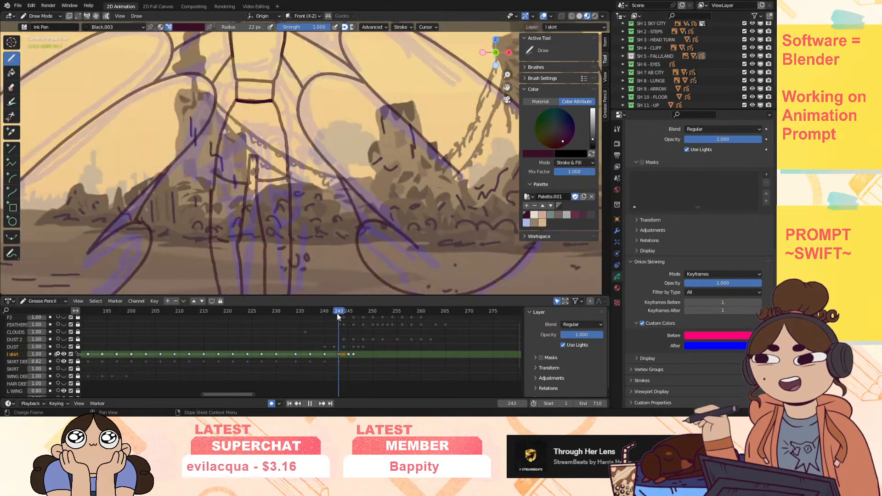
key("space")
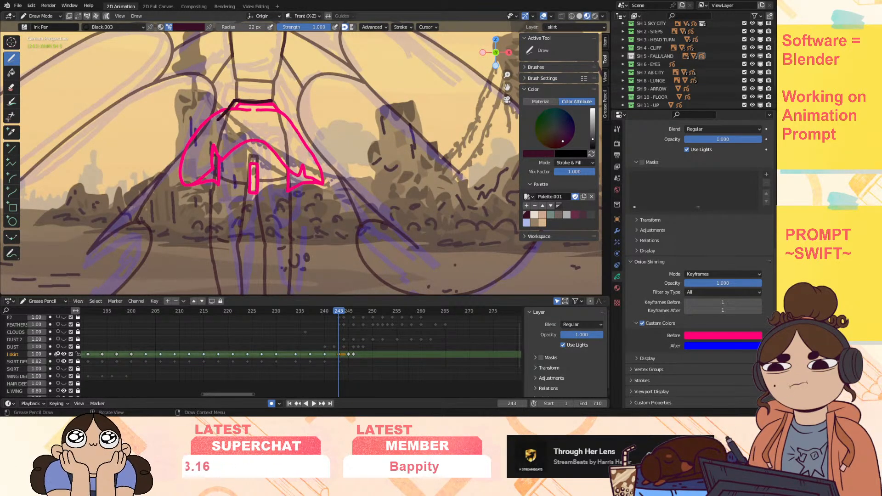
Step: Ink a flared skirt outline on frame 243 with pointed side corners, a downward-curving hem and folds on both sides
left_click_drag(220, 120, 167, 144)
left_click_drag(274, 100, 285, 111)
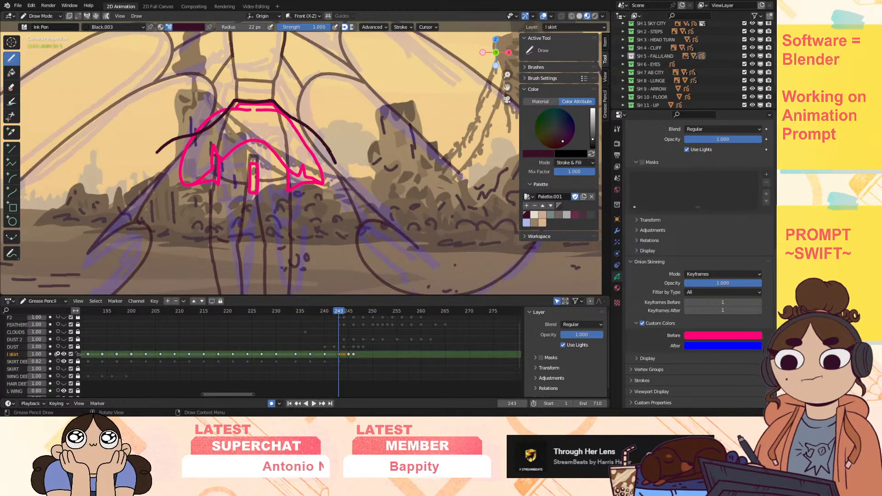
left_click_drag(334, 164, 275, 186)
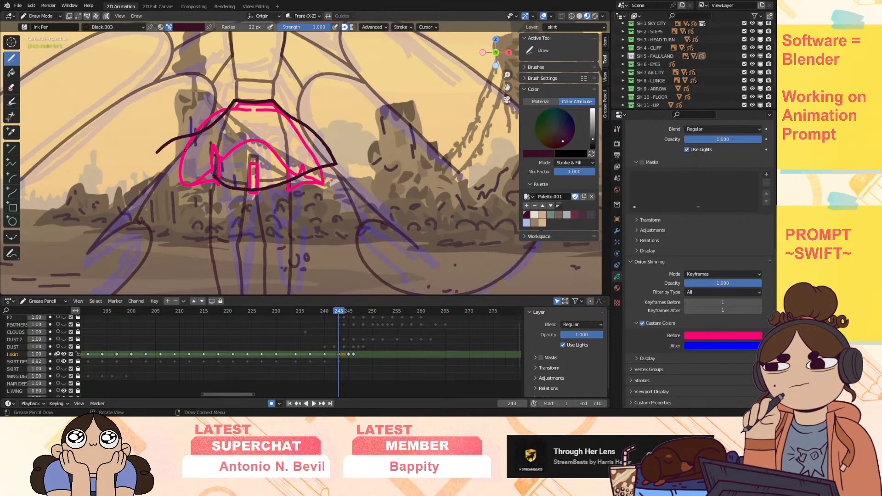
mouse_move(156, 152)
left_mouse_down()
mouse_move(212, 175)
mouse_move(219, 150)
left_mouse_up()
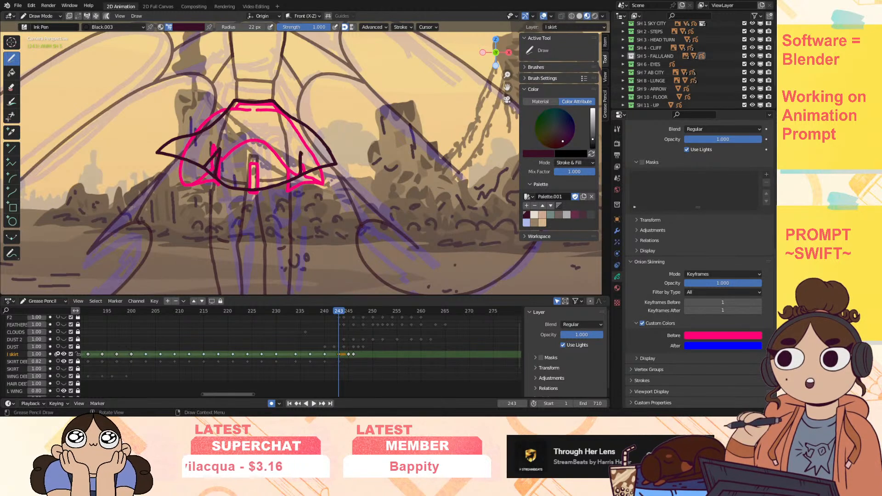
left_click_drag(302, 153, 316, 165)
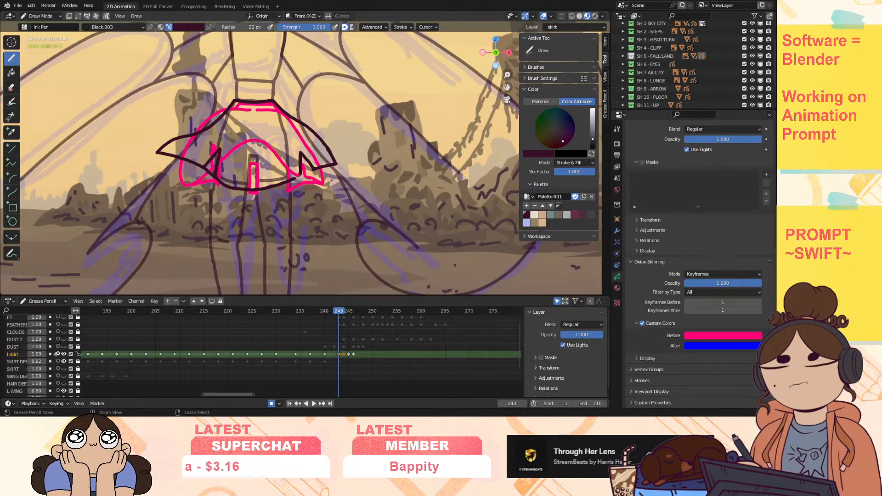
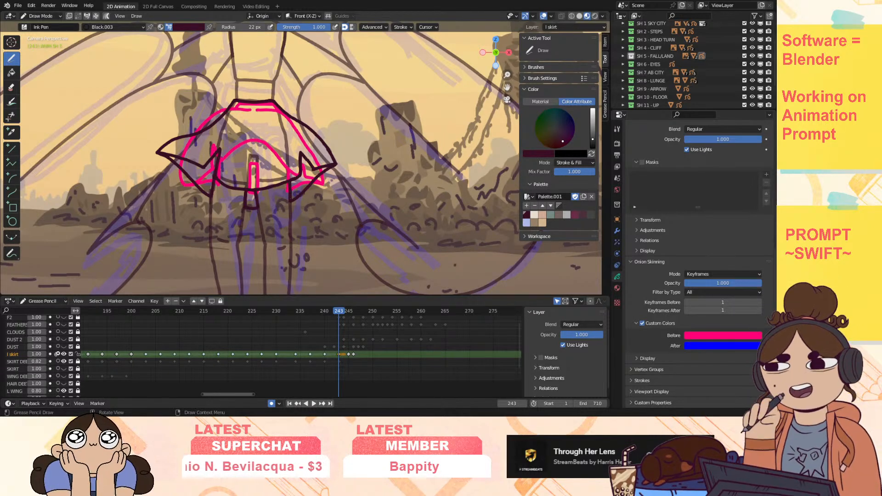
Step: Ink the skirt on frame 245 as a rounded dome with a nearly straight front hem, notched folds and side flaps
left_click_drag(341, 316, 353, 311)
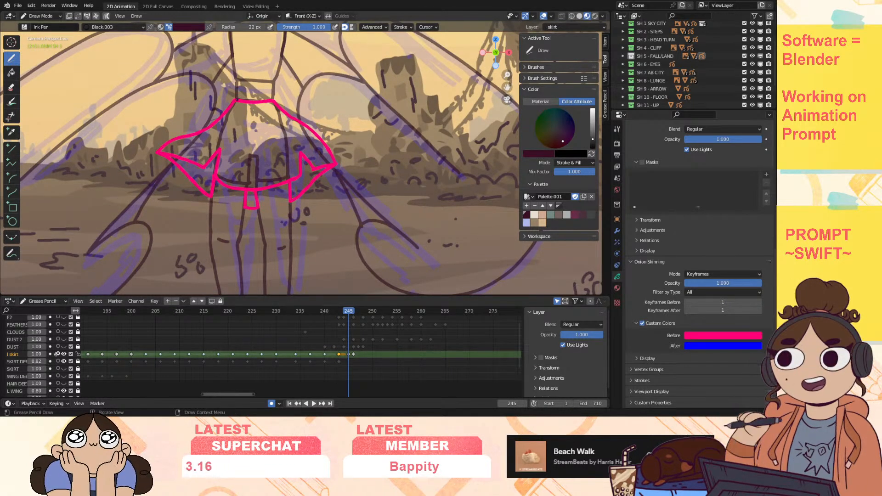
mouse_move(224, 106)
left_mouse_down()
mouse_move(174, 150)
mouse_move(165, 189)
mouse_move(191, 184)
left_mouse_up()
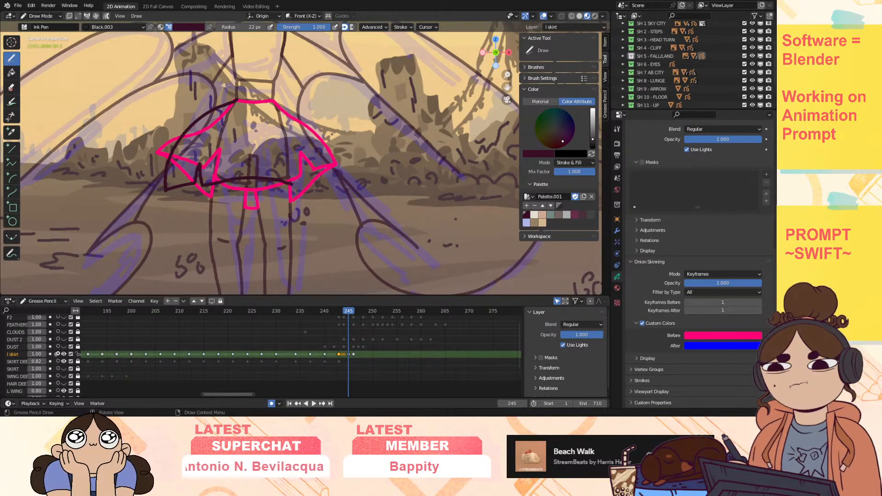
left_click_drag(309, 188, 319, 191)
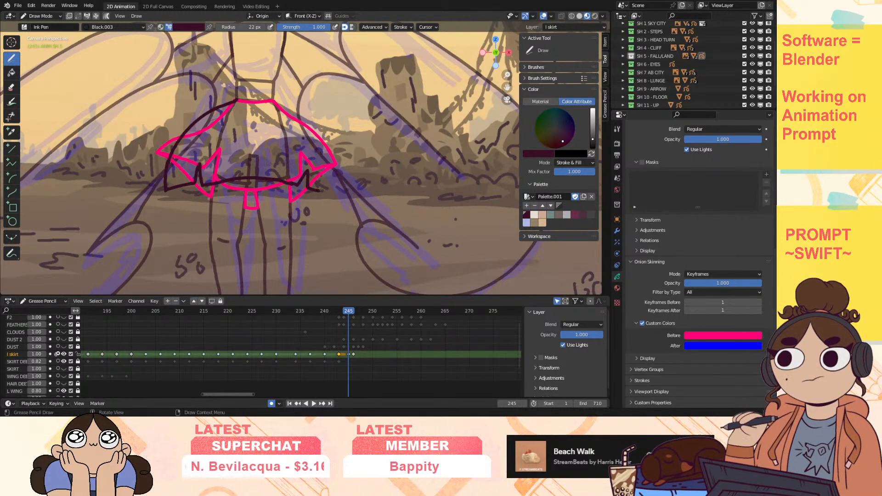
left_click_drag(237, 99, 269, 97)
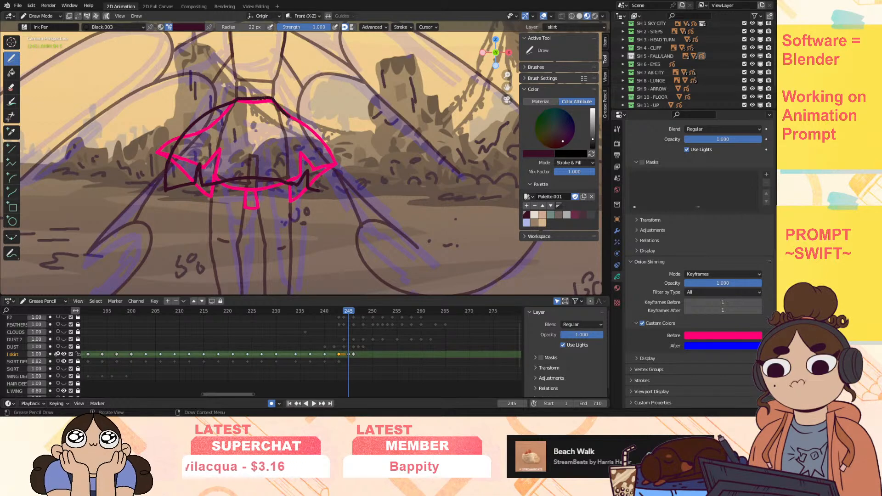
left_click_drag(323, 192, 323, 198)
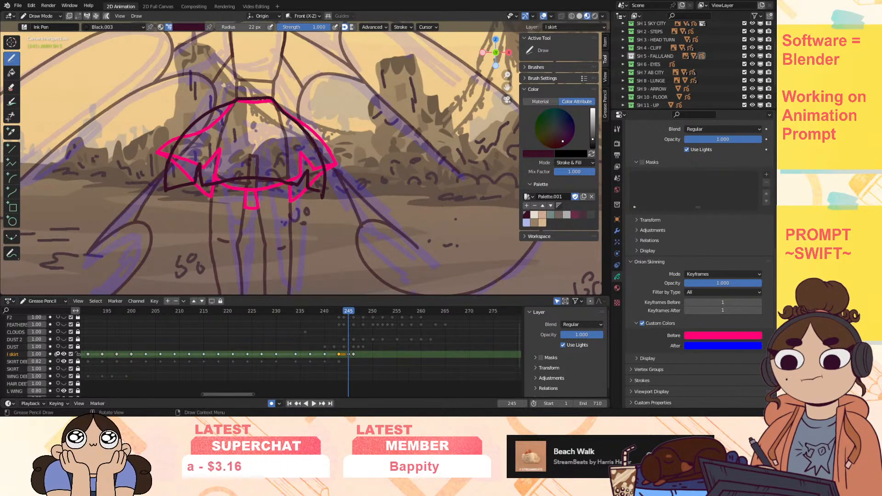
left_click_drag(312, 200, 298, 207)
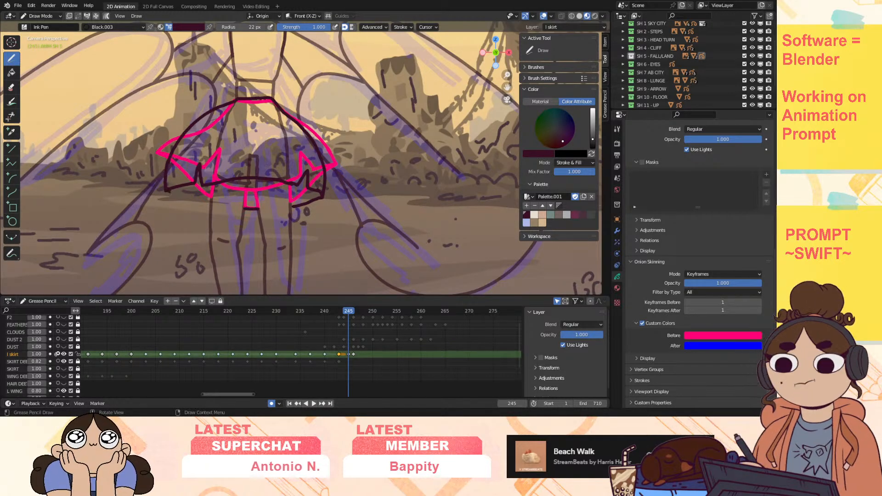
left_click_drag(169, 190, 199, 200)
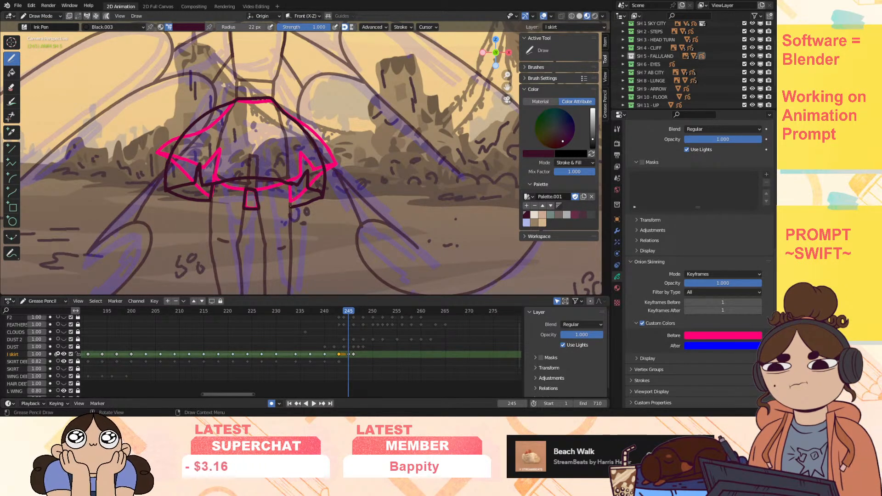
Step: Retime the l skirt layer by moving the keyframe at frame 245 to 244 and the one at 243 to 242
mouse_move(349, 314)
left_mouse_down()
mouse_move(338, 321)
mouse_move(347, 357)
left_mouse_up()
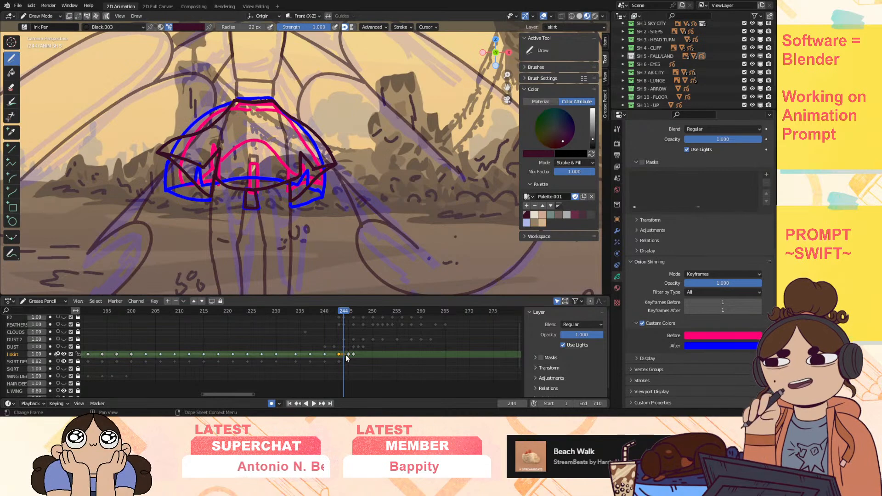
key("space")
left_click(332, 314)
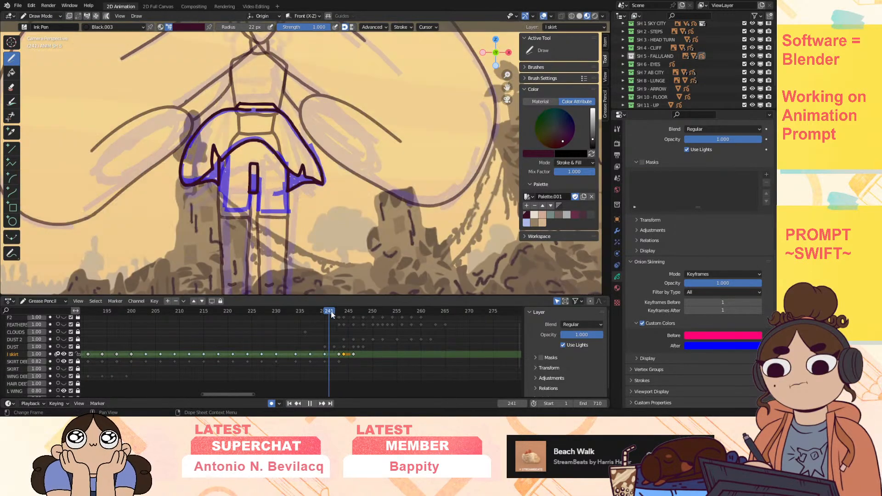
key("space")
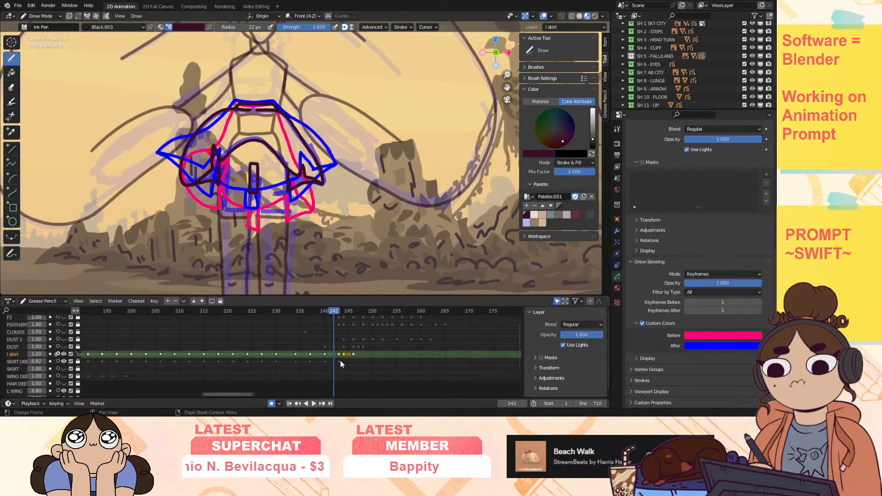
left_click_drag(338, 355, 333, 357)
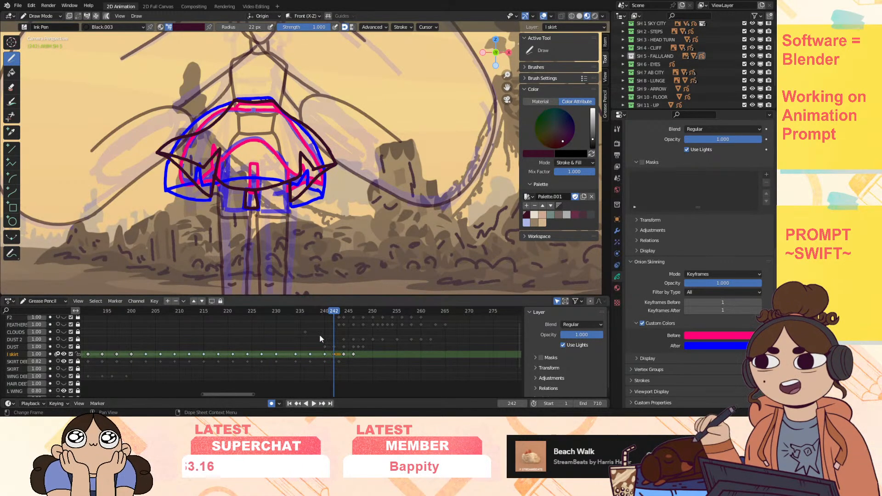
Step: Move the frame 243 keyframes of the L WING, L BASE and BASE layers one frame earlier to 242
scroll(341, 372, "up", 1)
scroll(21, 371, "down", 5)
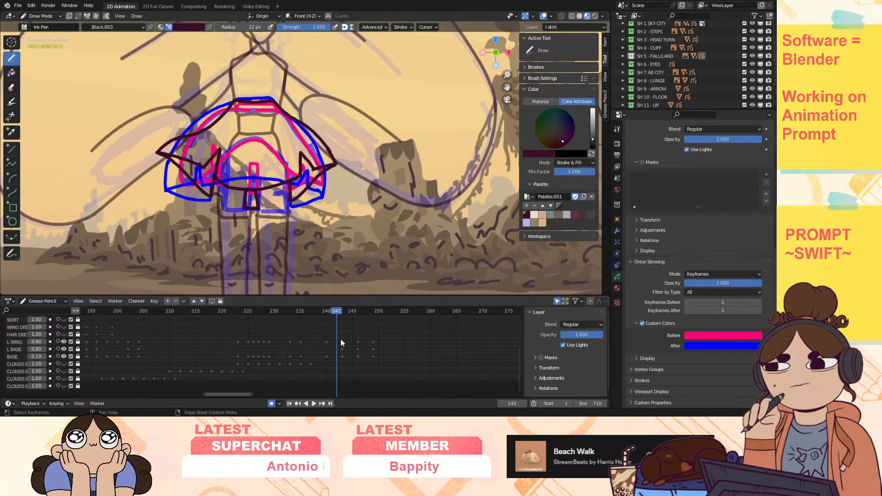
left_click(342, 342)
key("g")
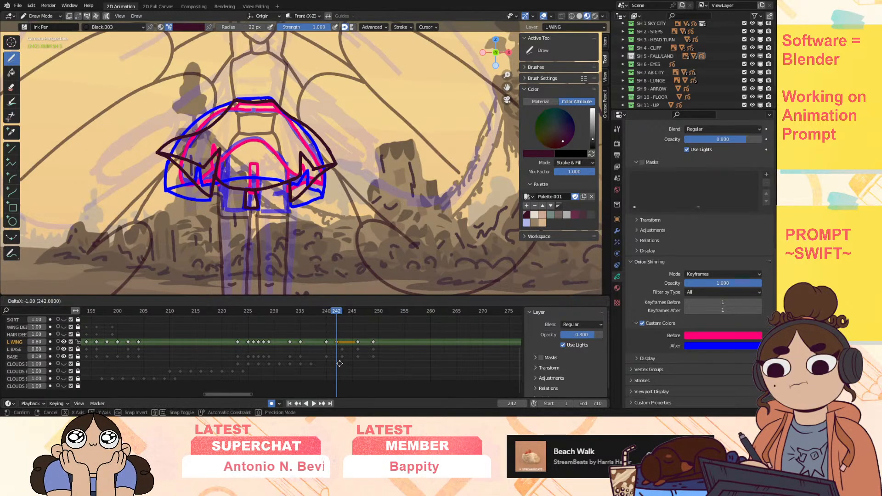
left_click(343, 356)
left_click(343, 349)
key("g")
left_click(340, 355)
left_click(340, 355)
key("g")
Step: Go to frame 246, turn off onion skinning for the l skirt layer and raise the SKIRT DEE layer's opacity to 0.92
left_click(344, 316)
mouse_move(344, 314)
left_mouse_down()
mouse_move(326, 310)
mouse_move(359, 315)
left_mouse_up()
scroll(403, 145, "down", 3)
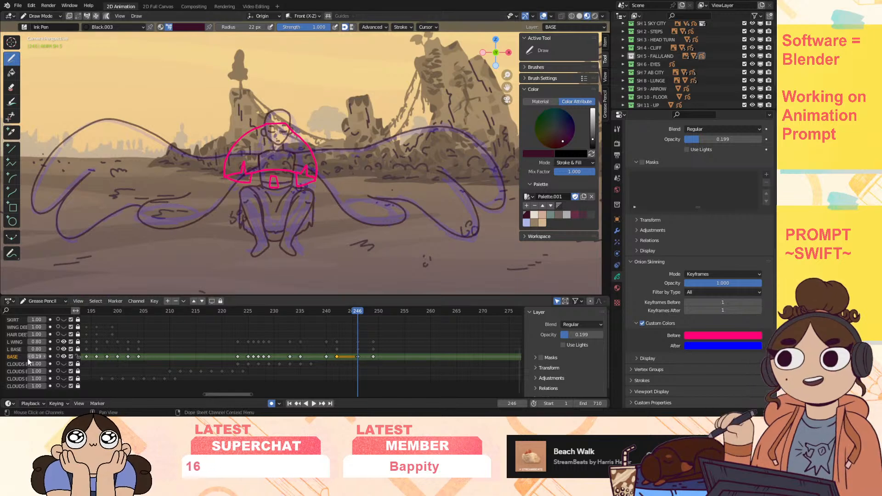
scroll(28, 359, "up", 3)
left_click(57, 339)
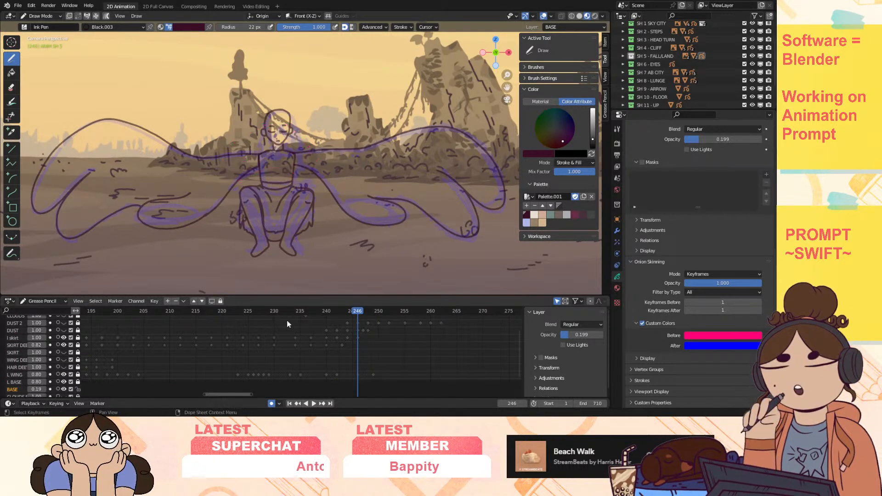
left_click(44, 345)
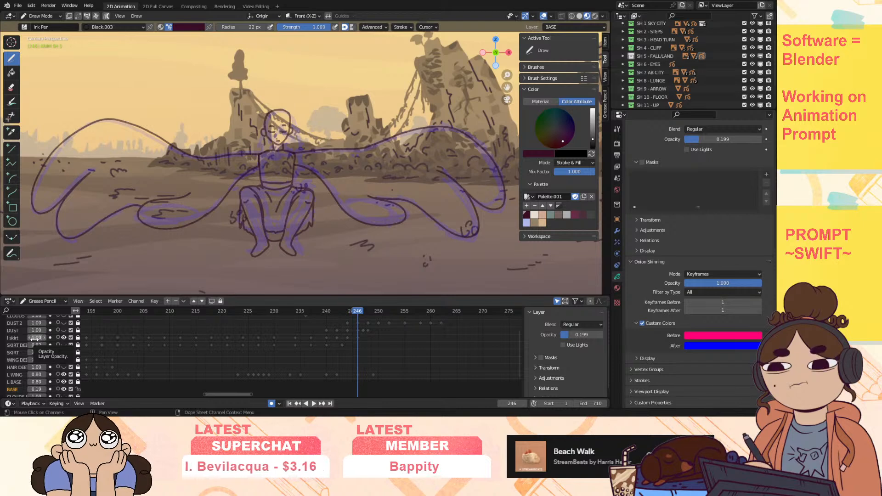
Step: Preview the animation from the landing until the character stands up, and return to the crouch at frame 246
left_click_drag(359, 313, 413, 312)
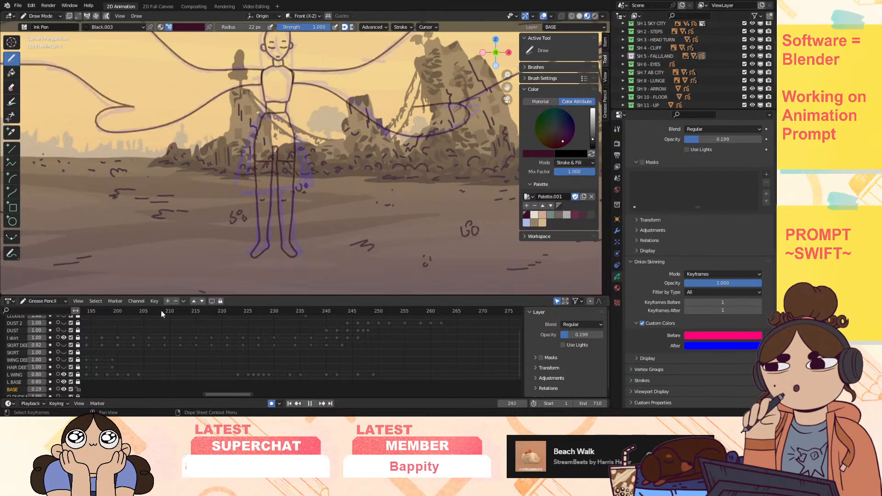
mouse_move(499, 313)
left_mouse_down()
mouse_move(499, 324)
mouse_move(467, 338)
left_mouse_up()
key("space")
left_click_drag(363, 307, 358, 316)
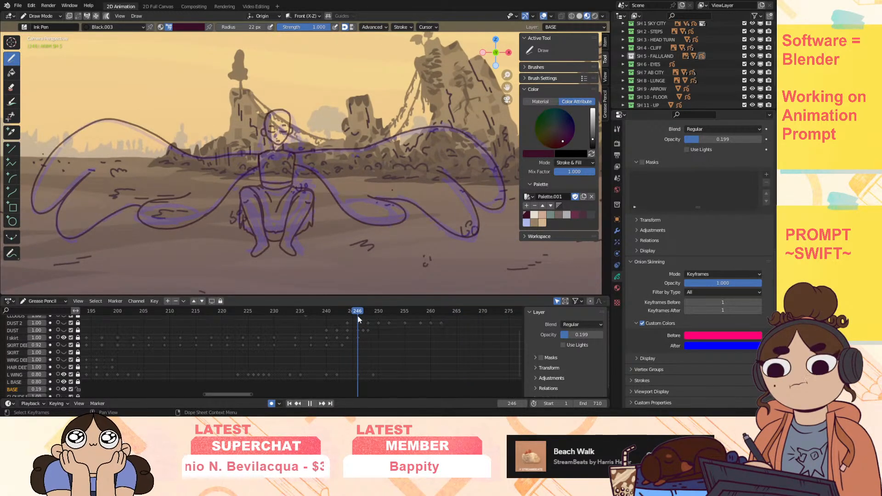
Step: Insert a keyframe on the l skirt layer at frame 280, where the character is rising from the crouch
scroll(260, 396, "right", 6)
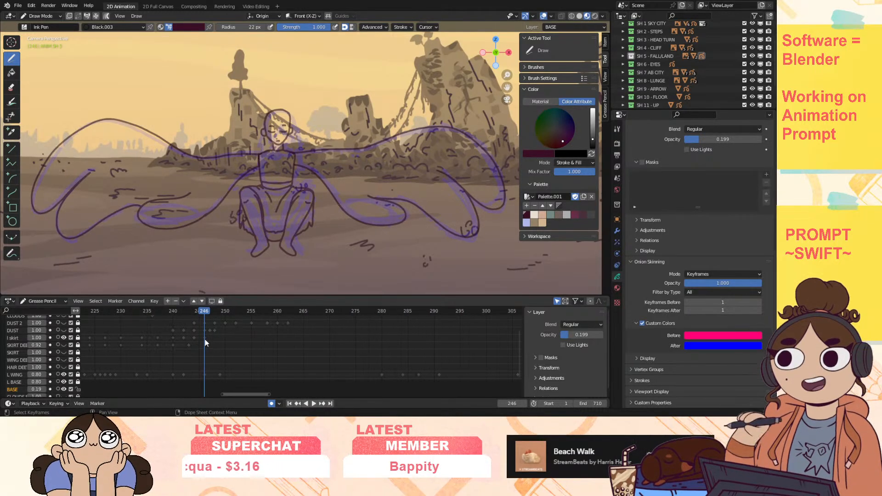
left_click(18, 339)
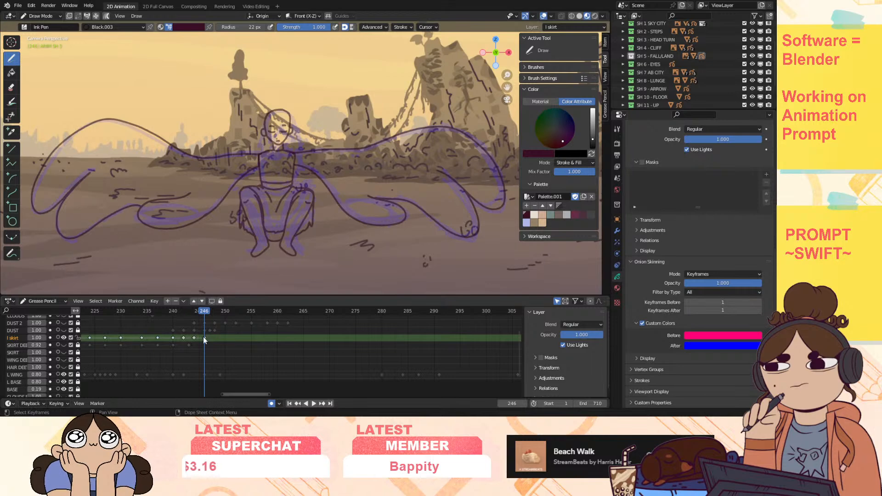
key("space")
mouse_move(212, 313)
left_mouse_down()
mouse_move(400, 327)
mouse_move(376, 332)
mouse_move(384, 340)
left_mouse_up()
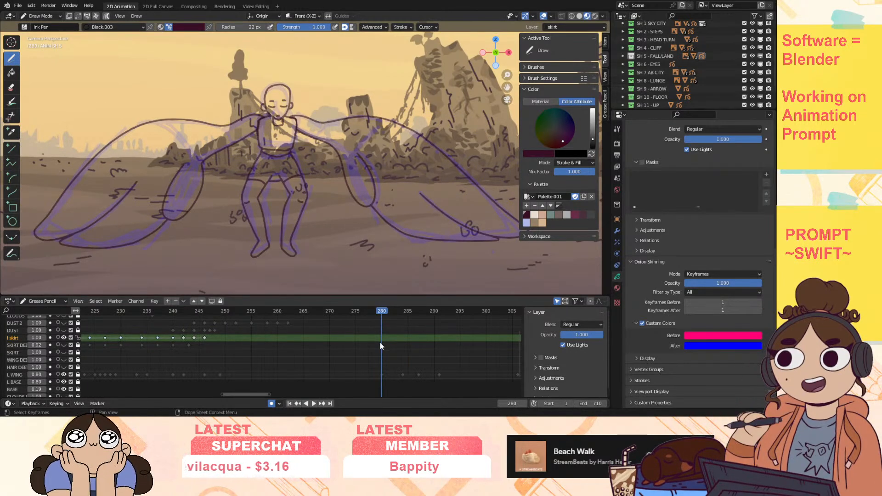
key("i")
left_click(359, 338)
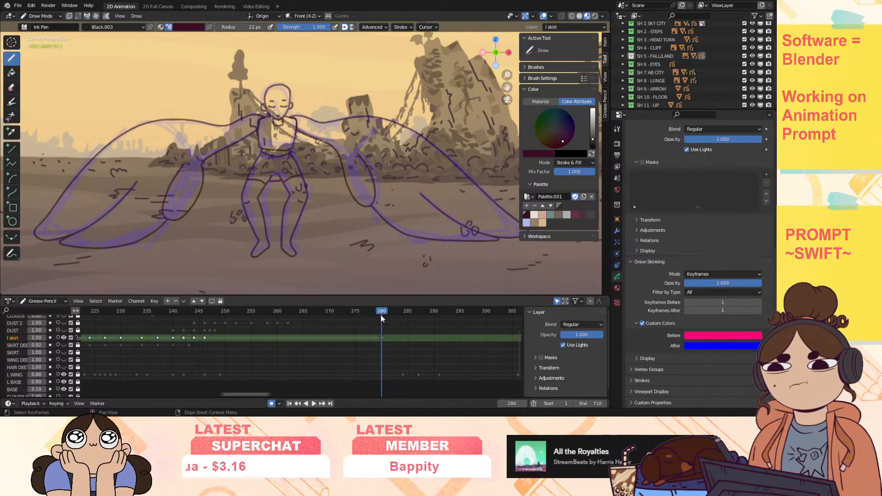
mouse_move(379, 311)
left_mouse_down()
mouse_move(206, 339)
mouse_move(384, 338)
left_mouse_up()
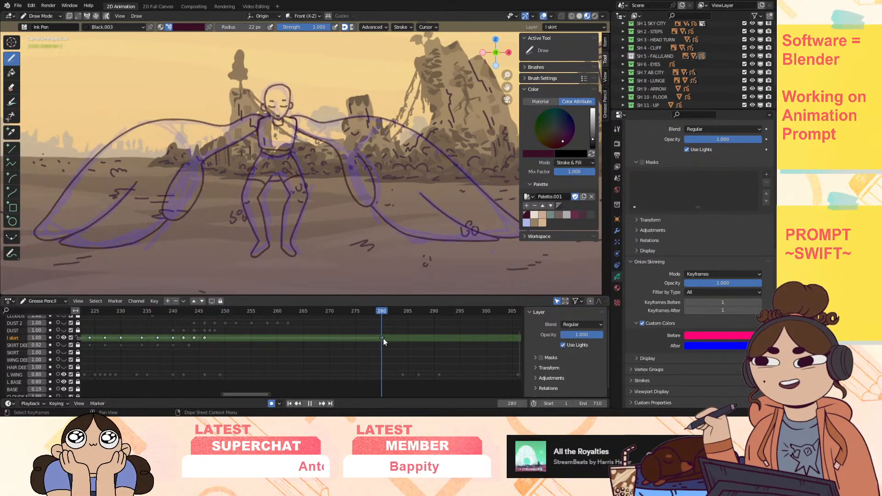
left_click_drag(509, 76, 546, 29)
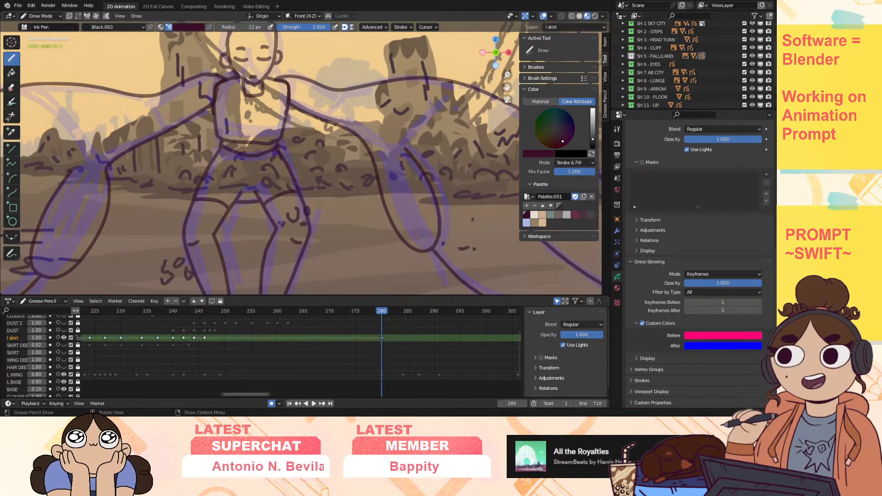
Step: Ink the skirt's wavy front hem across both thighs and between the legs at frame 280 on the l skirt layer
left_click_drag(379, 313, 379, 312)
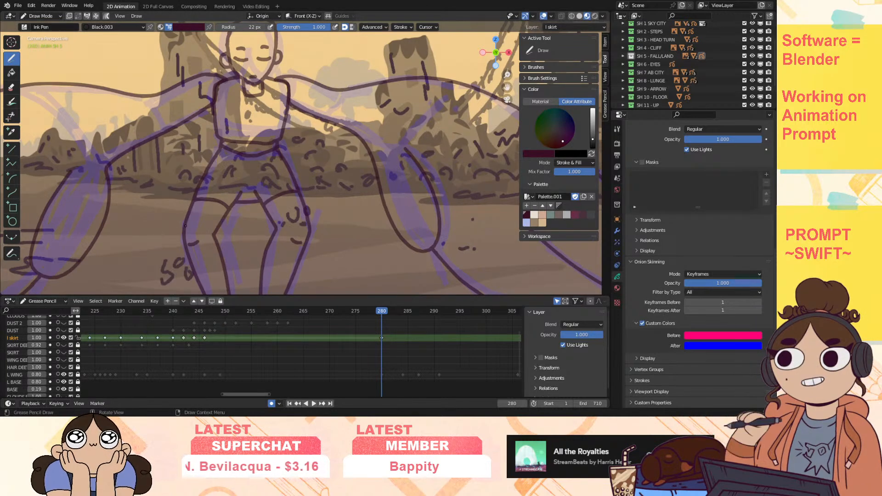
left_click_drag(185, 226, 226, 244)
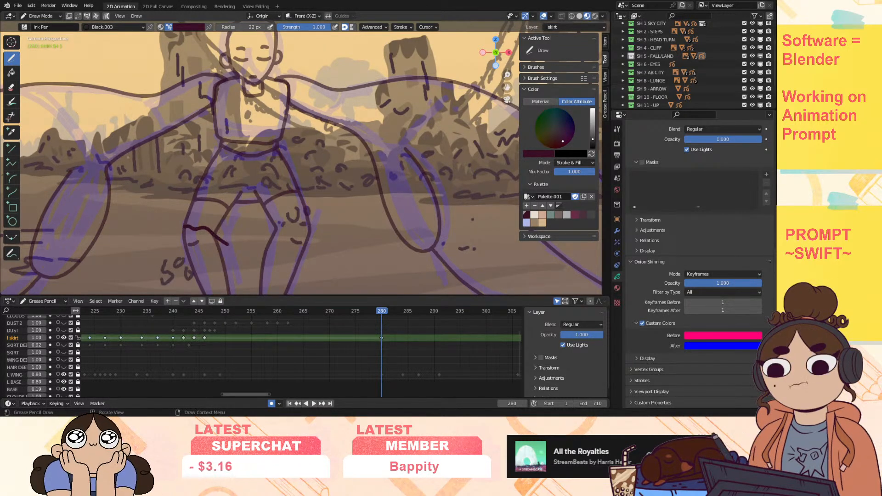
left_click_drag(284, 225, 311, 227)
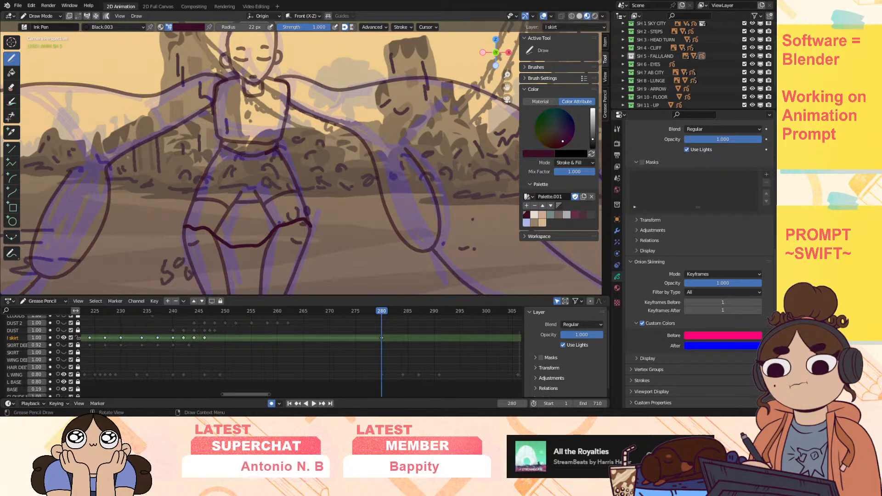
Step: Ink the skirt's waistline and its left side down past the knee at frame 280, undoing the unwanted strokes
mouse_move(225, 146)
left_mouse_down()
mouse_move(181, 211)
mouse_move(176, 258)
mouse_move(180, 275)
mouse_move(188, 275)
left_mouse_up()
middle_click_drag(193, 259, 149, 177, "shift")
key("ctrl+z")
key("ctrl+z")
key("ctrl+z")
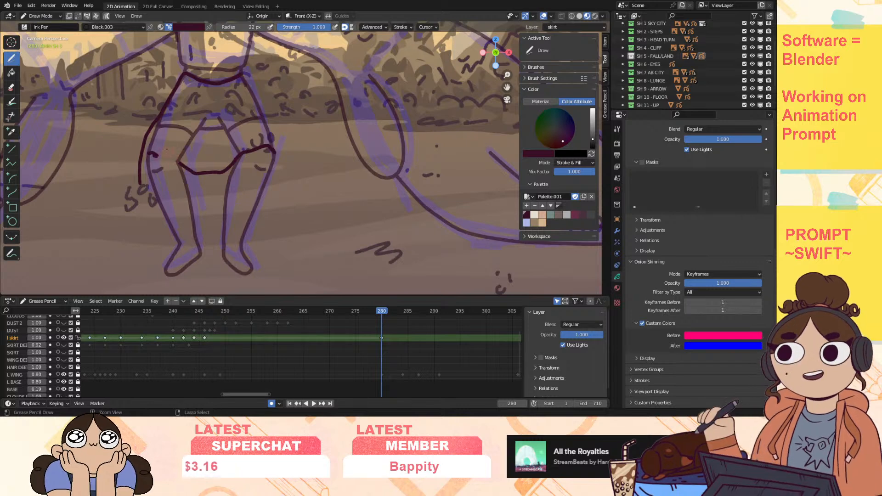
Step: Complete the frame 280 skirt with a fold over the left thigh, the back hem between the legs and the right side
mouse_move(164, 156)
left_mouse_down()
mouse_move(171, 145)
mouse_move(153, 160)
mouse_move(153, 192)
mouse_move(149, 178)
mouse_move(211, 193)
left_mouse_up()
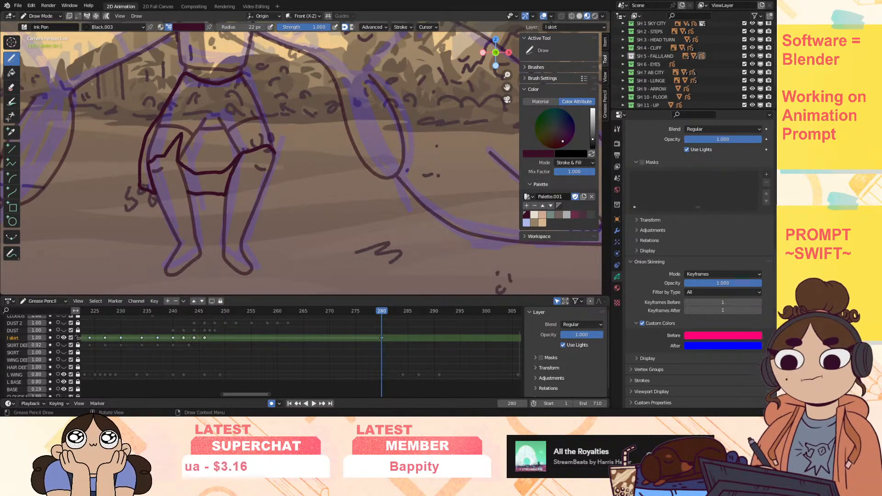
left_click_drag(187, 189, 178, 162)
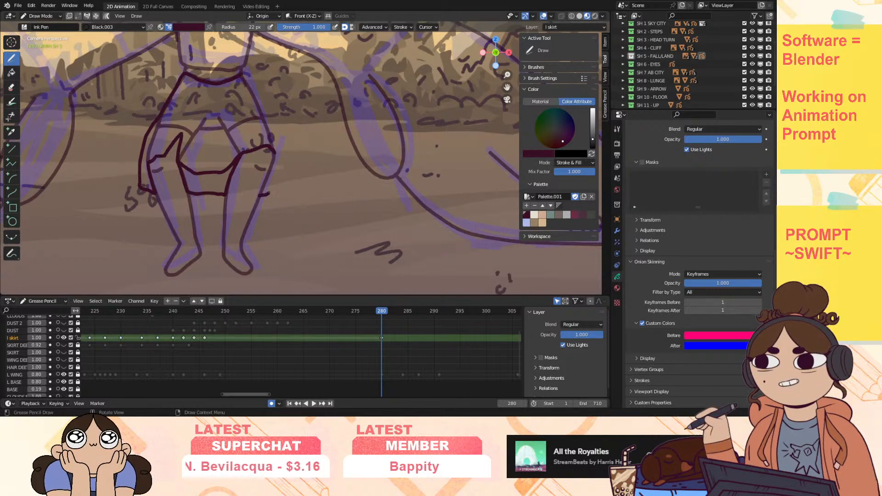
mouse_move(249, 88)
left_mouse_down()
mouse_move(278, 148)
mouse_move(276, 188)
left_mouse_up()
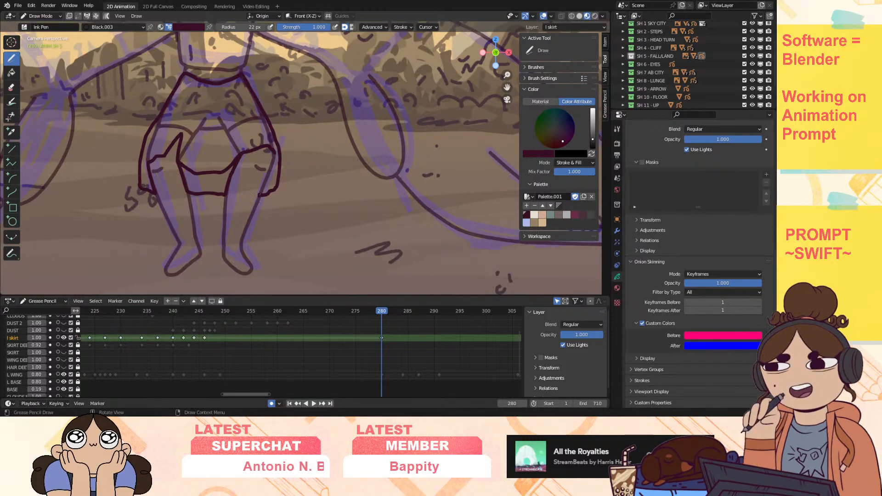
middle_click_drag(331, 169, 243, 161, "ctrl")
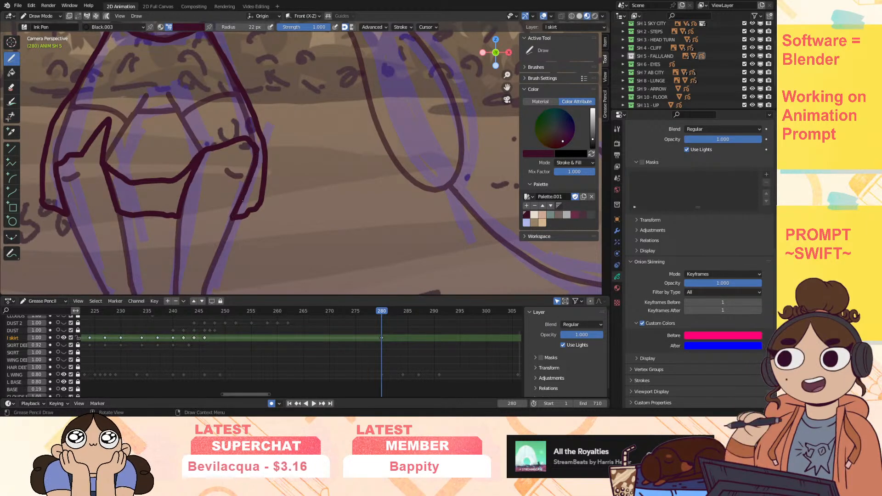
Step: Check the rising motion after frame 280 and insert a keyframe on the l skirt layer at frame 284
mouse_move(507, 75)
left_mouse_down()
mouse_move(507, 94)
mouse_move(507, 85)
left_mouse_up()
key("space")
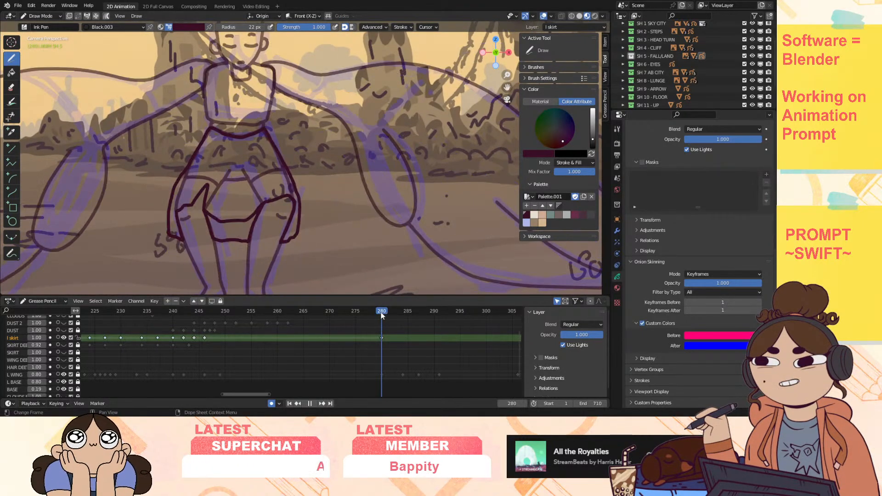
key("space")
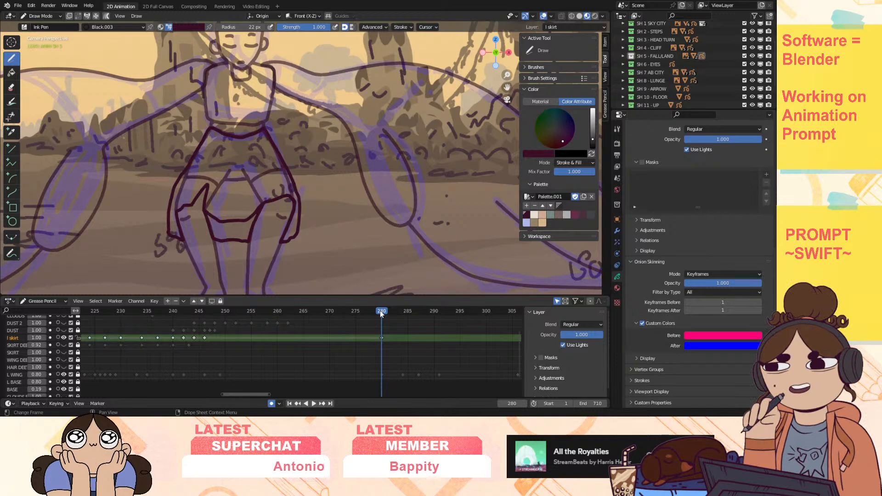
key("space")
mouse_move(382, 317)
left_mouse_down()
mouse_move(393, 315)
mouse_move(376, 325)
mouse_move(401, 324)
left_mouse_up()
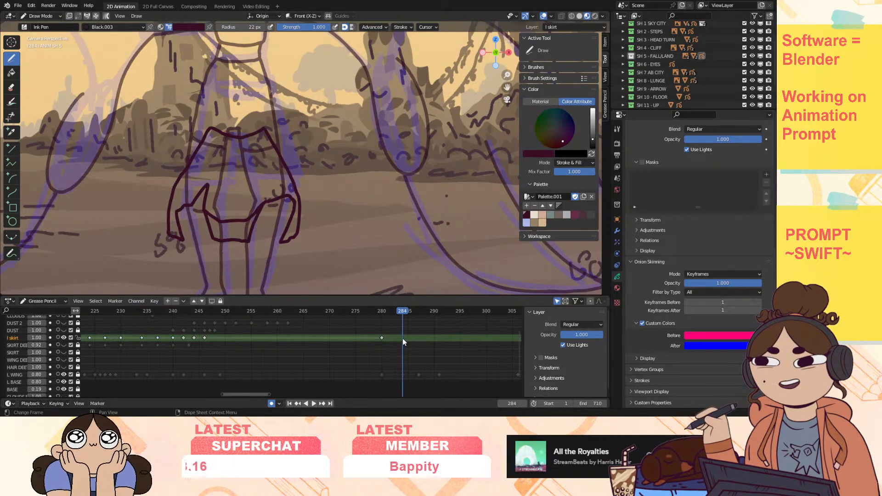
right_click(403, 341)
left_click(404, 336)
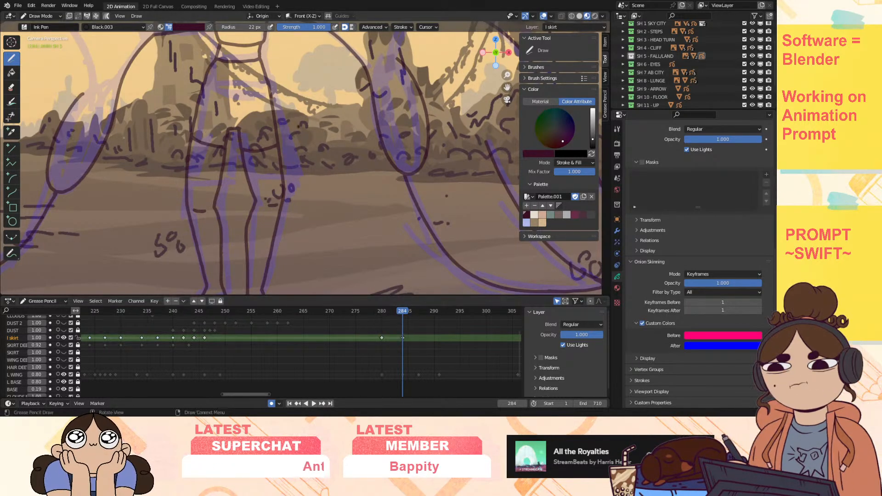
Step: Ink the skirt's waistline and sides at frame 284, and add fold lines inside the skirt at frame 280
left_click_drag(215, 58, 253, 60)
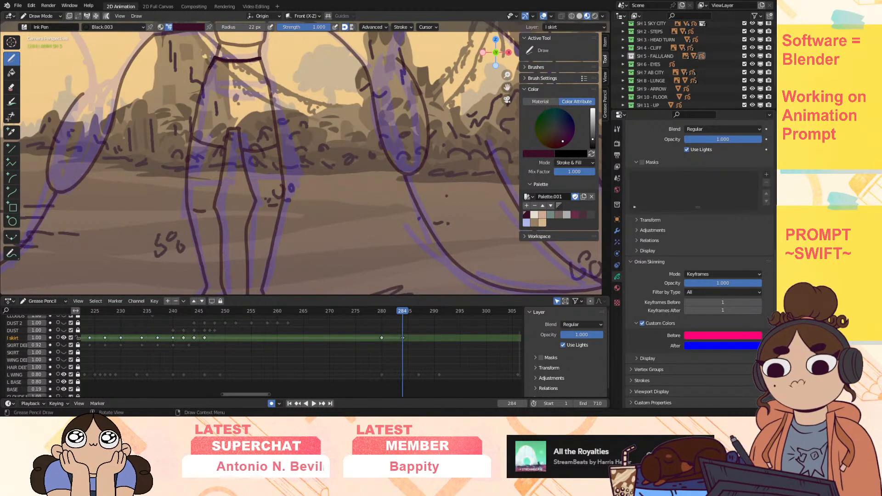
left_click_drag(199, 92, 187, 134)
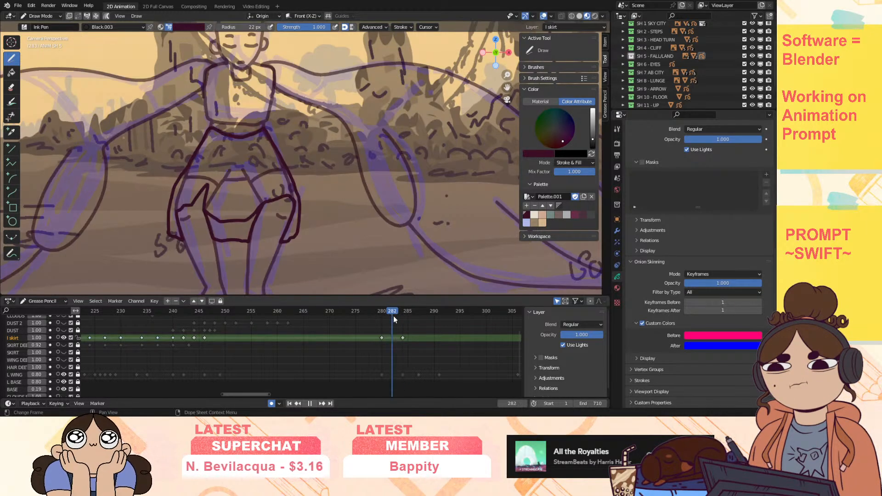
mouse_move(393, 316)
left_mouse_down()
mouse_move(376, 321)
mouse_move(381, 326)
left_mouse_up()
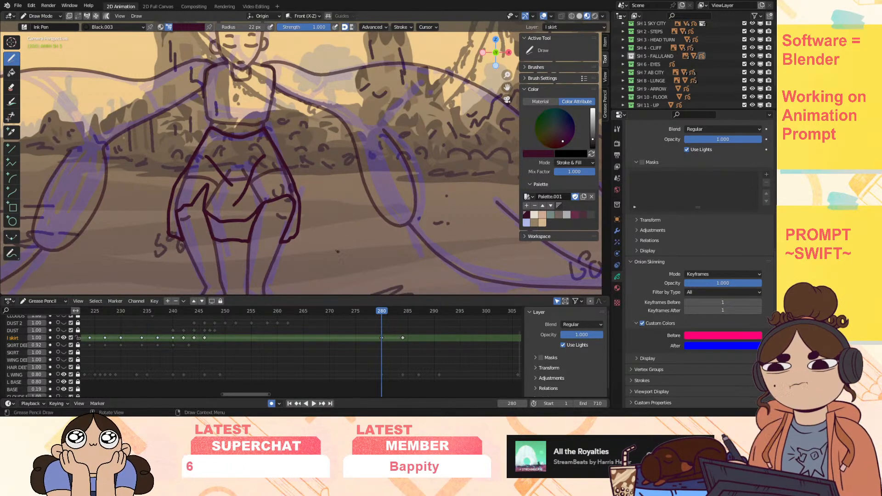
left_click_drag(379, 317, 405, 311)
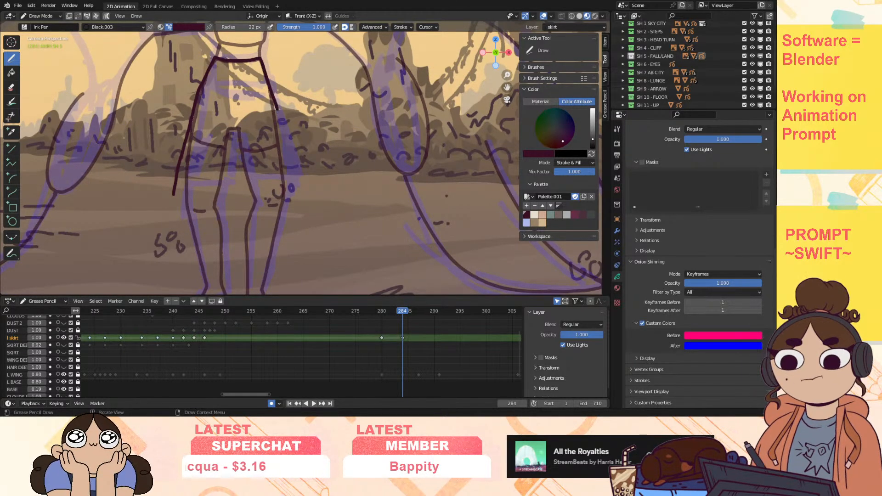
Step: Preview the animation from the start, and compare the skirt drawings at frames 280 and 284
mouse_move(507, 74)
left_mouse_down()
mouse_move(479, 232)
mouse_move(484, 138)
mouse_move(562, 89)
mouse_move(547, 81)
mouse_move(526, 101)
mouse_move(514, 99)
mouse_move(553, 30)
left_mouse_up()
left_click_drag(507, 75, 510, 69)
left_click_drag(508, 86, 493, 65)
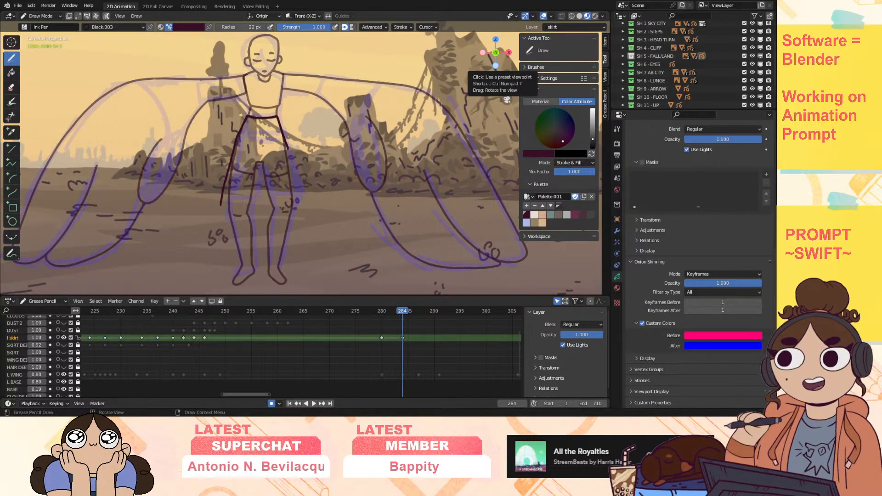
key("shift+Left")
key("space")
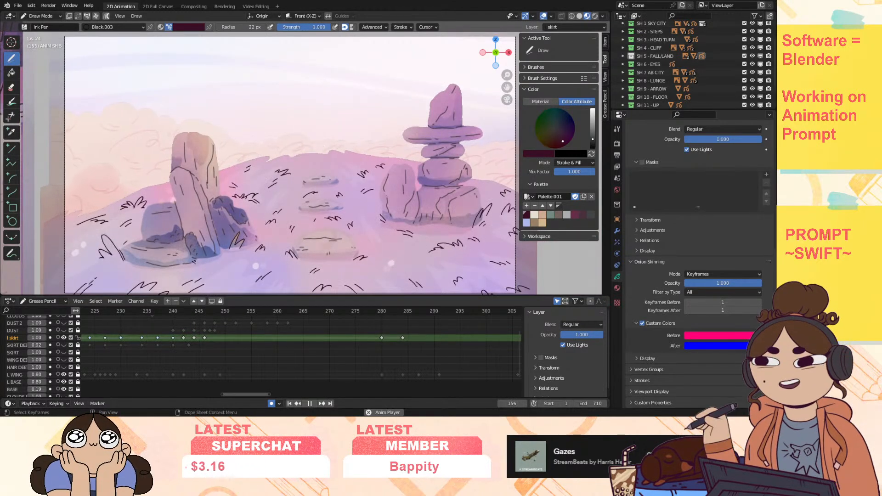
mouse_move(303, 311)
left_mouse_down()
mouse_move(460, 316)
mouse_move(392, 338)
left_mouse_up()
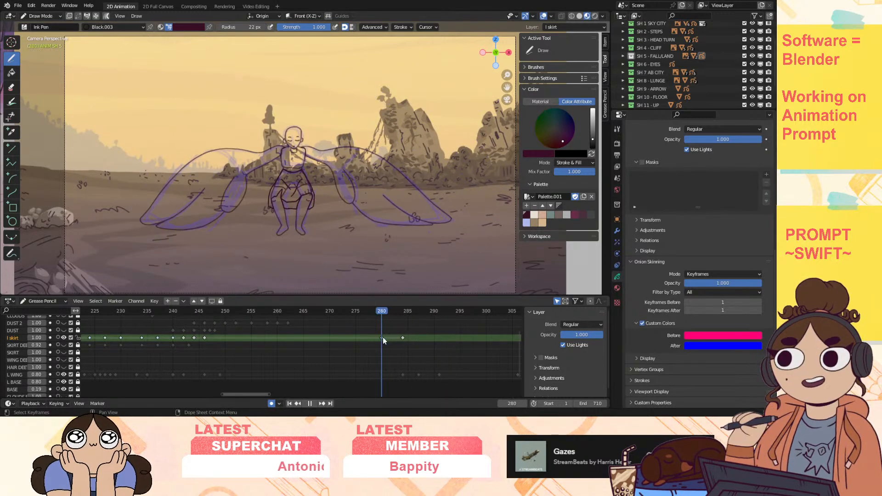
mouse_move(508, 75)
left_mouse_down()
mouse_move(516, 61)
mouse_move(478, 46)
left_mouse_up()
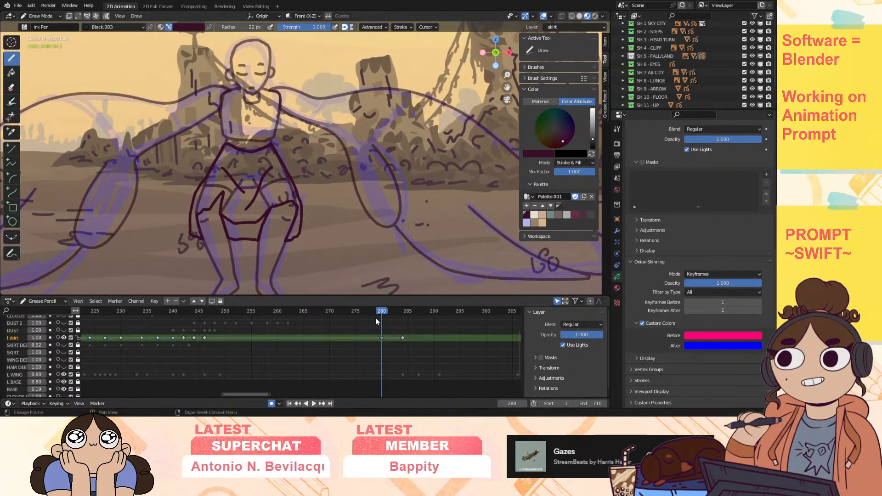
key("space")
left_click_drag(401, 315, 382, 314)
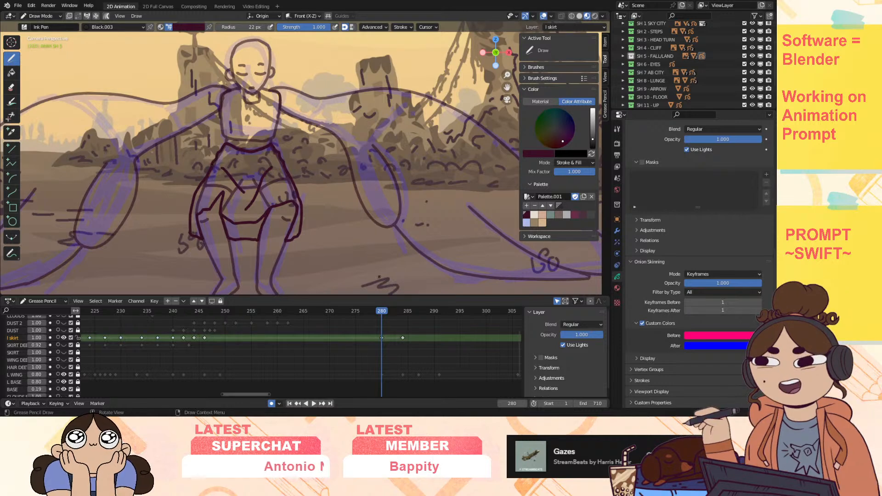
left_click_drag(380, 316, 411, 314)
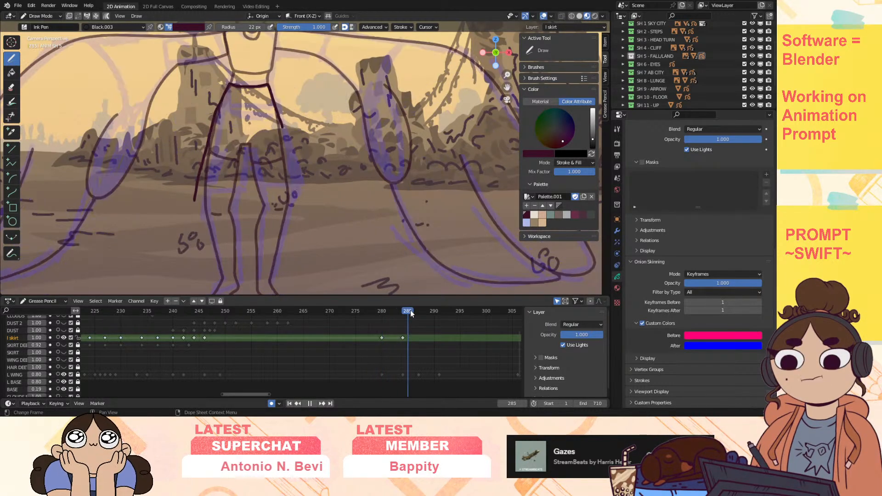
key("space")
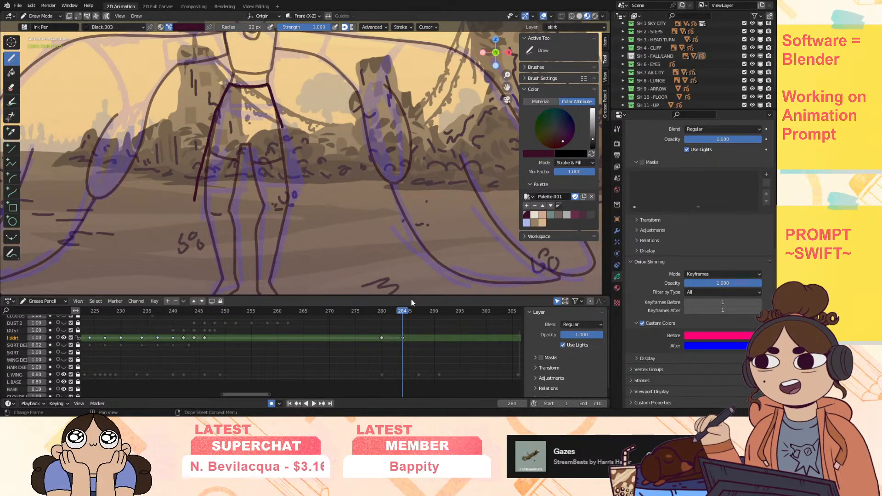
Step: Finish the frame 284 skirt by inking its wavy hem and closing the right side
left_click_drag(195, 201, 204, 205)
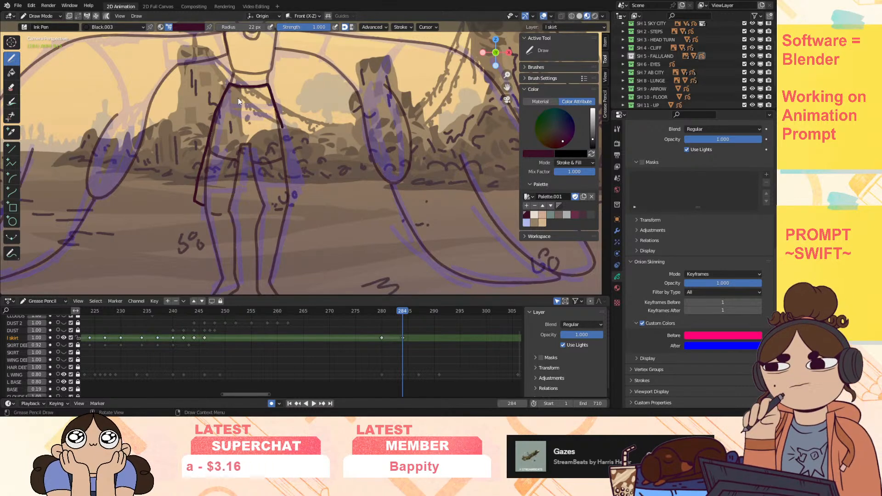
left_click_drag(218, 205, 284, 193)
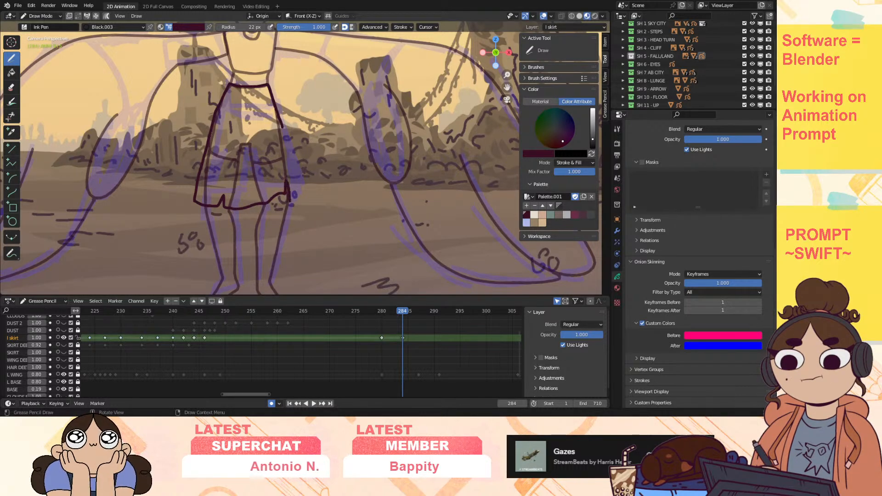
left_click_drag(296, 187, 298, 200)
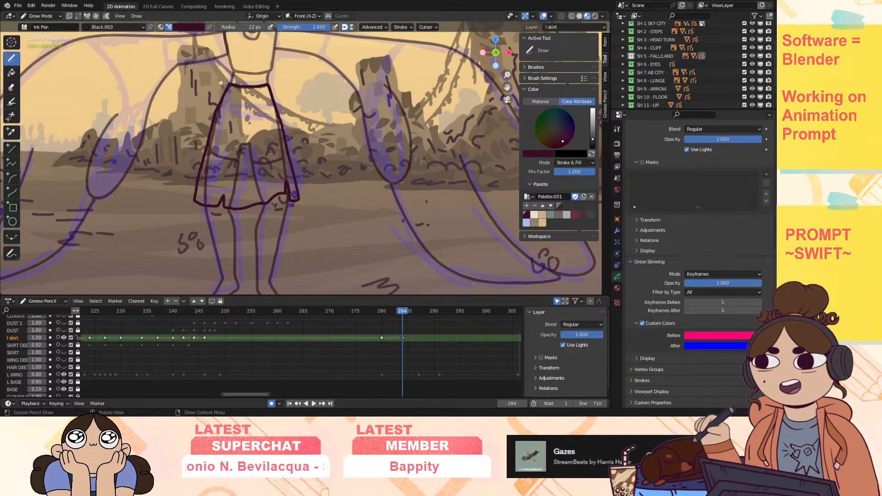
Step: Check the motion from frame 280 onward and insert a keyframe on the l skirt layer at frame 287
key("space")
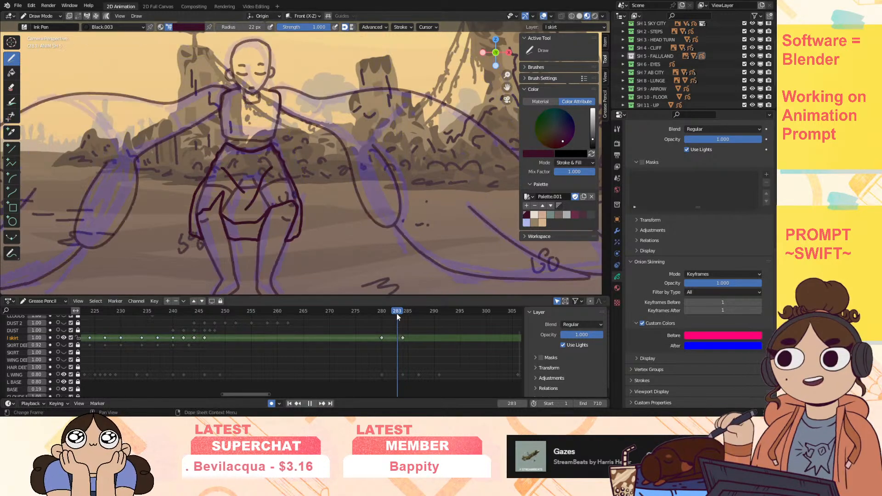
left_click_drag(404, 312, 423, 314)
key("space")
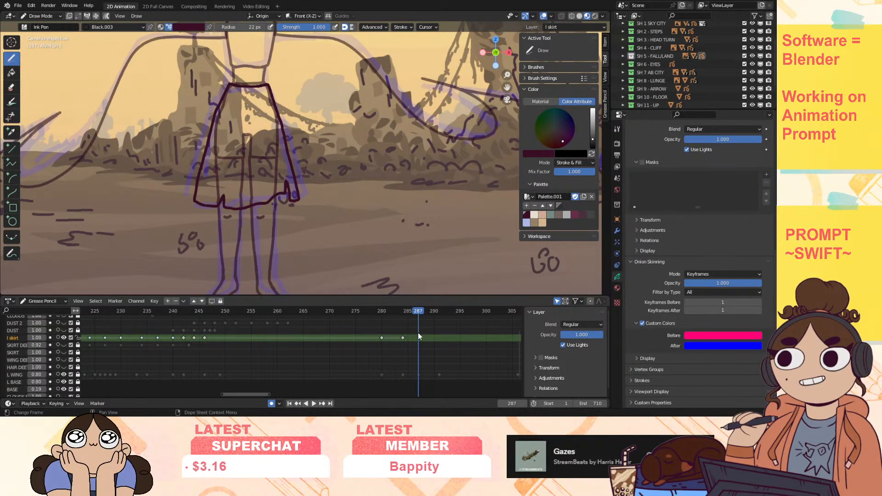
key("i")
left_click(420, 339)
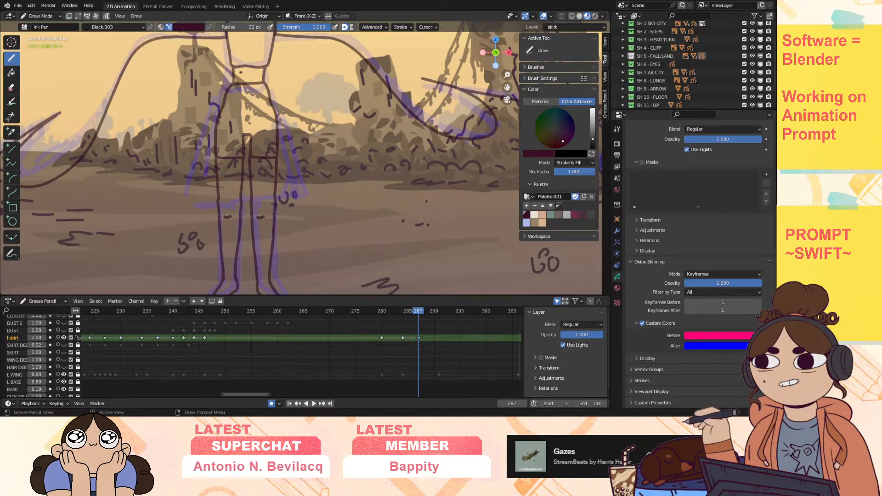
Step: Ink the standing character's skirt at frame 287 with its sides, corner folds and a wavy hem above the knees
left_click_drag(419, 312, 418, 311)
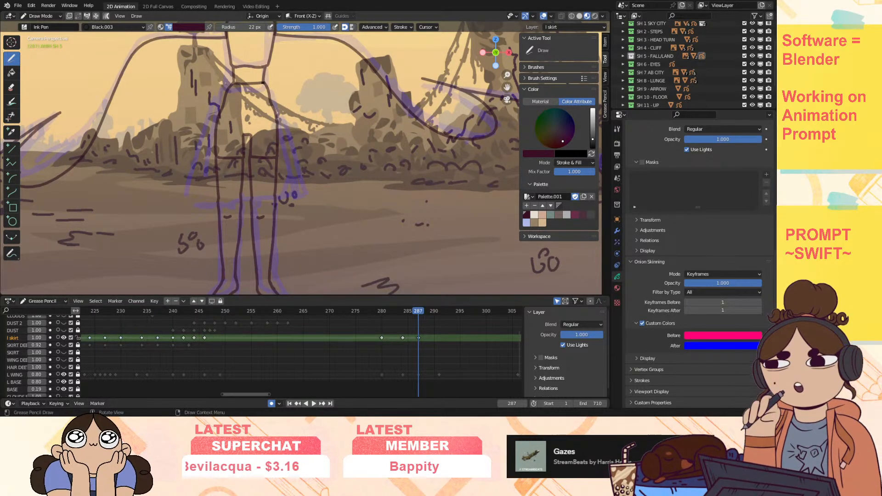
left_click_drag(264, 83, 272, 94)
mouse_move(293, 152)
left_mouse_down()
mouse_move(301, 198)
mouse_move(294, 189)
left_mouse_up()
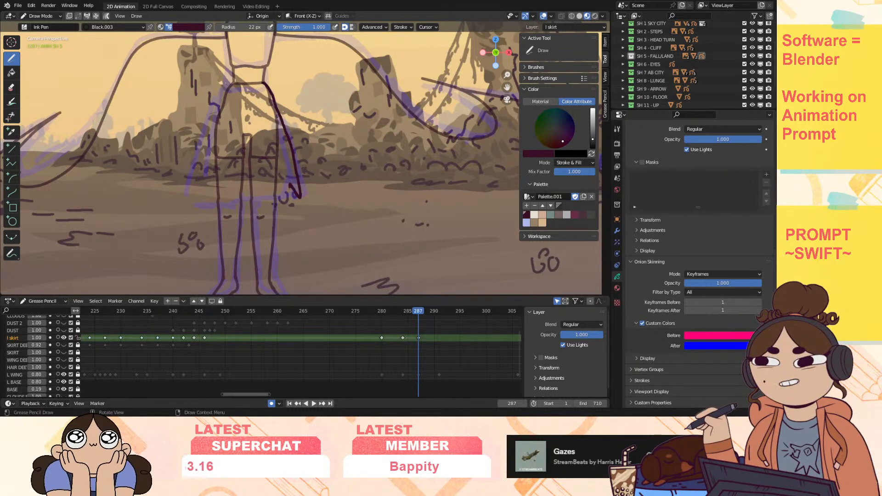
mouse_move(217, 107)
left_mouse_down()
mouse_move(193, 204)
mouse_move(218, 201)
left_mouse_up()
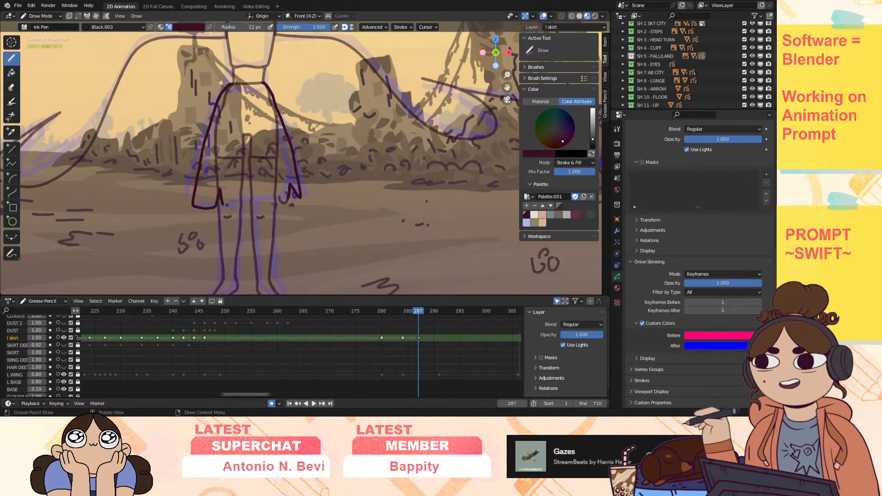
left_click_drag(243, 201, 285, 198)
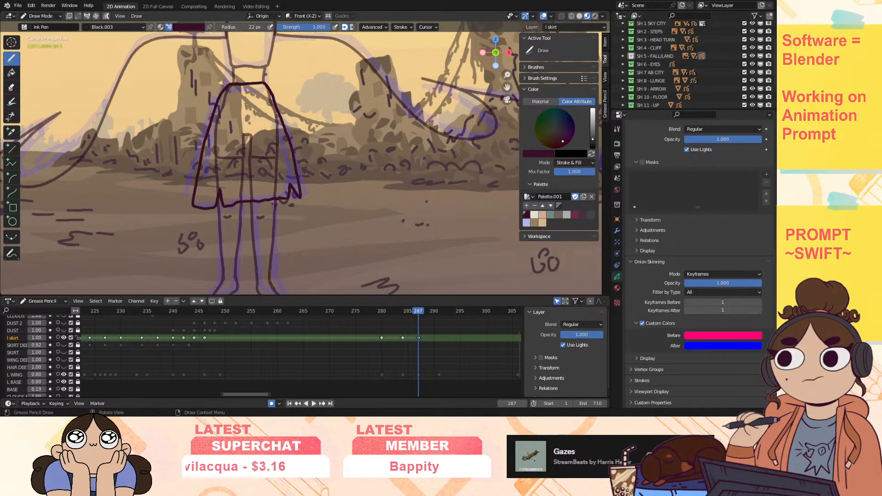
Step: Preview the frames after the character stands up, toward the SH 6 - EYES marker, and return to frame 287
key("space")
left_click_drag(478, 314, 454, 323)
left_click_drag(507, 75, 473, 124)
left_click_drag(255, 395, 278, 395)
mouse_move(251, 315)
left_mouse_down()
mouse_move(300, 318)
mouse_move(198, 345)
mouse_move(237, 341)
mouse_move(197, 366)
mouse_move(219, 363)
left_mouse_up()
key("Escape")
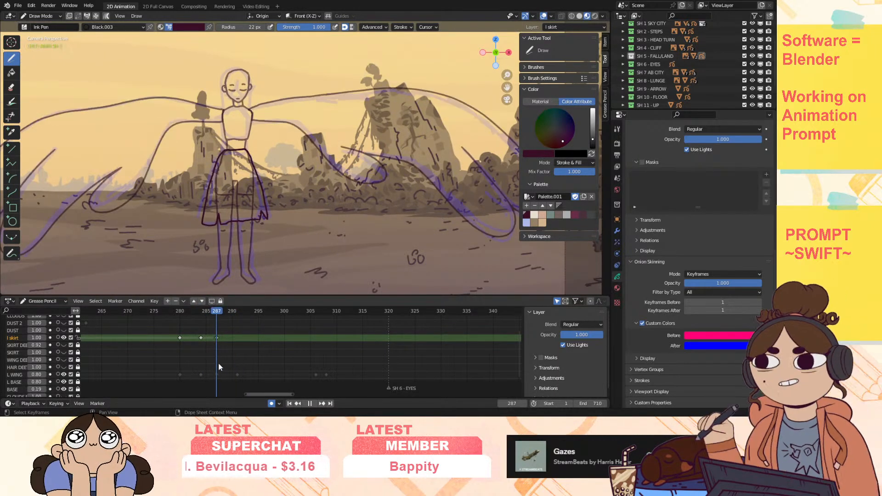
Step: Switch to Sculpt Mode and nudge the sides of the frame 287 skirt with the Push brush
left_click(41, 16)
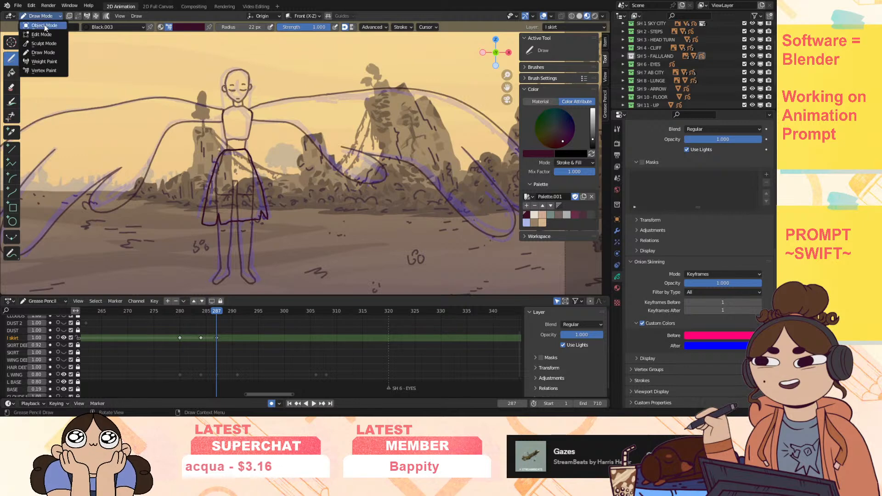
left_click(36, 46)
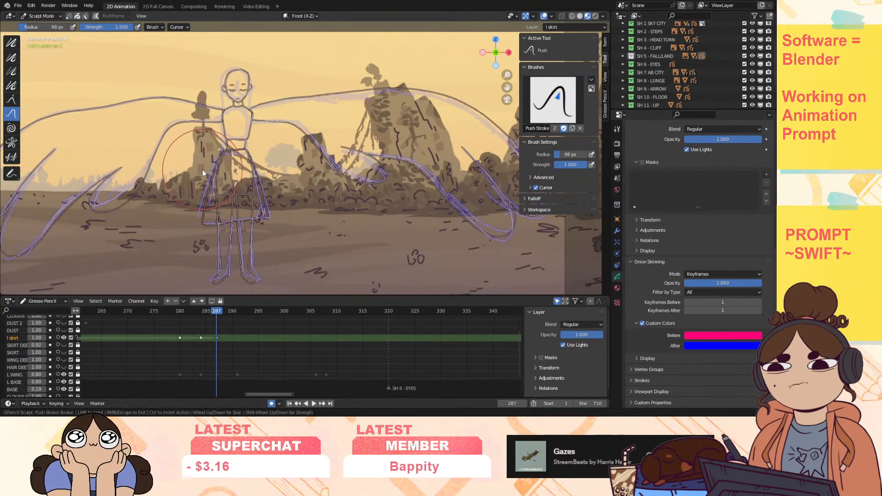
mouse_move(205, 162)
left_mouse_down()
mouse_move(282, 170)
mouse_move(283, 222)
left_mouse_up()
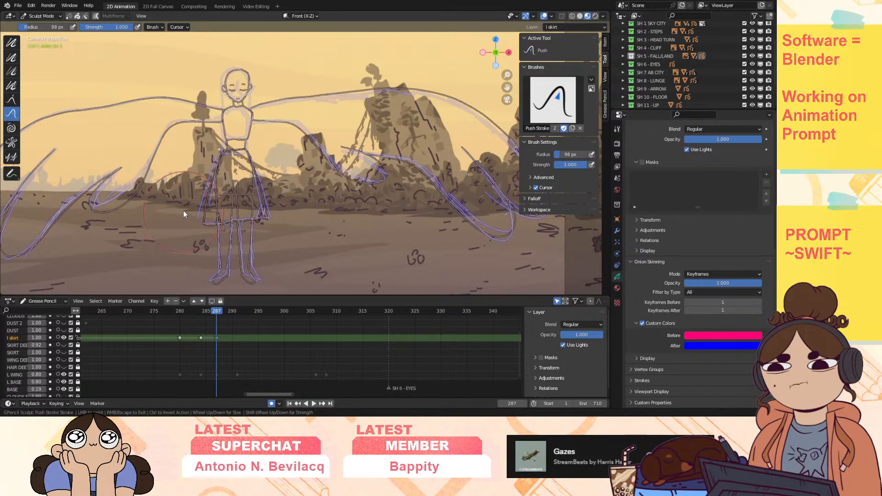
Step: Preview the standing character's skirt and wing motion between frames 287 and 313
key("space")
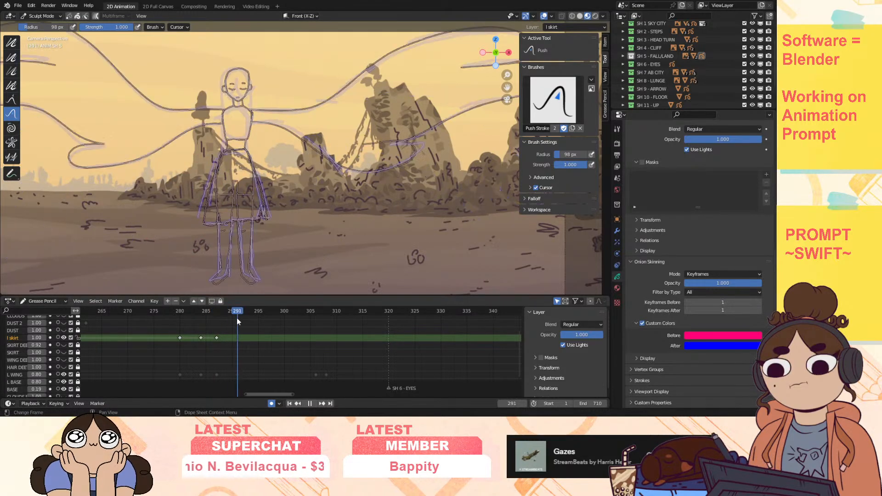
mouse_move(382, 315)
left_mouse_down()
mouse_move(390, 317)
mouse_move(304, 337)
mouse_move(346, 332)
mouse_move(311, 345)
mouse_move(281, 339)
mouse_move(216, 353)
mouse_move(248, 357)
left_mouse_up()
mouse_move(300, 346)
left_mouse_down()
mouse_move(200, 370)
mouse_move(329, 349)
mouse_move(208, 363)
mouse_move(242, 363)
left_mouse_up()
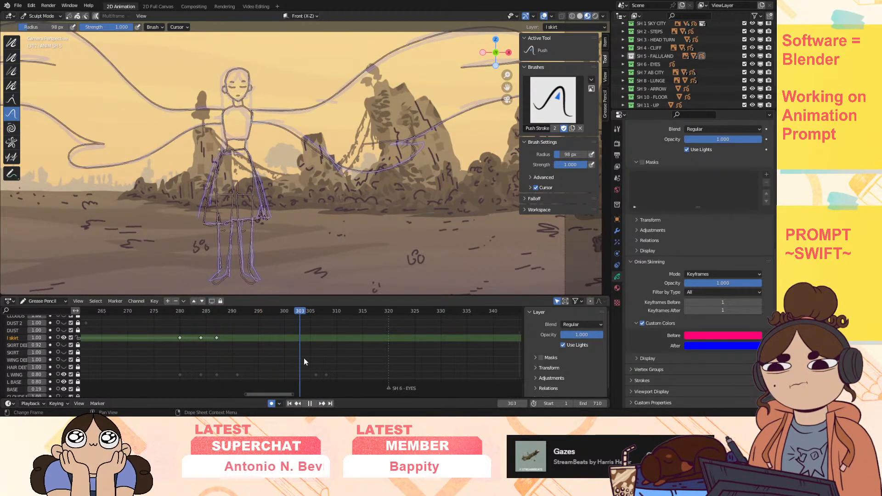
left_click_drag(301, 362, 340, 356)
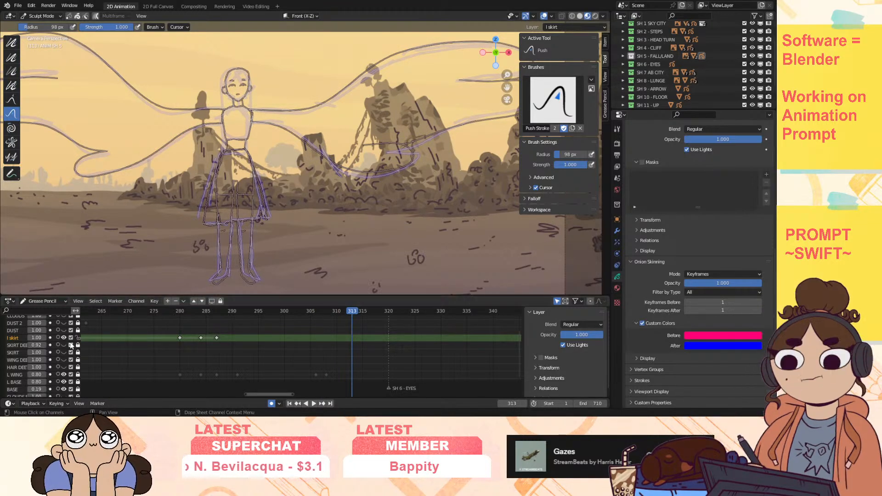
Step: Make the hidden effect layers from F3 down to DUST visible again
scroll(64, 361, "down", 2)
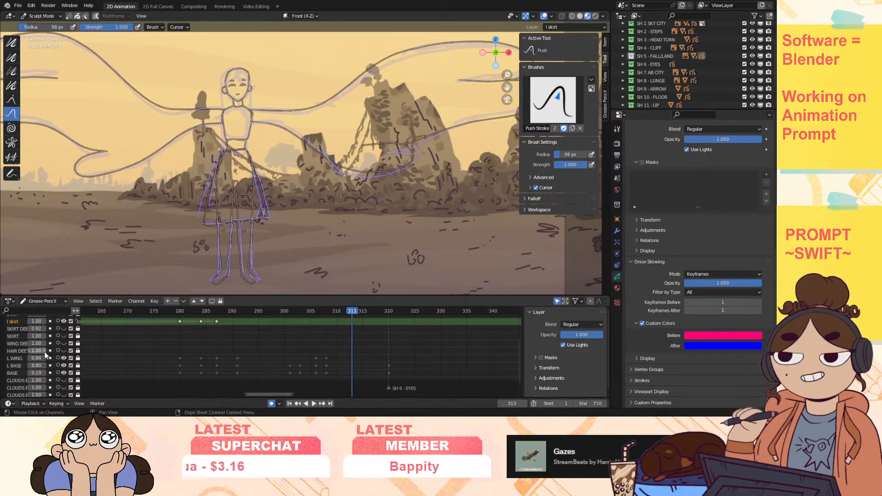
scroll(61, 363, "up", 7)
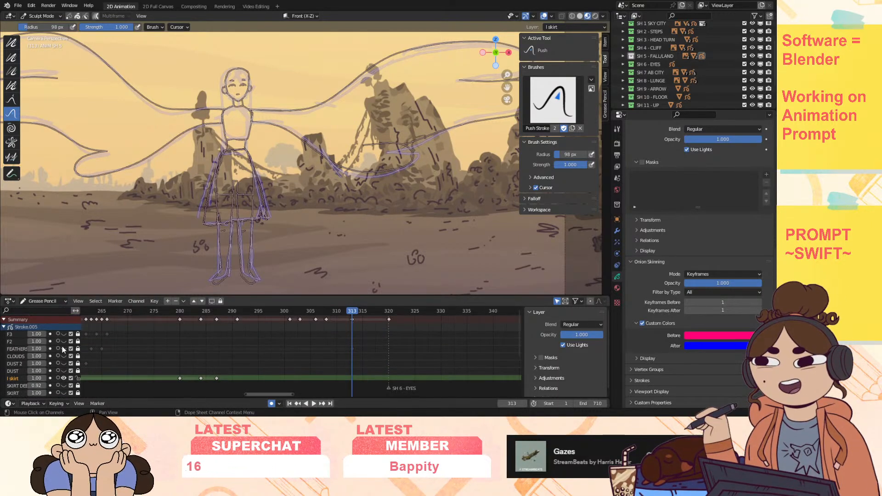
left_click_drag(65, 335, 69, 362)
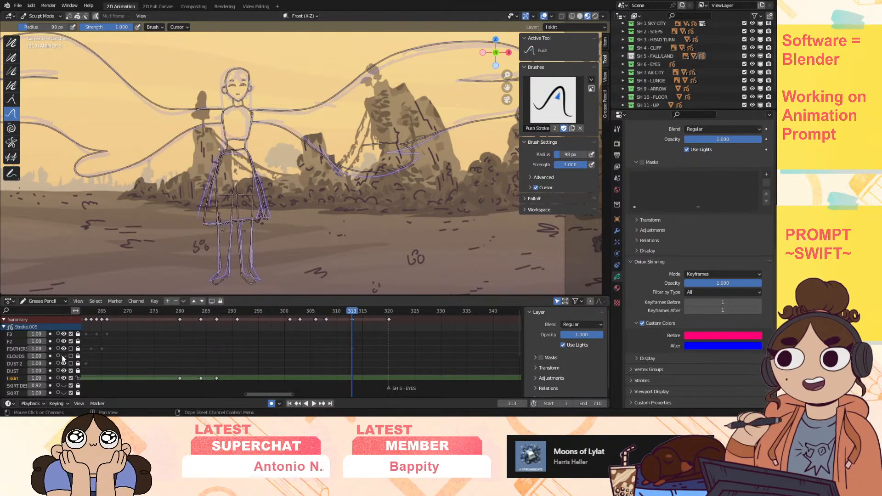
Step: Review the shot 5 motion from frame 241 to 288 and play the whole animation from frame 1
left_click_drag(343, 311, 109, 364)
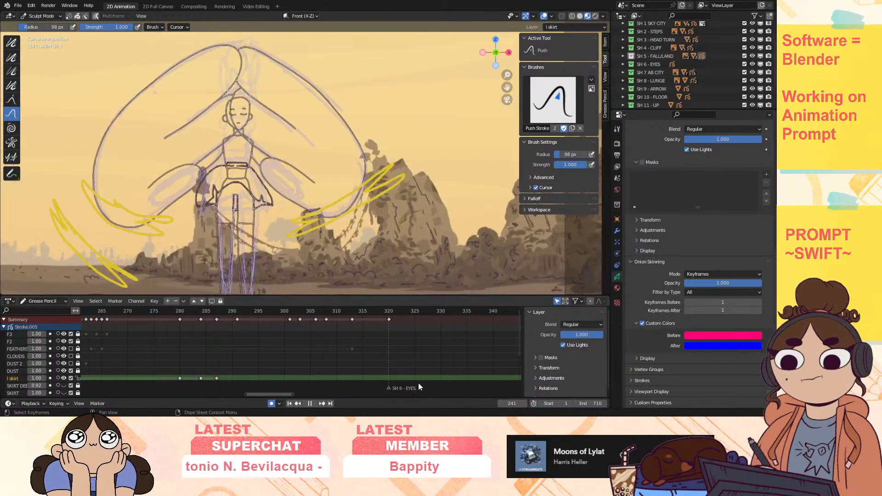
left_click_drag(454, 381, 107, 385)
left_click_drag(167, 384, 225, 382)
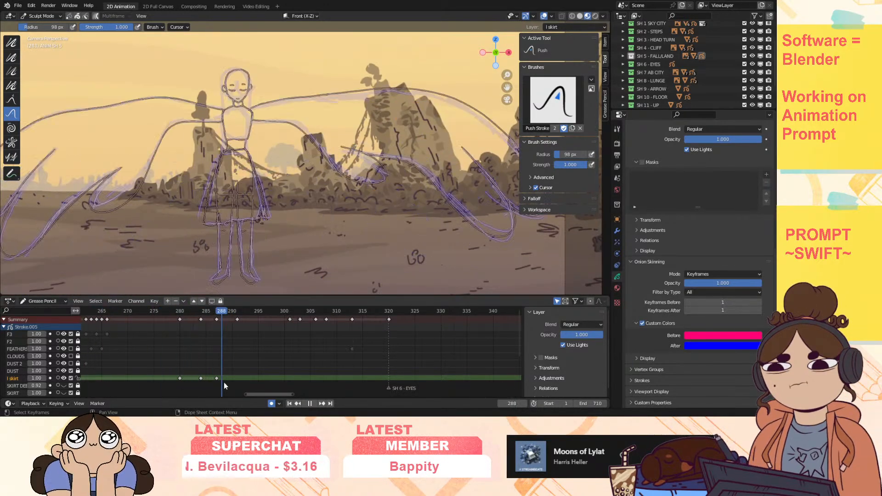
scroll(373, 179, "down", 3)
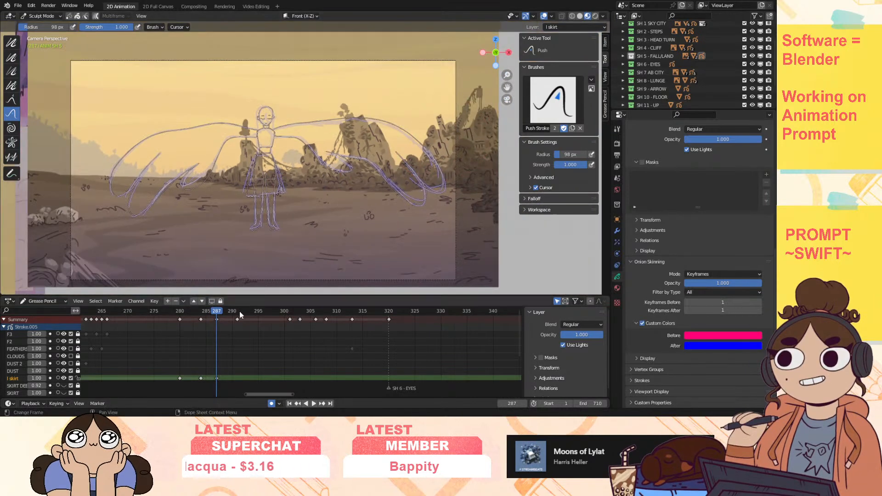
left_click(292, 404)
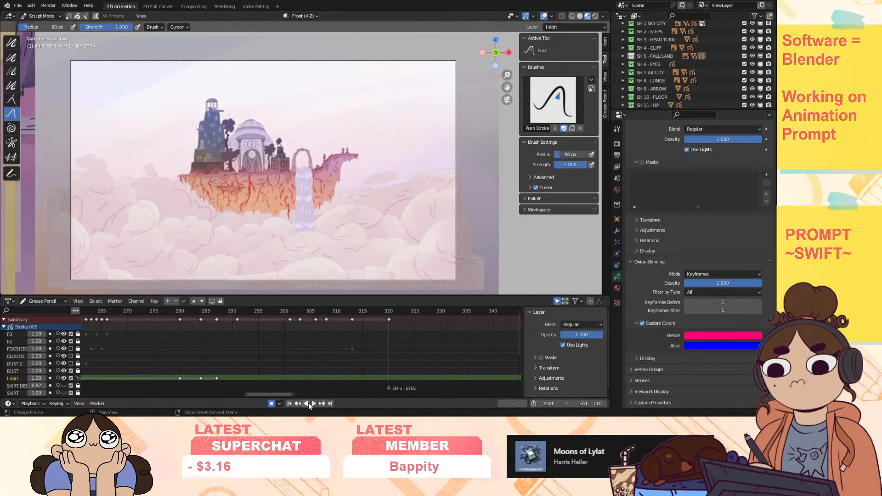
left_click(313, 404)
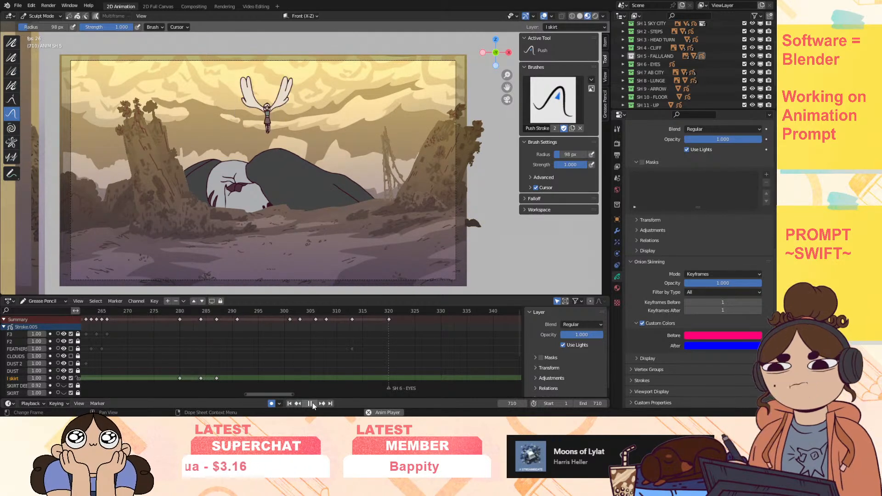
Step: Return to Draw Mode and go to frame 173 at the SH 5 - FALL/LAND marker
left_click_drag(123, 311, 264, 330)
left_click(47, 18)
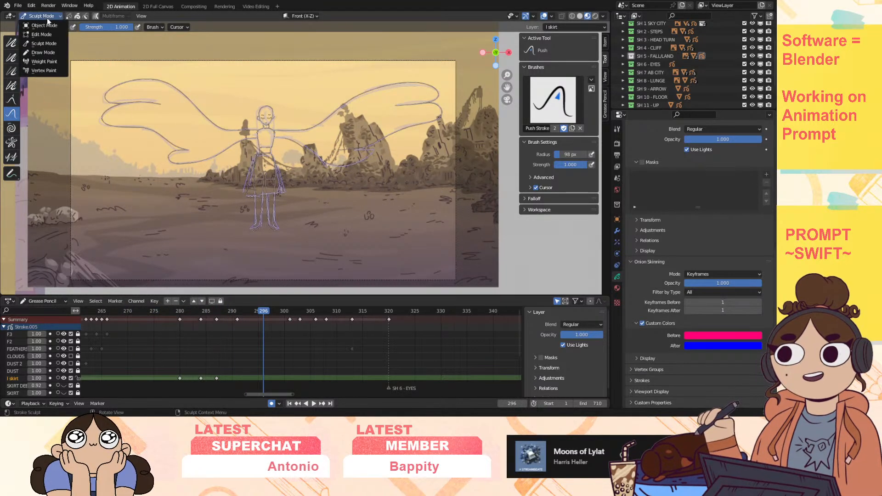
left_click(46, 51)
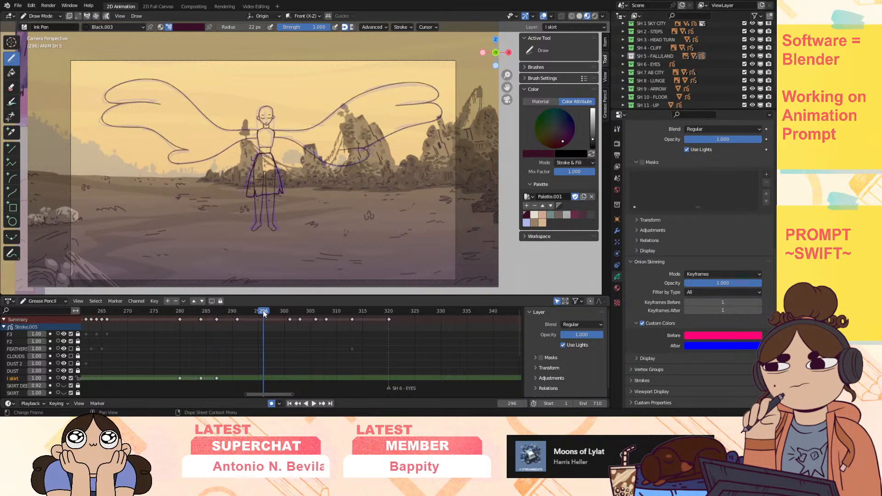
key("space")
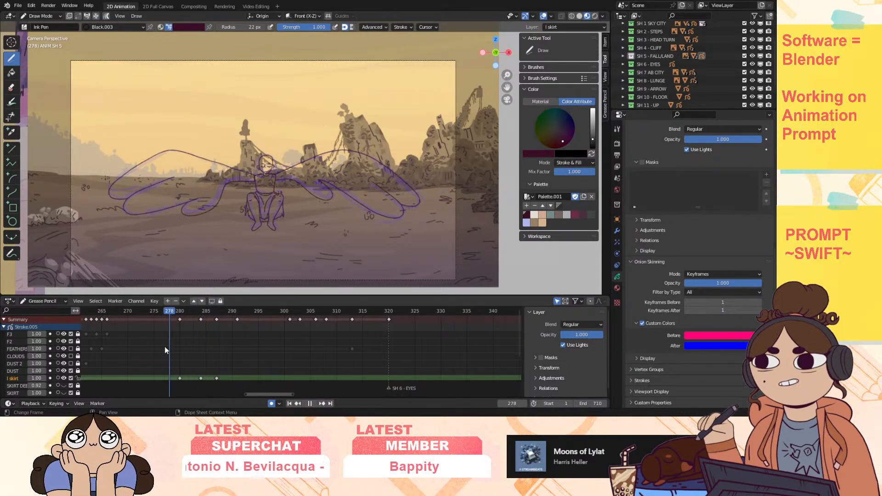
left_click_drag(281, 394, 219, 401)
left_click(142, 311)
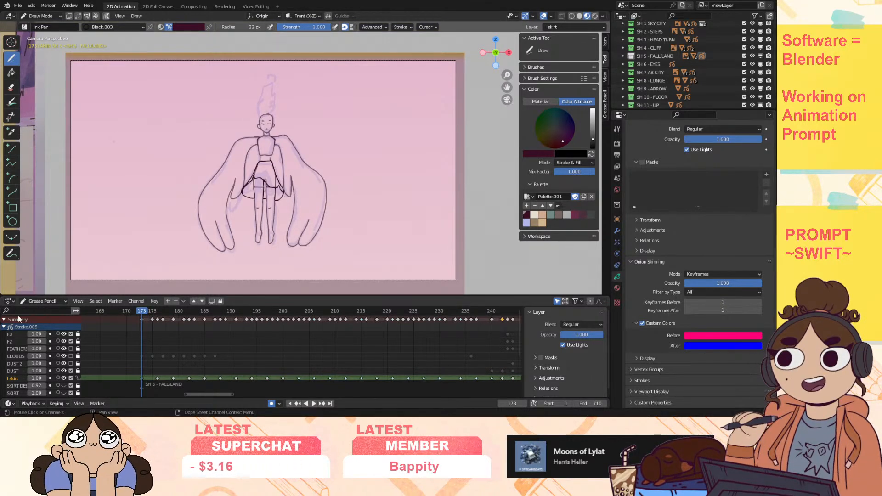
Step: Examine the falling character's skirt closely from frame 173 to 203, checking how its waistline fits the body
scroll(23, 349, "down", 5)
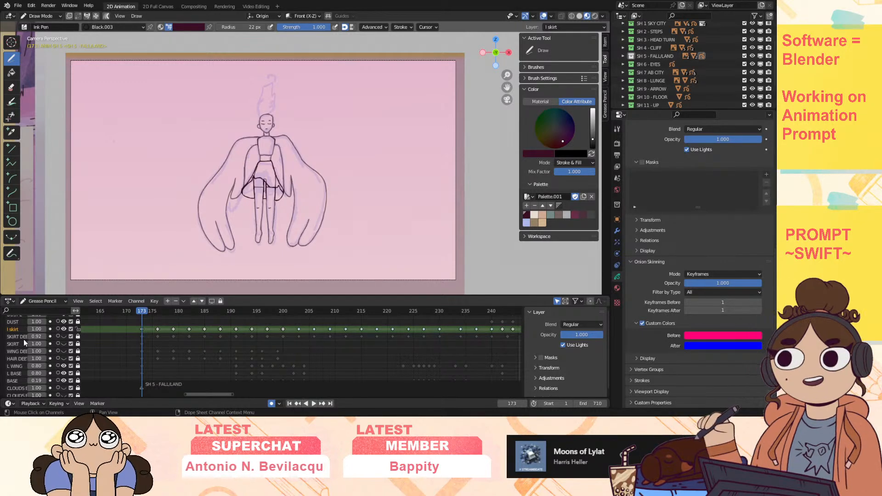
key("space")
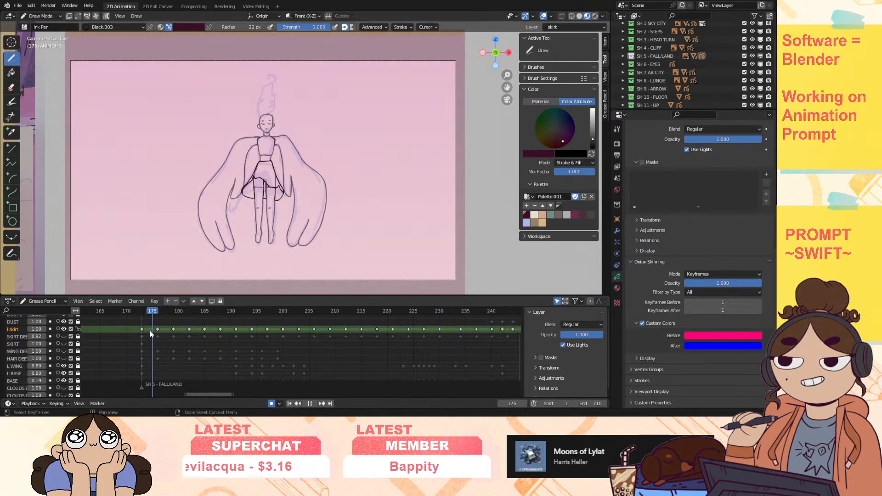
key("space")
scroll(301, 155, "up", 5)
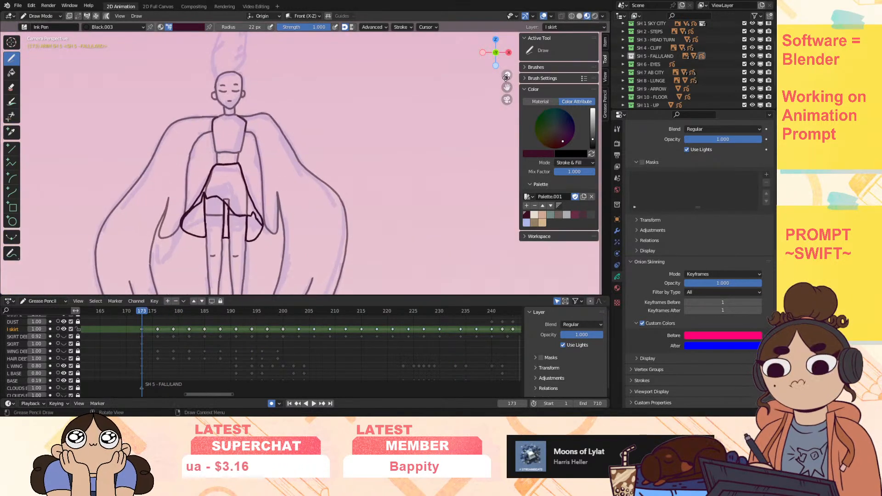
mouse_move(508, 87)
left_mouse_down()
mouse_move(555, 46)
mouse_move(509, 46)
mouse_move(515, 83)
left_mouse_up()
key("space")
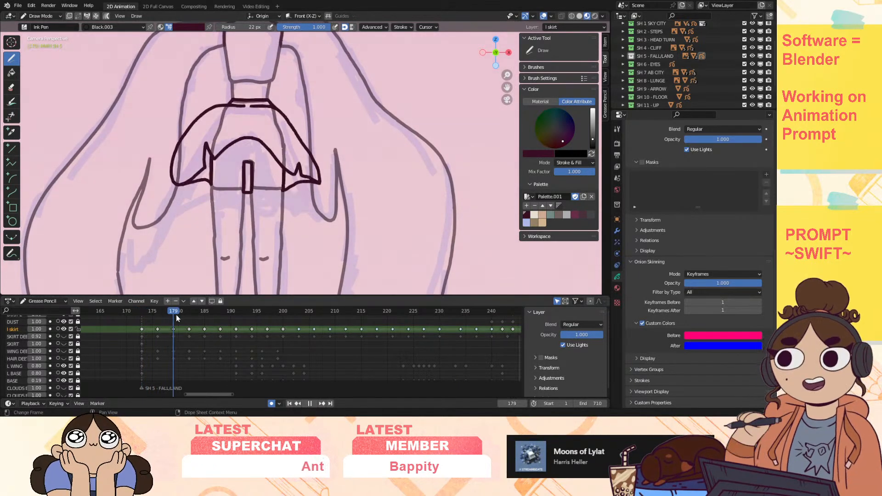
mouse_move(197, 316)
left_mouse_down()
mouse_move(234, 319)
mouse_move(225, 321)
left_mouse_up()
key("space")
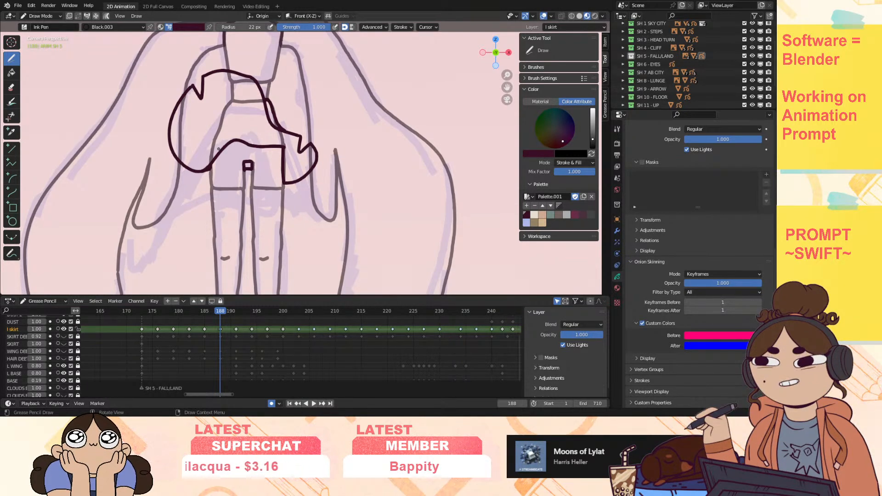
key("space")
left_click_drag(220, 315, 206, 312)
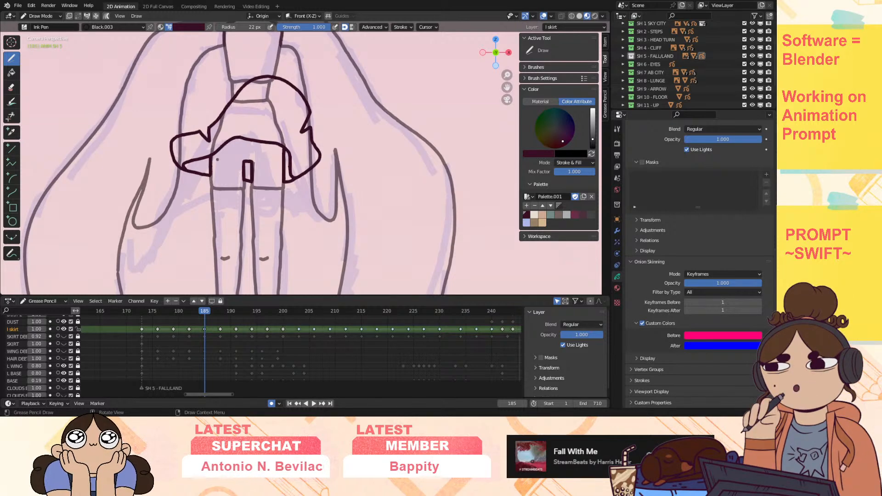
left_click_drag(221, 395, 224, 395)
mouse_move(174, 311)
left_mouse_down()
mouse_move(295, 323)
mouse_move(252, 338)
mouse_move(261, 334)
left_mouse_up()
left_click(265, 311)
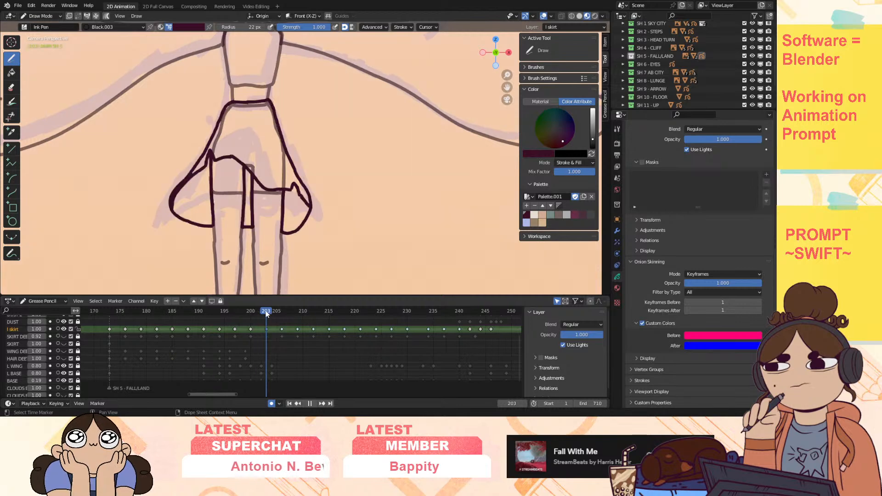
Step: In Edit Mode, select the whole skirt drawing at frame 203 and move it slightly down to meet the waist
left_click(40, 16)
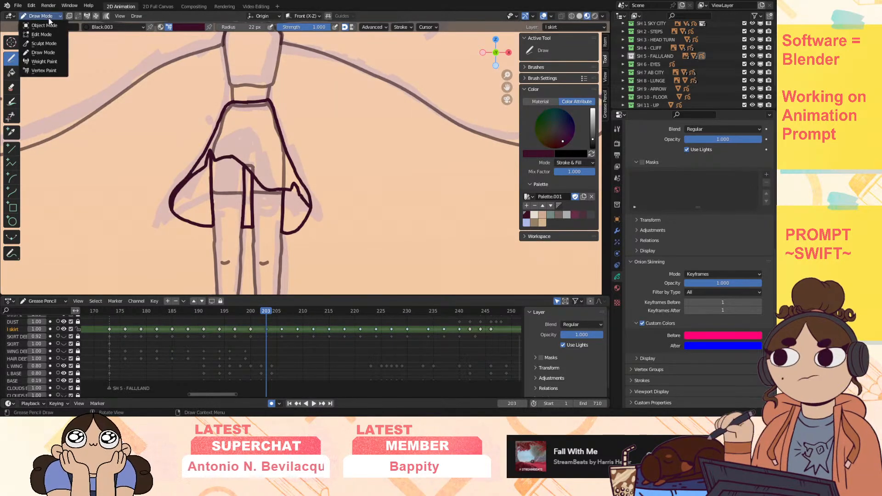
left_click(51, 31)
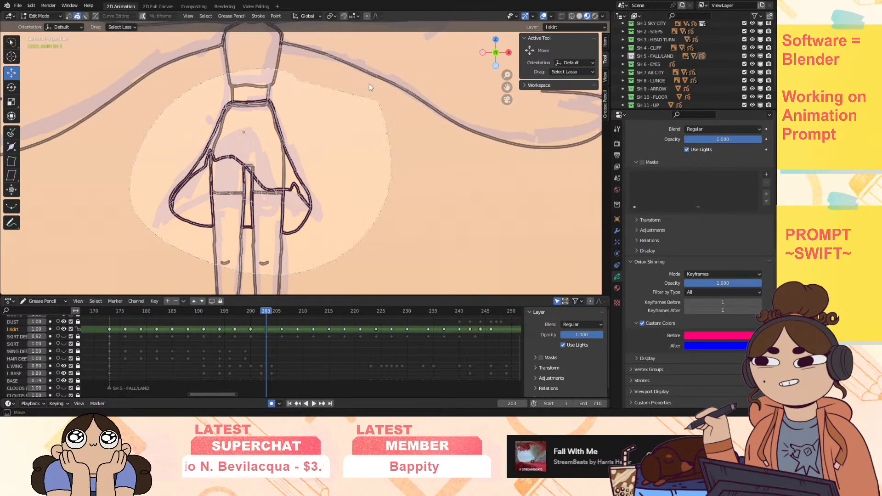
key("a")
left_click_drag(241, 148, 241, 152)
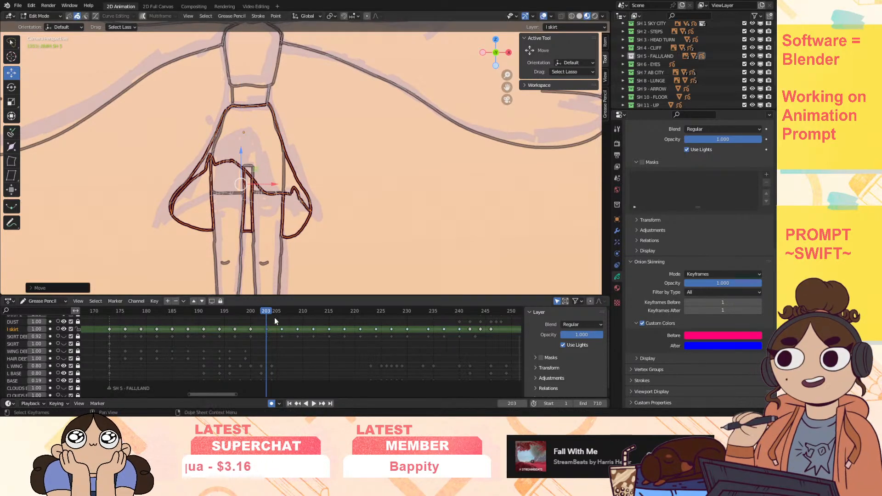
Step: Select the skirt drawings at frames 206 and 209 and move each straight down to the character's waist
key("space")
key("a")
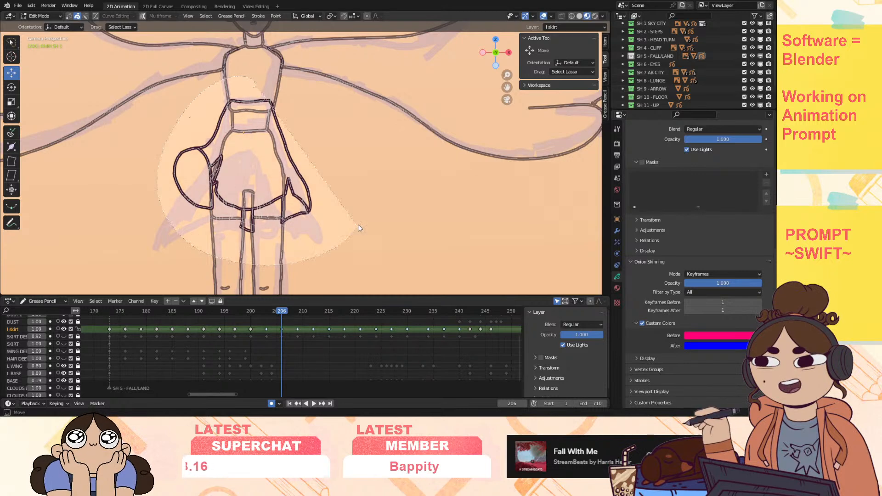
left_click_drag(244, 140, 244, 174)
left_click(299, 311)
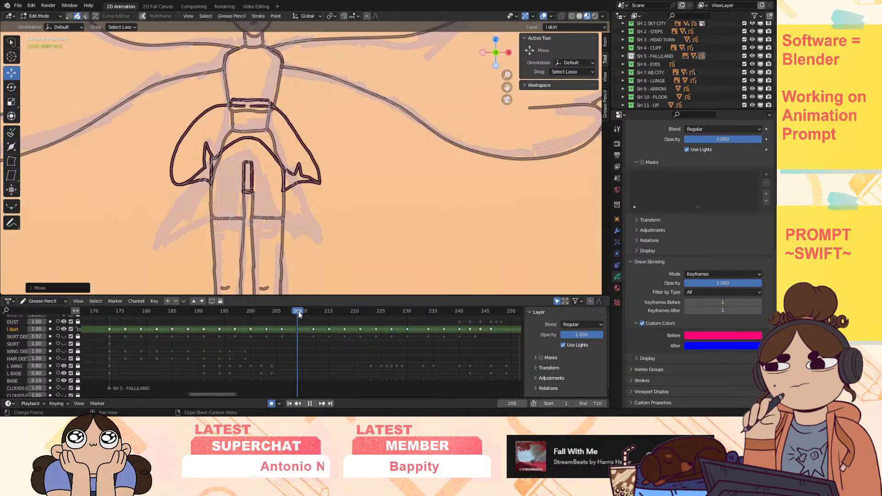
mouse_move(294, 82)
left_mouse_down()
mouse_move(238, 276)
mouse_move(266, 81)
left_mouse_up()
left_click_drag(246, 119, 250, 148)
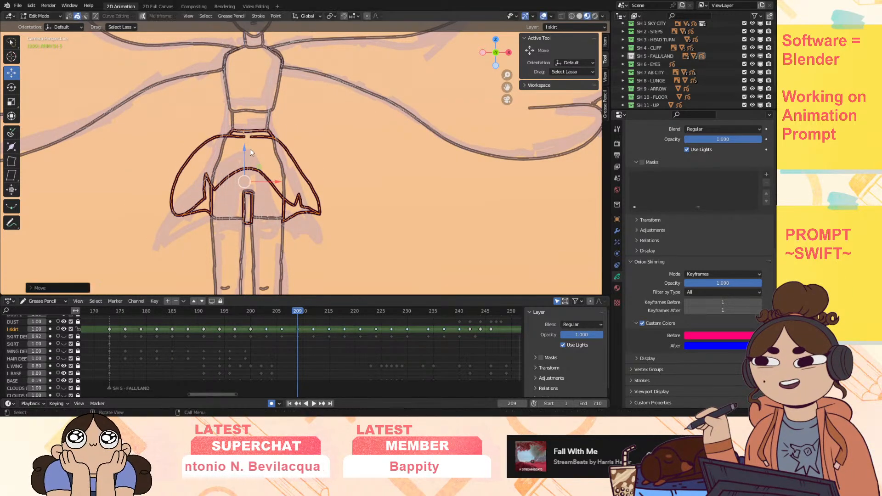
Step: Select the skirt drawings at frames 212 and 215 and move each straight down to match the lowered body
left_click(315, 311)
mouse_move(364, 164)
left_mouse_down()
mouse_move(138, 138)
mouse_move(363, 165)
left_mouse_up()
left_click_drag(248, 101, 250, 133)
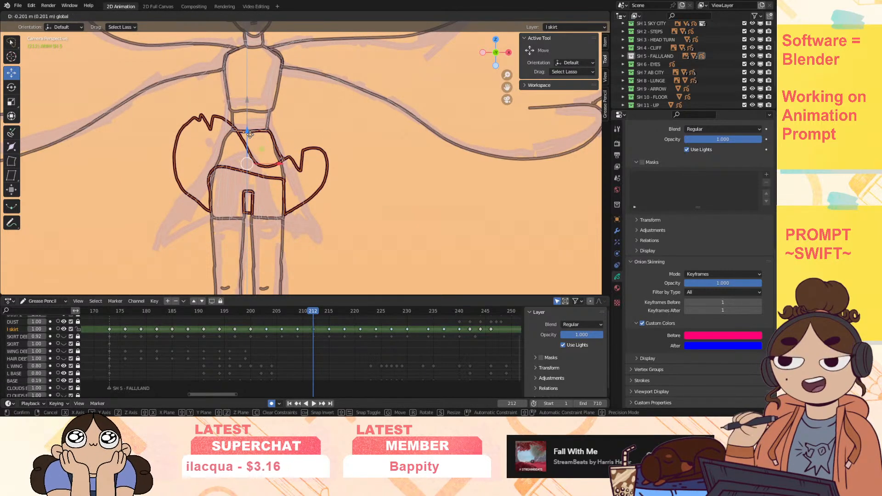
left_click(329, 311)
mouse_move(354, 156)
left_mouse_down()
mouse_move(322, 248)
mouse_move(348, 207)
left_mouse_up()
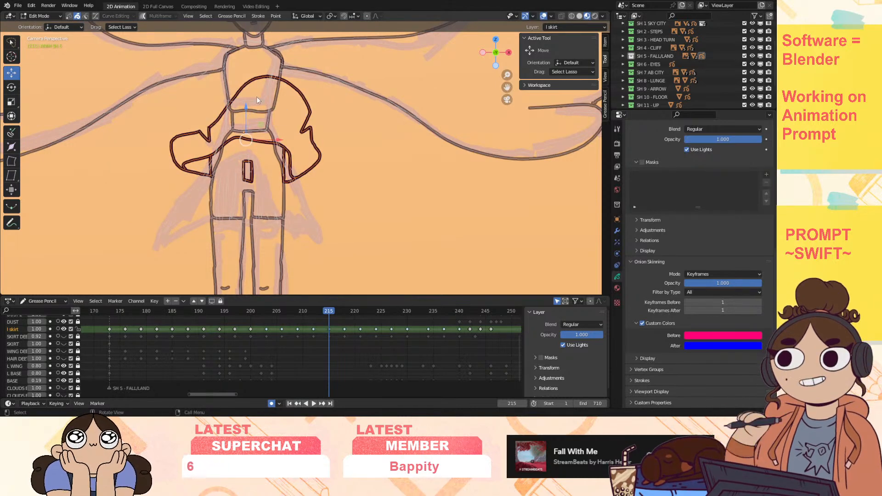
mouse_move(329, 312)
left_mouse_down()
mouse_move(319, 318)
mouse_move(330, 322)
left_mouse_up()
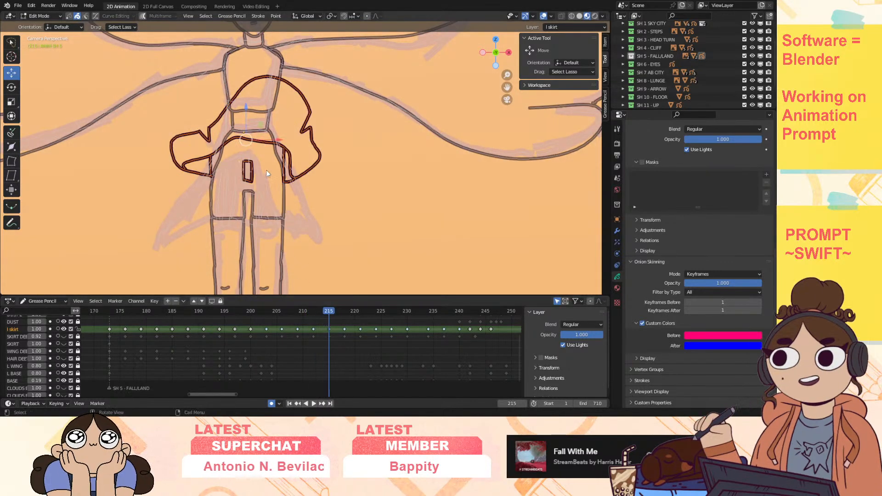
left_click_drag(245, 107, 249, 139)
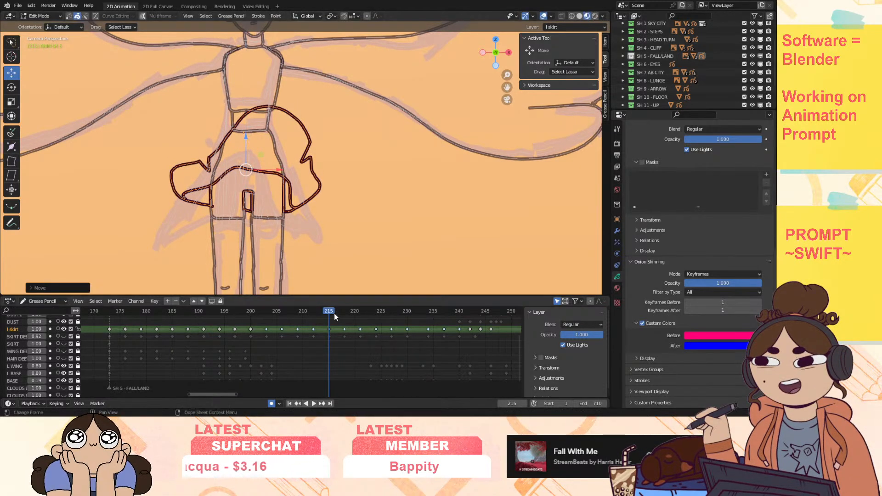
Step: Select the whole skirt drawings at frames 218 and 221 and move each straight down to the character's waist
key("space")
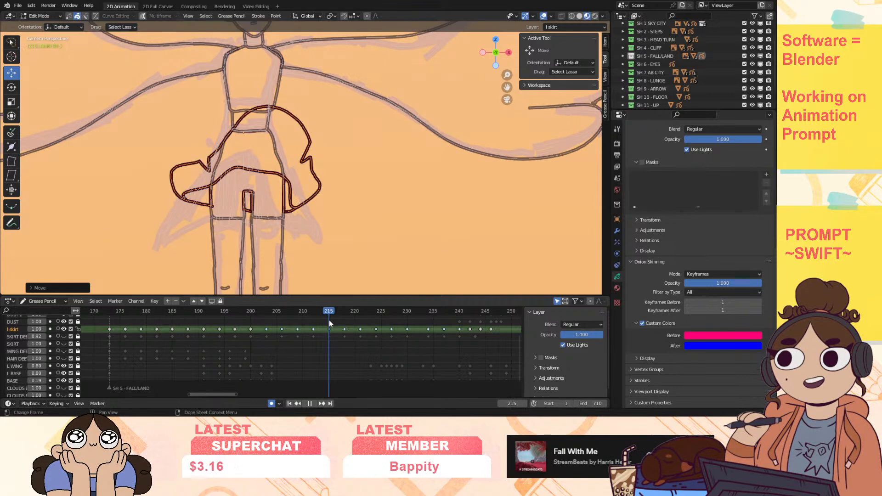
key("space")
mouse_move(162, 207)
left_mouse_down()
mouse_move(295, 50)
mouse_move(286, 49)
left_mouse_up()
left_click_drag(255, 112, 256, 137)
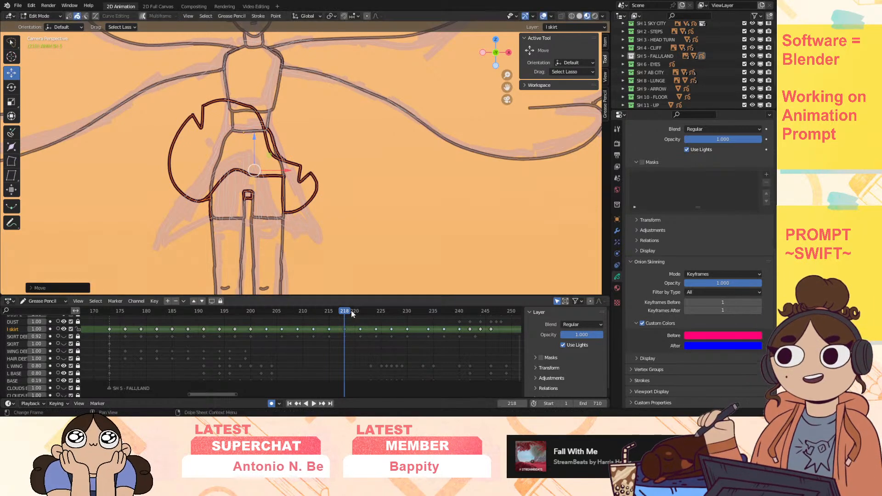
key("space")
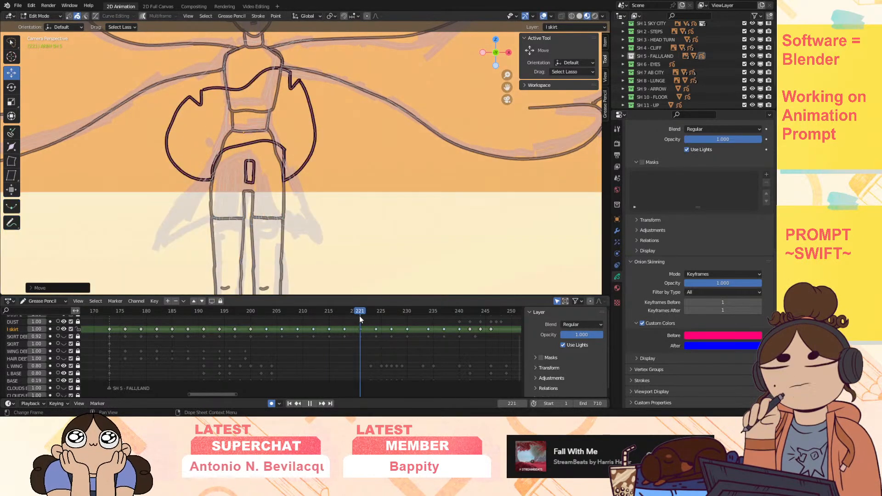
mouse_move(351, 185)
left_mouse_down()
mouse_move(348, 80)
mouse_move(269, 237)
mouse_move(308, 225)
left_mouse_up()
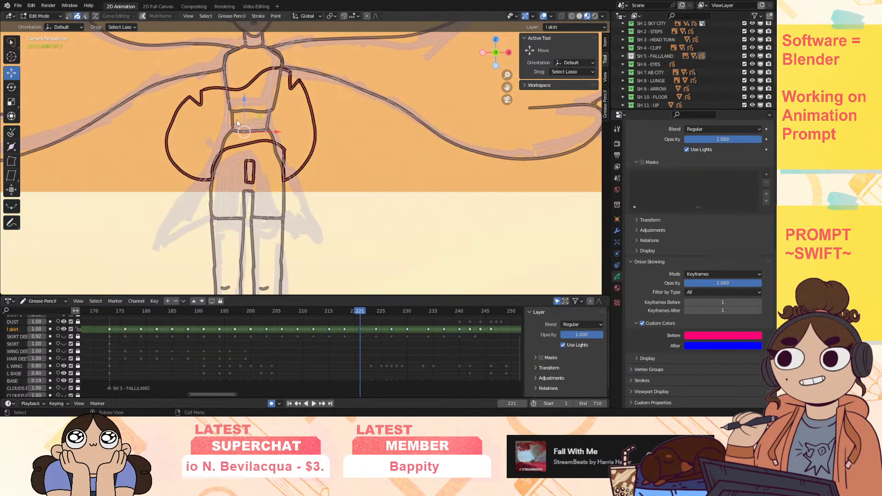
mouse_move(244, 103)
left_mouse_down()
mouse_move(245, 134)
mouse_move(272, 164)
left_mouse_up()
Step: Select the skirt drawings at frames 224 and 227 and move each straight down to meet the waistline
key("Up")
mouse_move(334, 107)
left_mouse_down()
mouse_move(156, 138)
mouse_move(327, 175)
left_mouse_up()
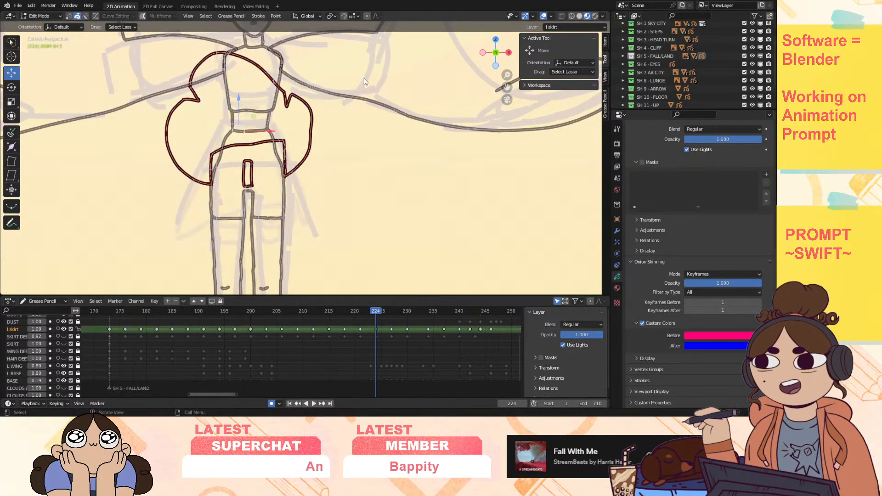
left_click_drag(238, 101, 244, 131)
left_click_drag(391, 313, 392, 314)
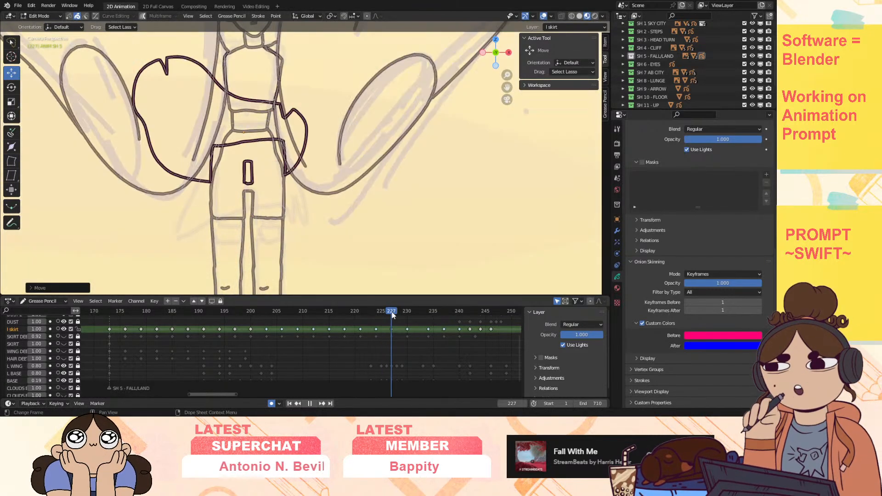
mouse_move(336, 137)
left_mouse_down()
mouse_move(276, 42)
mouse_move(301, 221)
mouse_move(335, 180)
left_mouse_up()
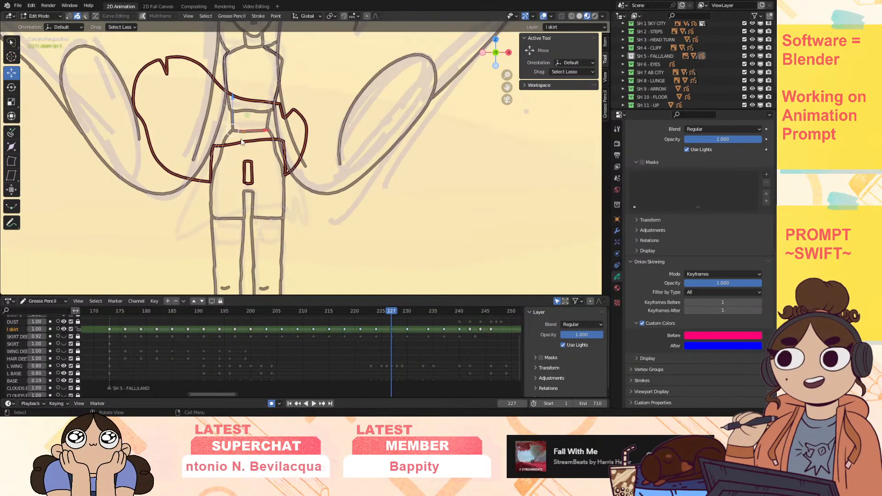
left_click_drag(233, 102, 237, 133)
Step: Select the skirt drawings at frames 230 and 234 and move each straight down so the waistband sits on the body's waist
left_click(407, 311)
mouse_move(374, 162)
left_mouse_down()
mouse_move(370, 136)
mouse_move(223, 275)
mouse_move(416, 216)
left_mouse_up()
left_click_drag(236, 135, 240, 169)
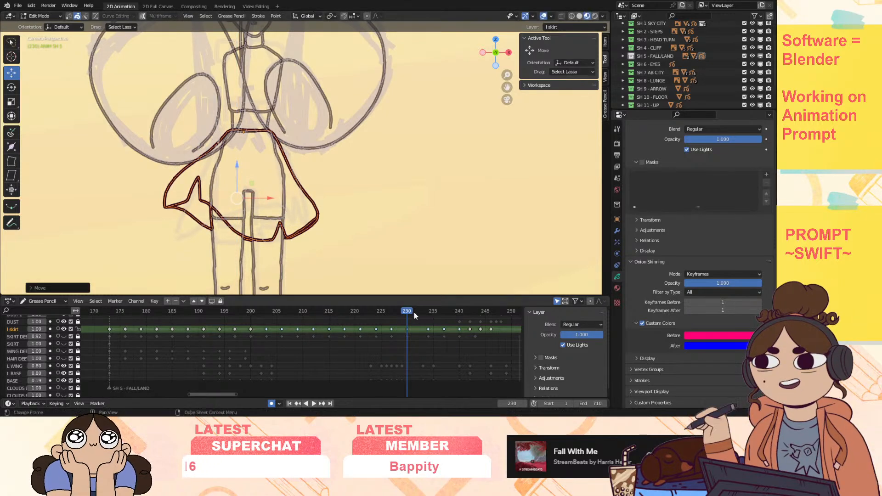
left_click_drag(424, 314, 428, 313)
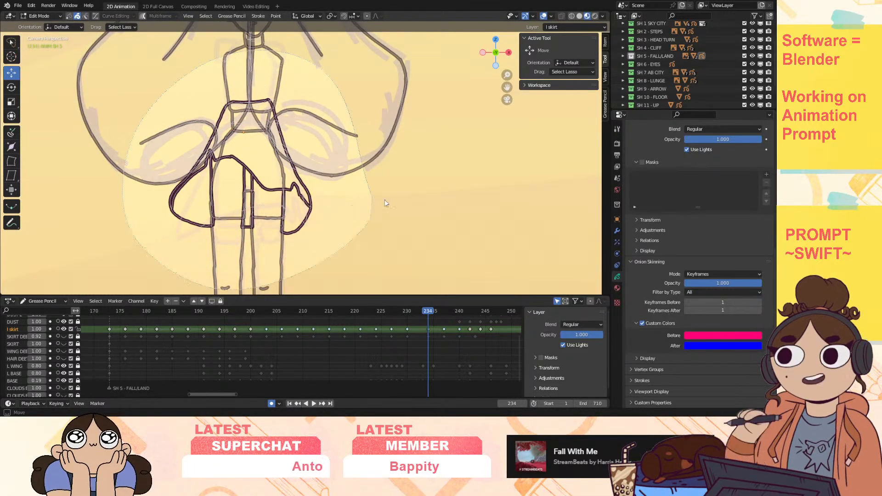
left_click_drag(242, 147, 244, 178)
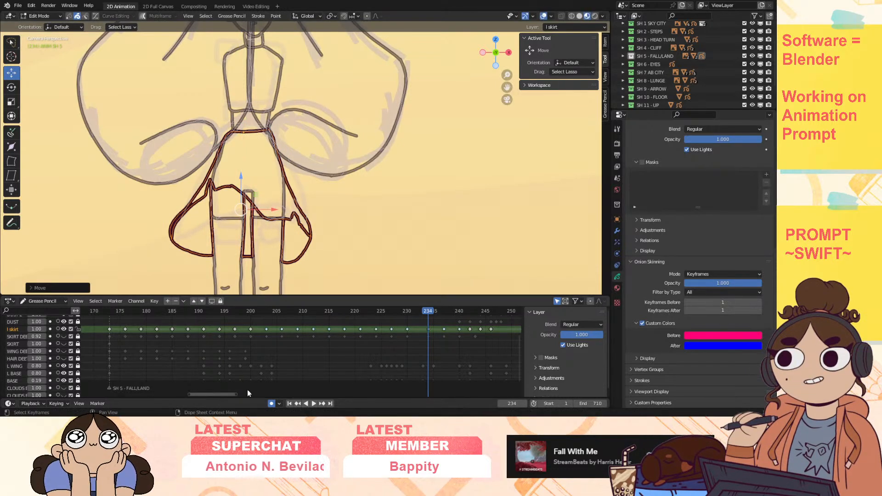
Step: Move the l skirt drawing at frame 237 straight down so its top edge meets the character's waist
left_click_drag(226, 396, 249, 396)
left_click_drag(244, 308, 243, 309)
left_click_drag(347, 224, 345, 226)
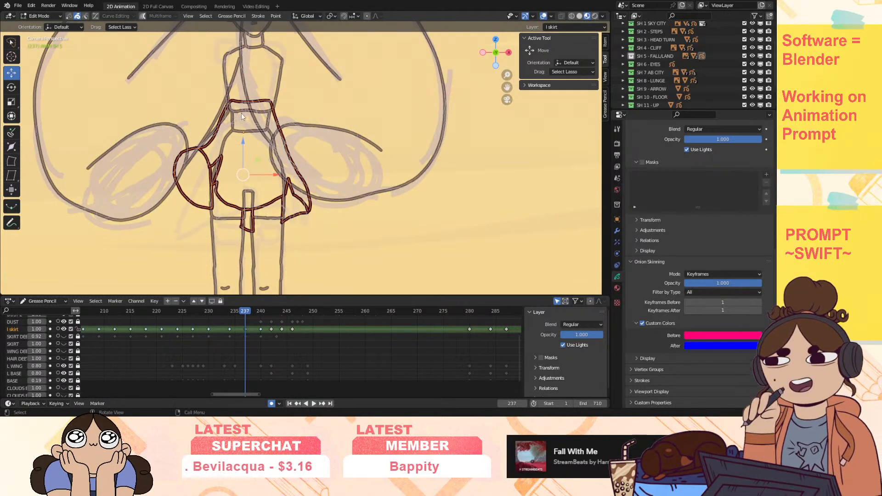
key("g")
key("z")
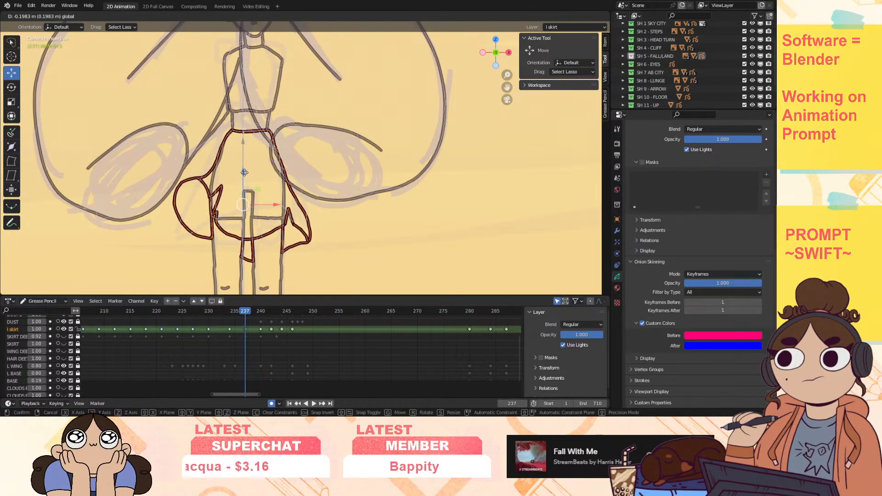
left_click(246, 172)
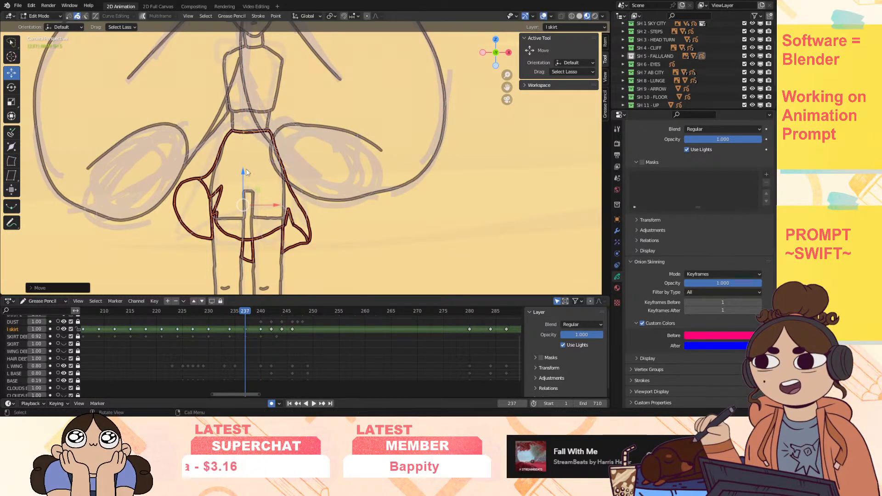
Step: Reposition the l skirt drawings at frames 240, 242 and 244 vertically so each lines up with the character's waist
left_click(260, 313)
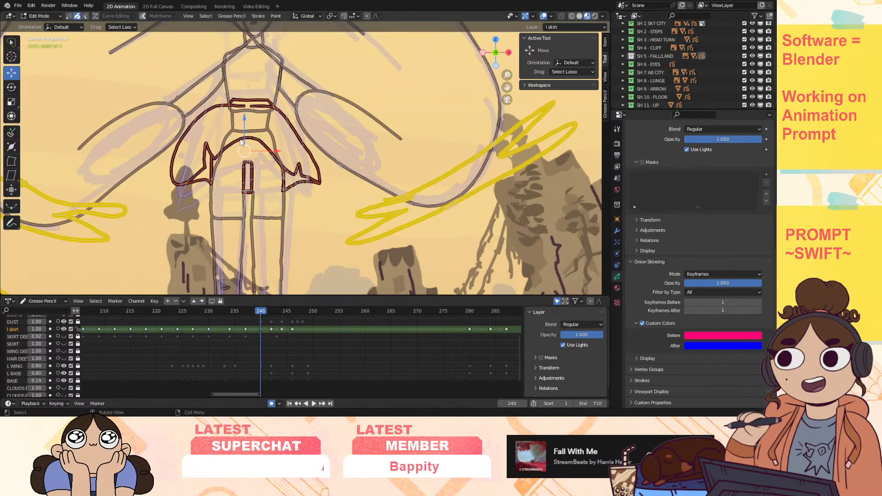
left_click_drag(245, 126, 244, 157)
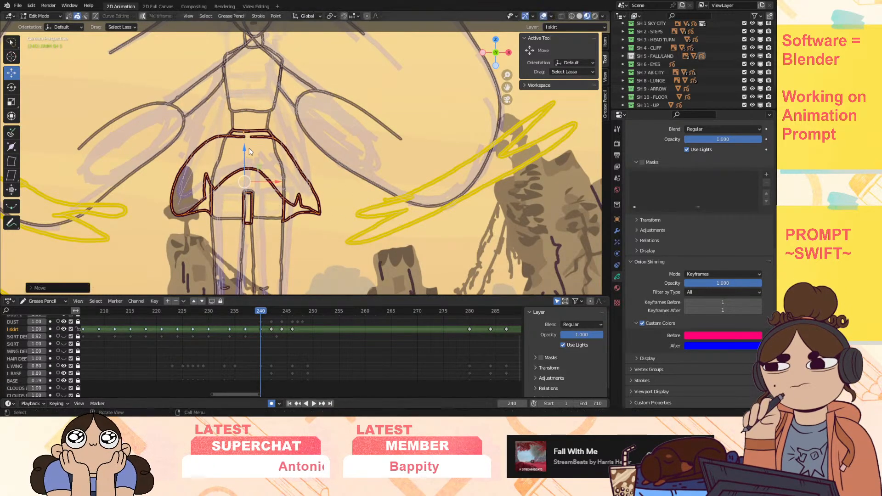
left_click(262, 315)
mouse_move(263, 316)
left_mouse_down()
mouse_move(282, 313)
mouse_move(271, 313)
left_mouse_up()
mouse_move(366, 192)
left_mouse_down()
mouse_move(349, 78)
mouse_move(260, 250)
mouse_move(241, 106)
mouse_move(241, 122)
left_mouse_up()
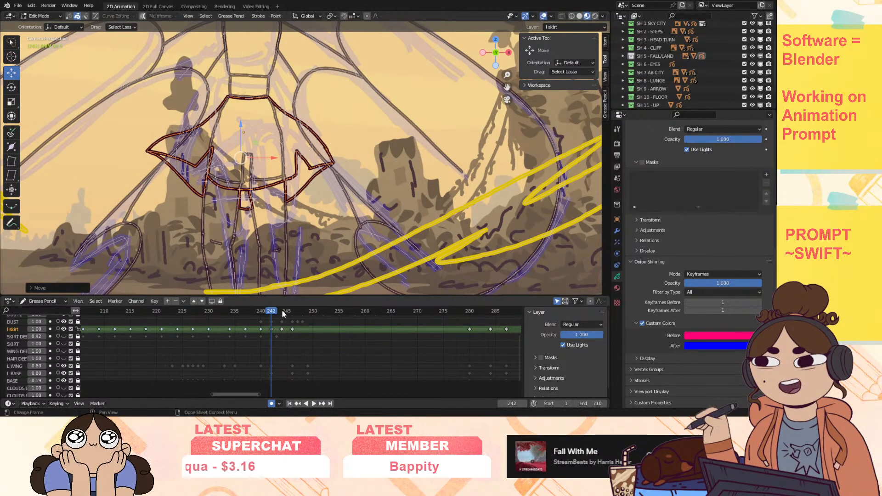
left_click(283, 314)
left_click_drag(242, 135, 242, 138)
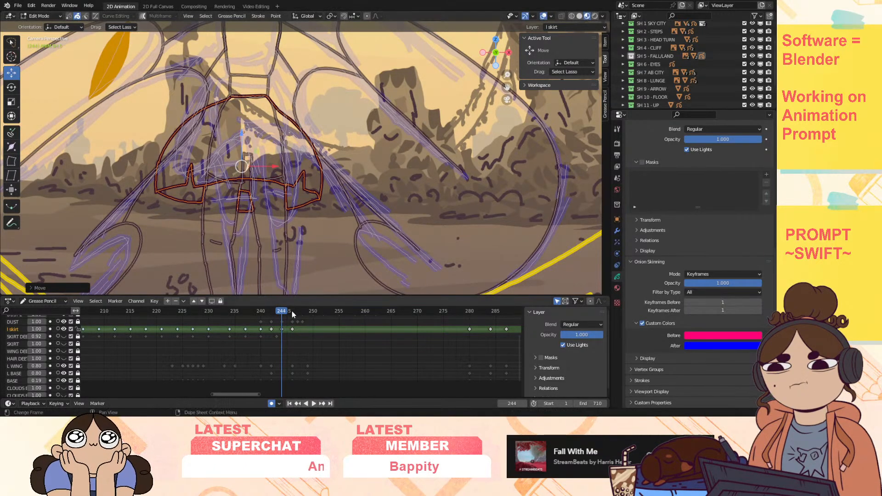
left_click(292, 313)
middle_click_drag(548, 93, 514, 49, "shift")
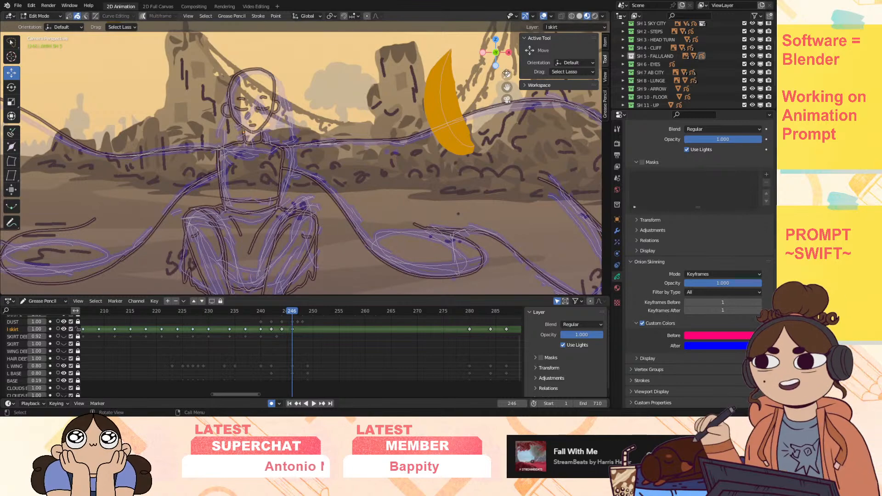
mouse_move(296, 309)
left_mouse_down()
mouse_move(145, 382)
mouse_move(224, 379)
mouse_move(136, 395)
mouse_move(146, 394)
left_mouse_up()
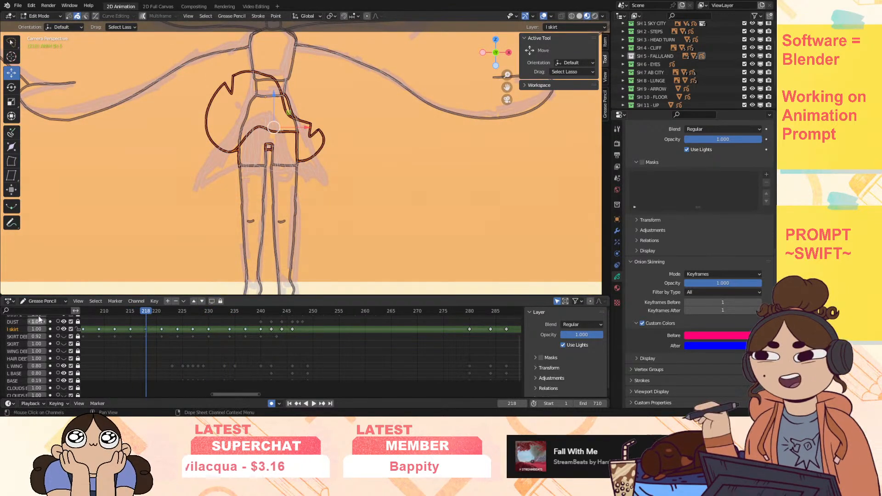
left_click(42, 16)
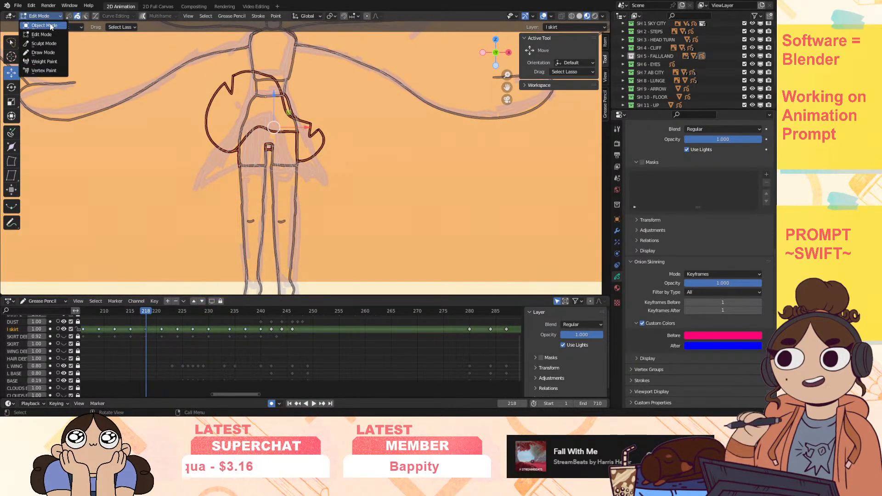
left_click(50, 54)
left_click(14, 86)
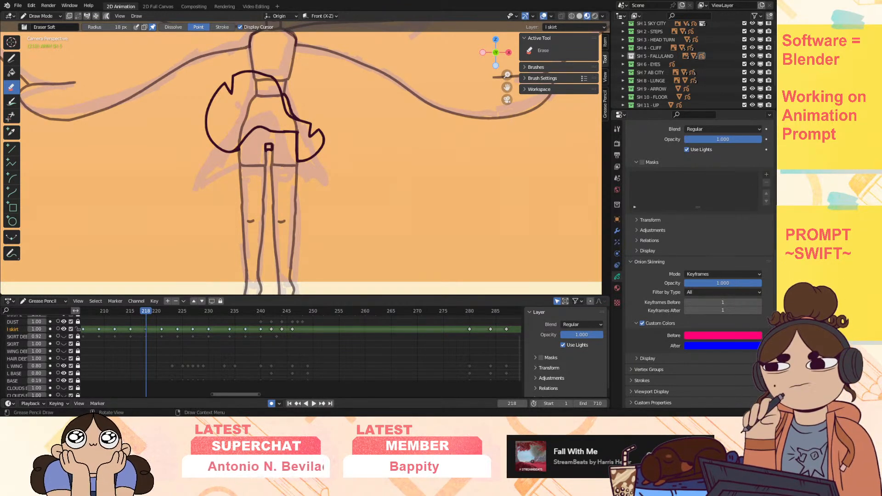
Step: Return to Edit Mode and move the l skirt drawing slightly down at frame 202
scroll(258, 394, "down", 3)
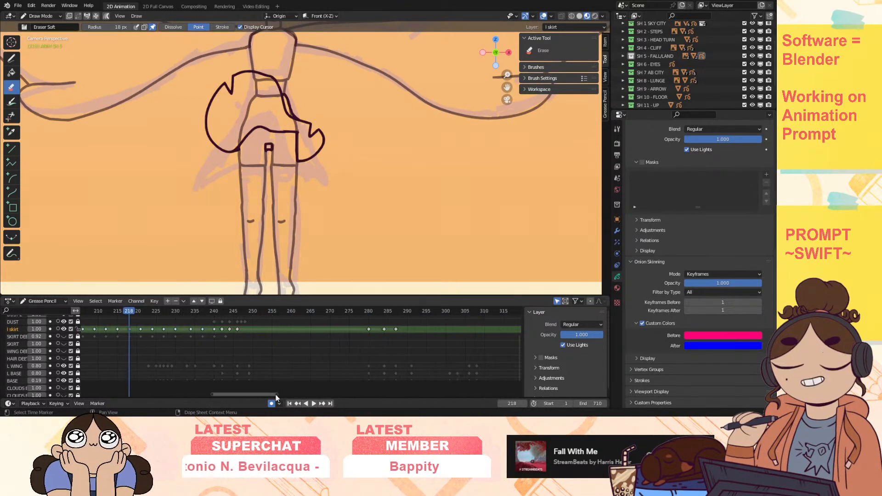
left_click_drag(258, 395, 247, 373)
mouse_move(204, 309)
left_mouse_down()
mouse_move(143, 324)
mouse_move(192, 332)
mouse_move(134, 347)
mouse_move(148, 348)
left_mouse_up()
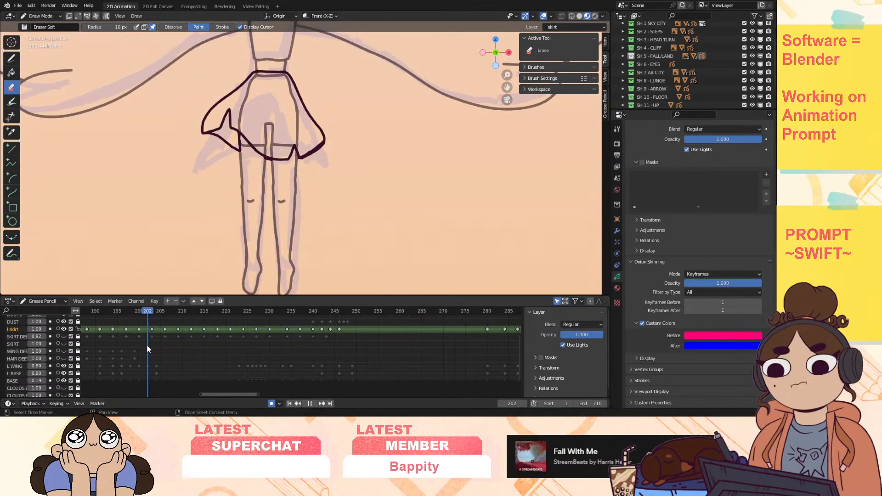
key("Escape")
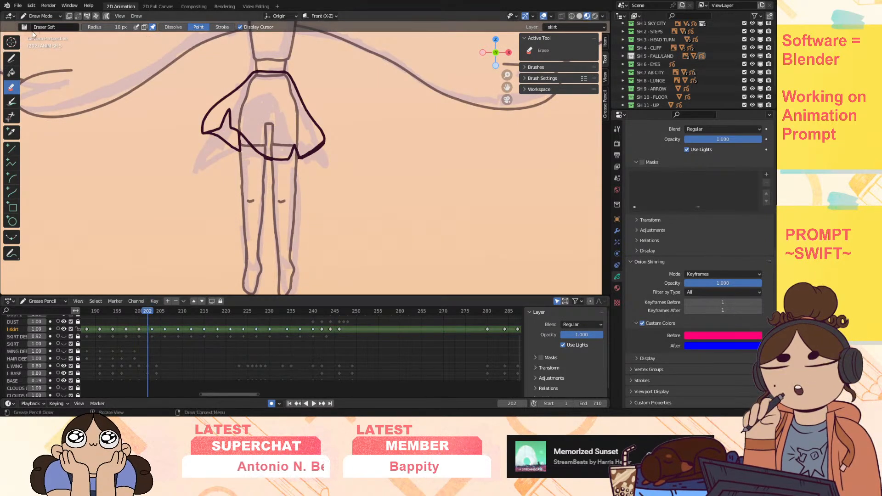
left_click(44, 34)
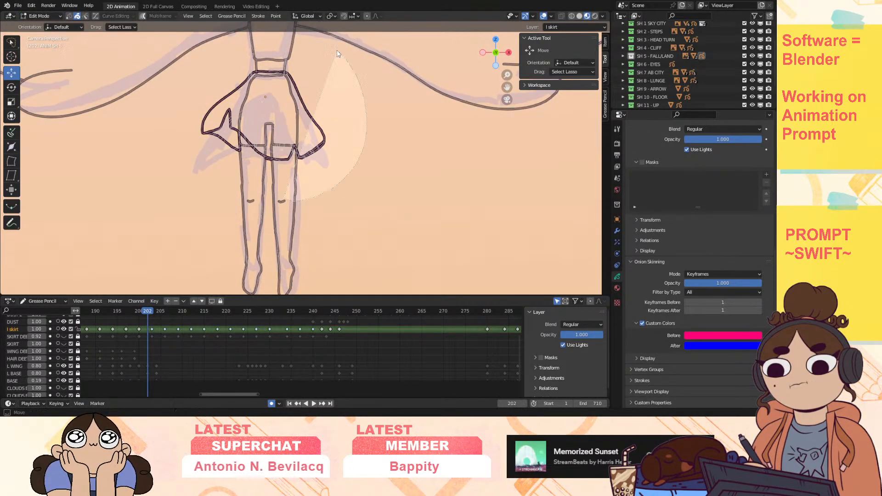
left_click_drag(260, 95, 260, 103)
Step: Shift the l skirt keyframe following frame 202 one frame later to frame 204, and lower the misaligned skirt drawing to the waist
left_click_drag(145, 313, 155, 315)
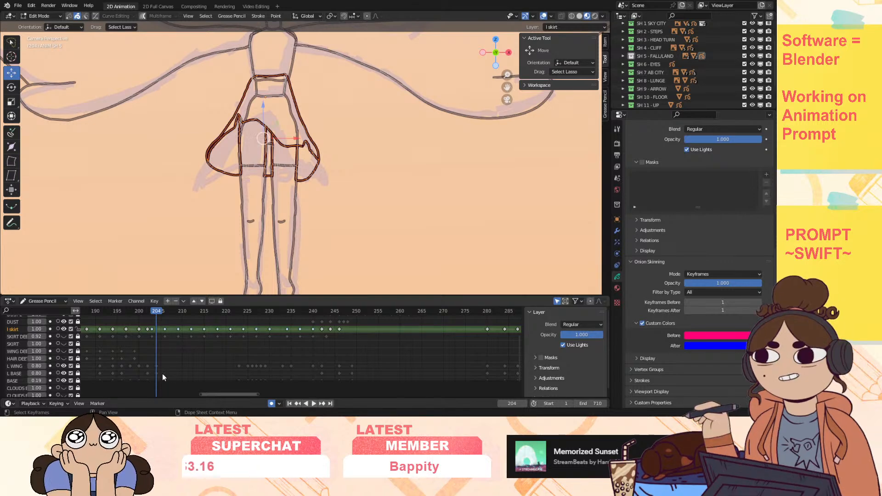
left_click(156, 329)
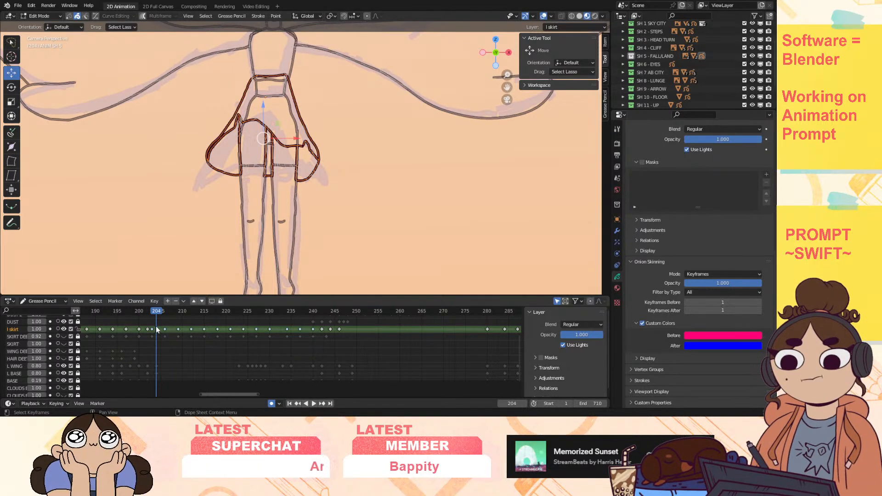
key("g")
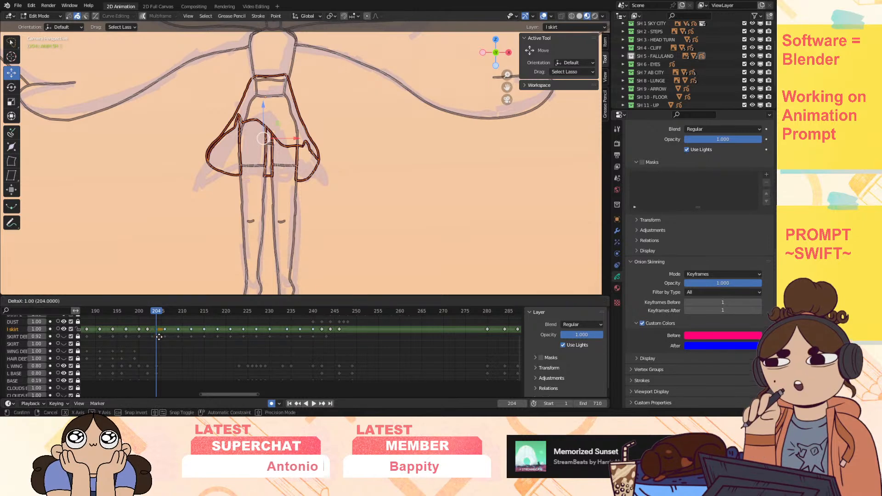
left_click(159, 338)
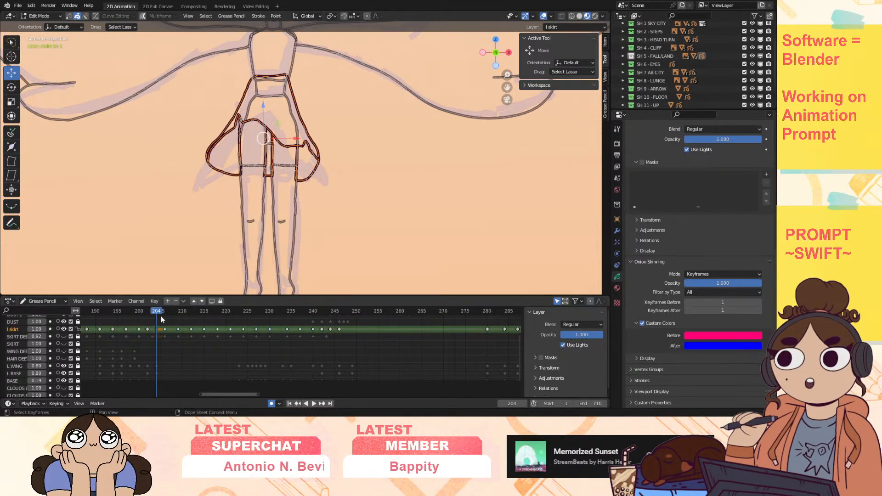
key("space")
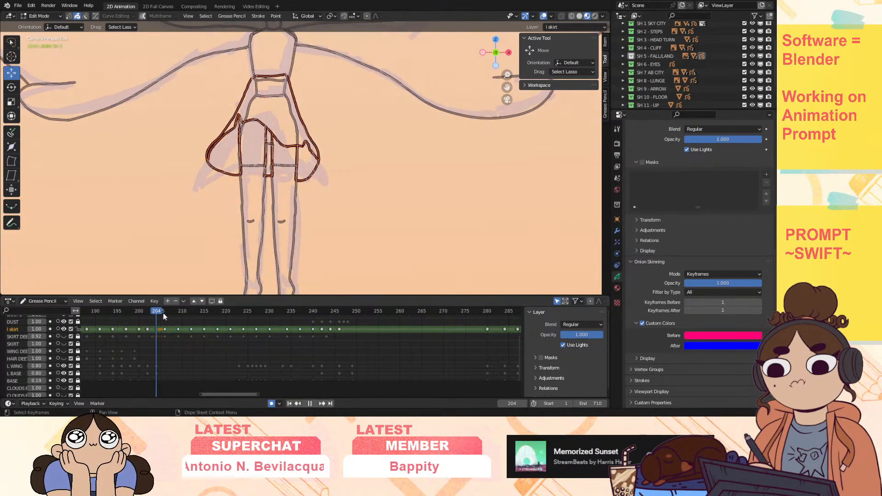
key("Escape")
left_click_drag(272, 104, 266, 132)
Step: Review the skirt motion across the fall by playing and scrubbing the timeline with the whole character in view
key("space")
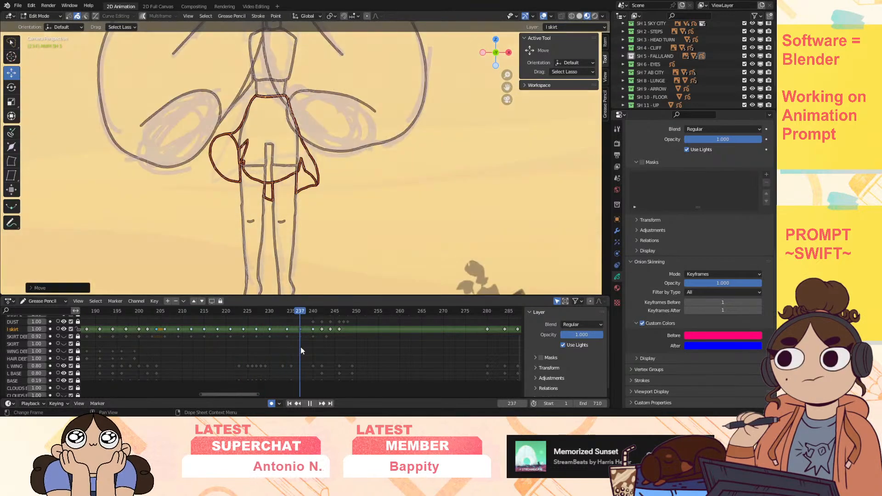
left_click_drag(346, 346, 187, 373)
left_click_drag(508, 74, 469, 157)
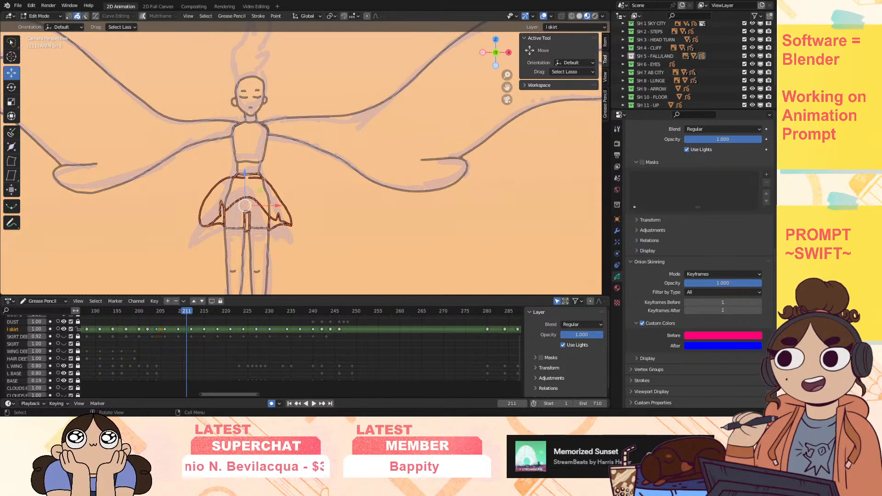
left_click_drag(507, 75, 525, 85)
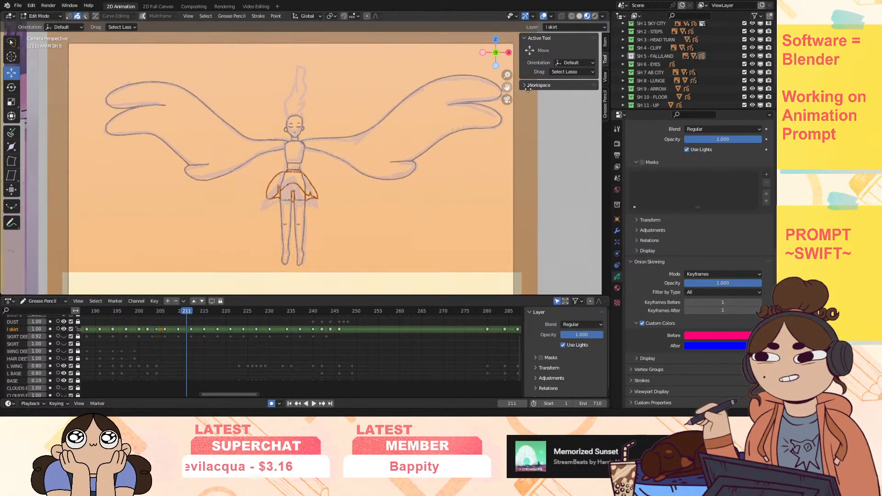
left_click_drag(187, 311, 287, 329)
key("space")
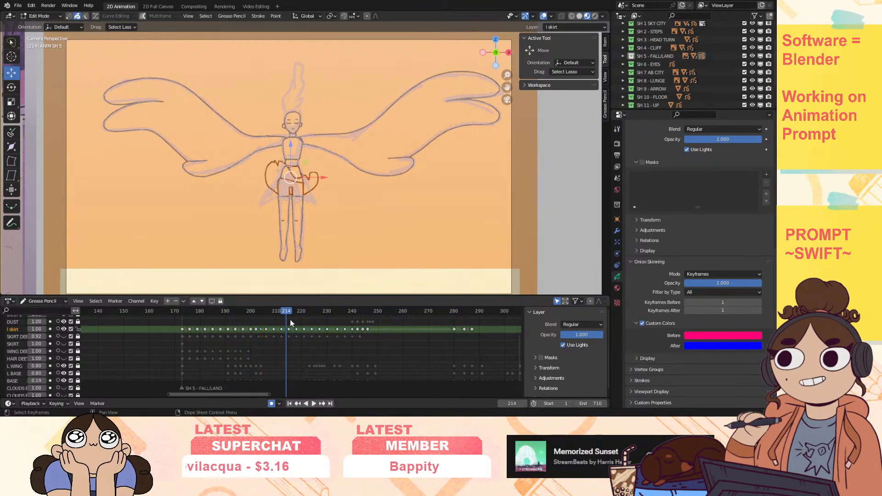
Step: Select the HAIR DEET layer and make it visible at frame 173, the start of the shot
left_click_drag(202, 315, 183, 325)
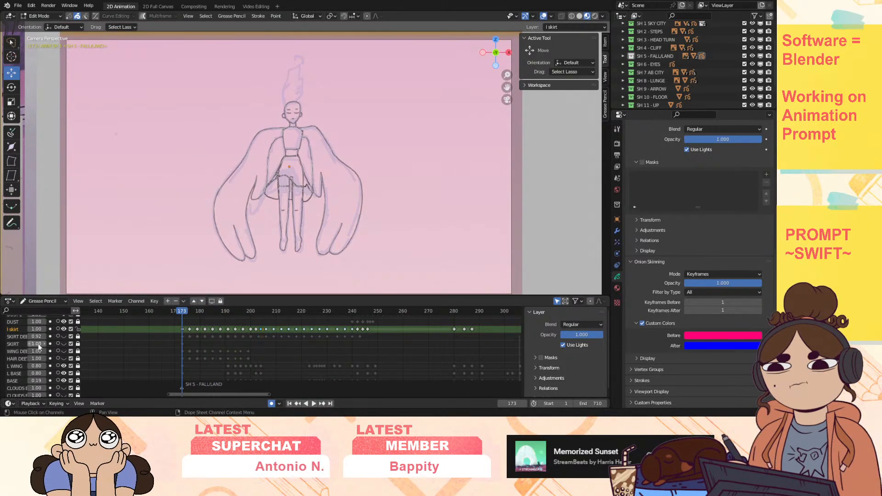
scroll(20, 354, "down", 1)
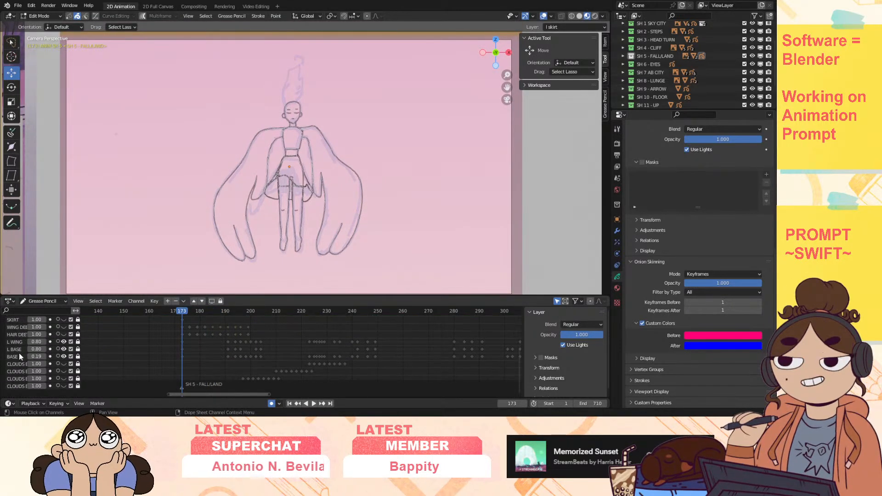
left_click(19, 352)
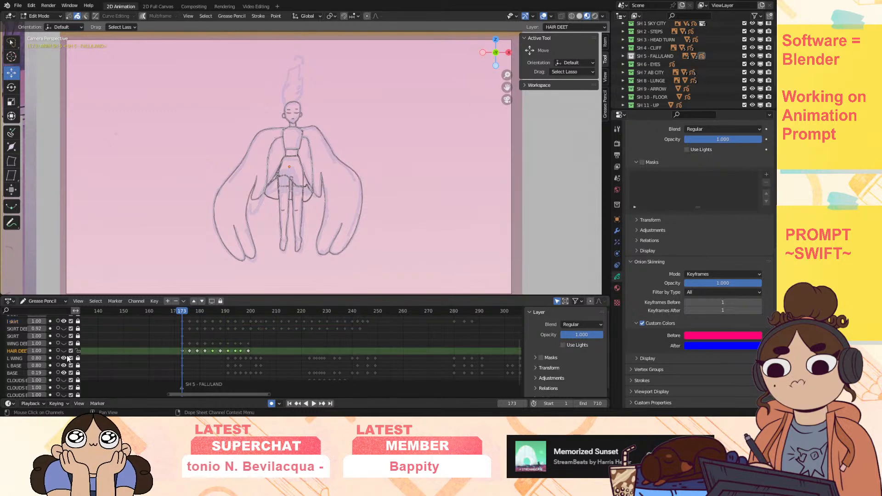
left_click(64, 350)
mouse_move(182, 314)
left_mouse_down()
mouse_move(264, 313)
mouse_move(183, 327)
left_mouse_up()
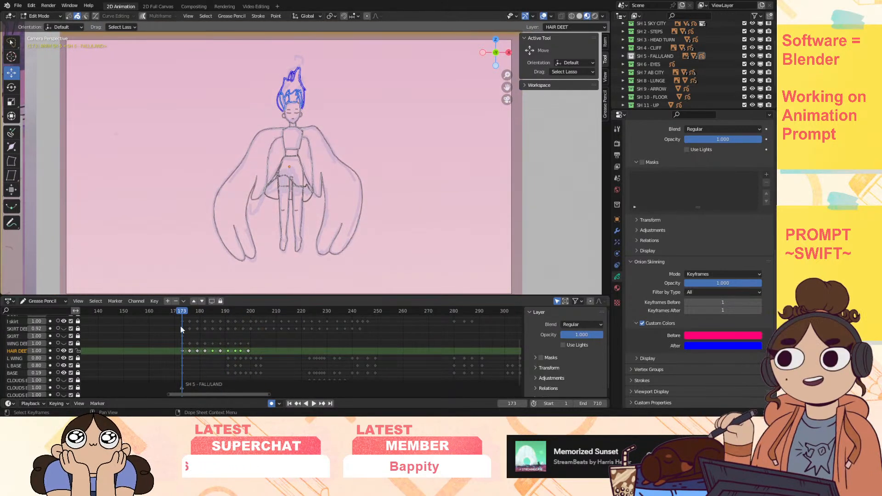
Step: Set the HAIR DEET layer's opacity to 0.5
left_click(28, 352)
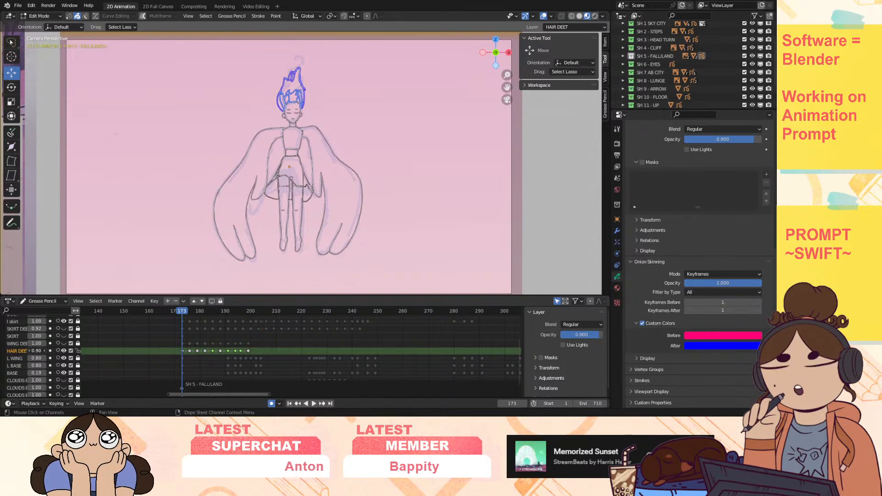
left_click(29, 351)
left_click(28, 351)
left_click(28, 351)
left_click(29, 351)
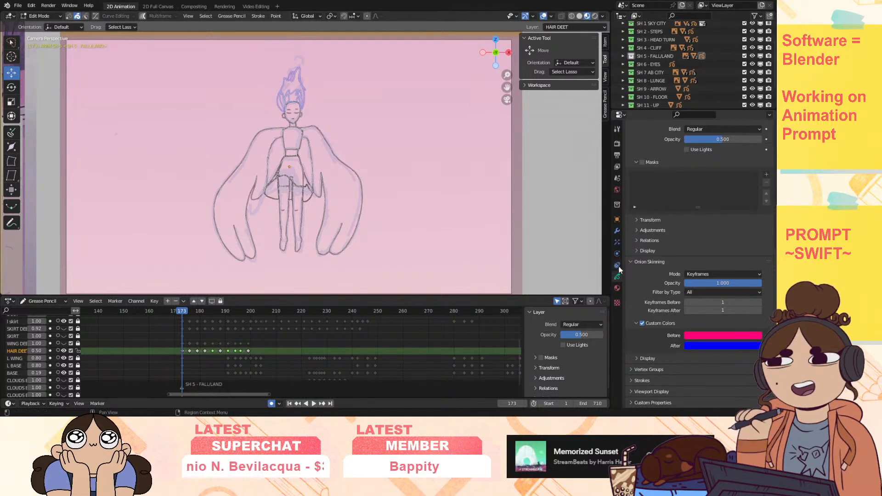
Step: Duplicate the HAIR DEET layer with empty keyframes and move the copy above the original
scroll(679, 164, "up", 5)
scroll(677, 185, "up", 4)
left_click(766, 173)
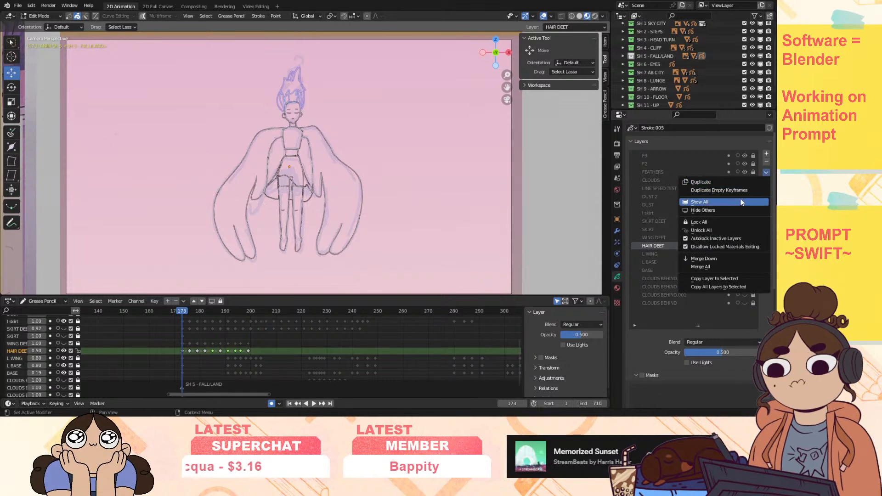
left_click(740, 192)
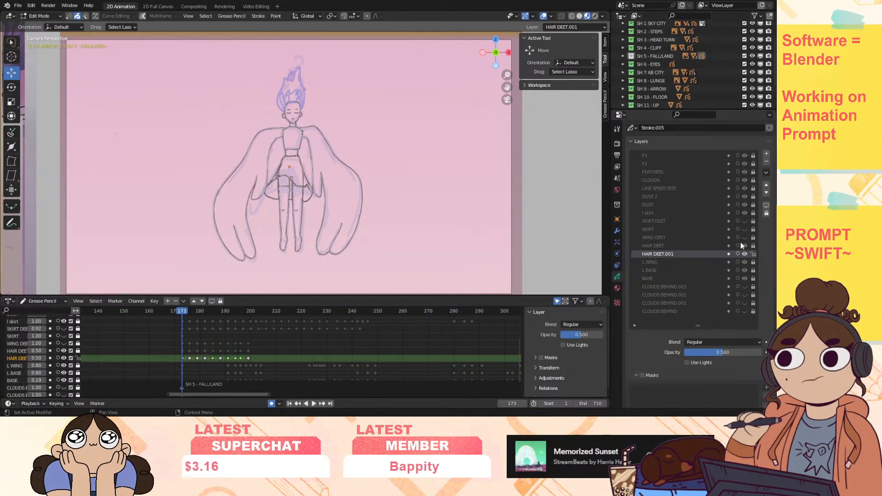
left_click(767, 184)
Step: Rename the duplicated HAIR DEET.001 layer as L HAIR
double_click(657, 246)
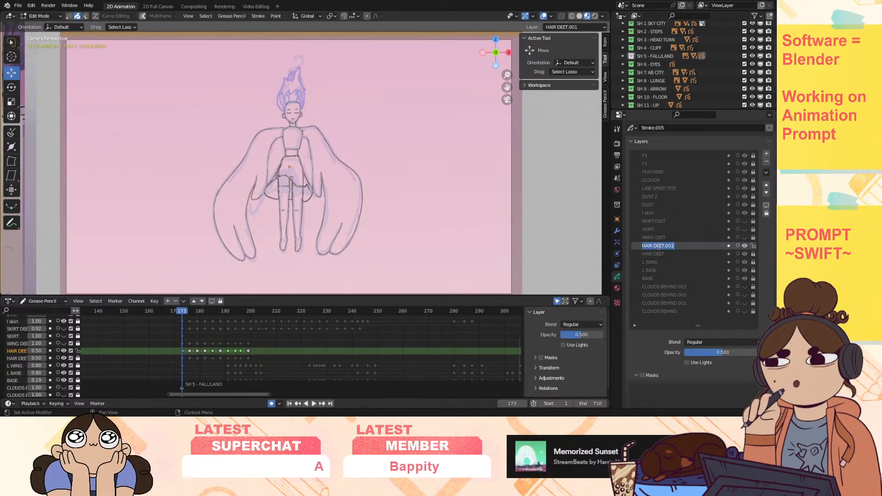
type("l H")
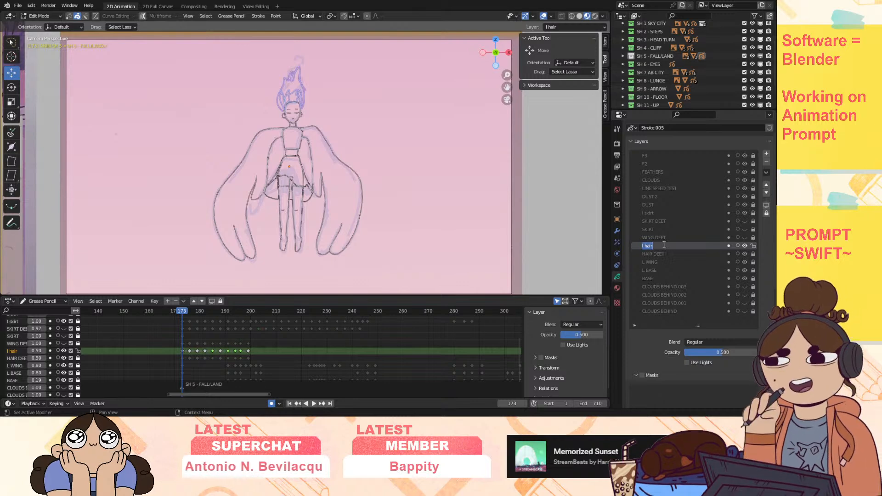
type(" H")
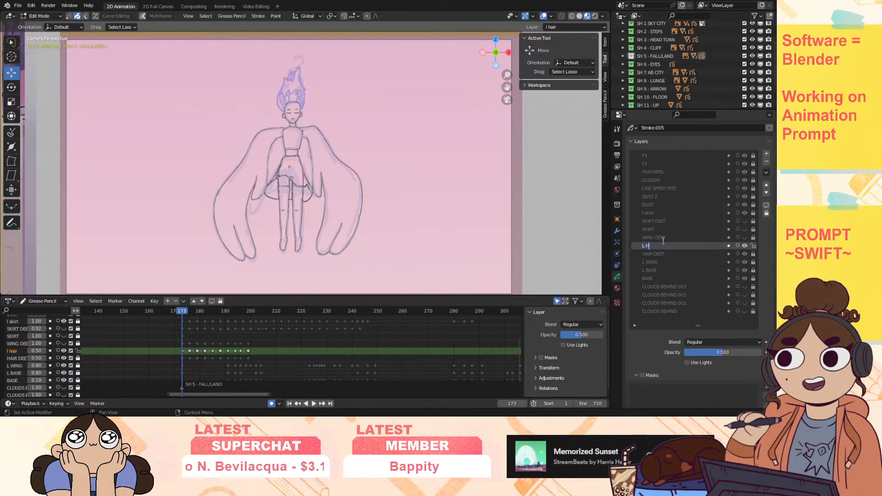
type("AIR")
key("Return")
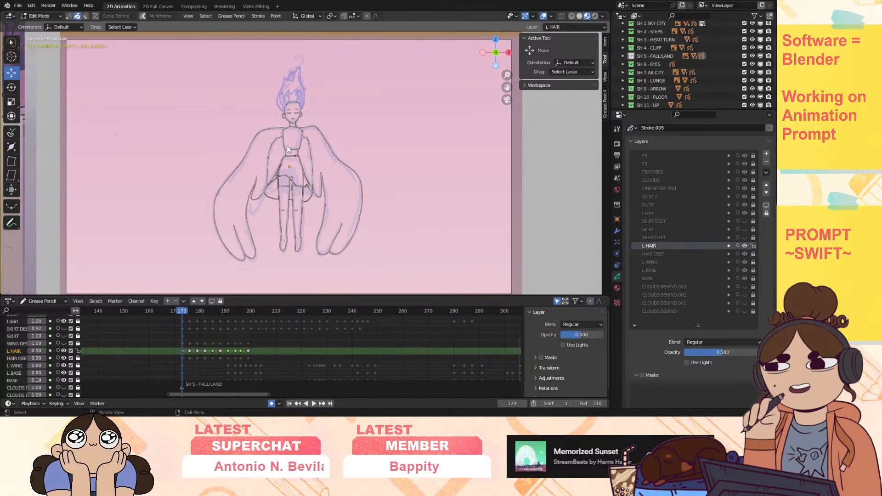
Step: Switch to Draw Mode with the head and hair in view and hide the rough BASE layer
left_click_drag(507, 75, 493, 210)
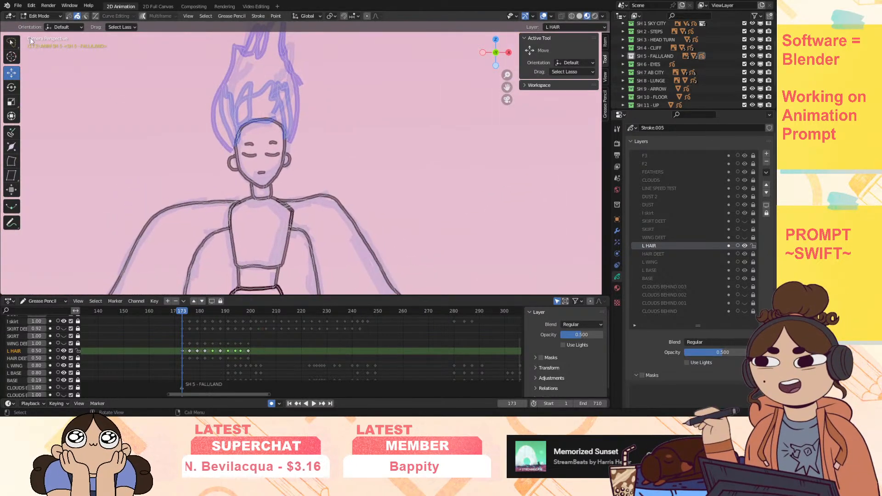
left_click(39, 16)
left_click(43, 52)
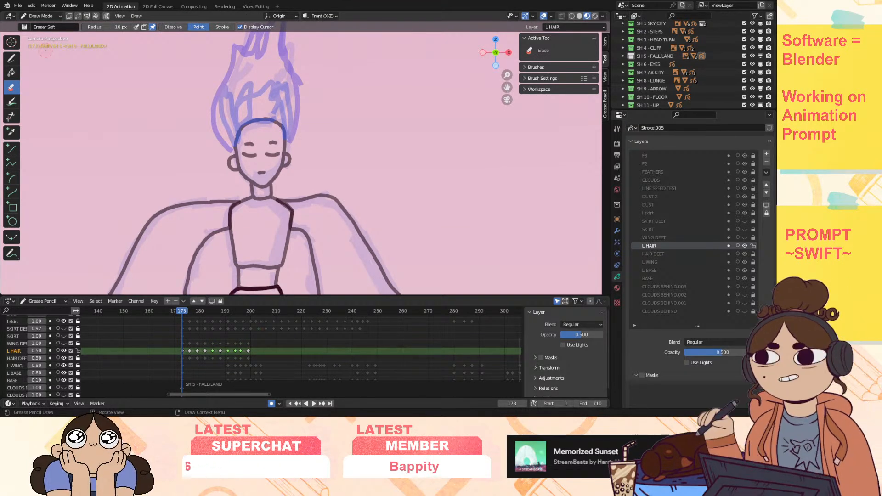
left_click_drag(507, 75, 512, 195)
left_click(64, 358)
left_click(64, 359)
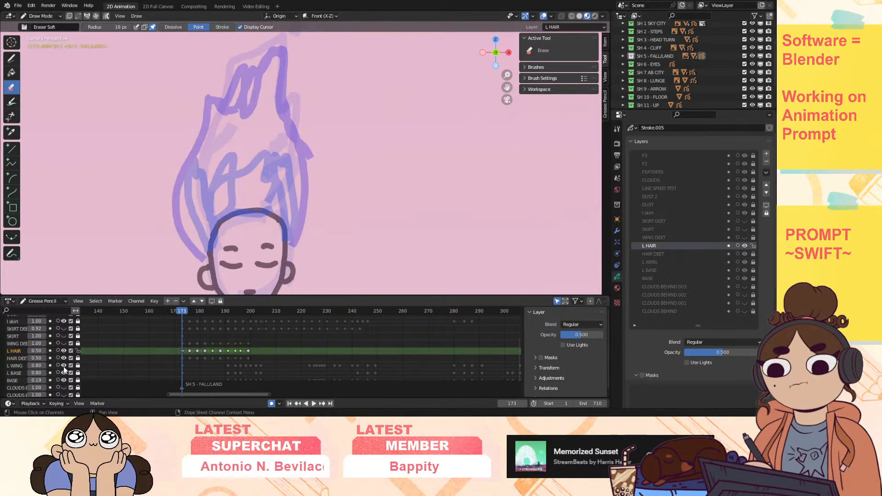
left_click(63, 372)
left_click(64, 372)
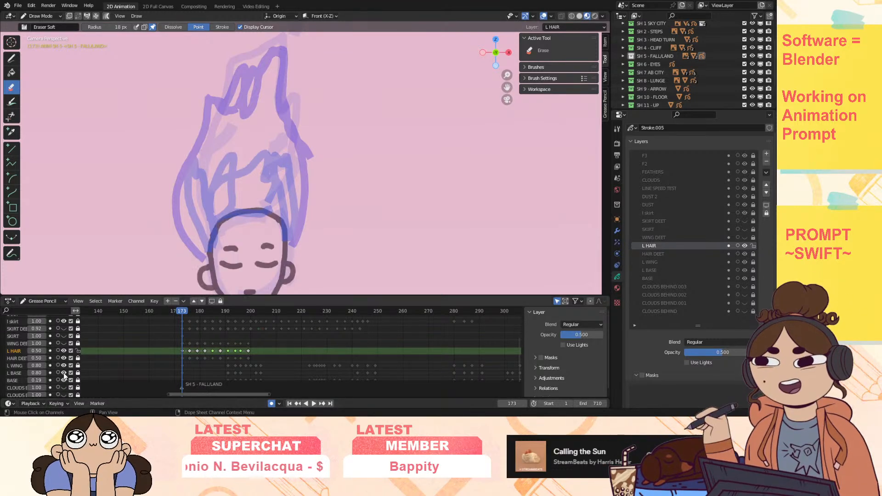
left_click(63, 381)
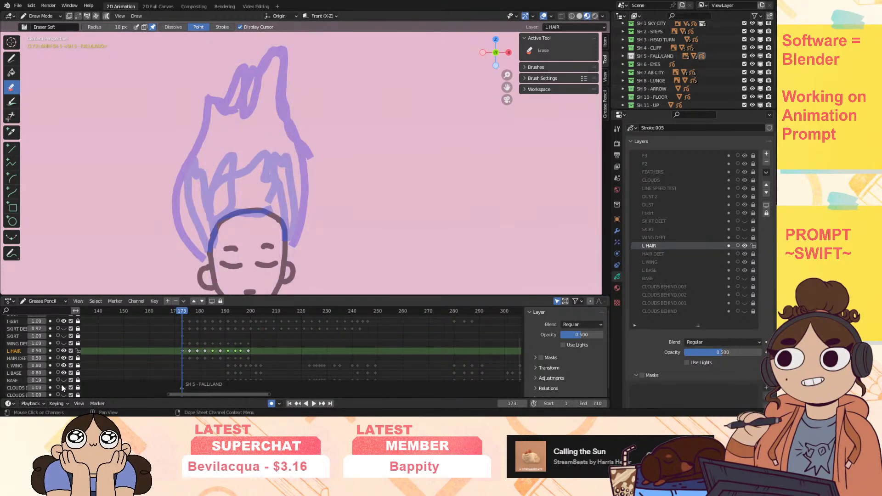
Step: Set the L HAIR layer's opacity to 1 and ink the side strands, outer hair silhouette and hairline at frame 173 with the Ink Pen
left_click(12, 59)
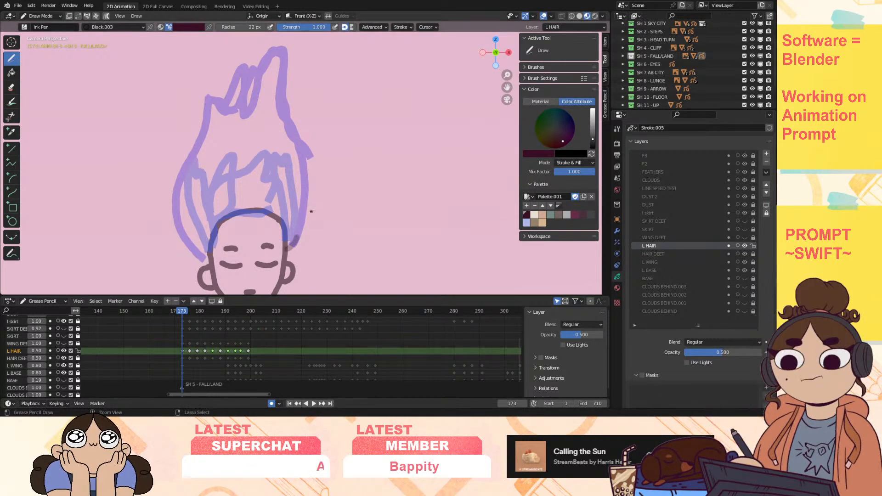
left_click_drag(42, 351, 99, 351)
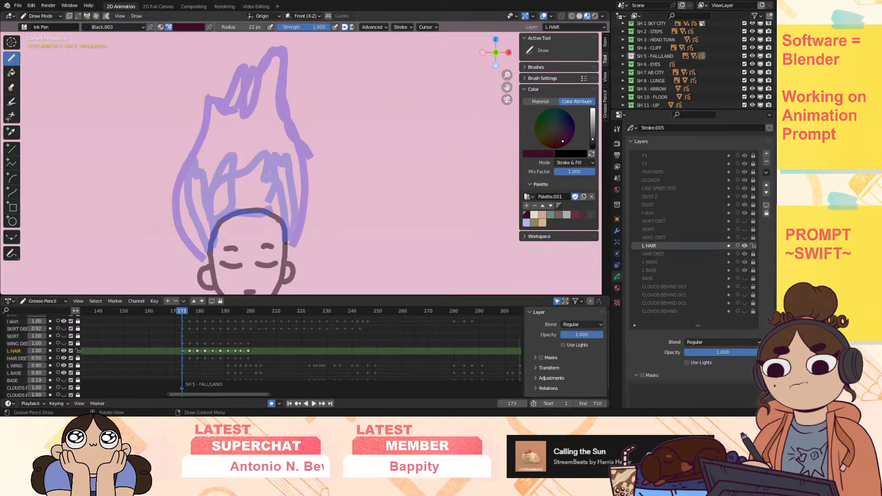
mouse_move(285, 242)
left_mouse_down()
mouse_move(281, 216)
mouse_move(268, 204)
mouse_move(276, 180)
mouse_move(282, 208)
left_mouse_up()
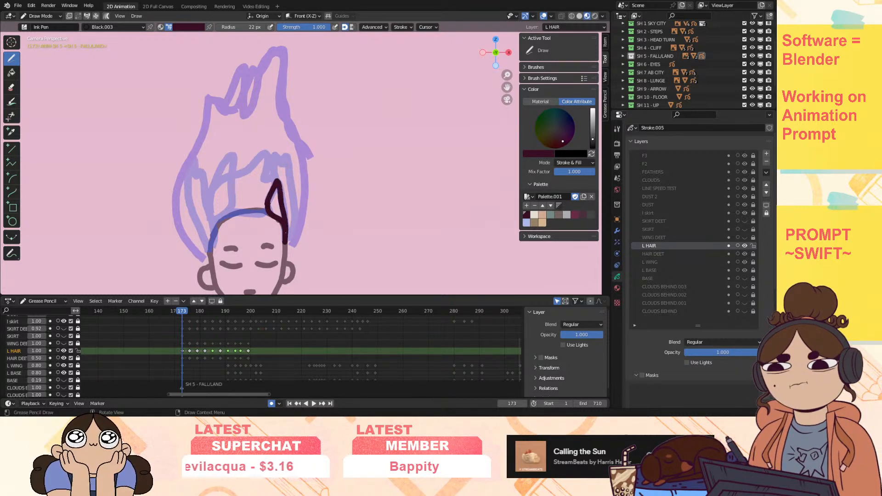
mouse_move(286, 241)
left_mouse_down()
mouse_move(290, 152)
mouse_move(274, 157)
left_mouse_up()
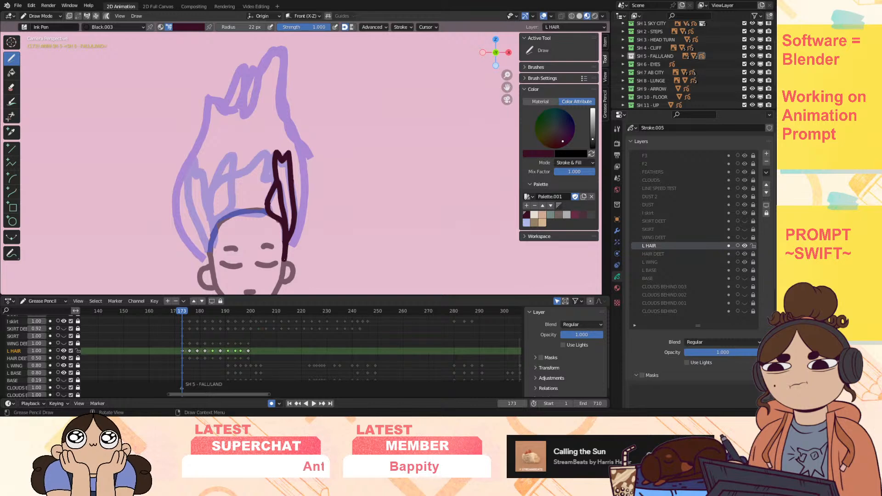
mouse_move(299, 234)
left_mouse_down()
mouse_move(307, 193)
mouse_move(272, 43)
mouse_move(246, 108)
mouse_move(244, 69)
mouse_move(203, 108)
mouse_move(178, 183)
left_mouse_up()
mouse_move(180, 226)
left_mouse_down()
mouse_move(209, 266)
mouse_move(221, 224)
mouse_move(265, 214)
left_mouse_up()
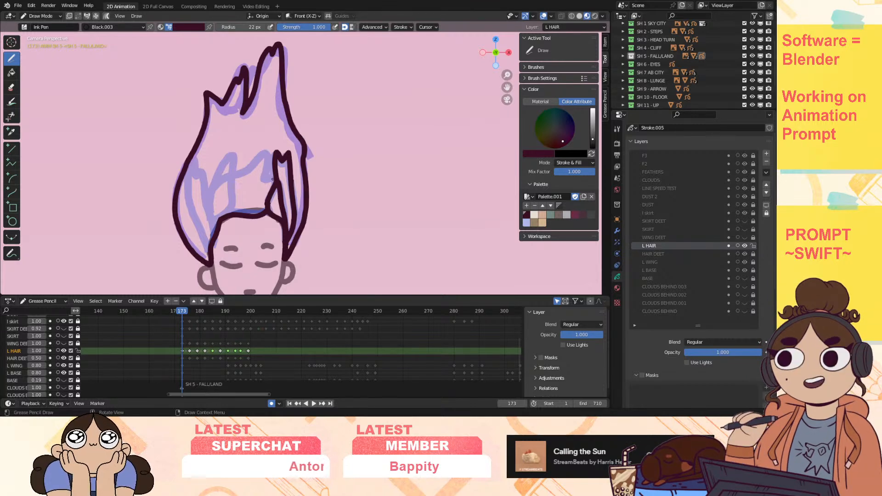
Step: Ink the spiky fringe and the strands on the left side of the head at frame 173, undoing the misplaced strand stroke
left_click_drag(268, 170, 262, 183)
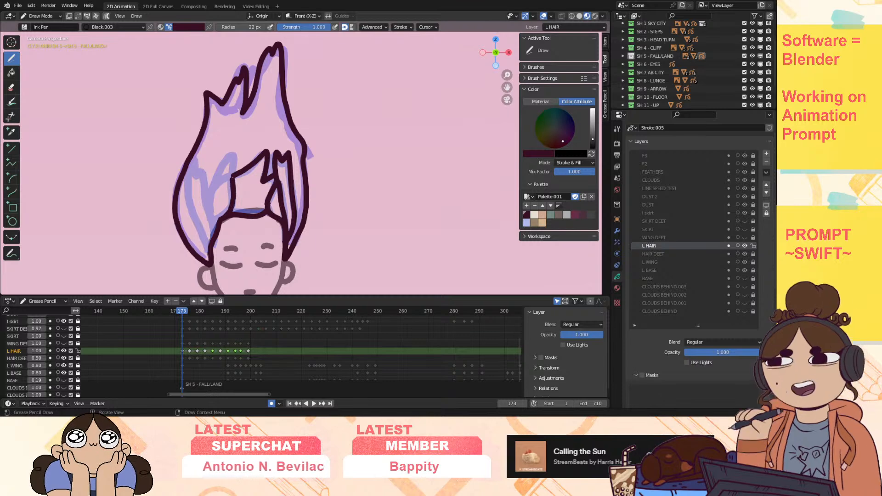
mouse_move(236, 153)
left_mouse_down()
mouse_move(207, 198)
mouse_move(210, 225)
left_mouse_up()
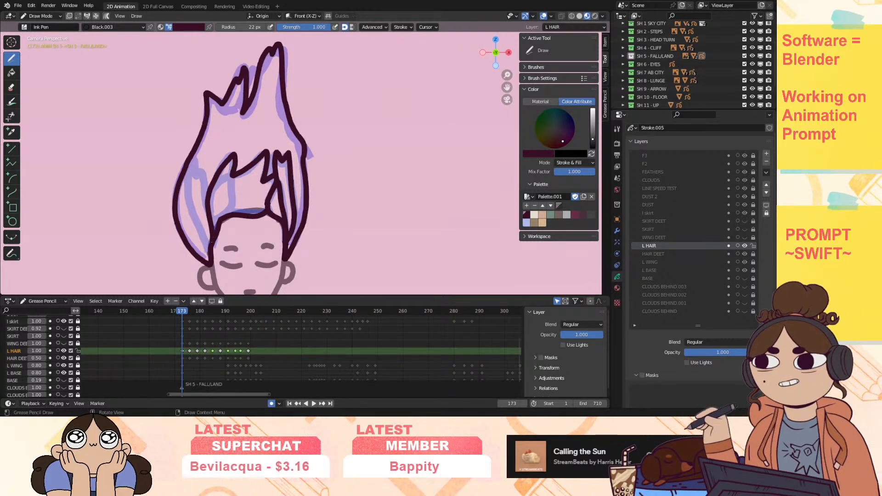
left_click_drag(202, 165, 196, 183)
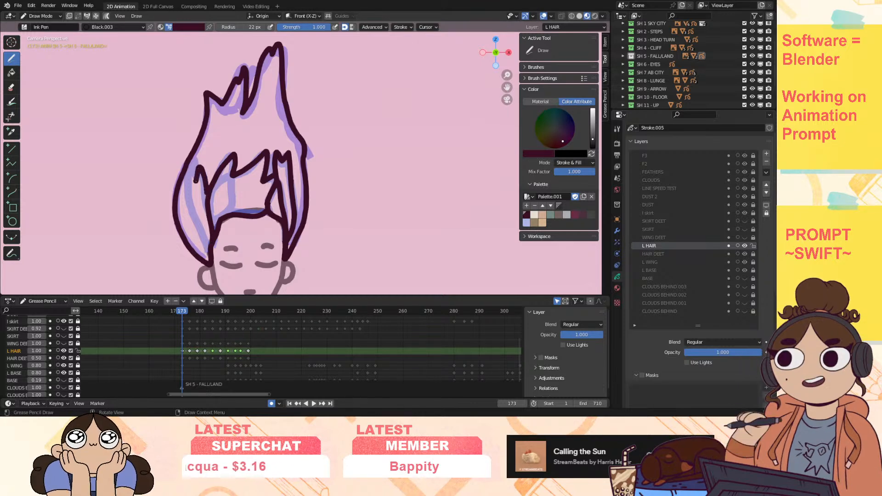
key("ctrl+z")
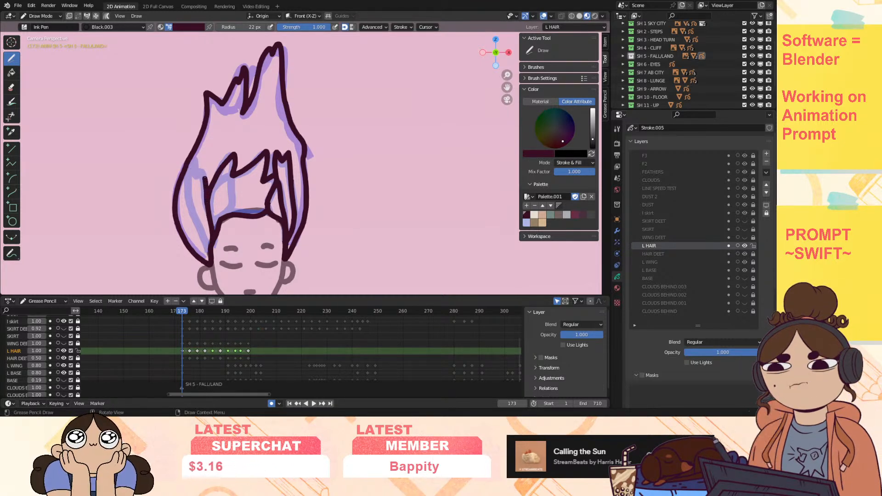
left_click_drag(188, 194, 206, 256)
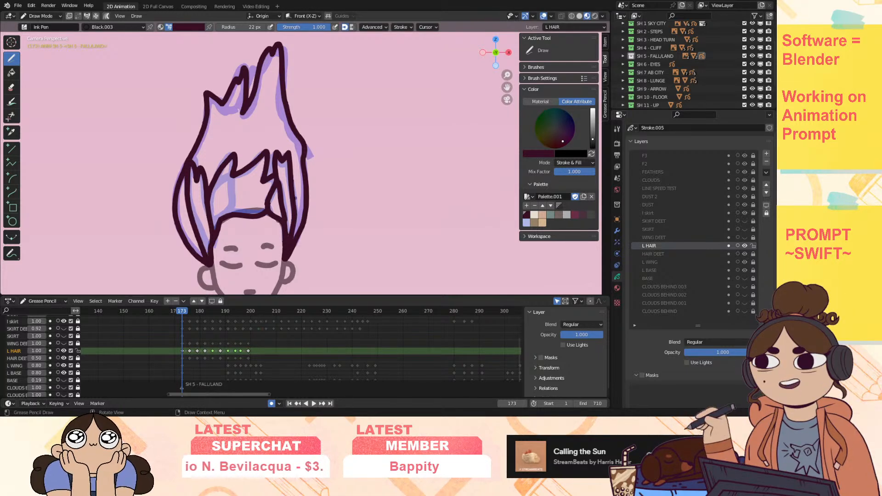
Step: Go to frame 176 and turn on onion skinning for the L HAIR layer, keeping the hair in view
left_click_drag(504, 86, 490, 53)
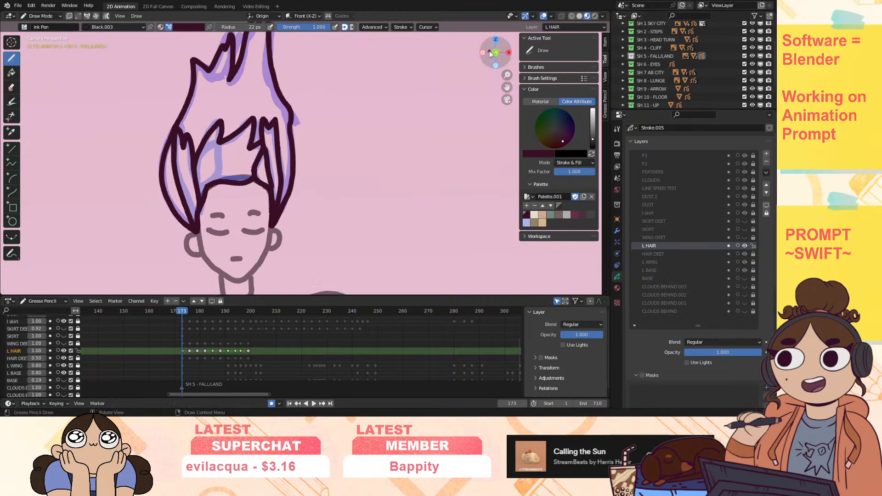
left_click_drag(184, 310, 191, 307)
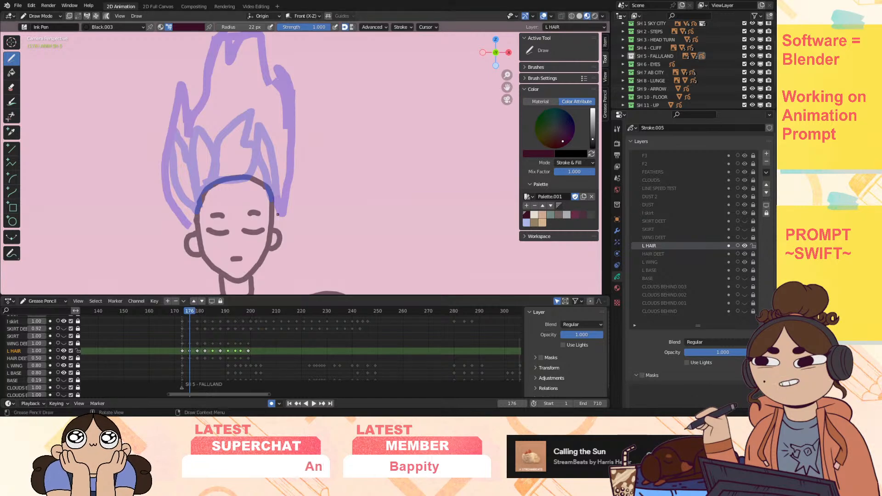
left_click(57, 351)
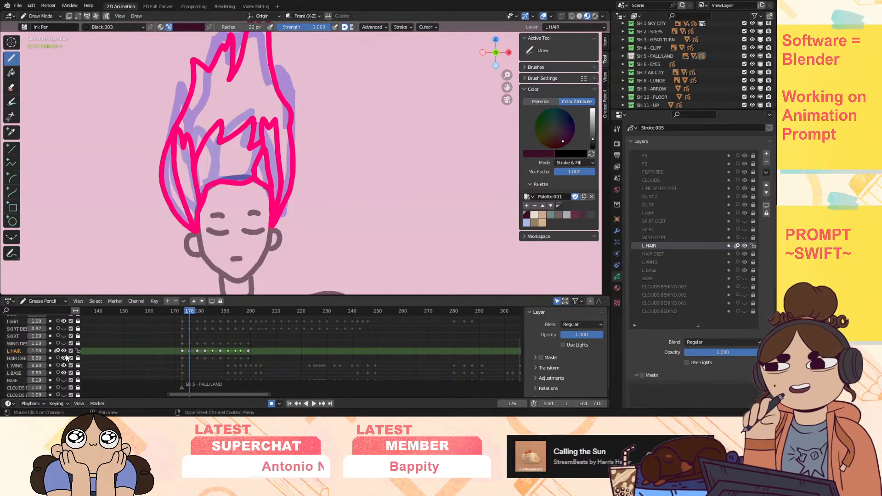
left_click_drag(506, 87, 510, 107)
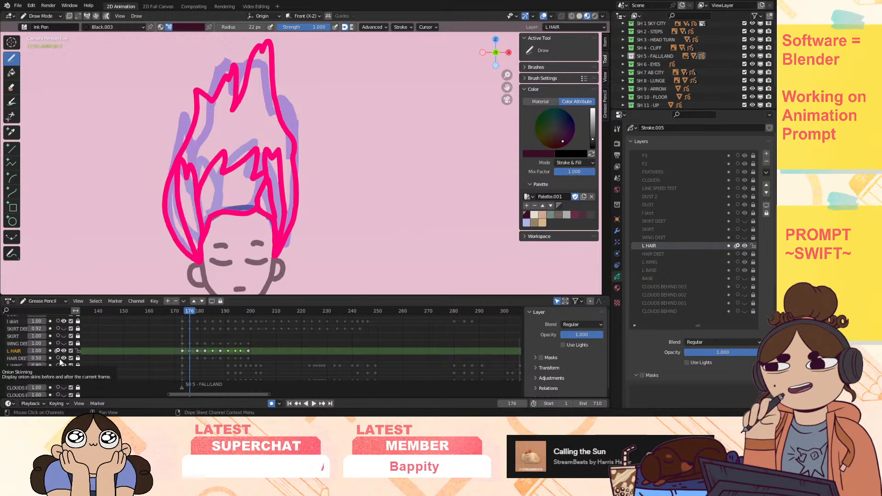
left_click_drag(190, 310, 189, 314)
middle_click_drag(248, 108, 258, 118)
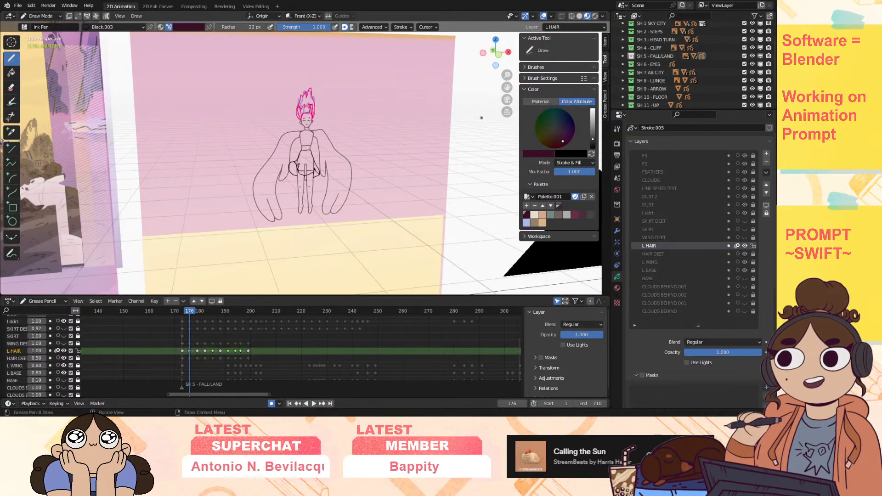
left_click(507, 99)
mouse_move(295, 167)
middle_mouse_down("alt")
mouse_move(323, 172)
mouse_move(266, 192)
mouse_move(256, 206)
mouse_move(309, 202)
middle_mouse_up("alt")
left_click_drag(297, 206, 312, 206)
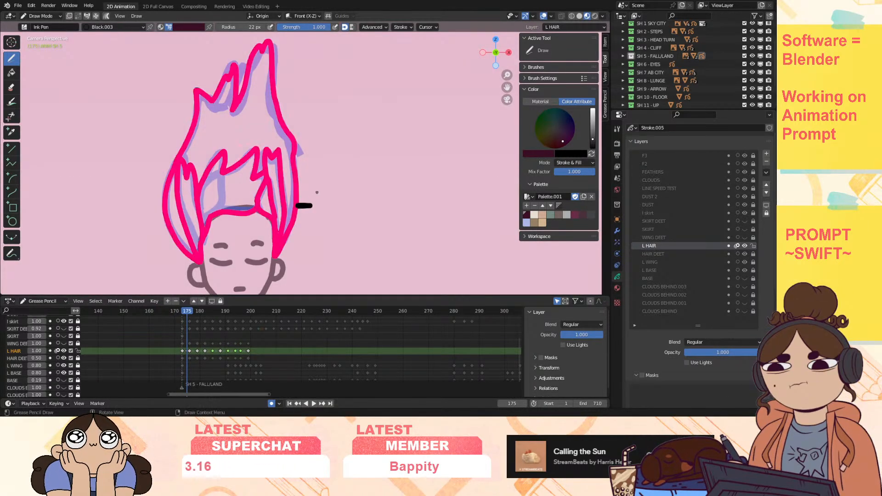
key("ctrl+z")
left_click_drag(189, 312, 190, 312)
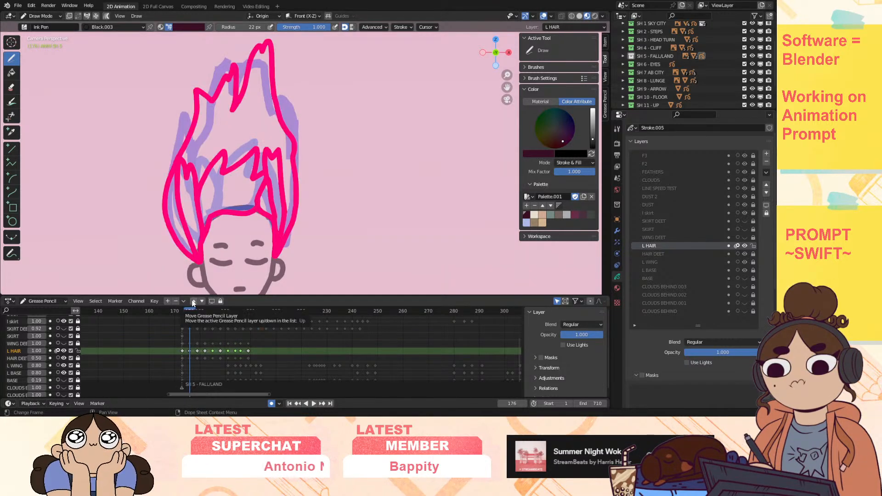
Step: Ink the hairline, fringe and spiky outer hair silhouette at frame 176 over the rough hair sketch
mouse_move(247, 212)
left_mouse_down()
mouse_move(255, 141)
mouse_move(222, 169)
mouse_move(201, 157)
left_mouse_up()
mouse_move(198, 194)
left_mouse_down()
mouse_move(202, 220)
mouse_move(237, 211)
mouse_move(197, 263)
left_mouse_up()
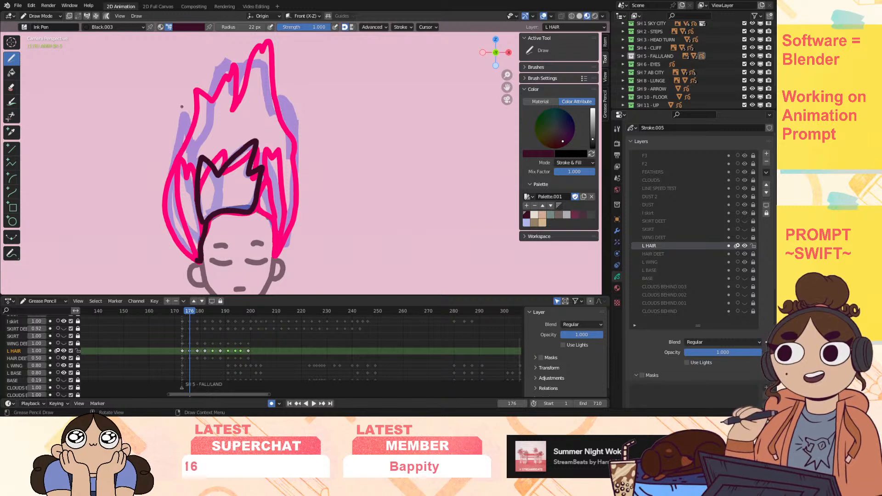
mouse_move(186, 104)
left_mouse_down()
mouse_move(166, 191)
mouse_move(173, 229)
mouse_move(195, 257)
left_mouse_up()
mouse_move(185, 115)
left_mouse_down()
mouse_move(191, 151)
mouse_move(223, 62)
mouse_move(227, 72)
mouse_move(263, 52)
mouse_move(275, 117)
mouse_move(288, 107)
mouse_move(295, 183)
mouse_move(275, 261)
mouse_move(274, 222)
left_mouse_up()
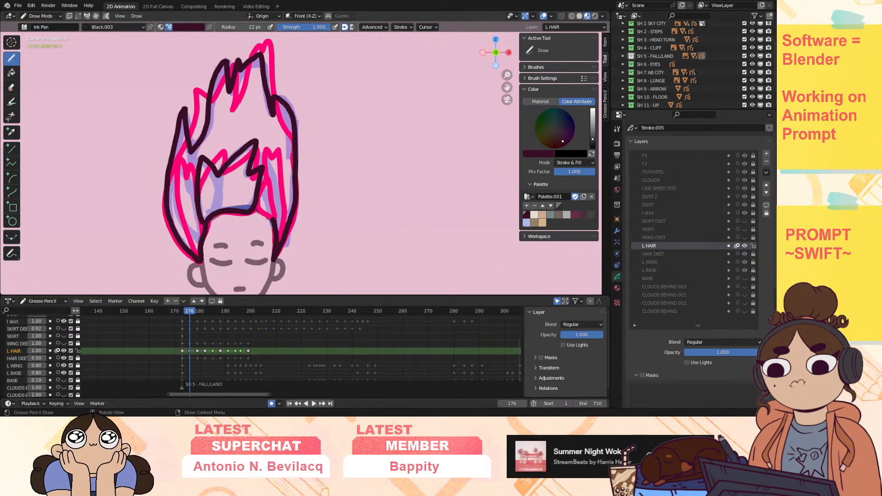
Step: Erase the right edge of the fringe at frame 176 and redraw it with the strands beside the right temple
left_click_drag(255, 202, 259, 185, "ctrl")
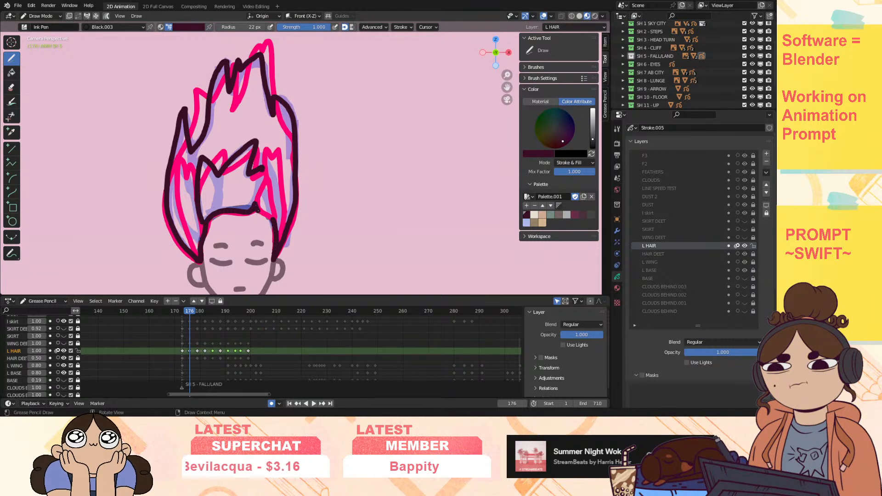
mouse_move(263, 172)
left_mouse_down()
mouse_move(257, 183)
mouse_move(266, 180)
left_mouse_up()
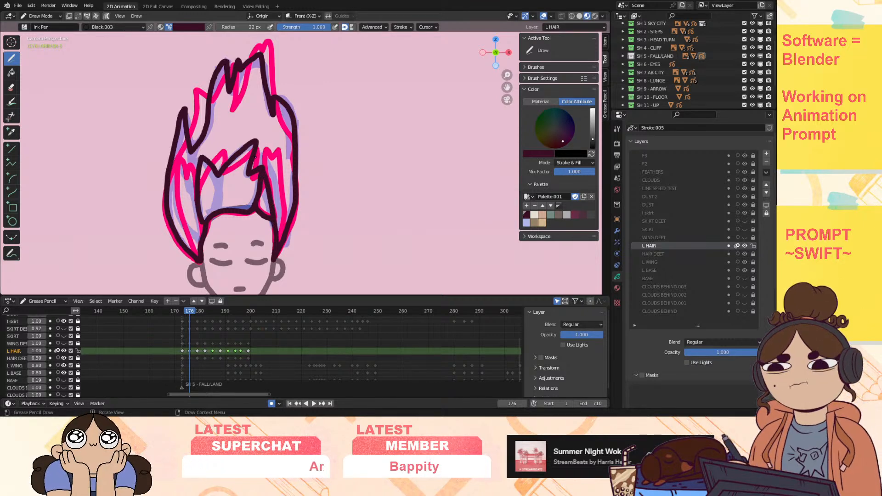
left_click_drag(259, 152, 276, 173)
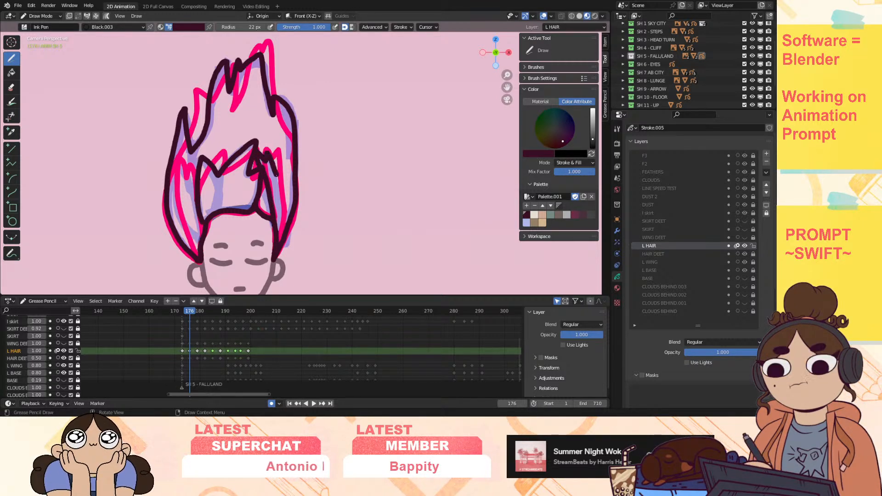
left_click_drag(286, 215, 284, 230)
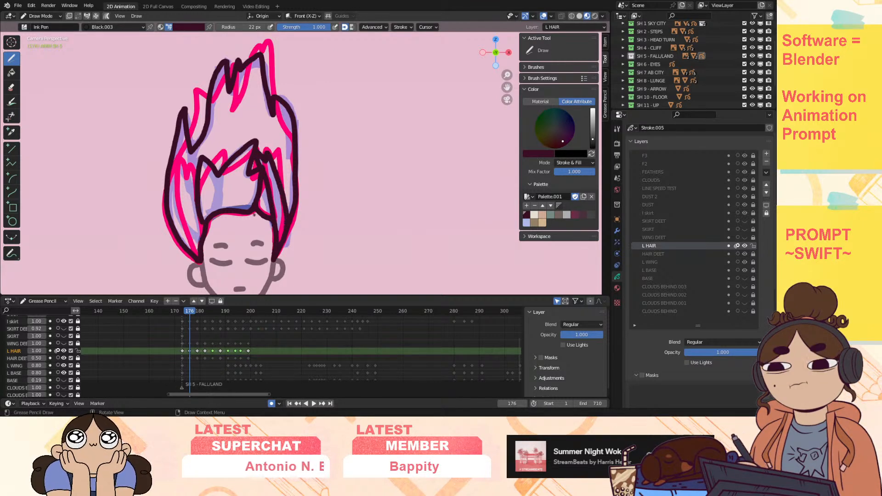
Step: Turn off onion skinning for the L HAIR layer and ink the strands on the left side of the head at frame 176
left_click(57, 351)
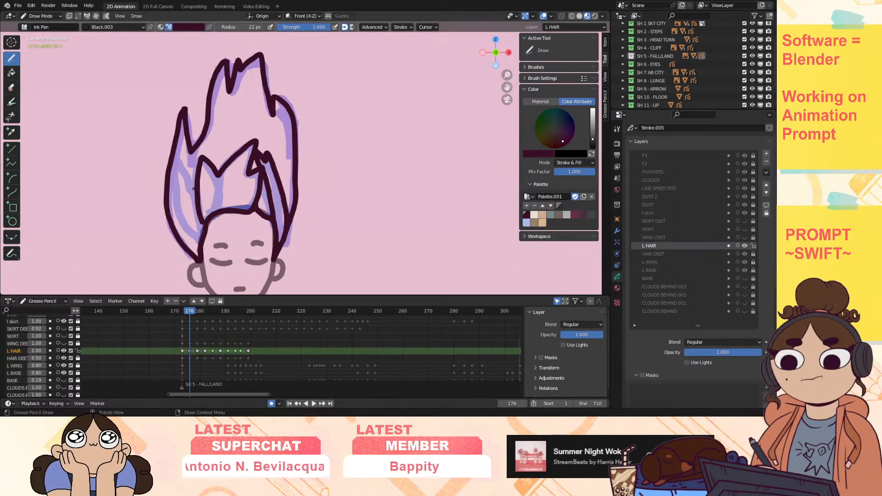
mouse_move(194, 195)
left_mouse_down()
mouse_move(188, 176)
mouse_move(175, 188)
left_mouse_up()
left_click_drag(189, 238, 198, 254)
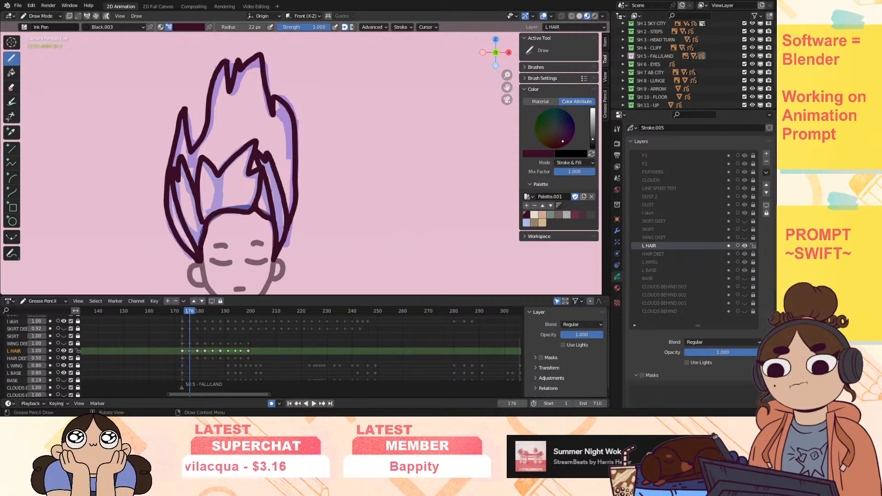
left_click_drag(189, 311, 189, 312)
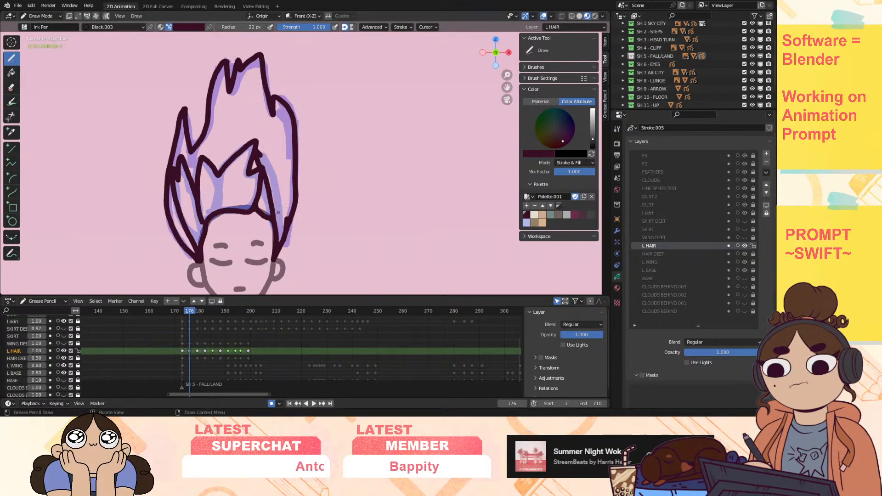
Step: Ink the remaining hair strands beside the right temple at frame 176
left_click_drag(260, 155, 266, 143)
left_click_drag(278, 174, 287, 216)
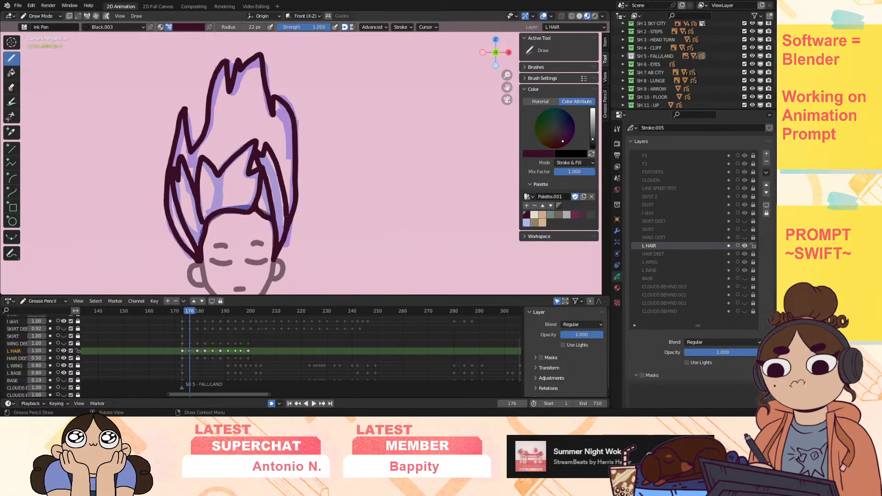
Step: Move on to frame 180 and turn on onion skinning for the L HAIR layer
left_click_drag(186, 309, 199, 310)
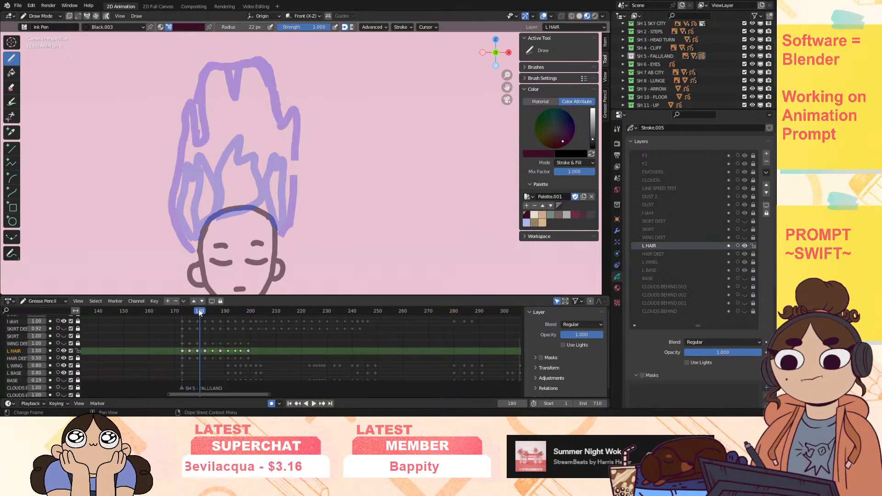
left_click(57, 351)
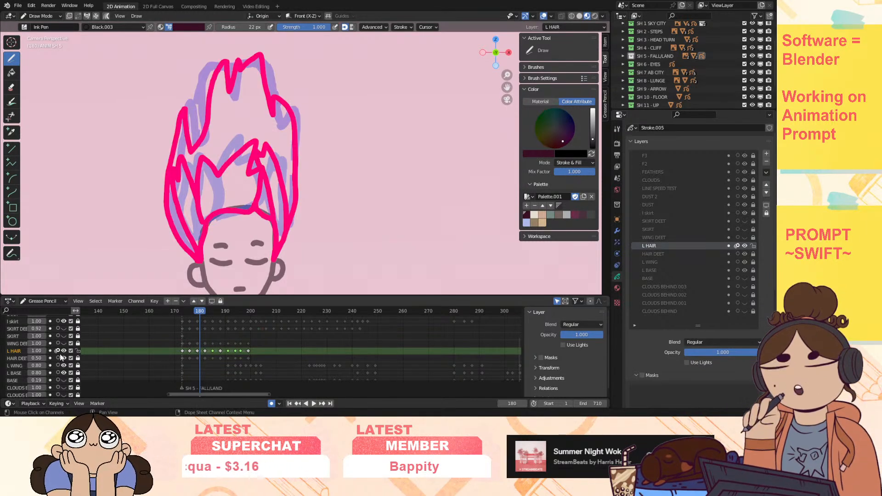
left_click(274, 260)
left_click(201, 261)
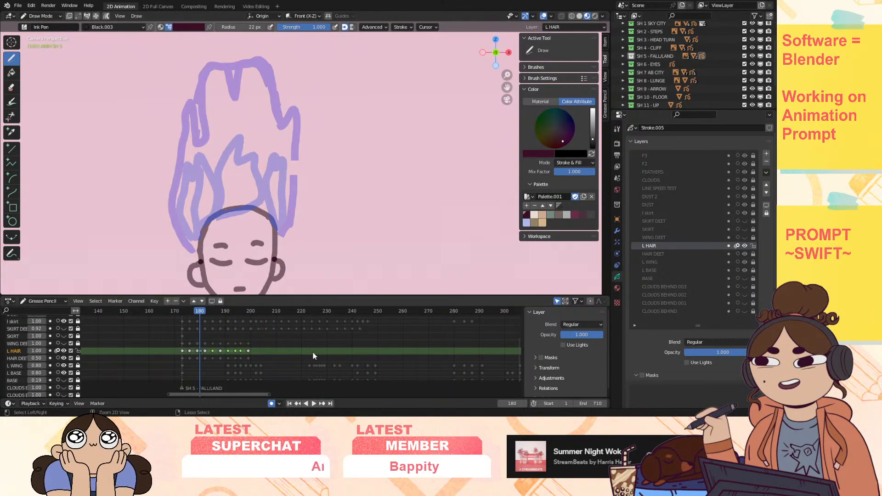
key("ctrl+z")
key("ctrl+z")
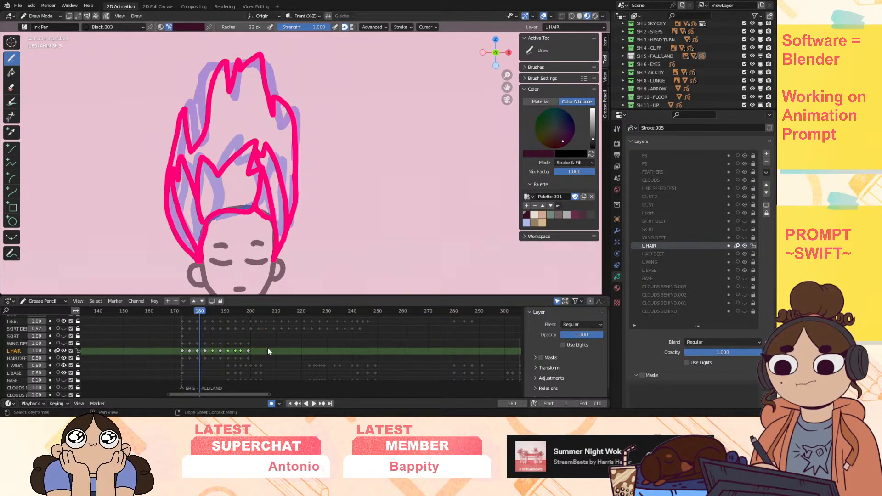
Step: Go to the keyframe at 179 and ink the spiky outer hair silhouette and the hairline over the rough sketch
key("Up")
key("Down")
left_click(274, 259)
left_click_drag(282, 243, 300, 143)
mouse_move(299, 103)
left_mouse_down()
mouse_move(279, 120)
mouse_move(253, 52)
mouse_move(212, 64)
mouse_move(201, 133)
mouse_move(192, 98)
left_mouse_up()
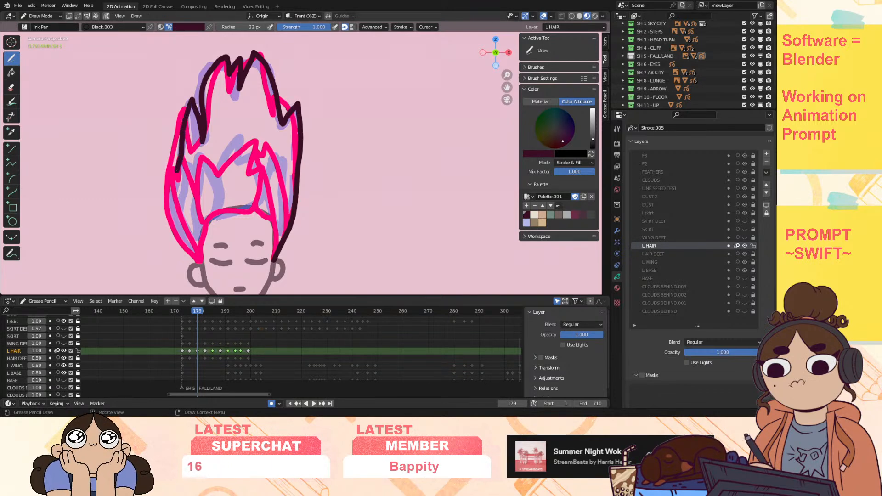
left_click_drag(178, 167, 173, 226)
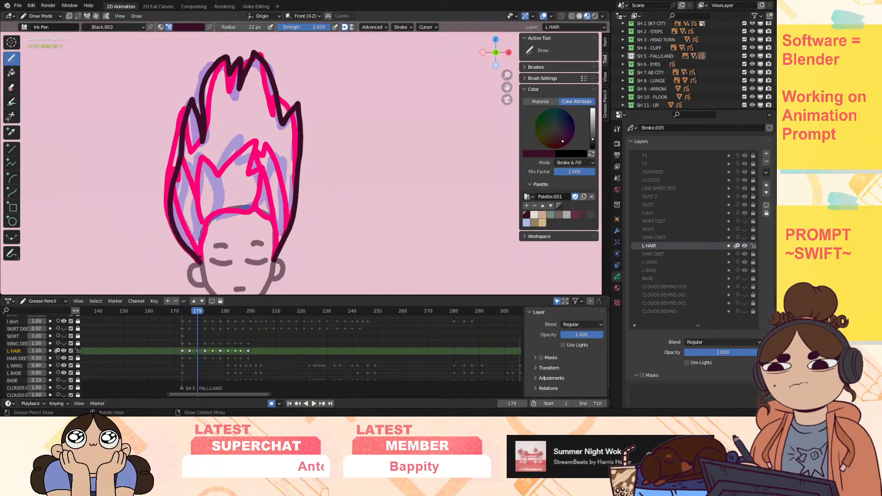
mouse_move(274, 260)
left_mouse_down()
mouse_move(273, 215)
mouse_move(251, 210)
mouse_move(201, 238)
left_mouse_up()
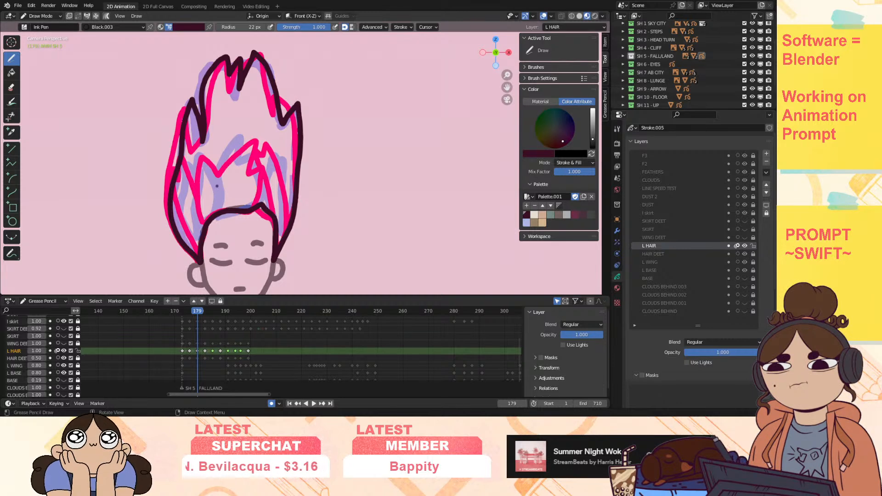
Step: Turn off onion skinning for the L HAIR layer and ink the fringe and both sides' inner strands at frame 179
left_click(57, 350)
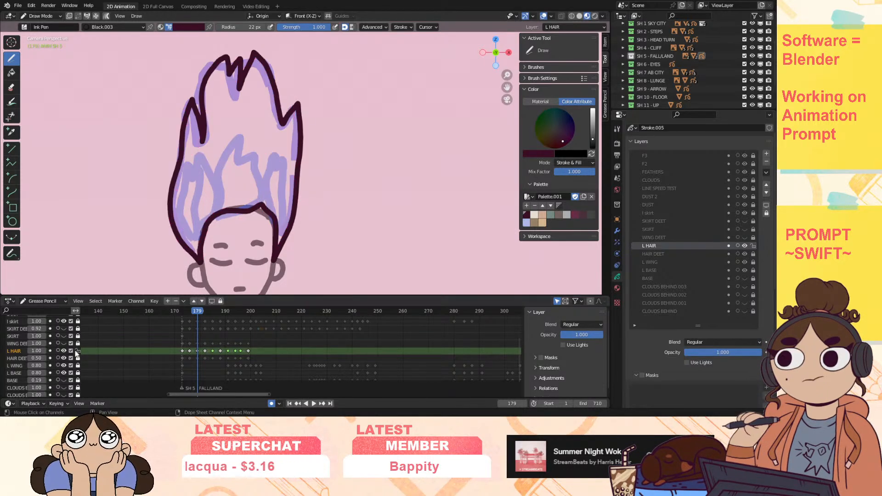
mouse_move(284, 205)
left_mouse_down()
mouse_move(287, 174)
mouse_move(263, 182)
left_mouse_up()
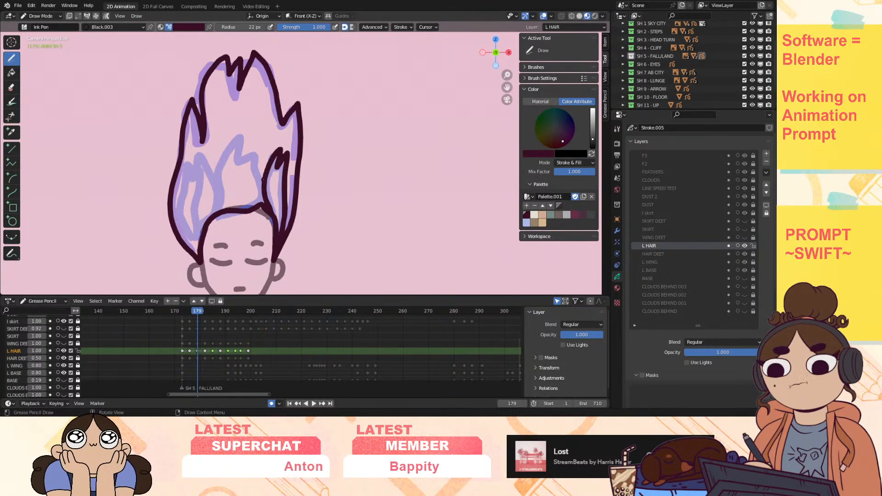
mouse_move(256, 162)
left_mouse_down()
mouse_move(245, 157)
mouse_move(243, 133)
mouse_move(197, 197)
mouse_move(197, 254)
left_mouse_up()
left_click_drag(194, 160, 178, 212)
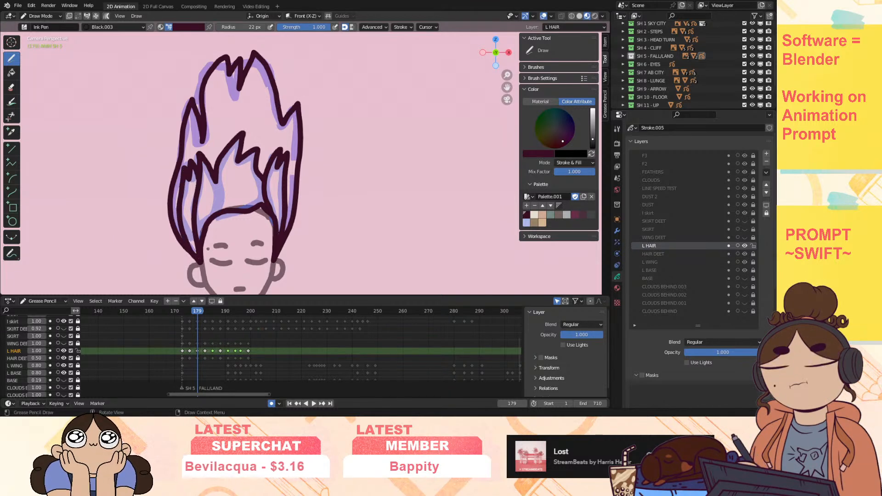
Step: Go to frame 182 and ink the outer hair silhouette and the hairline over the rough hair sketch
mouse_move(200, 311)
left_mouse_down()
mouse_move(181, 326)
mouse_move(198, 330)
mouse_move(205, 320)
left_mouse_up()
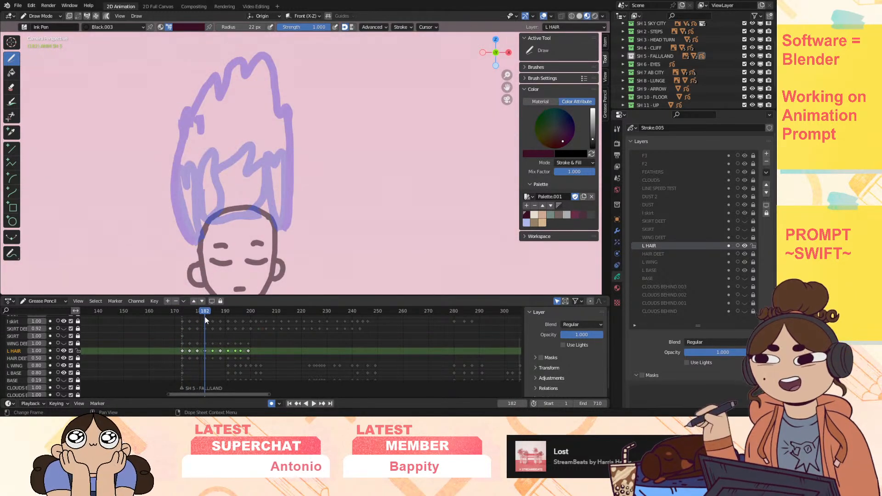
mouse_move(275, 261)
left_mouse_down()
mouse_move(290, 139)
mouse_move(289, 107)
mouse_move(264, 55)
mouse_move(247, 76)
mouse_move(225, 83)
mouse_move(211, 74)
mouse_move(185, 120)
mouse_move(174, 216)
mouse_move(199, 262)
mouse_move(204, 239)
mouse_move(243, 212)
mouse_move(270, 216)
left_mouse_up()
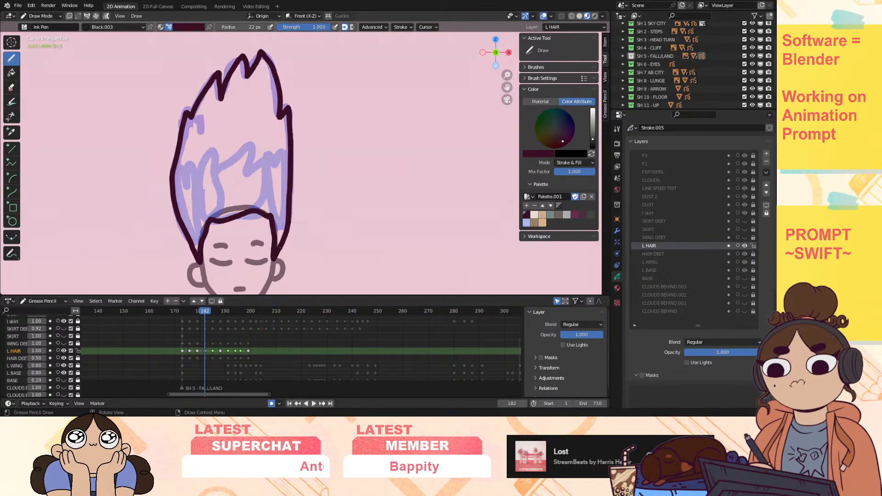
Step: Ink the fringe and the spiky strands on both sides of the head at frame 182
mouse_move(204, 310)
left_mouse_down()
mouse_move(188, 319)
mouse_move(204, 319)
left_mouse_up()
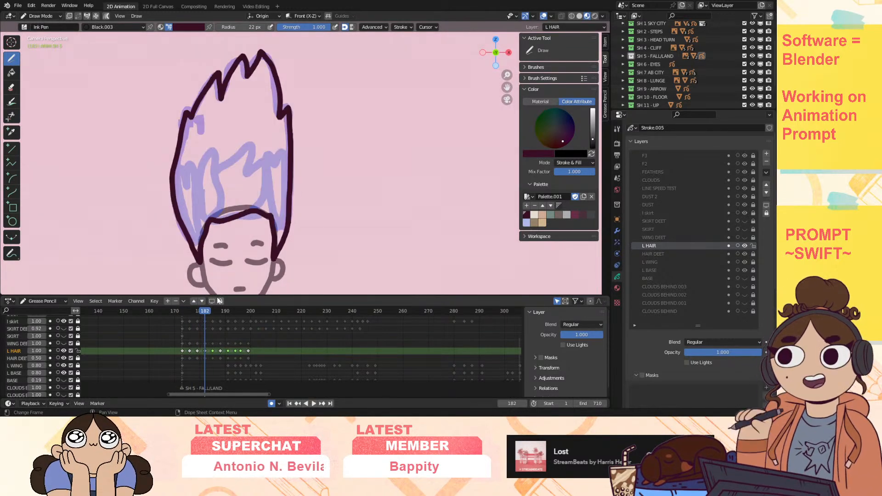
left_click_drag(245, 180, 243, 184)
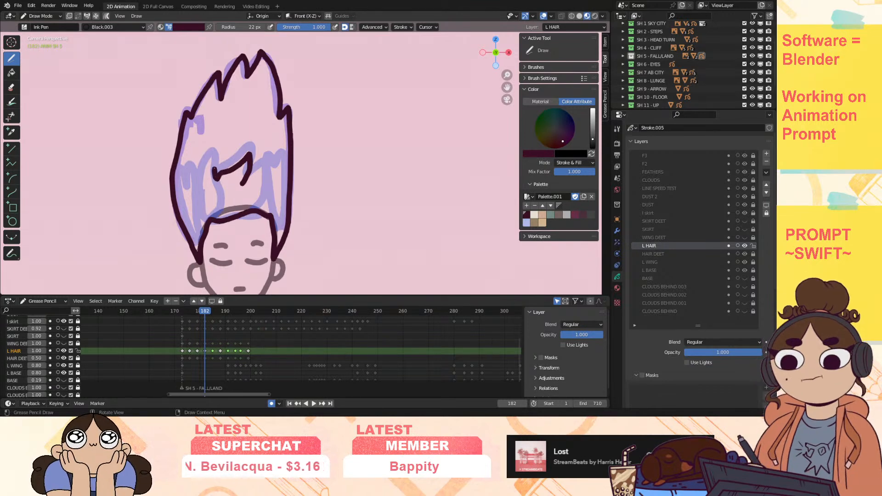
mouse_move(205, 221)
left_mouse_down()
mouse_move(181, 190)
mouse_move(199, 168)
mouse_move(197, 186)
left_mouse_up()
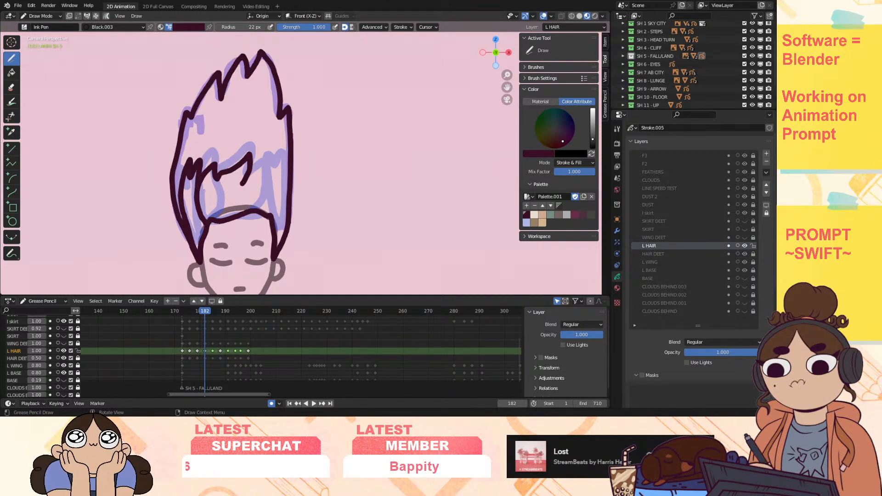
left_click_drag(257, 169, 261, 168)
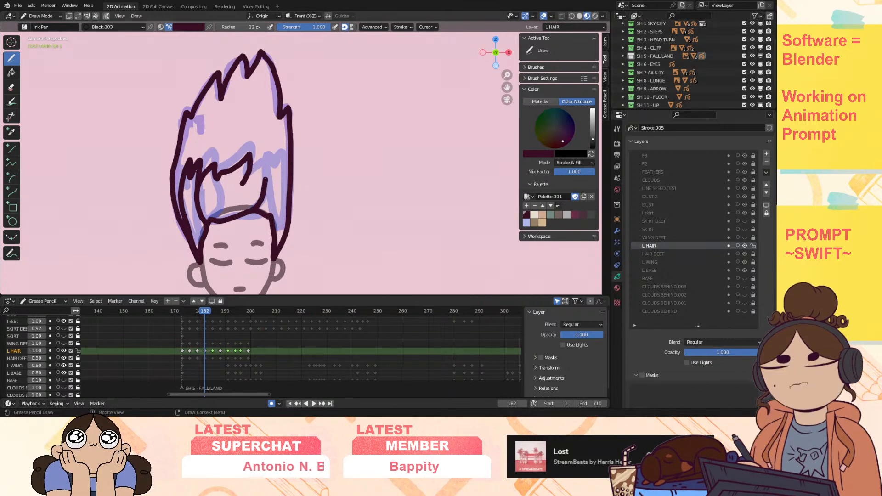
mouse_move(196, 315)
left_mouse_down()
mouse_move(208, 313)
mouse_move(205, 305)
left_mouse_up()
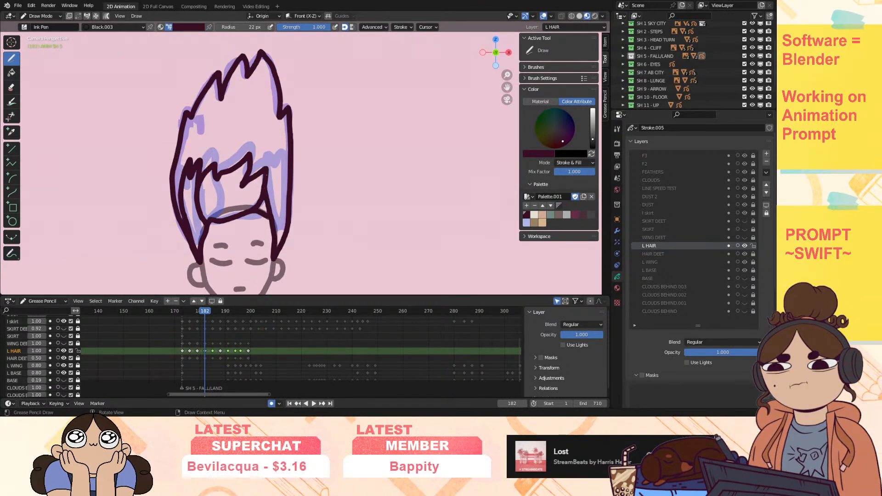
left_click_drag(263, 146, 281, 181)
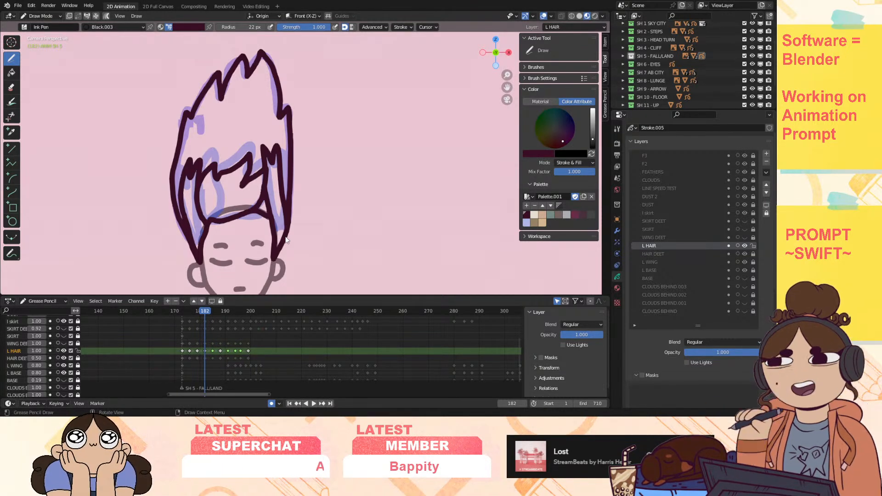
Step: Try to fill the gap between the fringe's right edge and the right temple with ink at frames 179, 182 and 173
key("space")
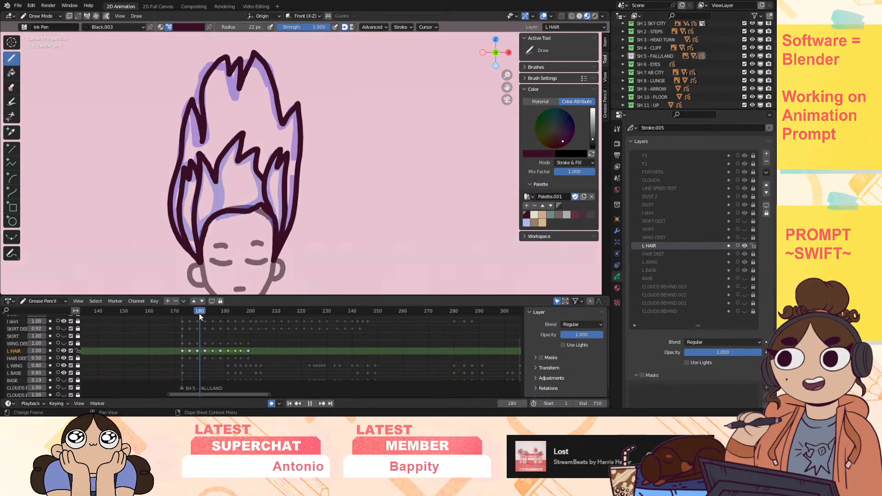
left_click_drag(205, 318, 198, 318)
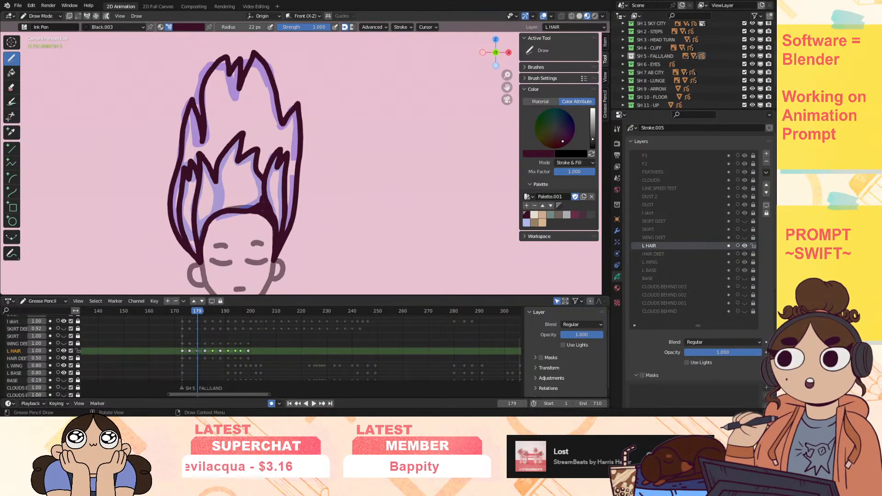
left_click_drag(200, 310, 206, 314)
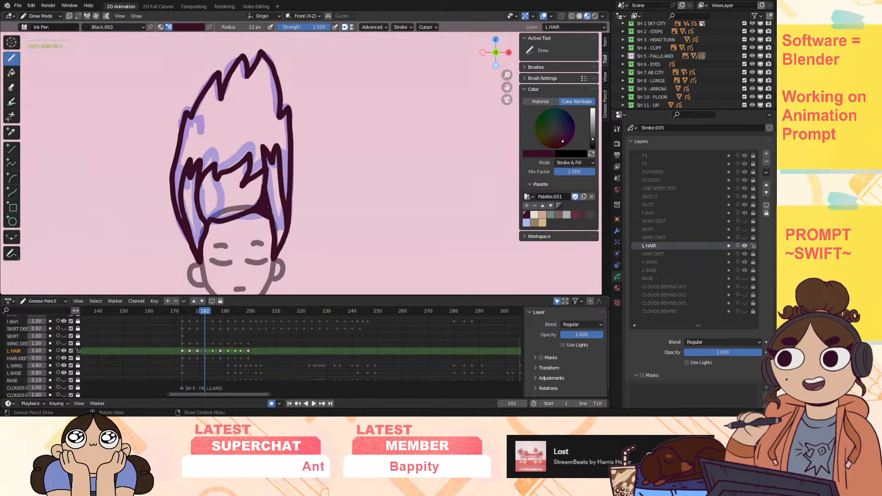
left_click_drag(204, 311, 183, 322)
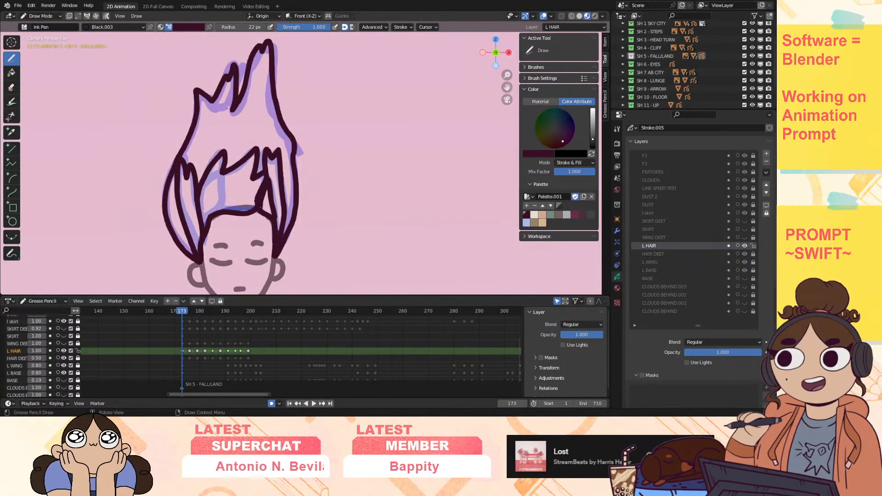
left_click_drag(264, 197, 268, 211)
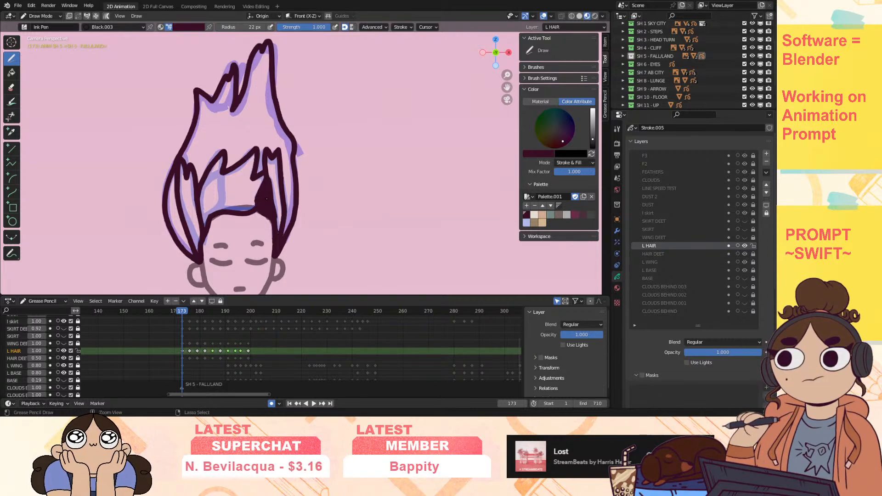
Step: Erase the line joining the fringe's right edge to the hairline at frames 179, 176, 173 and 182, re-inking the strand edge at 176
key("Up")
key("Up")
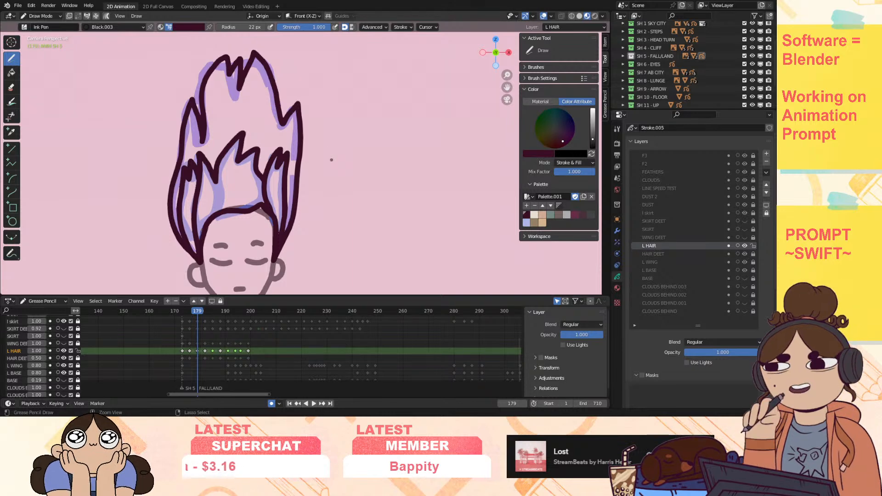
key("Up")
key("Down")
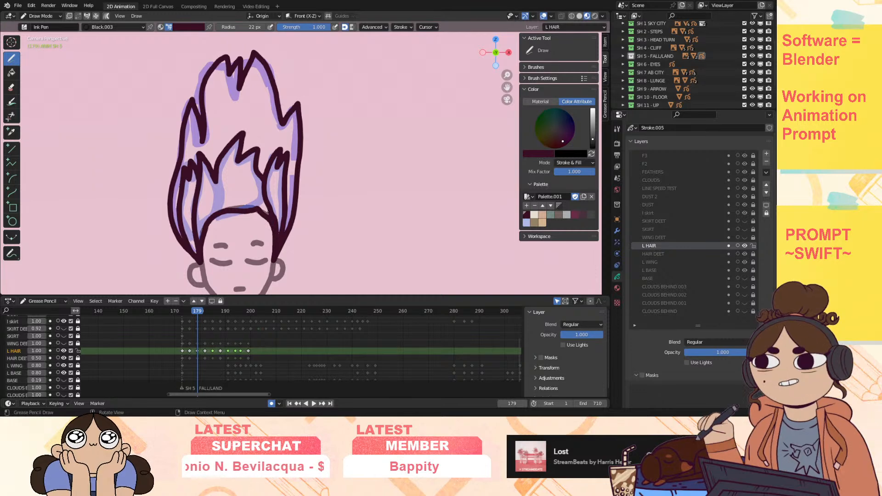
left_click_drag(192, 312, 188, 312)
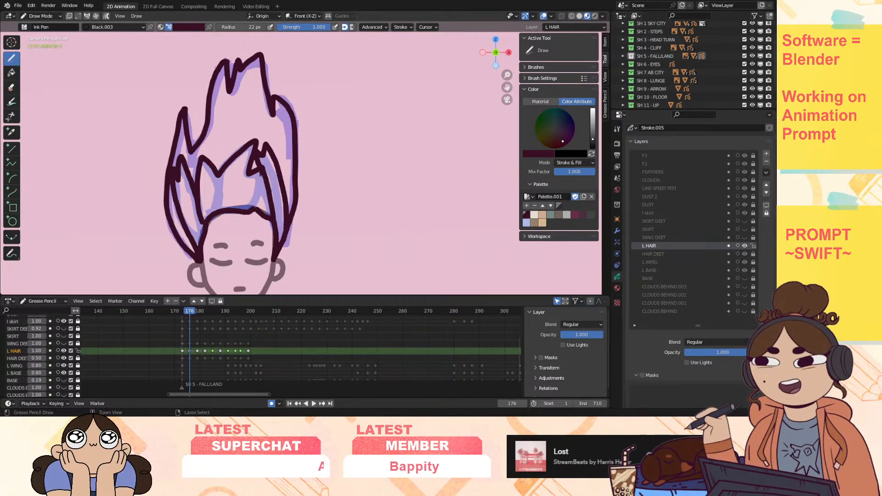
mouse_move(260, 164)
left_mouse_down()
mouse_move(258, 197)
mouse_move(263, 182)
left_mouse_up()
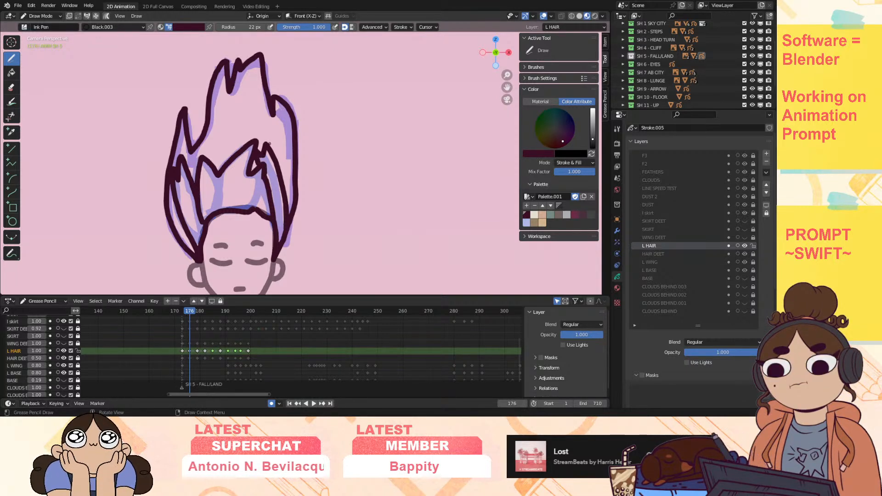
left_click_drag(192, 310, 183, 311)
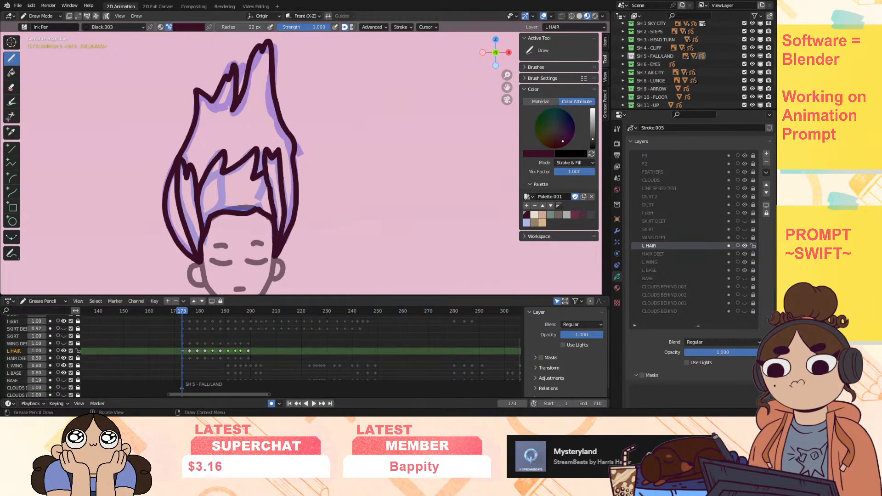
left_click_drag(183, 310, 204, 312)
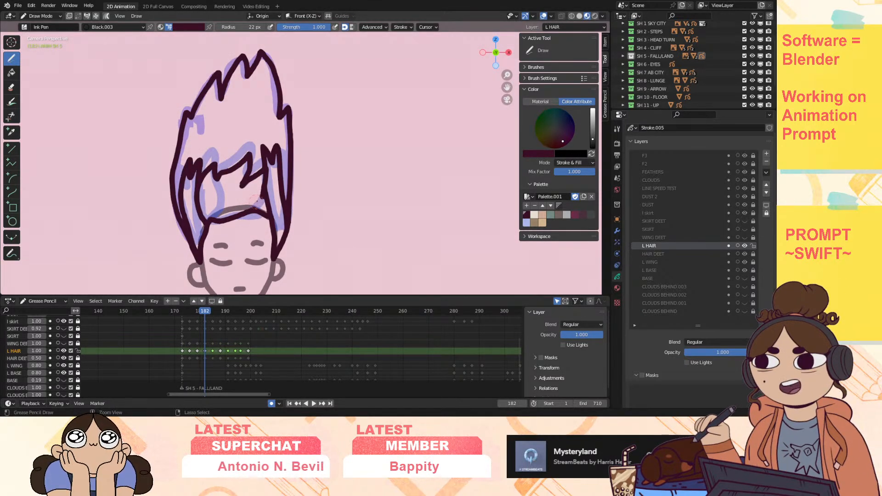
Step: Go to frame 185 and ink the spiky outer hair silhouette down to both temples over the rough sketch
left_click_drag(208, 312, 213, 312)
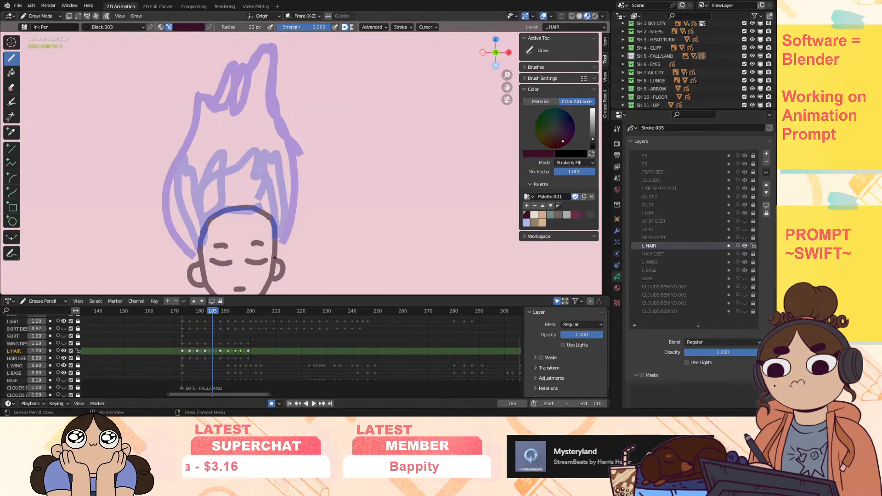
mouse_move(275, 259)
left_mouse_down()
mouse_move(295, 207)
mouse_move(269, 46)
mouse_move(252, 62)
mouse_move(240, 107)
mouse_move(239, 61)
mouse_move(203, 96)
mouse_move(171, 166)
mouse_move(172, 230)
left_mouse_up()
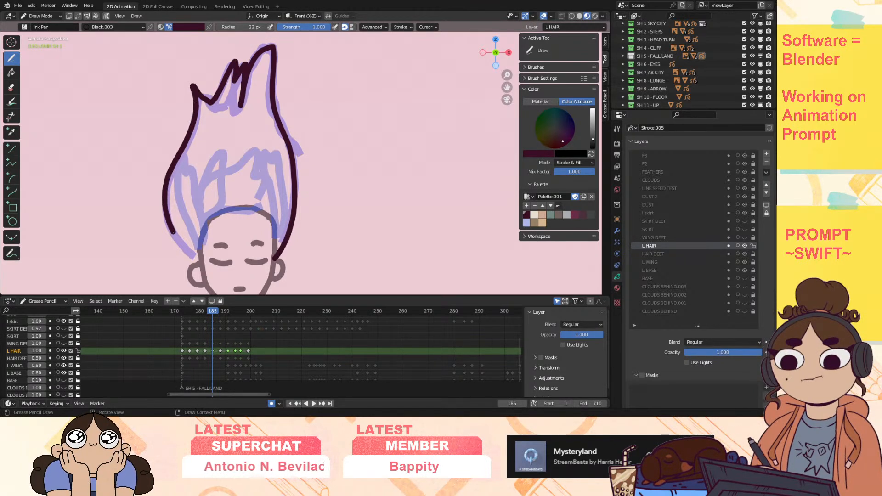
left_click_drag(197, 259, 202, 263)
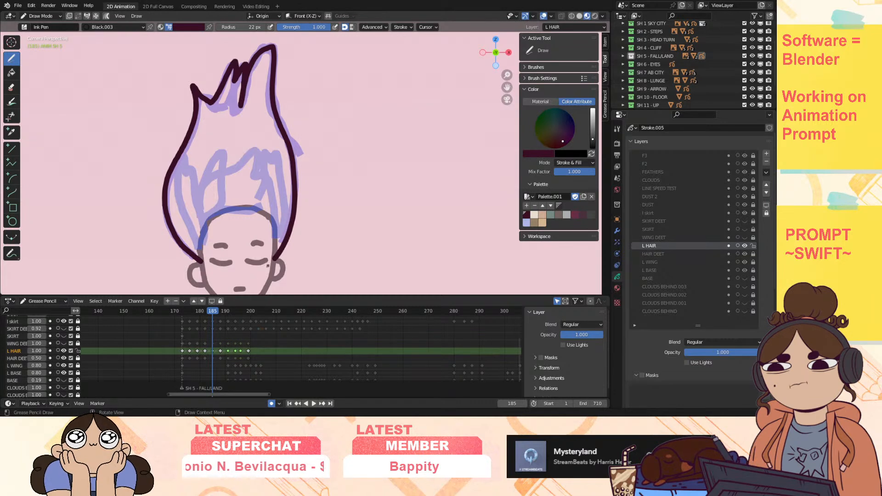
Step: Ink the hairline, the jagged fringe and the spiky strands on both sides of the head at frame 185
left_click_drag(211, 313, 213, 312)
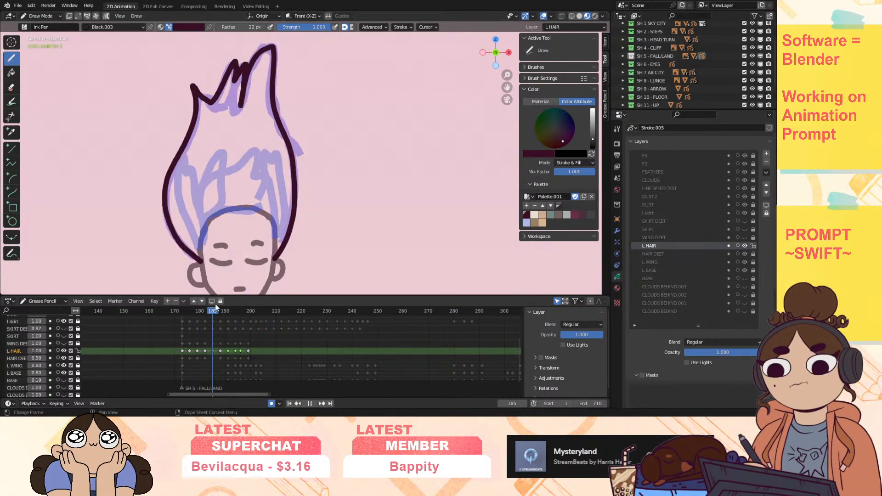
mouse_move(287, 212)
left_mouse_down()
mouse_move(275, 153)
mouse_move(269, 160)
mouse_move(264, 147)
mouse_move(262, 162)
left_mouse_up()
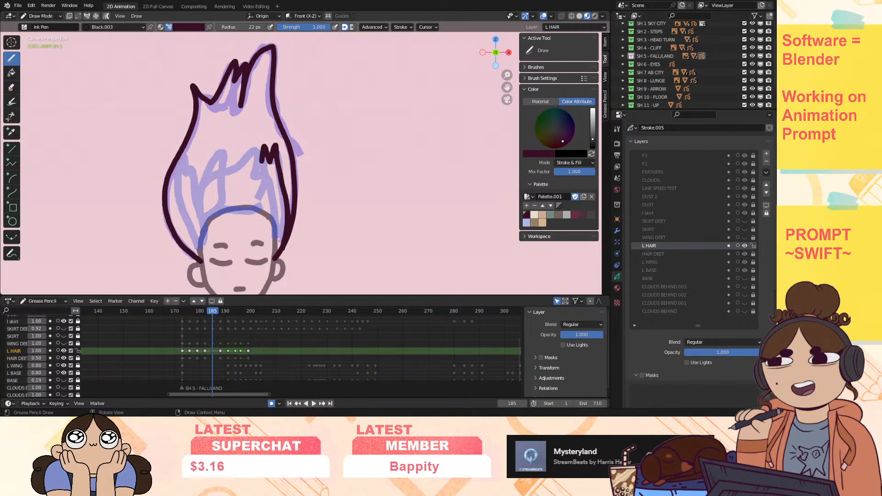
mouse_move(255, 208)
left_mouse_down()
mouse_move(211, 215)
mouse_move(200, 250)
left_mouse_up()
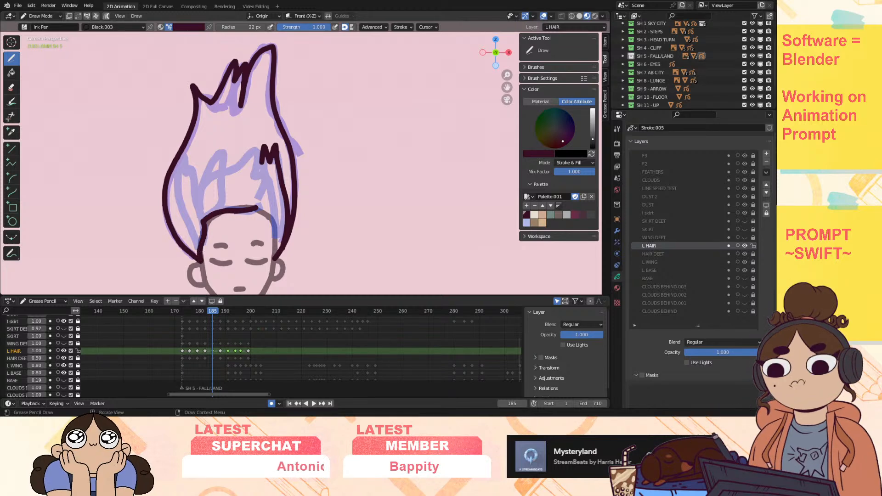
mouse_move(256, 207)
left_mouse_down()
mouse_move(266, 171)
mouse_move(257, 148)
left_mouse_up()
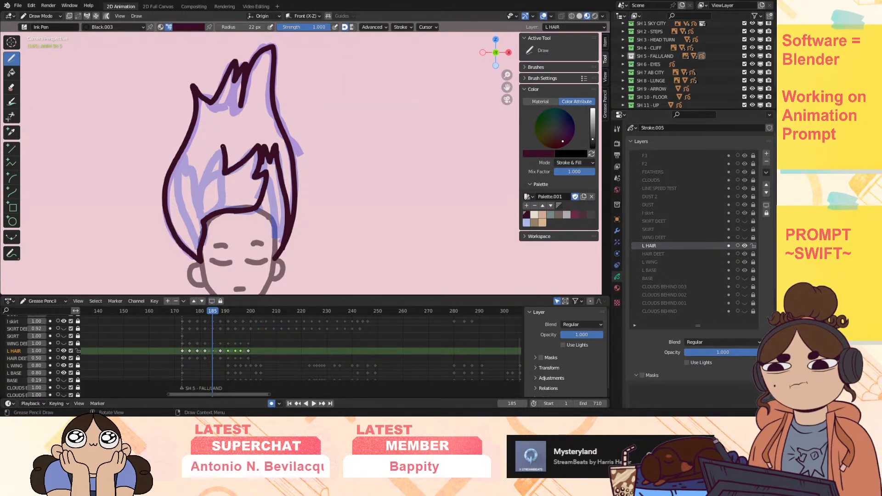
mouse_move(203, 222)
left_mouse_down()
mouse_move(216, 172)
mouse_move(188, 171)
left_mouse_up()
mouse_move(184, 158)
left_mouse_down()
mouse_move(176, 202)
mouse_move(199, 255)
left_mouse_up()
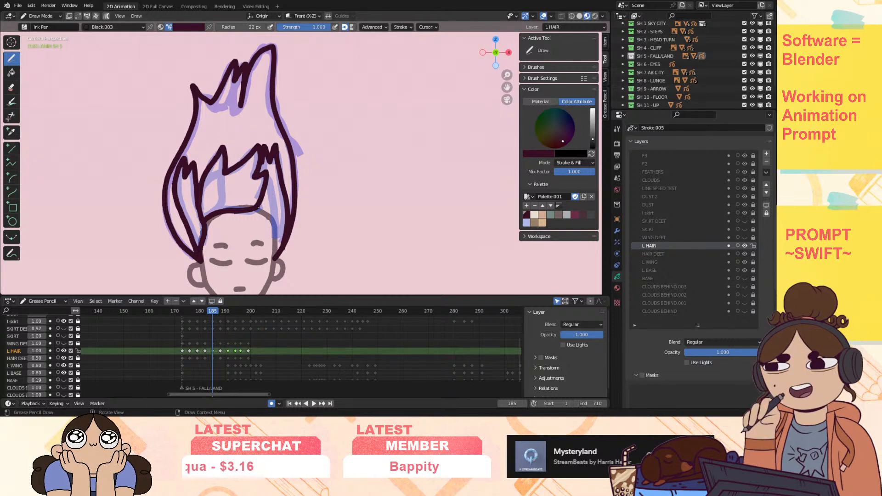
left_click_drag(272, 223, 276, 246)
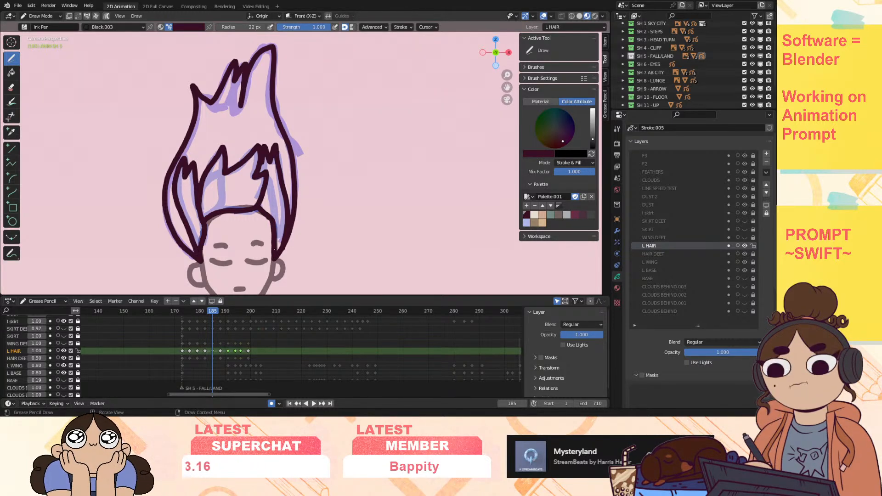
Step: Go to frame 188 and ink the spiky outer hair silhouette and the hairline across the forehead over the rough sketch
key("space")
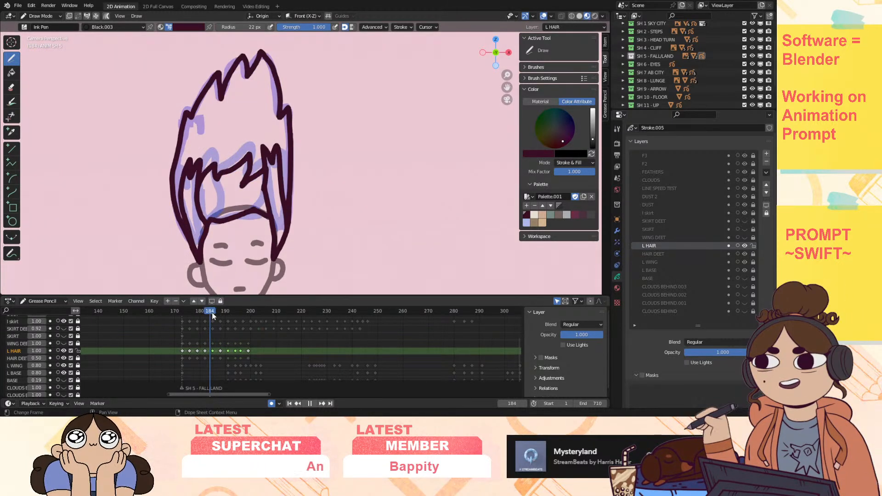
key("space")
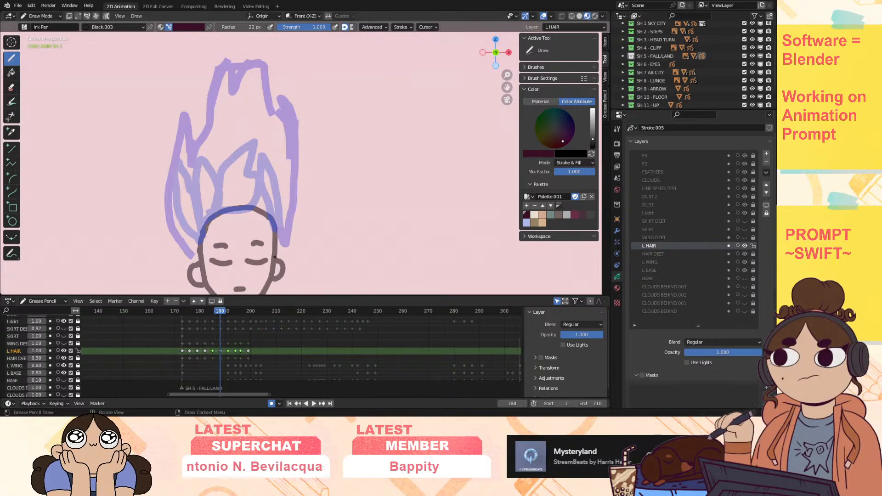
mouse_move(294, 192)
left_mouse_down()
mouse_move(296, 160)
mouse_move(279, 110)
mouse_move(232, 62)
mouse_move(193, 155)
mouse_move(189, 123)
mouse_move(172, 159)
mouse_move(183, 248)
left_mouse_up()
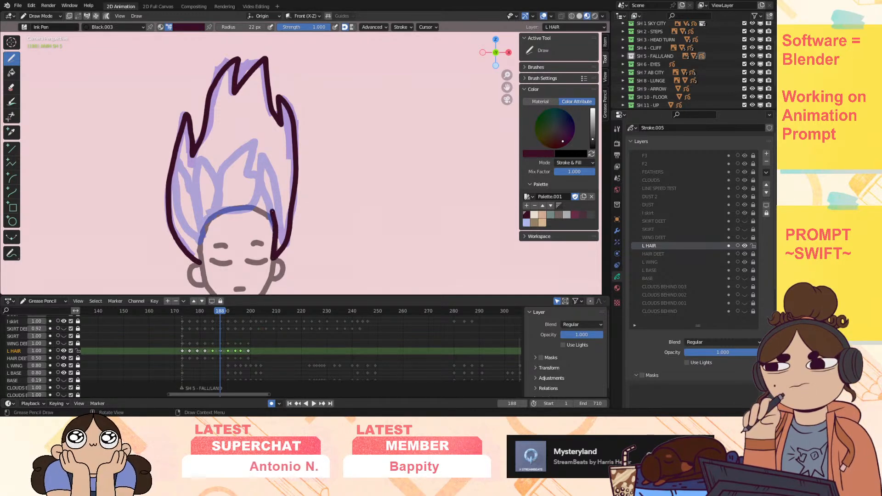
left_click_drag(235, 207, 211, 214)
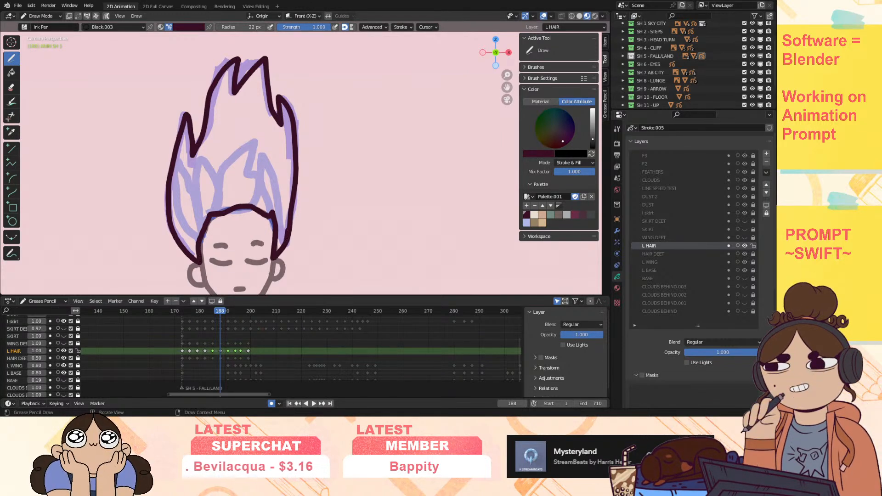
Step: Ink the pointed fringe and the narrow strands beside both temples at frame 188
left_click_drag(284, 203, 269, 149)
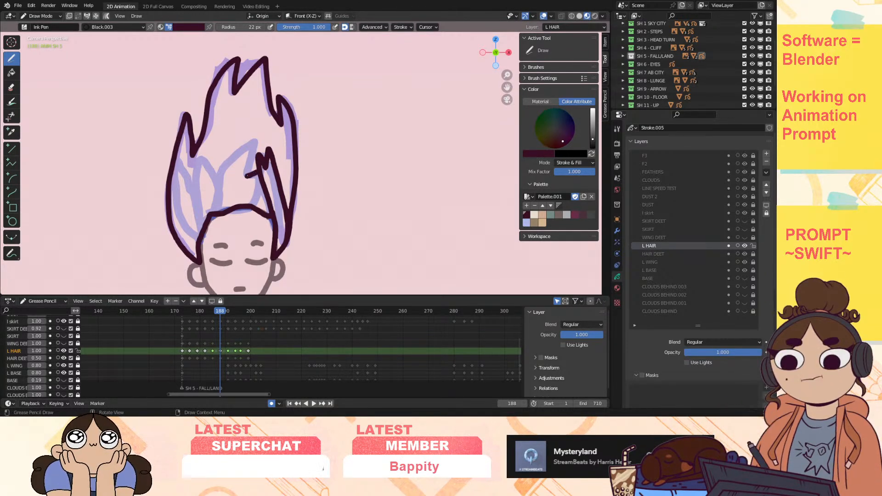
left_click_drag(248, 175, 258, 142)
left_click_drag(202, 181, 219, 158)
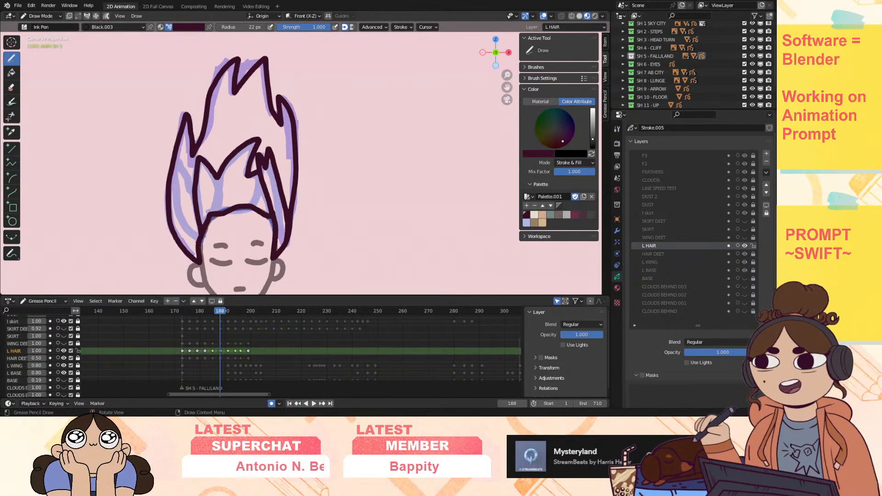
left_click_drag(183, 179, 190, 159)
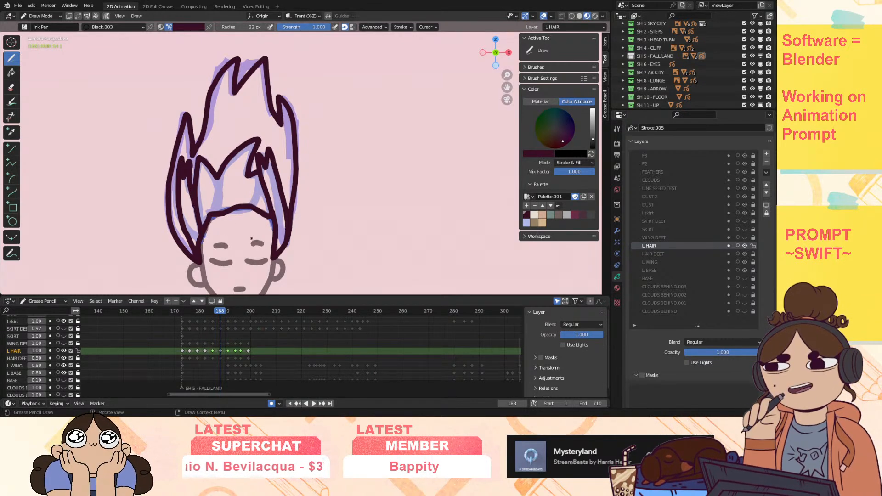
Step: Go to frame 191 and ink the outer hair silhouette with its split top, plus the hairline between the temples
mouse_move(219, 315)
left_mouse_down()
mouse_move(203, 320)
mouse_move(230, 322)
left_mouse_up()
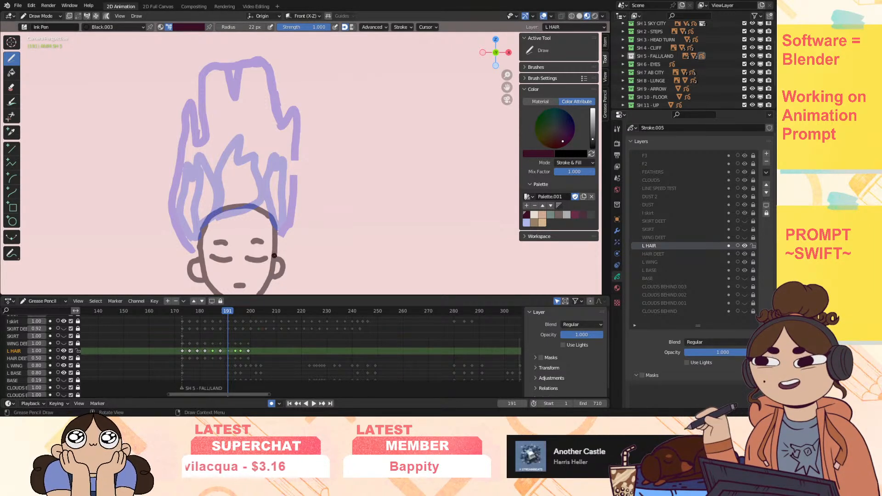
mouse_move(283, 246)
left_mouse_down()
mouse_move(296, 186)
mouse_move(292, 104)
mouse_move(280, 129)
mouse_move(259, 57)
mouse_move(247, 58)
left_mouse_up()
mouse_move(233, 98)
left_mouse_down()
mouse_move(225, 62)
mouse_move(205, 65)
mouse_move(201, 117)
mouse_move(183, 119)
mouse_move(175, 172)
left_mouse_up()
mouse_move(174, 218)
left_mouse_down()
mouse_move(192, 251)
mouse_move(227, 210)
mouse_move(268, 215)
mouse_move(276, 236)
left_mouse_up()
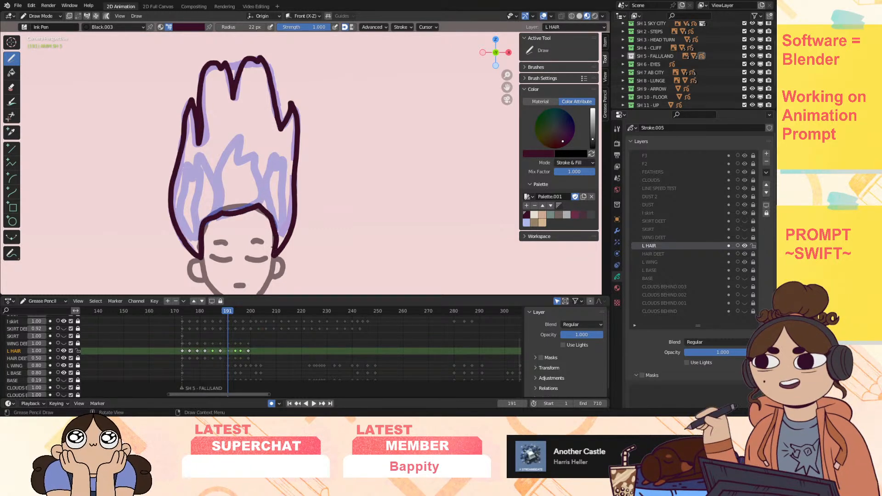
Step: Ink the right-hand strands, the fringe and the left-hand strands at frame 191, redrawing the fringe's left edge
left_click_drag(283, 165, 291, 224)
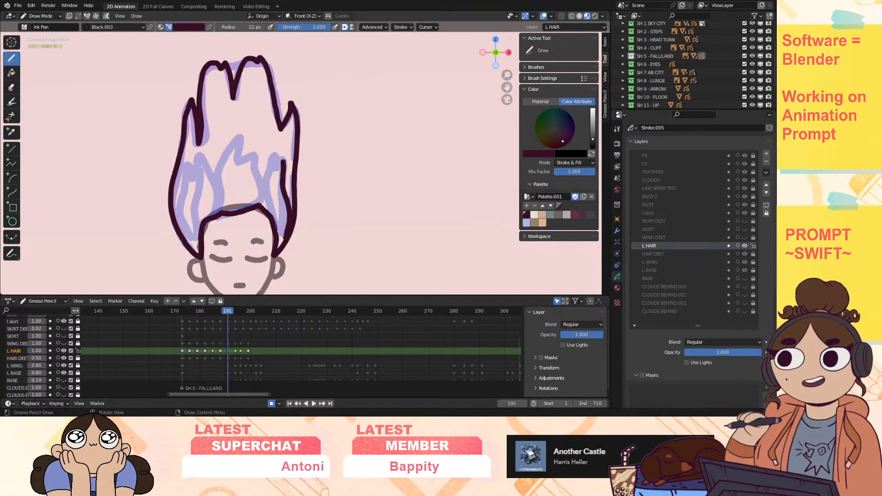
mouse_move(269, 157)
left_mouse_down()
mouse_move(277, 168)
mouse_move(259, 173)
mouse_move(257, 150)
mouse_move(216, 189)
mouse_move(197, 155)
mouse_move(196, 182)
left_mouse_up()
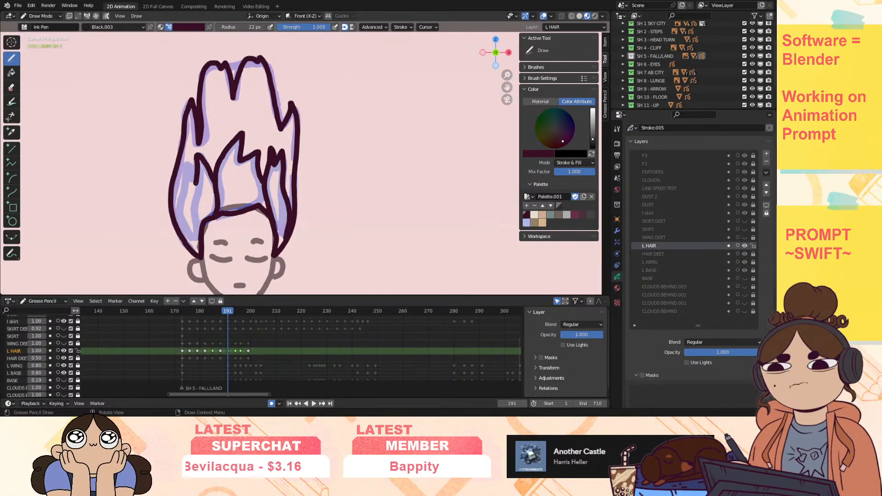
key("ctrl+z")
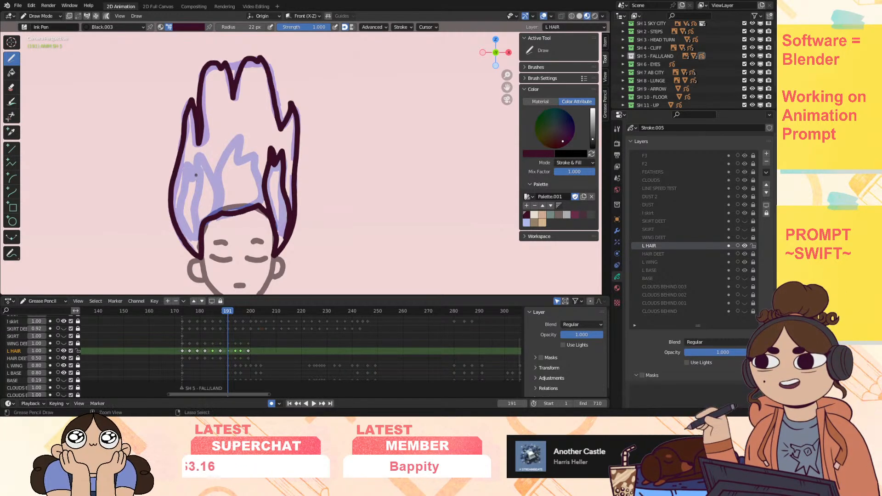
key("ctrl+shift+z")
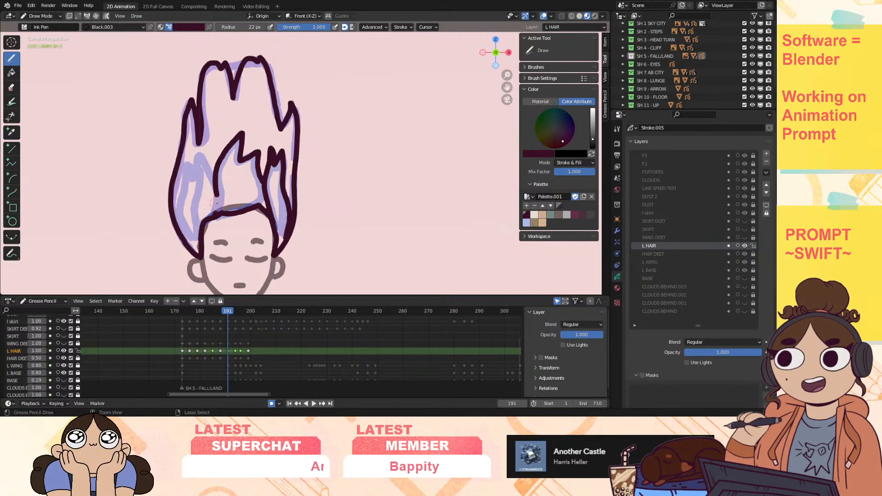
mouse_move(216, 171)
left_mouse_down()
mouse_move(198, 155)
mouse_move(203, 247)
left_mouse_up()
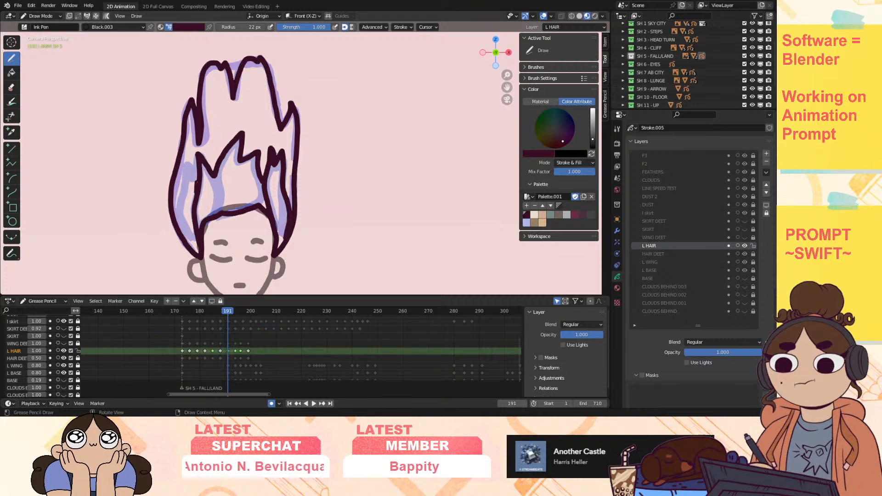
left_click_drag(185, 163, 179, 234)
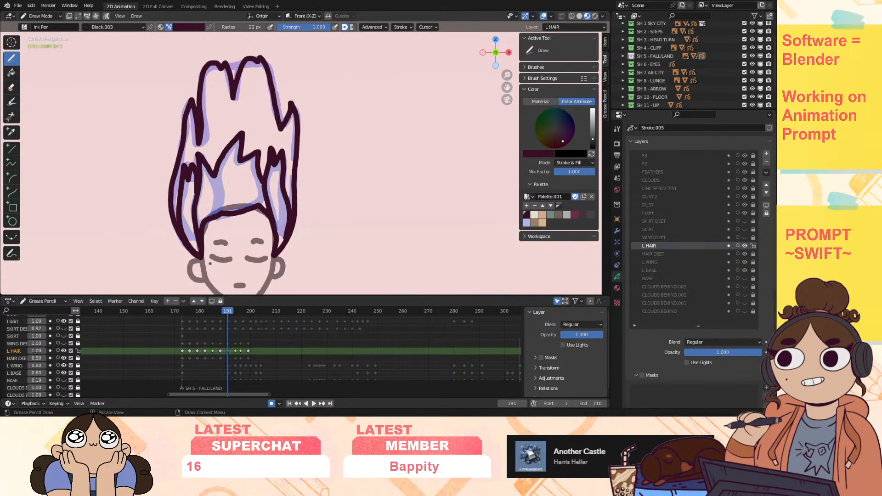
Step: Go to frame 194 and ink the outer hair silhouette and the hairline down to both temples
key("Up")
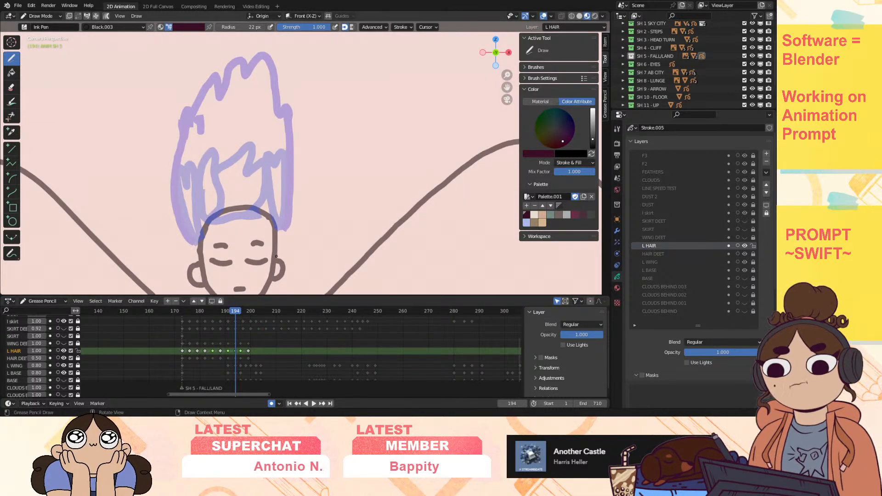
left_click_drag(230, 311, 236, 311)
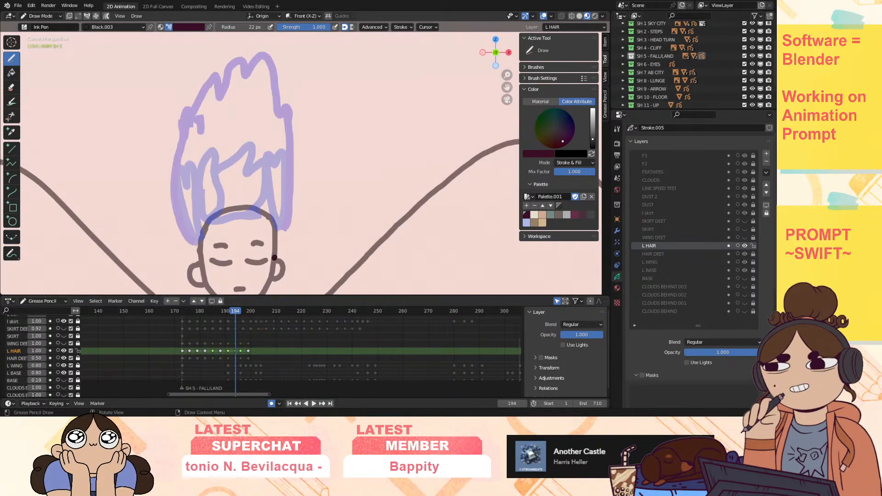
mouse_move(290, 160)
left_mouse_down()
mouse_move(290, 106)
mouse_move(275, 69)
mouse_move(258, 51)
mouse_move(246, 75)
mouse_move(240, 54)
mouse_move(216, 101)
mouse_move(188, 111)
mouse_move(172, 193)
mouse_move(193, 253)
mouse_move(219, 221)
left_mouse_up()
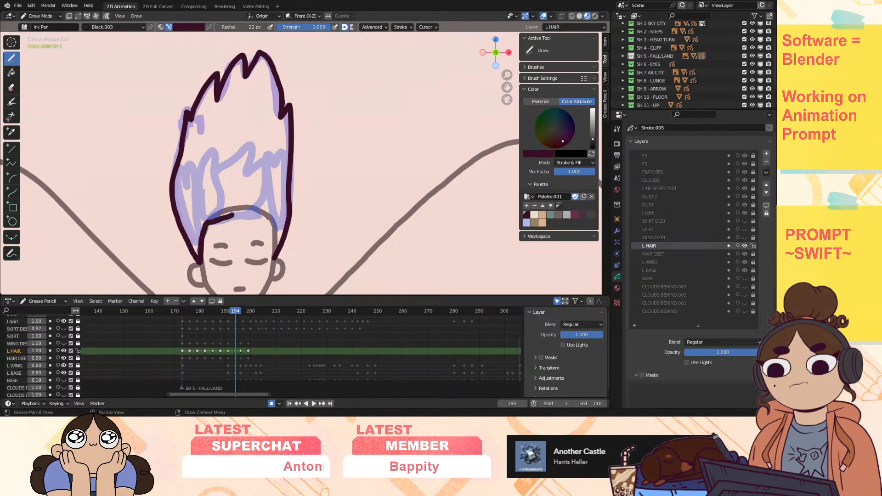
left_click_drag(275, 224, 275, 259)
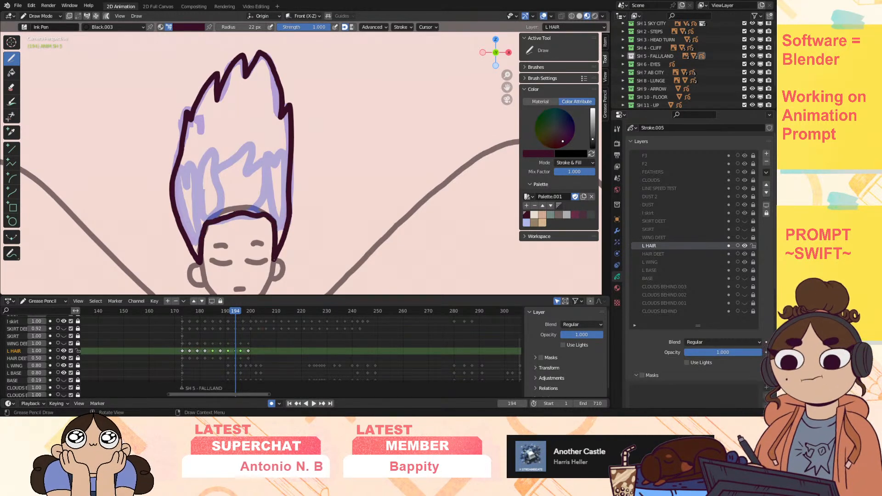
Step: Ink the zigzag fringe and the inner strands on both sides of the head at frame 194
left_click_drag(280, 158, 282, 194)
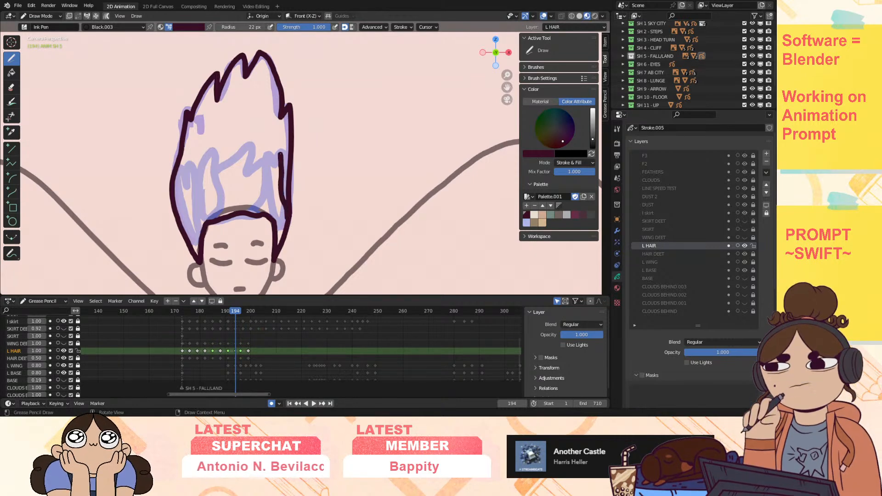
left_click_drag(275, 161, 264, 199)
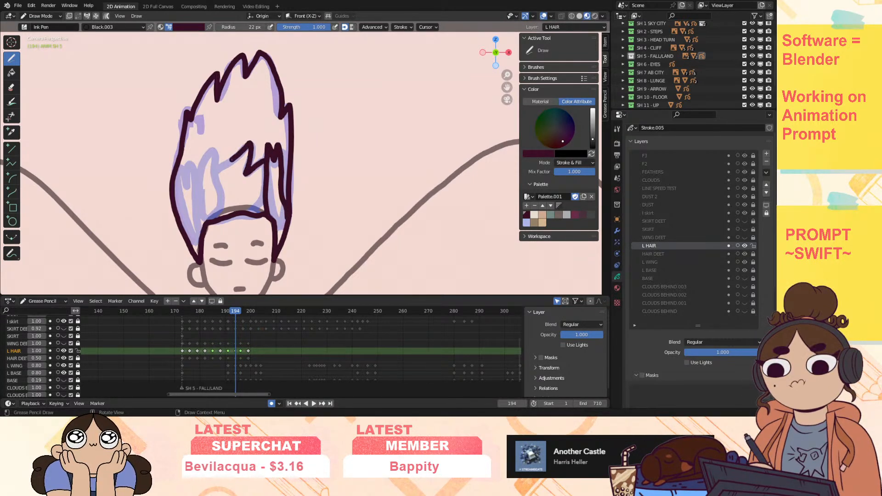
left_click_drag(204, 154, 196, 208)
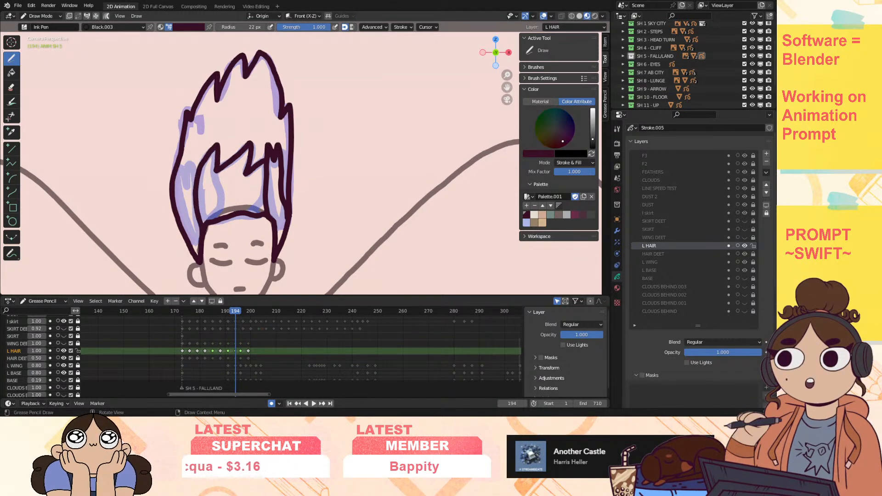
mouse_move(177, 171)
left_mouse_down()
mouse_move(178, 204)
mouse_move(197, 246)
left_mouse_up()
key("ctrl+z")
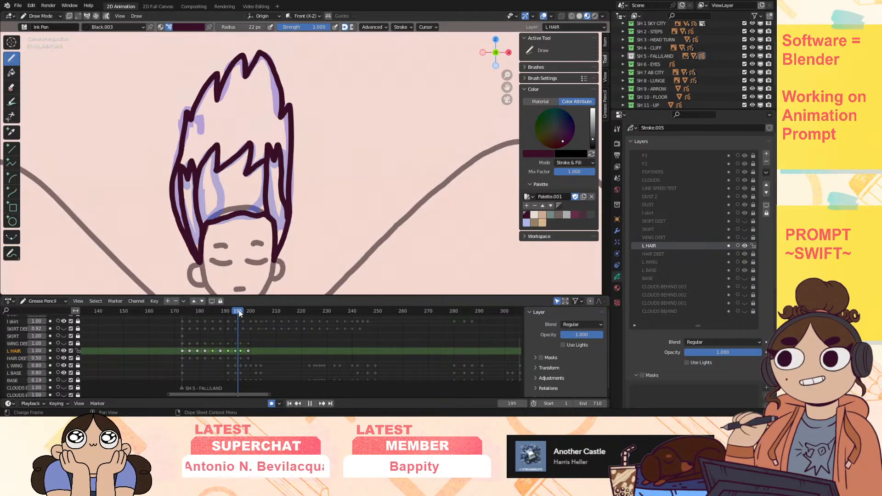
Step: Go to frame 196 and ink the tall spiky hair silhouette and the left part of the hairline
key("space")
mouse_move(274, 260)
left_mouse_down()
mouse_move(296, 188)
mouse_move(274, 102)
mouse_move(271, 42)
mouse_move(242, 85)
mouse_move(244, 65)
mouse_move(233, 60)
mouse_move(177, 163)
mouse_move(173, 232)
left_mouse_up()
left_click_drag(199, 262, 211, 223)
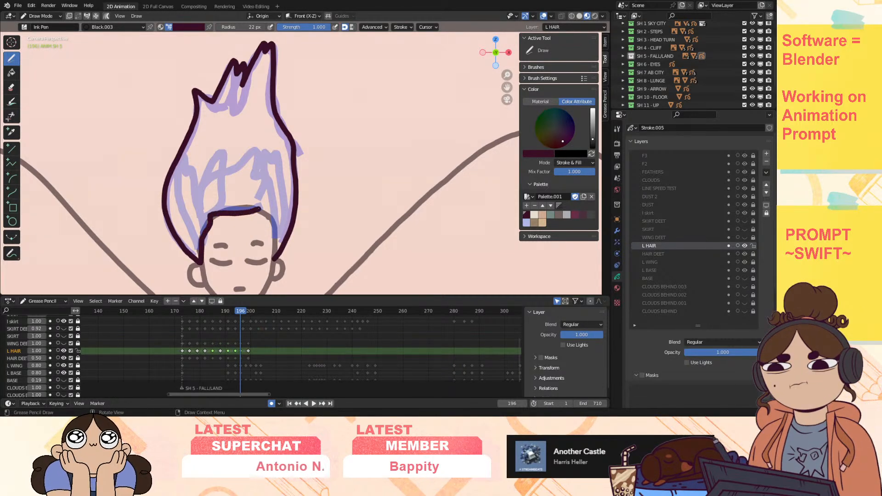
Step: Complete the hairline at frame 196 and ink the right-hand strands, the fringe and the left-hand strands
mouse_move(260, 208)
left_mouse_down()
mouse_move(274, 224)
mouse_move(278, 141)
mouse_move(267, 146)
left_mouse_up()
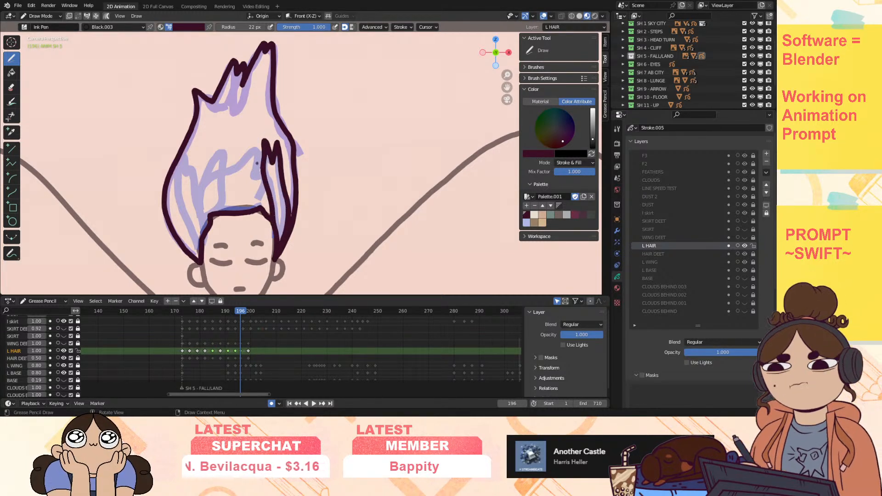
mouse_move(261, 174)
left_mouse_down()
mouse_move(254, 179)
mouse_move(252, 157)
mouse_move(223, 150)
mouse_move(198, 195)
mouse_move(184, 155)
mouse_move(182, 224)
mouse_move(198, 259)
left_mouse_up()
left_click_drag(199, 193, 204, 230)
Step: Go to frame 199 and ink the spiky outer hair silhouette, the hairline and the strands beside the left temple
left_click_drag(240, 313, 247, 313)
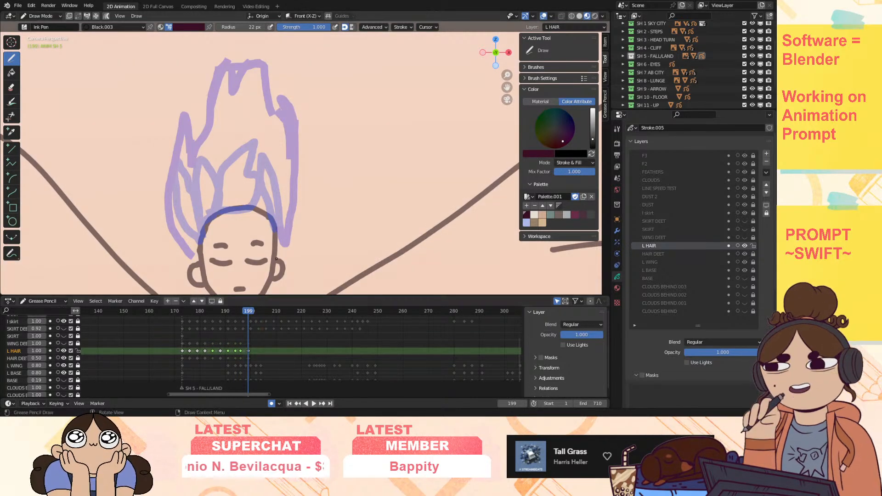
mouse_move(290, 232)
left_mouse_down()
mouse_move(293, 134)
mouse_move(267, 58)
mouse_move(233, 91)
left_mouse_up()
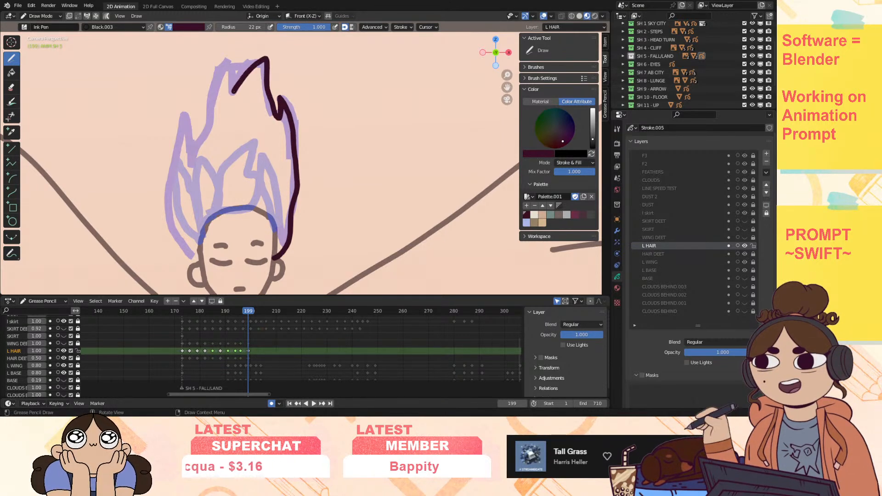
left_click_drag(235, 56, 193, 154)
mouse_move(186, 114)
left_mouse_down()
mouse_move(169, 205)
mouse_move(200, 263)
left_mouse_up()
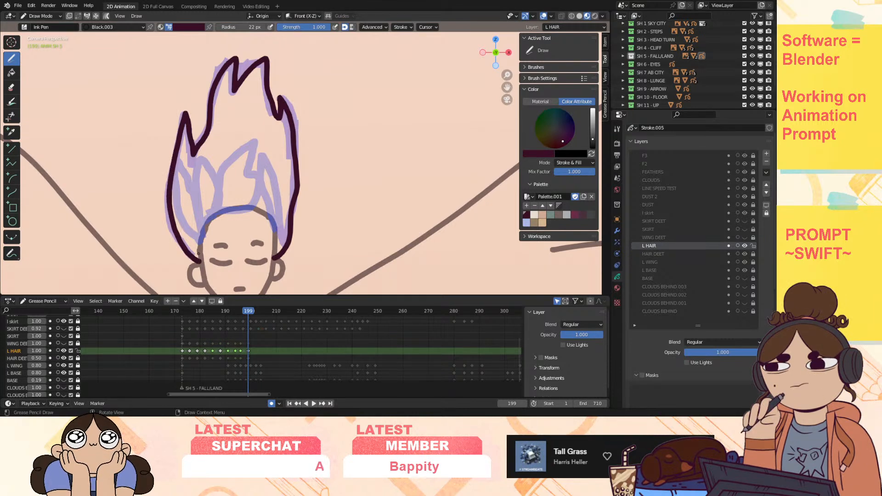
mouse_move(274, 259)
left_mouse_down()
mouse_move(266, 214)
mouse_move(238, 207)
mouse_move(206, 225)
mouse_move(201, 261)
mouse_move(176, 174)
mouse_move(198, 226)
left_mouse_up()
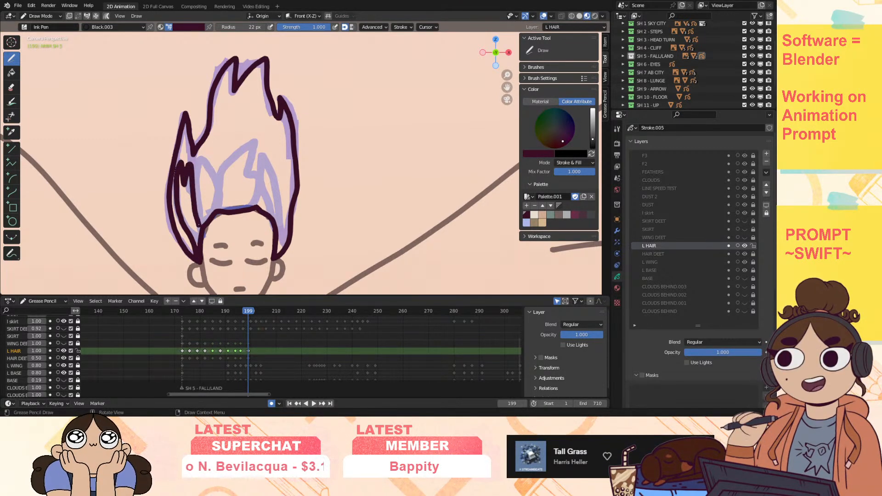
Step: Ink the zigzag fringe and the right-hand inner strands at frame 199
left_click_drag(202, 156, 211, 176)
left_click_drag(247, 141, 250, 169)
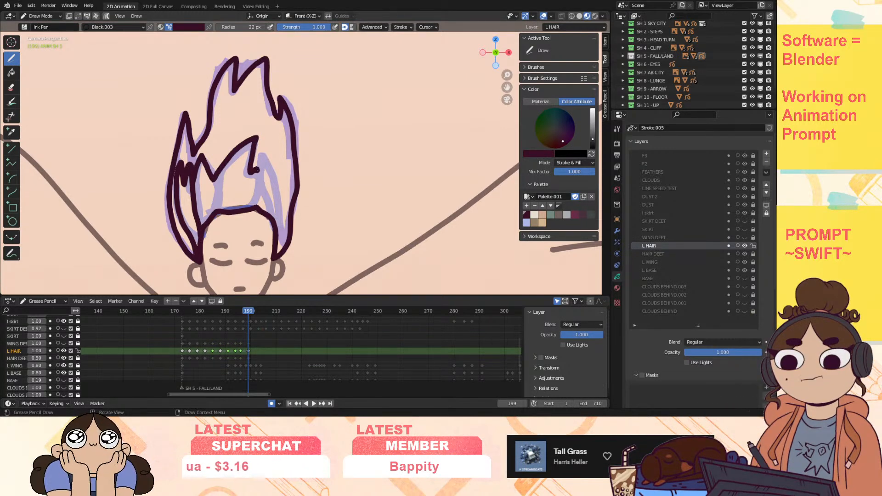
mouse_move(256, 145)
left_mouse_down()
mouse_move(265, 167)
mouse_move(277, 169)
left_mouse_up()
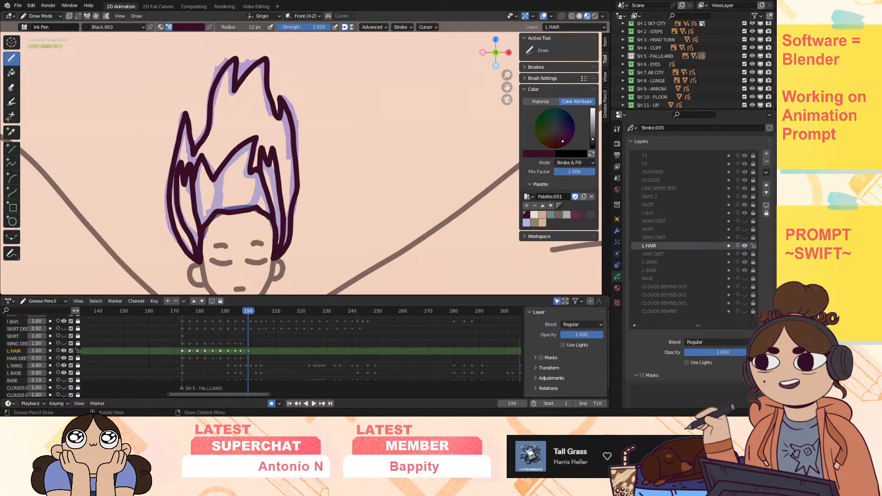
Step: Duplicate the run of L HAIR keyframes twice along the timeline, placing the copies at frames 202–228 and 233–259
key("space")
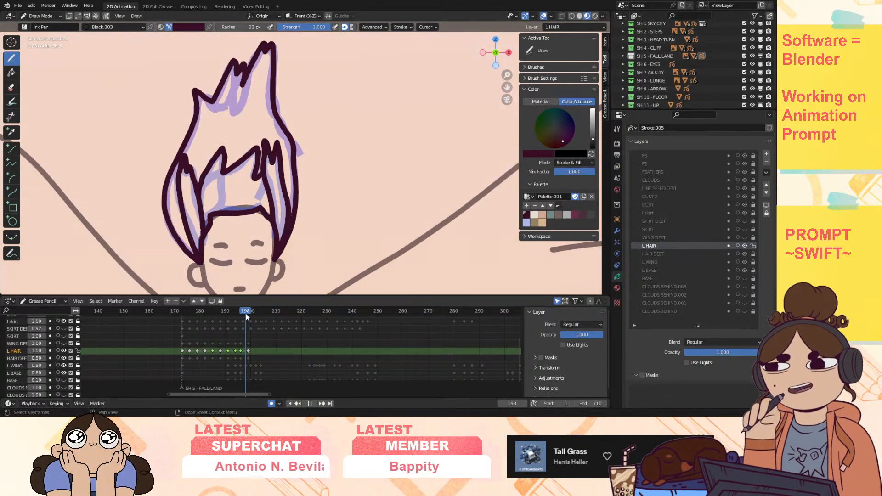
mouse_move(496, 113)
middle_mouse_down("ctrl")
mouse_move(510, 137)
mouse_move(507, 69)
mouse_move(497, 92)
middle_mouse_up("ctrl")
middle_click_drag(498, 79, 503, 90, "ctrl")
left_click_drag(173, 351, 321, 349)
key("space")
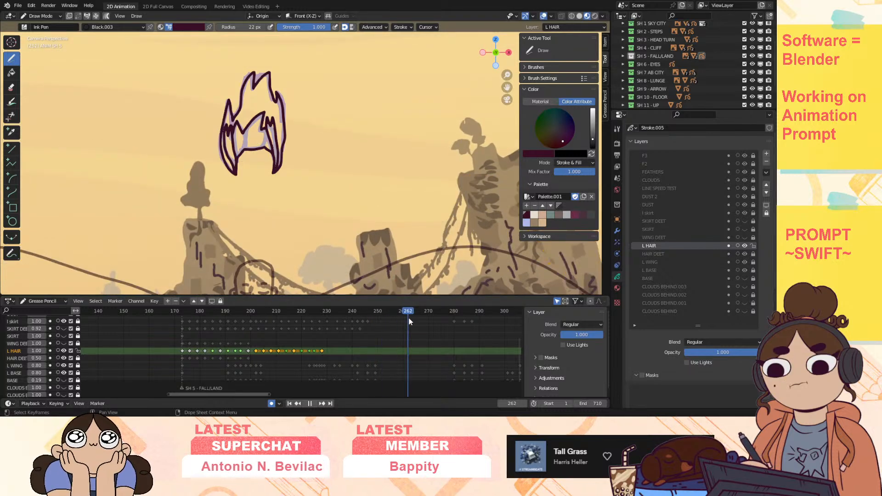
mouse_move(405, 325)
left_mouse_down()
mouse_move(357, 340)
mouse_move(372, 339)
left_mouse_up()
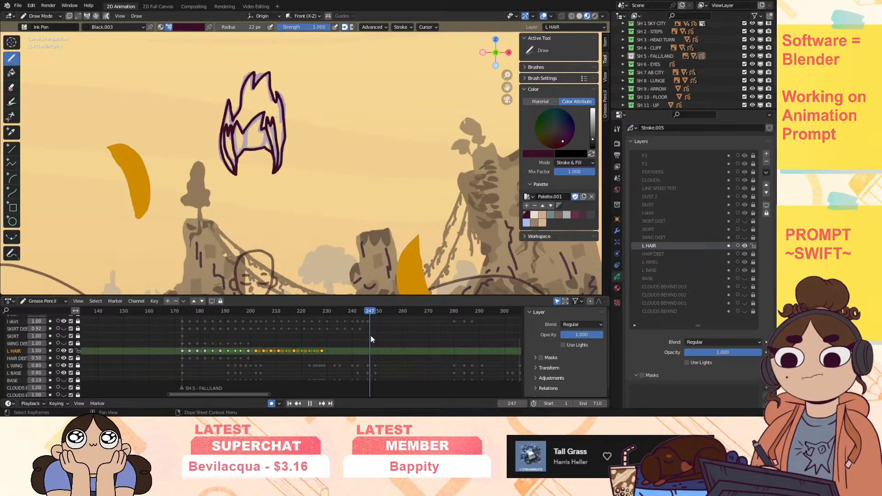
left_click_drag(368, 339, 369, 351)
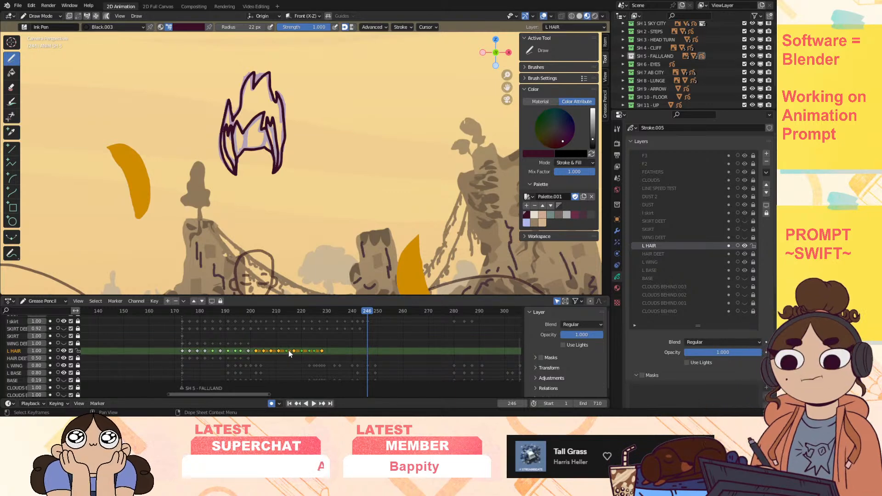
mouse_move(288, 351)
left_mouse_down()
mouse_move(376, 351)
mouse_move(368, 351)
left_mouse_up()
Step: Go to frame 202, switch to Edit Mode, select the hair strokes and shift them slightly down onto the head
left_click_drag(263, 317, 256, 315)
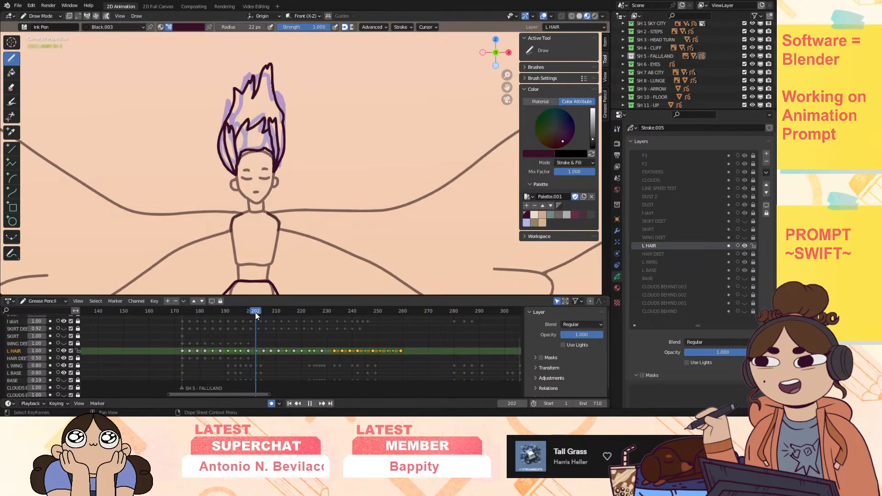
left_click(256, 352)
left_click(42, 15)
left_click(50, 28)
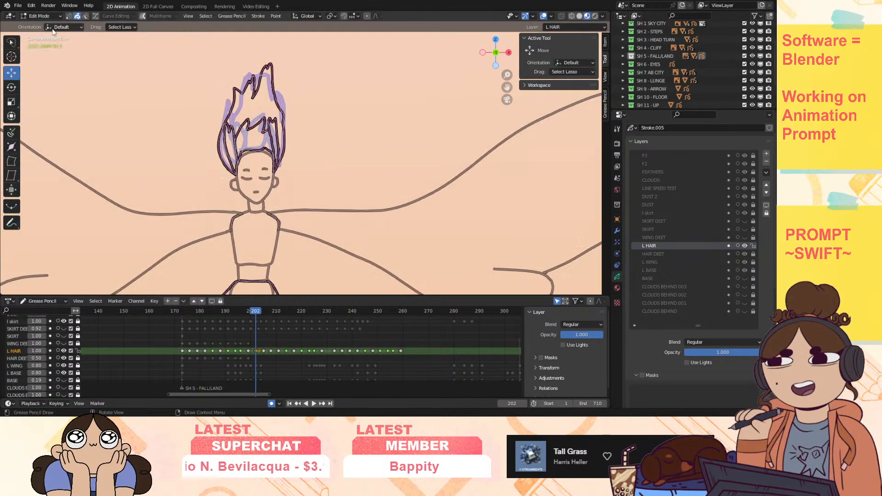
mouse_move(318, 97)
left_mouse_down()
mouse_move(285, 237)
mouse_move(321, 101)
left_mouse_up()
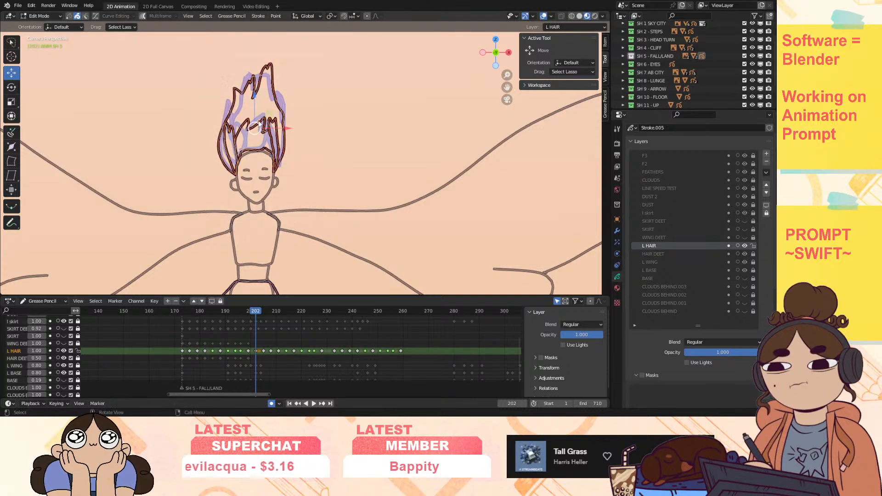
left_click_drag(254, 97, 253, 104)
Step: Select the hair strokes at frames 205 and 208 and move them straight down so the hairline meets the head
key("space")
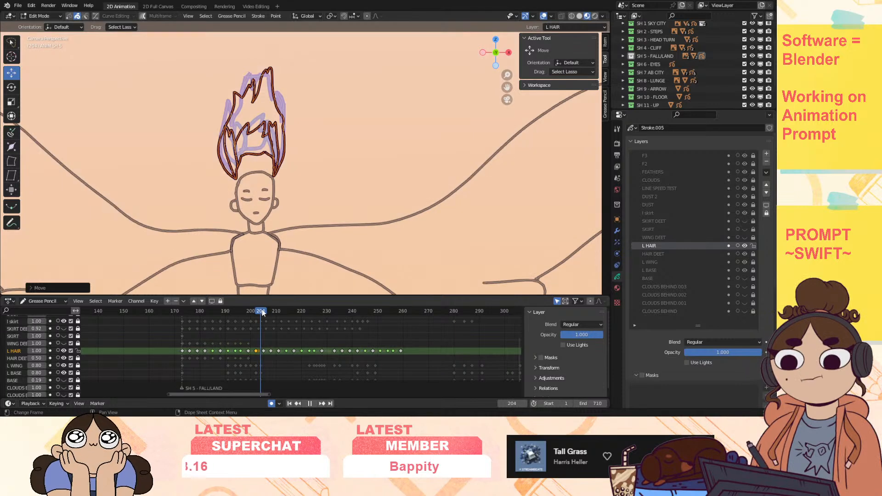
key("space")
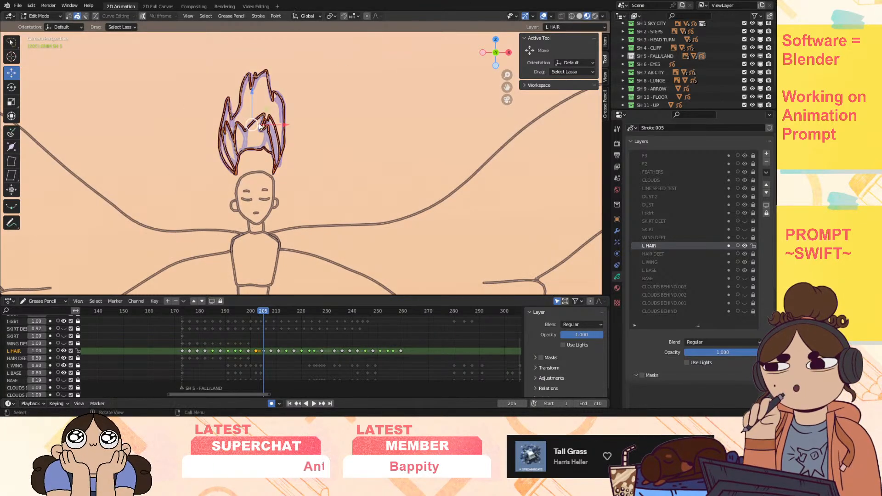
left_click_drag(252, 97, 252, 115)
left_click_drag(268, 313, 271, 312)
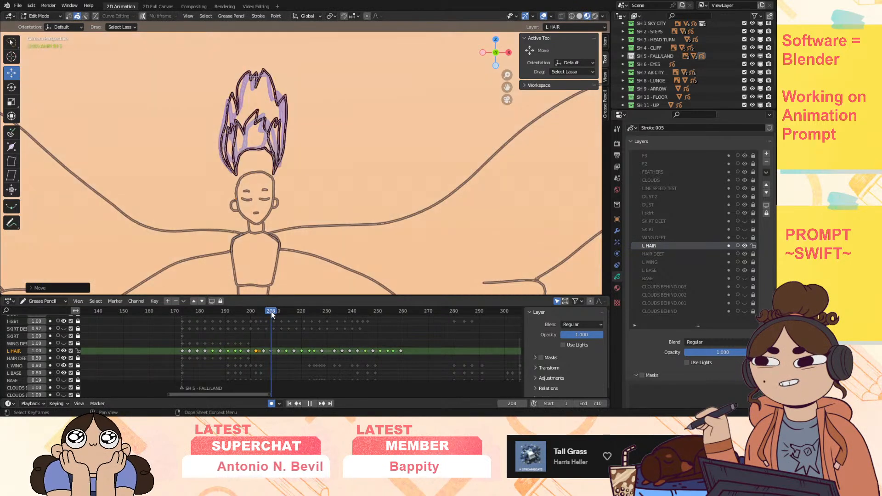
mouse_move(298, 168)
left_mouse_down()
mouse_move(309, 91)
mouse_move(271, 213)
left_mouse_up()
mouse_move(340, 116)
left_mouse_down()
mouse_move(256, 118)
mouse_move(254, 107)
mouse_move(255, 121)
left_mouse_up()
Step: Lower the selected hair strokes onto the head at frames 211 and 214
left_click_drag(270, 313, 277, 313)
mouse_move(324, 134)
left_mouse_down()
mouse_move(323, 162)
mouse_move(264, 91)
mouse_move(255, 121)
left_mouse_up()
left_click_drag(273, 316, 287, 316)
mouse_move(313, 138)
left_mouse_down()
mouse_move(276, 45)
mouse_move(334, 88)
mouse_move(317, 137)
left_mouse_up()
left_click_drag(253, 97, 250, 132)
Step: Select the hair strokes at frames 217 and 220 and move them vertically down onto the head
key("space")
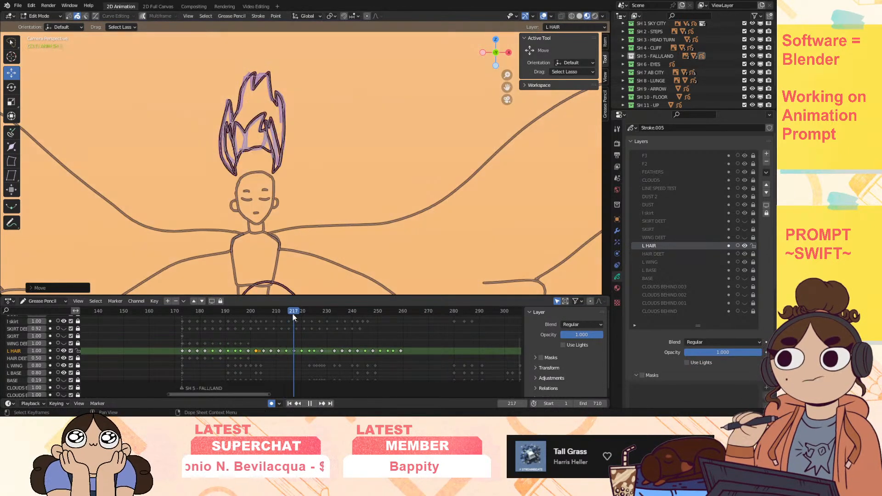
mouse_move(307, 129)
left_mouse_down()
mouse_move(323, 90)
mouse_move(341, 135)
left_mouse_up()
left_click_drag(250, 101, 252, 122)
mouse_move(304, 176)
left_mouse_down()
mouse_move(183, 108)
mouse_move(259, 113)
mouse_move(251, 124)
left_mouse_up()
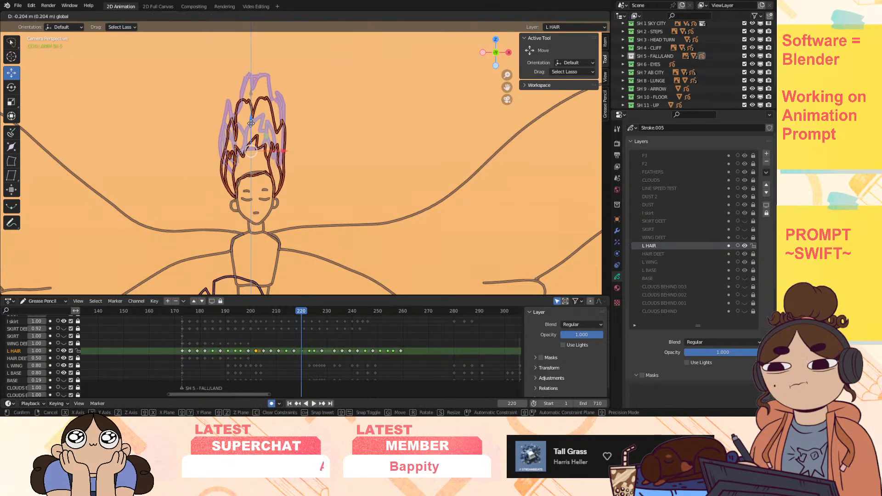
Step: Move the hair strokes down to fit the head at frames 223 and 225
key("space")
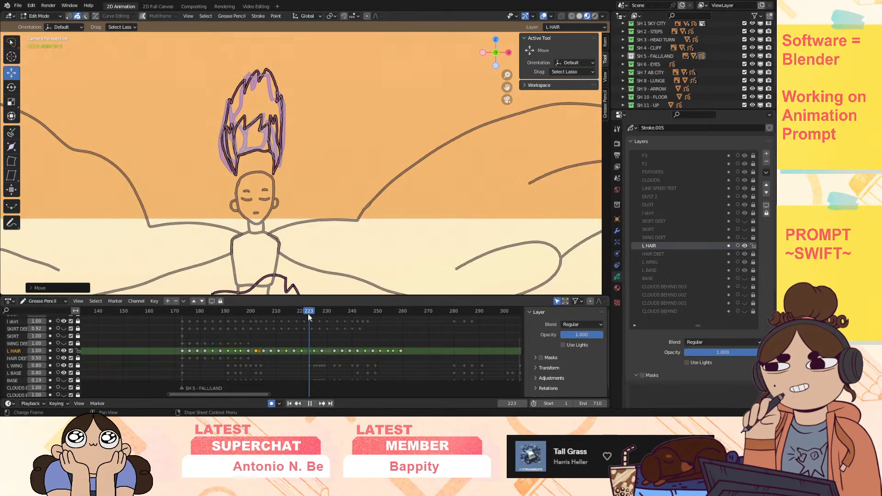
mouse_move(306, 171)
left_mouse_down()
mouse_move(216, 56)
mouse_move(289, 76)
mouse_move(253, 120)
left_mouse_up()
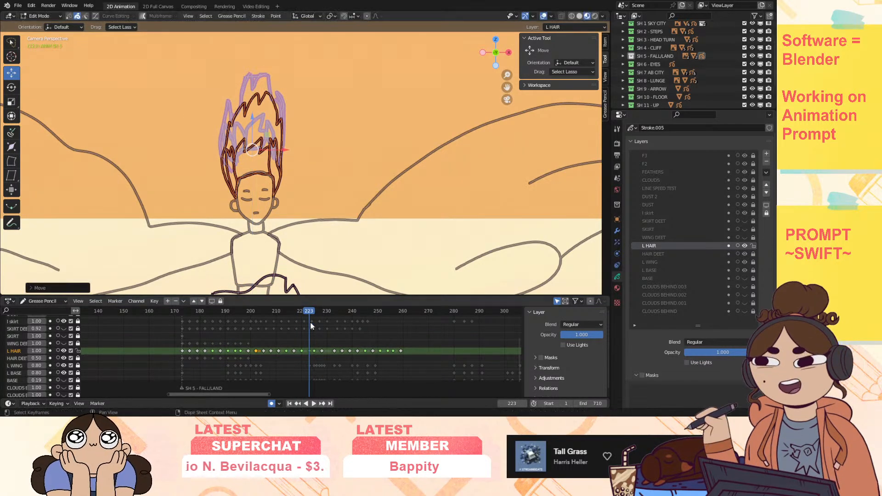
left_click(314, 311)
left_click_drag(316, 73, 301, 202)
mouse_move(257, 98)
left_mouse_down()
mouse_move(258, 126)
mouse_move(258, 118)
left_mouse_up()
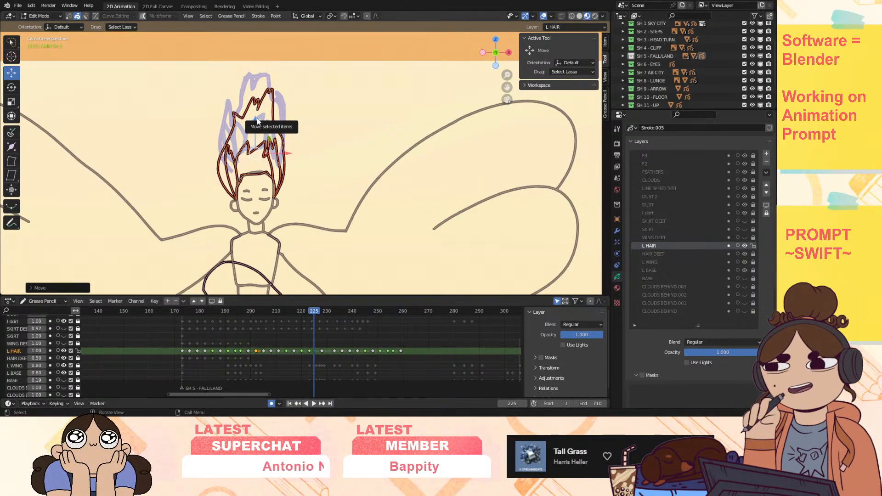
Step: Select and lower the hair strokes onto the head at frames 228 and 233
left_click_drag(316, 311, 321, 312)
mouse_move(304, 182)
left_mouse_down()
mouse_move(198, 87)
mouse_move(230, 204)
left_mouse_up()
left_click_drag(254, 99, 254, 120)
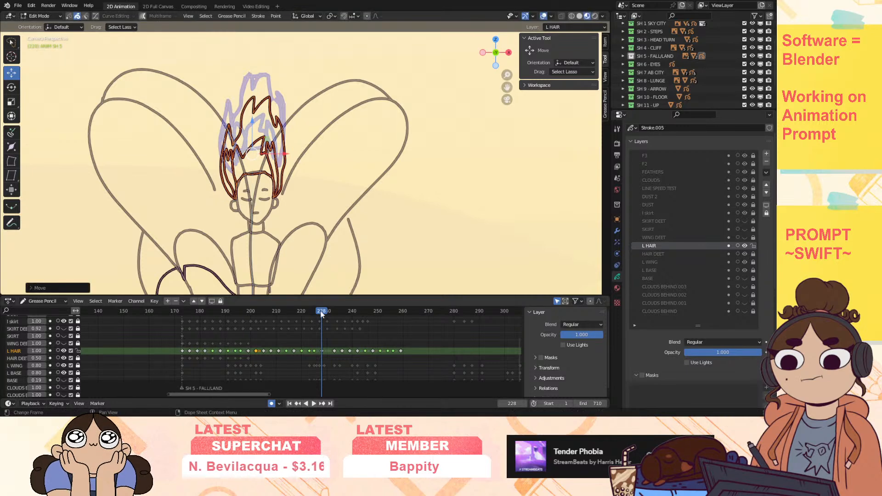
key("space")
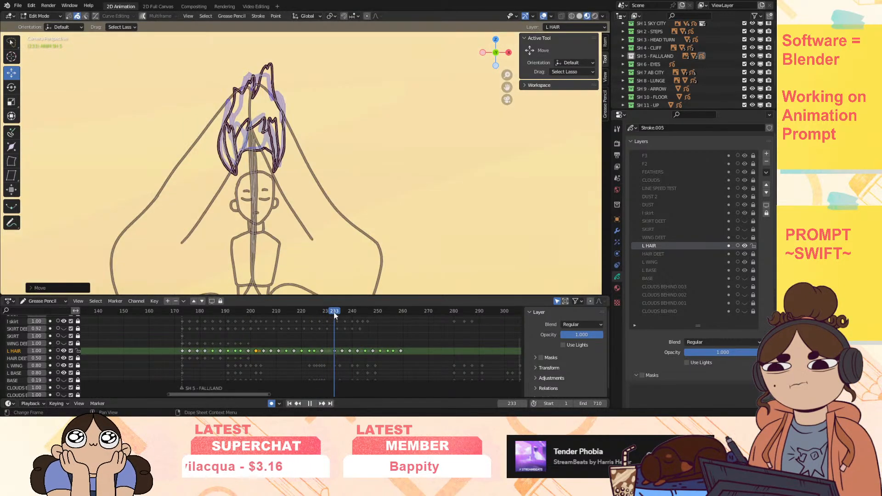
key("space")
left_click(255, 95)
left_click_drag(255, 94, 263, 130)
Step: Align the hair with the head at frames 236 and 239 by moving all its strokes down
key("space")
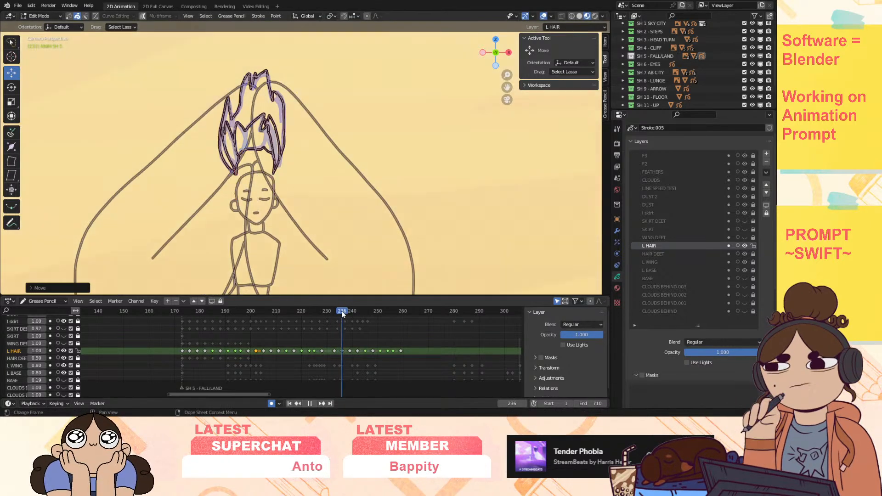
mouse_move(307, 178)
left_mouse_down()
mouse_move(262, 214)
mouse_move(287, 203)
left_mouse_up()
left_click_drag(252, 101, 254, 123)
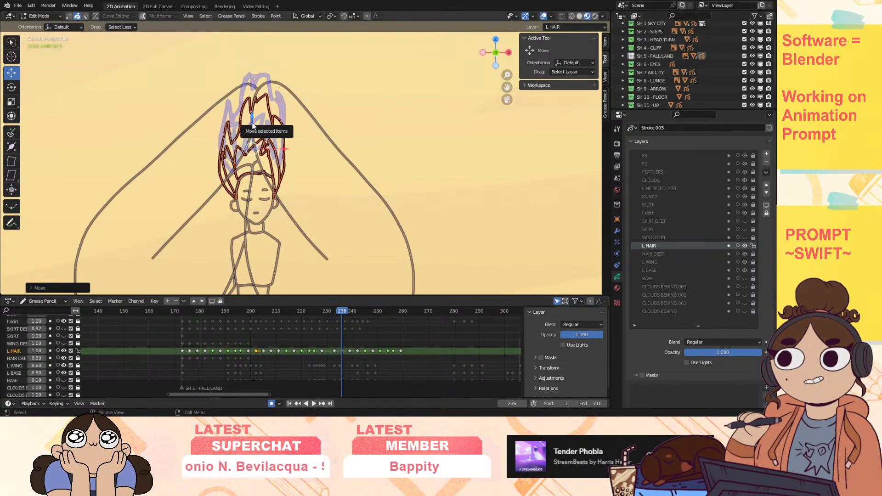
key("space")
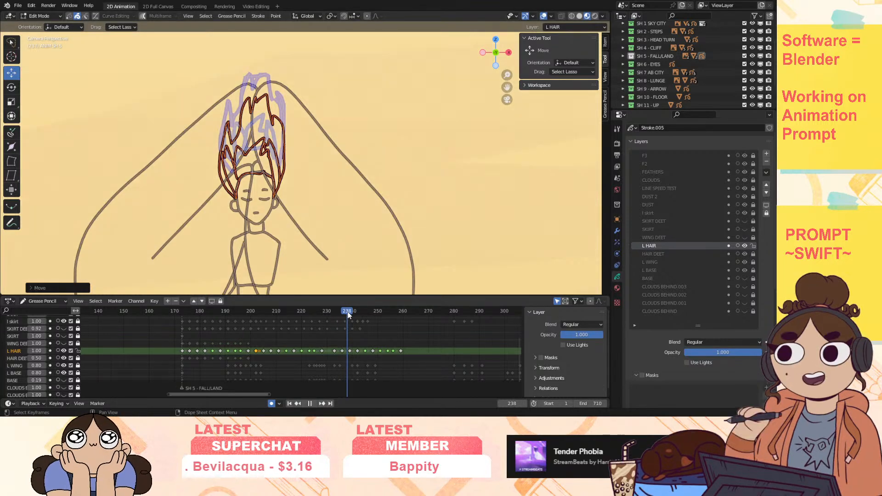
mouse_move(313, 109)
left_mouse_down()
mouse_move(291, 195)
mouse_move(299, 191)
left_mouse_up()
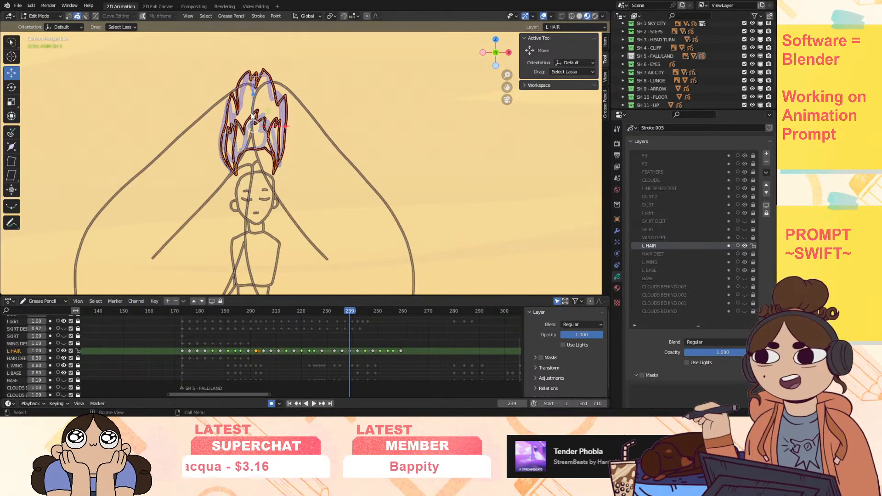
left_click_drag(253, 97, 254, 123)
Step: Select the hair strokes at frames 242 and 245 and nudge them up to match the raised head
key("space")
left_click_drag(353, 311, 358, 313)
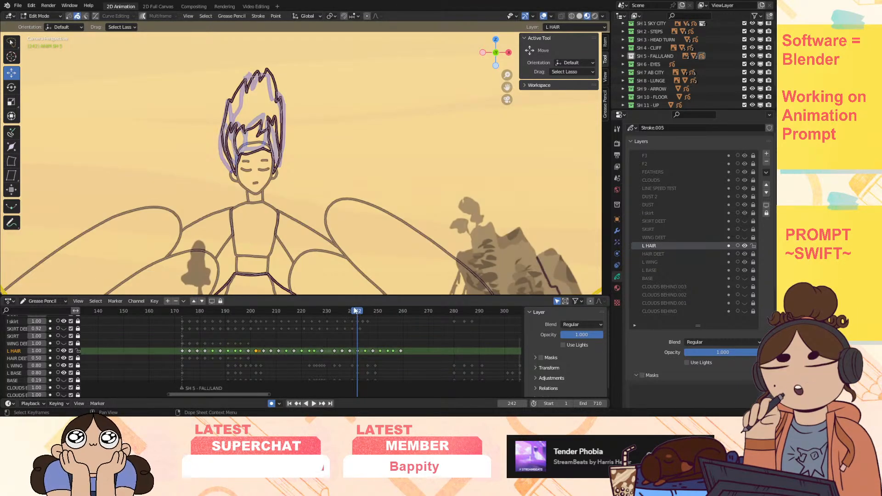
mouse_move(305, 178)
left_mouse_down()
mouse_move(331, 85)
mouse_move(324, 151)
left_mouse_up()
left_click_drag(253, 86, 260, 85)
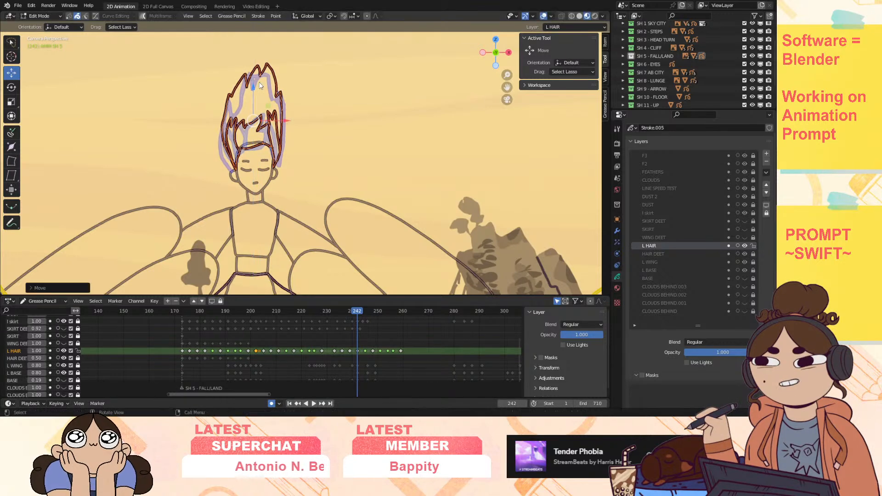
left_click_drag(356, 313, 365, 312)
mouse_move(303, 182)
left_mouse_down()
mouse_move(285, 41)
mouse_move(301, 171)
left_mouse_up()
left_click_drag(252, 93, 260, 99)
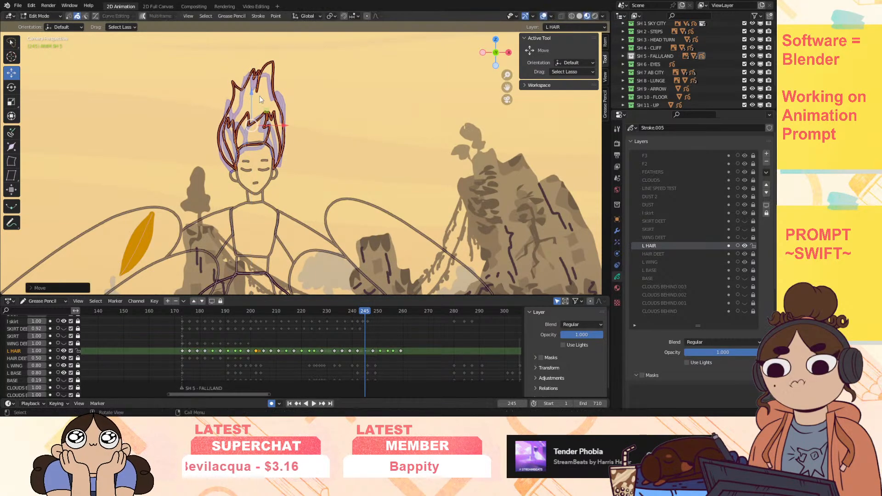
Step: Move the hair strokes far down onto the lowered head at frames 248 and 251
left_click(371, 313)
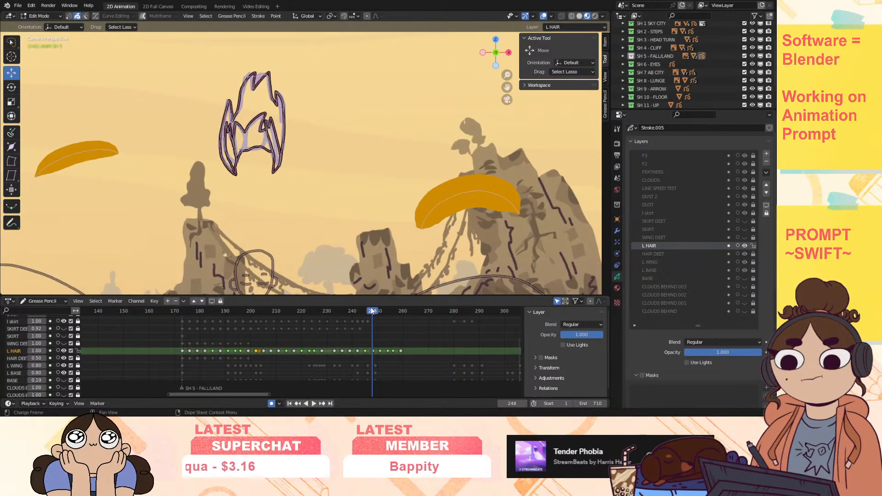
mouse_move(317, 194)
left_mouse_down()
mouse_move(183, 194)
mouse_move(308, 213)
left_mouse_up()
left_click_drag(250, 91, 258, 201)
left_click_drag(372, 310, 381, 311)
mouse_move(321, 180)
left_mouse_down()
mouse_move(168, 170)
mouse_move(304, 202)
left_mouse_up()
left_click_drag(252, 97, 251, 238)
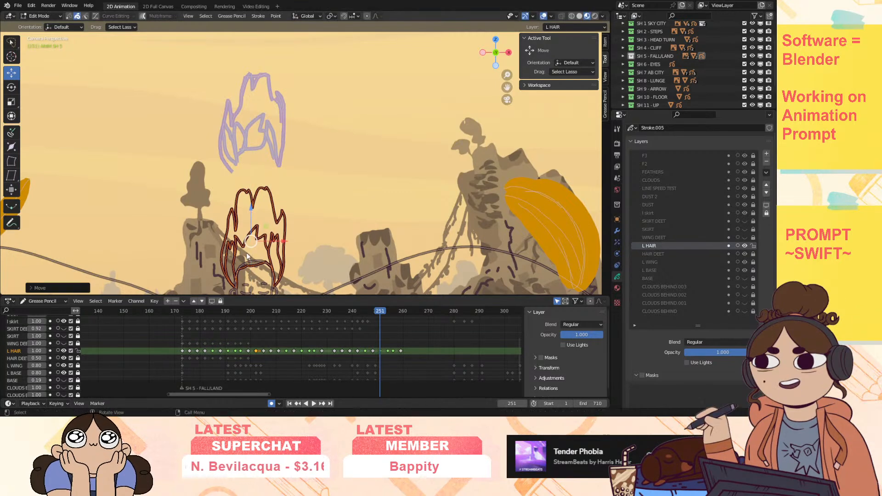
Step: Select the hair strokes at frames 254 and 256 and move them down onto the landed figure's head
left_click_drag(382, 313, 388, 315)
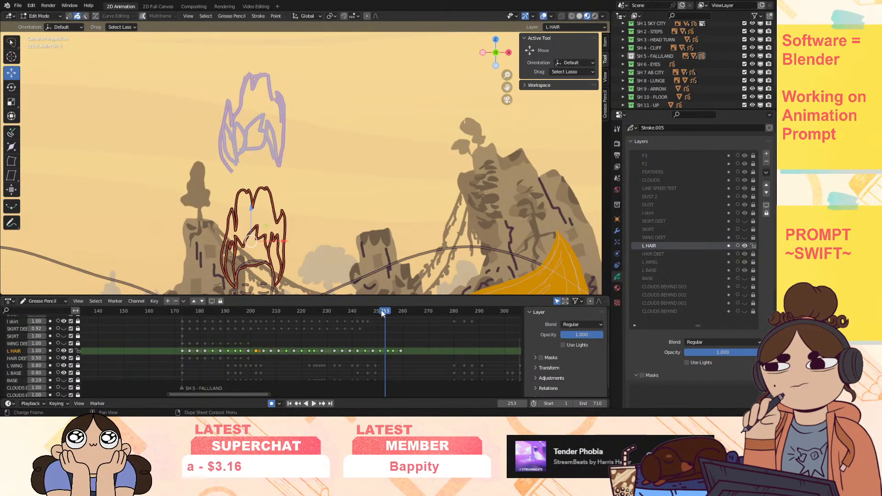
key("Escape")
mouse_move(287, 200)
left_mouse_down()
mouse_move(176, 122)
mouse_move(283, 221)
left_mouse_up()
left_click_drag(252, 99, 263, 214)
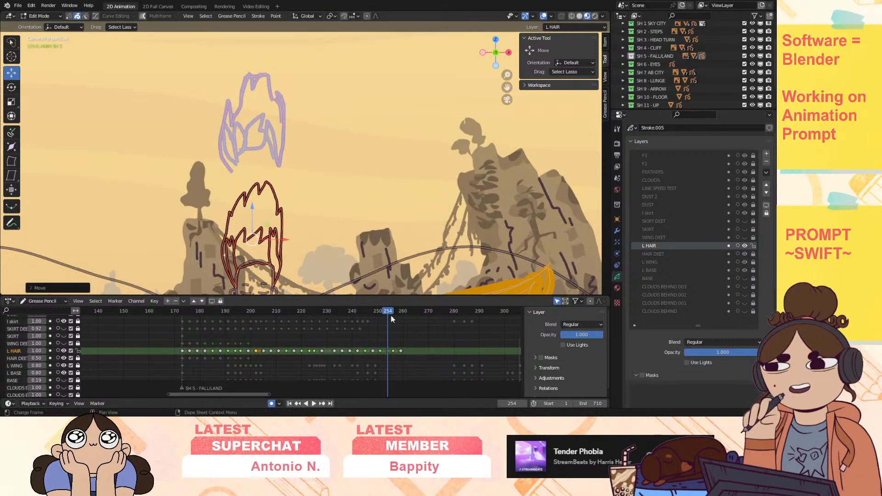
left_click_drag(391, 314, 393, 314)
mouse_move(296, 147)
left_mouse_down()
mouse_move(259, 48)
mouse_move(294, 184)
left_mouse_up()
left_click_drag(255, 98, 264, 211)
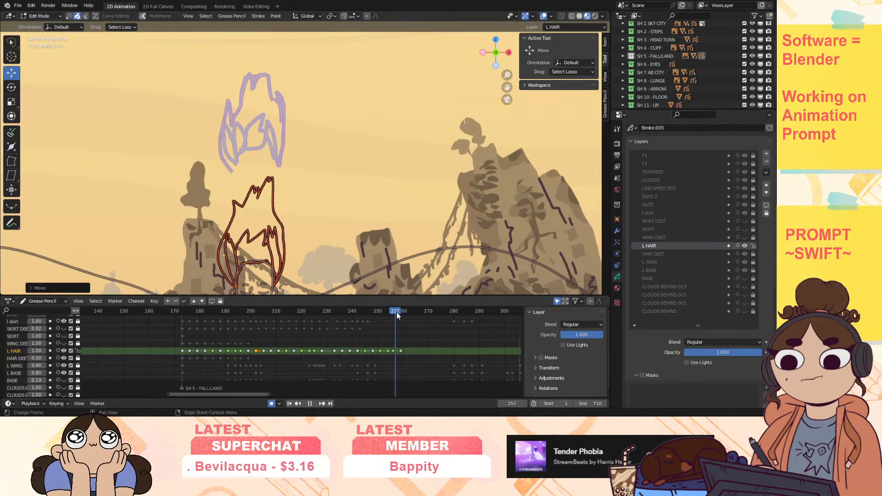
Step: Go to frame 259, select the hair strokes and lower them onto the head
left_click_drag(396, 312, 401, 313)
mouse_move(307, 192)
left_mouse_down()
mouse_move(185, 97)
mouse_move(285, 216)
left_mouse_up()
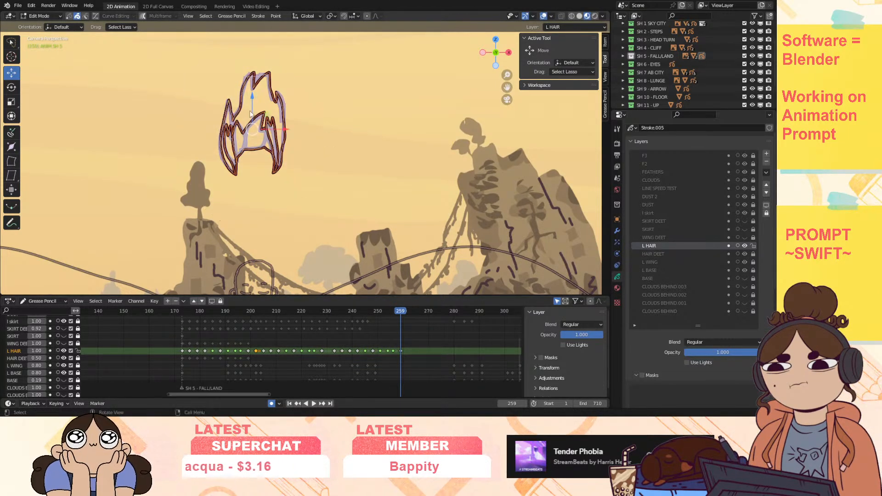
left_click_drag(252, 104, 262, 214)
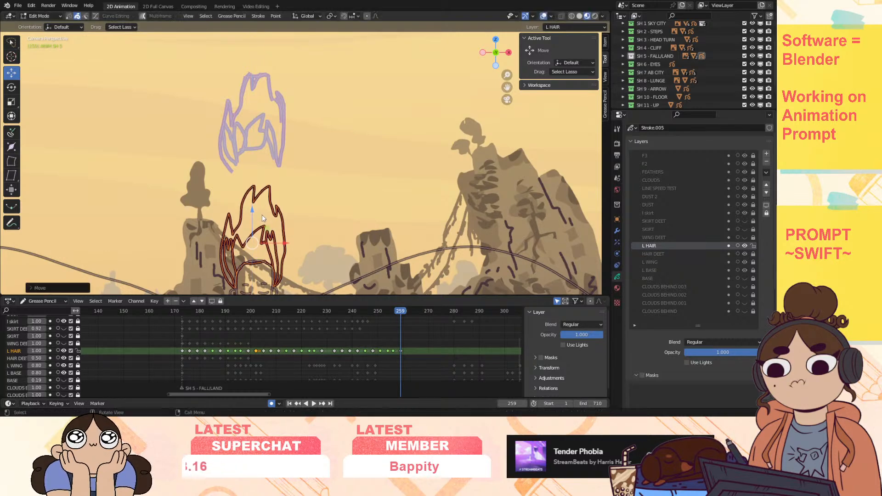
Step: Examine how the hair sits on the whole landed figure in the frames between 262 and 273
left_click(410, 311)
key("space")
left_click_drag(431, 314, 436, 314)
left_click_drag(507, 86, 510, 4)
left_click_drag(507, 87, 528, 61)
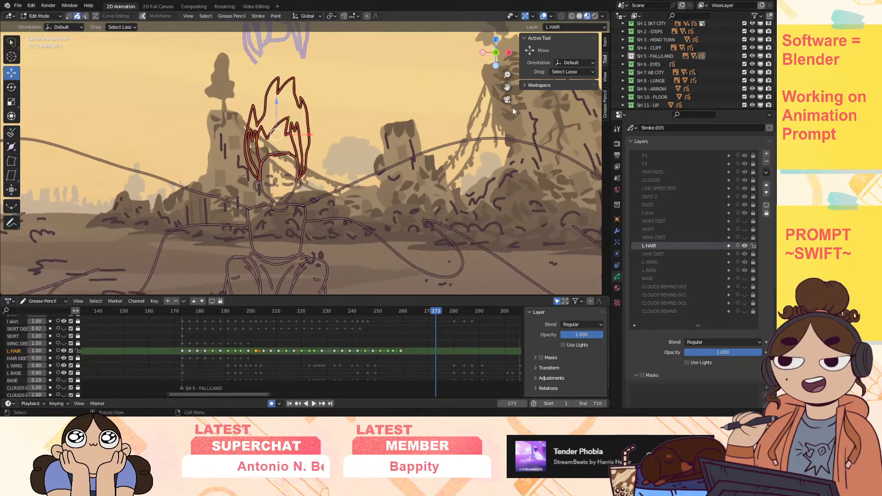
left_click_drag(425, 312, 408, 319)
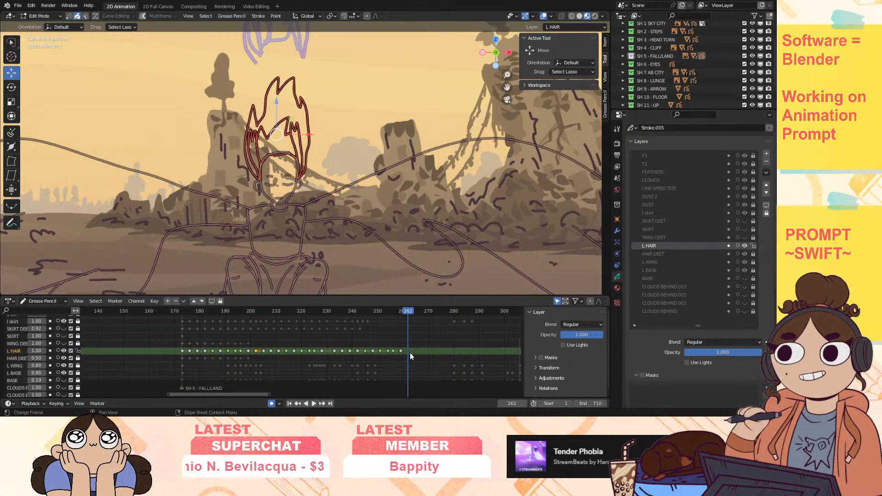
Step: Insert a blank keyframe on the L HAIR layer at frame 262
key("i")
left_click(411, 352)
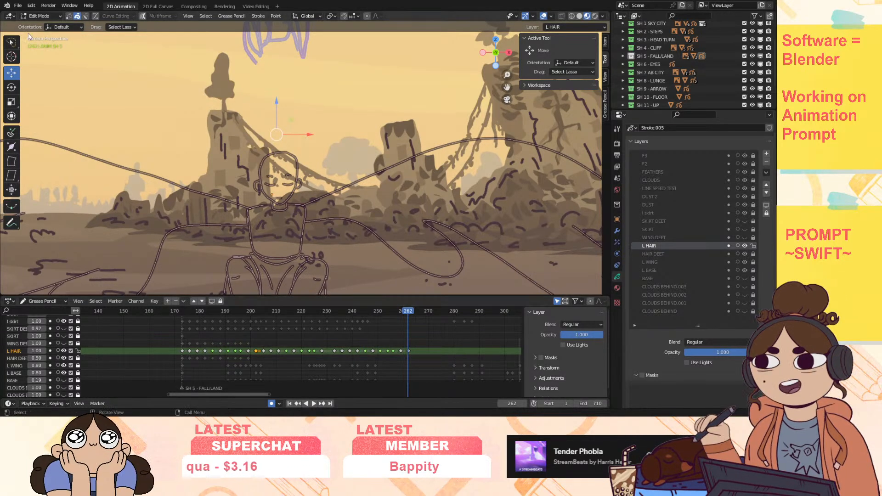
Step: Go to frame 246 and move the selected hair strokes down onto the figure's head
mouse_move(407, 312)
left_mouse_down()
mouse_move(397, 316)
mouse_move(409, 319)
mouse_move(348, 341)
mouse_move(399, 349)
mouse_move(363, 361)
mouse_move(371, 358)
left_mouse_up()
mouse_move(372, 311)
left_mouse_down()
mouse_move(361, 316)
mouse_move(367, 321)
left_mouse_up()
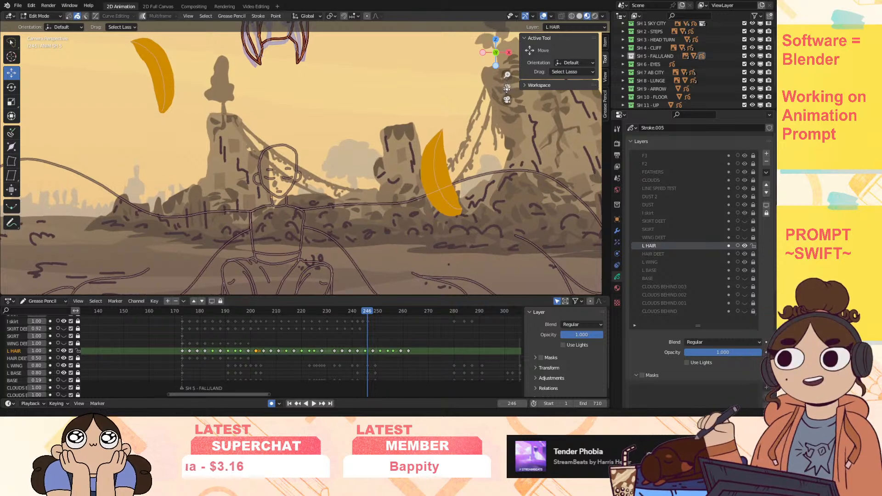
left_click_drag(507, 86, 513, 151)
mouse_move(333, 132)
left_mouse_down()
mouse_move(354, 89)
mouse_move(322, 147)
mouse_move(328, 141)
left_mouse_up()
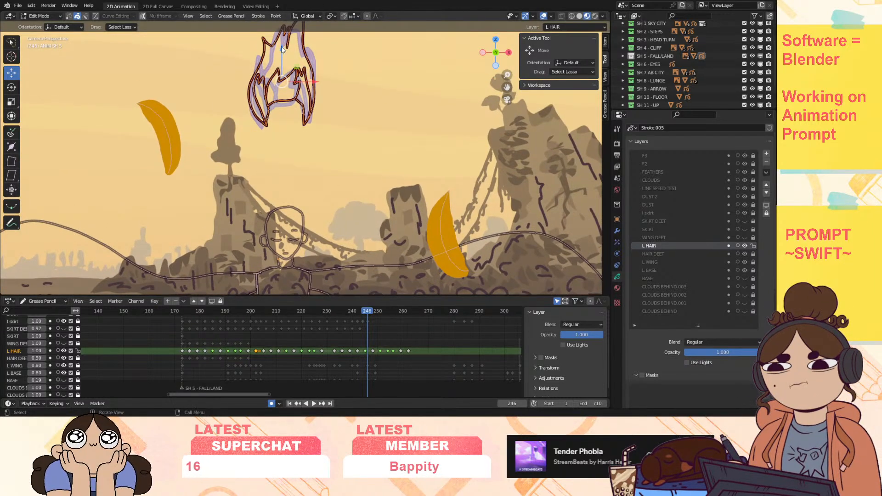
key("g")
left_click(292, 161)
Step: Delete the L HAIR keyframes from frame 248 through frame 262
key("space")
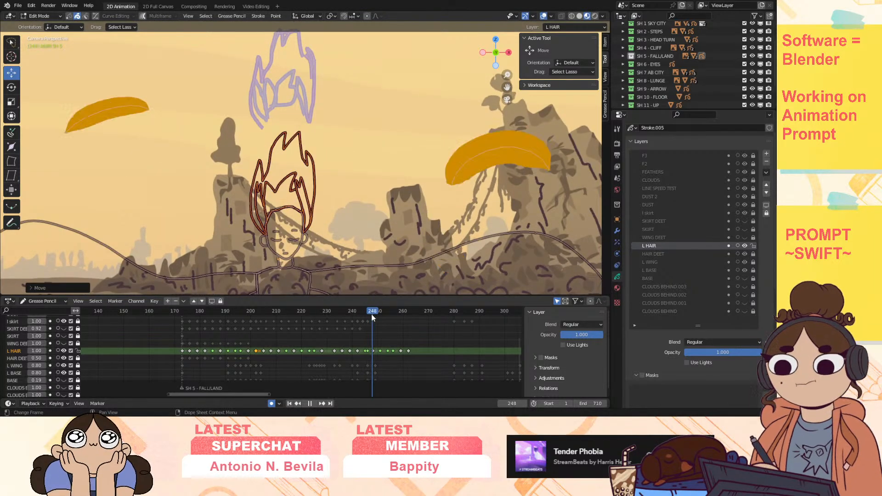
left_click_drag(371, 347, 423, 355)
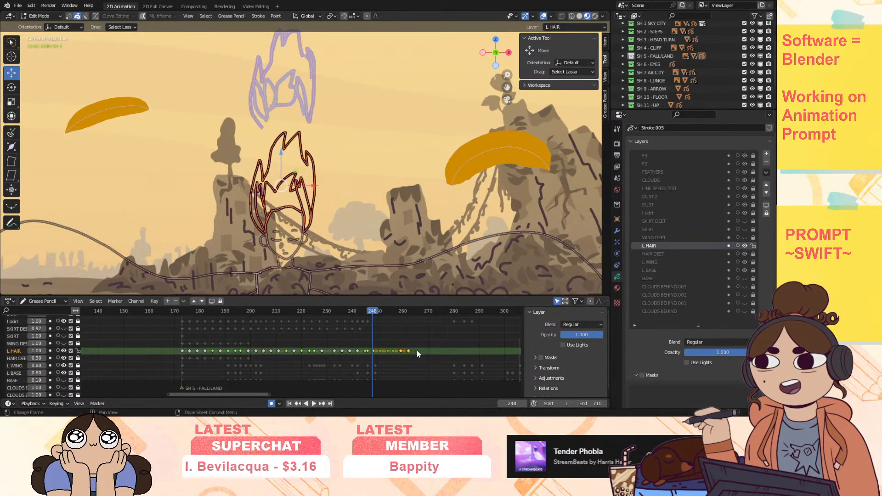
key("Delete")
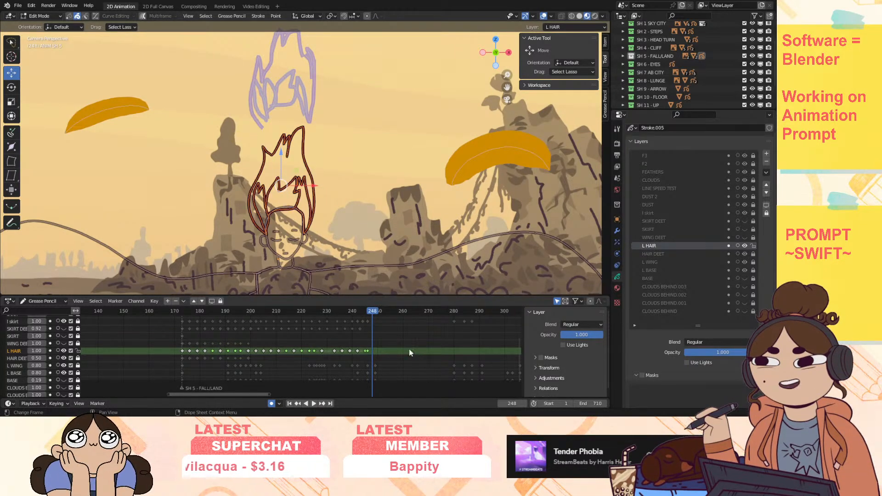
Step: Check the motion between frames 246 and 248 and insert a blank L HAIR keyframe at frame 248
left_click(369, 311)
key("space")
left_click_drag(369, 311, 373, 312)
key("space")
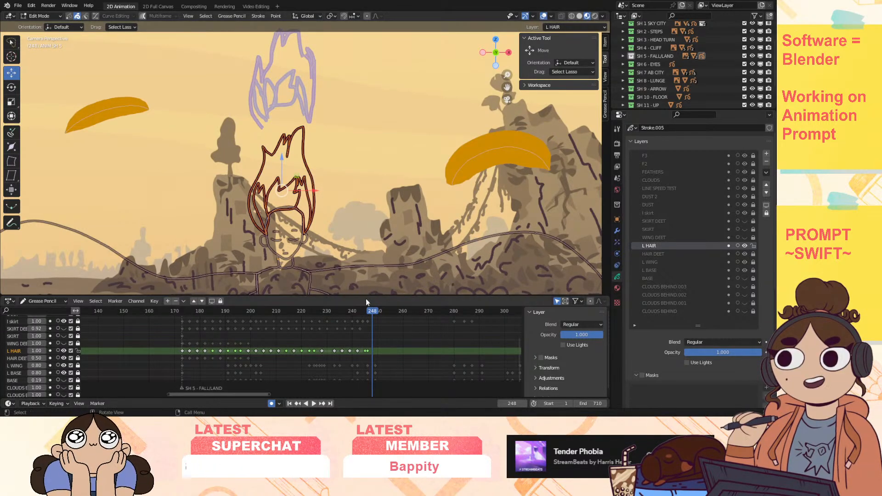
right_click(374, 349)
left_click(374, 348)
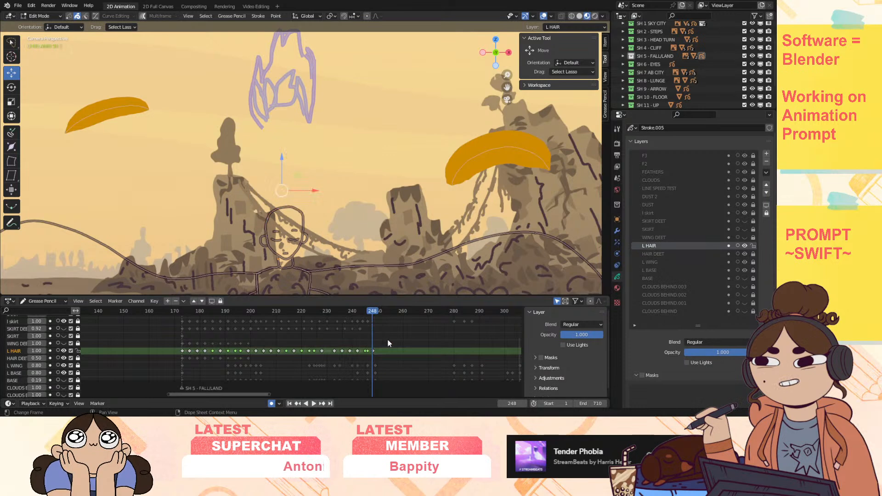
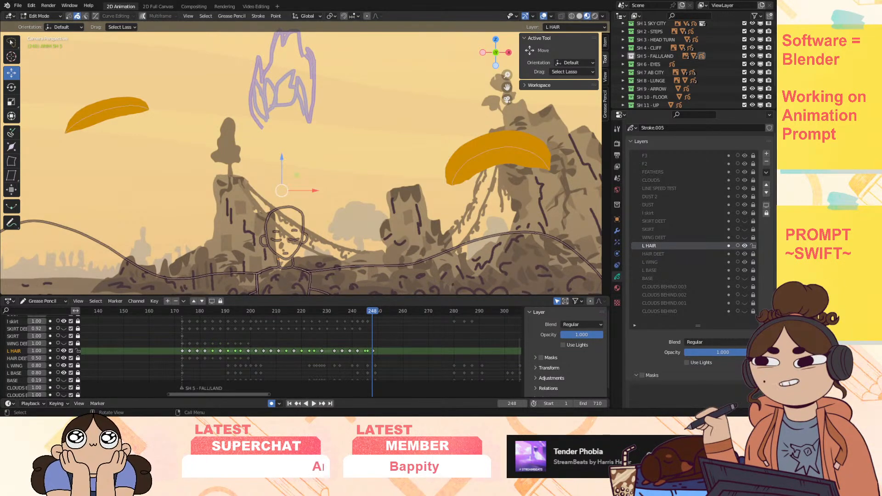
Step: Switch to Draw Mode and turn on onion skinning for the L HAIR layer
left_click(39, 16)
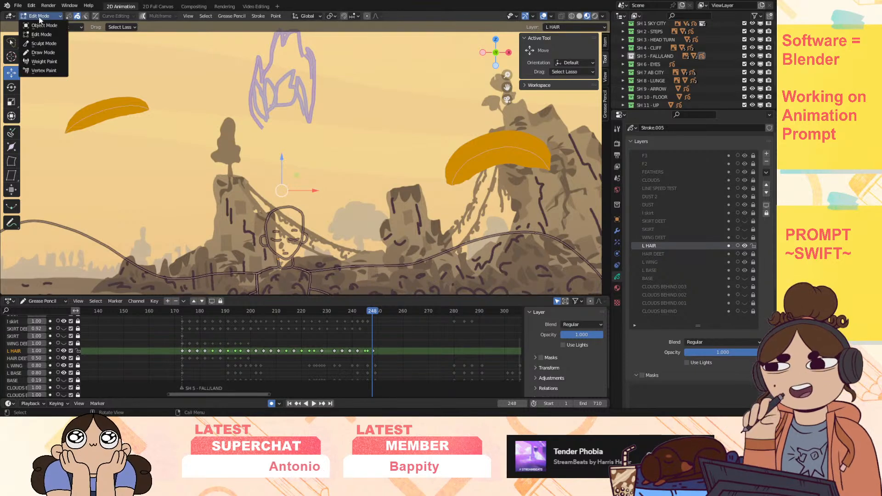
left_click(40, 43)
middle_click_drag(321, 193, 324, 132, "shift")
middle_click_drag(516, 120, 488, 91, "ctrl")
left_click(57, 351)
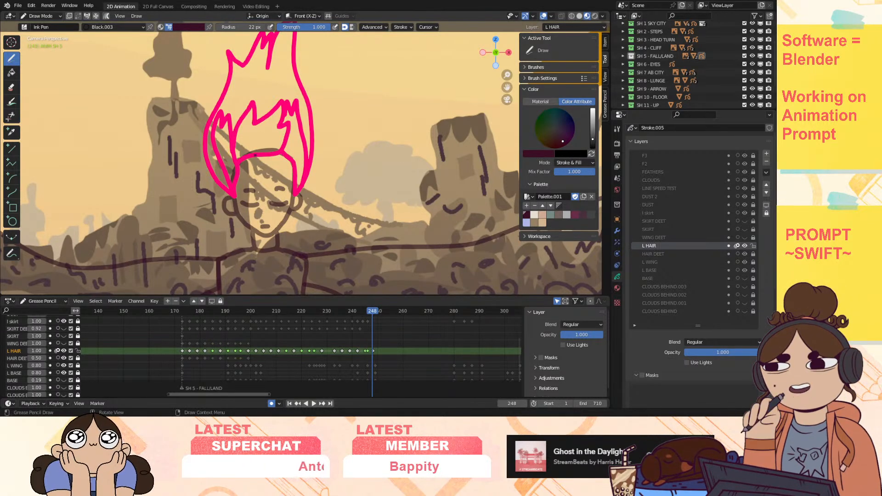
Step: Ink the spiky fringe, the hairline and the upturned lock beside the right cheek on frame 248
mouse_move(259, 129)
left_mouse_down()
mouse_move(255, 152)
mouse_move(258, 132)
left_mouse_up()
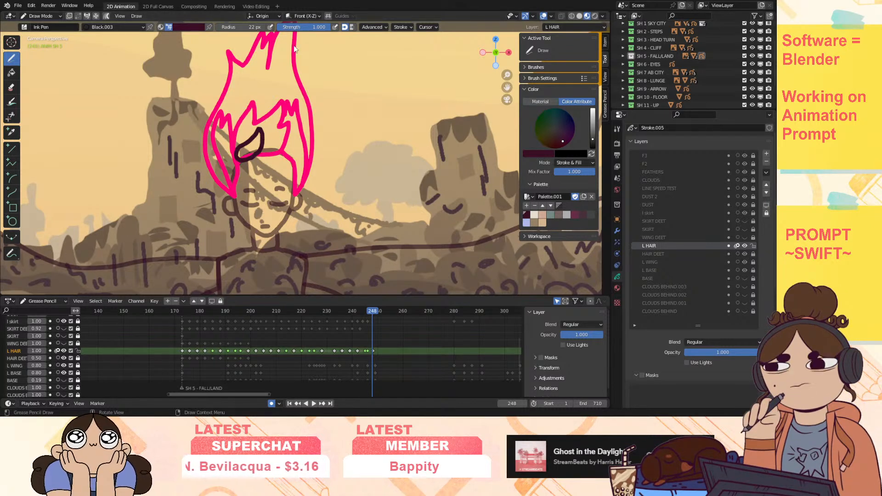
mouse_move(294, 113)
left_mouse_down()
mouse_move(289, 133)
mouse_move(302, 136)
left_mouse_up()
left_click_drag(259, 158, 274, 156)
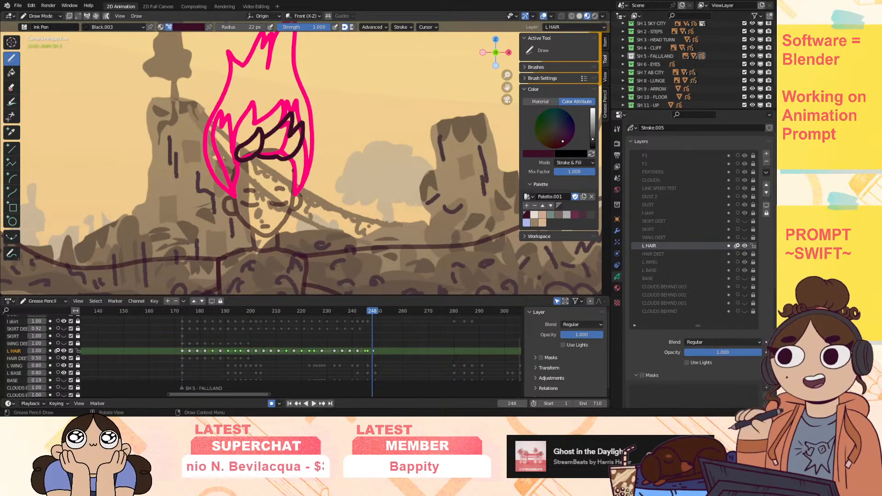
mouse_move(292, 168)
left_mouse_down()
mouse_move(301, 199)
mouse_move(332, 195)
mouse_move(331, 182)
left_mouse_up()
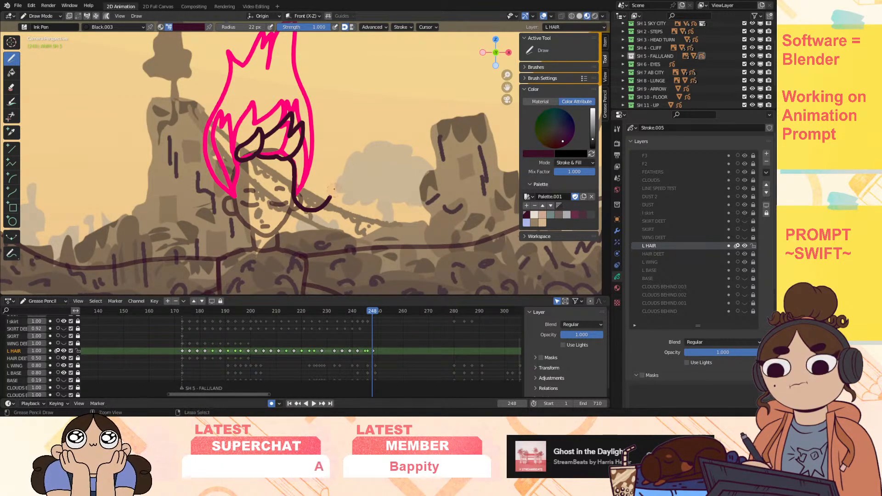
mouse_move(329, 198)
left_mouse_down()
mouse_move(332, 188)
mouse_move(308, 197)
mouse_move(302, 182)
left_mouse_up()
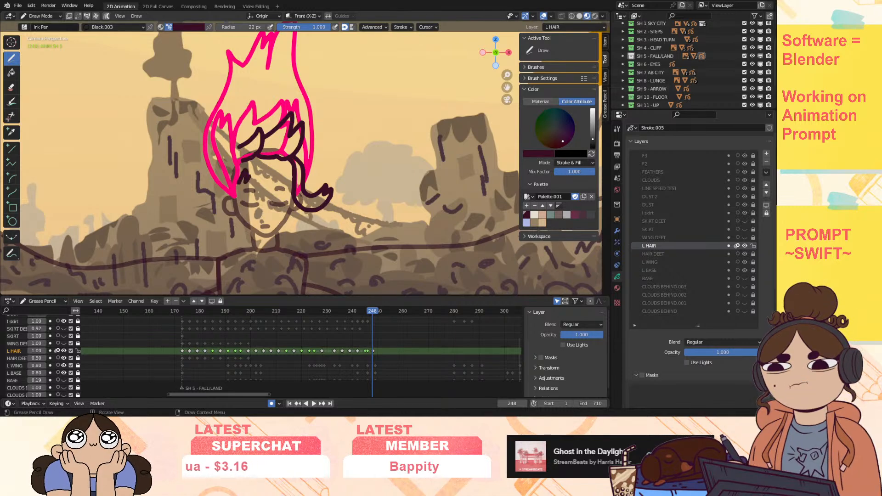
Step: Ink the lock over the left ear and the outer and inner hair contours around the head on frame 248
mouse_move(254, 189)
left_mouse_down()
mouse_move(248, 212)
mouse_move(221, 219)
left_mouse_up()
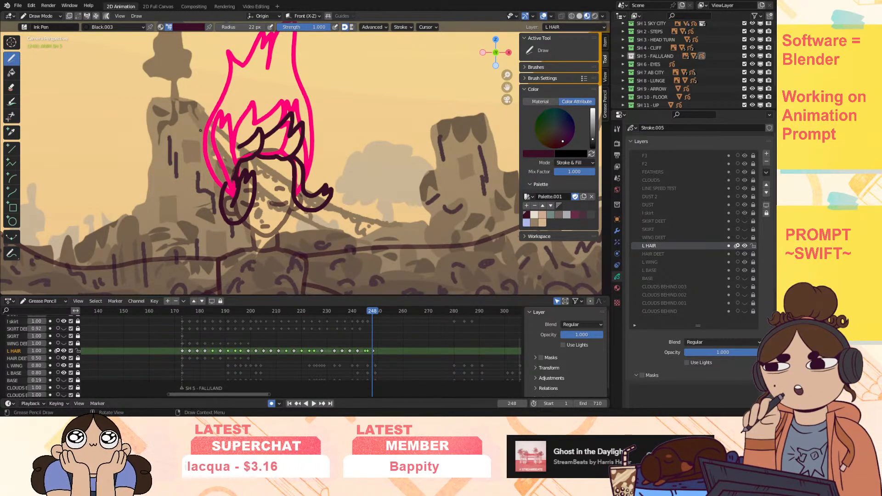
left_click_drag(194, 138, 216, 207)
left_click_drag(195, 132, 207, 122)
key("ctrl+z")
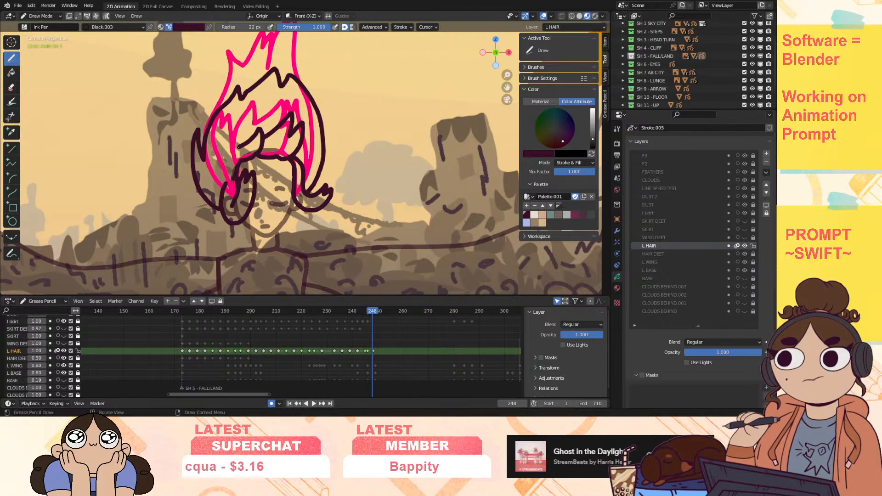
mouse_move(236, 147)
left_mouse_down()
mouse_move(225, 136)
mouse_move(213, 170)
mouse_move(220, 188)
left_mouse_up()
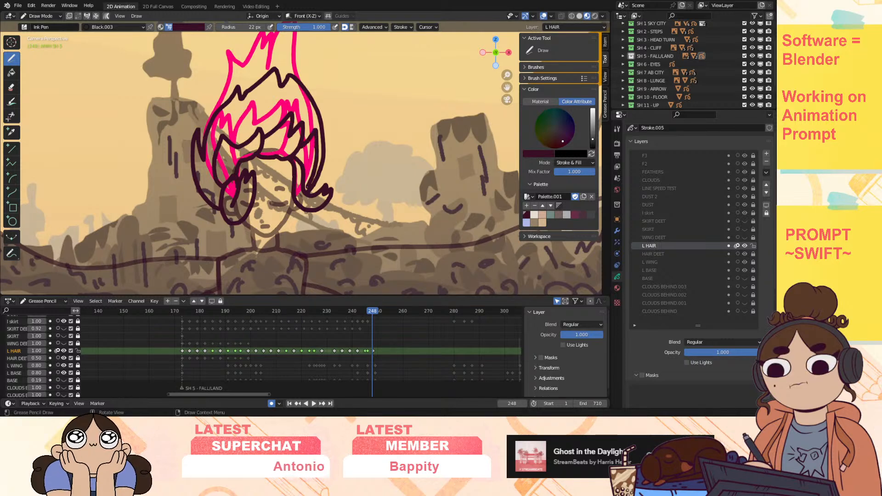
Step: Insert a blank L HAIR keyframe at frame 249 and check it against the preceding frame
left_click_drag(374, 312, 380, 310)
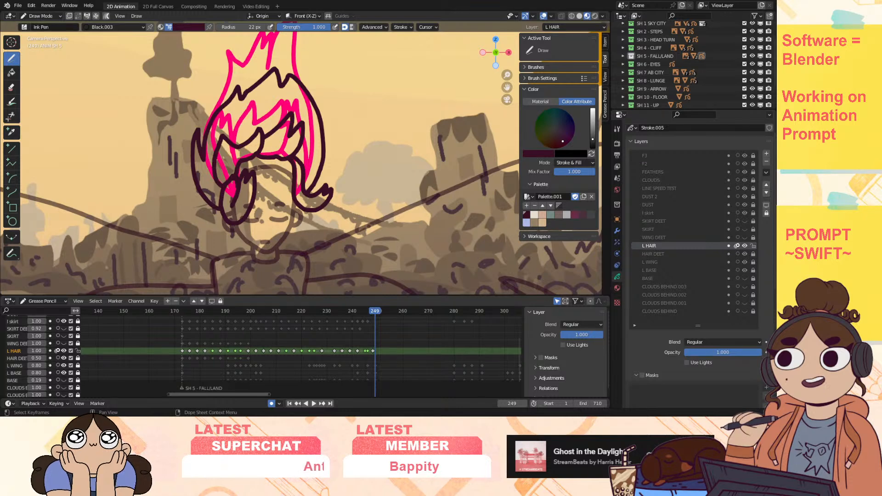
key("i")
left_click(377, 352)
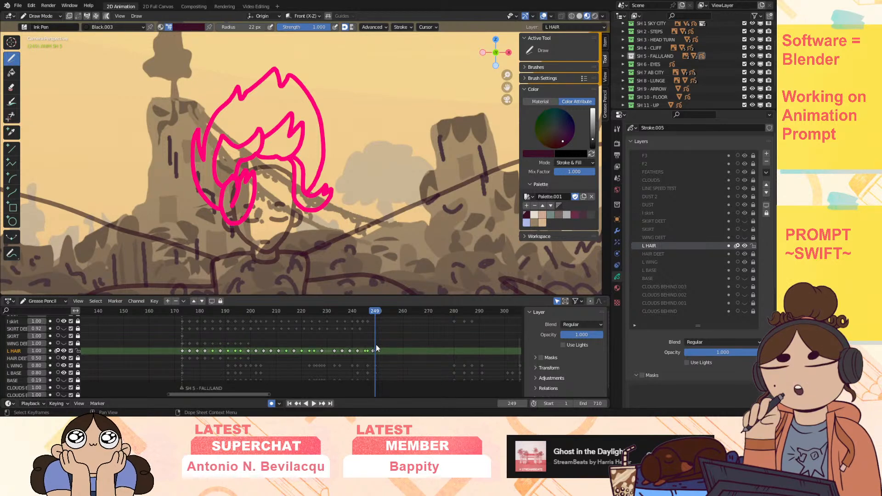
key("space")
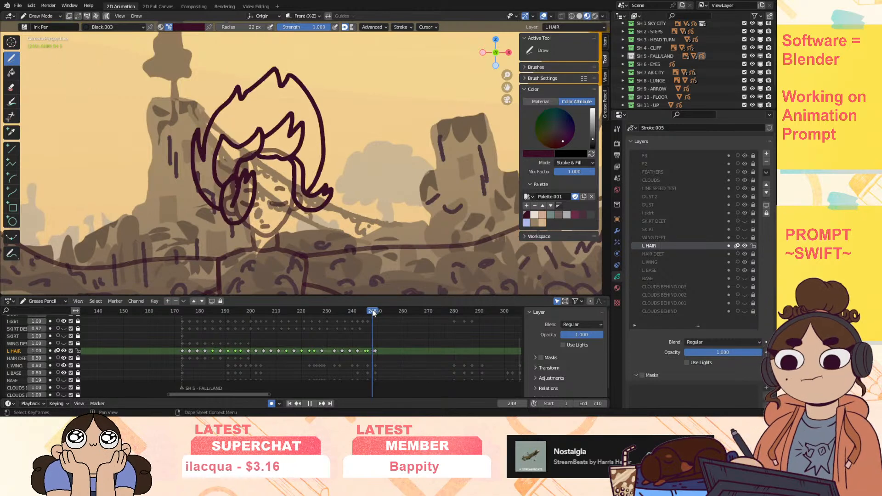
key("space")
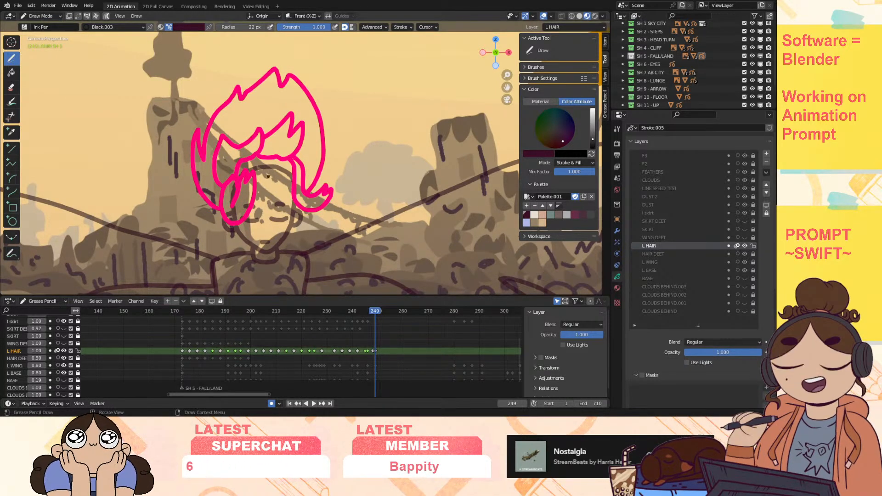
Step: On frame 249, ink a first fringe lock, a small crown tuft and a long strand hanging past the right cheek
left_click_drag(267, 176, 277, 197)
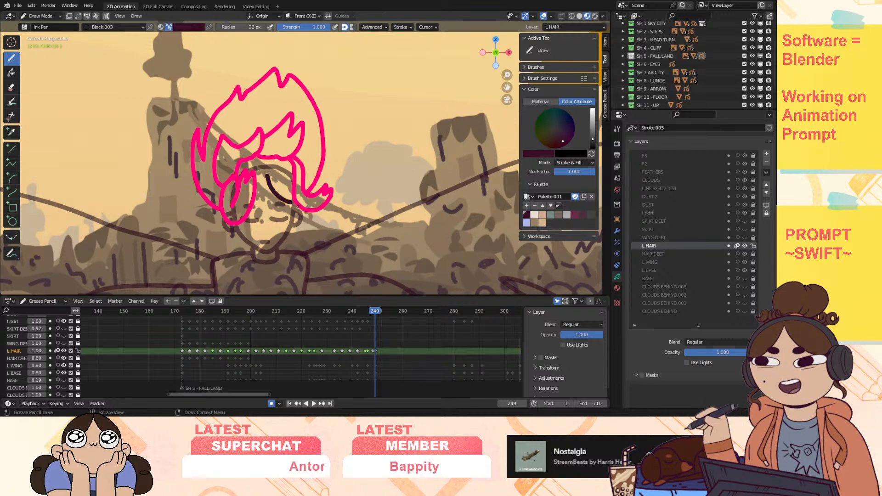
left_click_drag(287, 190, 313, 206)
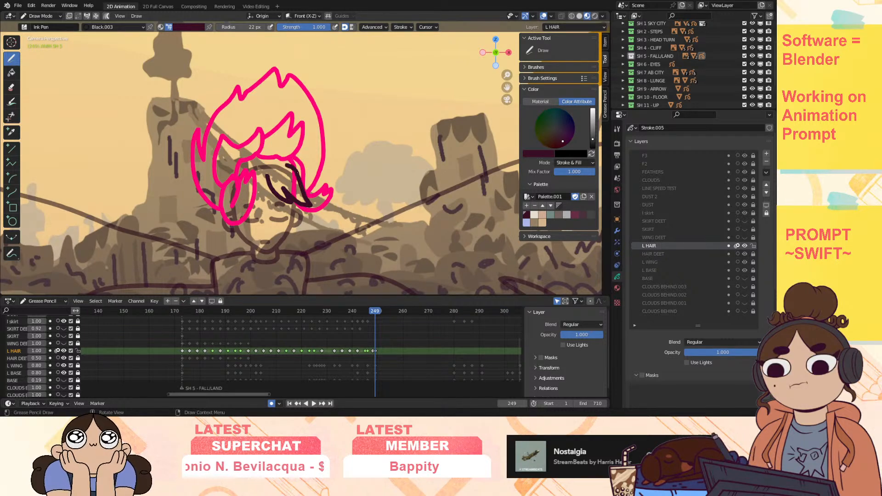
key("ctrl+z")
left_click_drag(294, 176, 299, 189)
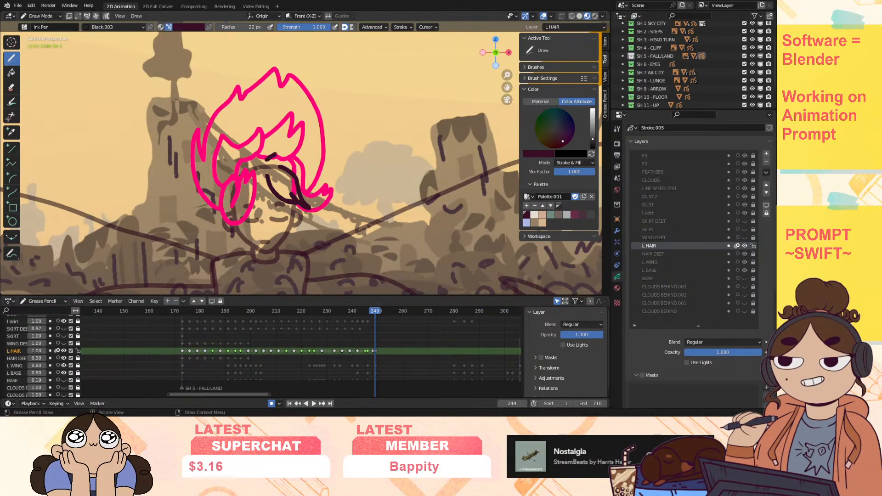
left_click_drag(266, 159, 285, 159)
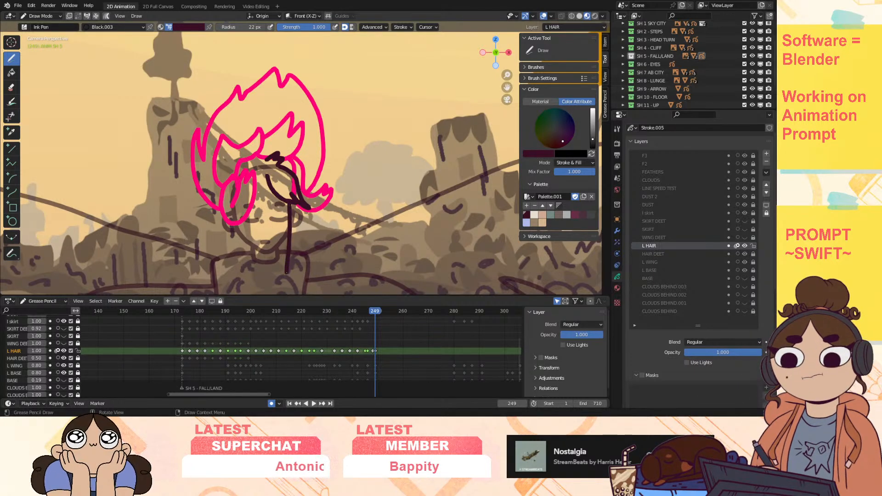
left_click_drag(300, 257, 296, 206)
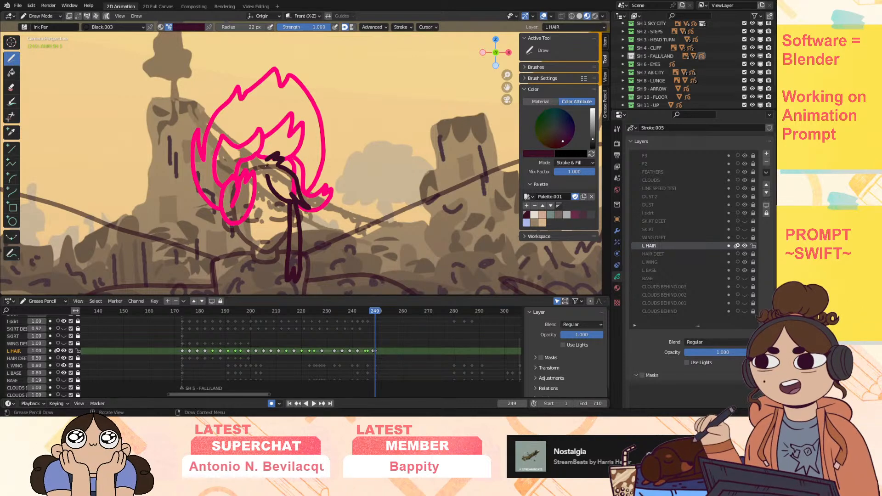
Step: Erase the first fringe lock on frame 249 and redraw the fringe lower, parting over both sides of the face
left_click_drag(268, 176, 249, 202)
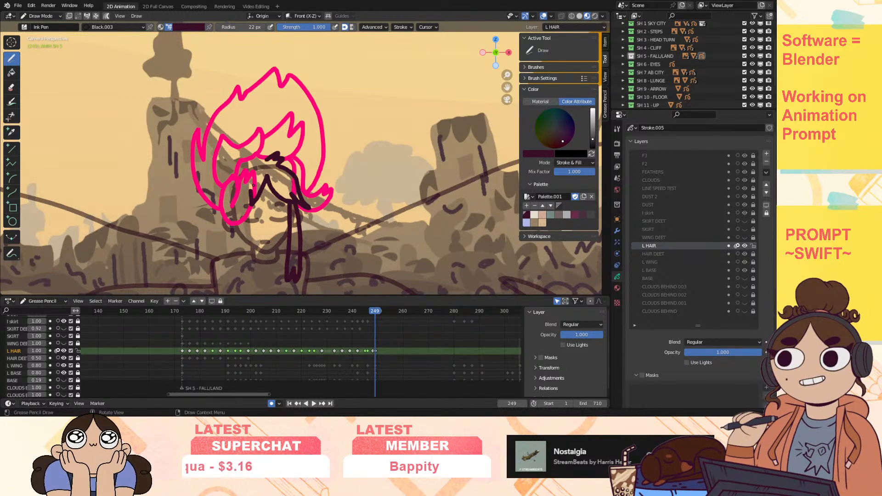
mouse_move(271, 185)
left_mouse_down("ctrl")
mouse_move(253, 199)
mouse_move(250, 191)
mouse_move(296, 207)
mouse_move(290, 225)
left_mouse_up("ctrl")
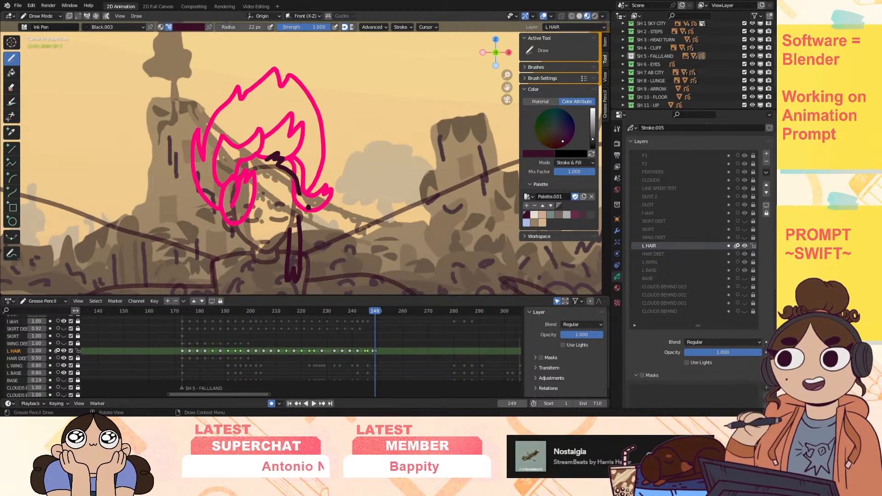
left_click_drag(259, 188, 275, 220)
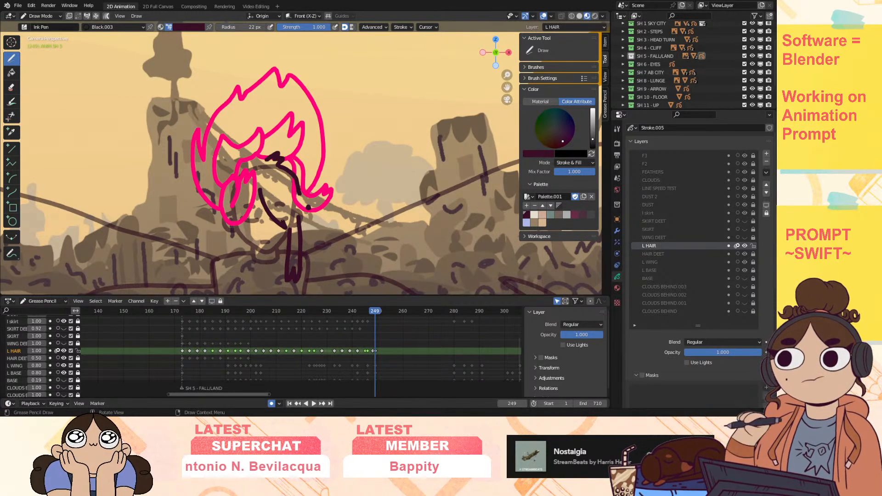
mouse_move(280, 207)
left_mouse_down()
mouse_move(296, 229)
mouse_move(298, 220)
left_mouse_up()
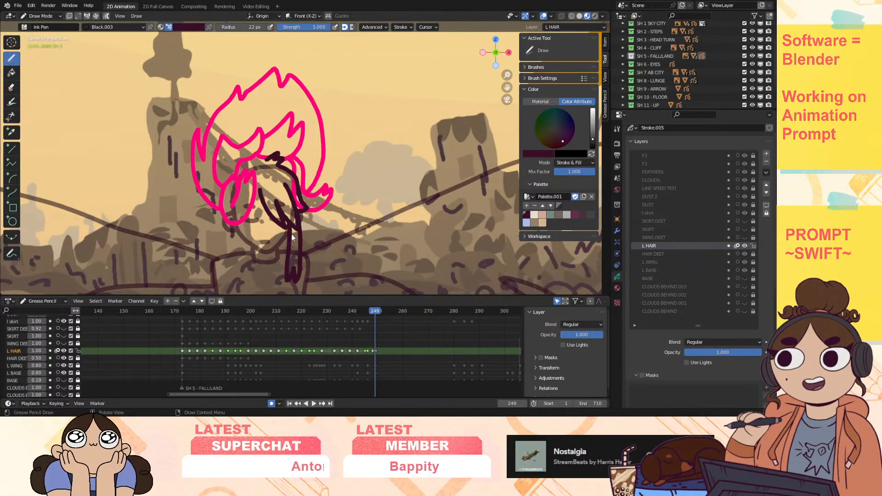
left_click_drag(260, 191, 256, 209)
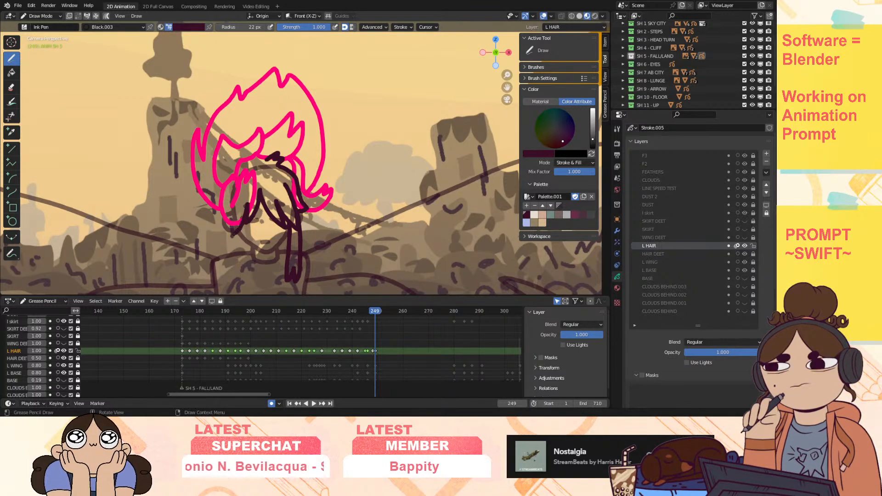
left_click_drag(244, 217, 227, 231)
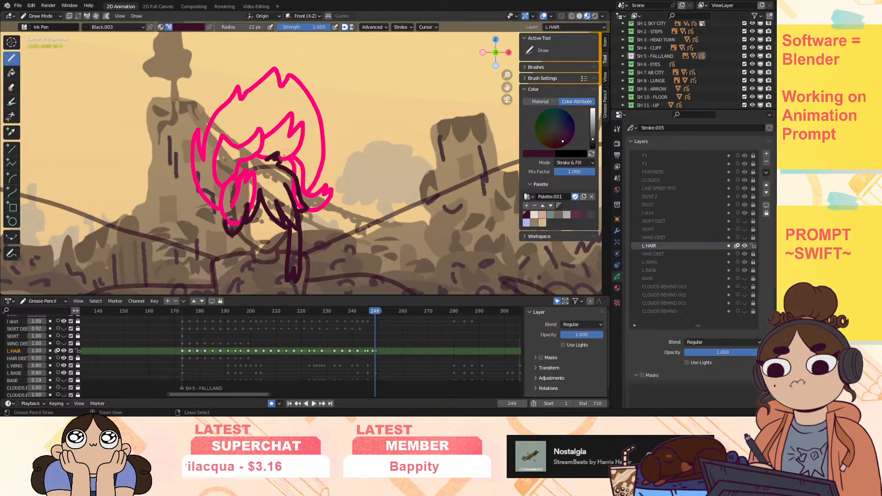
Step: On frame 249, ink the head contour and left fringe lock, and the long strands and outer locks on both sides of the face
key("ctrl+z")
mouse_move(272, 160)
left_mouse_down()
mouse_move(230, 184)
mouse_move(224, 220)
left_mouse_up()
left_click_drag(235, 265, 248, 286)
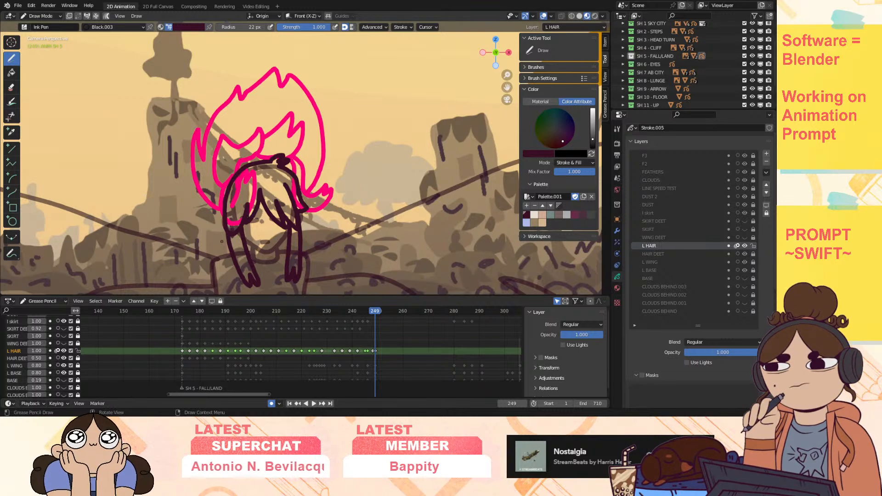
left_click_drag(226, 229, 223, 258)
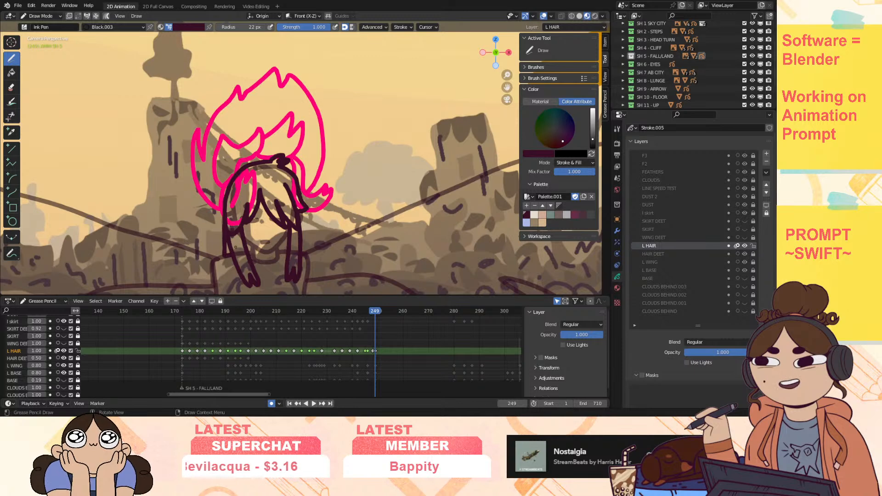
left_click_drag(302, 212, 310, 252)
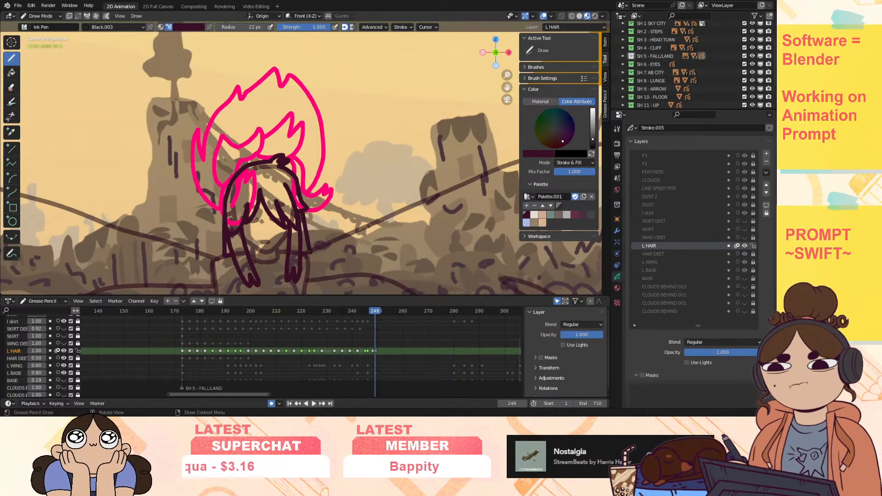
key("ctrl+z")
left_click_drag(225, 227, 229, 270)
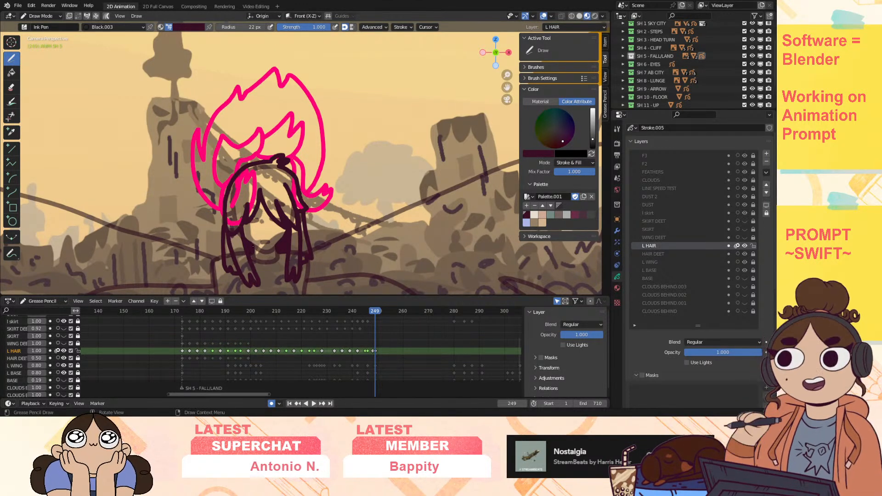
Step: Insert a blank L HAIR keyframe at frame 251 for the following landing drawing
mouse_move(379, 309)
left_mouse_down()
mouse_move(368, 312)
mouse_move(384, 315)
mouse_move(385, 353)
left_mouse_up()
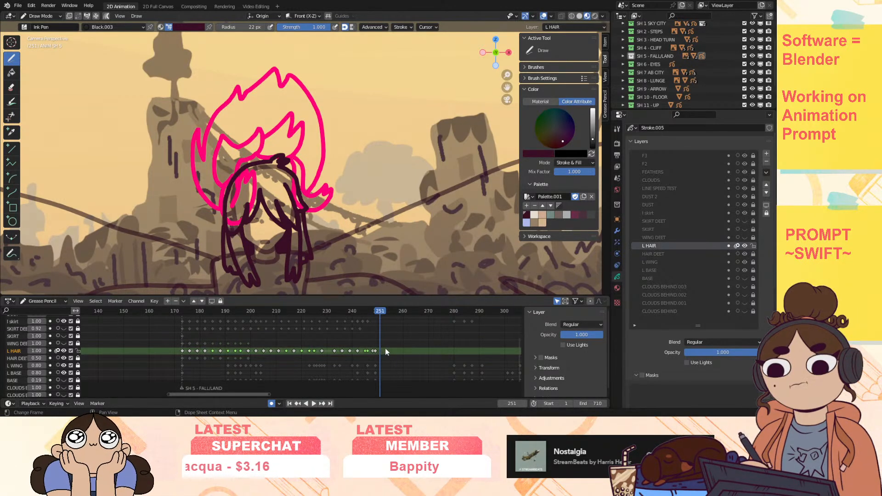
right_click(385, 347)
left_click(383, 350)
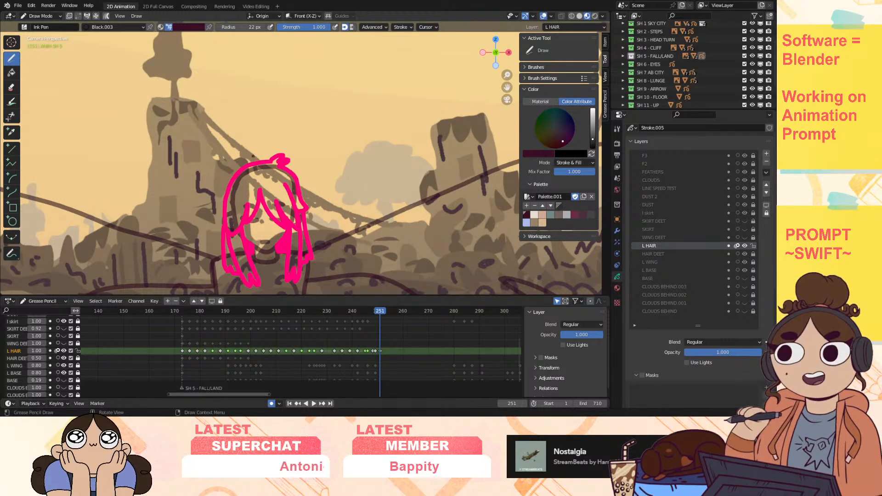
Step: Ink a jagged fringe, a small two-pronged crown tuft and the upper head contour on frame 251
mouse_move(275, 201)
left_mouse_down()
mouse_move(279, 213)
mouse_move(267, 204)
mouse_move(281, 215)
left_mouse_up()
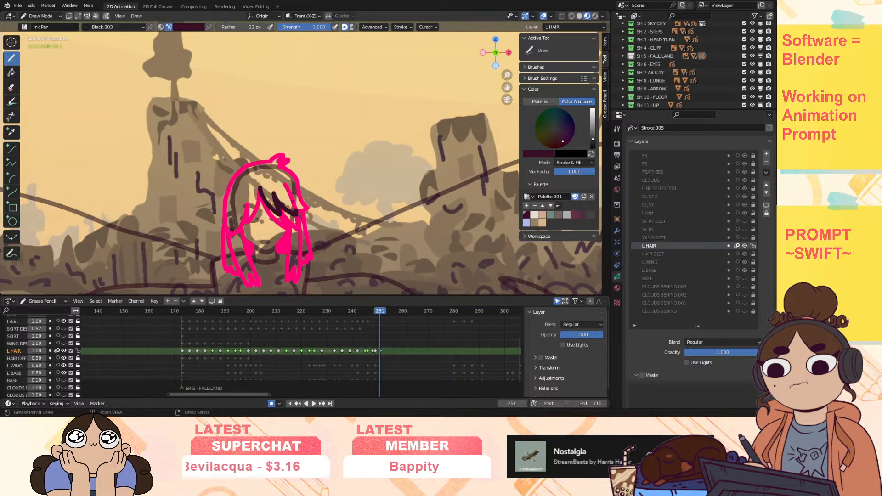
key("ctrl+z")
key("ctrl+z")
left_click_drag(264, 189, 285, 217)
mouse_move(278, 194)
left_mouse_down()
mouse_move(304, 217)
mouse_move(290, 185)
mouse_move(312, 205)
mouse_move(269, 148)
mouse_move(262, 161)
left_mouse_up()
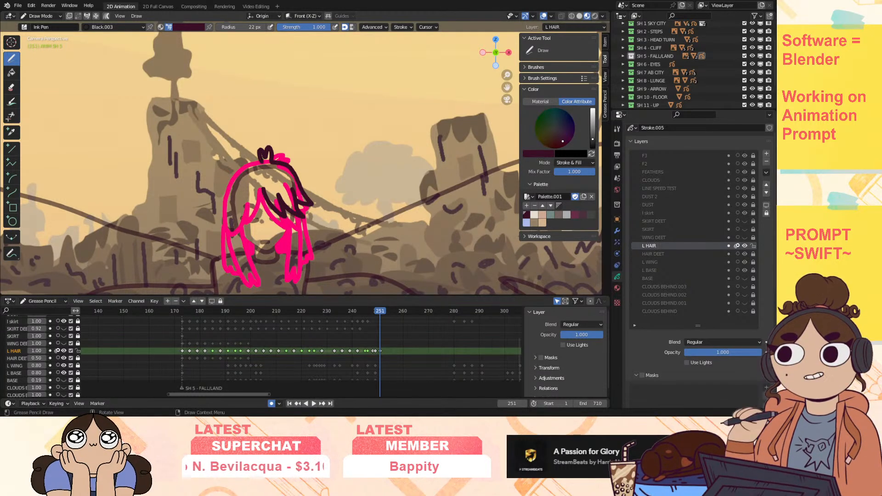
left_click_drag(261, 161, 225, 197)
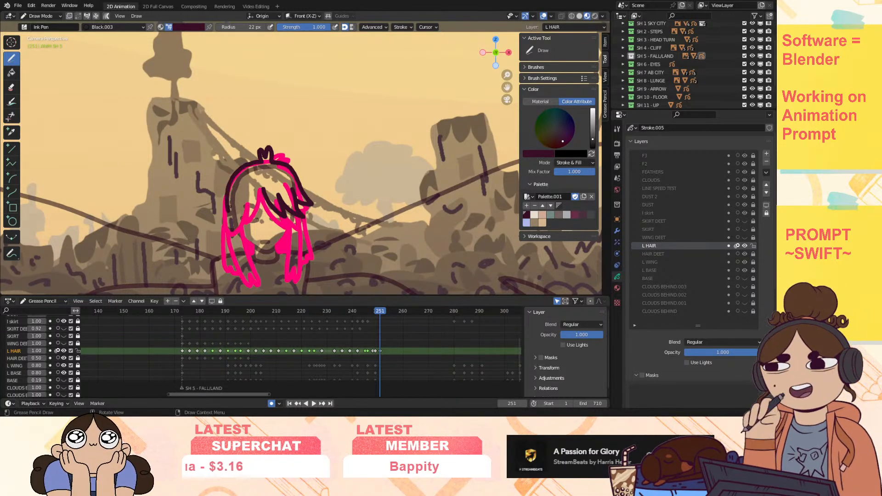
left_click_drag(263, 190, 259, 198)
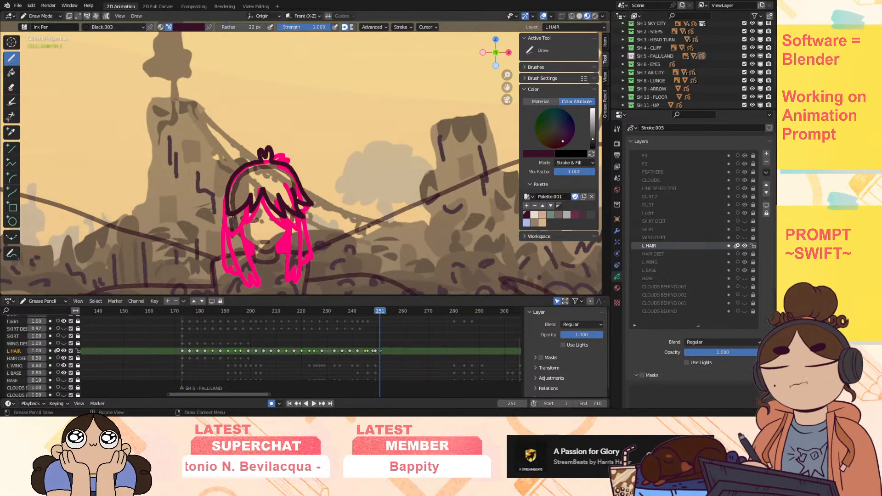
Step: Ink a long hanging strand beside each cheek on frame 251
mouse_move(233, 245)
left_mouse_down()
mouse_move(243, 278)
mouse_move(245, 212)
mouse_move(234, 255)
mouse_move(246, 273)
left_mouse_up()
key("ctrl+z")
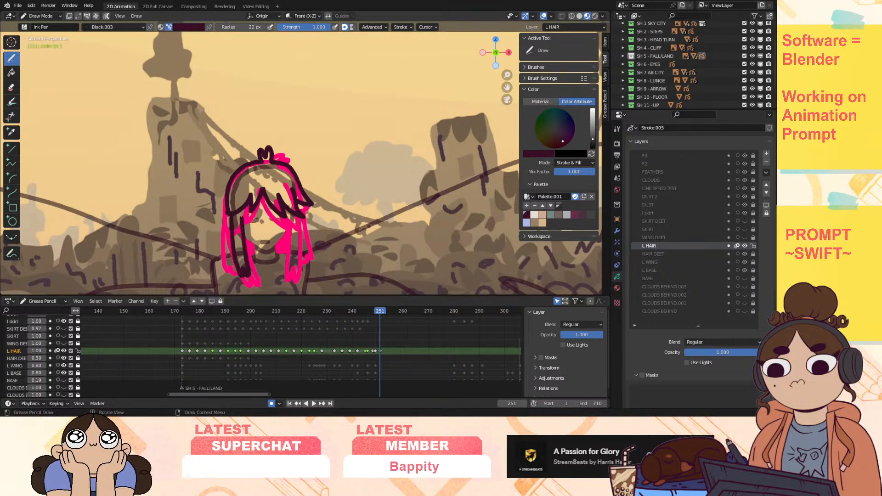
left_click_drag(289, 227, 288, 276)
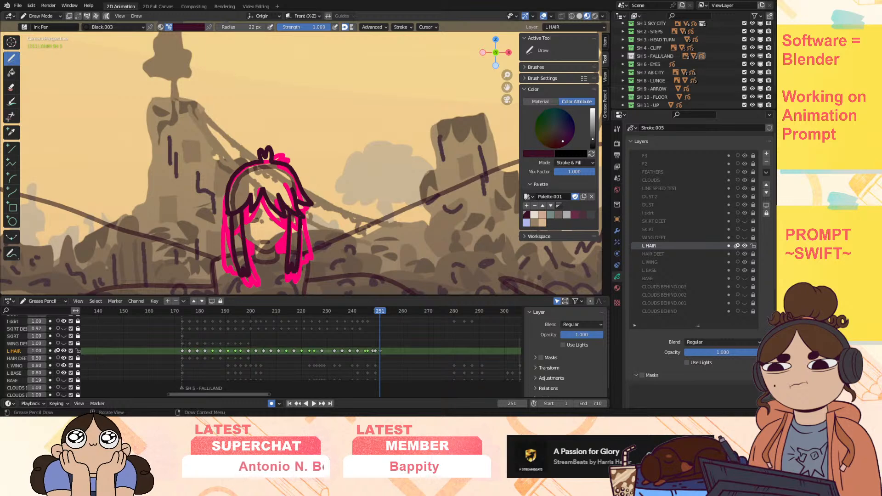
Step: Turn off onion skinning for the L HAIR layer and redraw the crown tuft on frame 251 with a slight lean
left_click(58, 351)
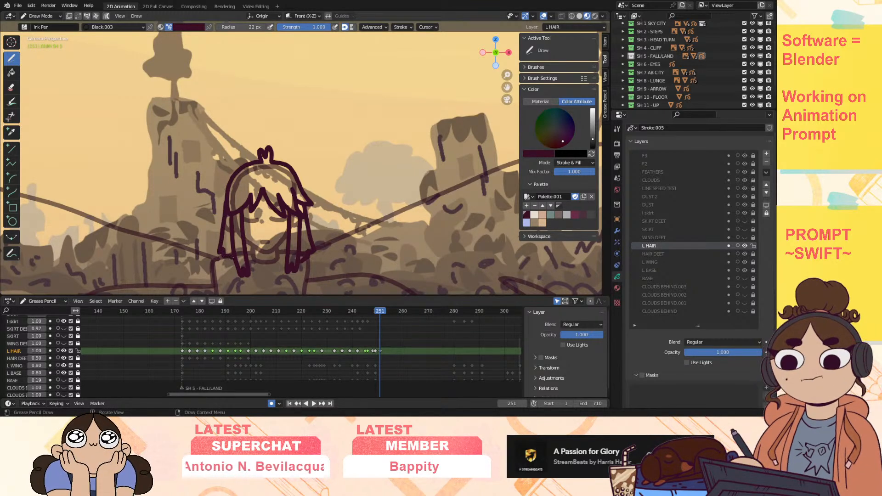
left_click_drag(379, 311, 380, 307)
mouse_move(261, 161)
left_mouse_down("ctrl")
mouse_move(271, 160)
mouse_move(263, 150)
mouse_move(260, 161)
left_mouse_up("ctrl")
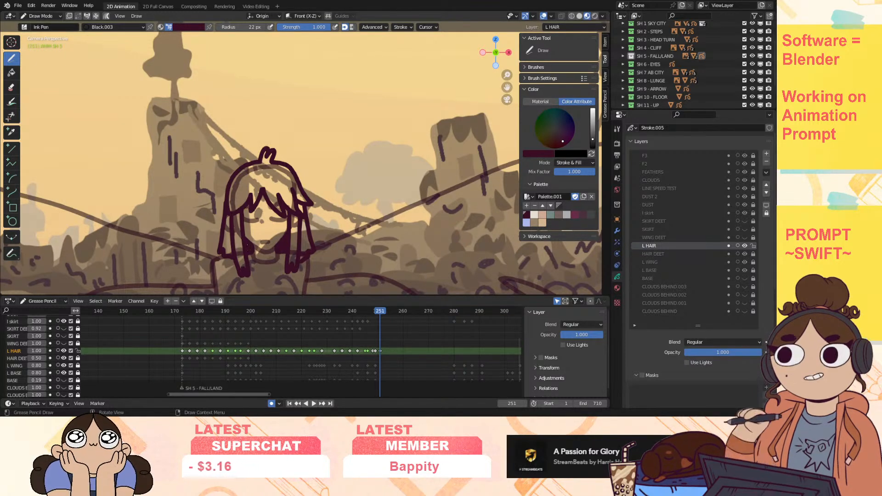
Step: Play the animation from around frame 239 to check how the hair moves through the landing
key("space")
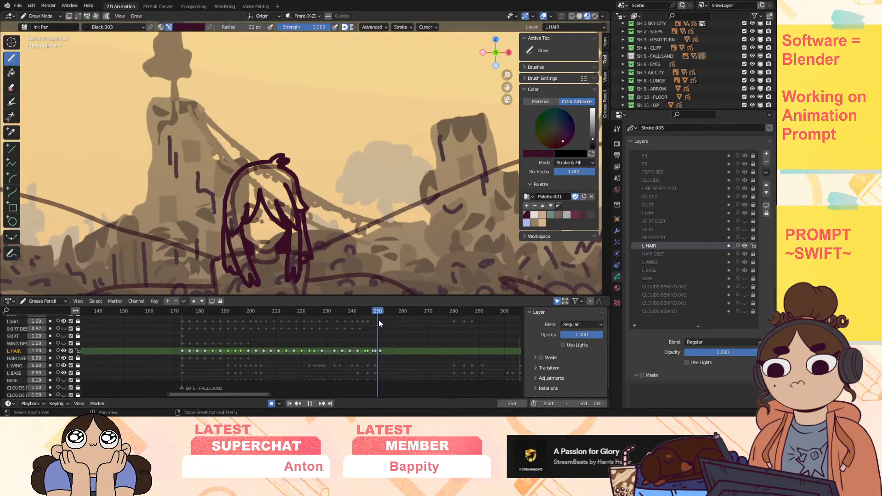
key("space")
left_click_drag(508, 75, 508, 85)
left_click_drag(369, 313, 349, 315)
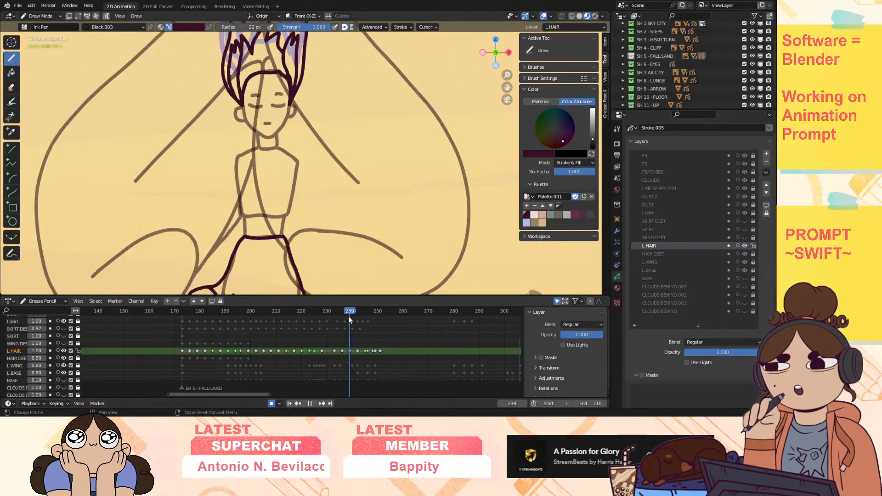
key("space")
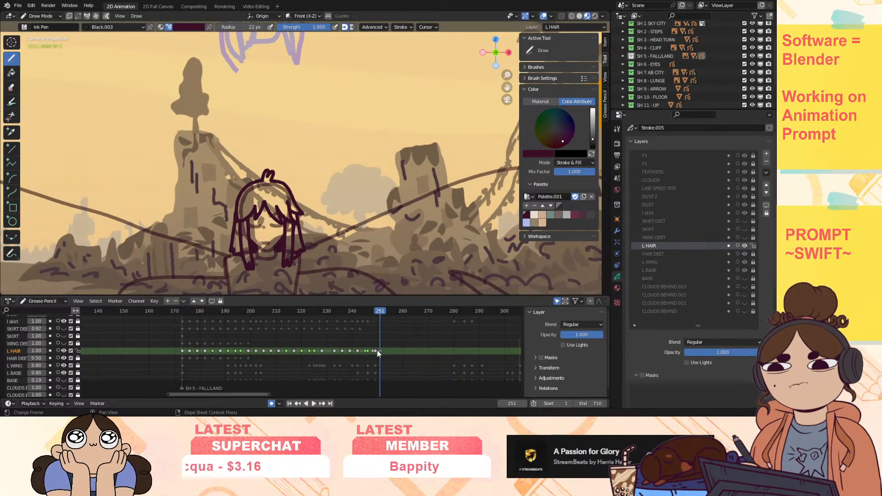
Step: Shift the last two L HAIR keyframes to frames 250 and 252, and move the hair drawing on frame 249 slightly down in Edit Mode
mouse_move(270, 395)
left_mouse_down()
mouse_move(223, 394)
mouse_move(277, 396)
left_mouse_up()
mouse_move(281, 316)
left_mouse_down()
mouse_move(268, 323)
mouse_move(277, 323)
mouse_move(281, 350)
mouse_move(290, 352)
left_mouse_up()
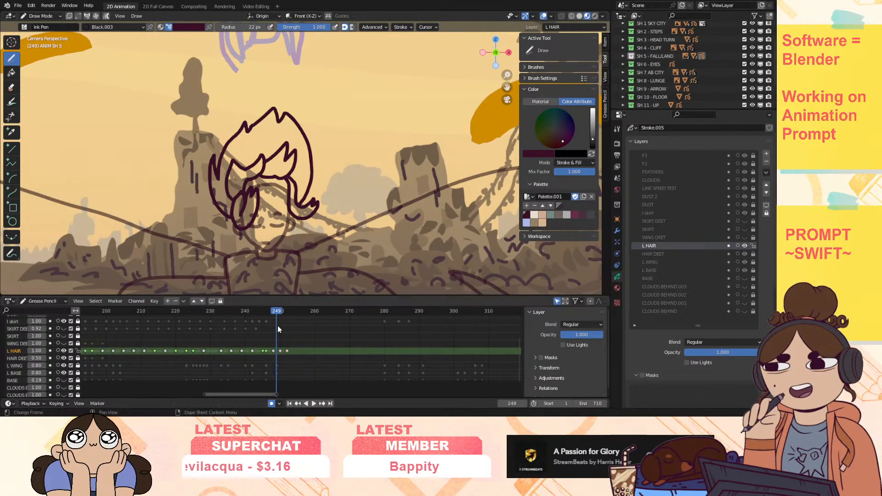
left_click(41, 16)
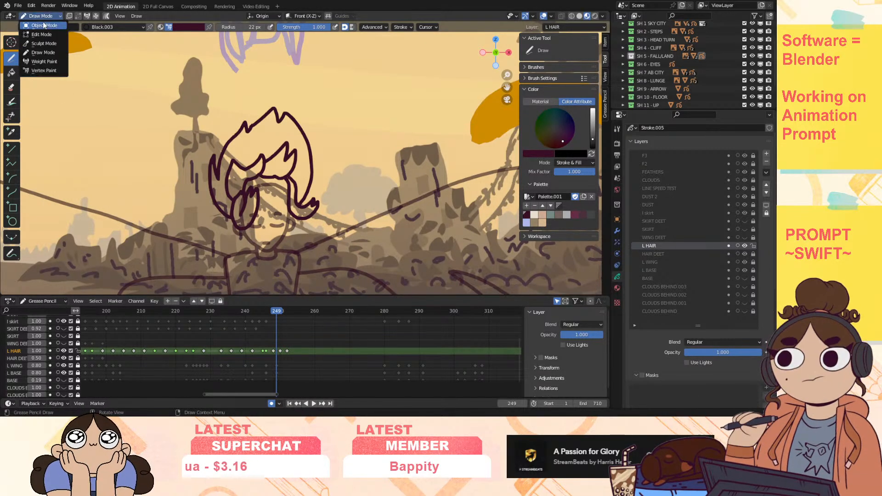
left_click(43, 34)
mouse_move(329, 248)
left_mouse_down()
mouse_move(366, 192)
mouse_move(197, 138)
mouse_move(299, 252)
left_mouse_up()
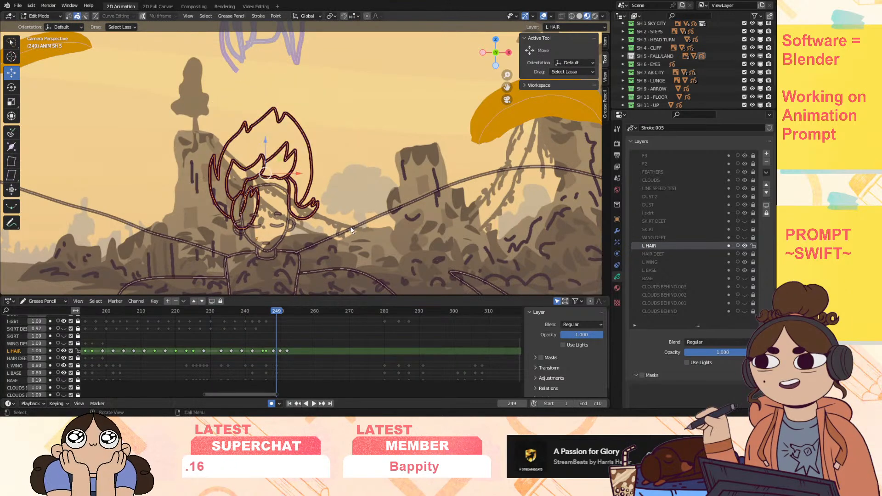
left_click_drag(266, 145, 264, 152)
Step: Reshape the hair drawing on frame 249 with the Push sculpt brush, nudging the side locks inward and the top down
left_click(40, 16)
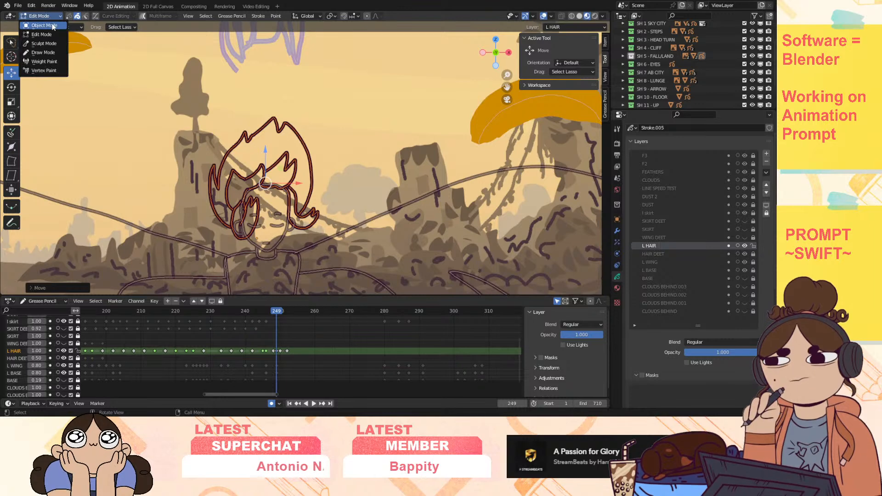
left_click(48, 43)
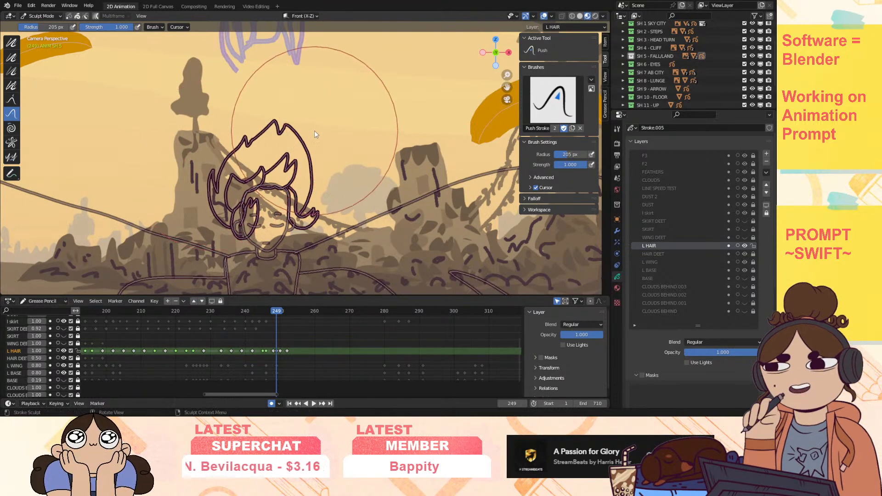
left_click_drag(332, 195, 331, 195)
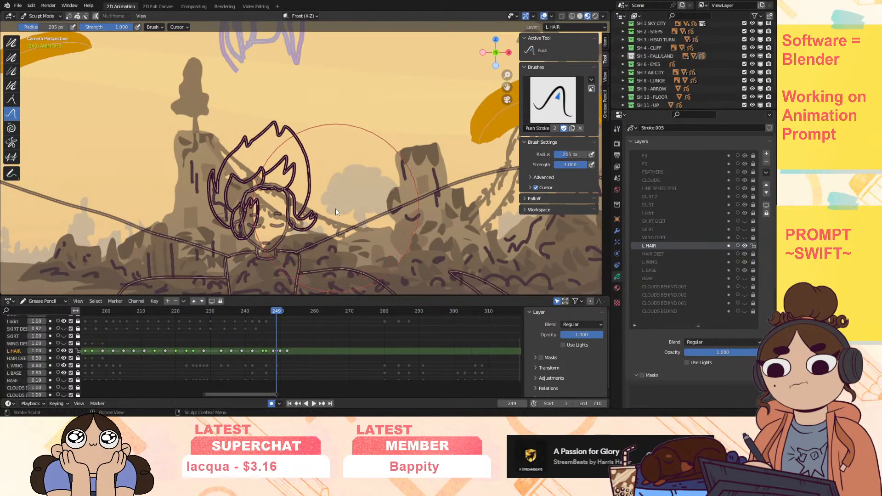
left_click_drag(258, 204, 260, 206)
left_click_drag(328, 216, 307, 203)
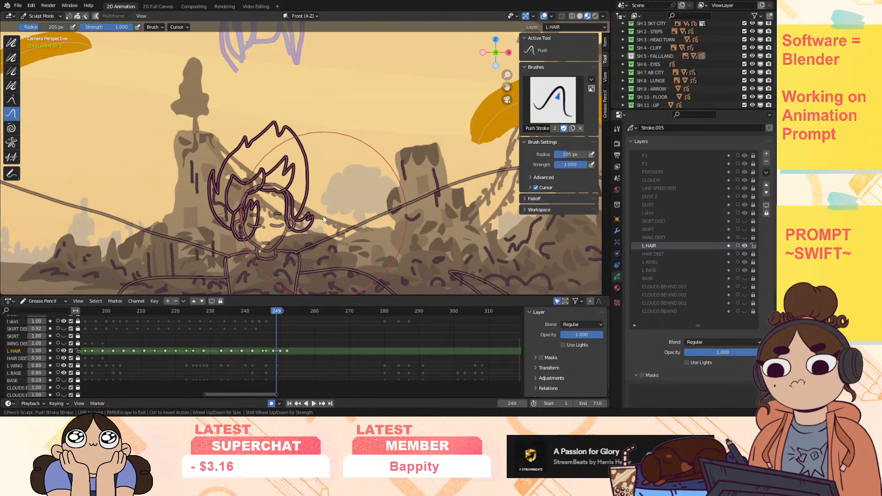
left_click_drag(271, 105, 275, 104)
Step: Retime the last two L HAIR keyframes, moving the final one to frame 255 and the one before it to frame 251
mouse_move(275, 311)
left_mouse_down()
mouse_move(282, 322)
mouse_move(269, 323)
mouse_move(283, 322)
mouse_move(268, 326)
mouse_move(288, 324)
mouse_move(272, 328)
mouse_move(300, 351)
left_mouse_up()
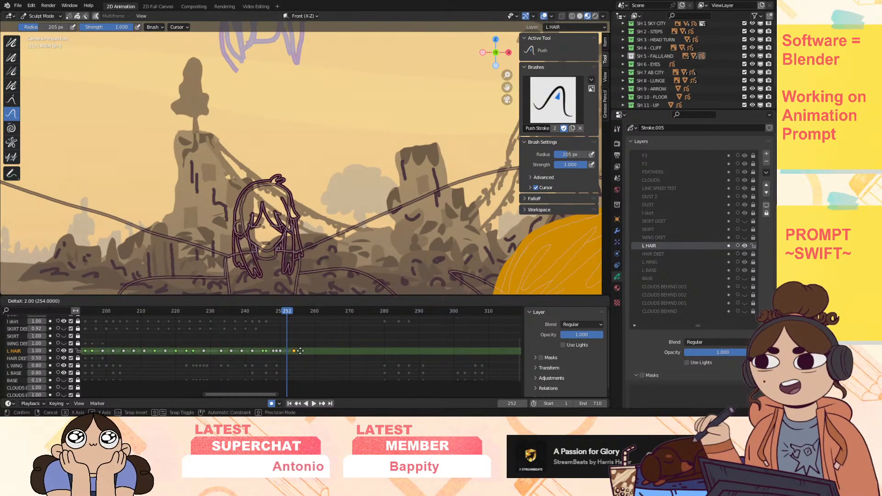
left_click(298, 340)
left_click_drag(286, 310, 210, 332)
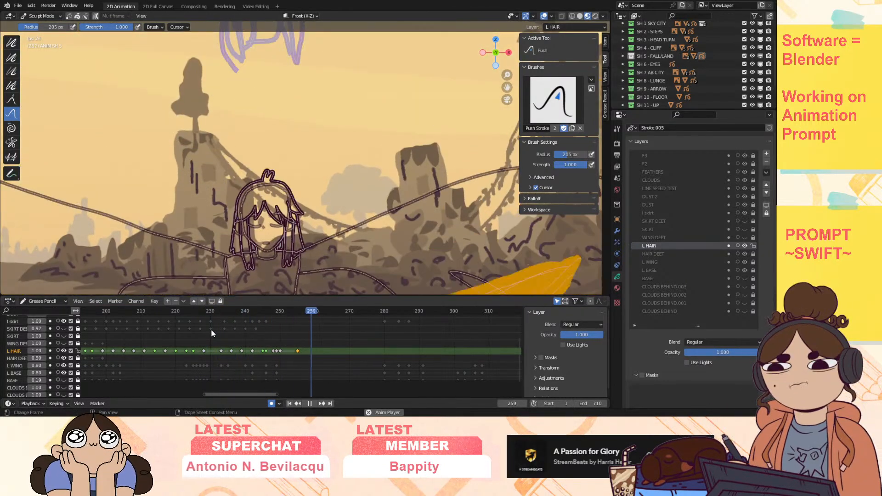
key("space")
left_click_drag(297, 313, 281, 315)
left_click_drag(281, 350, 284, 341)
Step: Play the landing repeatedly from around frames 233 to 235 to check the new hair timing
left_click_drag(279, 314, 228, 317)
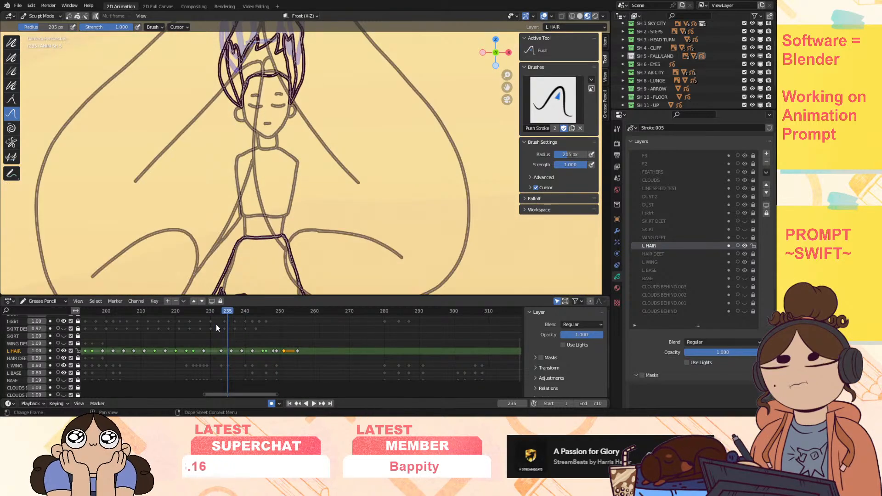
left_click(313, 404)
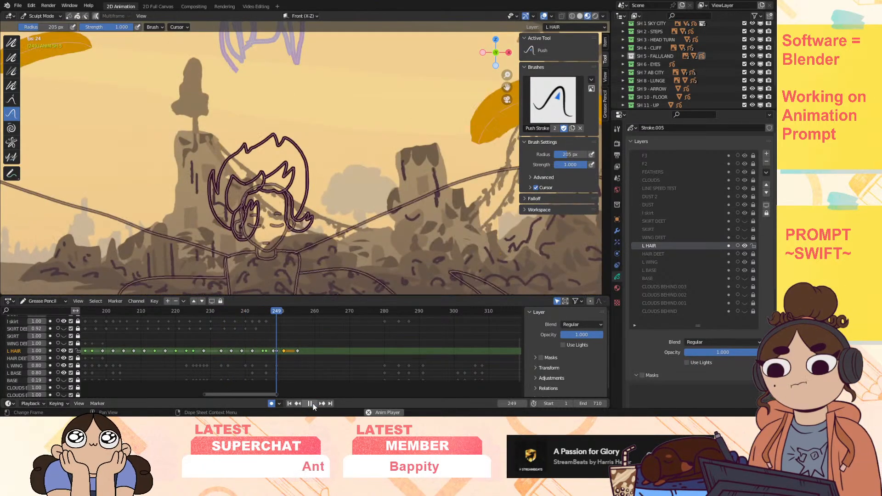
left_click(224, 311)
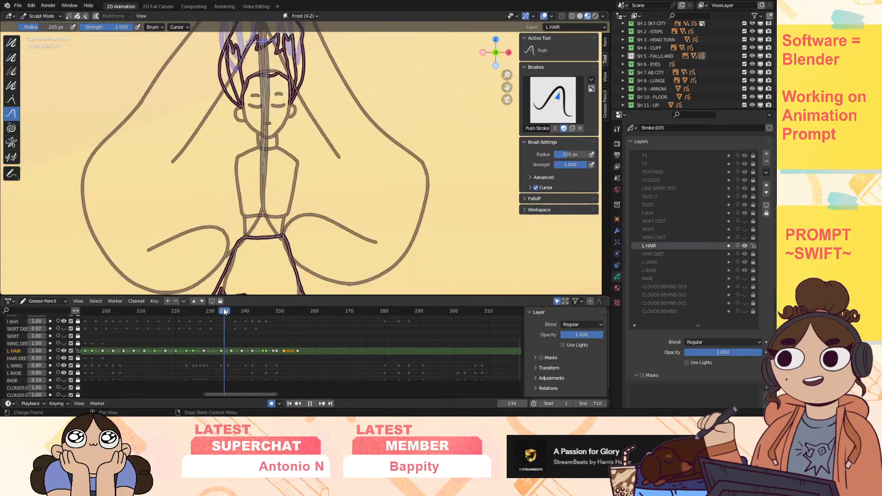
left_click(314, 403)
left_click(221, 311)
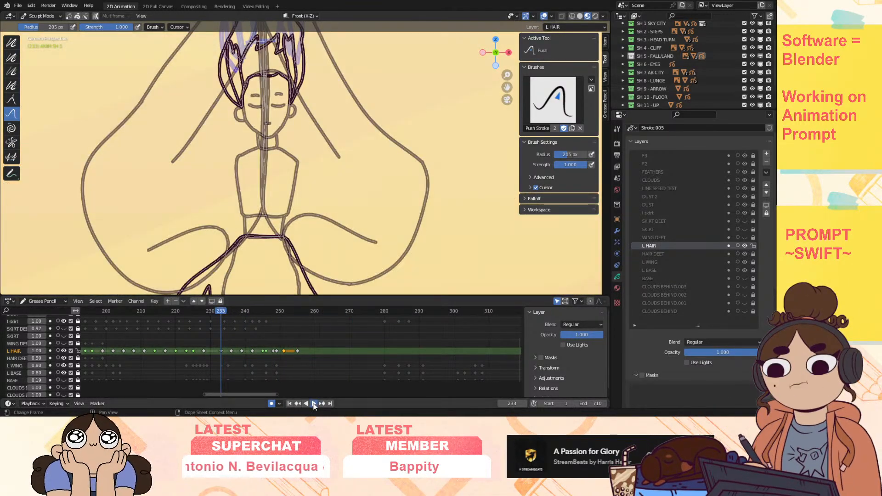
left_click(314, 404)
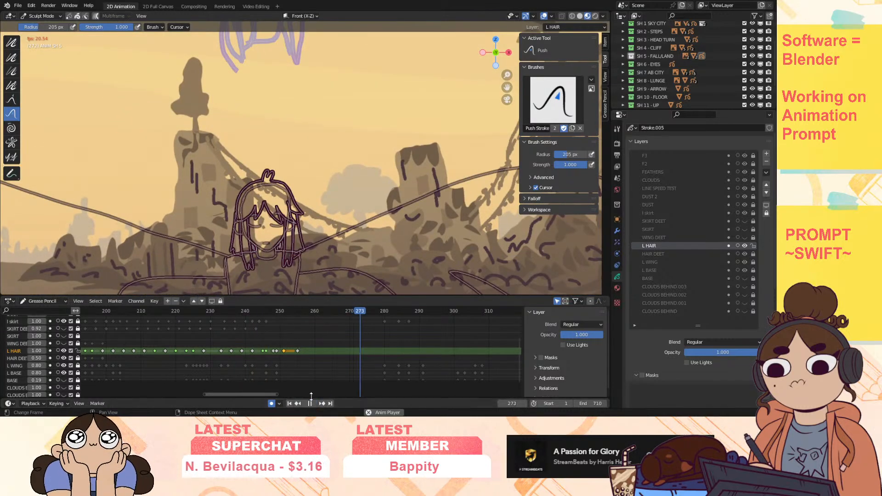
left_click(312, 403)
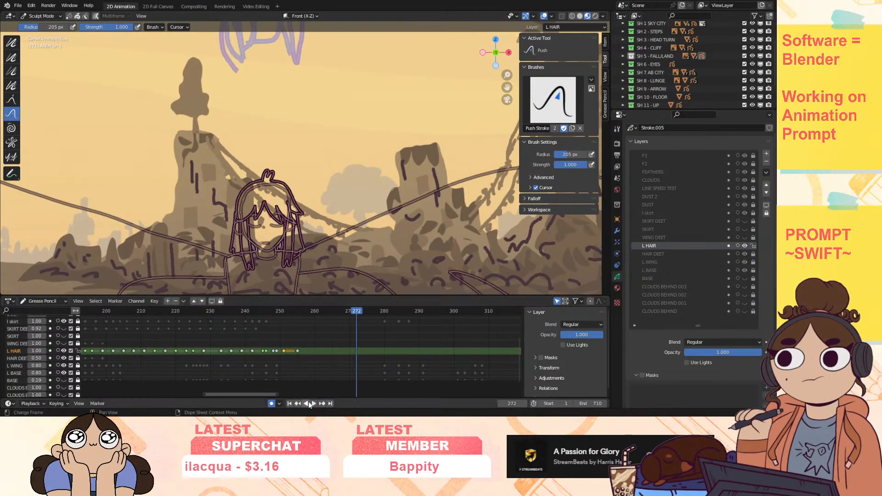
Step: Go to frame 256 and examine the full camera framing around the landed character
left_click(300, 311)
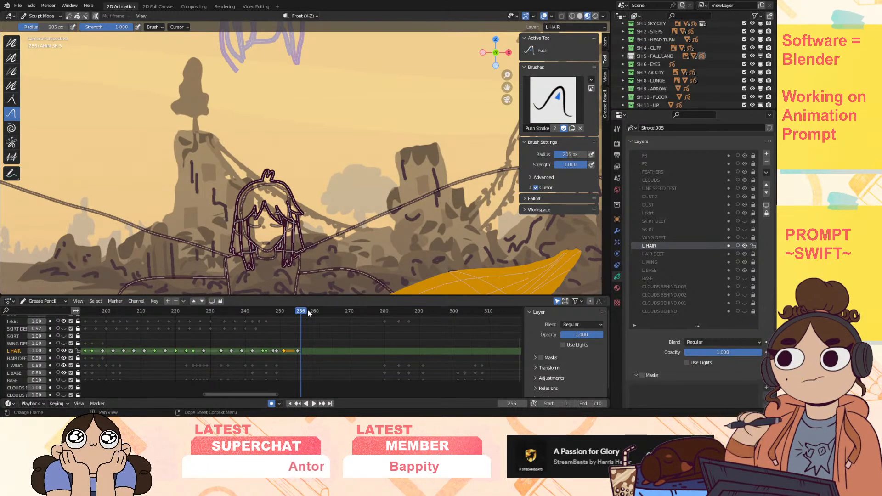
scroll(507, 84, "down", 4)
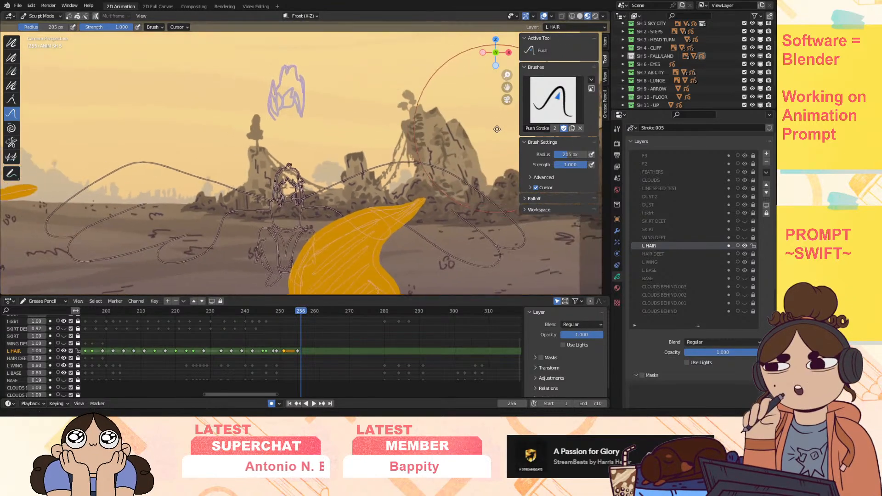
scroll(507, 86, "down", 2)
middle_click_drag(507, 81, 510, 62, "shift")
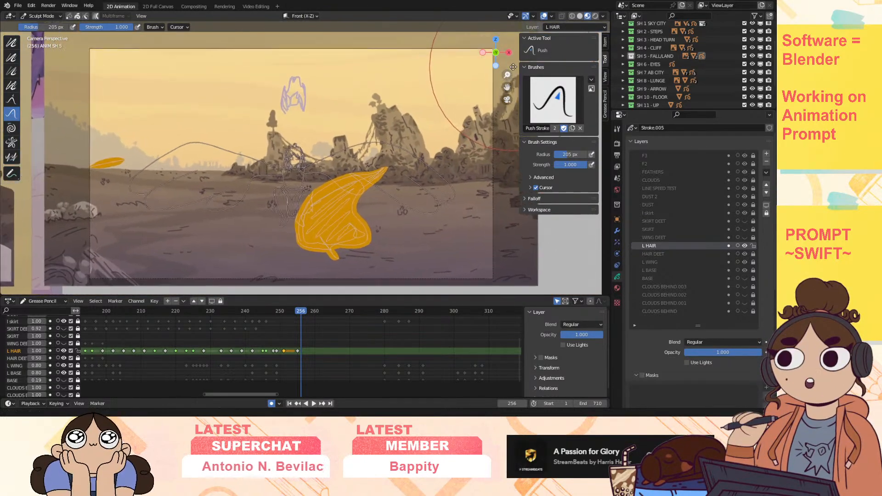
Step: Play the animation from frame 1 through the fall/land shot to review it in context
scroll(518, 60, "up", 1)
left_click(289, 403)
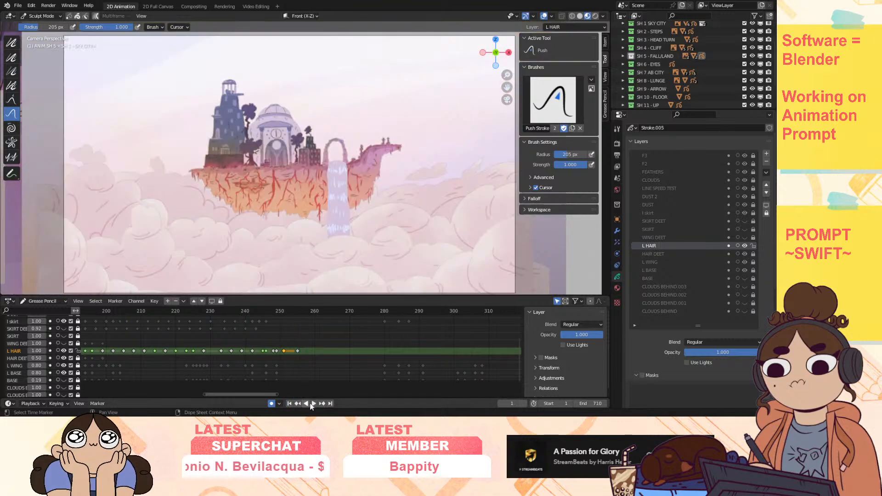
left_click(312, 404)
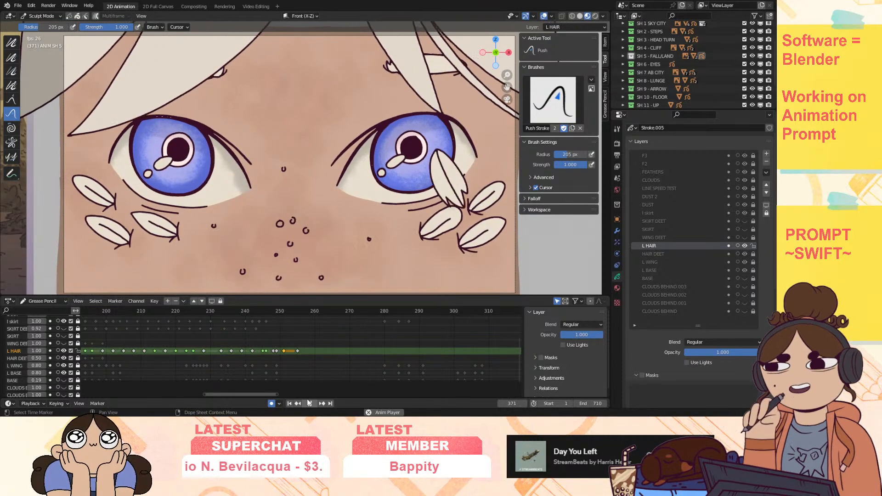
left_click(308, 402)
Step: Duplicate the last L HAIR keyframe to frames 280, 284, 287 and 291, and check the wing-spread timing
left_click(314, 312)
mouse_move(315, 313)
left_mouse_down()
mouse_move(291, 324)
mouse_move(303, 346)
mouse_move(384, 333)
left_mouse_up()
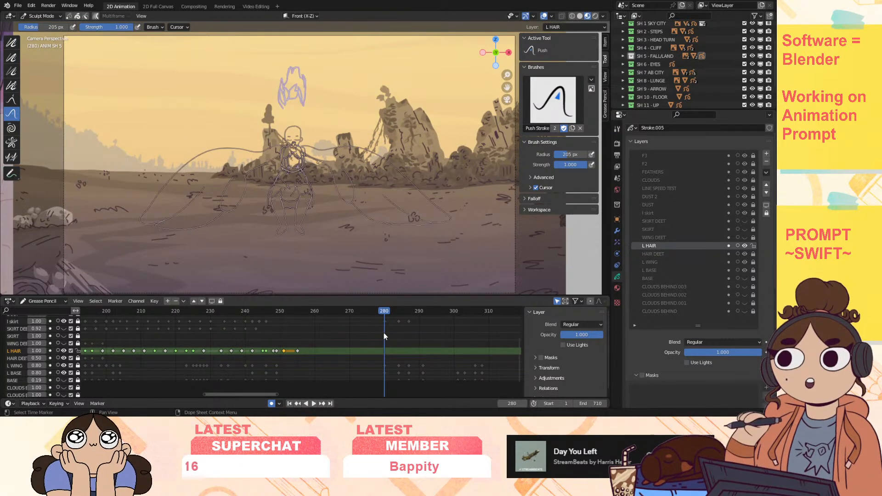
left_click(297, 351)
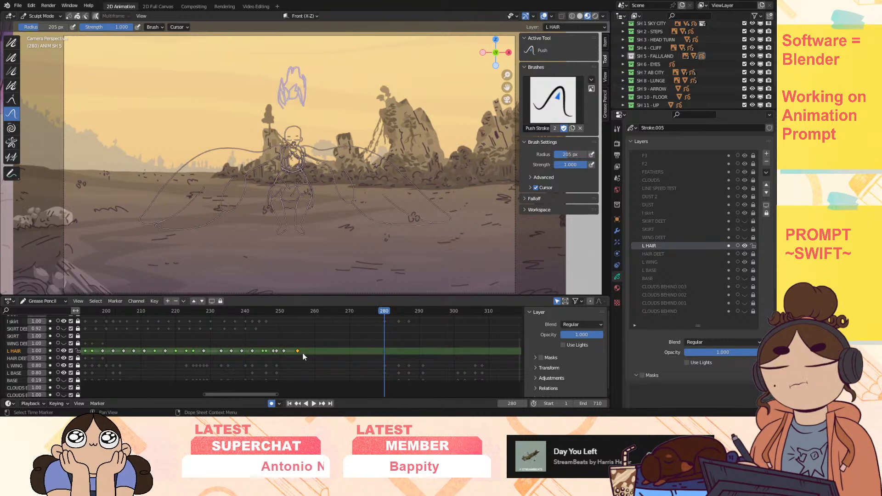
left_click_drag(299, 352, 386, 356)
key("shift+d")
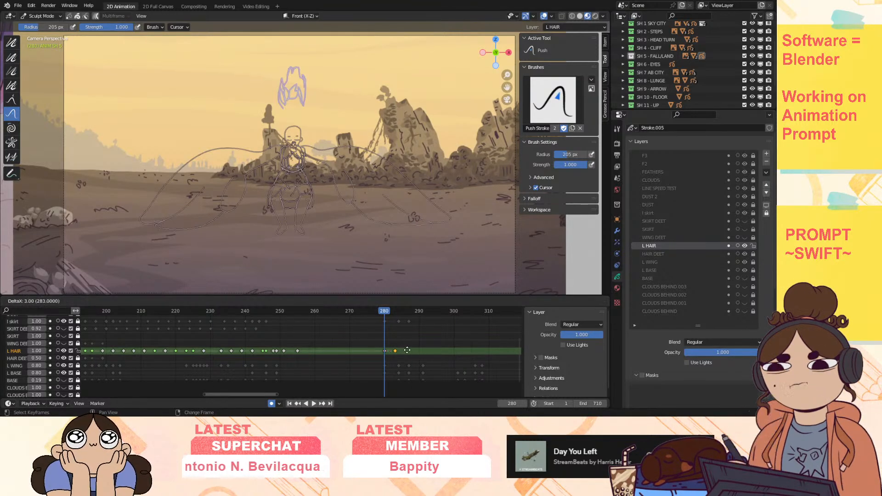
left_click(435, 349)
key("space")
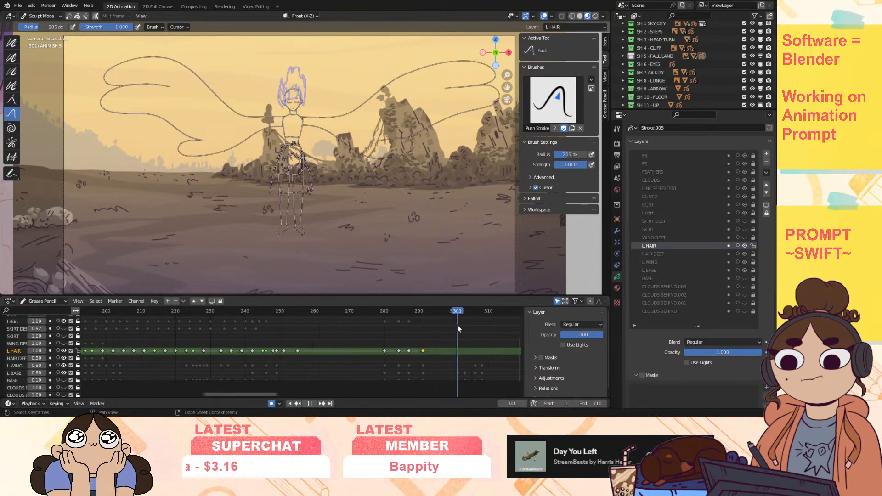
mouse_move(426, 342)
left_mouse_down()
mouse_move(388, 354)
mouse_move(406, 358)
left_mouse_up()
Step: In Edit Mode, select the hair strokes on frame 280 and move them up onto the character's raised head
mouse_move(395, 312)
left_mouse_down()
mouse_move(376, 317)
mouse_move(400, 321)
mouse_move(385, 328)
left_mouse_up()
key("space")
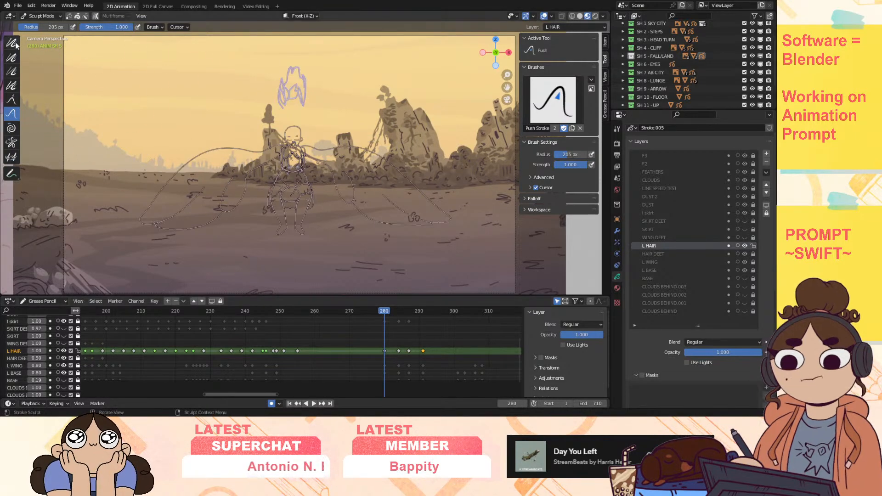
left_click(40, 16)
left_click(41, 34)
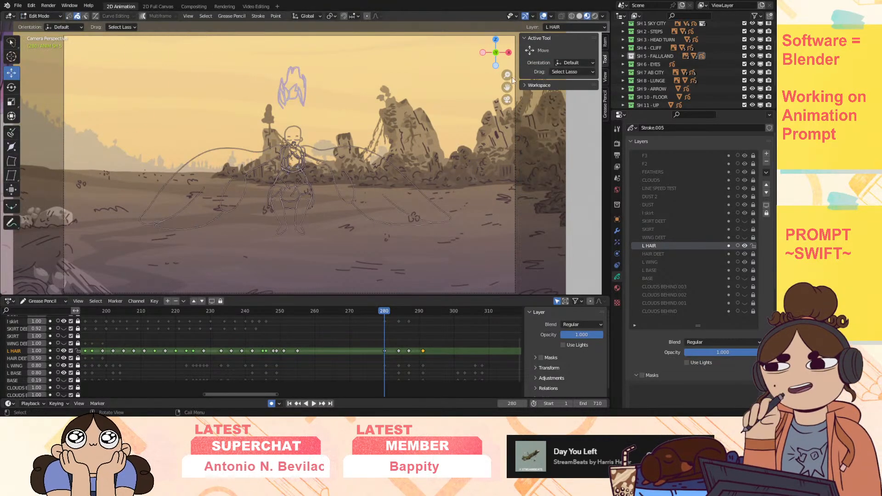
key("KP_0")
left_click_drag(511, 74, 511, 68)
left_click_drag(507, 87, 469, 120)
mouse_move(264, 131)
left_mouse_down()
mouse_move(309, 129)
mouse_move(271, 130)
left_mouse_up()
left_click_drag(246, 161, 254, 124)
Step: Select the hair strokes on frame 284 and move them up to fit the standing character's head
key("space")
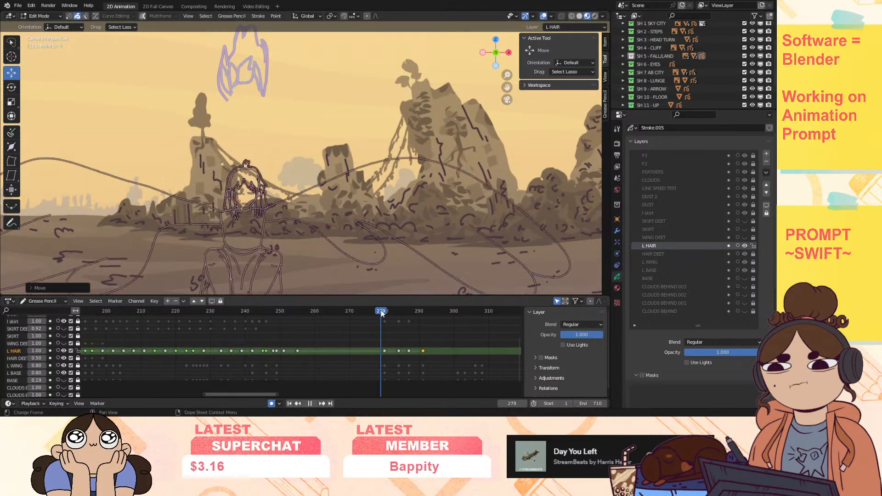
left_click_drag(388, 314, 399, 314)
key("space")
mouse_move(238, 153)
left_mouse_down()
mouse_move(280, 216)
mouse_move(262, 138)
left_mouse_up()
left_click_drag(249, 166, 251, 76)
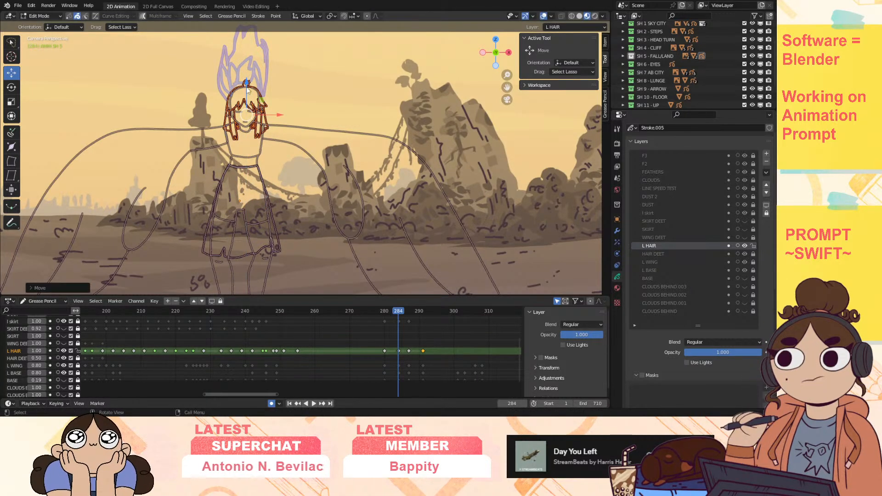
Step: Move the hair strokes on frames 287 and 291 up so they sit on the head in each drawing
left_click(409, 311)
mouse_move(240, 121)
left_mouse_down()
mouse_move(290, 101)
mouse_move(276, 108)
left_mouse_up()
left_click_drag(247, 168, 252, 58)
left_click(423, 312)
mouse_move(252, 123)
left_mouse_down()
mouse_move(237, 266)
mouse_move(276, 108)
left_mouse_up()
left_click_drag(248, 159, 248, 57)
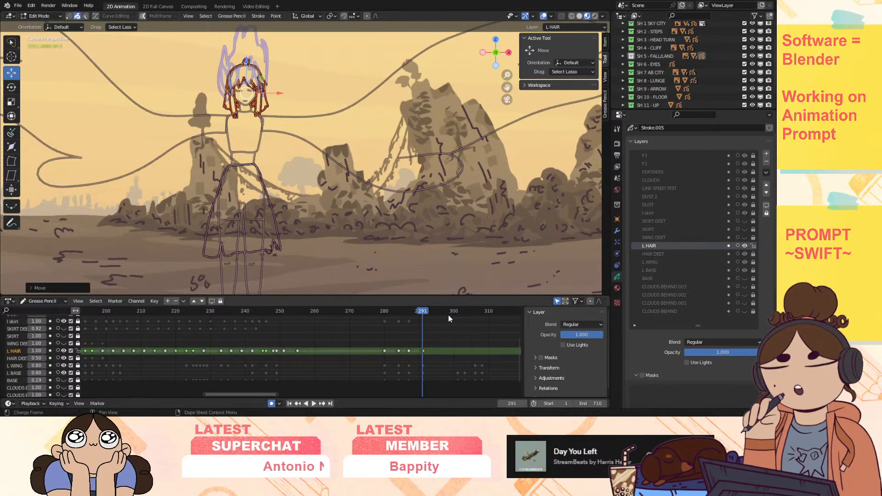
Step: Duplicate the frame 291 L HAIR keyframe to frame 301
left_click_drag(446, 313, 458, 326)
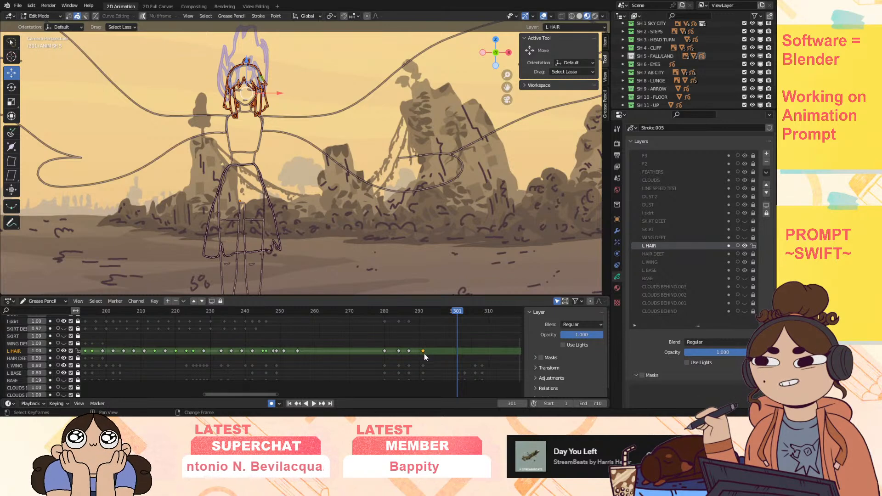
left_click_drag(424, 354, 458, 357)
left_click(459, 354)
Step: Try copying the frame 301 L HAIR keyframe to frames 303, 306 and 308
key("shift+d")
left_click(468, 353)
key("shift+d")
left_click(478, 351)
key("shift+d")
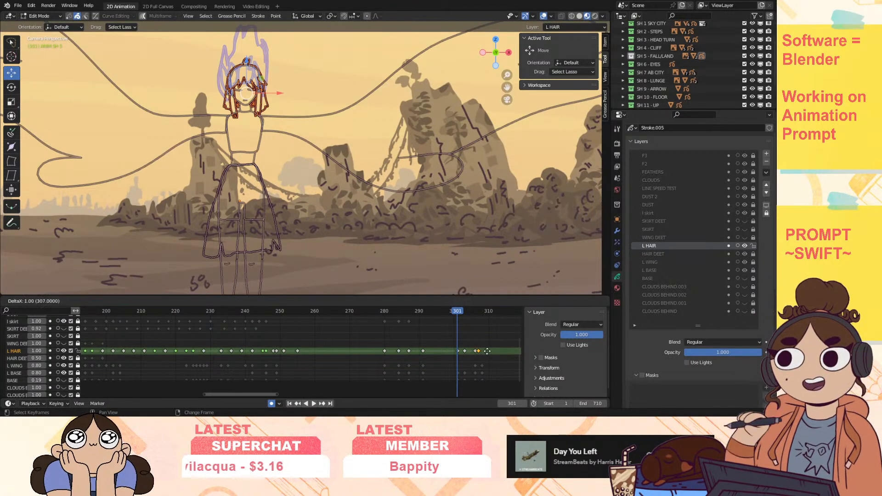
left_click(490, 351)
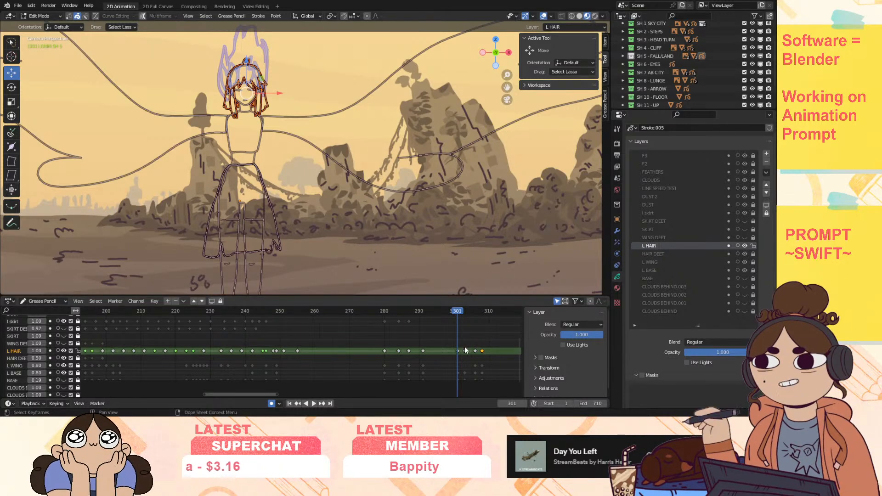
left_click_drag(467, 350, 491, 360)
key("Delete")
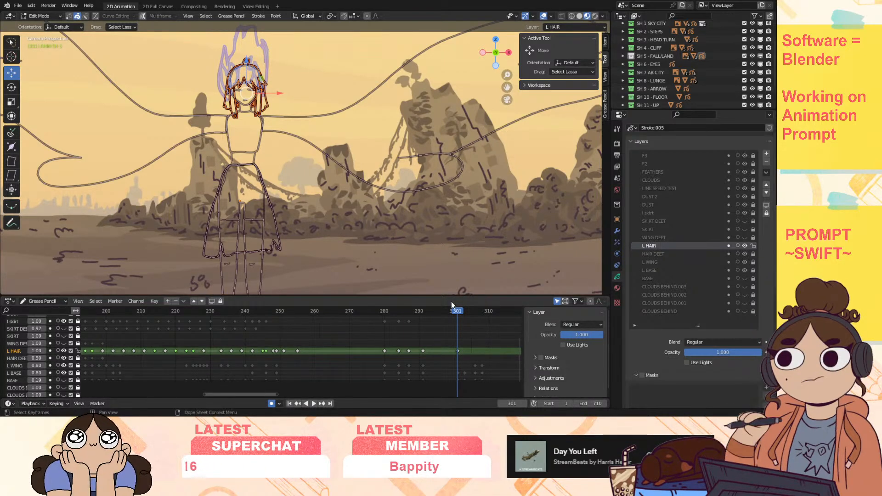
Step: Nudge the hair slightly upward on frames 301 and 303, adding an L HAIR keyframe at frame 303
left_click_drag(506, 77, 541, 225)
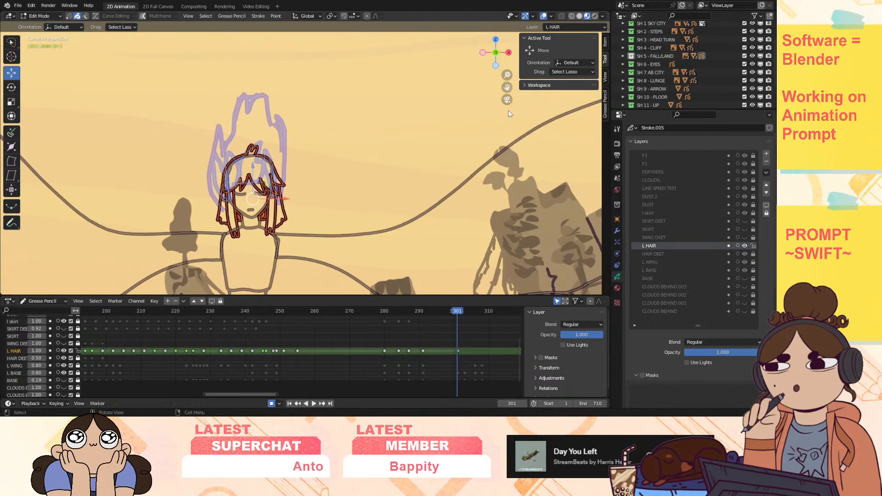
left_click_drag(507, 76, 523, 91)
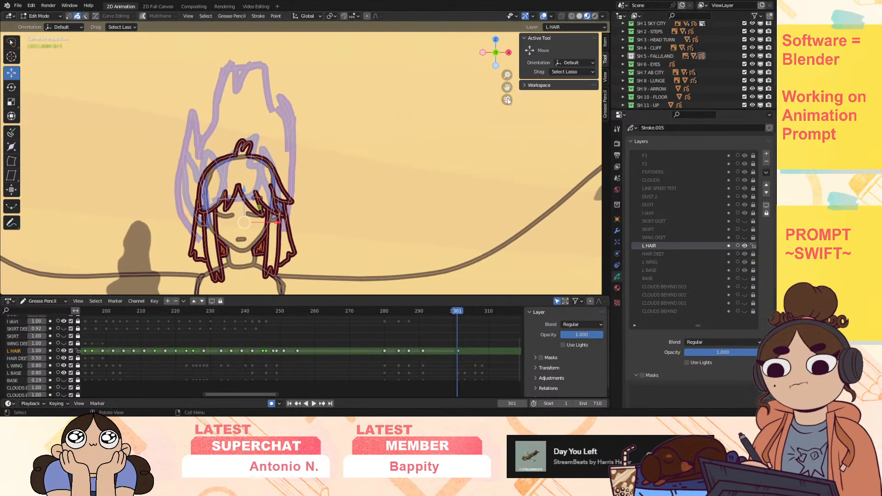
mouse_move(454, 311)
left_mouse_down()
mouse_move(409, 325)
mouse_move(459, 320)
left_mouse_up()
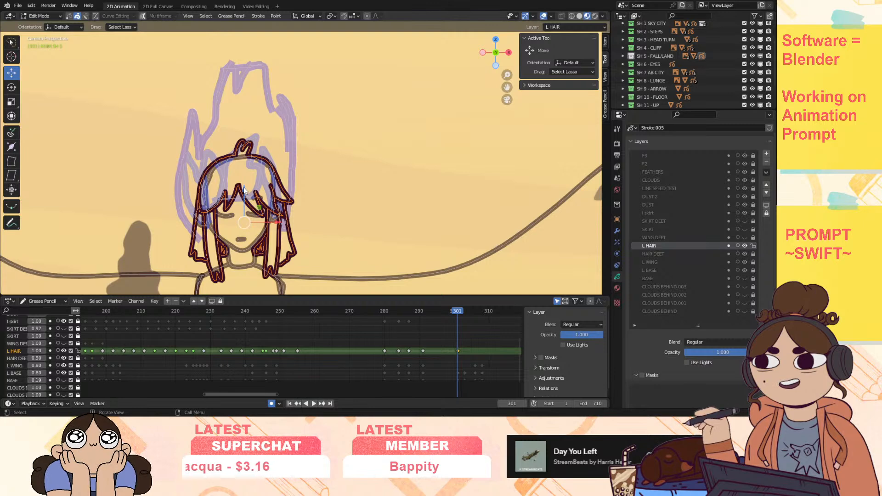
left_click_drag(243, 189, 244, 187)
left_click_drag(459, 314, 465, 312)
left_click_drag(244, 191, 244, 188)
Step: Try moving the hair higher on the head at frame 306
left_click_drag(467, 313, 474, 315)
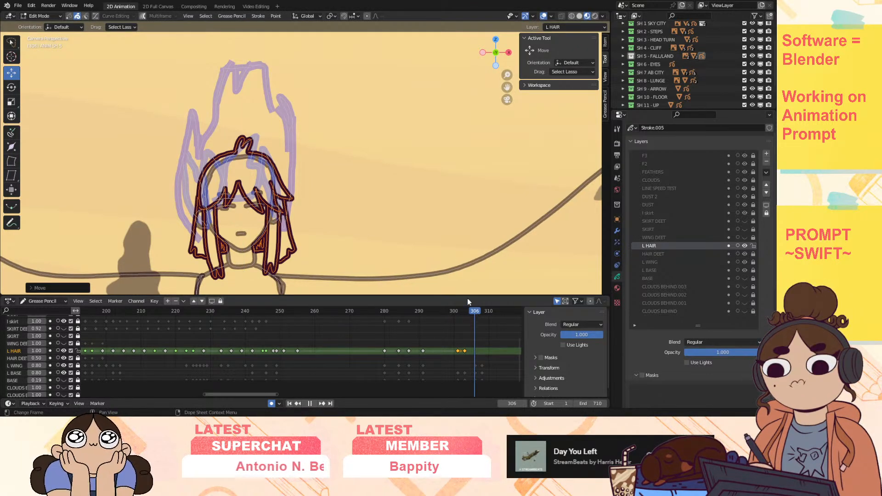
left_click_drag(244, 188, 244, 173)
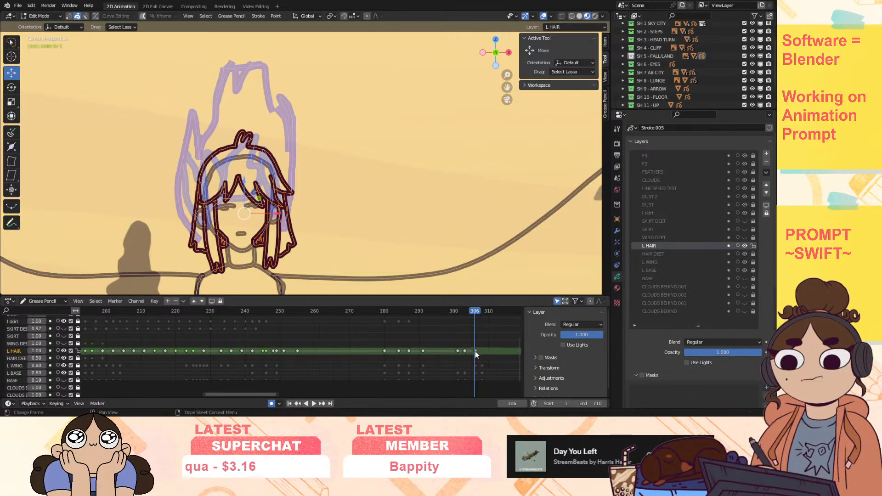
key("ctrl+z")
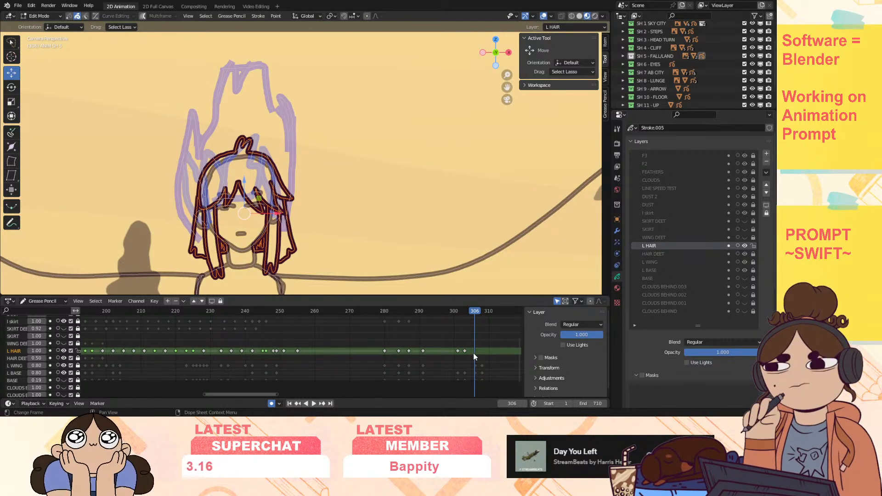
Step: Insert a blank L HAIR keyframe at frame 306, switch to Draw Mode and turn on the layer's onion skinning
key("i")
left_click(478, 352)
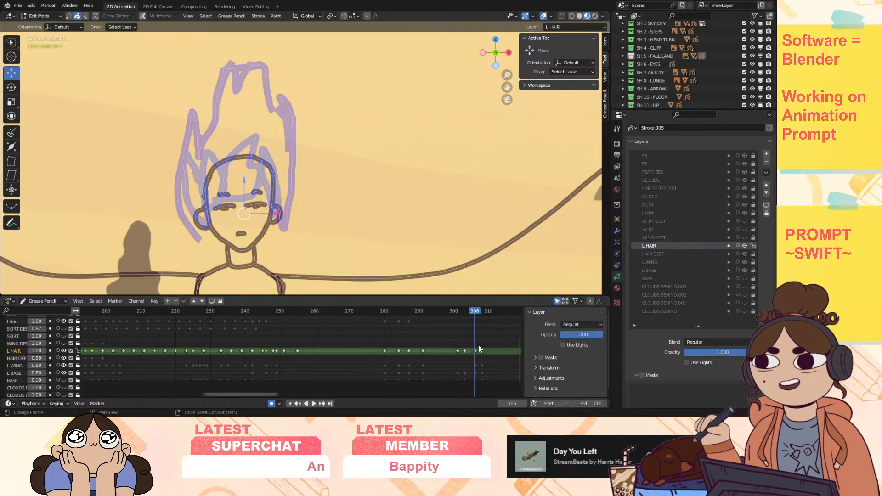
left_click(39, 16)
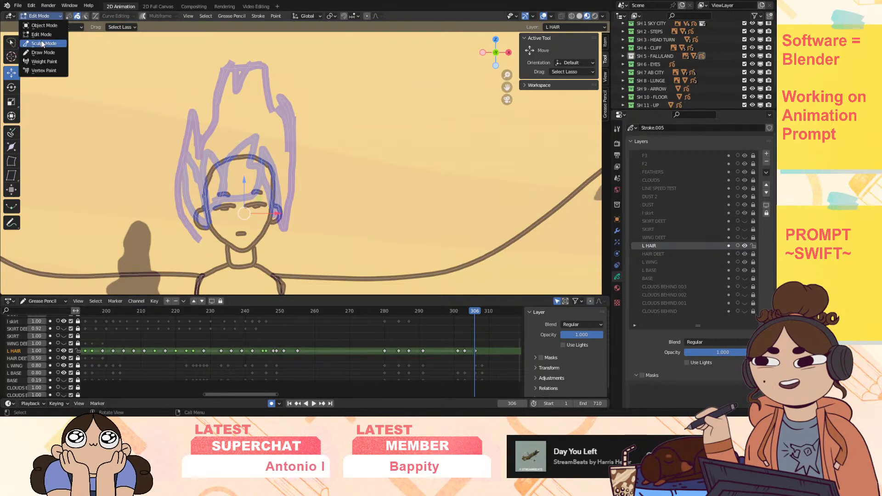
left_click(39, 53)
left_click(57, 351)
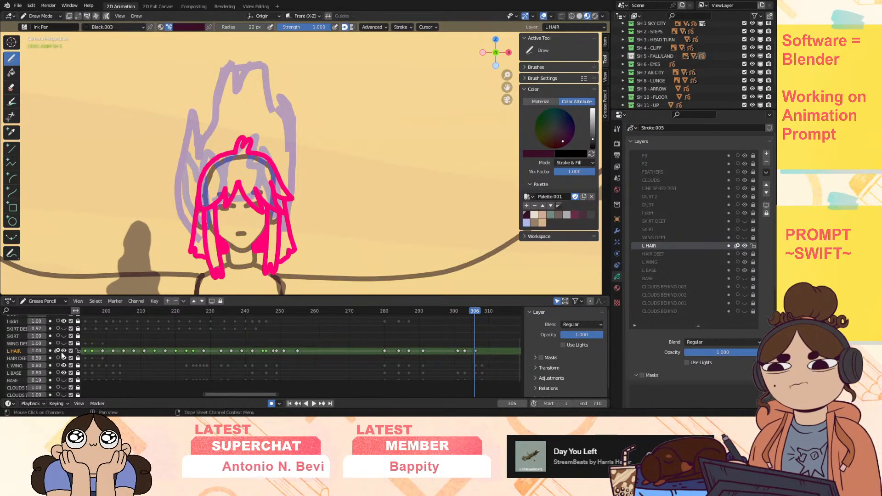
Step: Ink the top tuft, swept bangs and rounded crown of the hair on frame 306, following the previous drawing
mouse_move(237, 173)
left_mouse_down()
mouse_move(255, 196)
mouse_move(276, 195)
left_mouse_up()
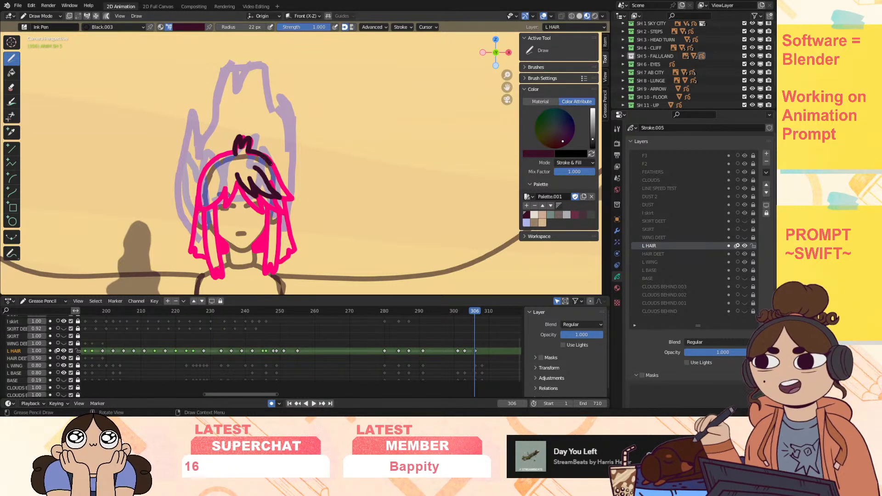
left_click_drag(281, 181, 290, 187)
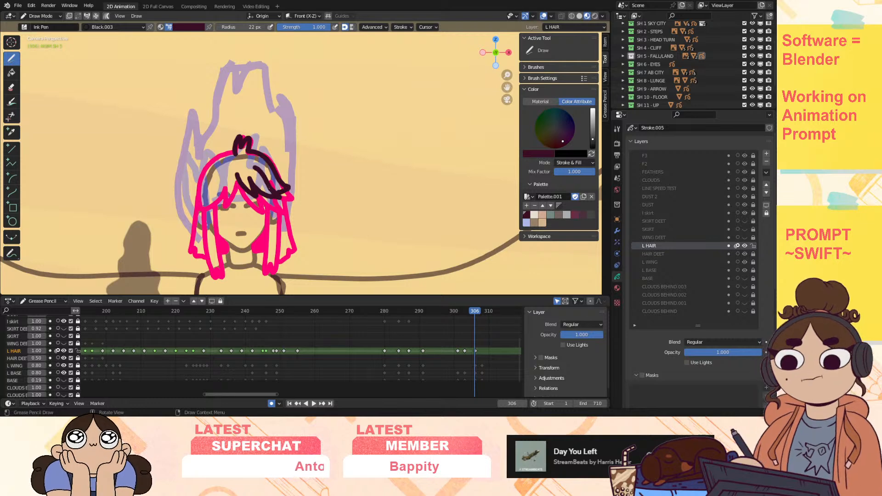
left_click_drag(238, 171, 224, 197)
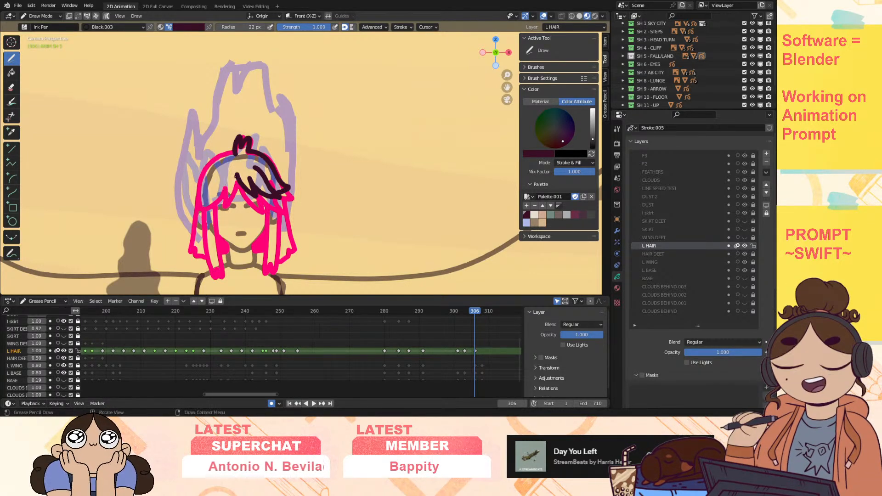
key("ctrl+z")
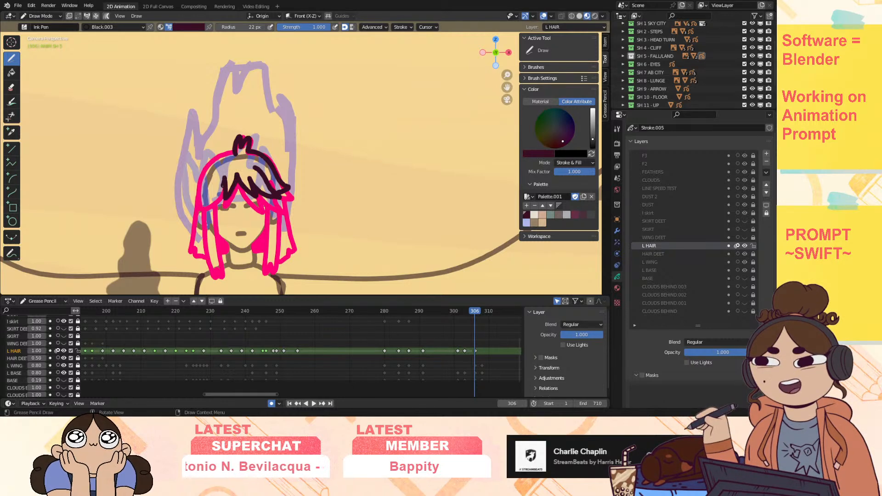
left_click_drag(204, 205, 199, 207)
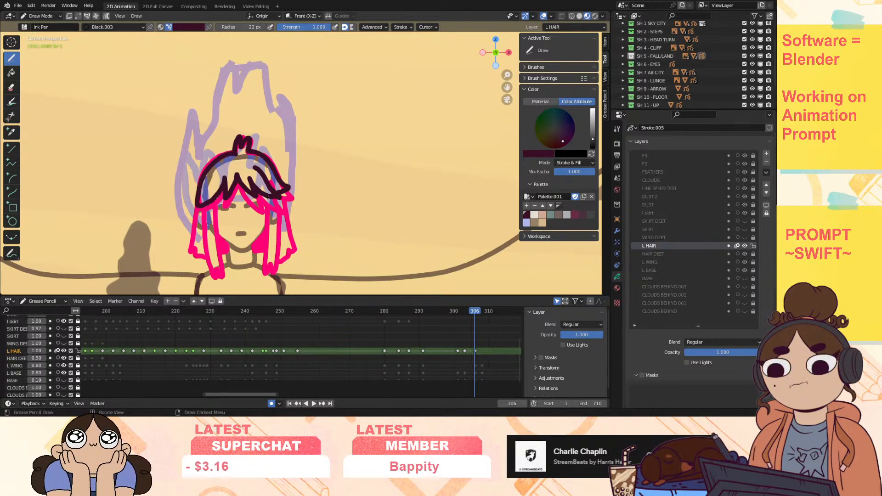
Step: Ink the long side locks on frame 306 and fill in the dark inner hair on both sides of the neck
left_click_drag(262, 273, 270, 260)
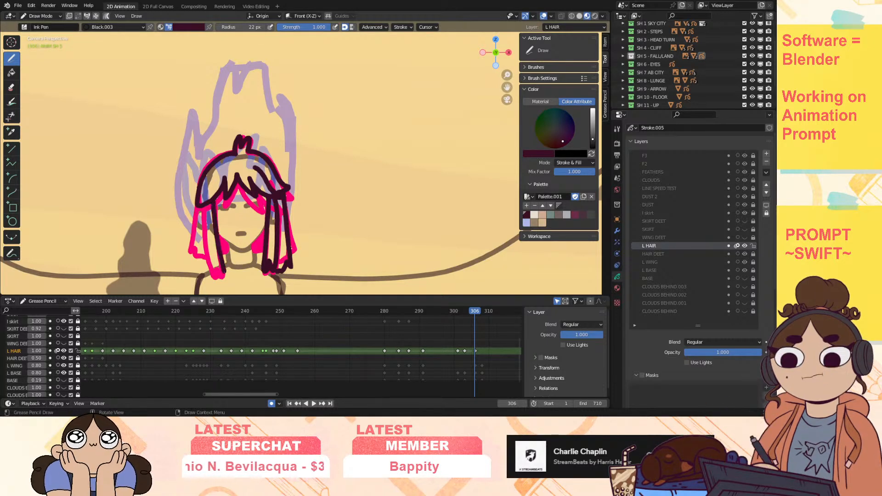
left_click_drag(219, 267, 225, 278)
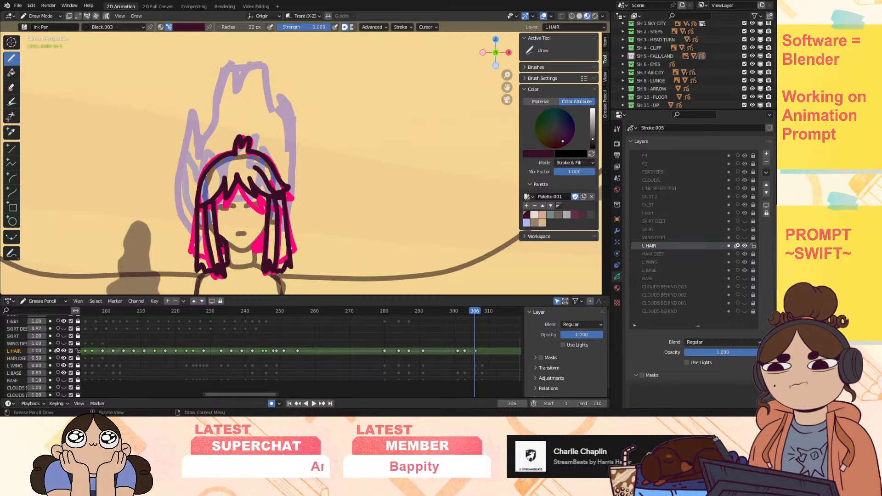
left_click_drag(254, 246, 261, 268)
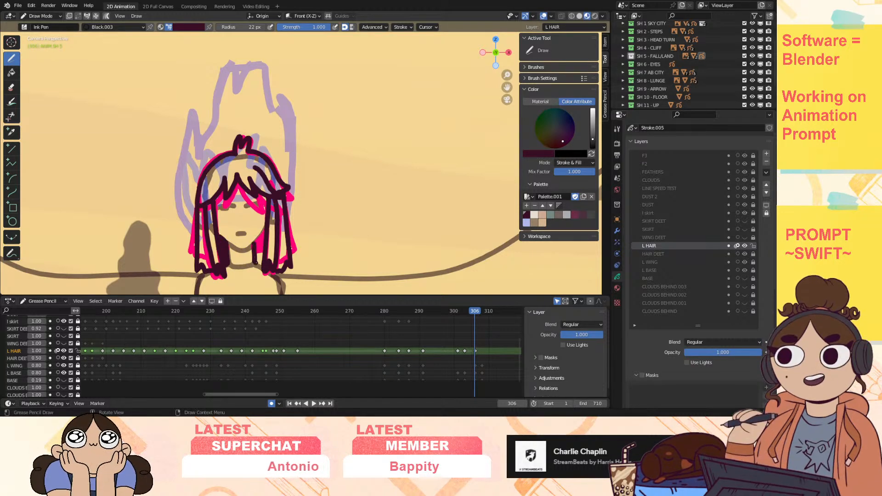
mouse_move(263, 231)
left_mouse_down()
mouse_move(259, 260)
mouse_move(260, 241)
left_mouse_up()
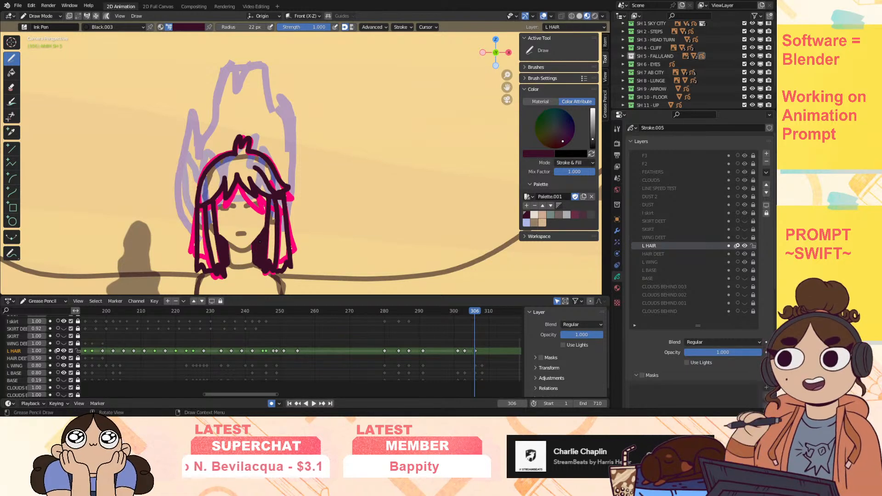
Step: Turn off onion skinning for the L HAIR layer and go to frame 308 to check the new hair drawing
left_click(57, 350)
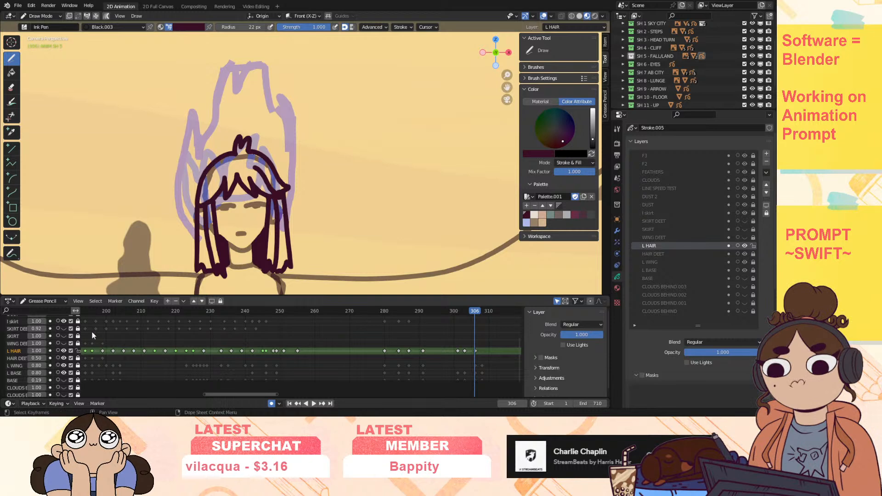
key("space")
mouse_move(475, 309)
left_mouse_down()
mouse_move(457, 310)
mouse_move(482, 318)
left_mouse_up()
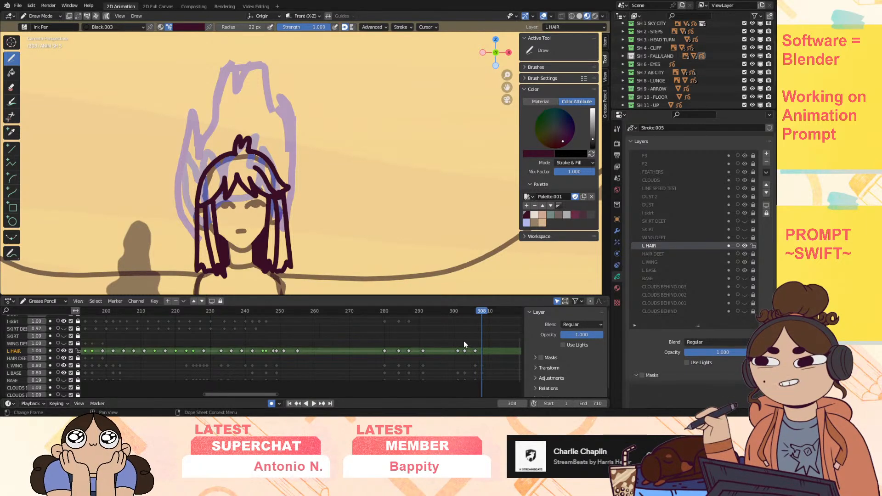
Step: Switch to Sculpt Mode and reshape the side locks of the hair on frame 308 with the Push brush
left_click(51, 16)
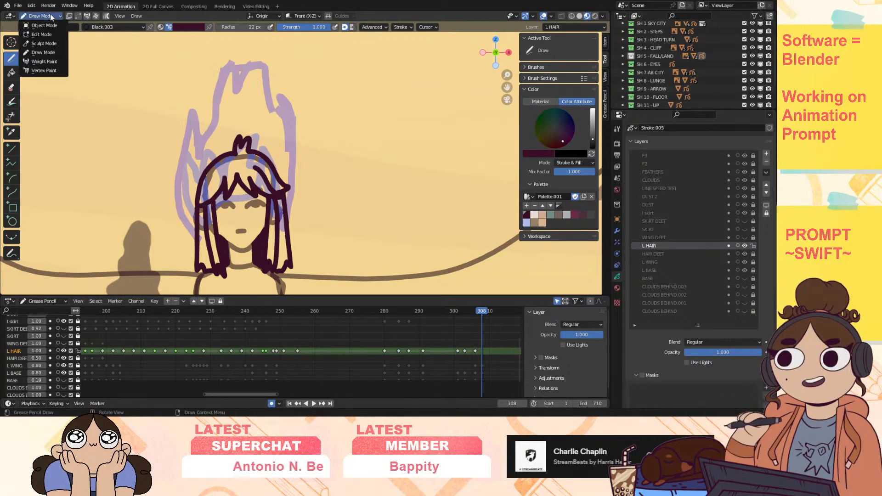
left_click(46, 44)
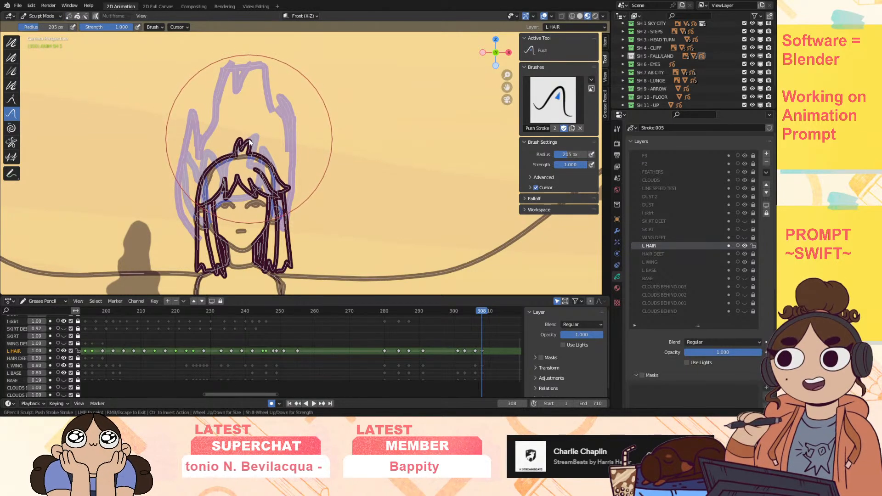
left_click_drag(220, 282, 294, 277)
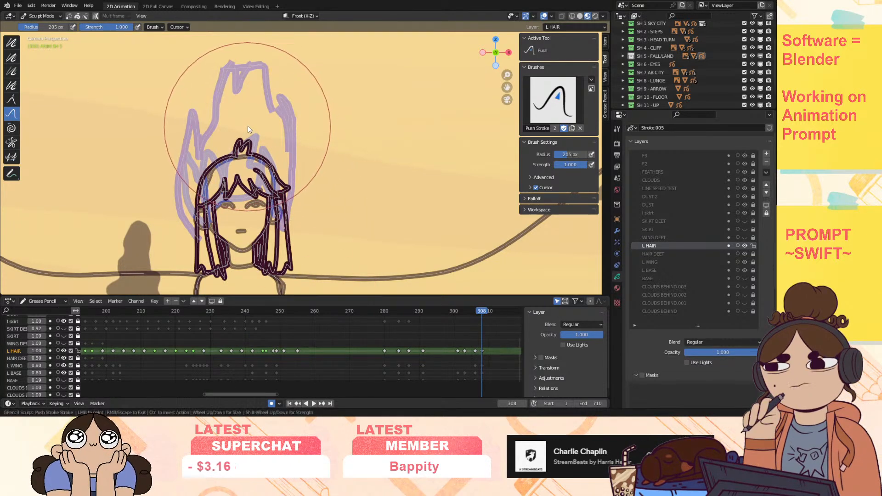
Step: Scrub back over the new hair drawings, zoom out to the full camera frame and play the animation from frame 1
mouse_move(483, 312)
left_mouse_down()
mouse_move(467, 321)
mouse_move(486, 320)
mouse_move(464, 326)
mouse_move(482, 325)
mouse_move(461, 330)
mouse_move(481, 330)
mouse_move(460, 333)
mouse_move(483, 340)
mouse_move(418, 351)
mouse_move(374, 344)
left_mouse_up()
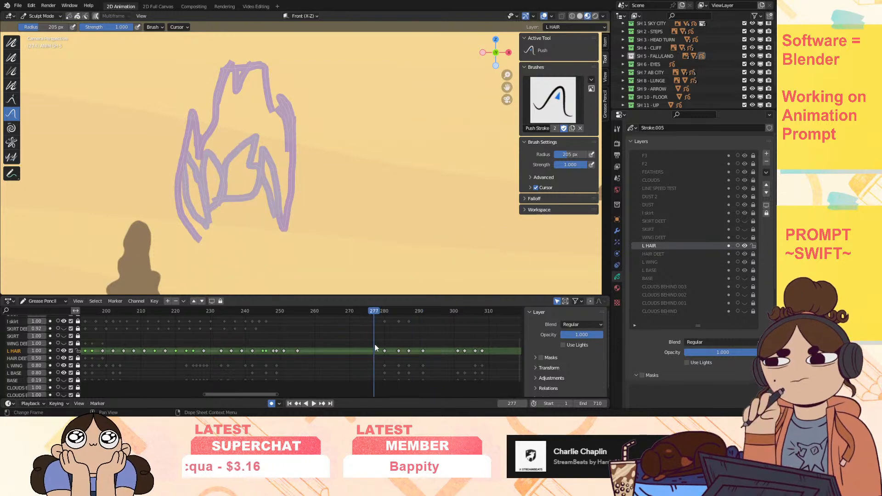
mouse_move(507, 75)
left_mouse_down()
mouse_move(507, 88)
mouse_move(492, 84)
mouse_move(508, 88)
mouse_move(513, 32)
left_mouse_up()
left_click(367, 313)
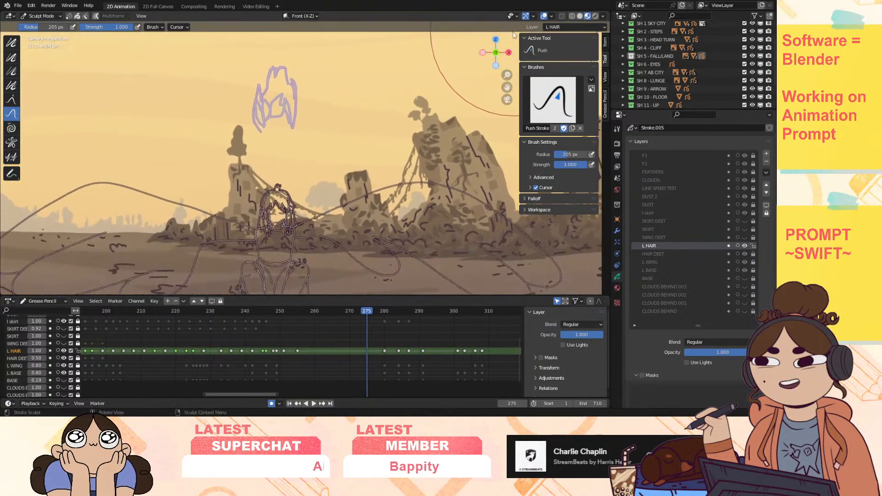
left_click(289, 404)
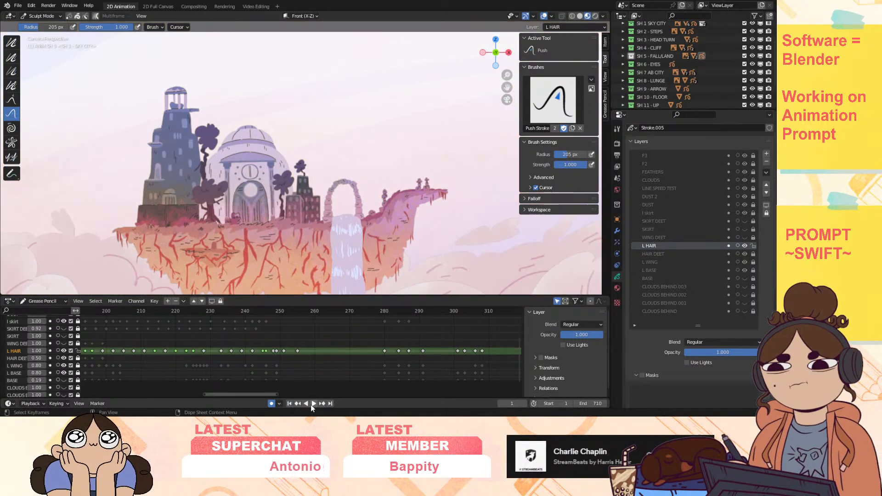
left_click_drag(509, 75, 508, 79)
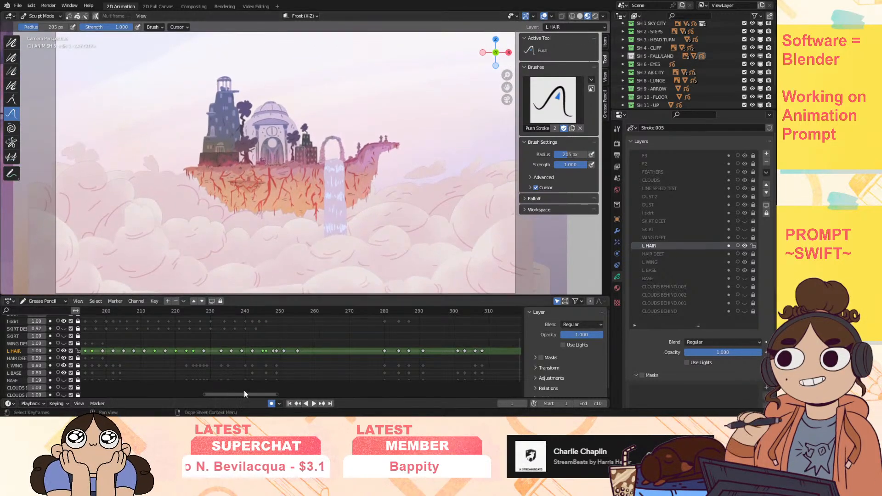
left_click_drag(204, 394, 184, 394)
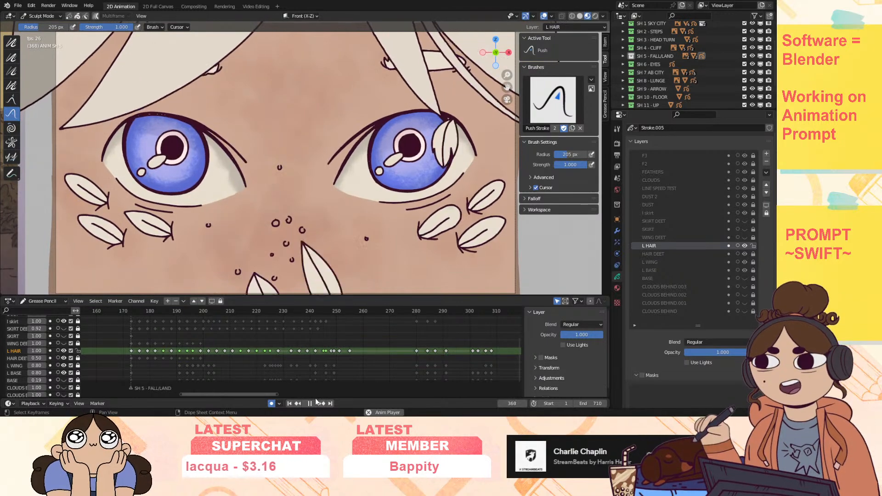
Step: Replay the fall/land shot from its start at frame 173, stop the playback and return to frame 176
scroll(30, 352, "up", 3)
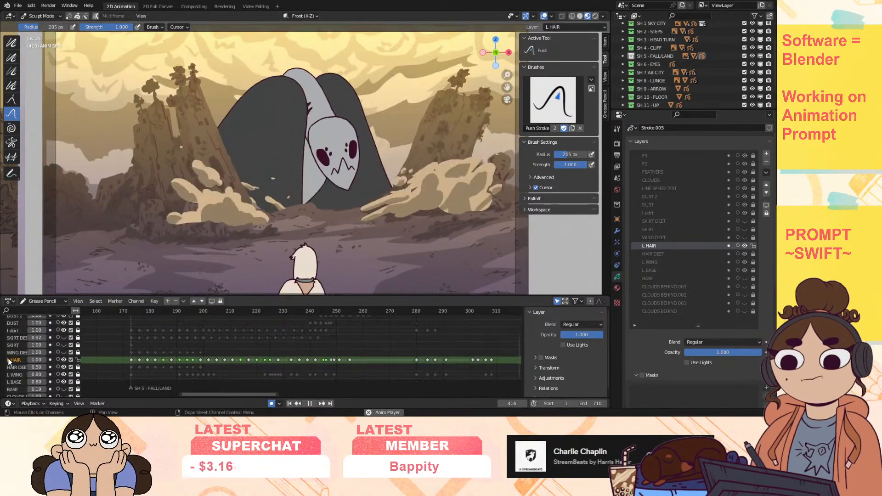
scroll(23, 343, "down", 3)
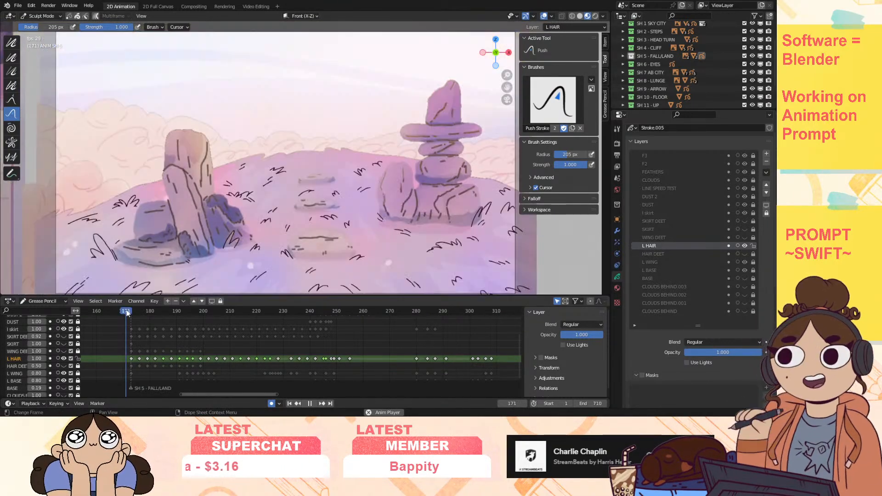
left_click(132, 312)
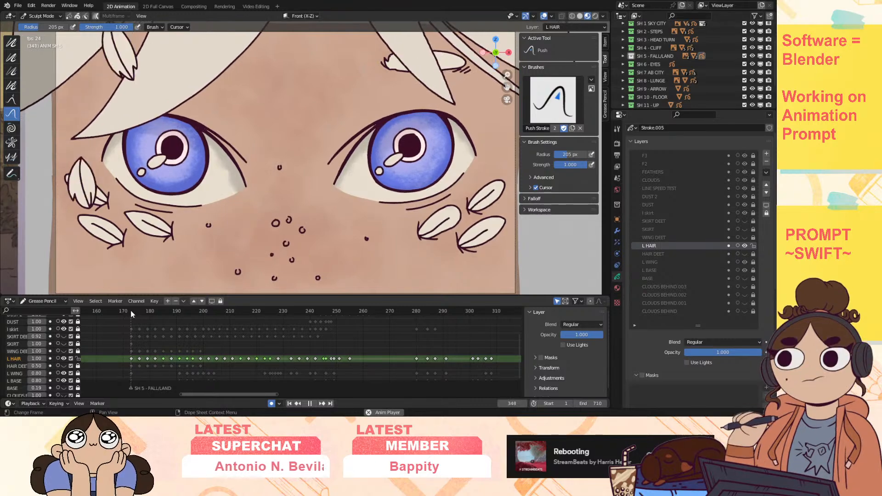
left_click(309, 405)
mouse_move(357, 308)
left_mouse_down()
mouse_move(161, 343)
mouse_move(171, 351)
mouse_move(401, 332)
mouse_move(487, 339)
mouse_move(391, 363)
mouse_move(139, 376)
left_mouse_up()
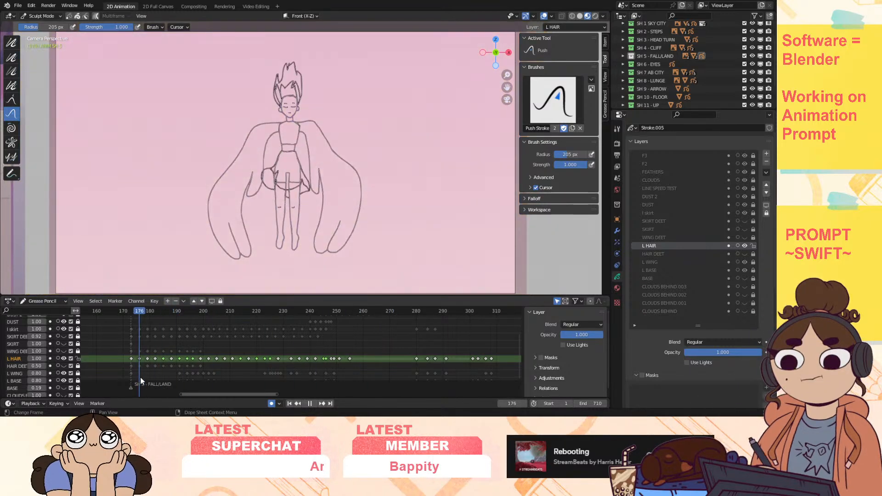
Step: Play the whole animation again from the first frame and stop it at frame 488
left_click(18, 5)
key("Escape")
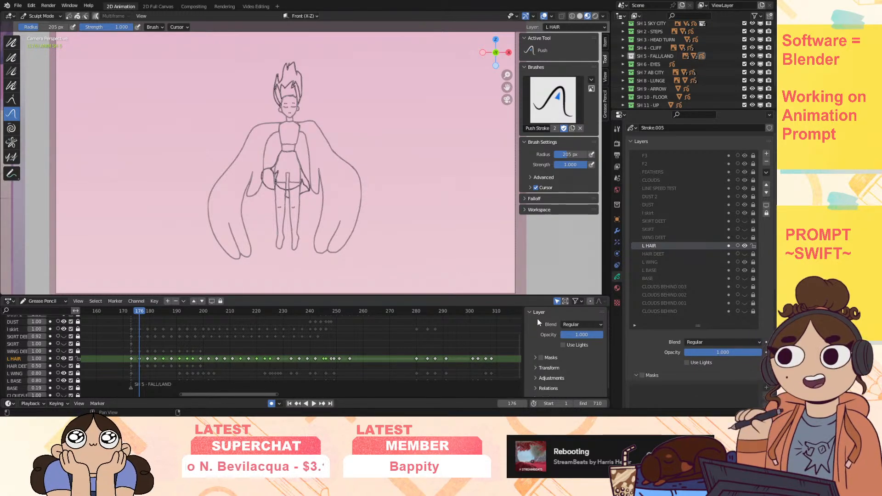
left_click(290, 403)
left_click(314, 403)
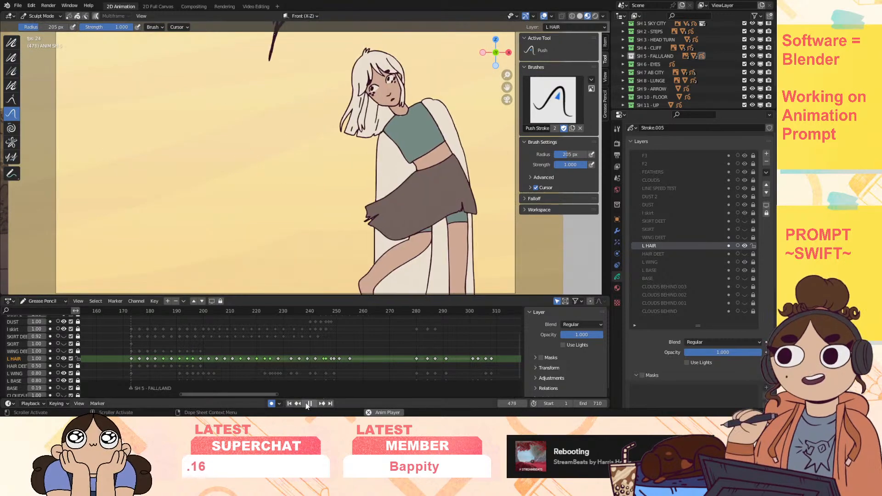
left_click(309, 404)
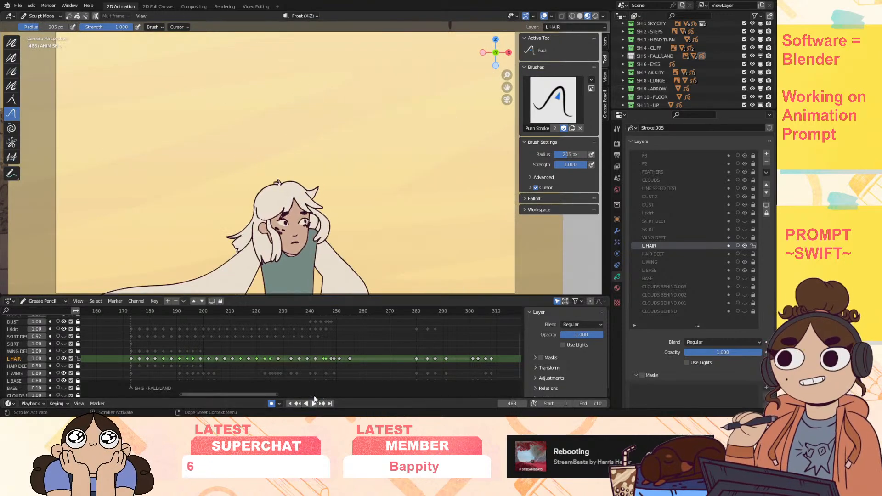
Step: Return to frame 174 and delete the SKIRT DEET, SKIRT, WING DEET and HAIR DEET sketch layers
left_click_drag(311, 310, 134, 358)
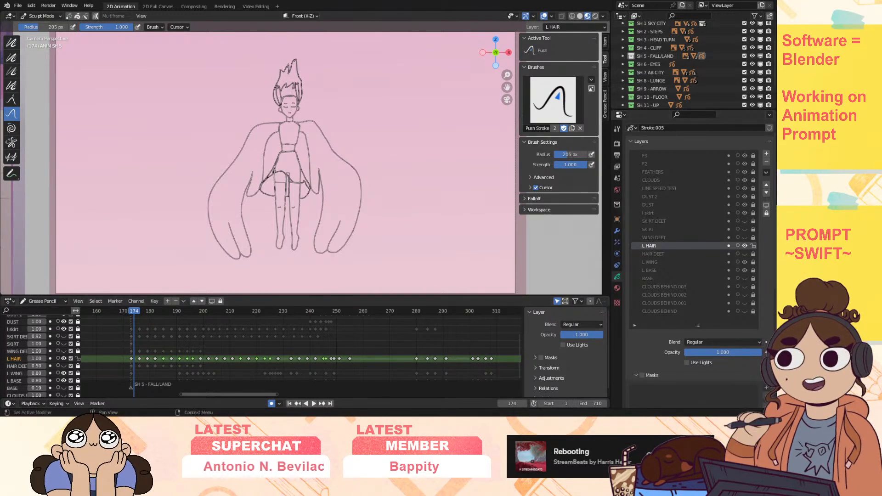
left_click(702, 253)
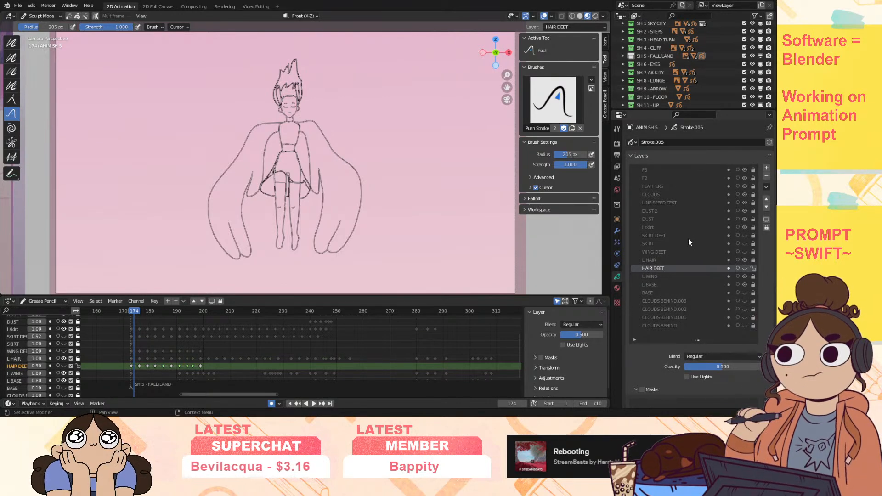
left_click(689, 237)
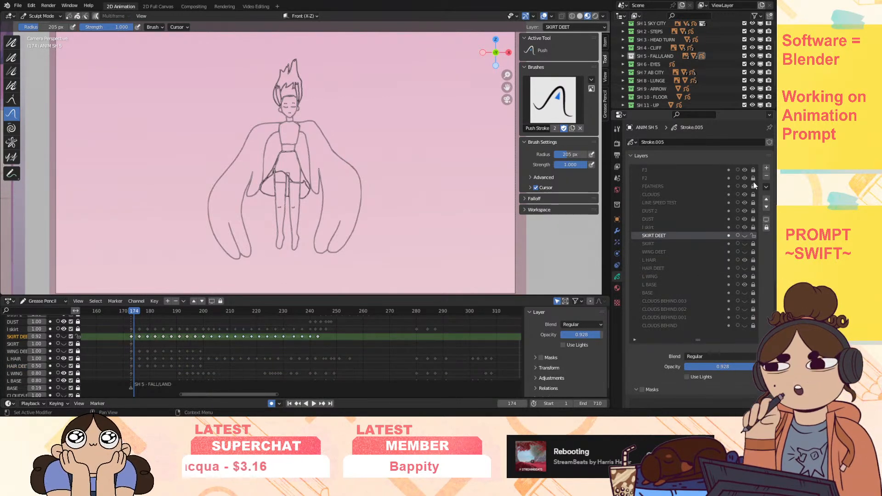
left_click(766, 177)
left_click(766, 178)
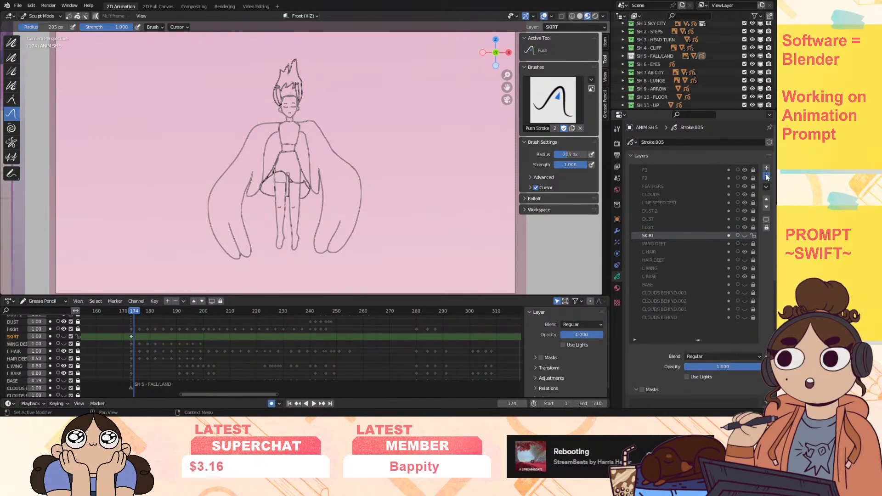
left_click(765, 177)
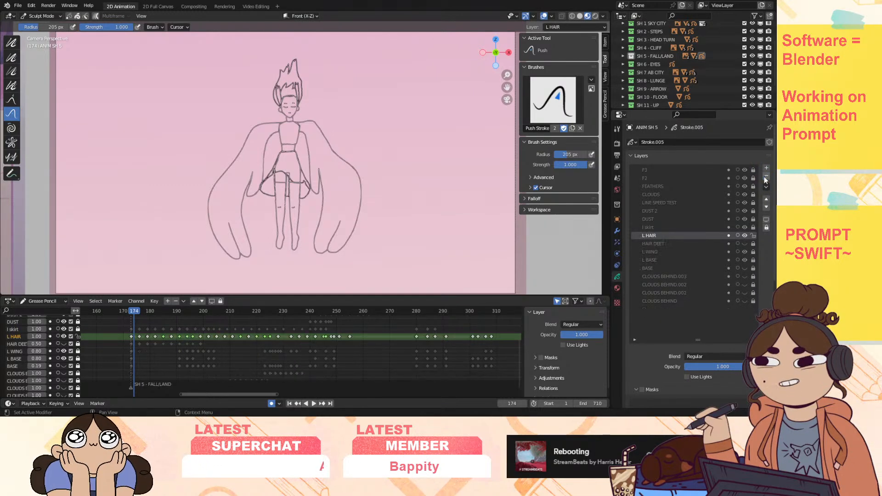
left_click(669, 243)
left_click(766, 177)
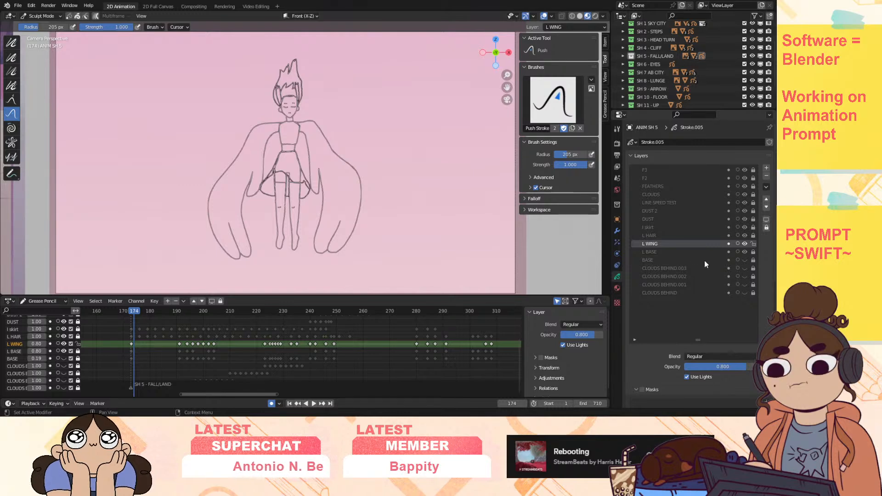
Step: Check the drawings through to frame 311 and delete the rough BASE layer
left_click(705, 261)
left_click_drag(144, 314, 500, 322)
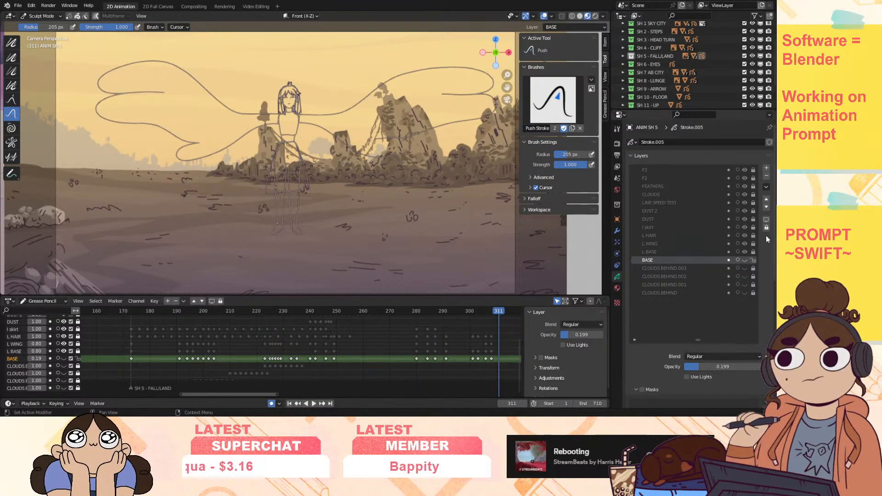
left_click(766, 177)
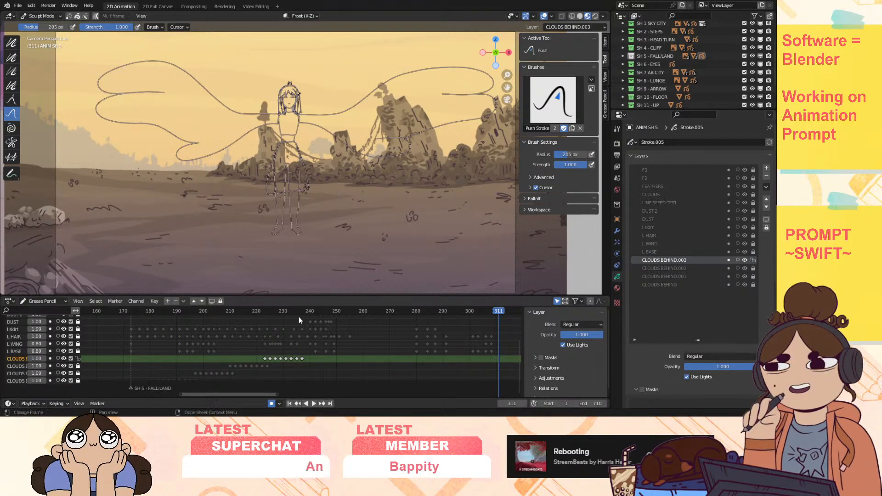
Step: Play the fall/land shot from frame 173 to review it without the rough layers, stopping at frame 280
left_click(131, 310)
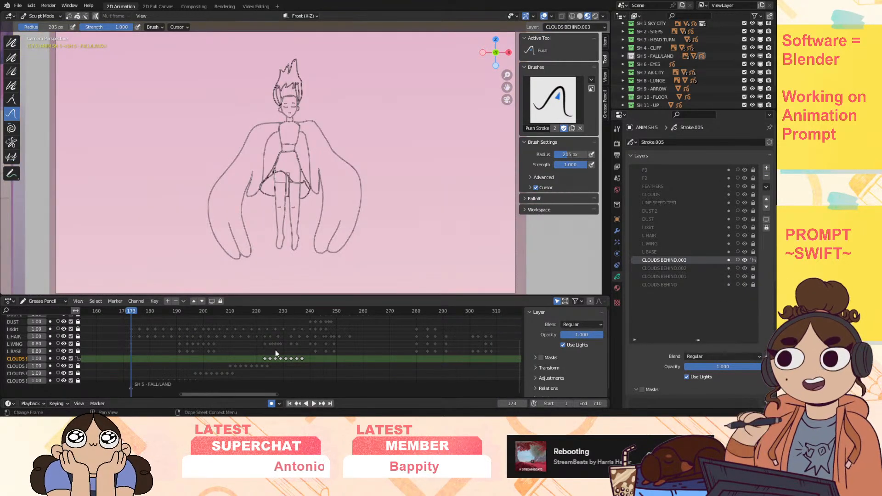
left_click(314, 404)
left_click(97, 311)
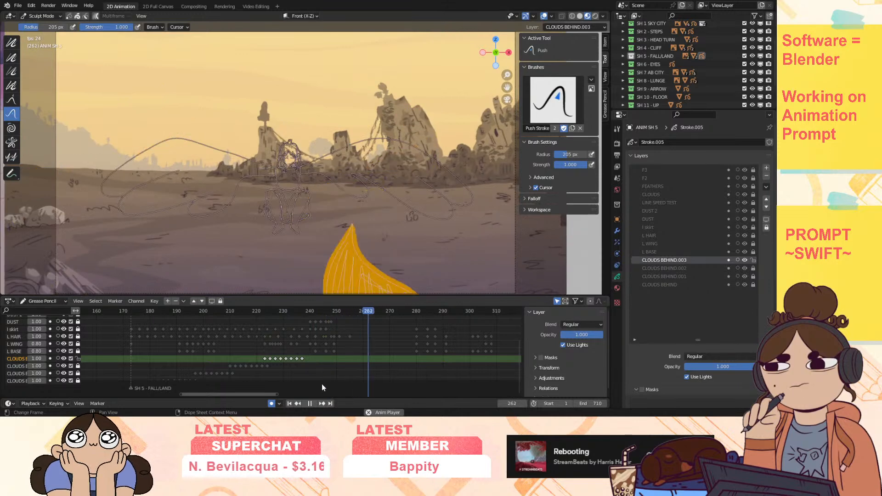
key("space")
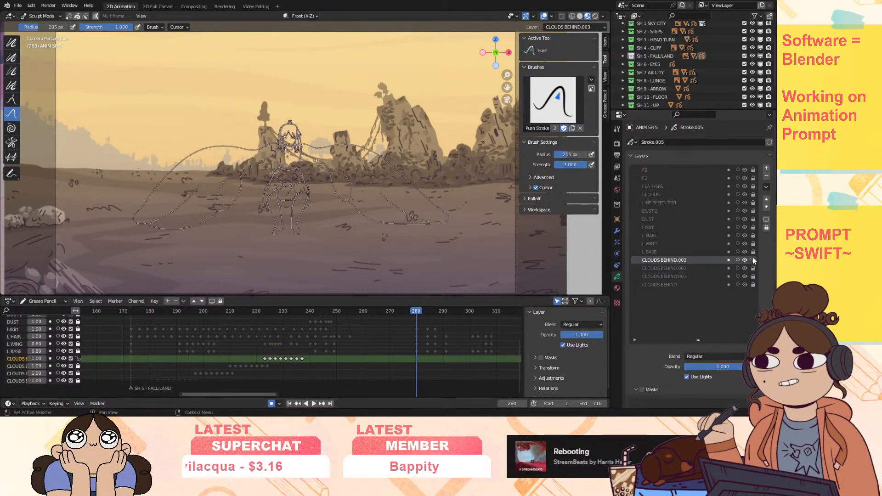
Step: Hide the four CLOUDS BEHIND layers and every layer from DUST up to F3, making L BASE active
left_click_drag(745, 260, 745, 284)
left_click(686, 252)
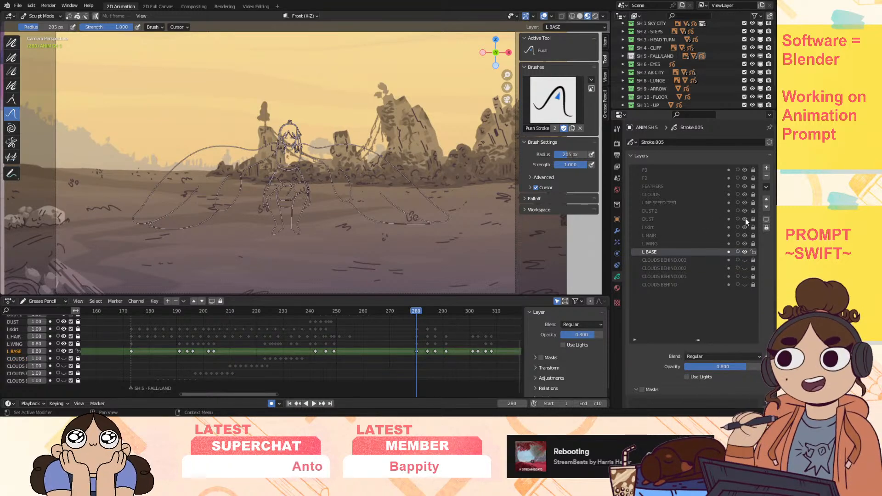
left_click_drag(745, 218, 745, 172)
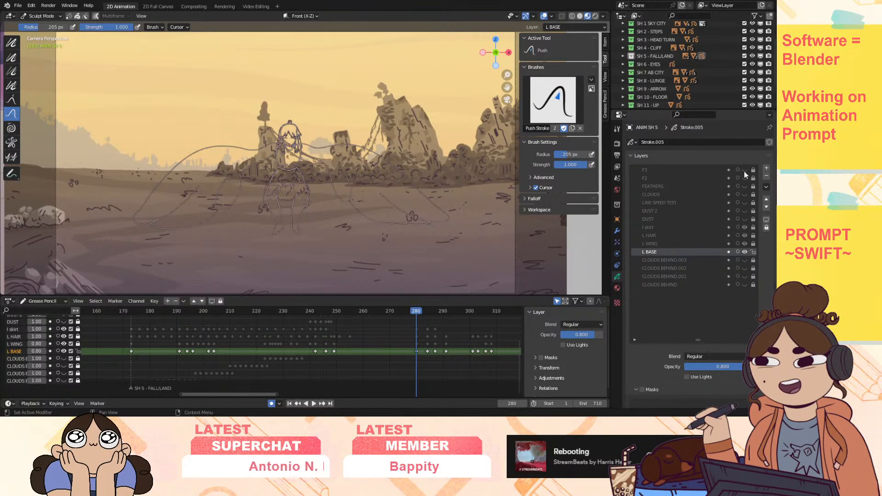
Step: Rename the lowercase skirt line layer as L SKIRT
left_click(675, 234)
left_click(678, 227)
double_click(643, 228)
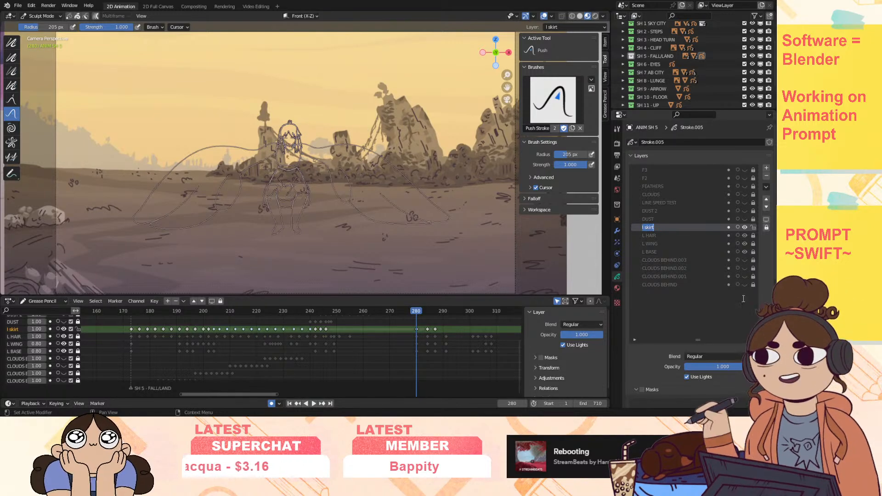
type("L SKI")
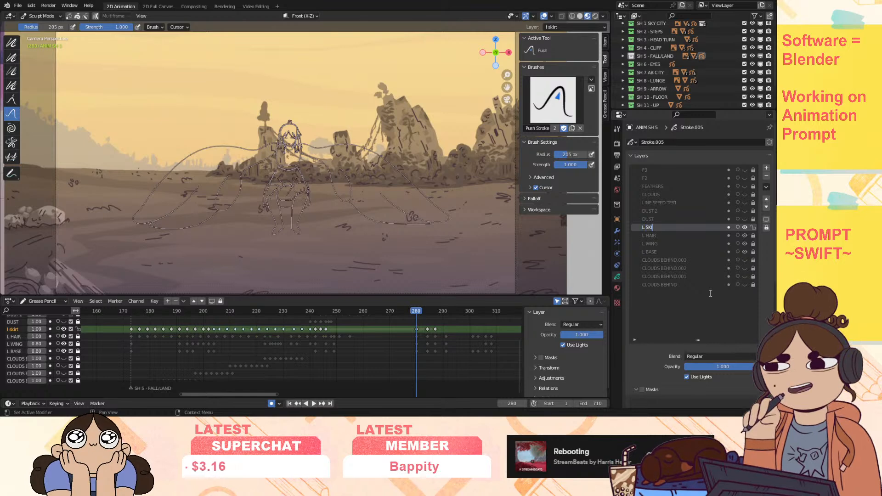
type("RT")
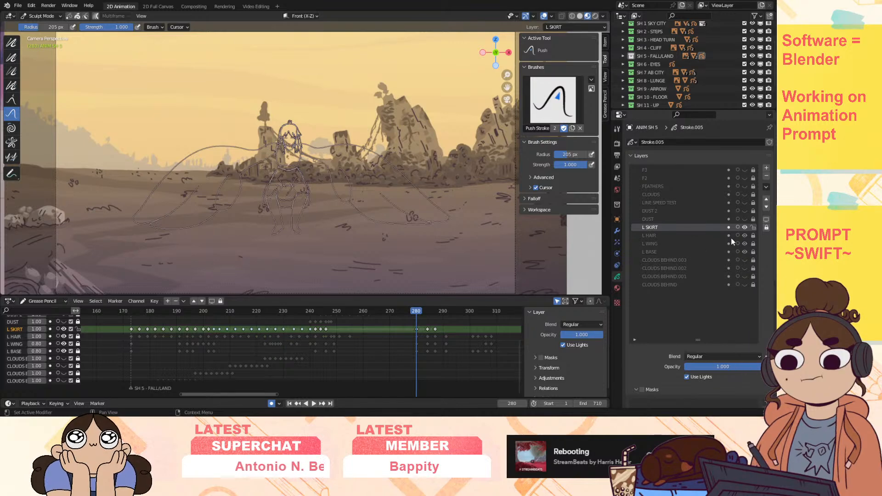
Step: Move the L WING layer up two places so it sits above L SKIRT
left_click(682, 244)
left_click(766, 201)
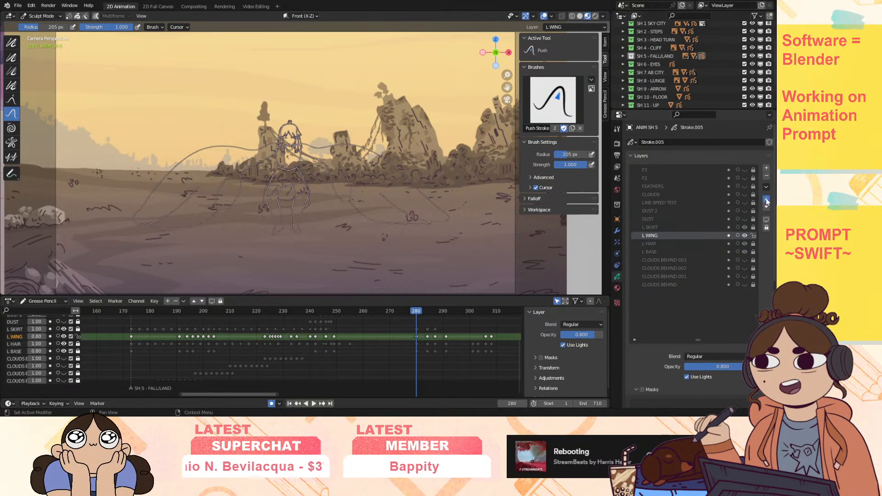
left_click(766, 201)
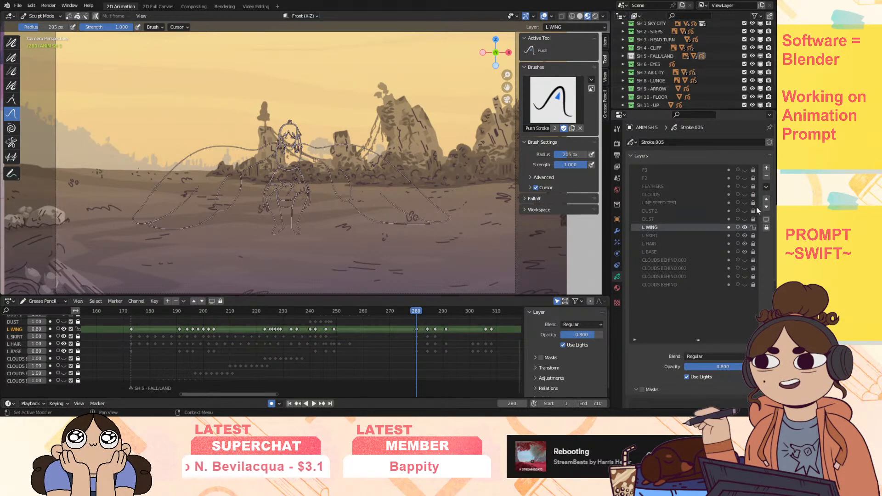
Step: Make L BASE active and hide the L SKIRT, L HAIR and L BASE layers, leaving L WING visible
left_click(684, 251)
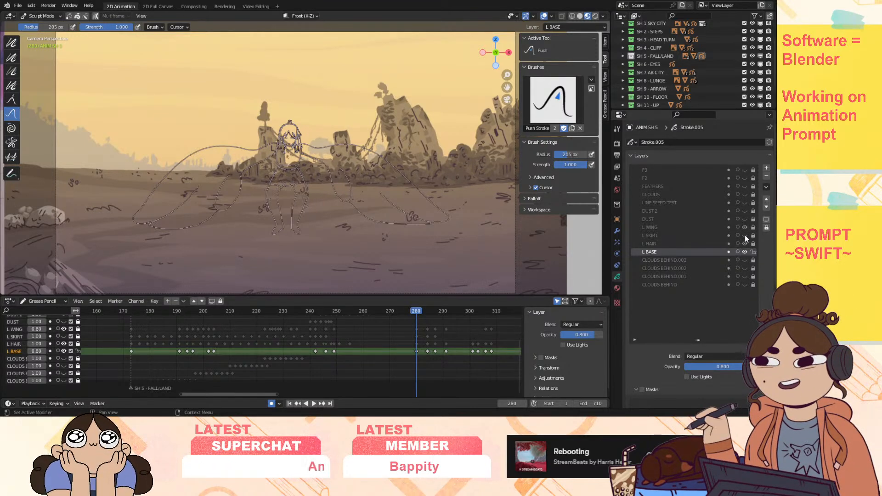
left_click_drag(745, 236, 745, 251)
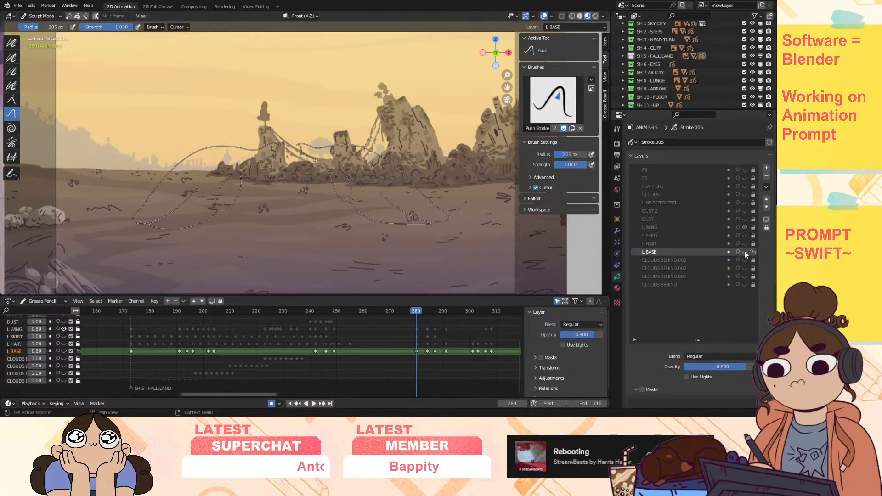
Step: Duplicate the L WING layer with empty keyframes and rename the copy C WING
left_click(688, 227)
left_click(766, 186)
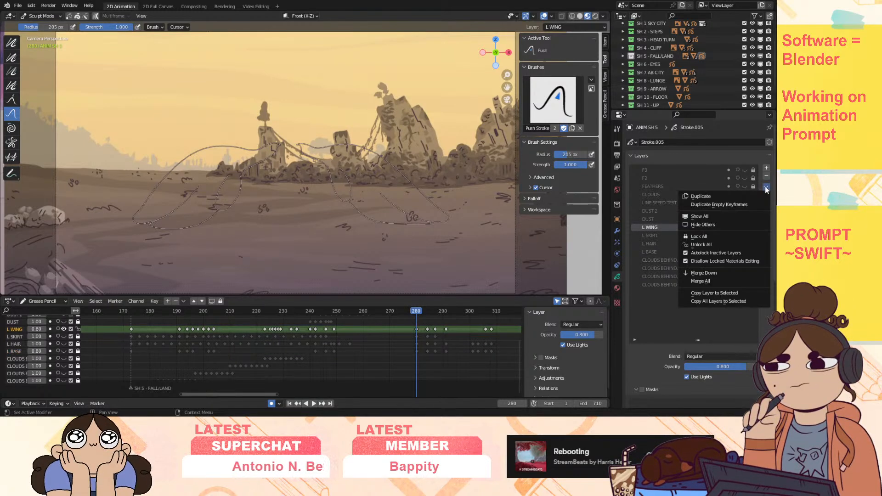
left_click(740, 205)
double_click(661, 236)
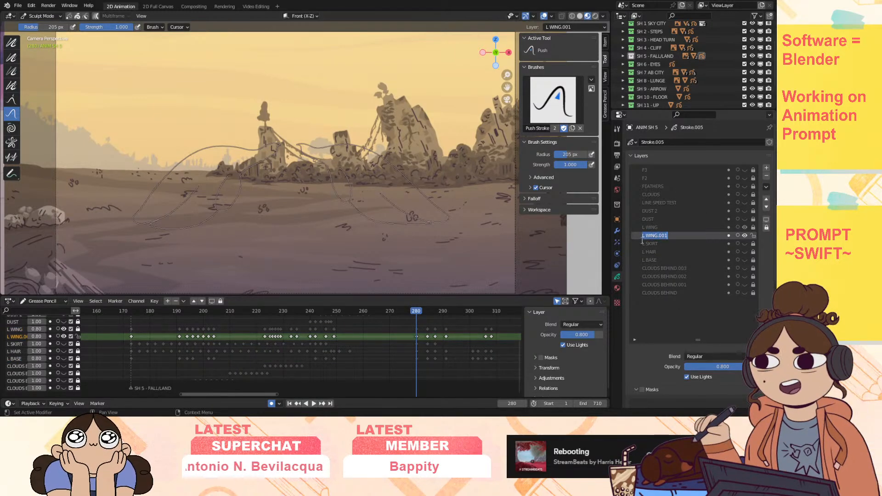
type("C WI")
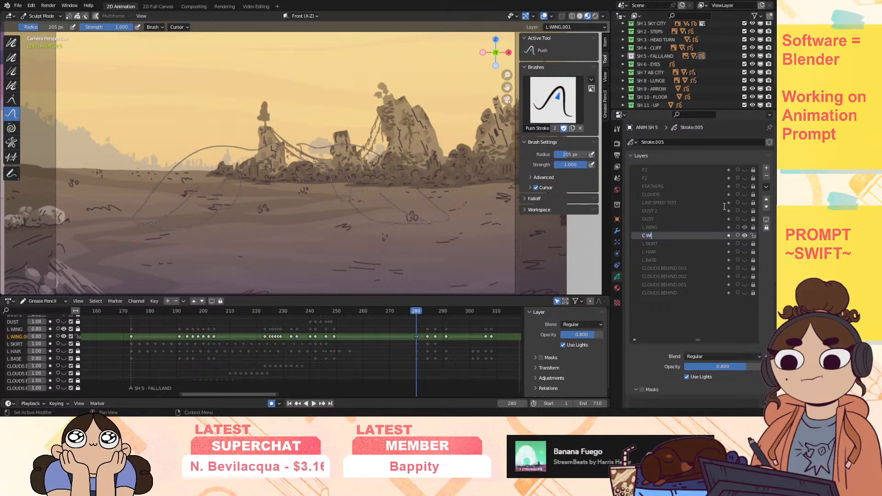
key("Return")
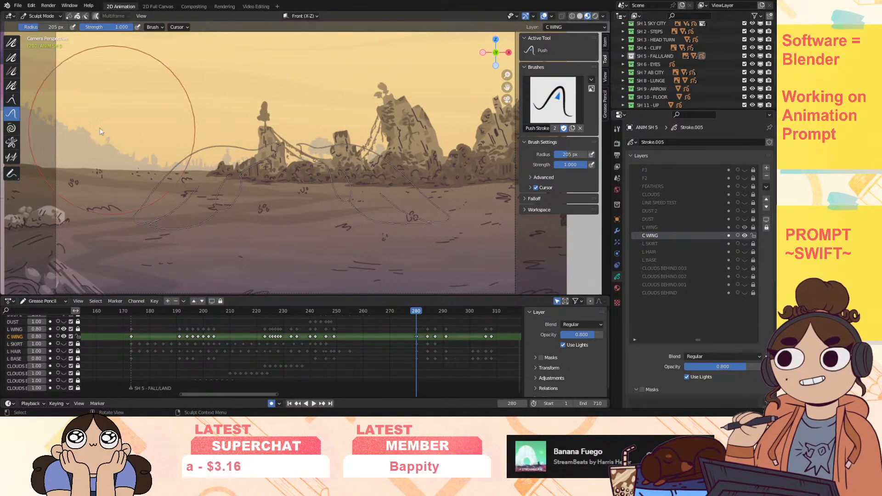
Step: Switch to Draw Mode at frame 173 and set up the Fill tool with the Grey.003 material
left_click(40, 18)
left_click(43, 51)
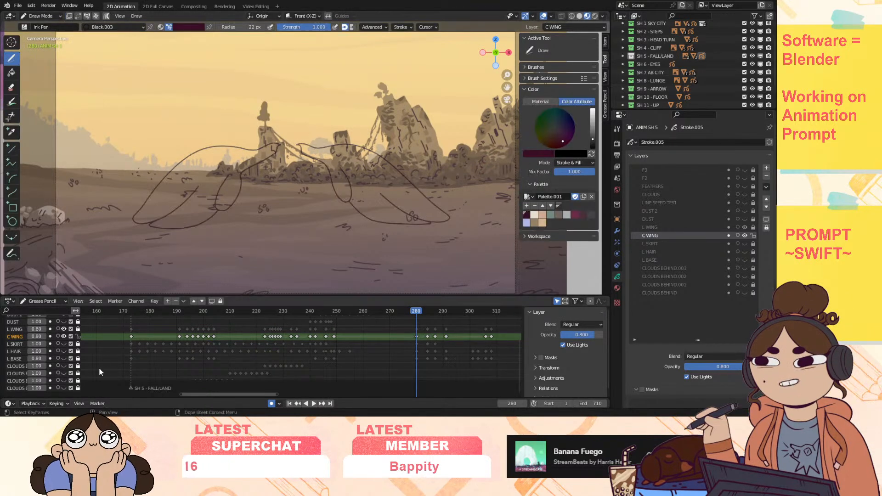
left_click(131, 311)
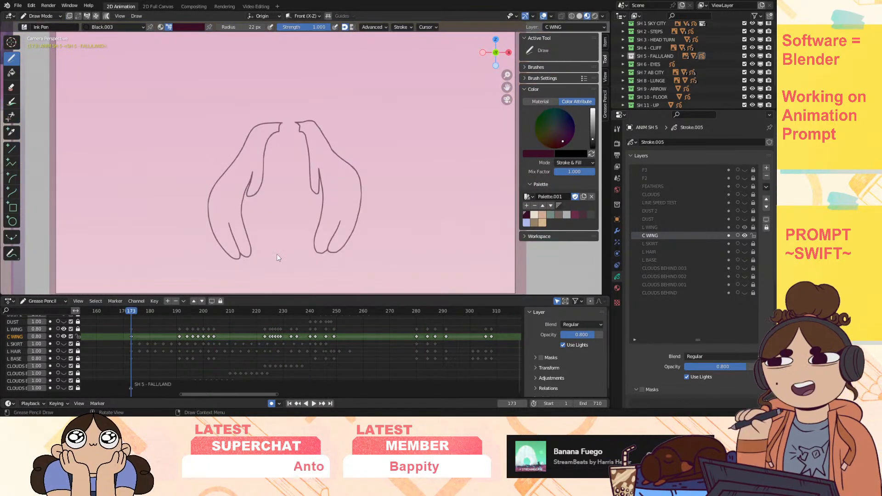
left_click(536, 215)
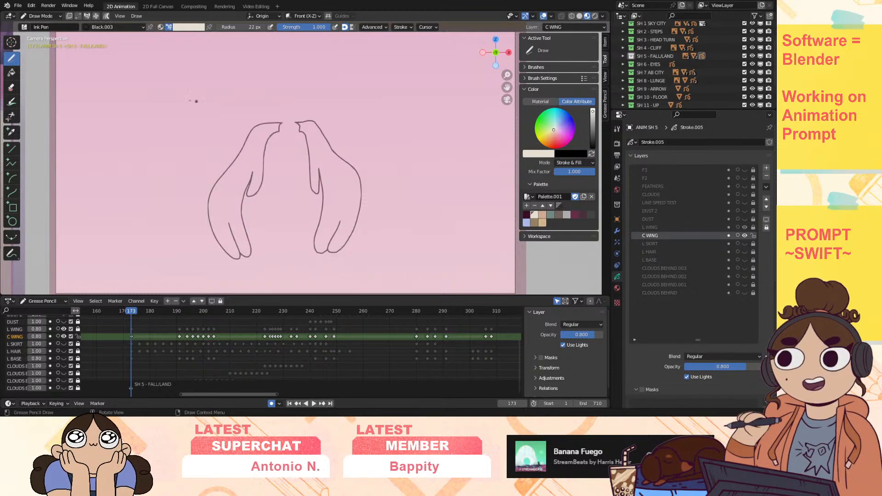
left_click(12, 73)
left_click(130, 27)
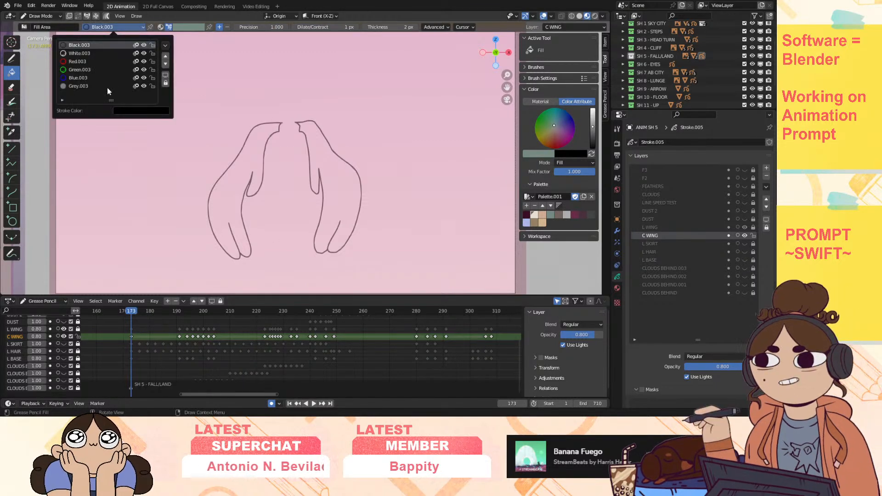
left_click(81, 86)
Step: Undo the grey test fill and fill both wings at frame 173 with the palette's cream colour
left_click(257, 146)
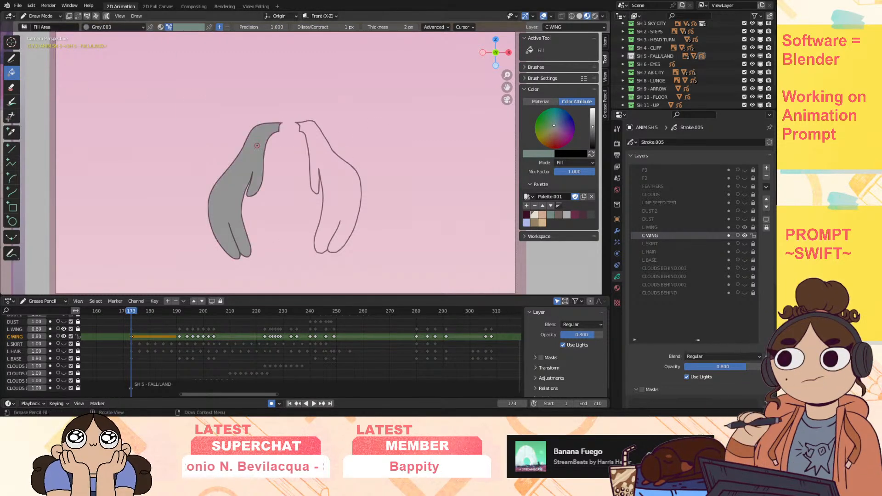
key("ctrl+z")
left_click(535, 214)
left_click(257, 143)
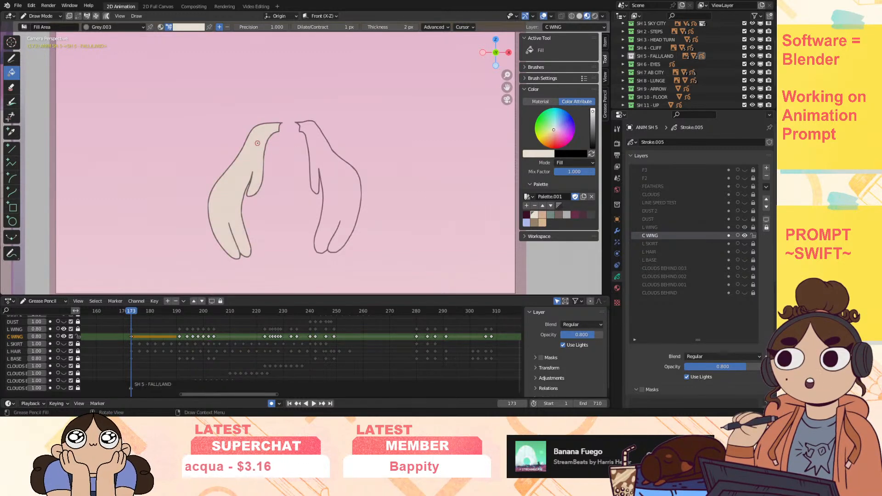
left_click(331, 174)
Step: Set the opacity of the L WING and C WING layers to 1.00 and check the wings close up
left_click_drag(507, 74, 536, 23)
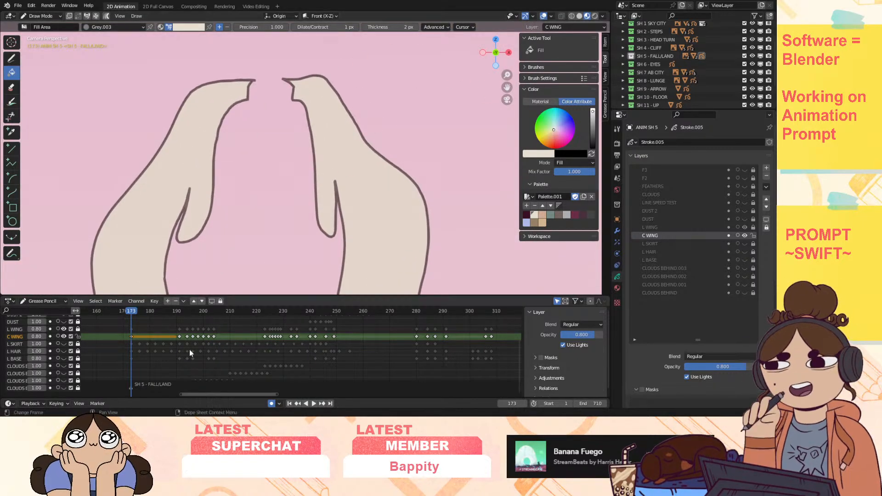
left_click_drag(37, 335, 60, 337)
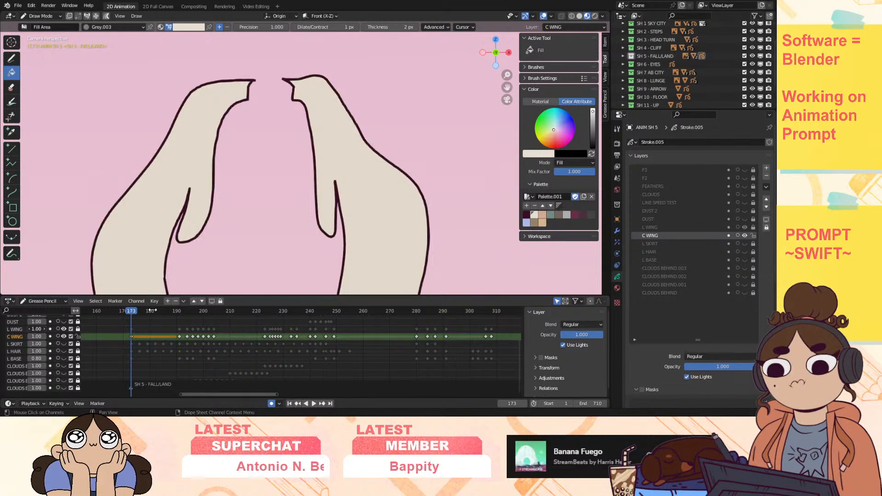
left_click_drag(510, 75, 516, 52)
left_click_drag(507, 87, 505, 23)
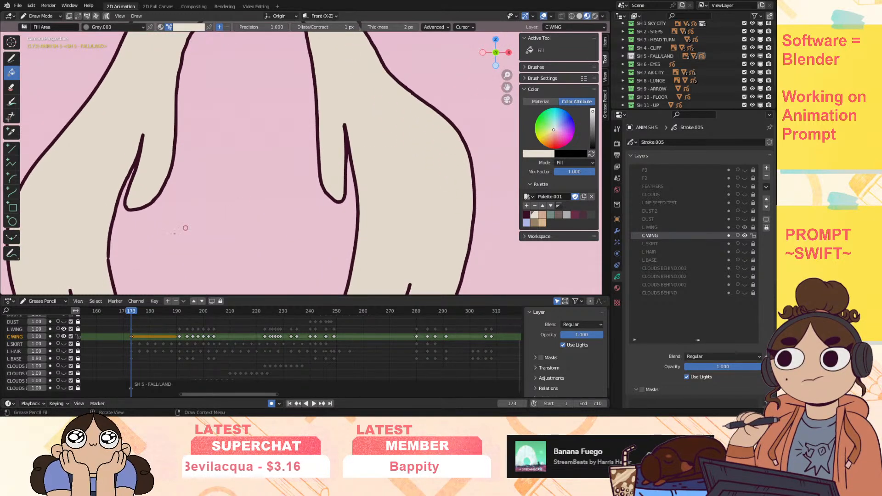
left_click_drag(506, 75, 509, 43)
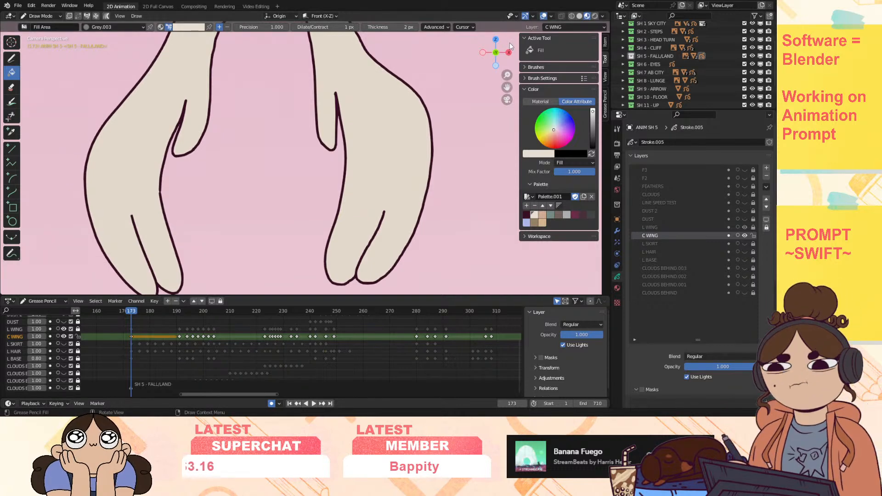
Step: Fill both wings with cream on the C WING keyframes at frames 191, 194 and 196
left_click(183, 311)
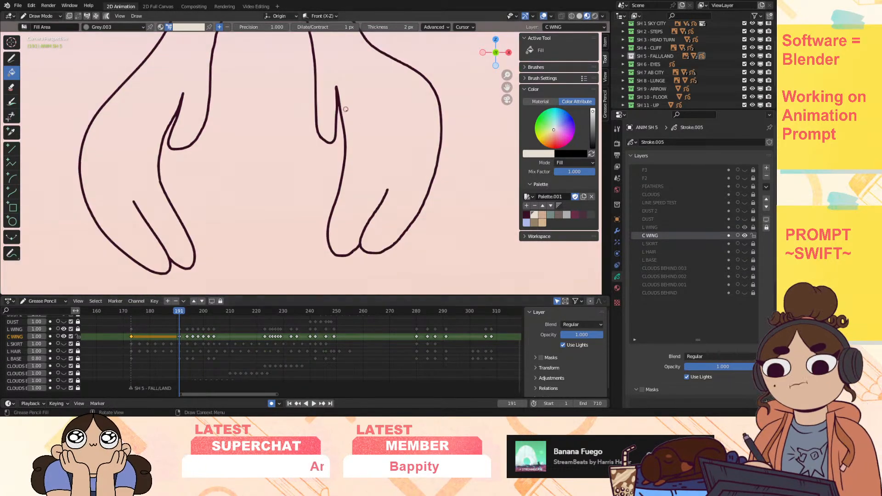
left_click_drag(507, 75, 505, 119)
left_click(371, 161)
left_click(173, 129)
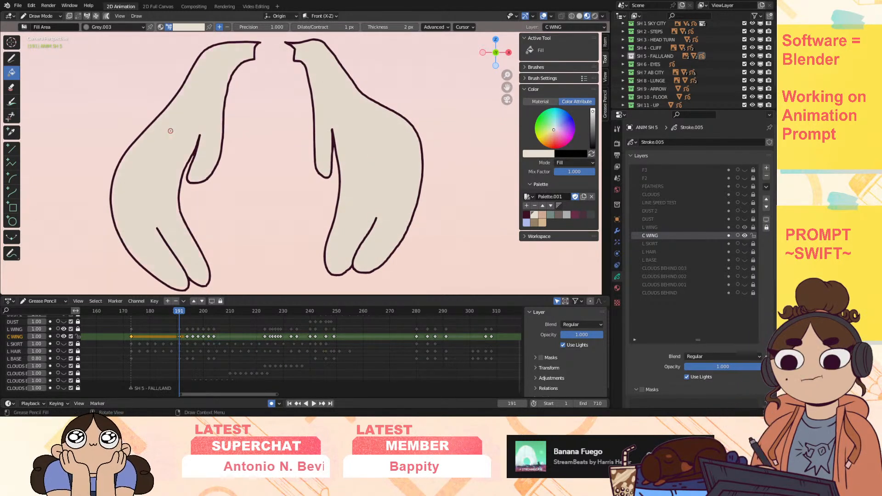
key("Up")
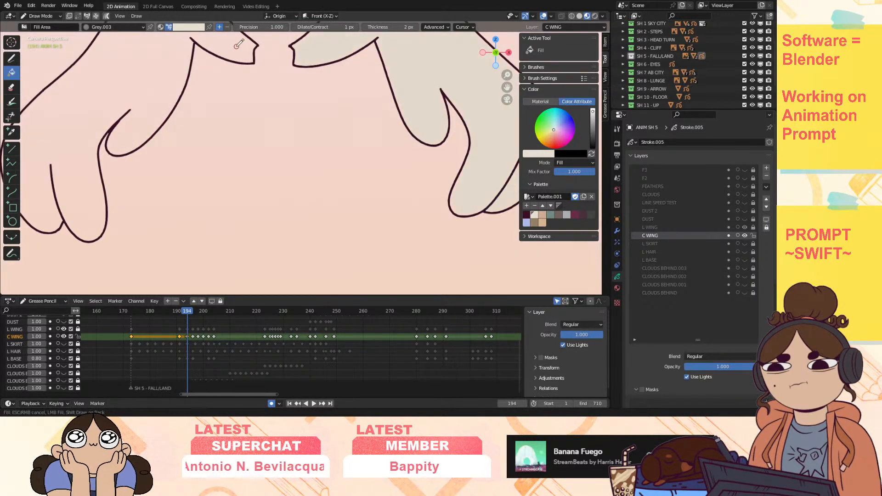
key("Up")
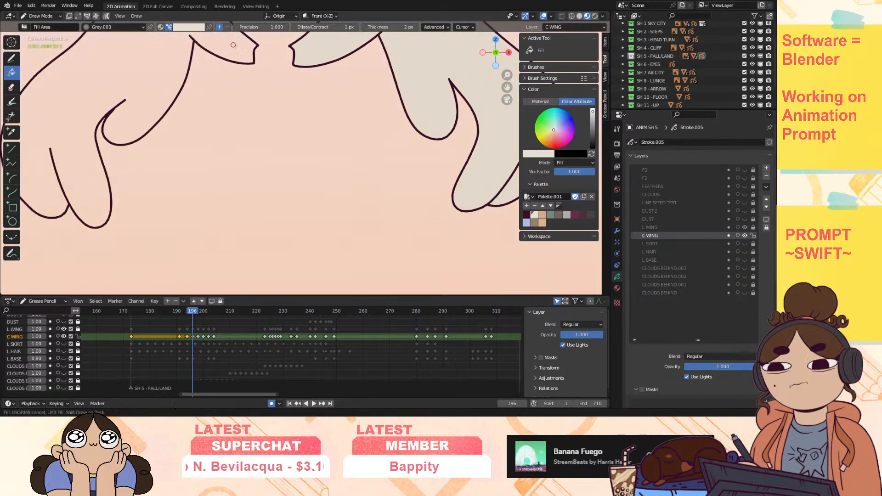
left_click_drag(507, 75, 501, 118)
Step: Fill both wings with cream on the four C WING keyframes between frames 196 and 223
key("Up")
left_click(330, 118)
left_click(232, 113)
key("Up")
left_click(337, 118)
left_click(222, 123)
key("Up")
left_click(339, 138)
left_click(224, 144)
key("Up")
left_click(361, 146)
left_click(206, 149)
Step: Fill both wings with cream at frames 223, 225 and 226
key("Up")
left_click(388, 148)
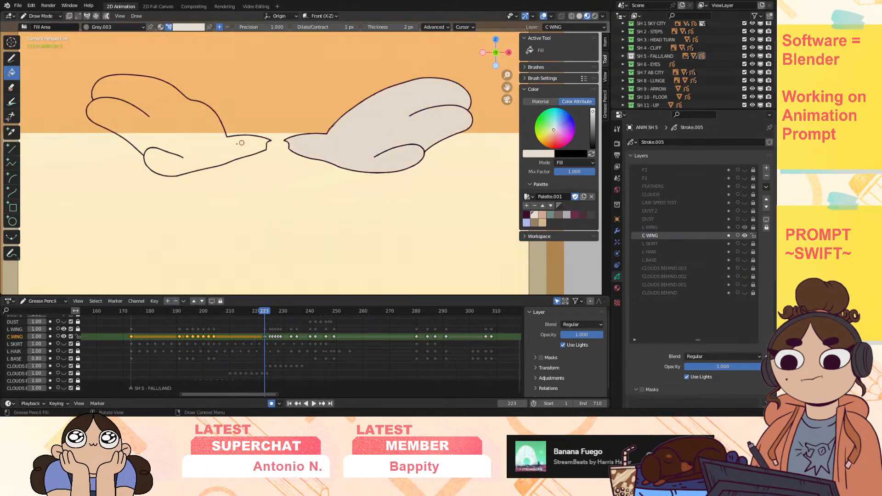
left_click(203, 144)
key("Up")
left_click(343, 139)
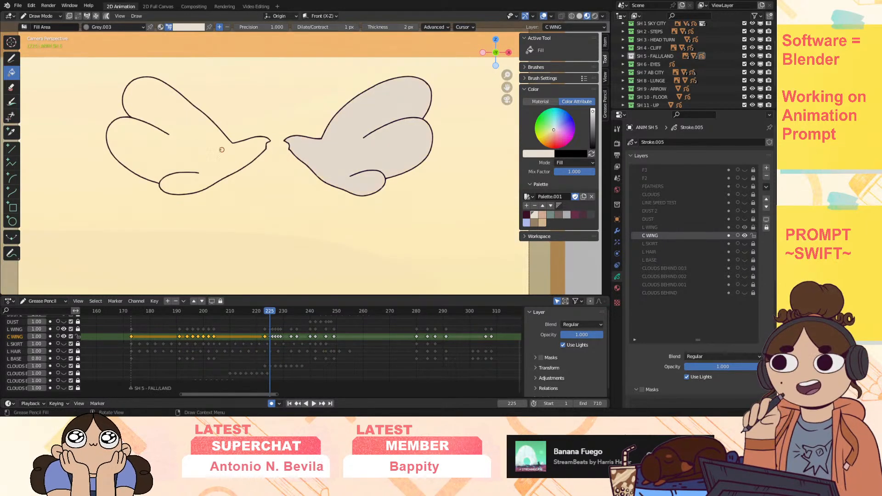
left_click(217, 147)
key("Up")
left_click(358, 132)
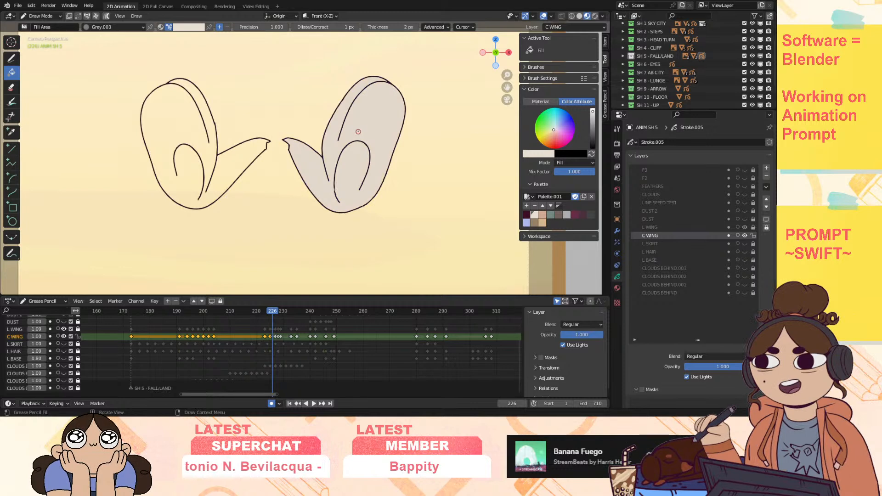
left_click(234, 163)
Step: Fill both wings with cream at frames 227 and 228
key("Up")
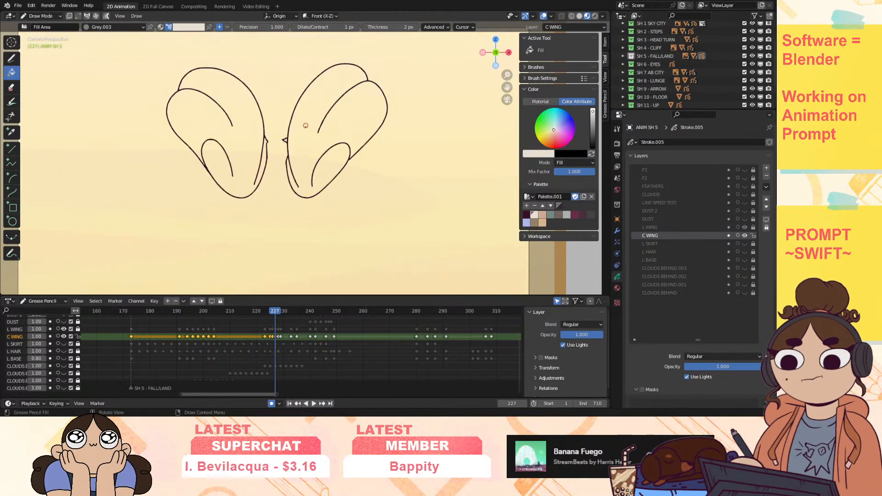
left_click(299, 161)
left_click(243, 153)
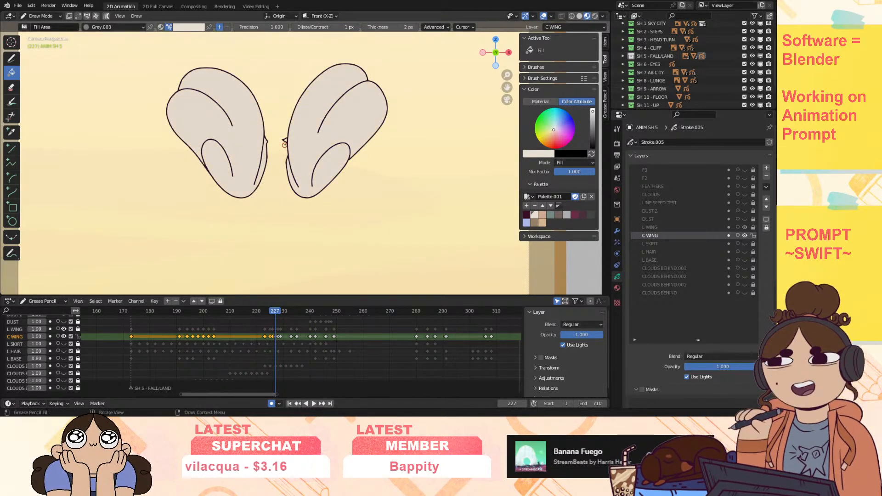
key("Up")
left_click(289, 134)
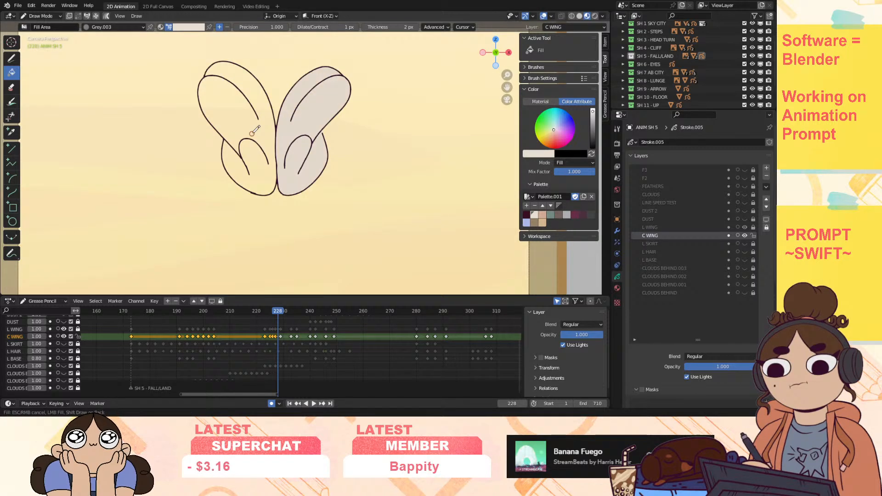
left_click(251, 134)
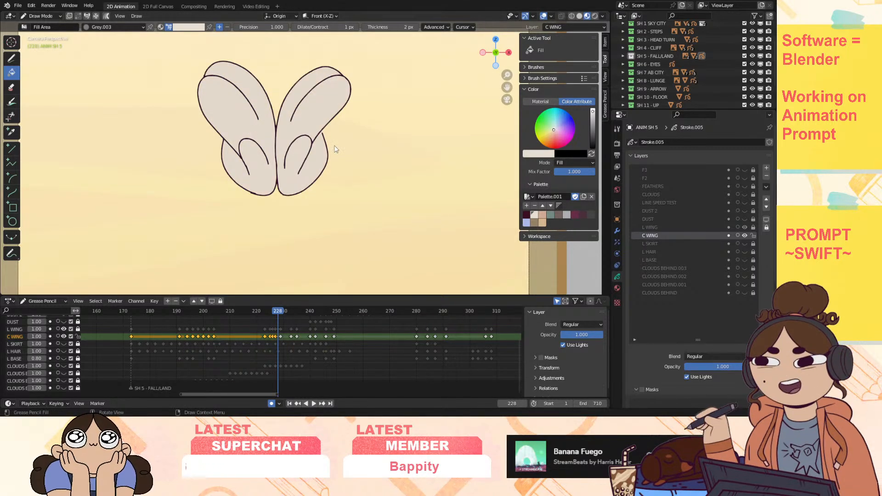
Step: Fill every enclosed section of the two folded wings with cream at frame 229
key("Up")
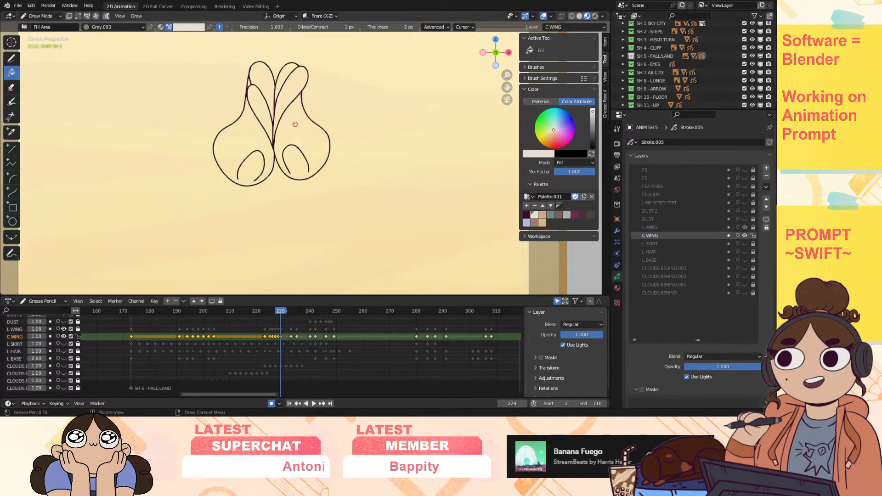
left_click(284, 92)
left_click(280, 76)
left_click(266, 79)
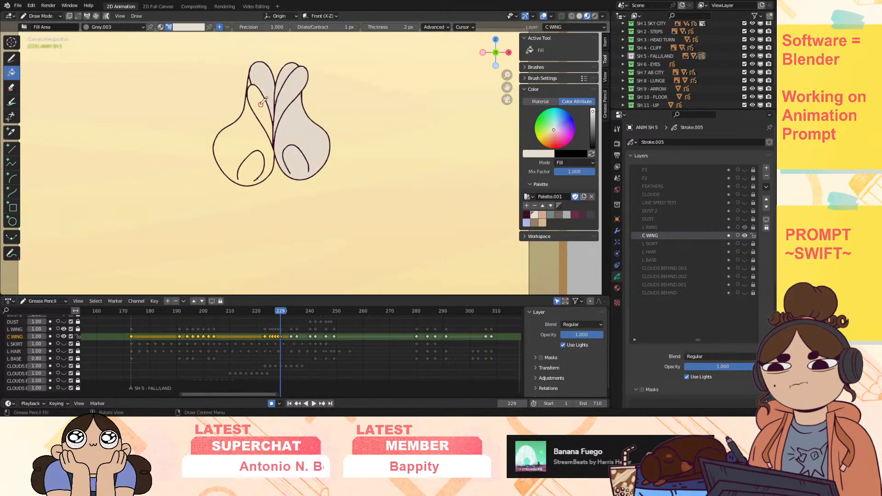
left_click(259, 110)
left_click(248, 126)
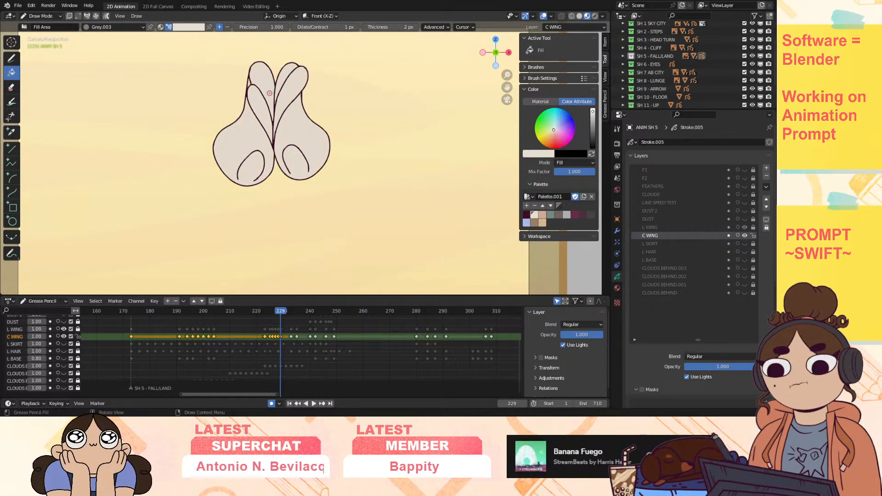
Step: Fill both wings with cream at frames 233 and 235
key("Up")
left_click(291, 146)
left_click(257, 143)
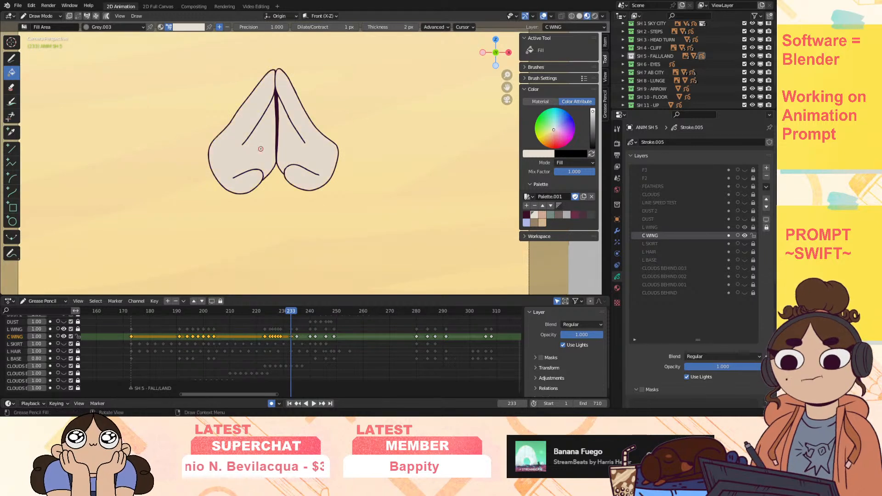
key("Up")
left_click(289, 146)
left_click(253, 143)
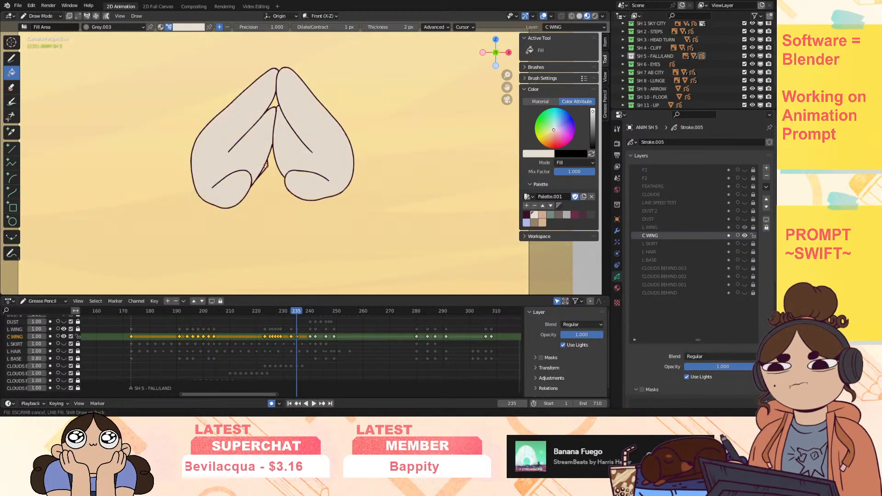
Step: Fill the wings with cream at frames 240 and 242
key("Up")
left_click(289, 131)
left_click(293, 156)
key("Up")
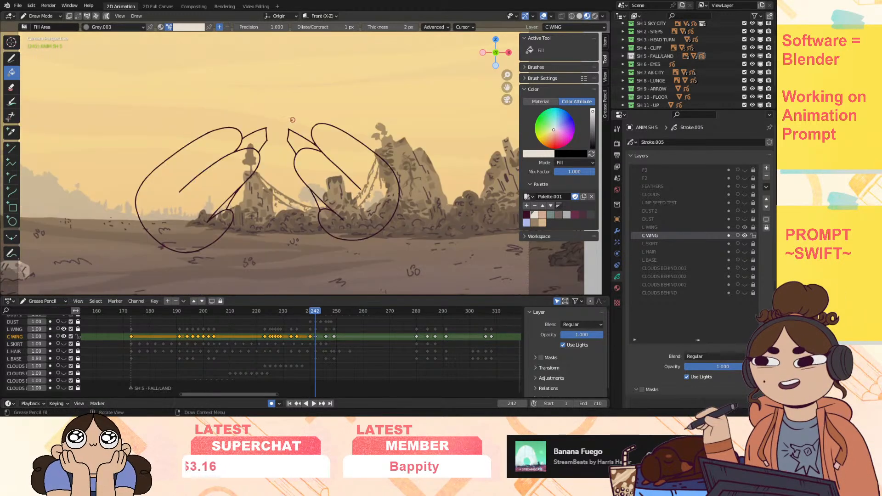
left_click(301, 146)
left_click(239, 164)
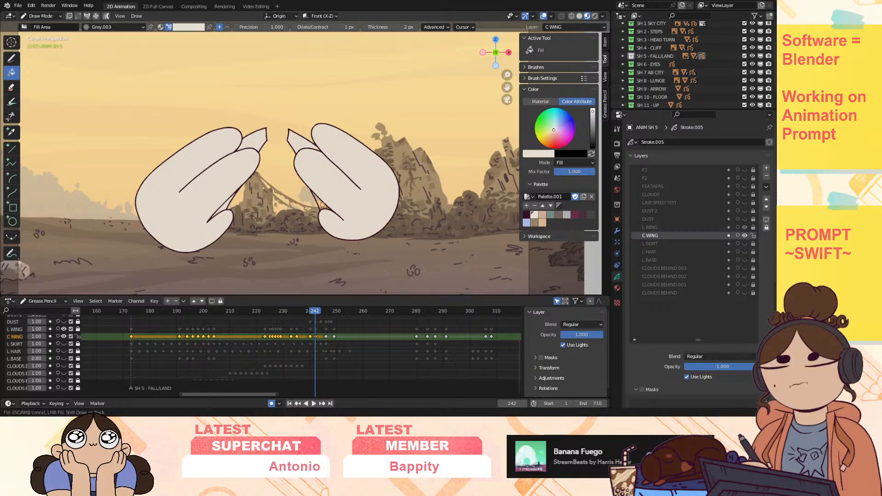
Step: Try the cream fill at frame 246, and switch to drawing on L WING in dark maroon with the Black.003 material
key("Up")
left_click(309, 194)
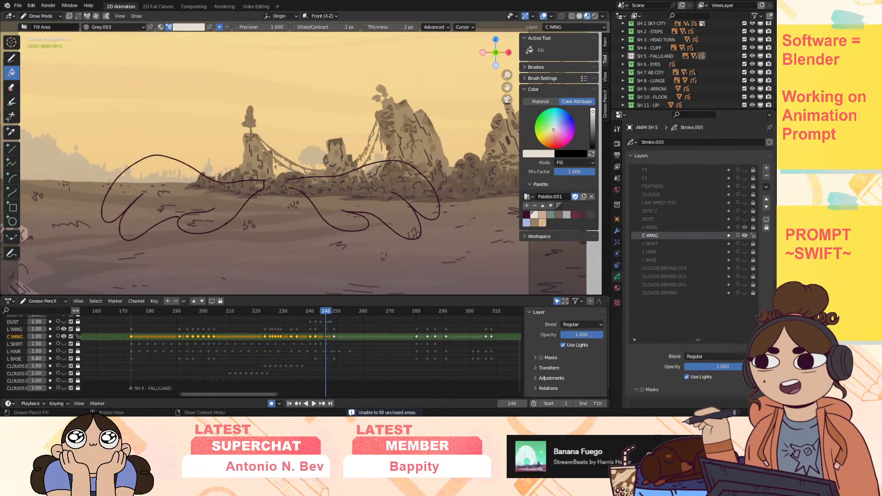
left_click(26, 329)
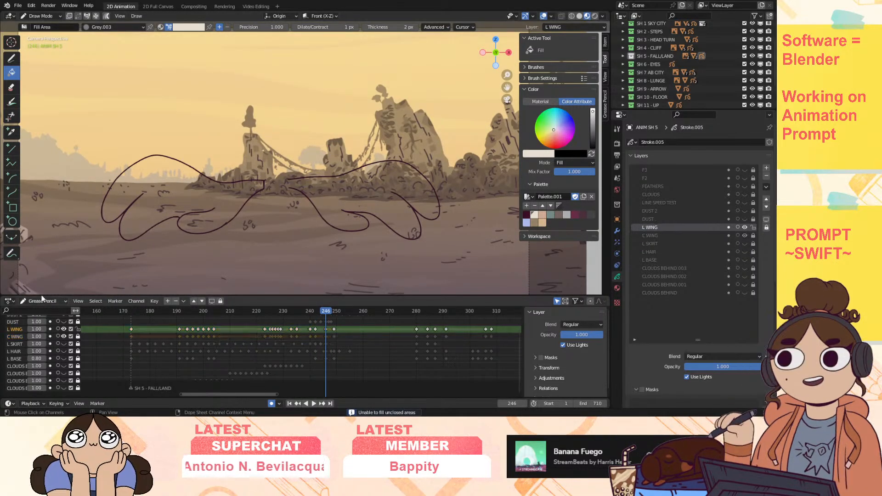
left_click(12, 58)
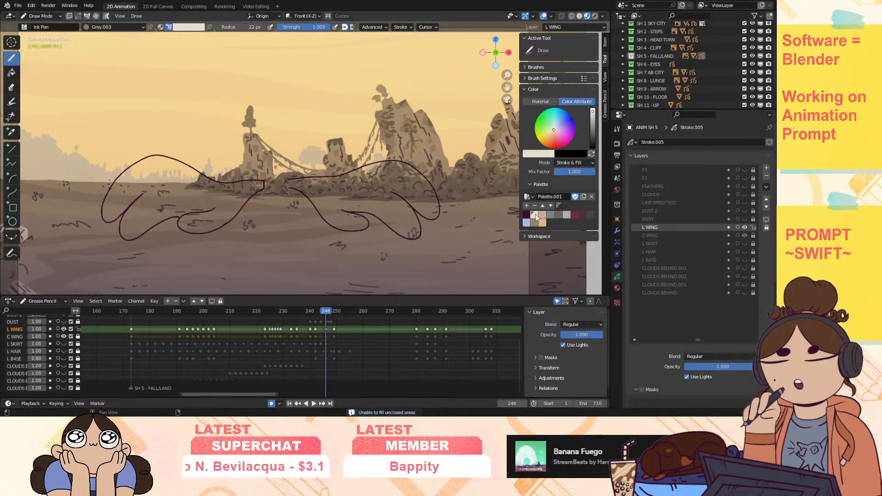
left_click(526, 215)
left_click(117, 27)
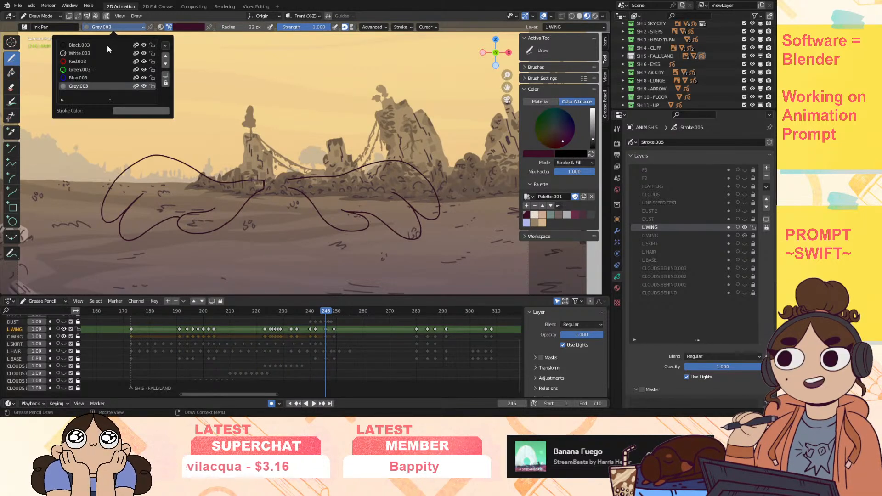
left_click(108, 43)
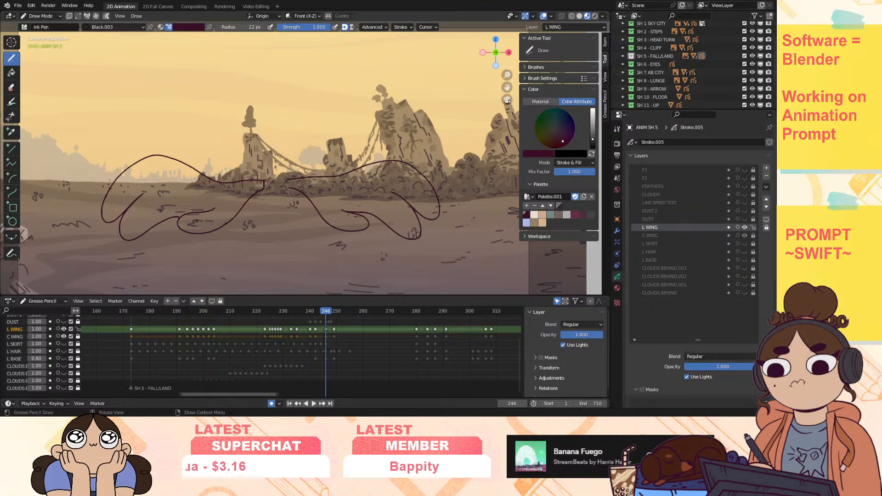
Step: Show L BASE as a guide and close the open inner ends of the wing outlines on L WING through frame 296
left_click(64, 358)
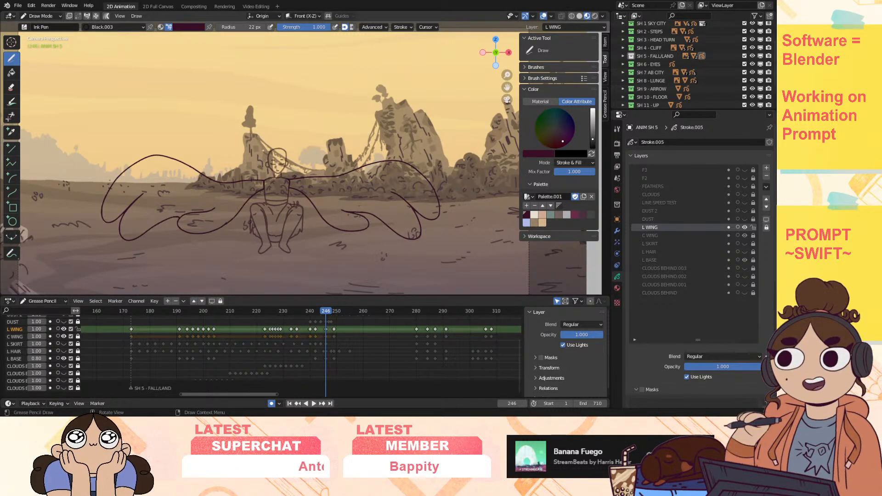
left_click_drag(330, 314, 334, 315)
scroll(267, 214, "up", 5)
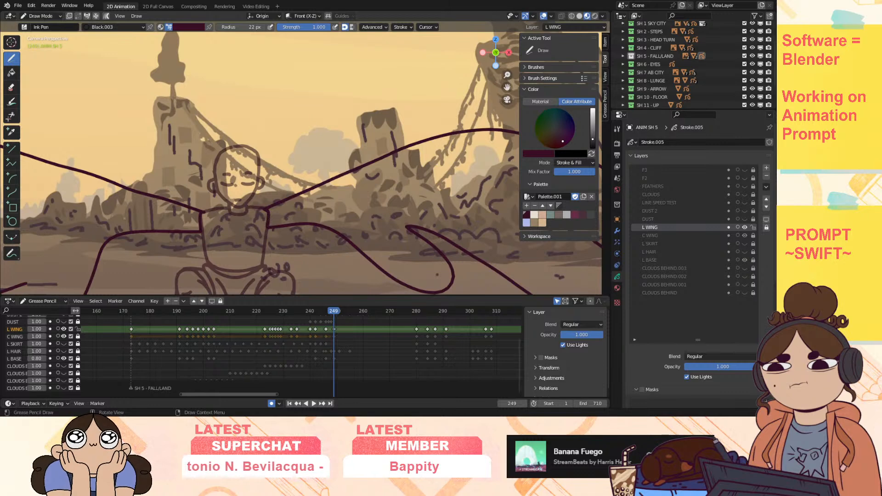
key("space")
left_click_drag(402, 321, 426, 321)
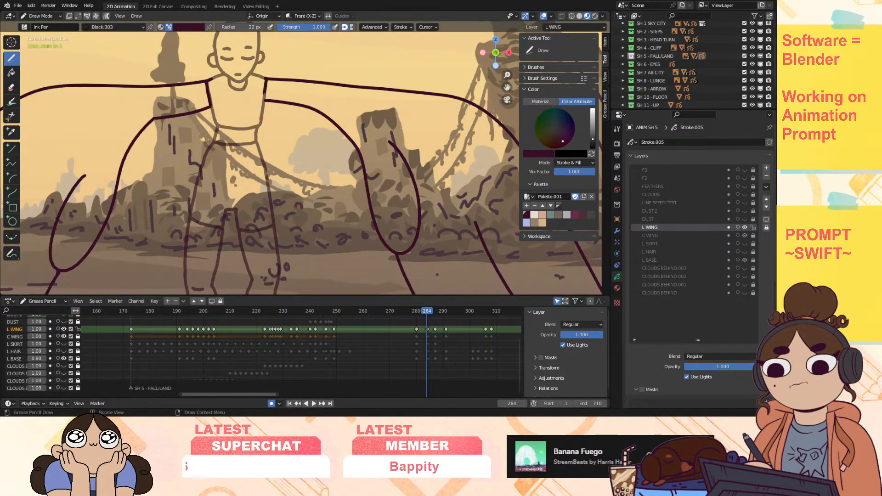
left_click_drag(432, 311, 459, 327)
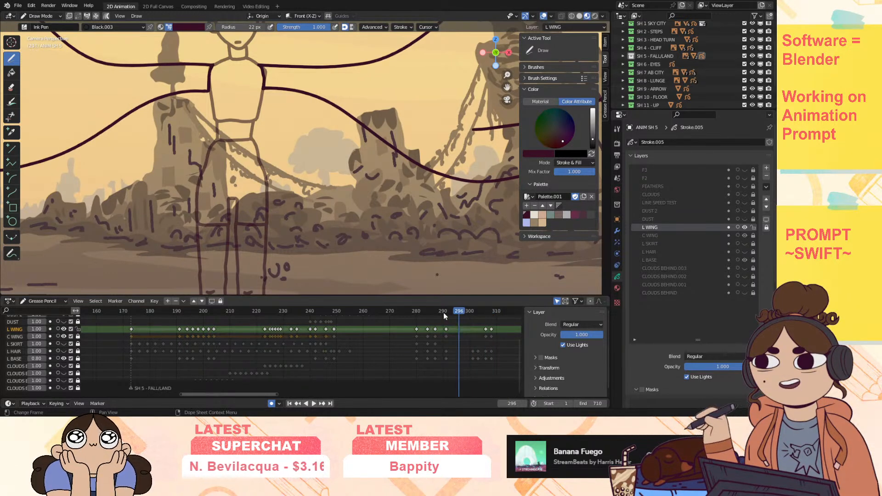
Step: Hide L BASE, make C WING the active layer and set the material to Grey.003
left_click(63, 336)
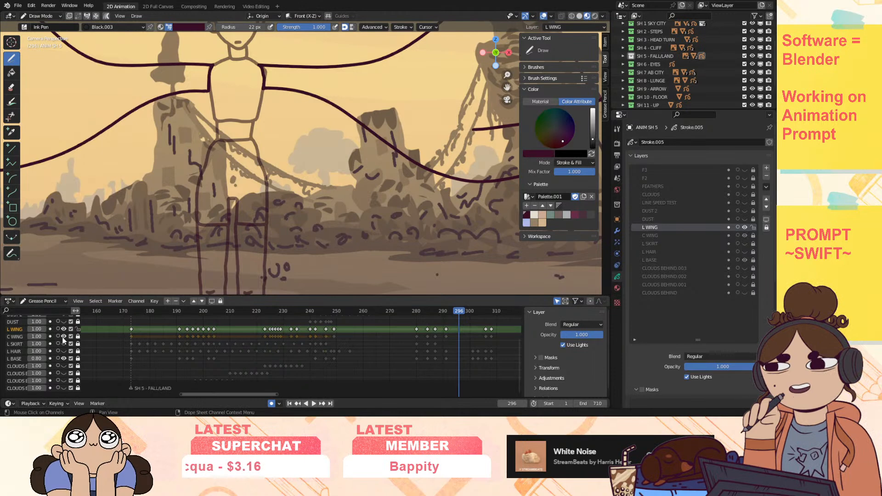
left_click(64, 358)
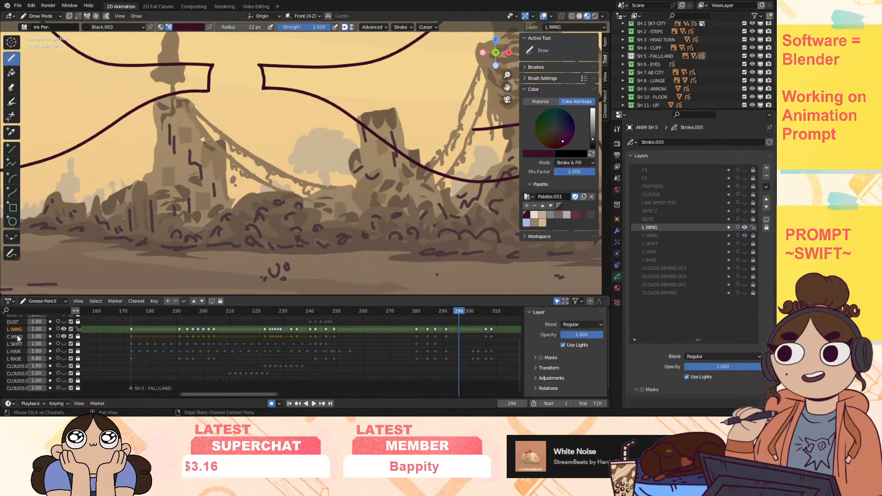
left_click(19, 337)
mouse_move(508, 76)
left_mouse_down()
mouse_move(511, 128)
mouse_move(509, 85)
mouse_move(520, 128)
mouse_move(507, 77)
mouse_move(508, 87)
left_mouse_up()
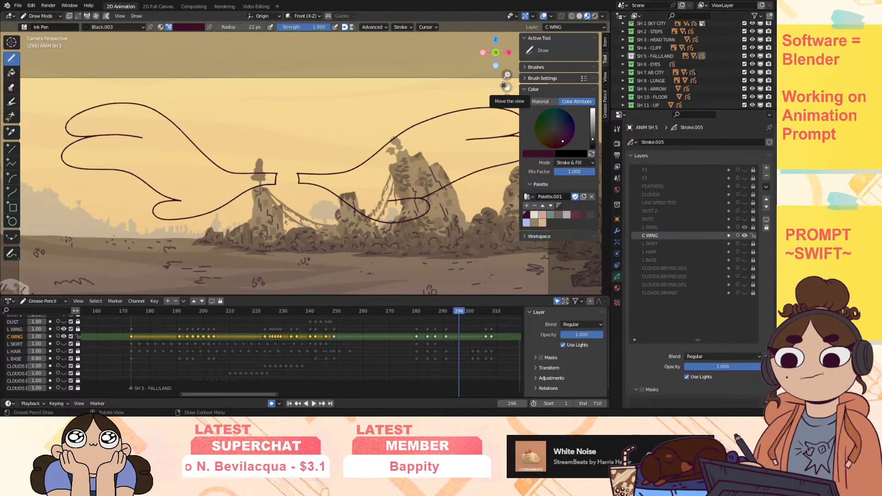
left_click(110, 27)
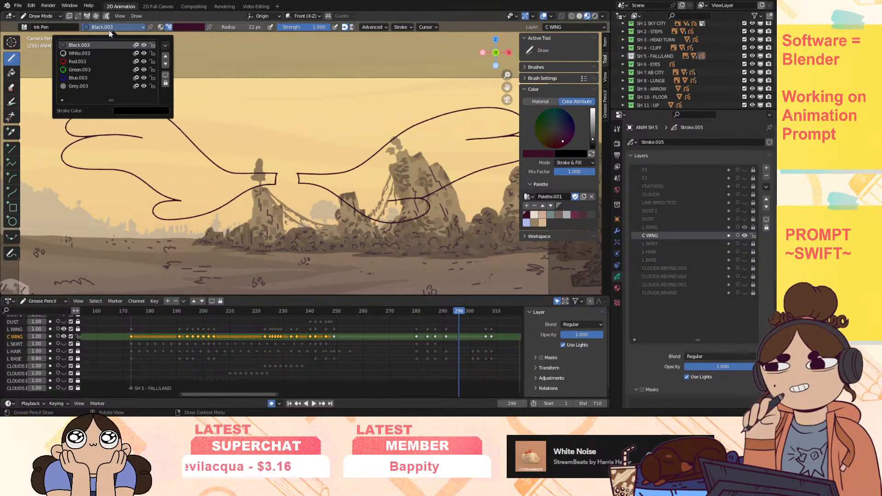
left_click(78, 87)
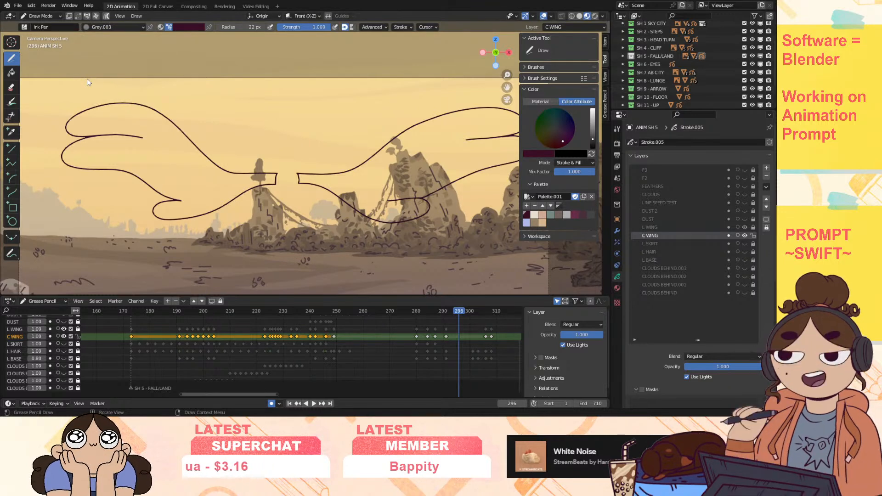
Step: Show the L SKIRT, L HAIR and L BASE line layers
left_click(64, 344)
left_click(64, 351)
left_click(64, 359)
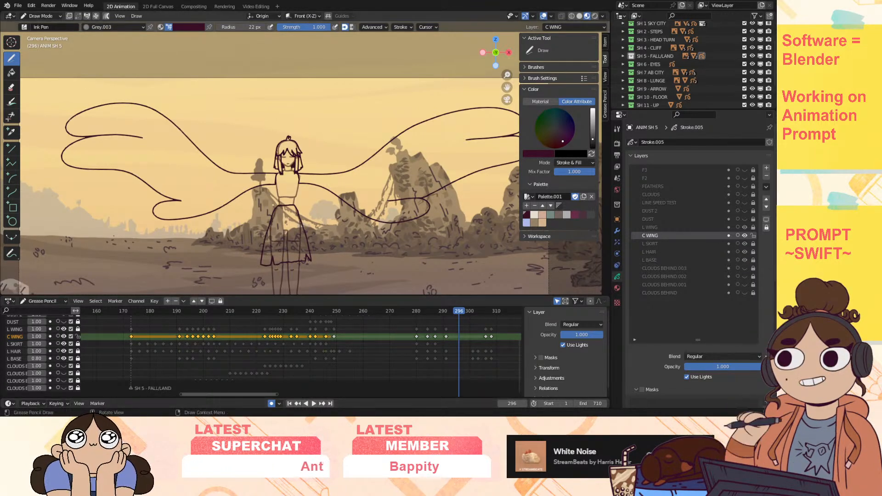
Step: Fill the middle sections of the skirt with cream on C WING at frame 296 using the Fill tool and Grey.003
left_click(558, 216)
left_click(12, 72)
left_click(133, 27)
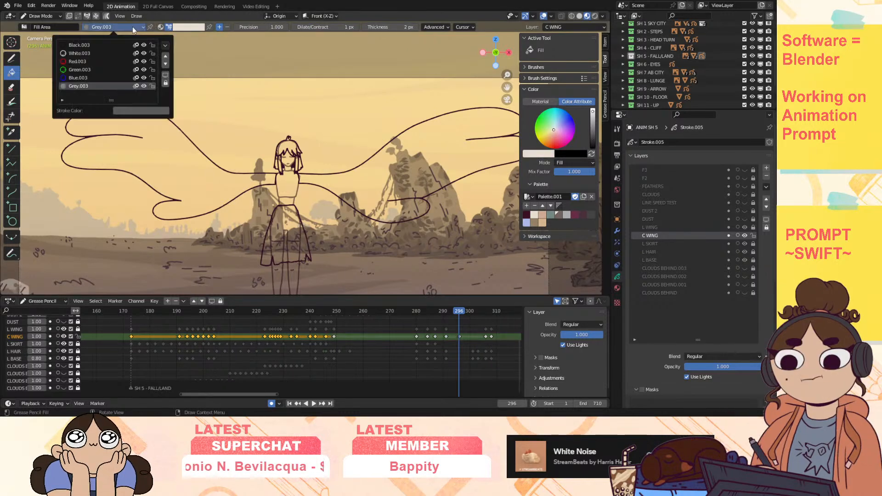
left_click(286, 229)
left_click(289, 247)
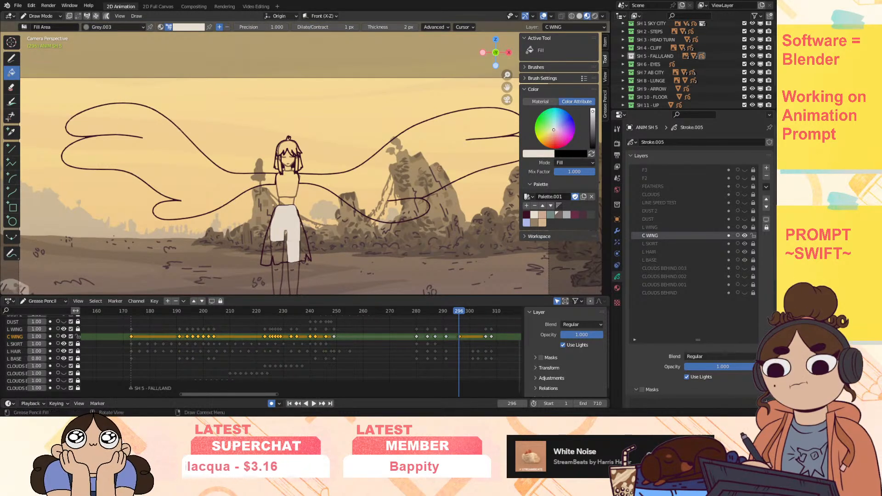
Step: Try a grey-brown fill on the skirt's side sections at frame 296 and undo it
left_click(558, 213)
left_click(280, 249)
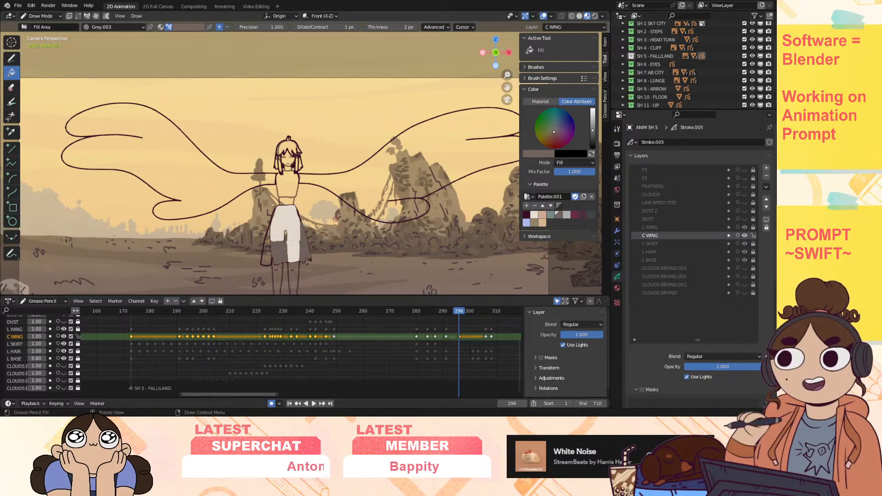
key("ctrl+z")
key("ctrl+z")
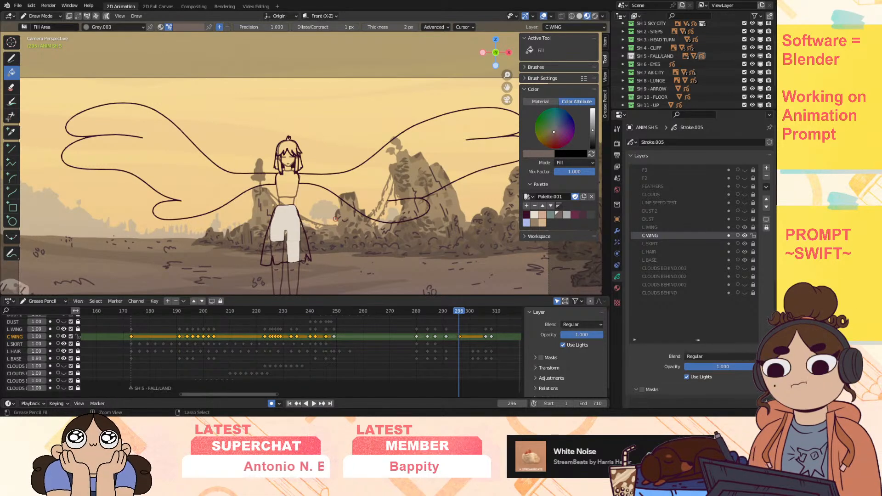
Step: Undo the skirt fills made on the C WING layer and hide the L SKIRT, L HAIR and L BASE layers
key("ctrl+z")
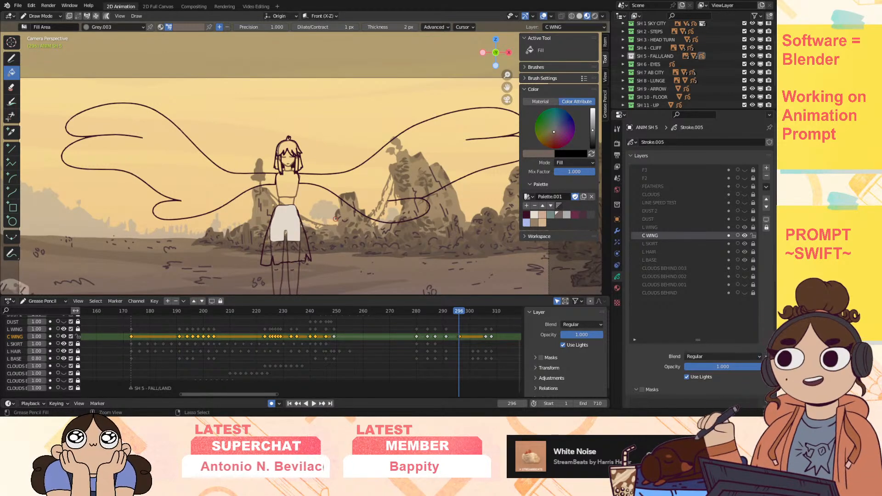
key("ctrl+z")
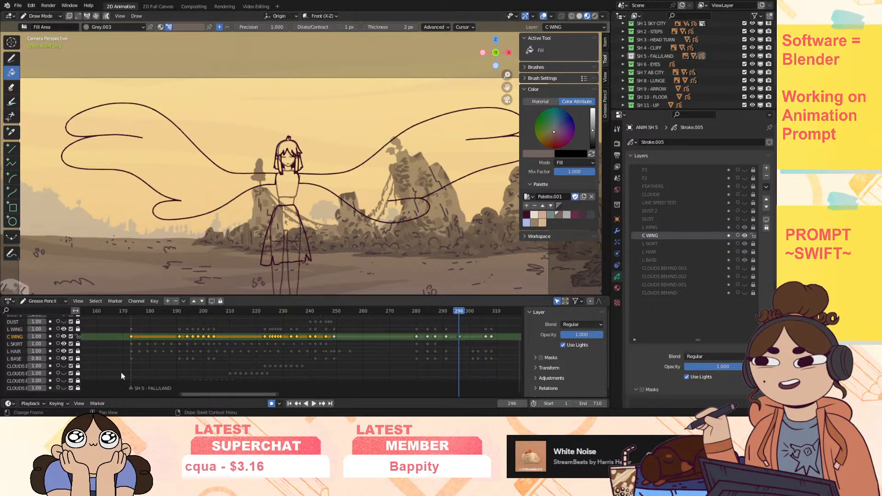
left_click_drag(64, 352, 63, 362)
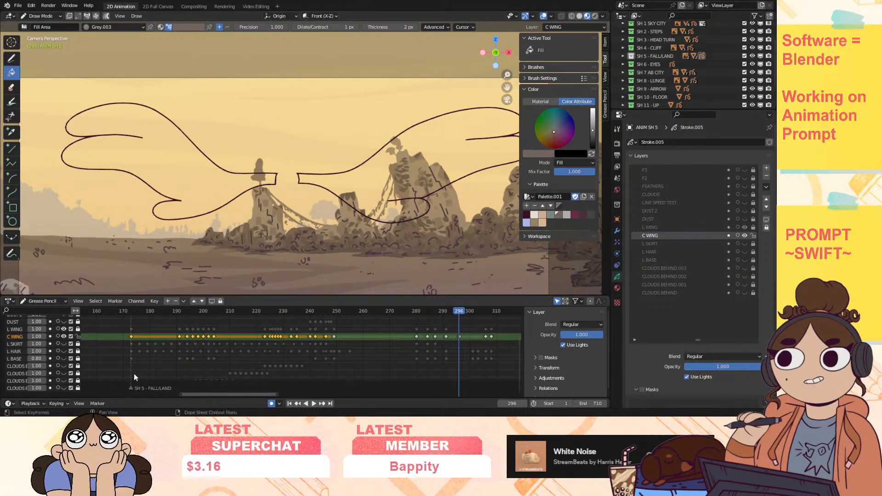
Step: Fill both wings at frame 246 on the C WING layer with the off-white palette colour
left_click_drag(181, 310, 311, 317)
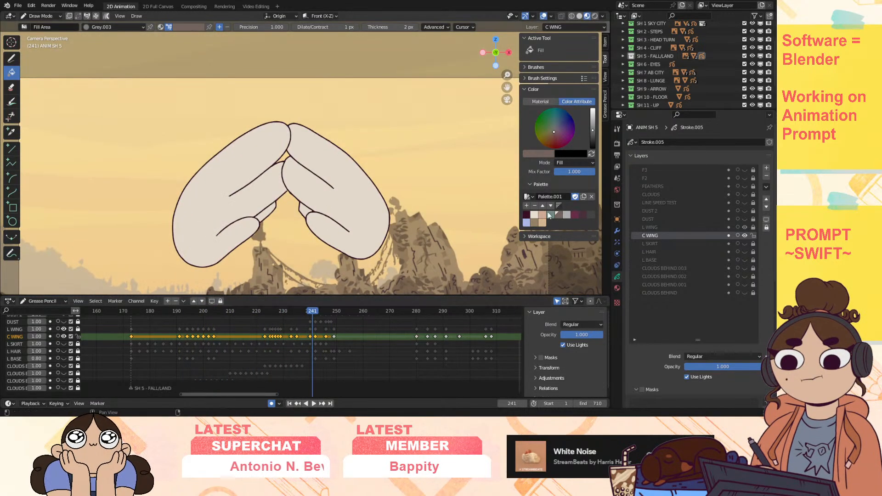
left_click(533, 215)
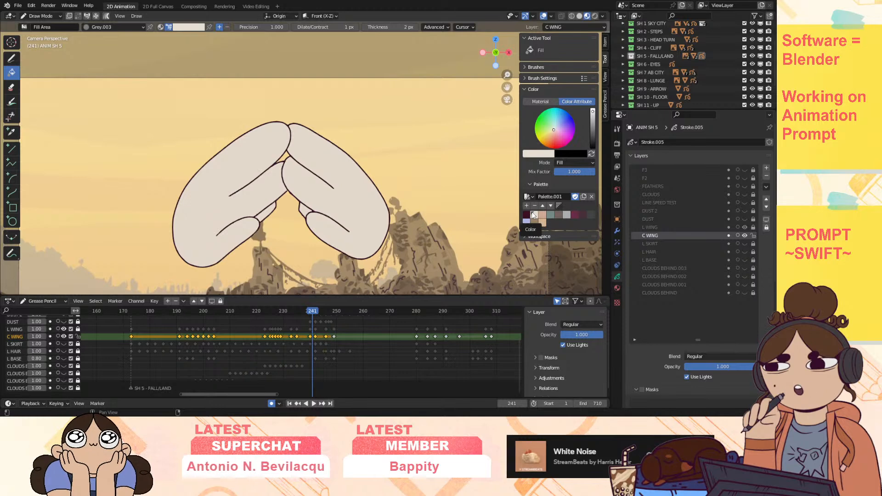
key("Up")
key("Up")
left_click(368, 249)
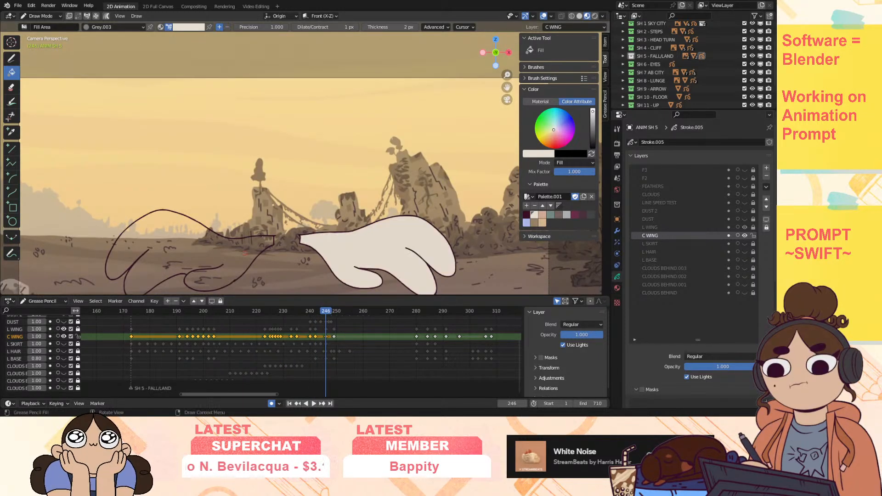
left_click(238, 250)
Step: Fill both wings with off-white at frames 249 and 280
left_click_drag(507, 87, 519, 35)
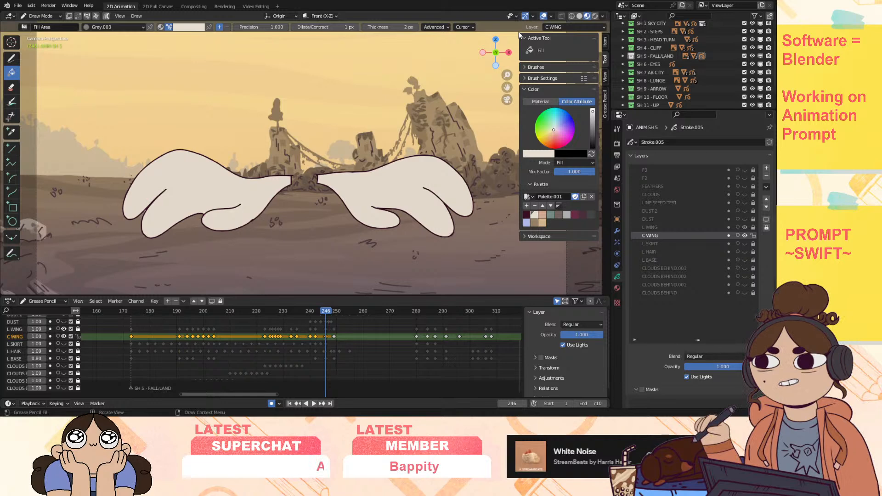
left_click(332, 312)
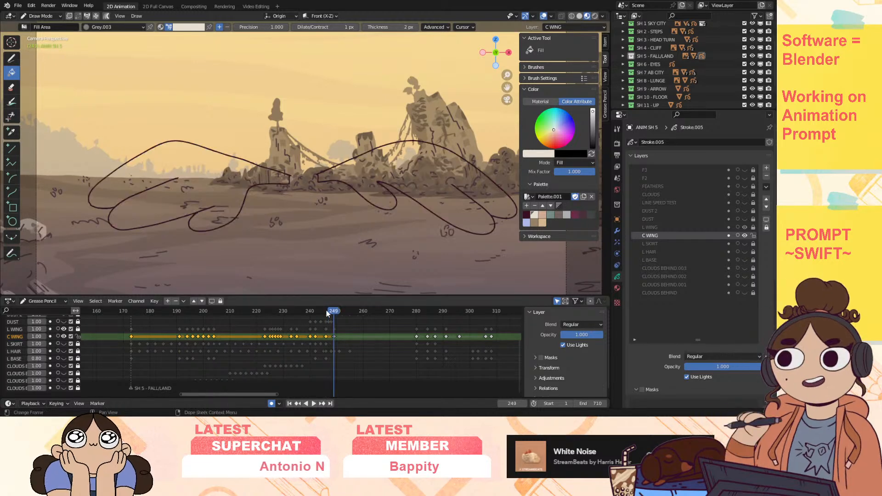
left_click(409, 177)
left_click(213, 180)
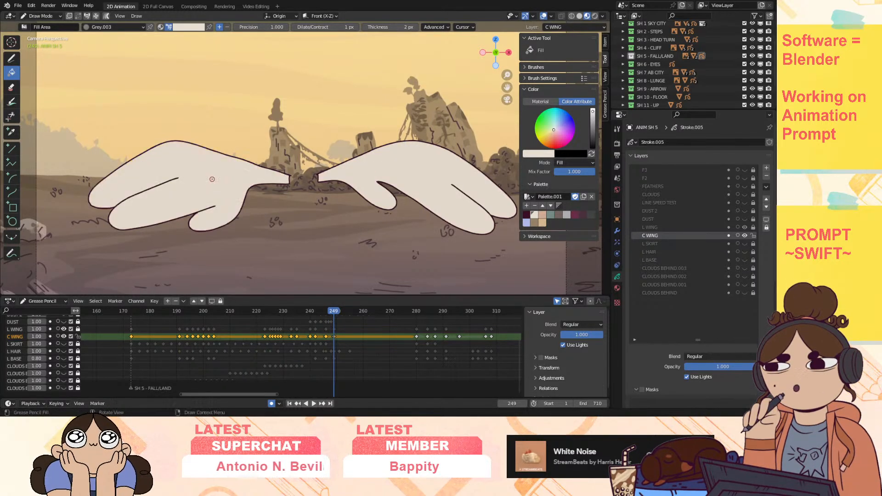
key("Up")
left_click(409, 180)
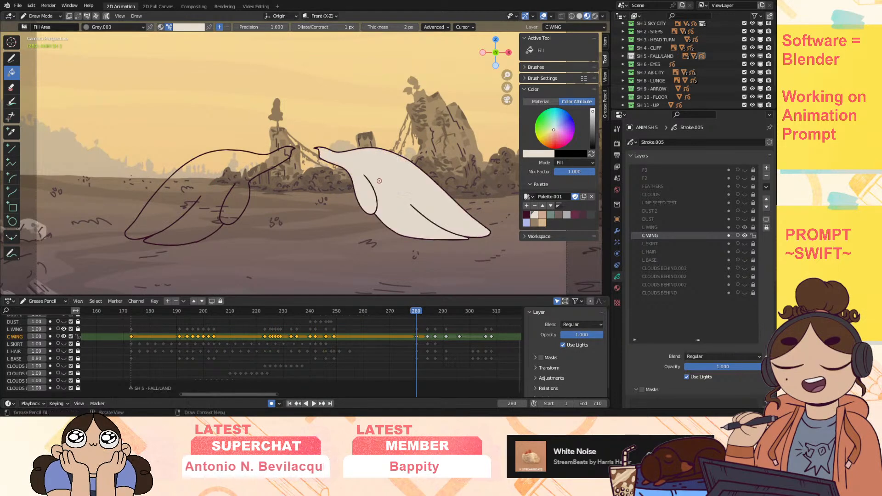
left_click(242, 166)
Step: Fill both wings with off-white at frame 284 and the two wing keyframes that follow it
key("Up")
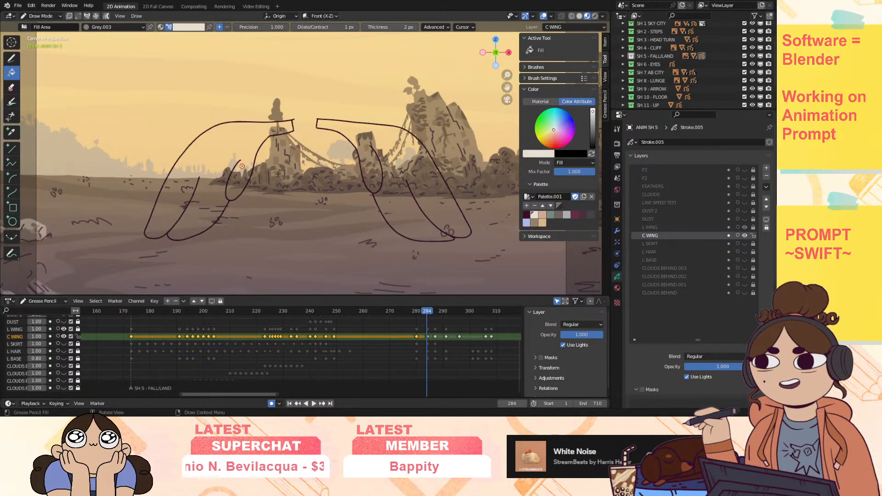
left_click(379, 138)
left_click(216, 184)
key("Up")
left_click(437, 134)
left_click(246, 130)
key("Up")
left_click(404, 119)
left_click(223, 122)
Step: Fill both wings with off-white at the last three wing keyframes, frames 296, 306 and 308
key("Up")
left_click(426, 107)
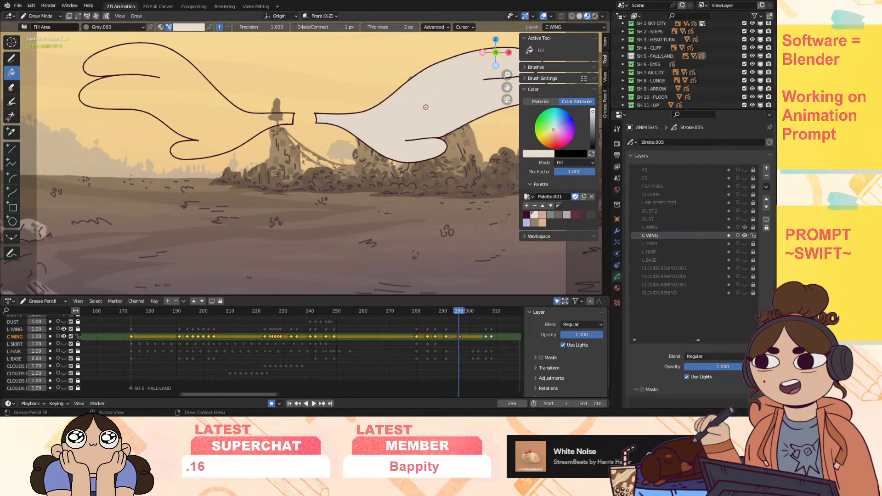
left_click(229, 121)
key("Up")
left_click(452, 94)
left_click(214, 119)
key("Up")
left_click(389, 119)
left_click(227, 123)
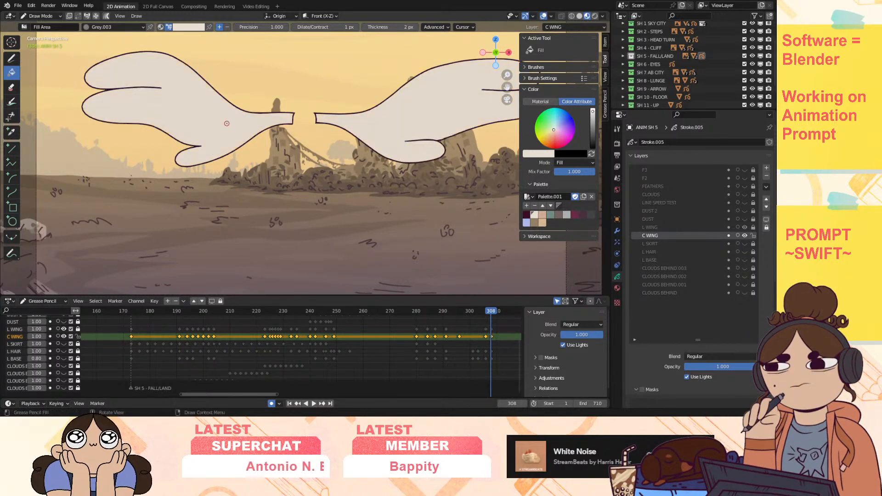
Step: Check the wing fills keyframe by keyframe from frame 308 back to 223, and recheck the keyframes around frame 225
key("Down")
key("Down")
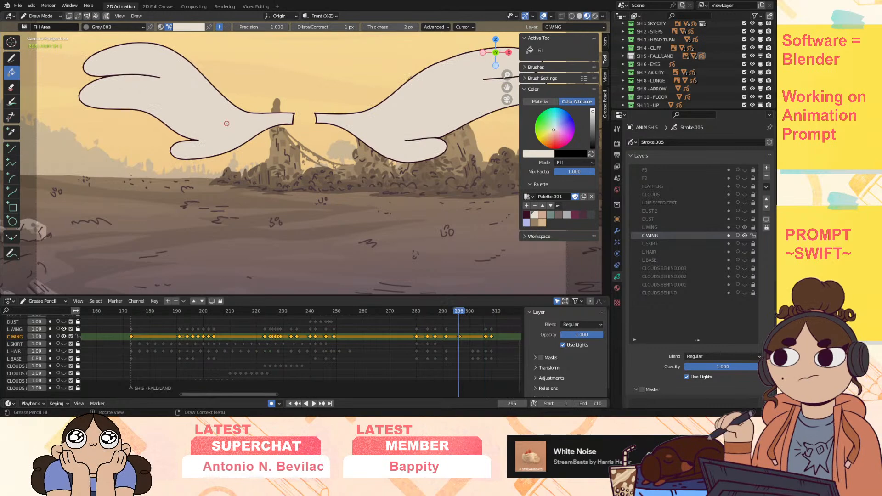
key("Down")
key("Down")
key("Down")
key("Down")
key("Down")
key("Down")
key("Down")
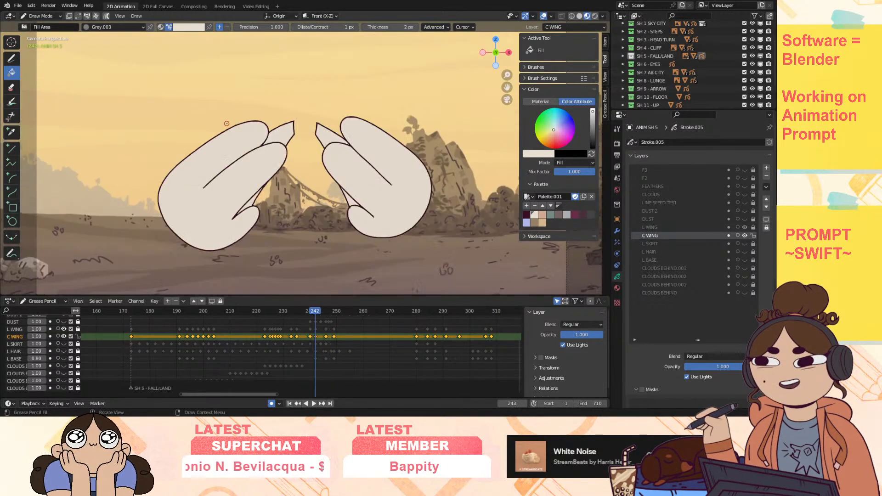
key("Down")
key("Down")
key("Down")
key("Down")
key("Down")
key("Down")
key("Down")
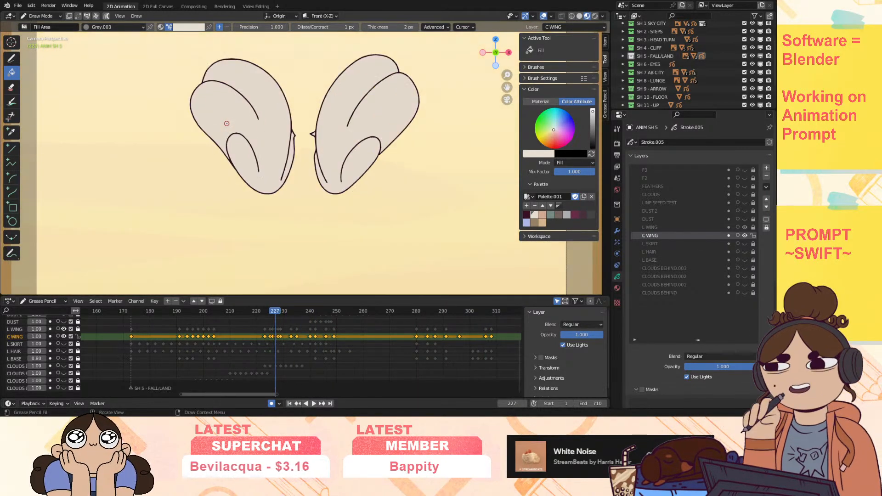
key("Down")
key("Down")
key("Down")
key("Down")
key("Down")
key("Down")
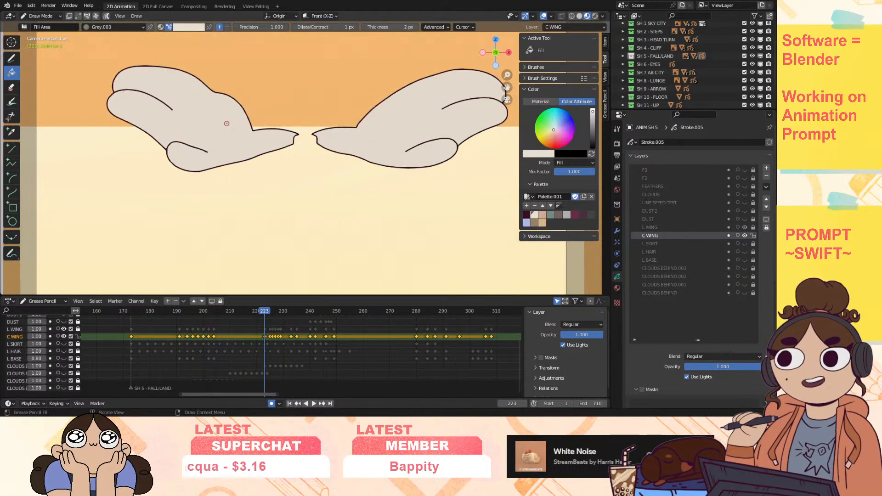
key("Up")
key("Up")
key("Up")
key("Up")
key("Up")
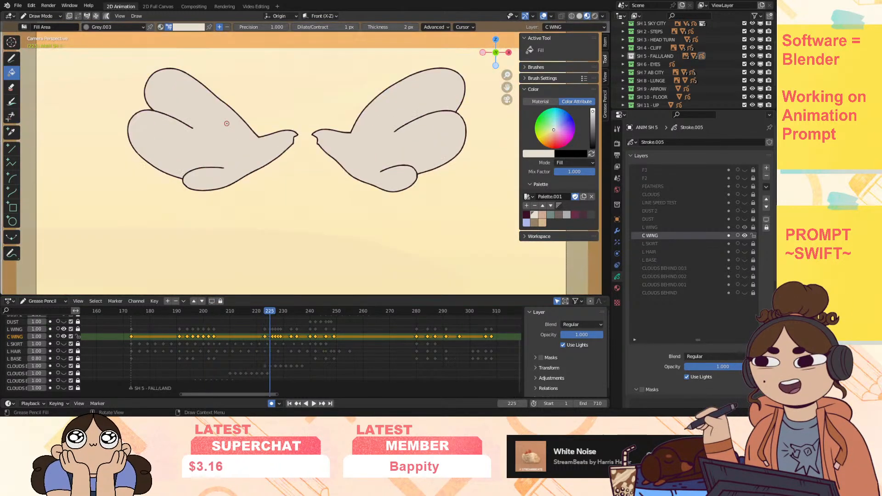
key("Up")
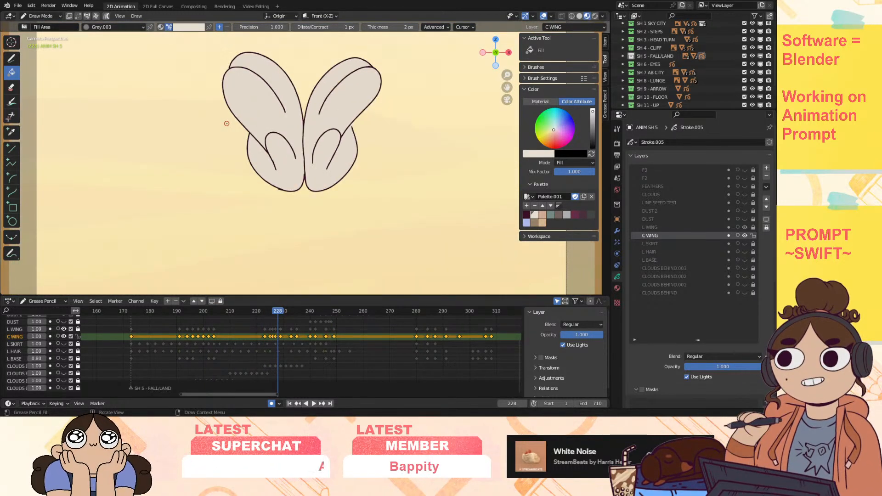
key("Down")
key("Down")
key("Down")
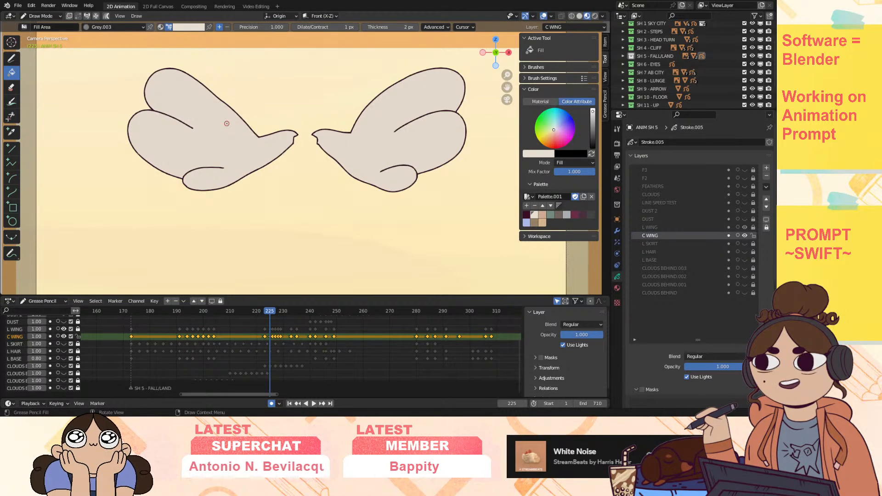
Step: Play and scrub the wing animation from frame 224, then examine the wing fills on the keyframes up to frame 306
key("space")
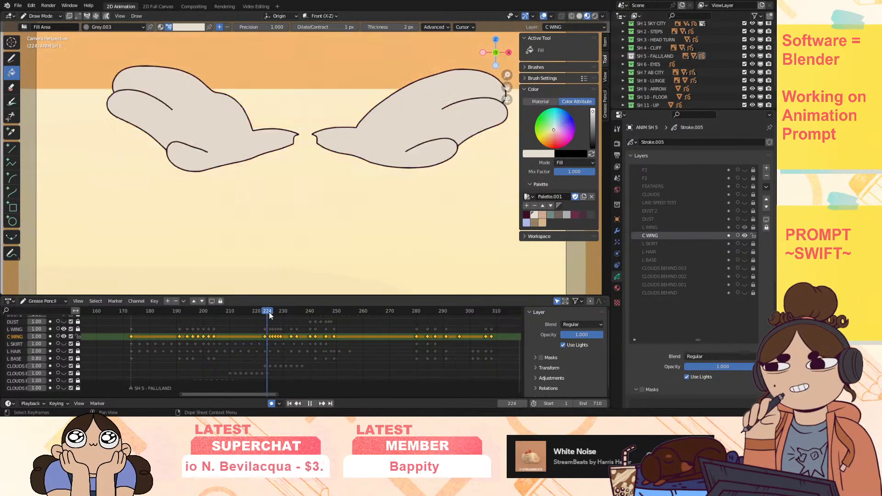
mouse_move(274, 313)
left_mouse_down()
mouse_move(288, 312)
mouse_move(265, 315)
mouse_move(273, 312)
left_mouse_up()
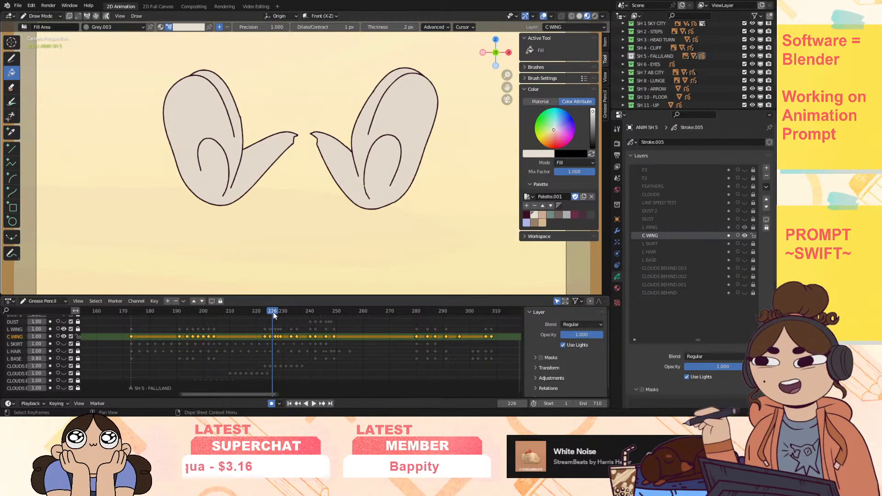
left_click_drag(273, 312, 318, 323)
key("Right")
key("Right")
key("Right")
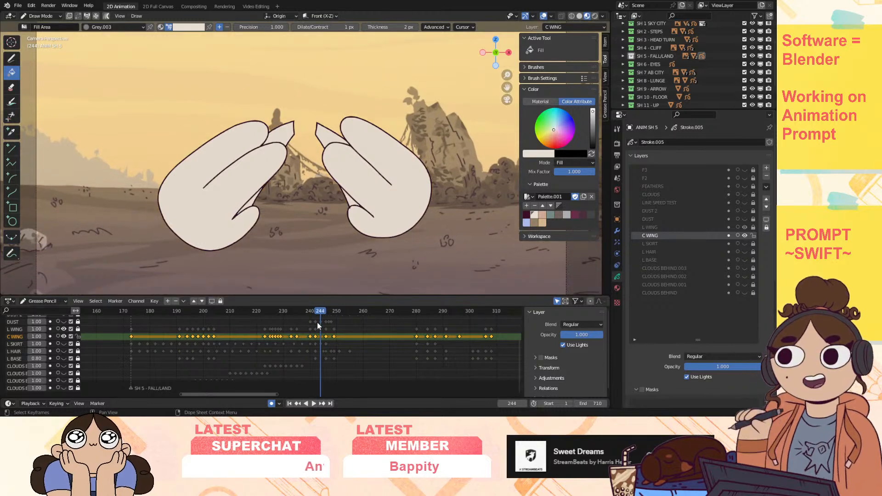
key("Down")
key("Up")
key("Up")
key("Up")
key("Up")
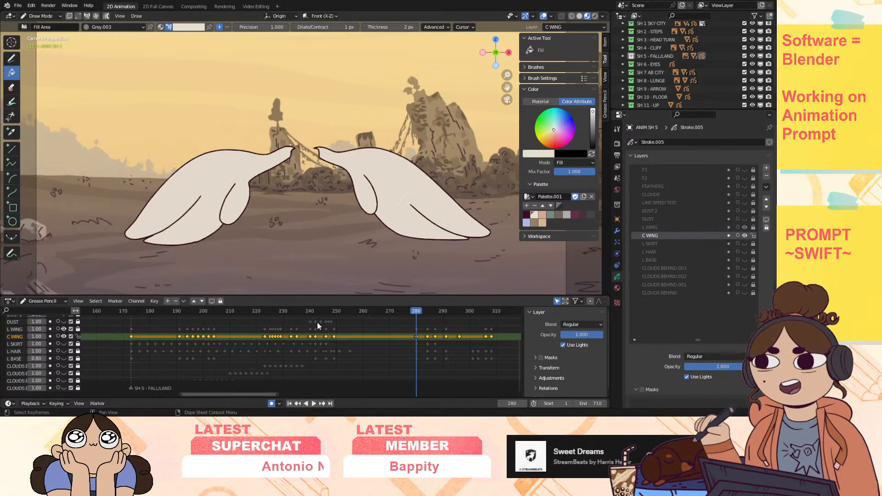
key("Up")
key("Up")
key("Up")
key("Up")
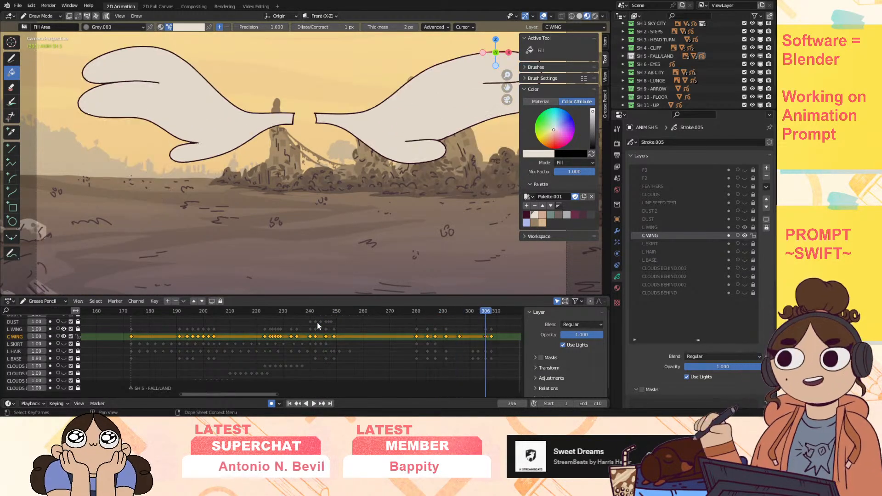
key("Down")
key("Down")
key("Down")
key("Down")
key("Down")
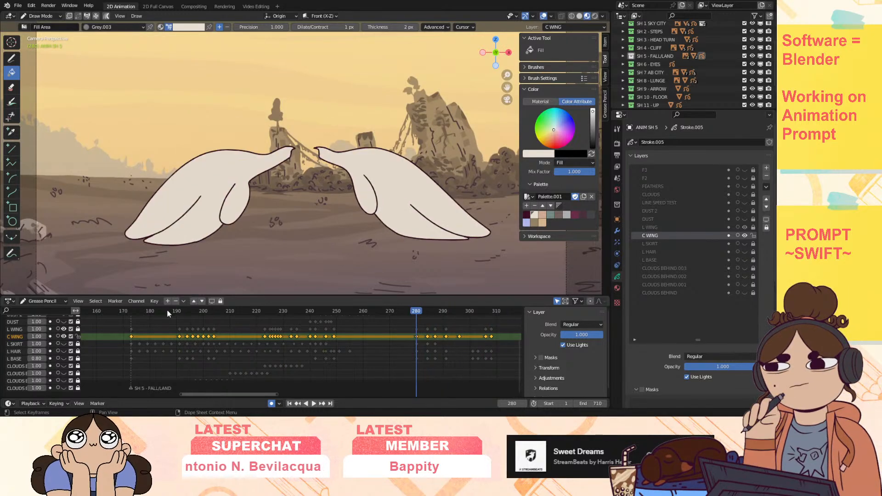
Step: Play the shot from its start at frame 173 and inspect the wing fills up to frame 202
left_click(135, 311)
key("space")
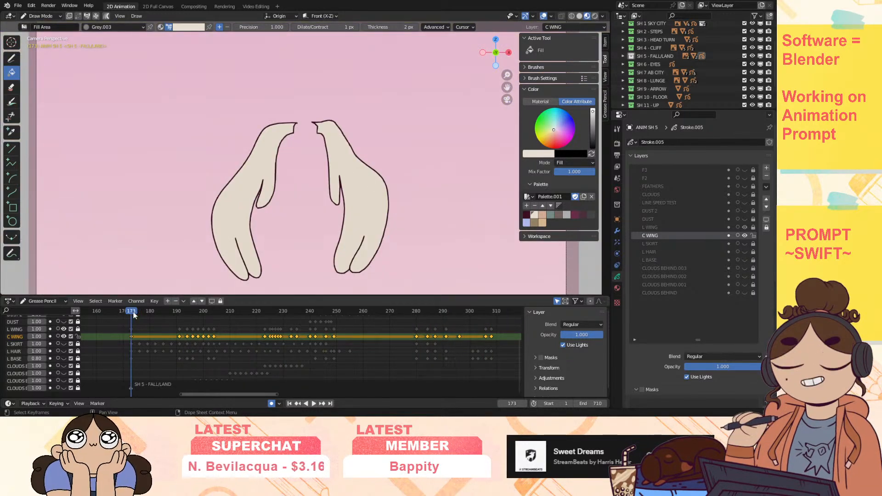
key("space")
key("Up")
key("Up")
key("Up")
key("Up")
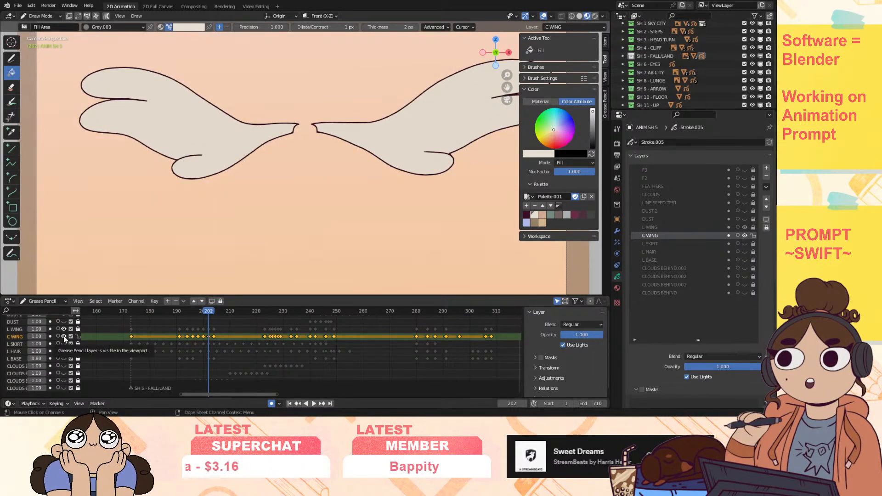
Step: Make L SKIRT the active layer and show it together with the C WING layer
left_click(17, 343)
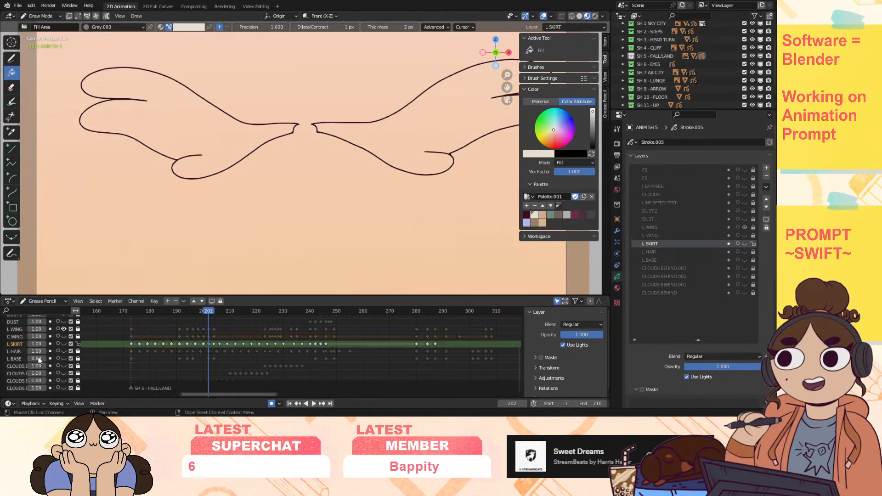
left_click(63, 345)
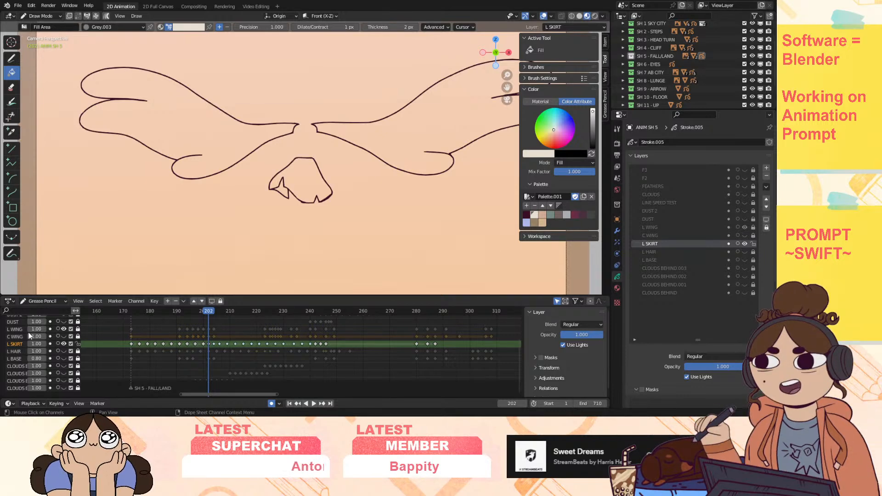
left_click(64, 336)
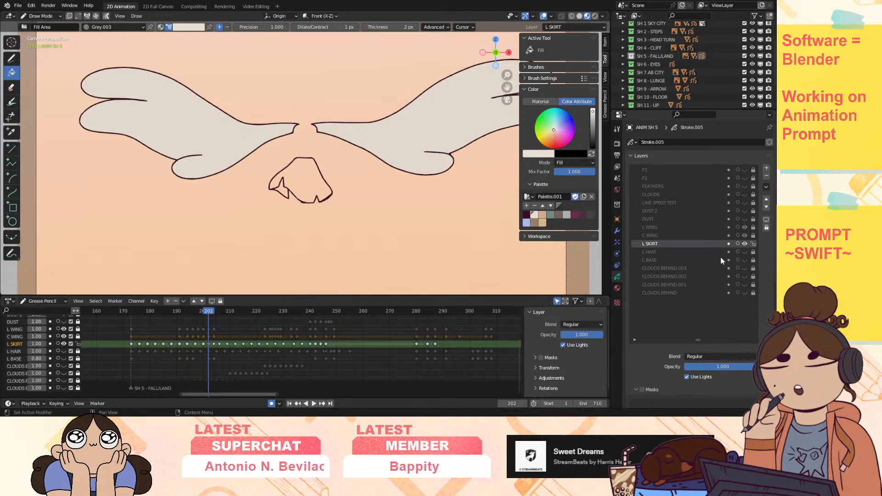
Step: Duplicate the L SKIRT layer with empty keyframes and rename the copy C SKIRT
left_click(766, 186)
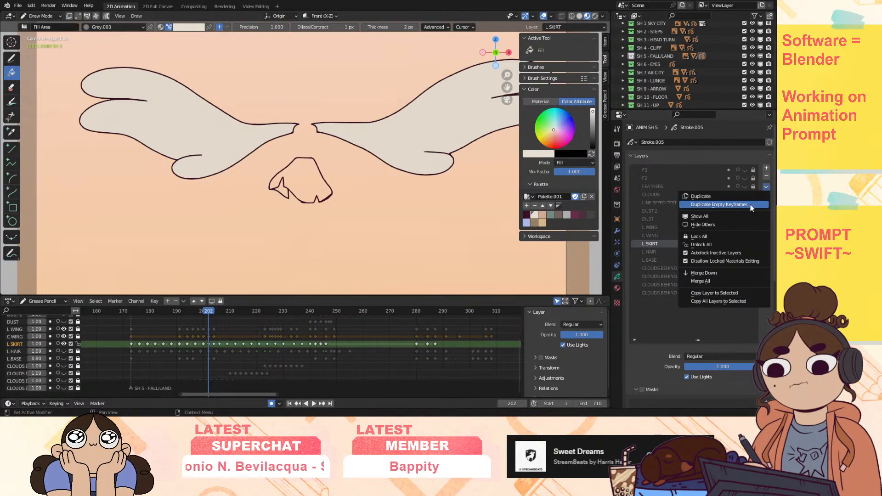
left_click(751, 205)
double_click(653, 253)
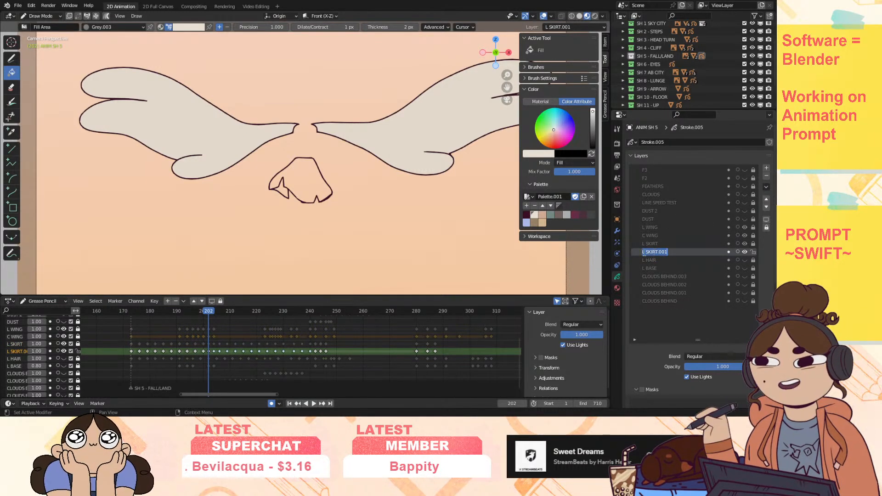
type("C")
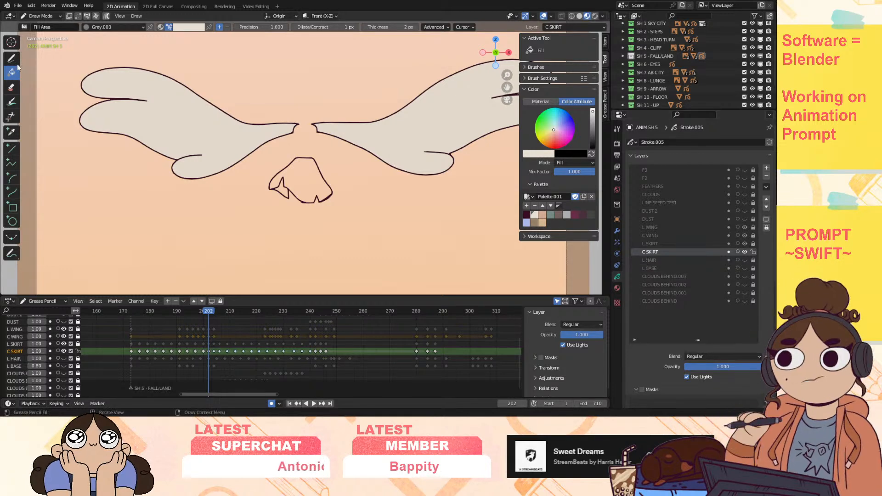
Step: Fill the skirt with the grey-brown palette colour on frame 202, and fill all its panels on frame 173
left_click(561, 214)
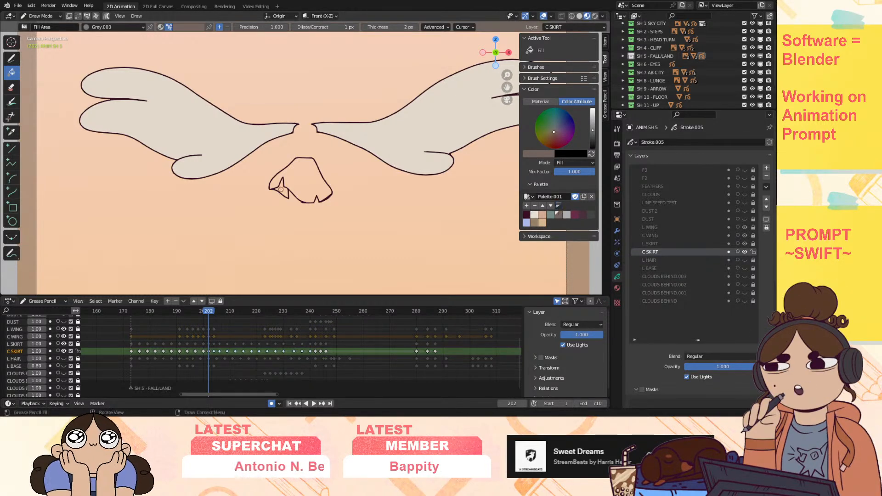
left_click(295, 176)
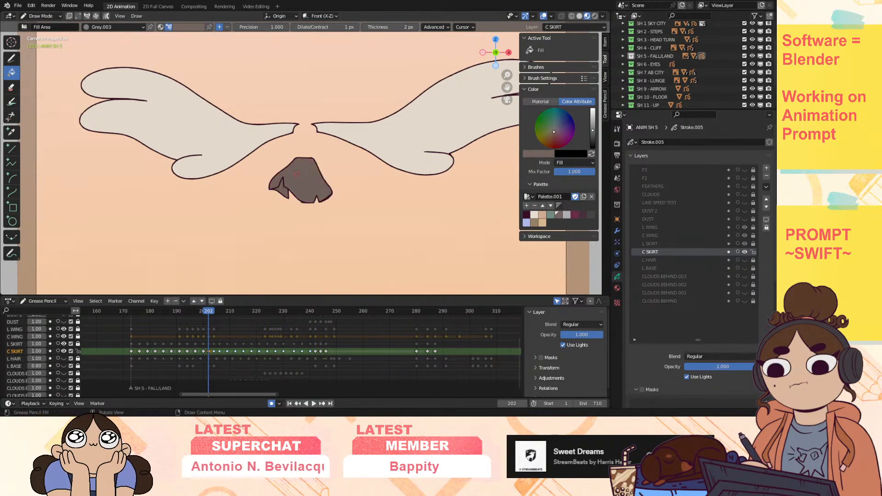
left_click(132, 311)
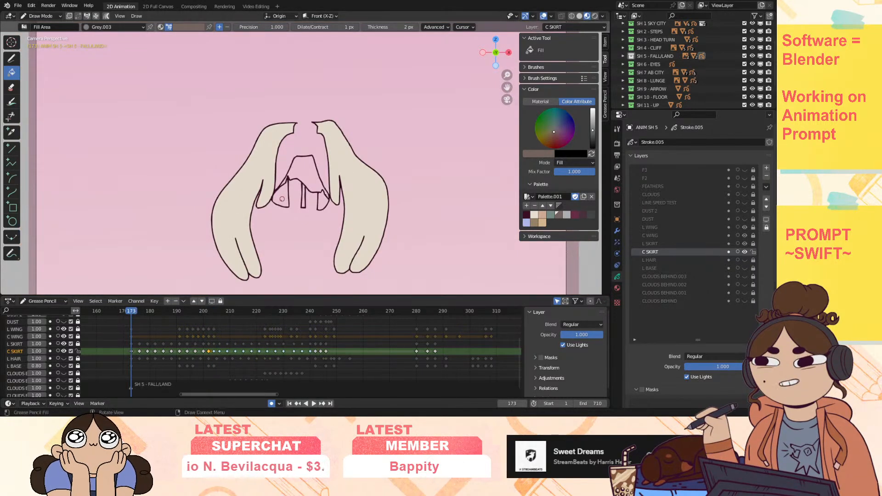
left_click(65, 343)
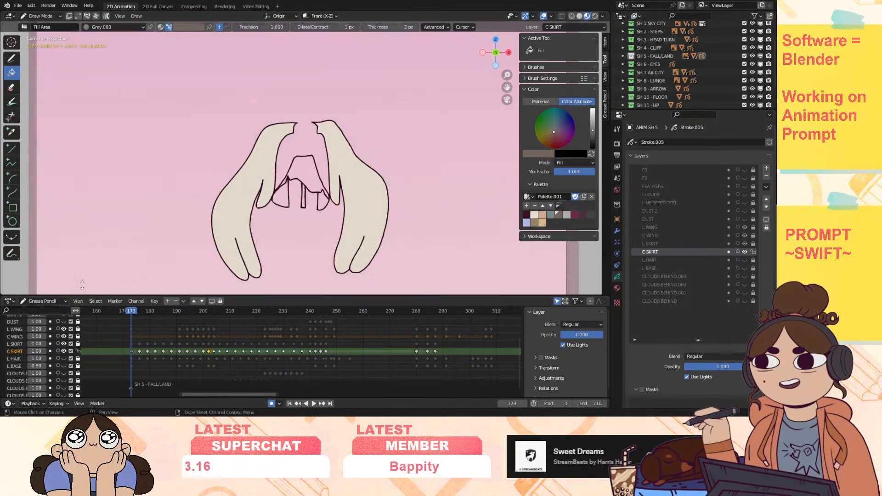
left_click(290, 192)
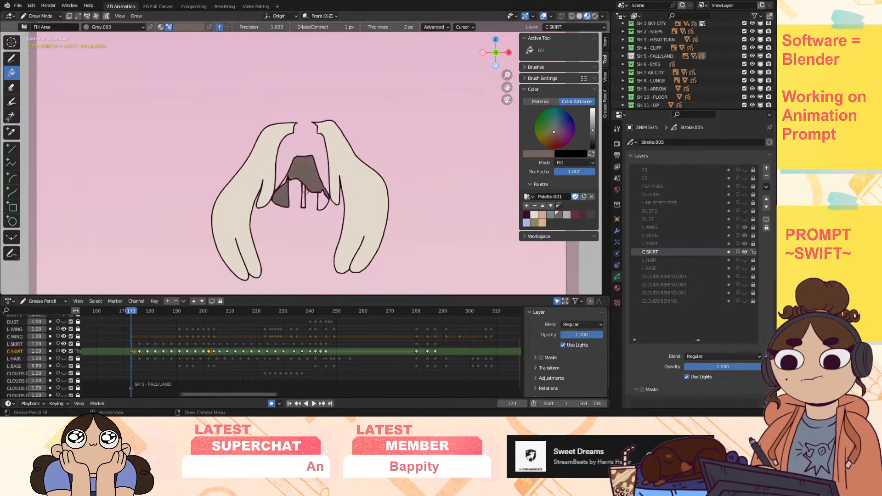
left_click_drag(508, 75, 507, 46)
left_click(302, 231)
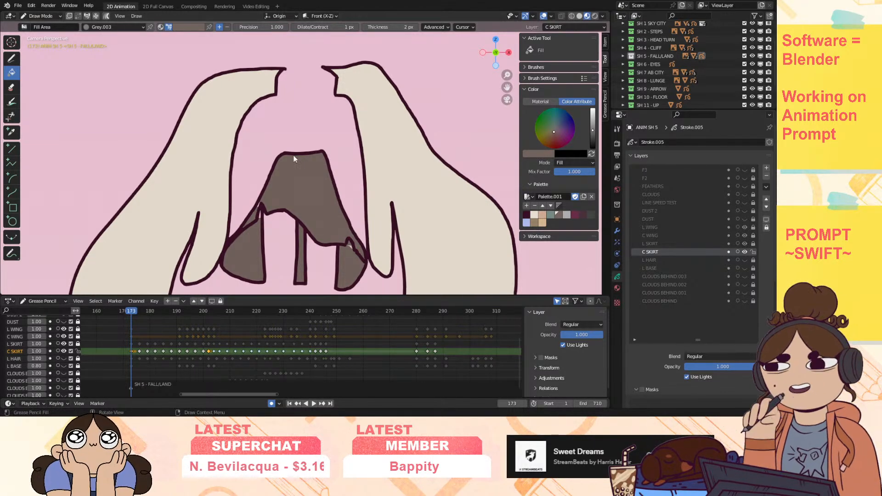
Step: Fill every skirt panel grey-brown on frame 176, showing the L BASE layer as a body reference
left_click(134, 315)
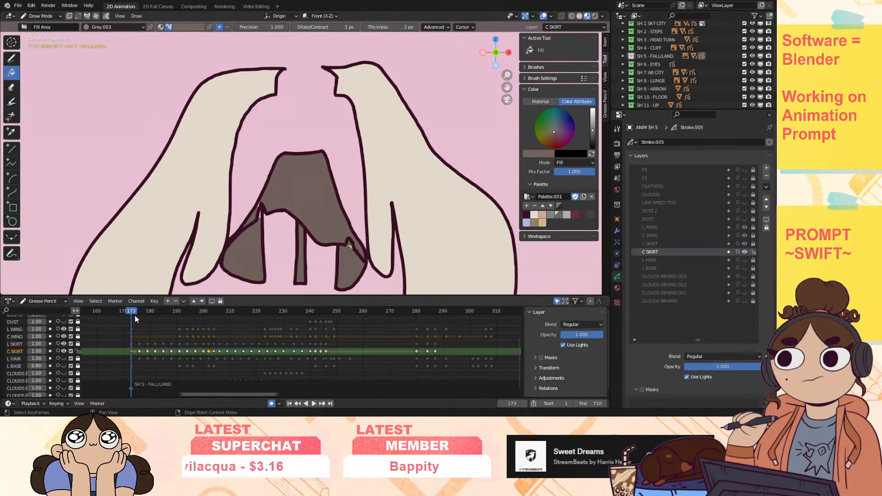
key("Up")
key("Up")
key("Down")
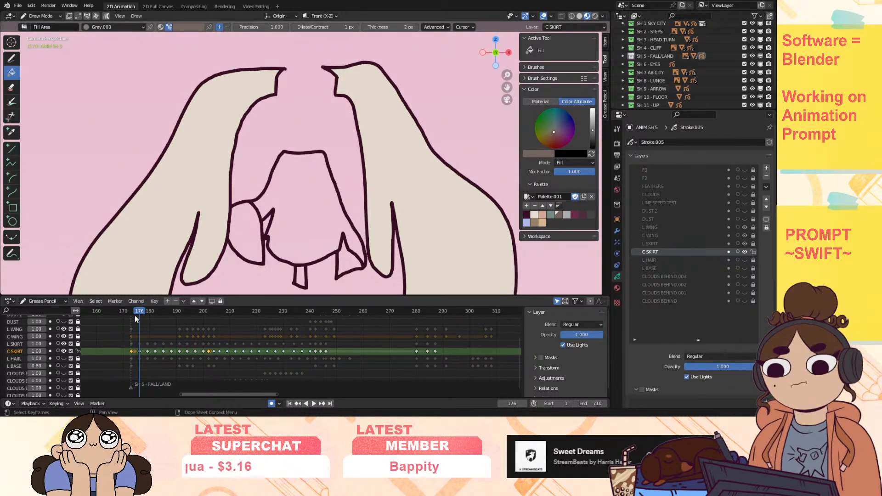
left_click(244, 239)
left_click(300, 193)
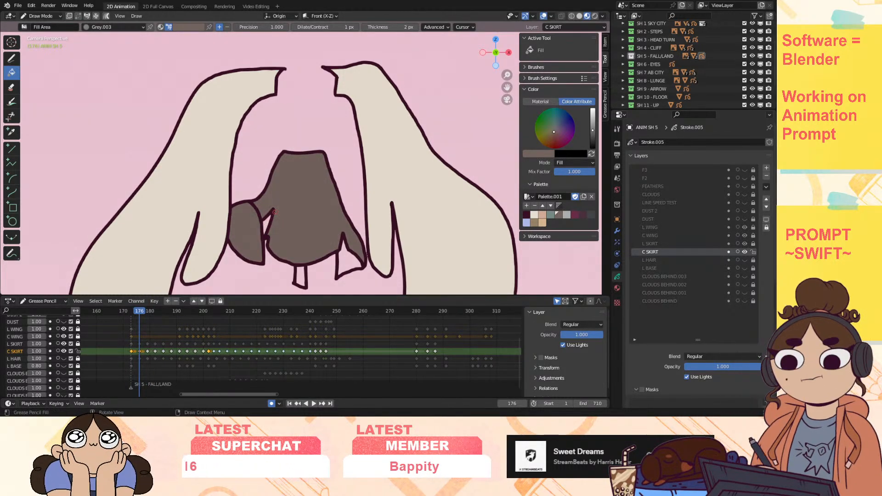
left_click(64, 366)
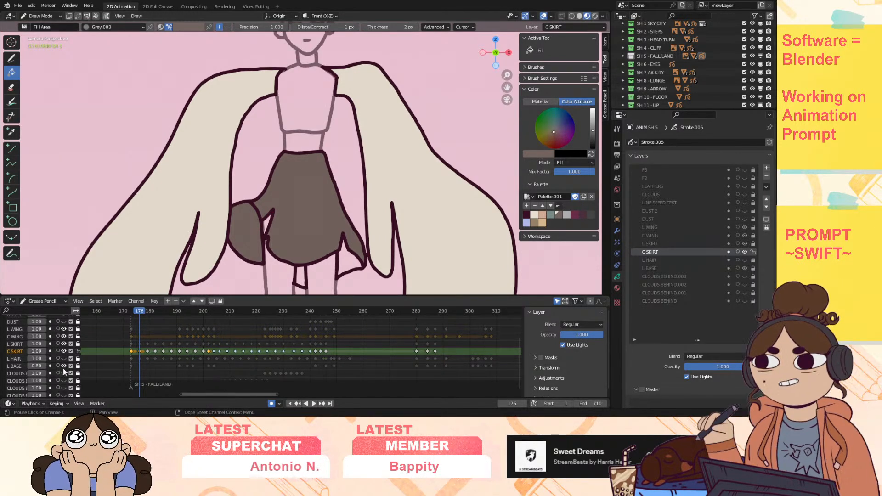
left_click(346, 264)
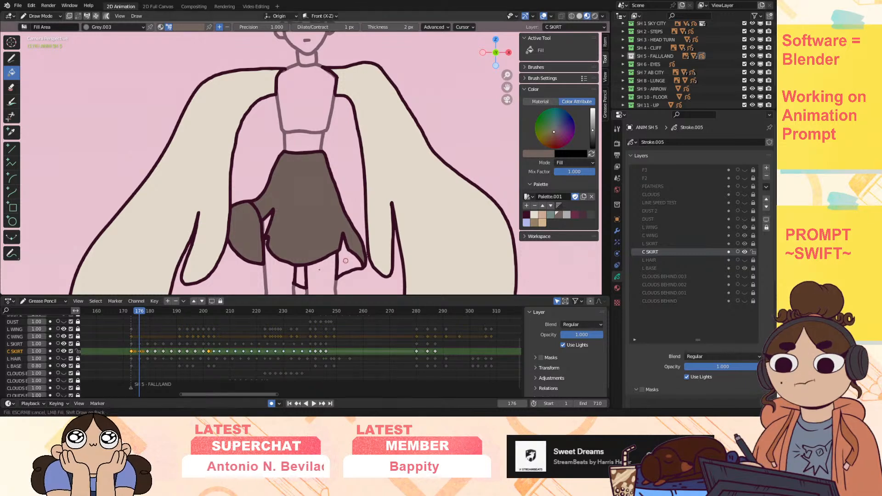
left_click(300, 277)
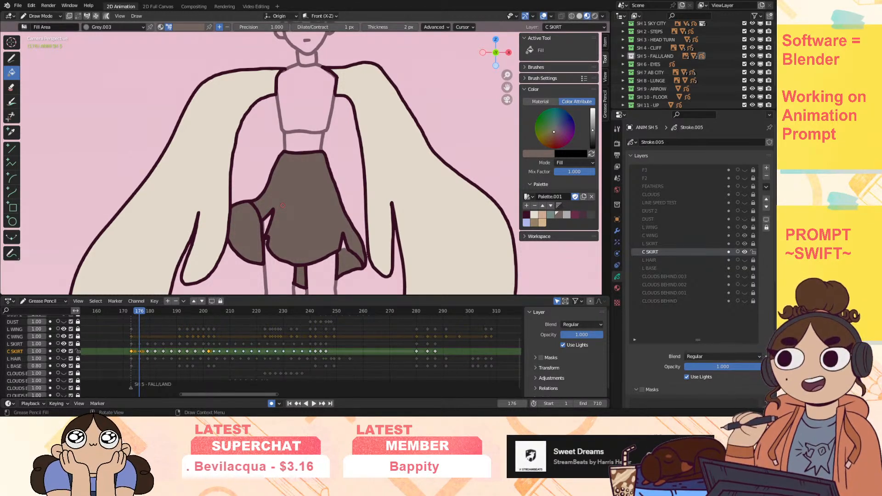
Step: Advance to the skirt keyframe at frame 179 and hide the L BASE layer
key("Up")
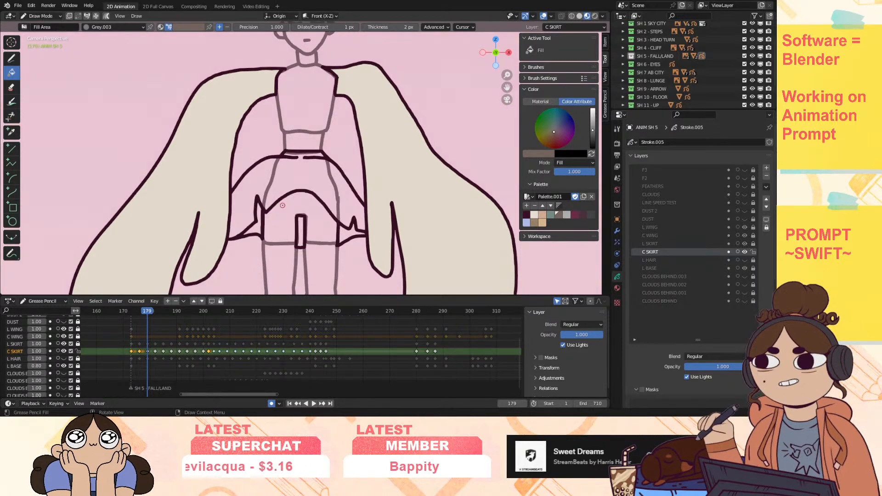
left_click(258, 177)
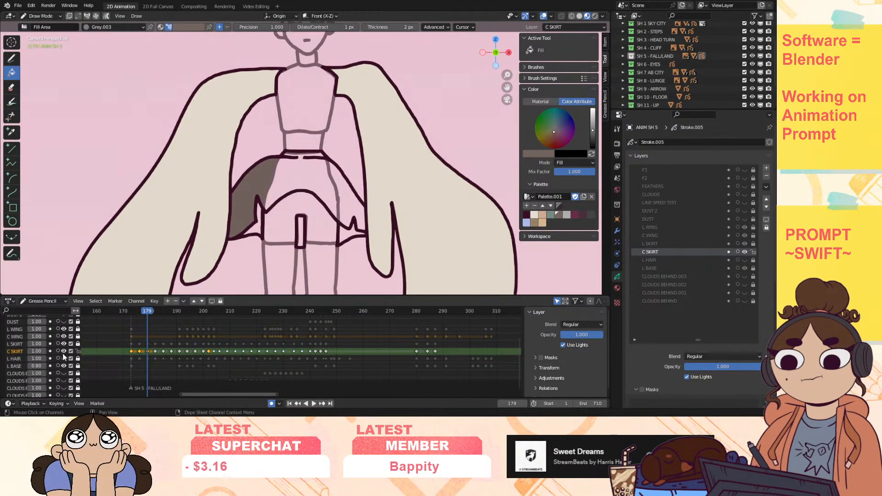
key("ctrl+z")
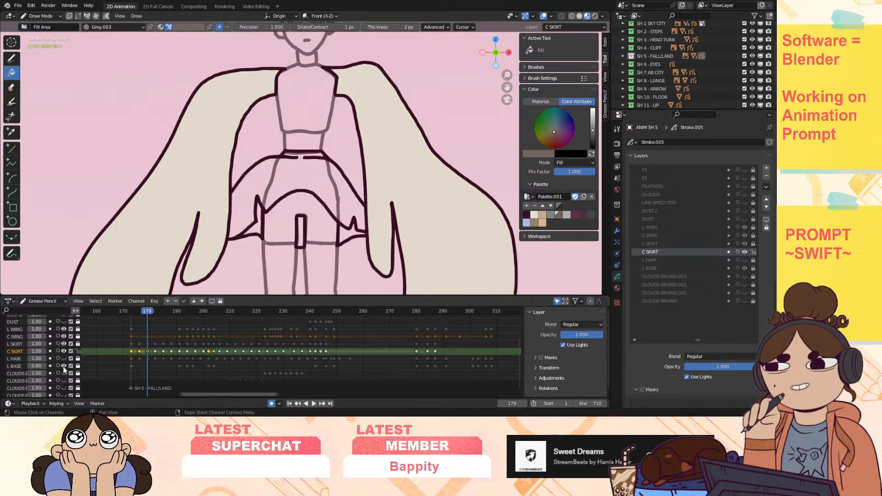
left_click(64, 366)
left_click(261, 226)
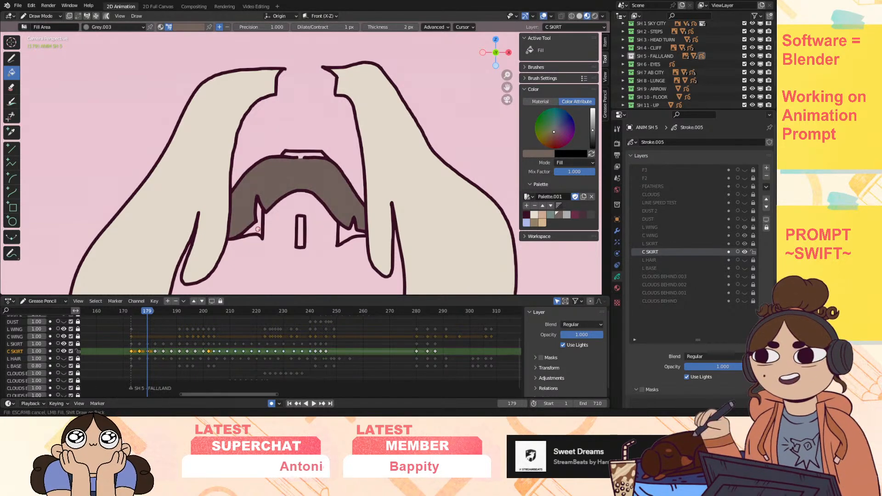
left_click(302, 239)
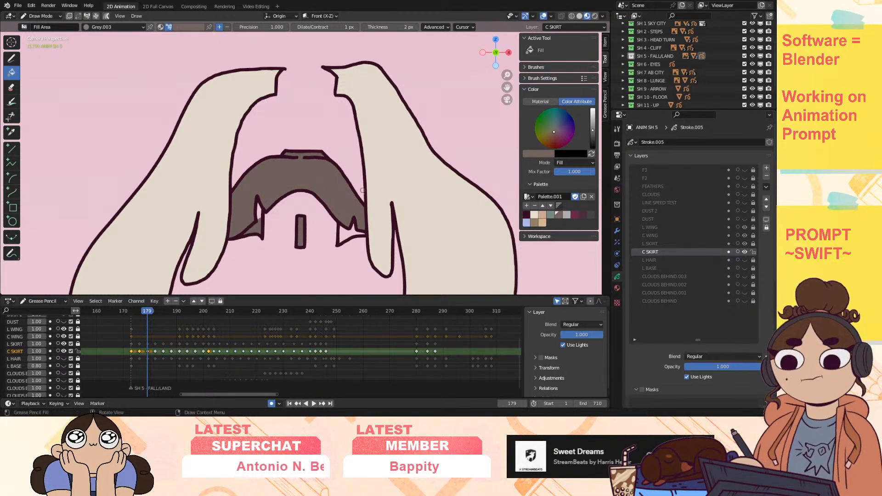
key("Up")
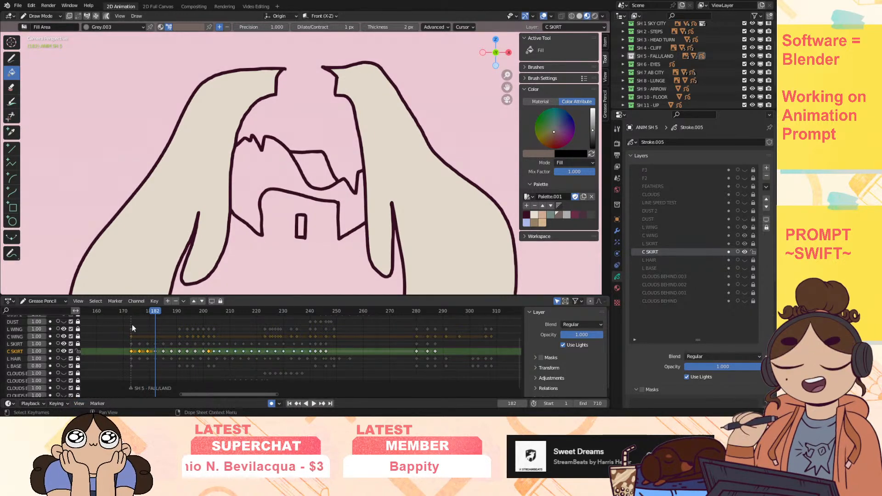
key("Down")
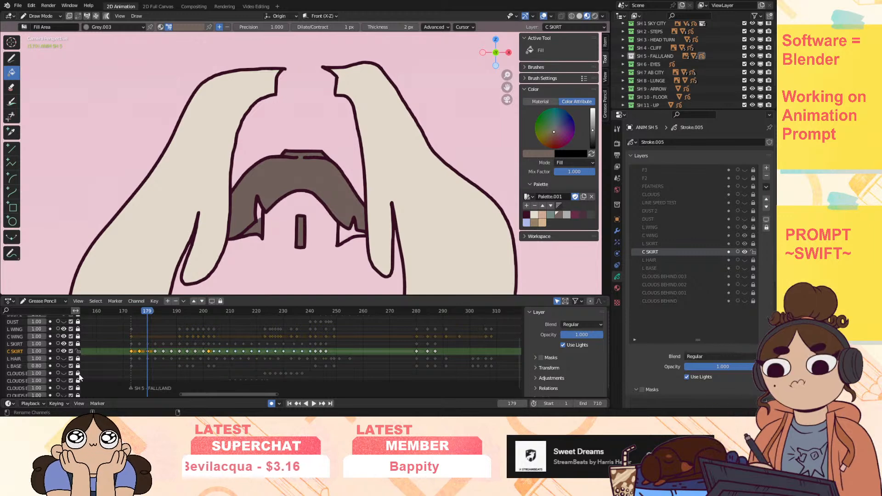
key("ctrl+z")
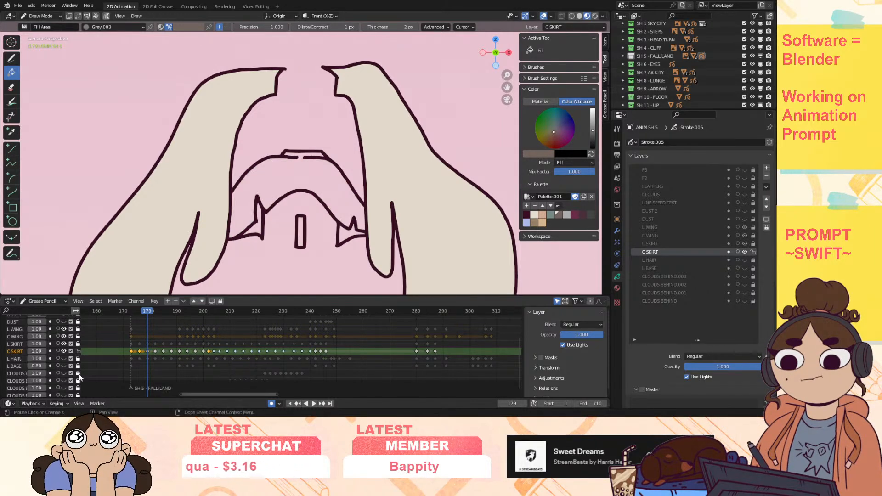
Step: Hide the C WING and L WING layers and fill the whole skirt grey-brown on frame 179
left_click(63, 336)
left_click(64, 329)
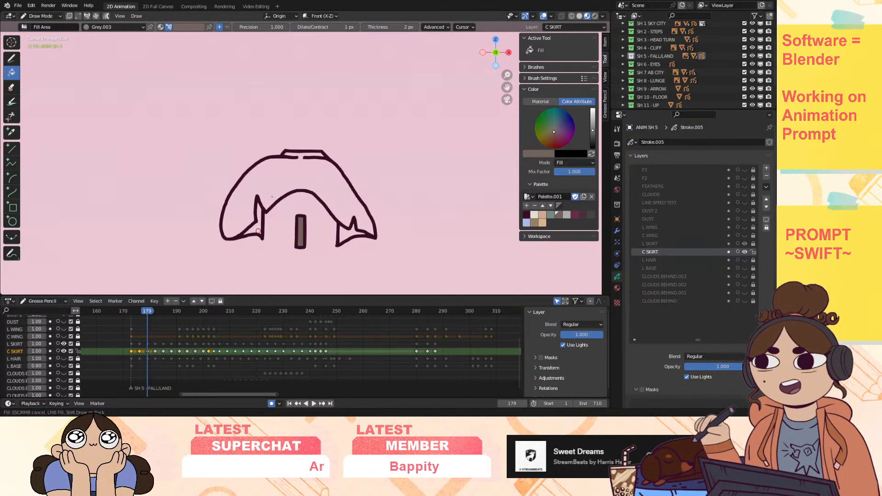
left_click(282, 215)
left_click(345, 235)
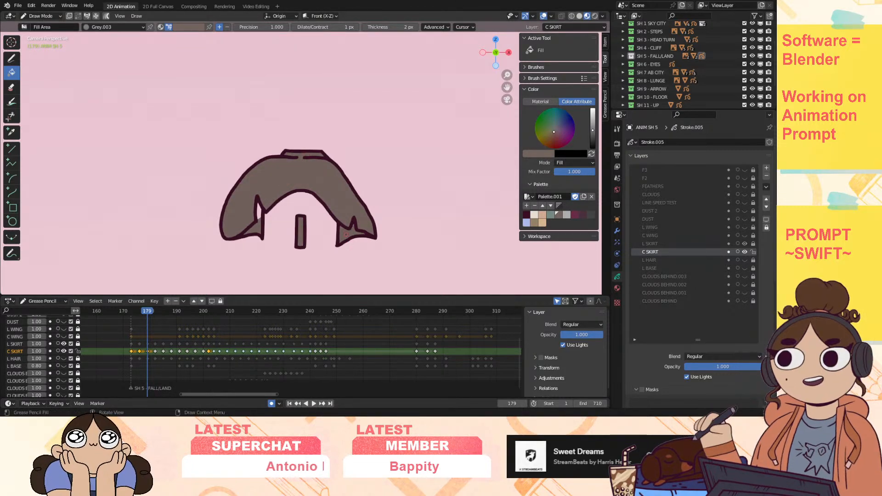
Step: Check the neighbouring keyframe and fill all enclosed skirt areas grey-brown on frame 182
key("Down")
key("Up")
key("Up")
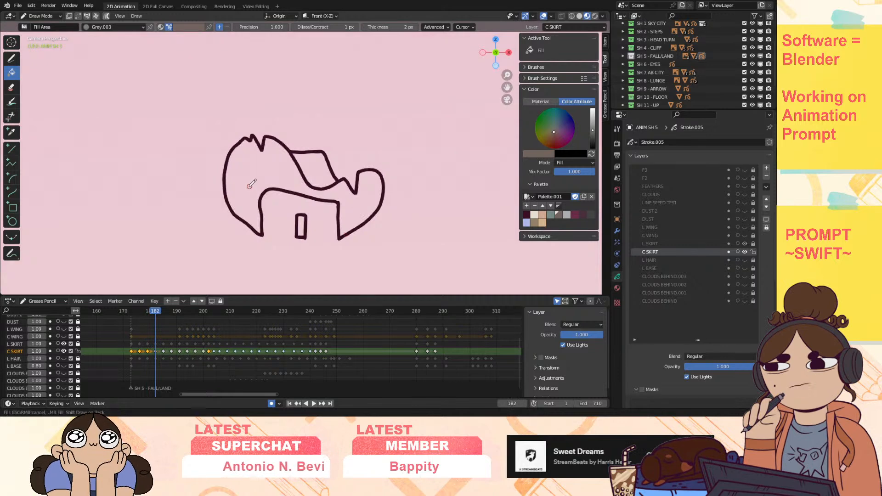
left_click(250, 187)
left_click(317, 160)
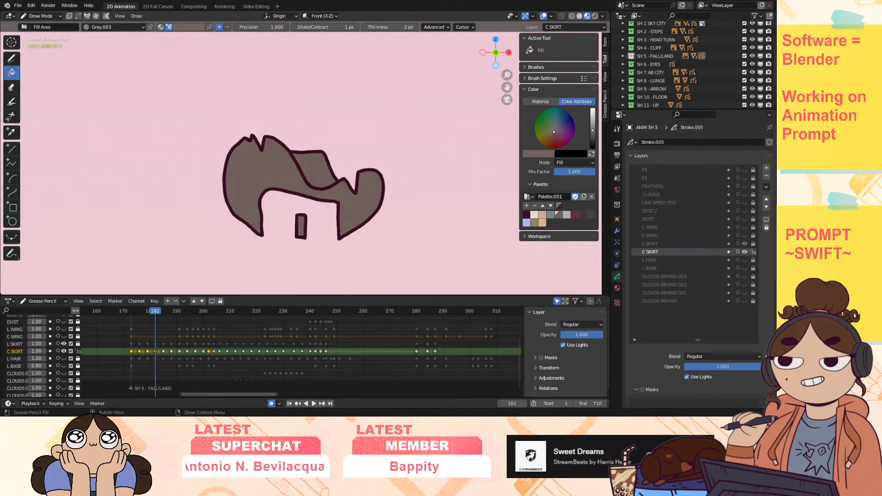
Step: Fill the skirt and its small separate pieces grey-brown on frames 185 and 188
key("Up")
left_click(315, 145)
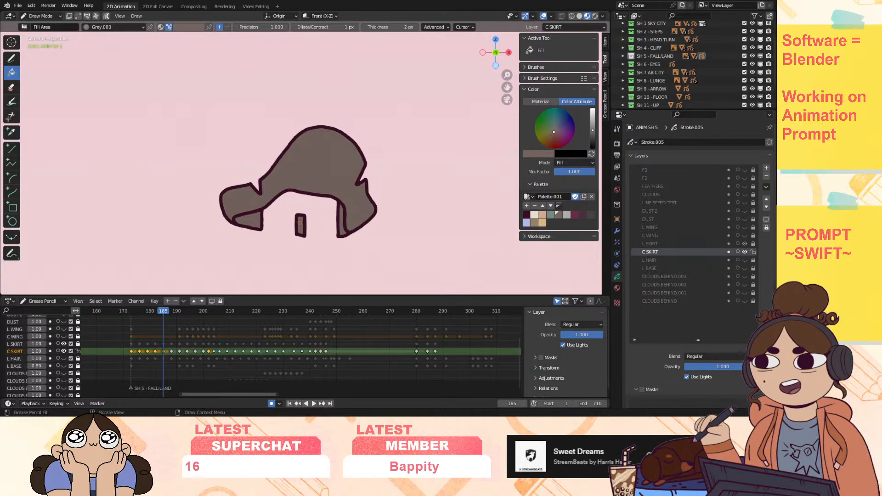
key("Up")
left_click(323, 166)
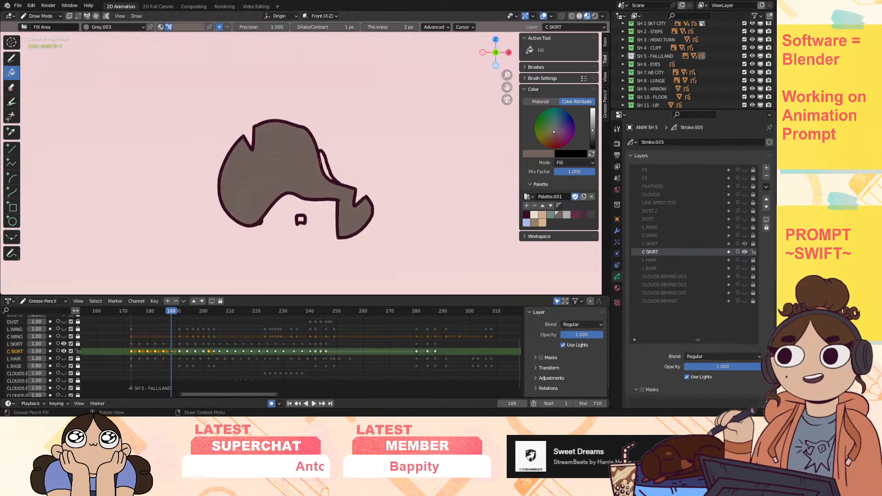
left_click(326, 167)
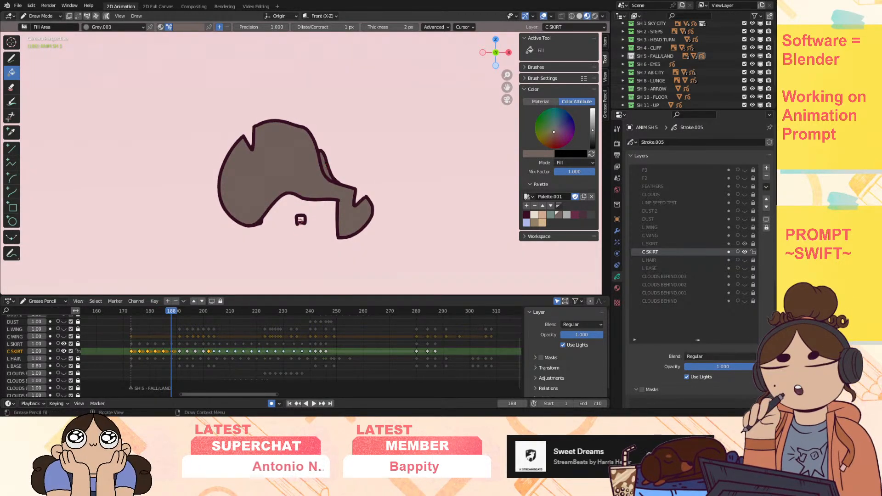
Step: Fill the skirt grey-brown on each keyframe from frame 191 to frame 200
key("Up")
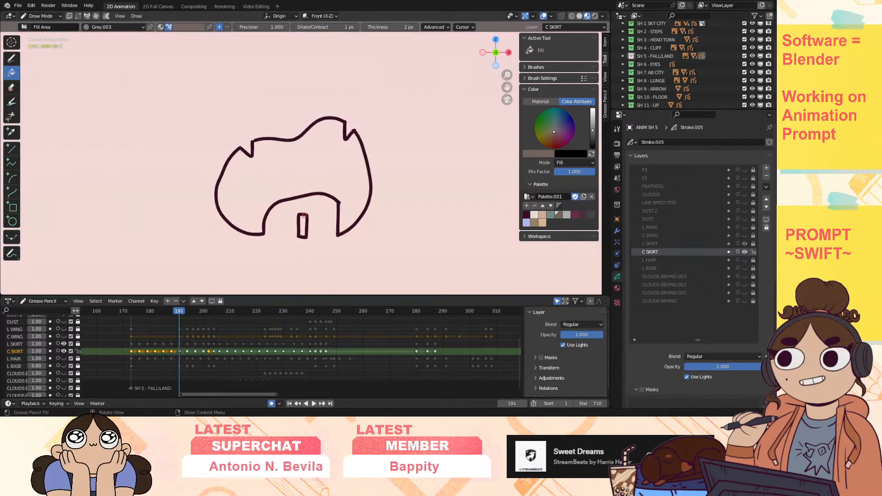
left_click(335, 170)
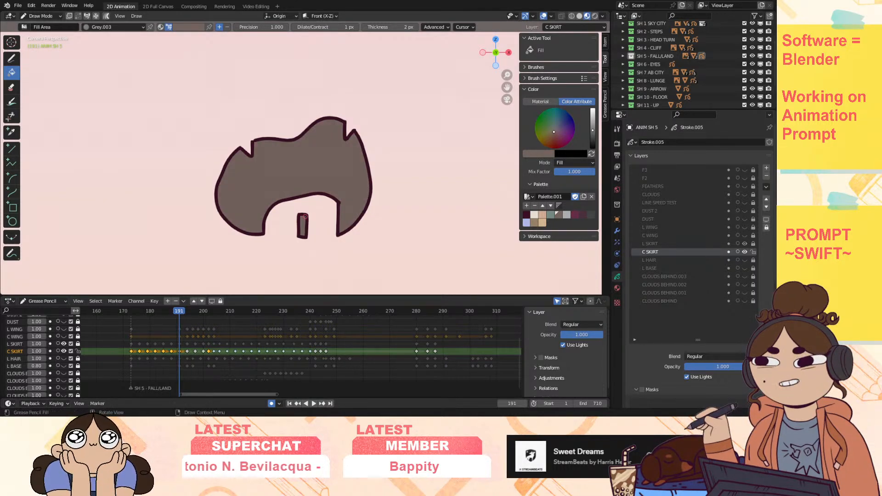
key("Up")
left_click(329, 165)
key("Up")
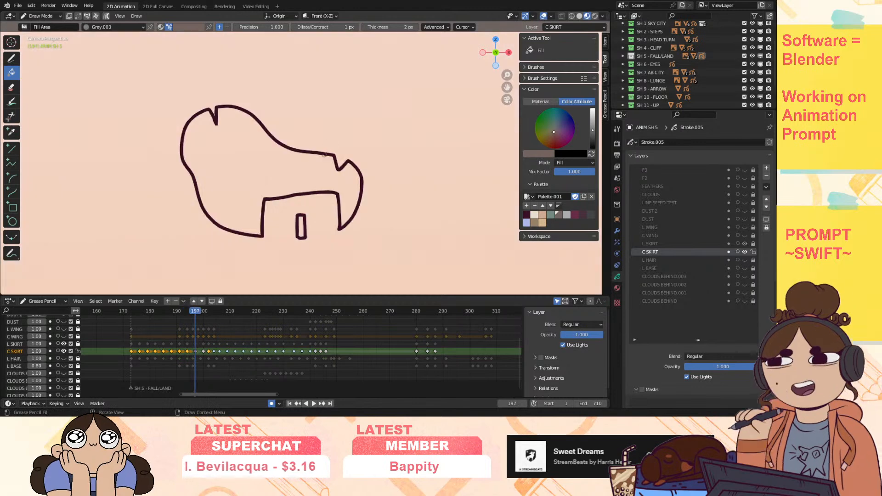
left_click(311, 166)
key("Up")
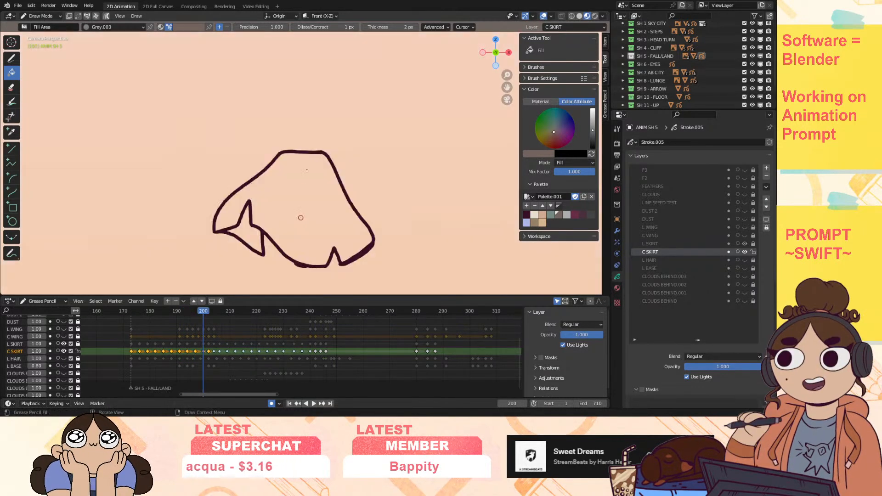
left_click(301, 182)
Step: Fill the skirt and its separate lower pieces grey-brown on frames 202 and 204
key("Up")
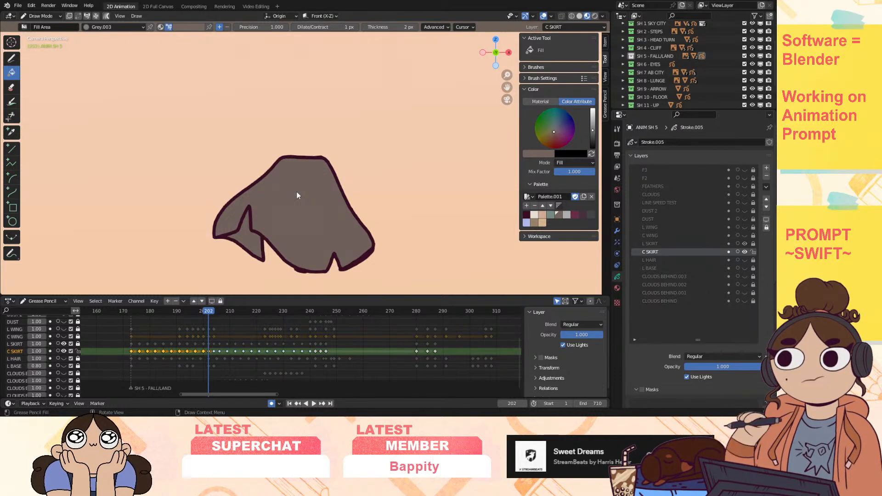
left_click(213, 311)
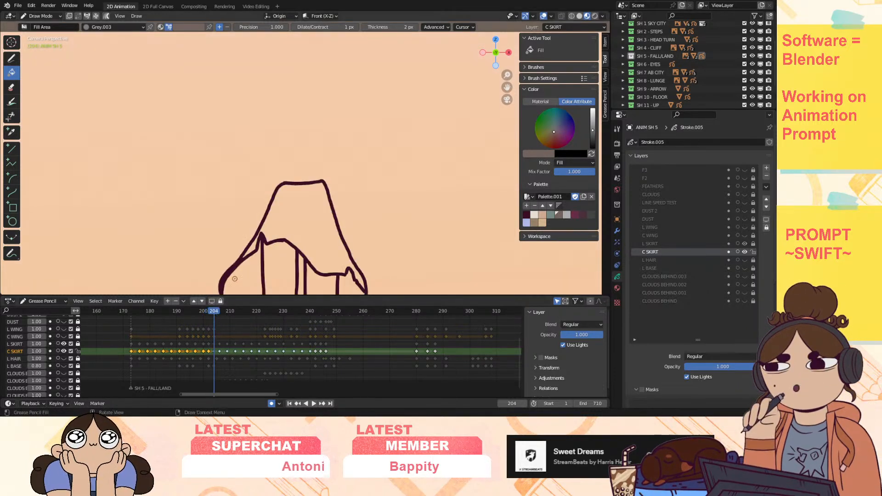
left_click_drag(506, 82, 393, 52)
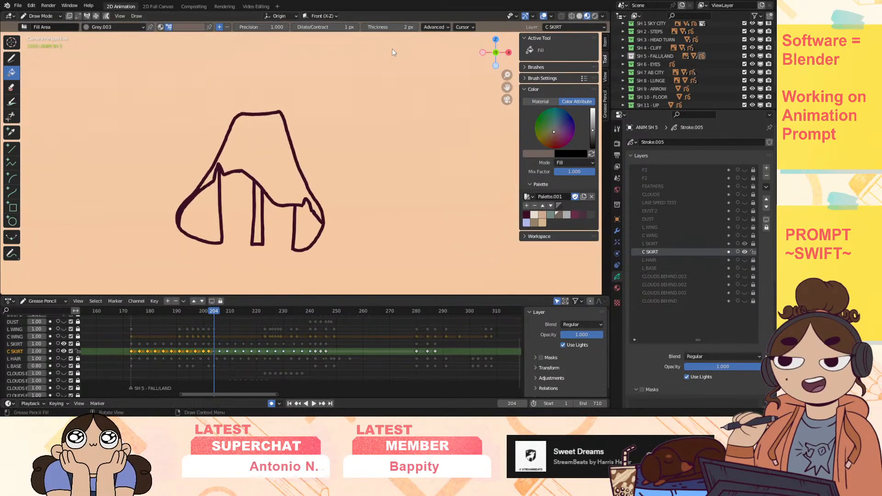
left_click(205, 218)
left_click(244, 144)
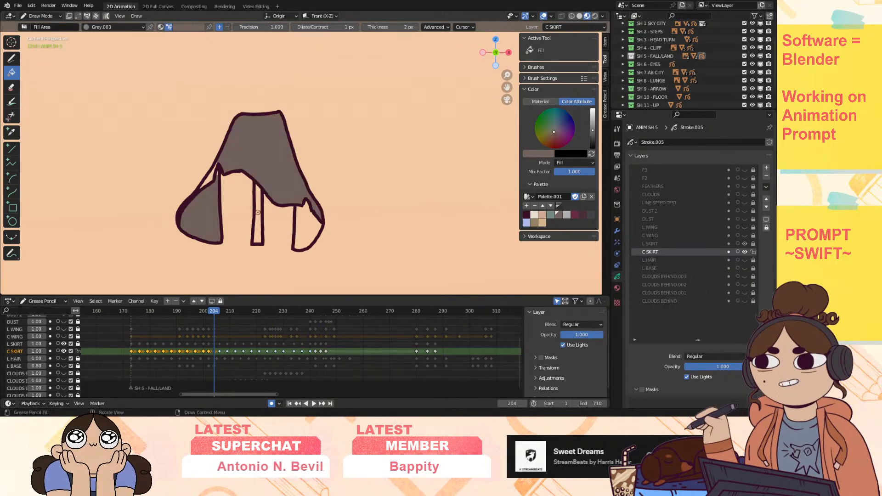
left_click(308, 227)
Step: Fill all enclosed skirt areas grey-brown on frames 206 and 209
key("Up")
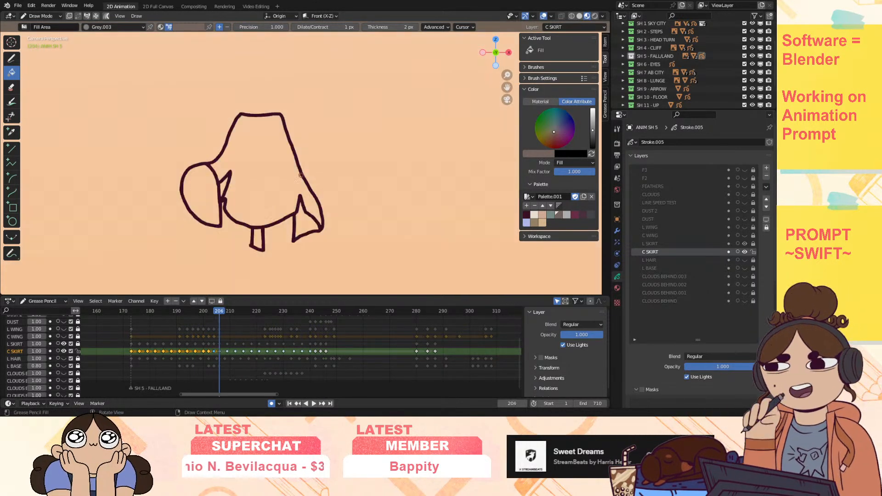
left_click(263, 181)
left_click(202, 198)
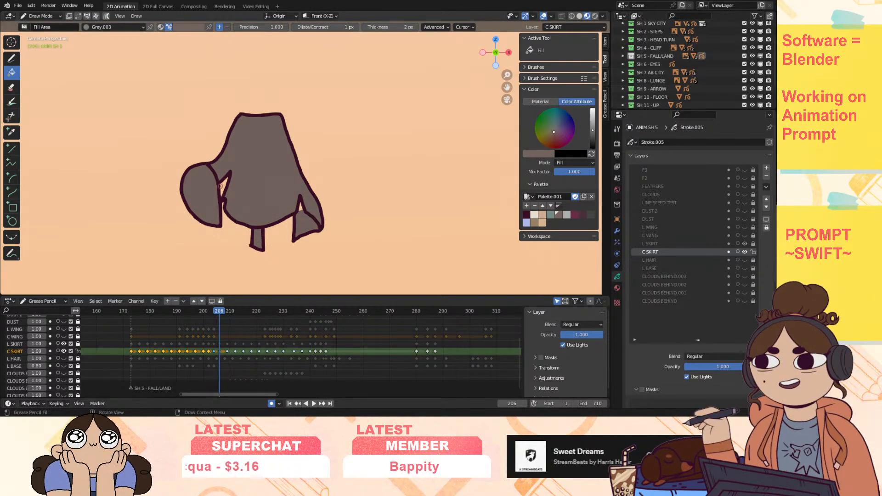
key("Up")
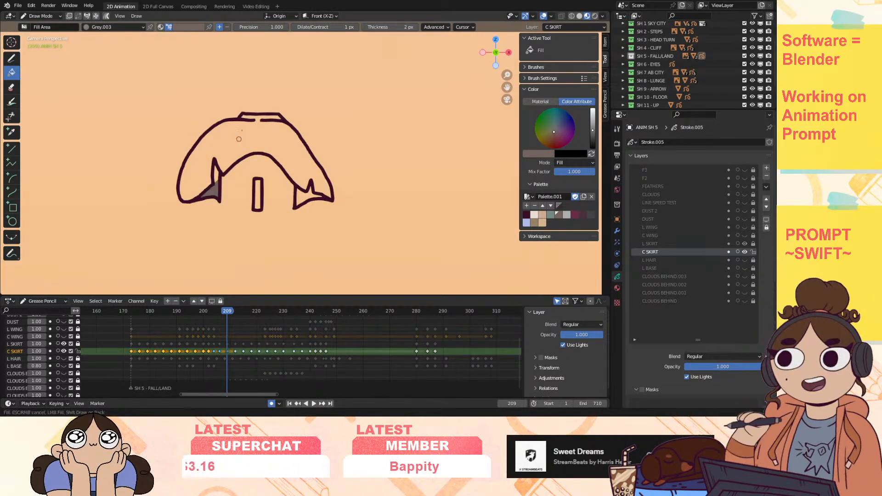
left_click(239, 138)
left_click(301, 197)
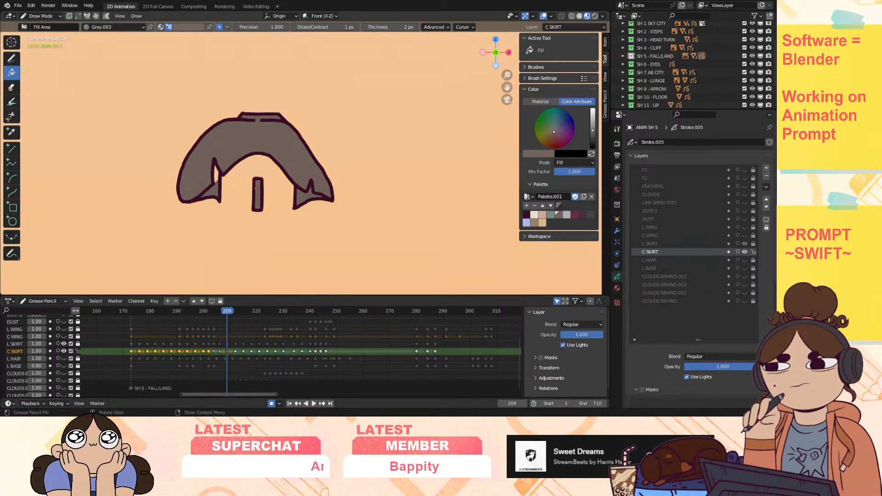
Step: Fill the skirt and its small inner areas grey-brown on frames 212 and 215
key("Up")
left_click(305, 175)
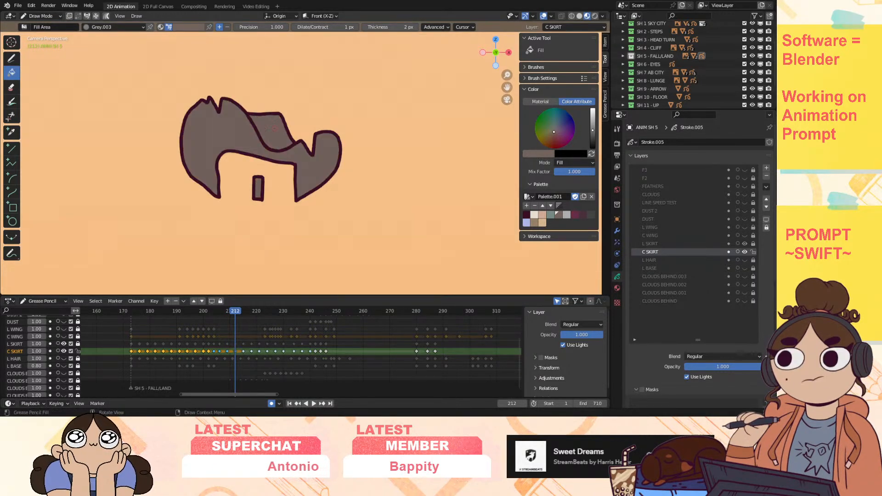
key("Up")
left_click(283, 129)
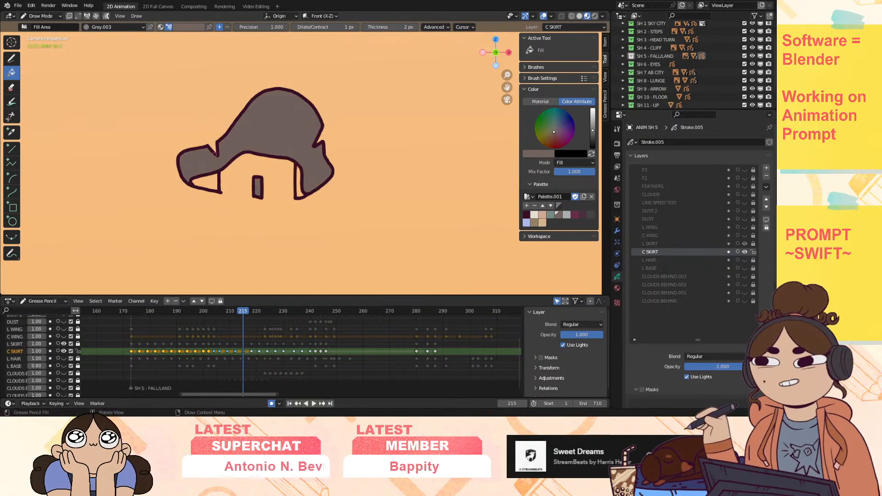
left_click(298, 175)
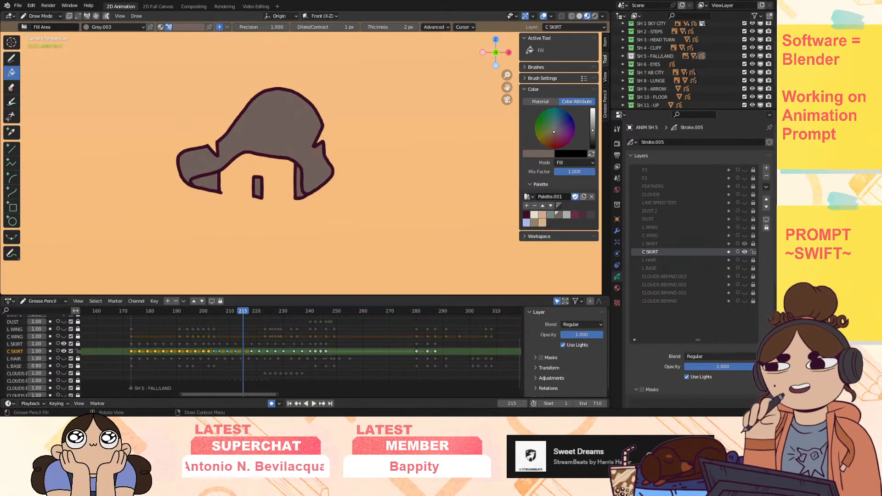
Step: Fill the skirt and its small detached piece grey-brown on frames 218, 221 and 224
key("Up")
left_click(301, 176)
left_click(280, 129)
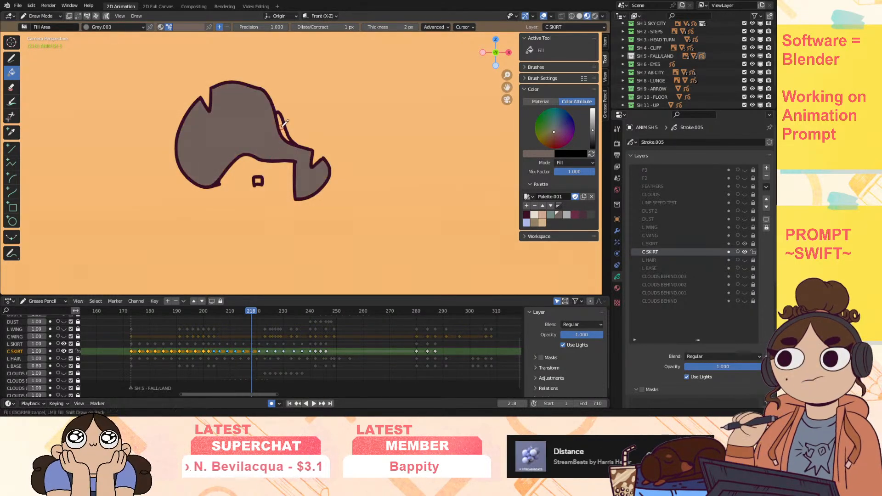
key("Up")
left_click(296, 134)
key("Up")
left_click(290, 123)
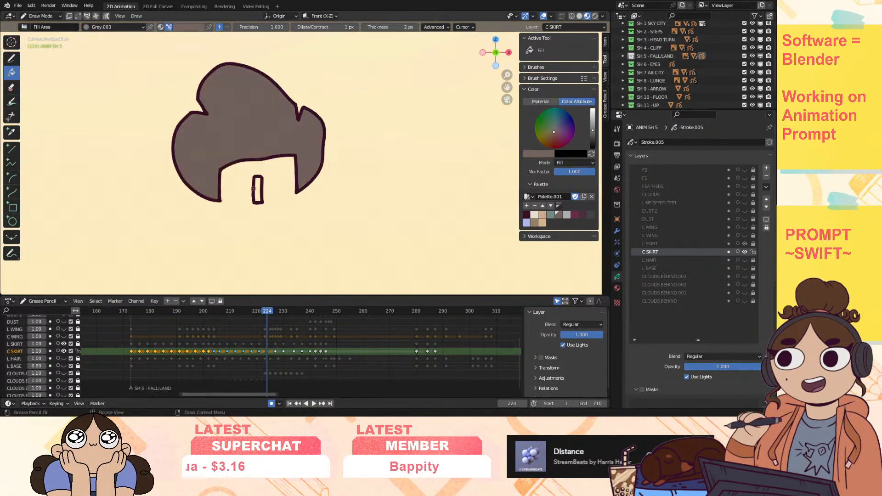
left_click(258, 183)
Step: Fill the skirt and its separate lower pieces grey-brown on frames 227 and 230
key("Up")
left_click(272, 135)
left_click(259, 188)
key("Up")
left_click(281, 152)
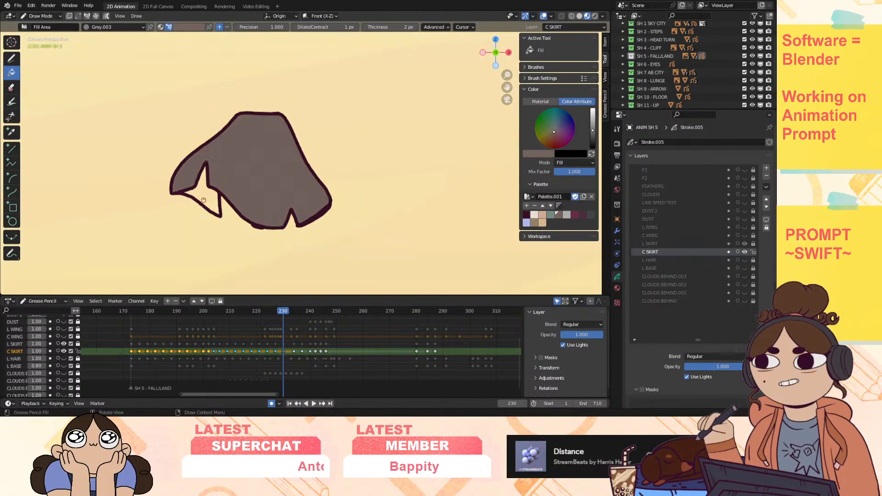
left_click(209, 192)
Step: Fill the main skirt shape, both side pieces and the central strip grey-brown on frame 234
key("Up")
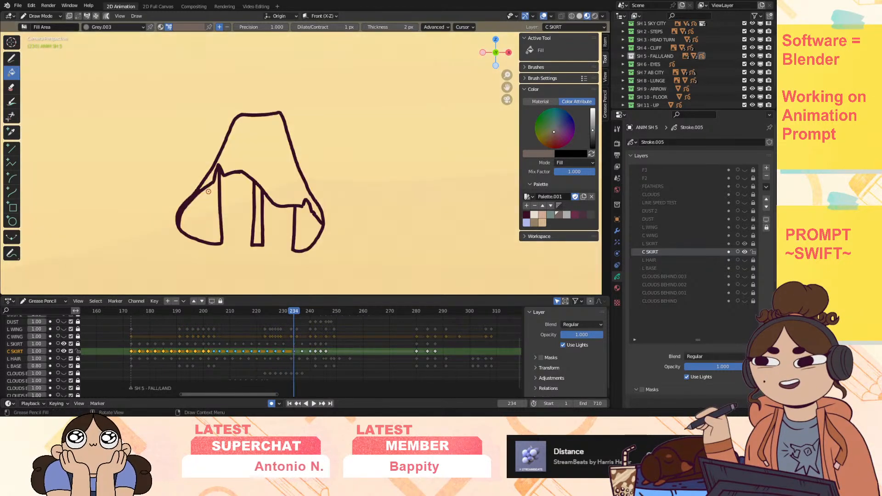
left_click(259, 198)
left_click(203, 212)
left_click(267, 151)
left_click(309, 222)
Step: Fill the skirt, its side flaps and the small central piece grey-brown on frames 237 and 240
key("Up")
left_click(284, 190)
left_click(308, 222)
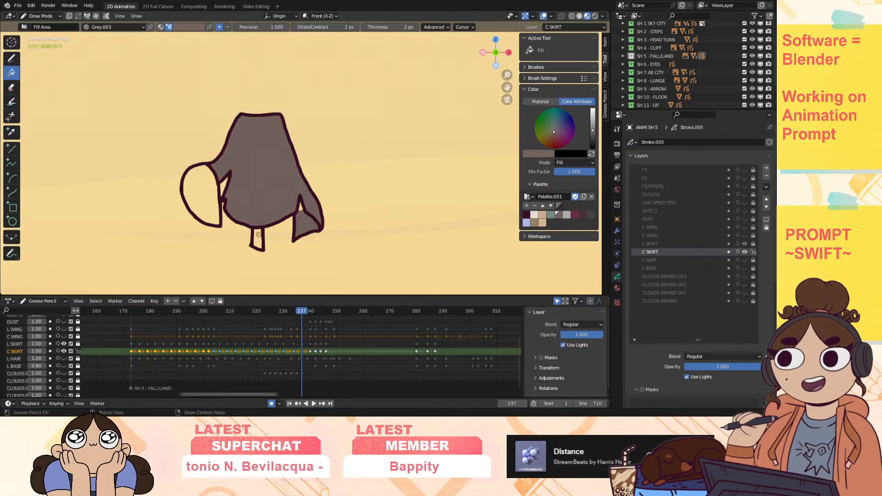
left_click(258, 239)
left_click(206, 192)
key("Up")
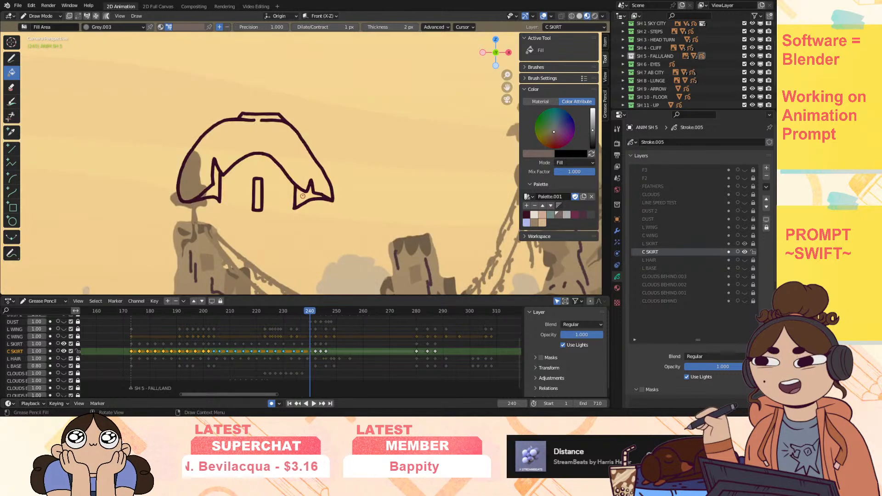
left_click(297, 159)
left_click(212, 190)
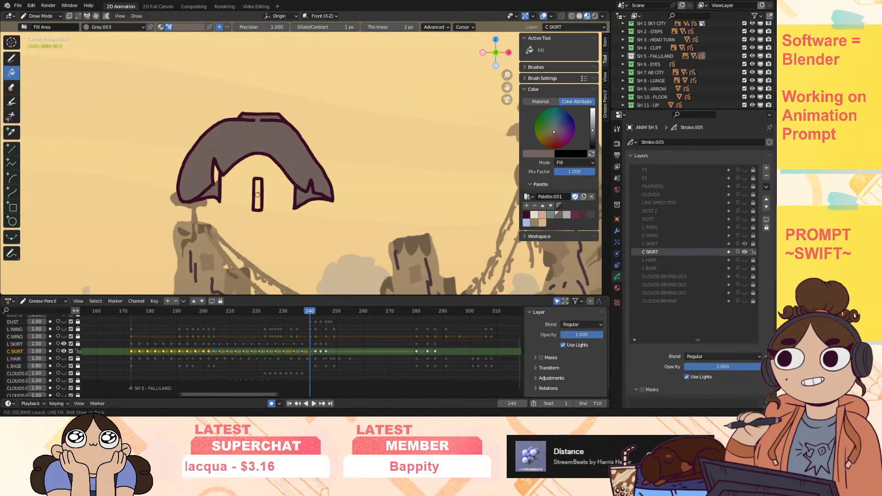
left_click(257, 195)
Step: Fill the skirt, its side flaps and the small central piece grey-brown on frames 242 and 244
key("Up")
left_click(278, 130)
left_click(203, 158)
left_click(256, 185)
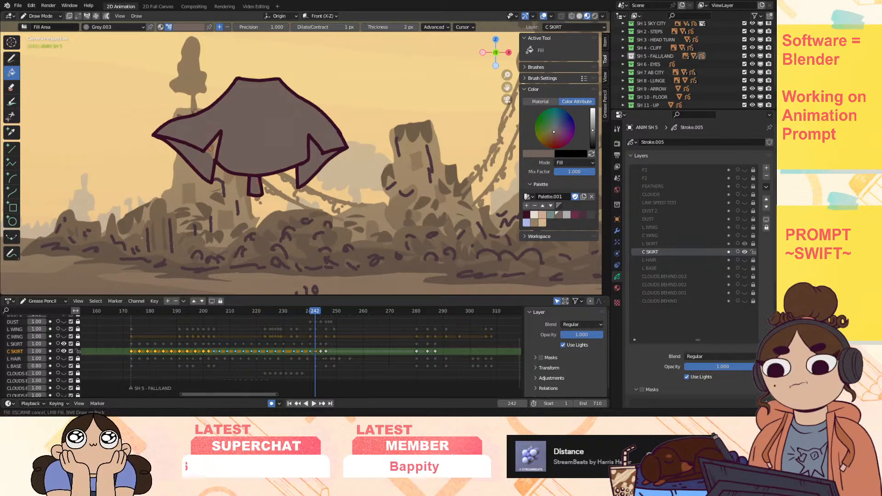
key("Up")
left_click(313, 179)
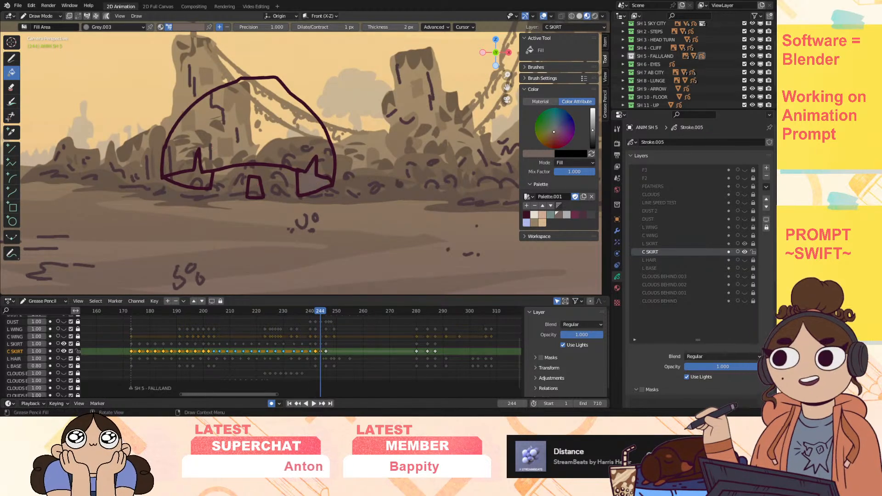
left_click(225, 144)
Step: Skip the empty keyframe at frame 246 and fill the skirt grey-brown on frames 280, 284 and 287
key("Up")
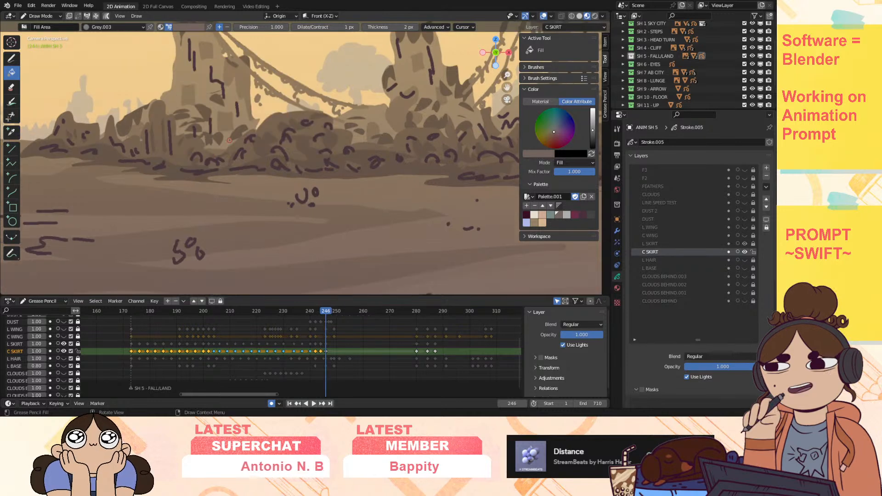
mouse_move(508, 75)
left_mouse_down()
mouse_move(508, 92)
mouse_move(508, 80)
left_mouse_up()
key("Up")
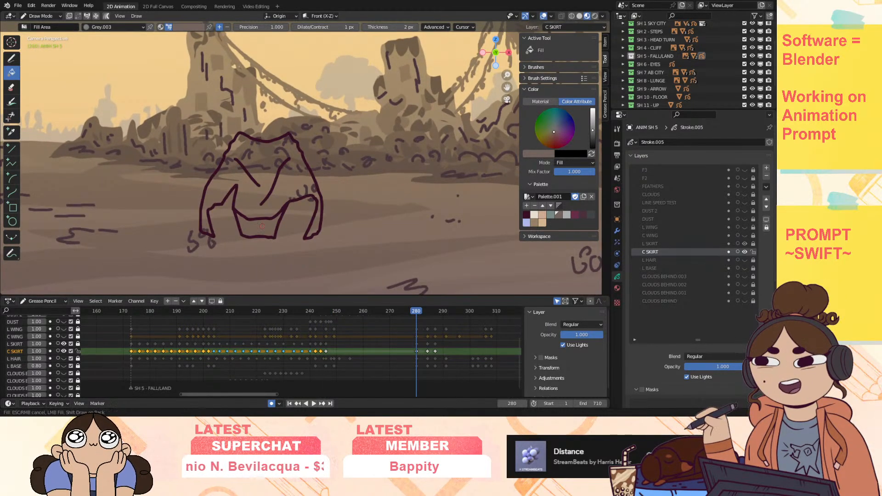
left_click(266, 224)
key("Up")
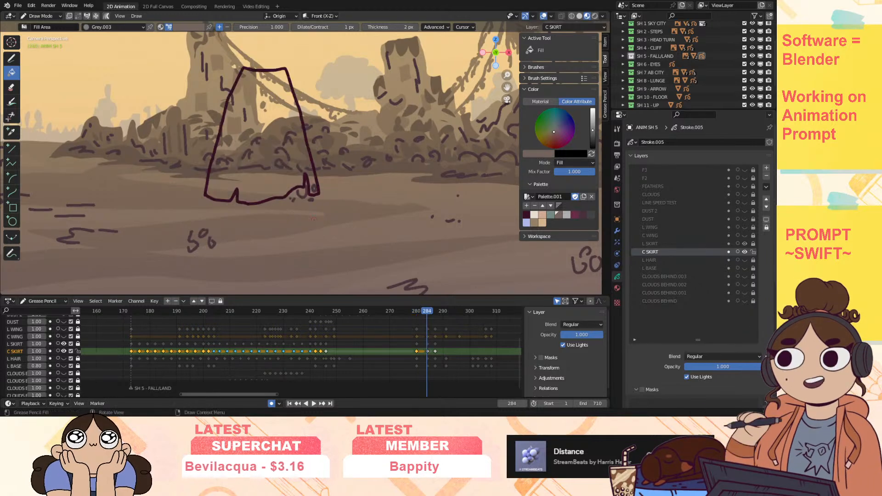
left_click(276, 143)
key("Up")
left_click(277, 142)
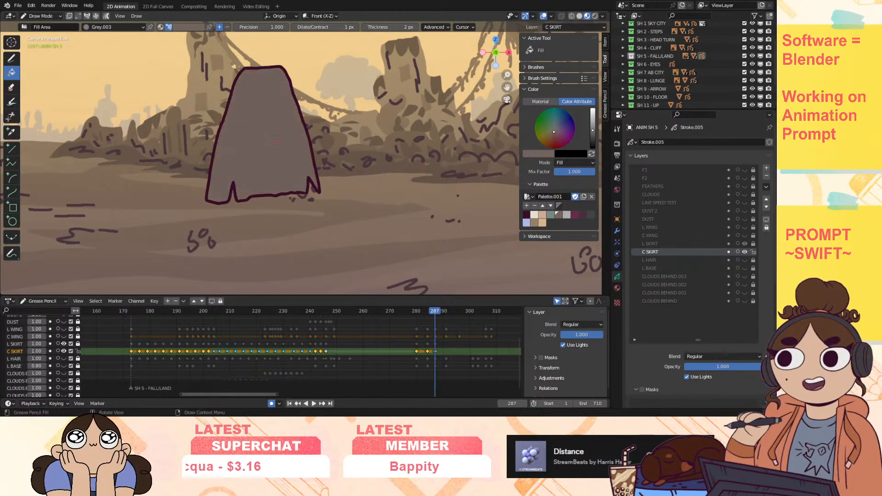
Step: Return to frame 173 and use the Draw tool to paint over unfilled gaps in the skirt on frames 173 and 176
key("Up")
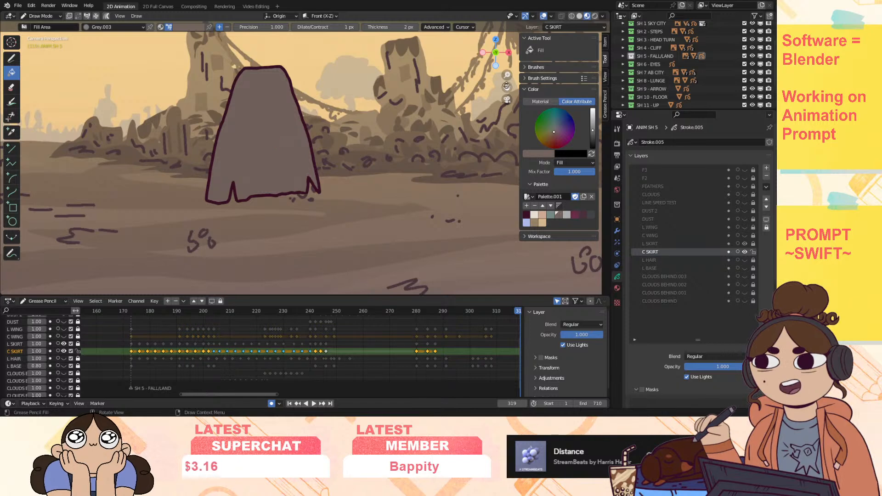
mouse_move(269, 395)
left_mouse_down()
mouse_move(324, 398)
mouse_move(266, 399)
left_mouse_up()
left_click(142, 311)
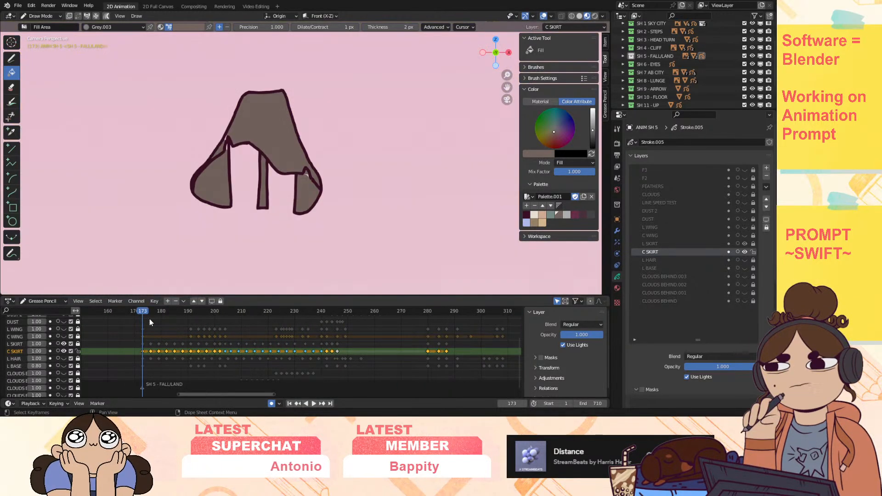
left_click(11, 58)
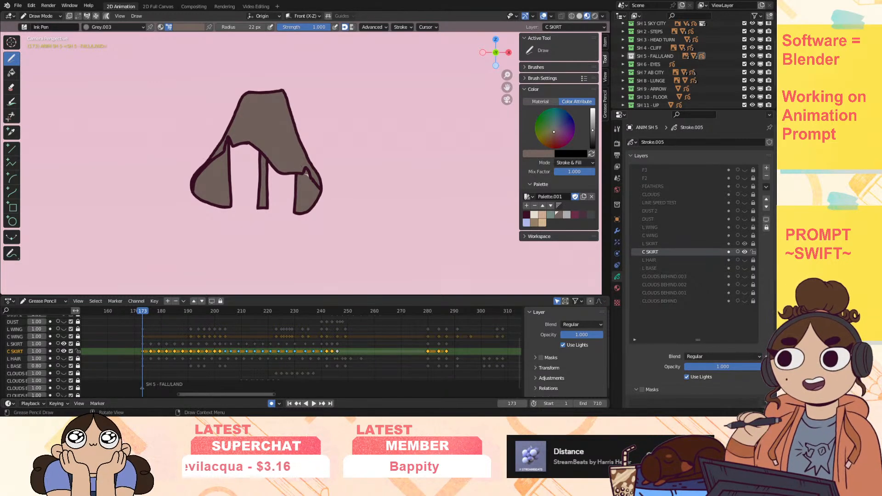
key("Up")
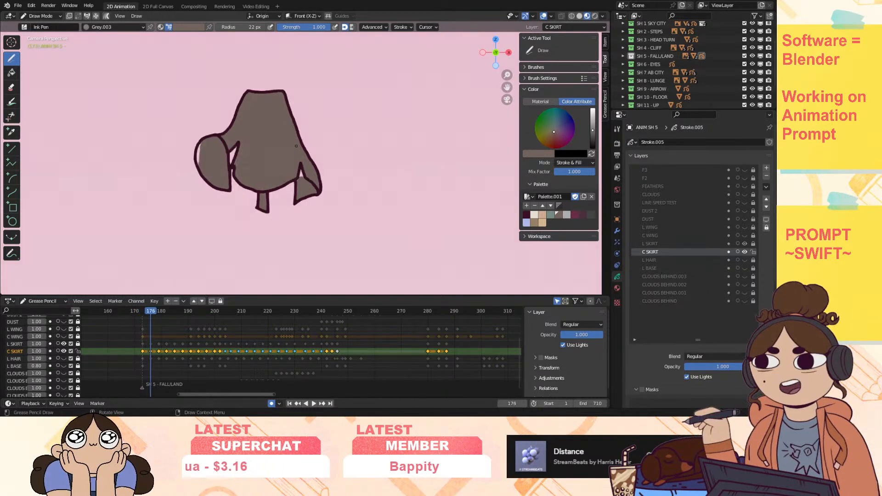
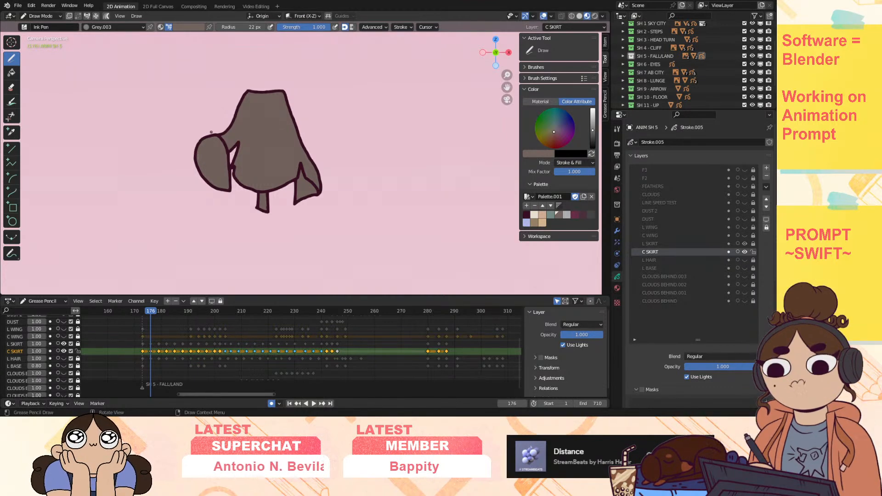
Step: Go through the C SKIRT keyframes from 179 to 191 and paint over any leftover gaps in the grey-brown fill
key("Up")
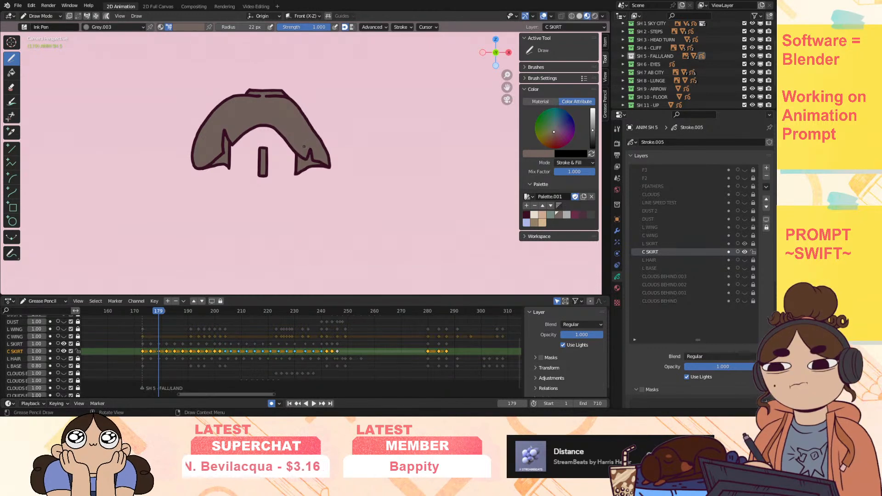
key("Up")
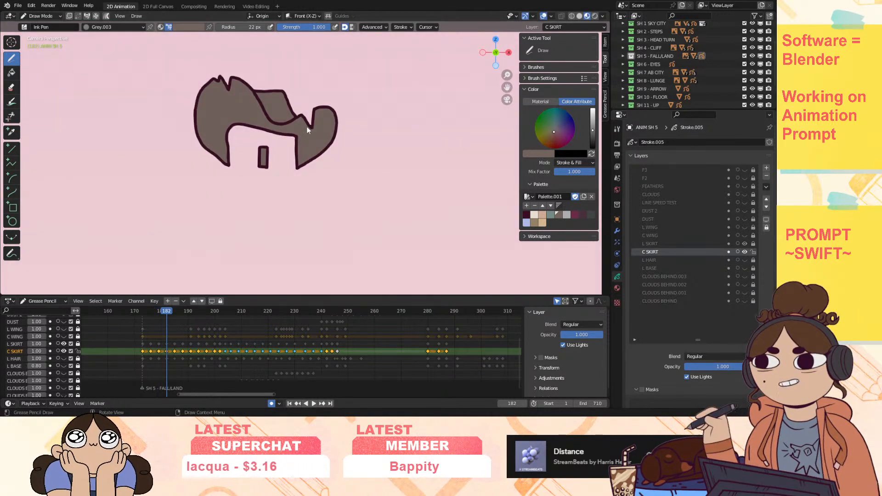
left_click_drag(507, 76, 503, 110)
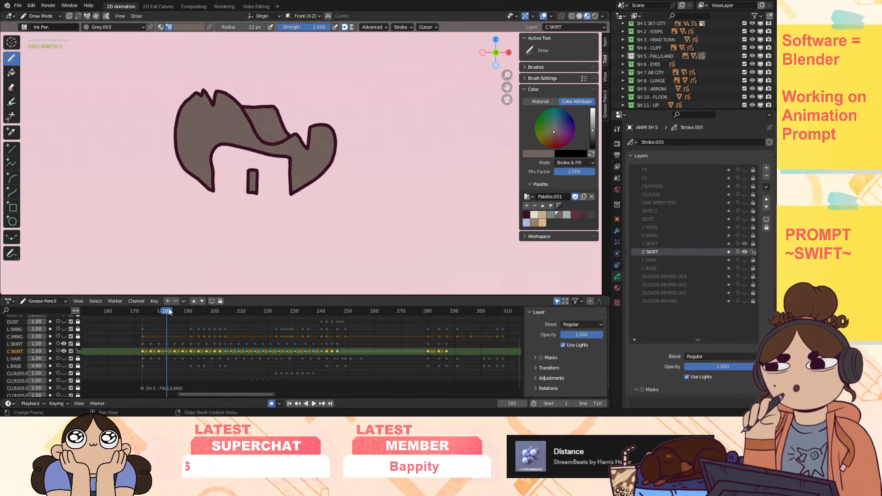
key("Up")
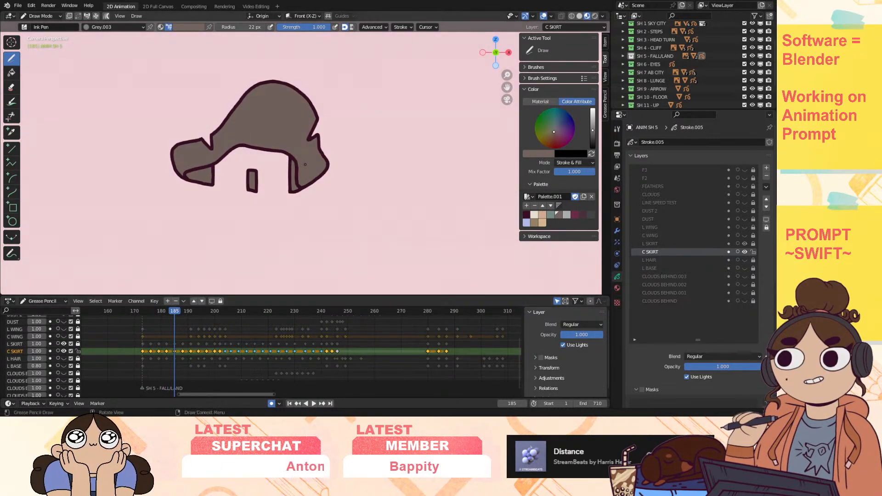
key("Up")
key("Up")
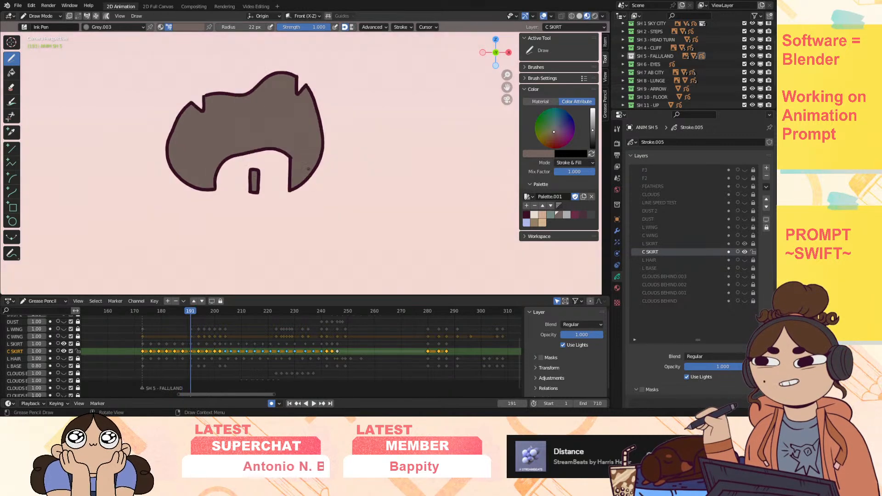
key("Up")
key("Down")
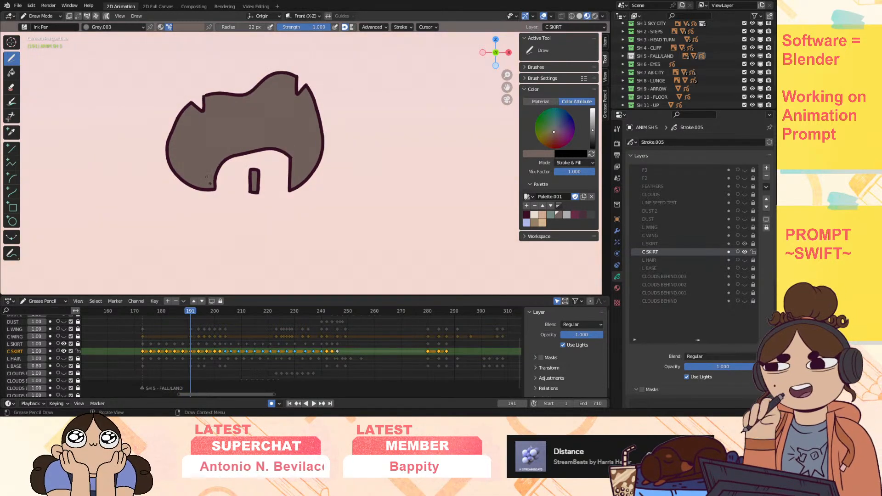
Step: Check the skirt keyframes up to frame 206 and patch the gap beside the side flap on frame 204
key("Up")
key("Up")
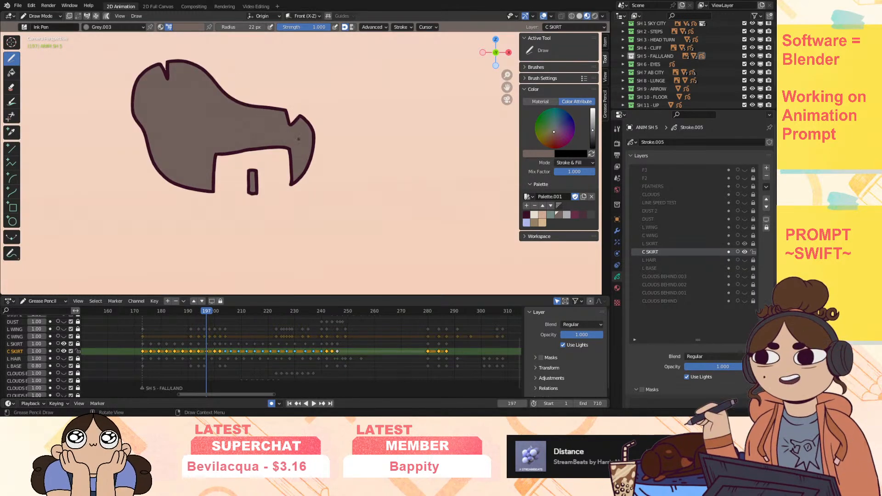
key("Up")
key("Up")
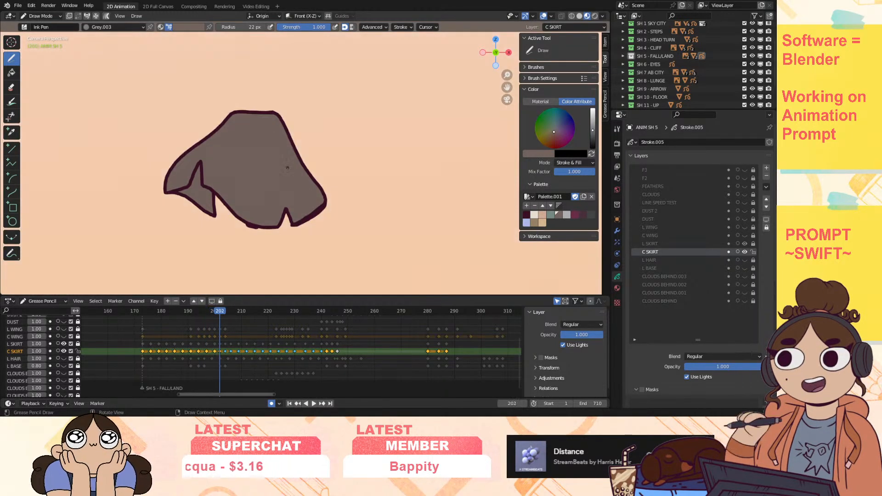
key("Up")
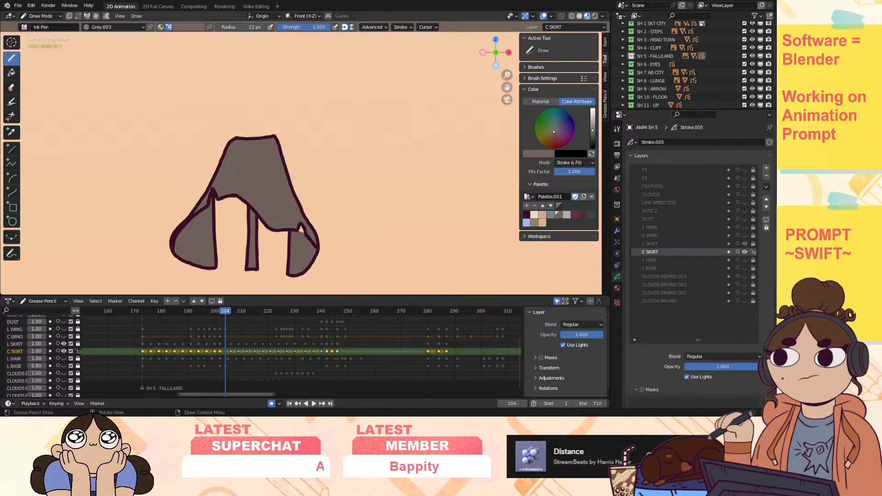
key("Up")
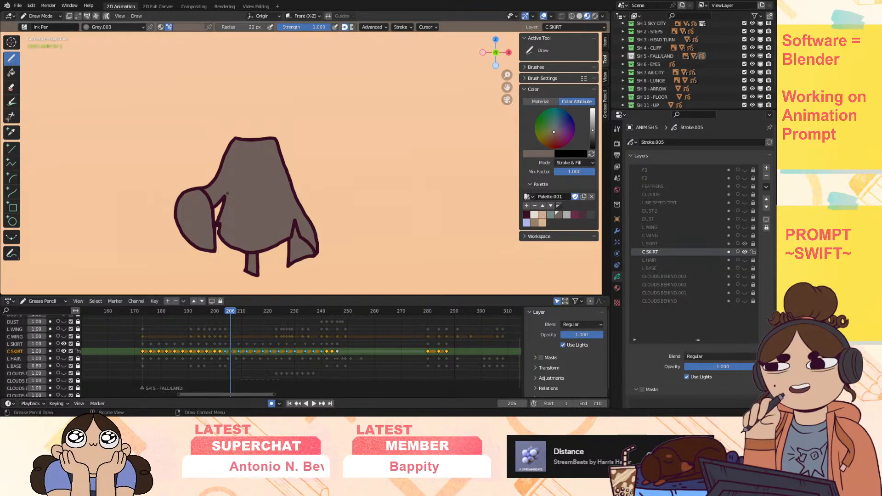
Step: Inspect the skirt fill on frames 209, 212, 215, 218 and 221 and touch up any missed spots
key("Up")
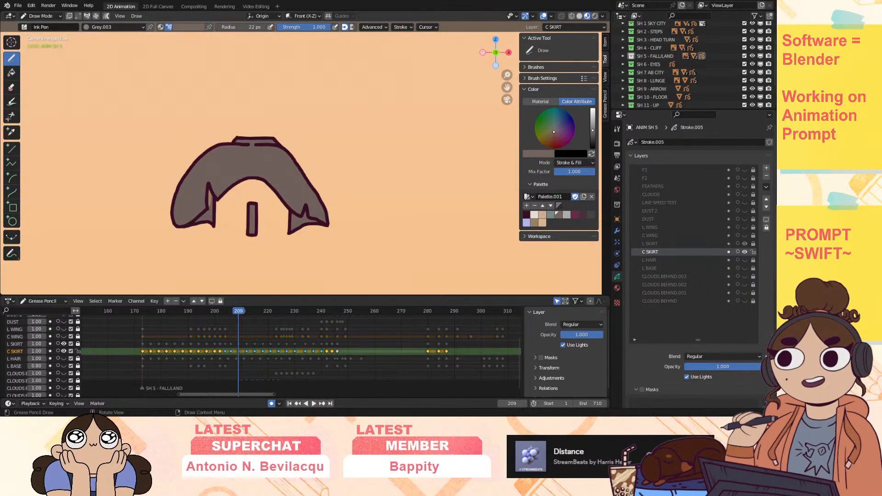
key("Up")
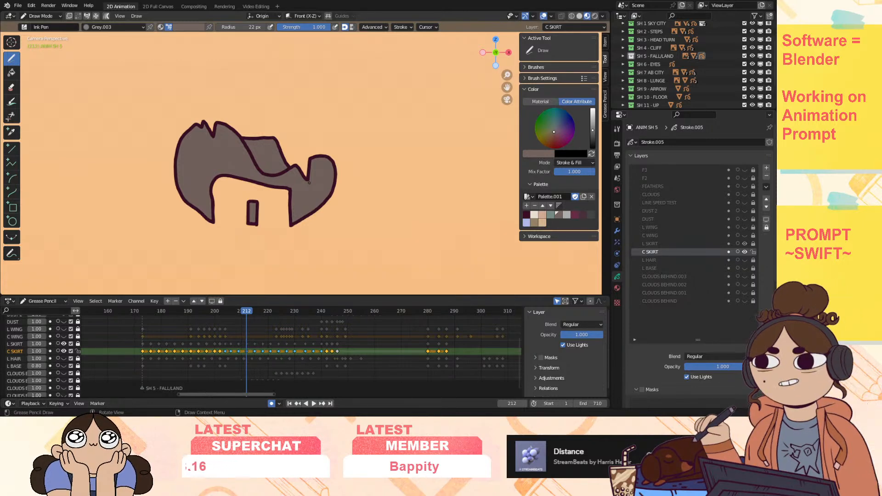
key("Up")
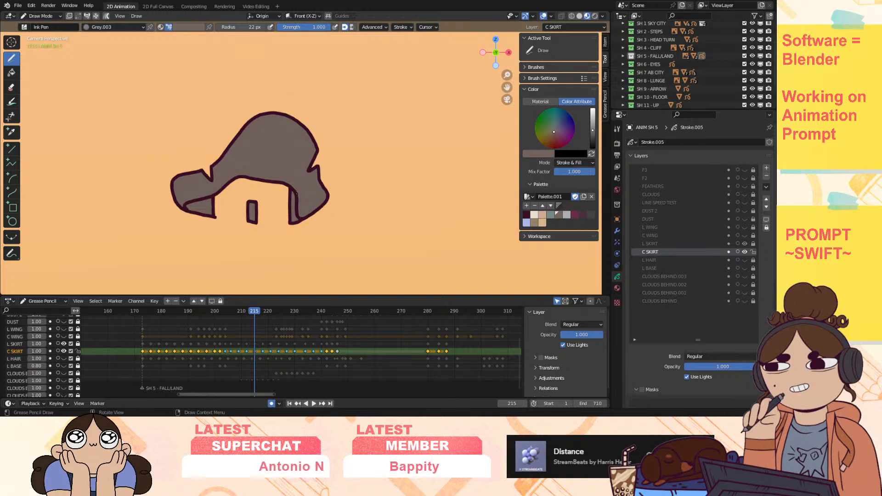
key("Up")
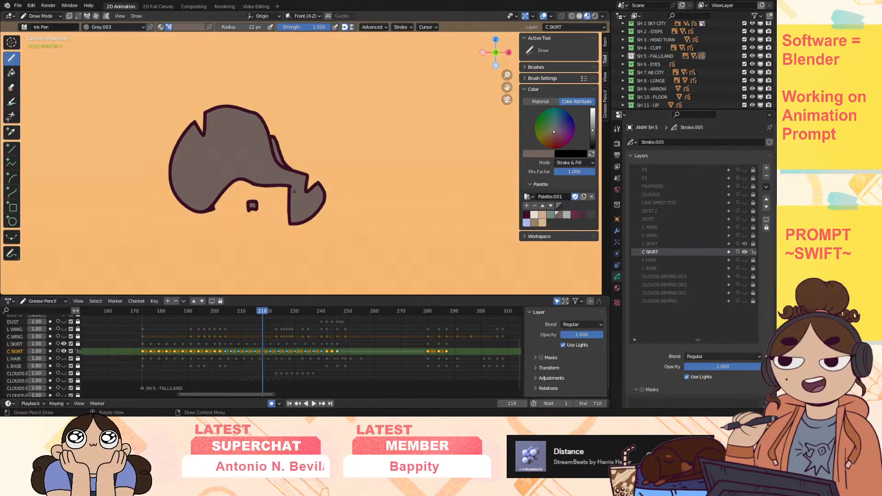
key("Up")
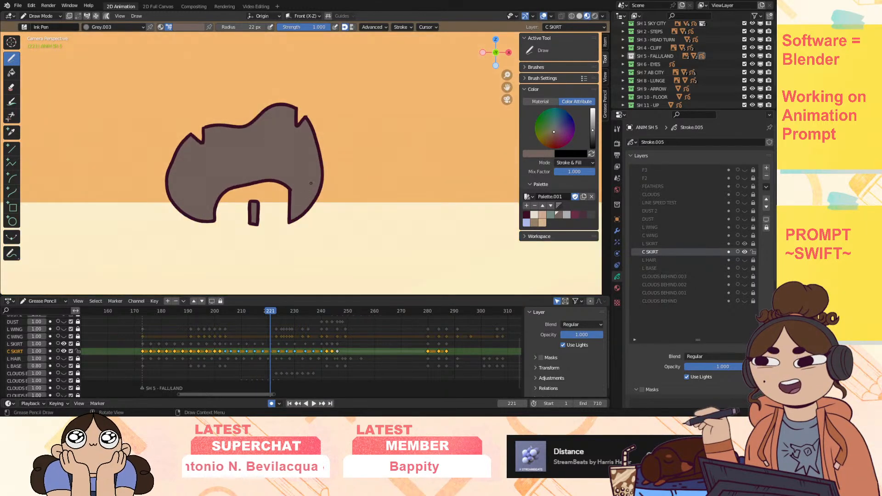
Step: Advance to frame 234 and paint over the gaps where both side flaps meet the skirt
key("Up")
key("Up")
key("Up")
key("Up")
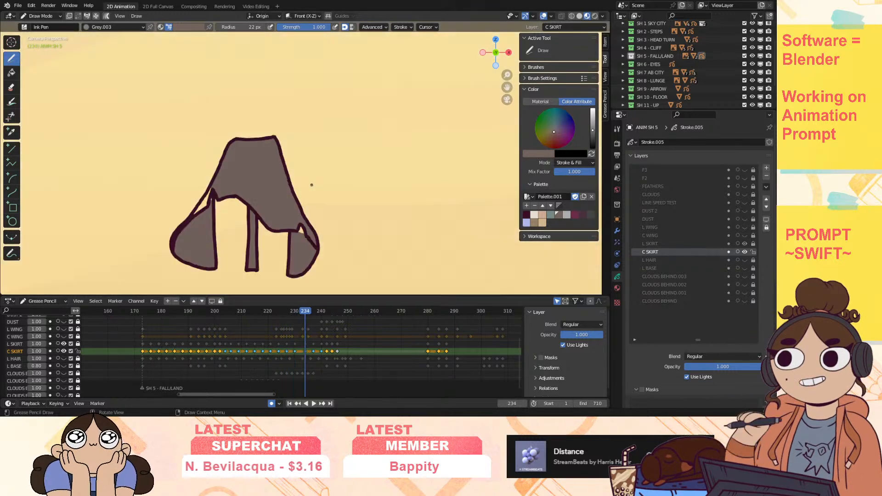
mouse_move(208, 199)
left_mouse_down()
mouse_move(202, 210)
mouse_move(208, 196)
left_mouse_up()
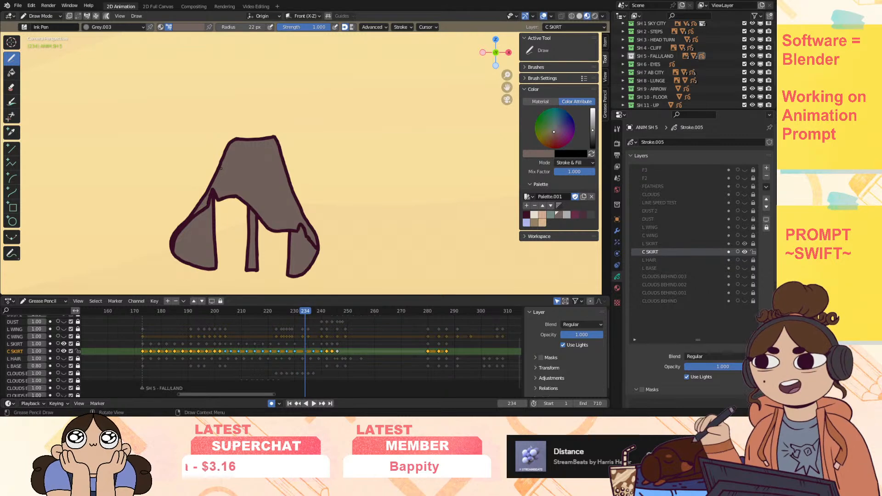
Step: Check the skirt fill on the remaining keyframes from 237 through 287 for leftover gaps
key("Up")
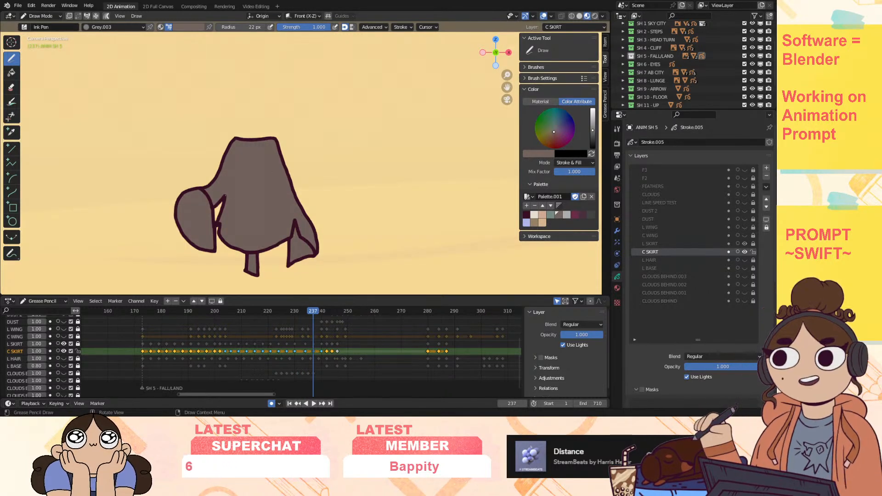
key("Up")
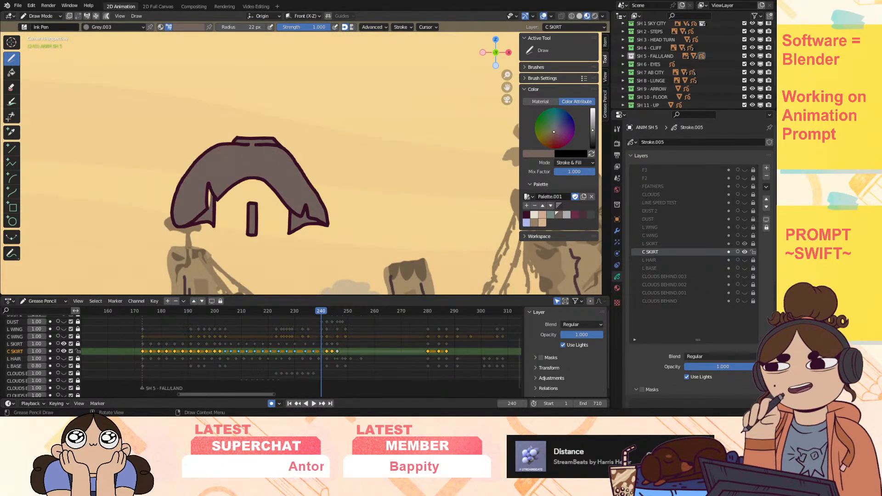
key("Up")
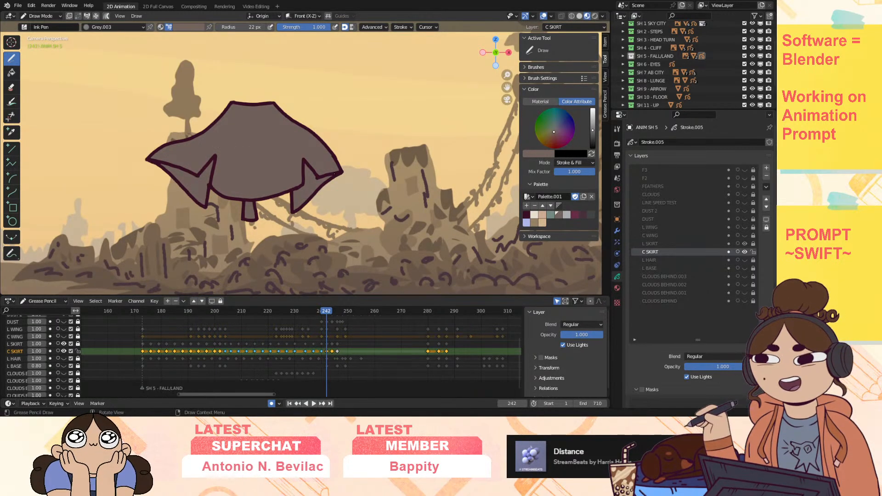
key("Up")
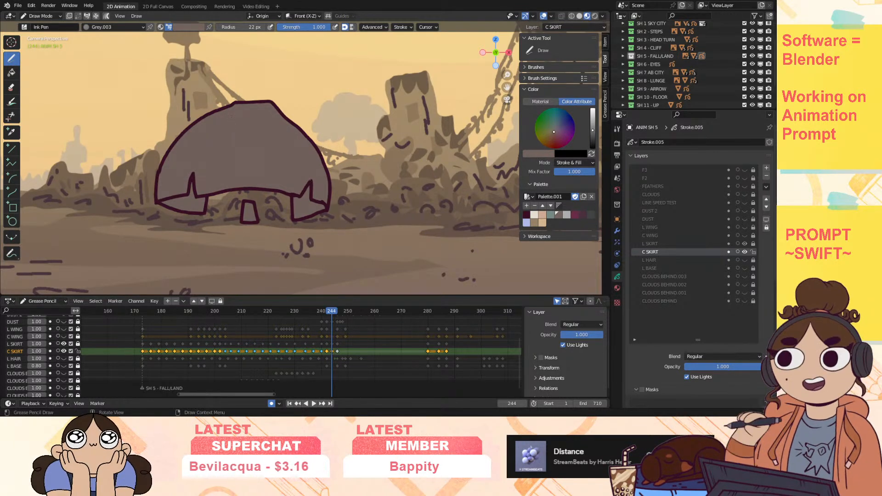
key("Up")
key("Up")
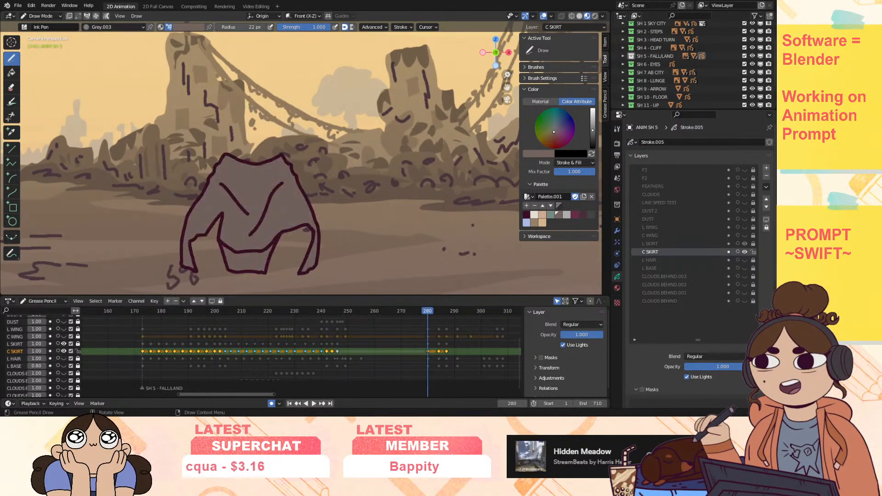
key("Up")
key("Up")
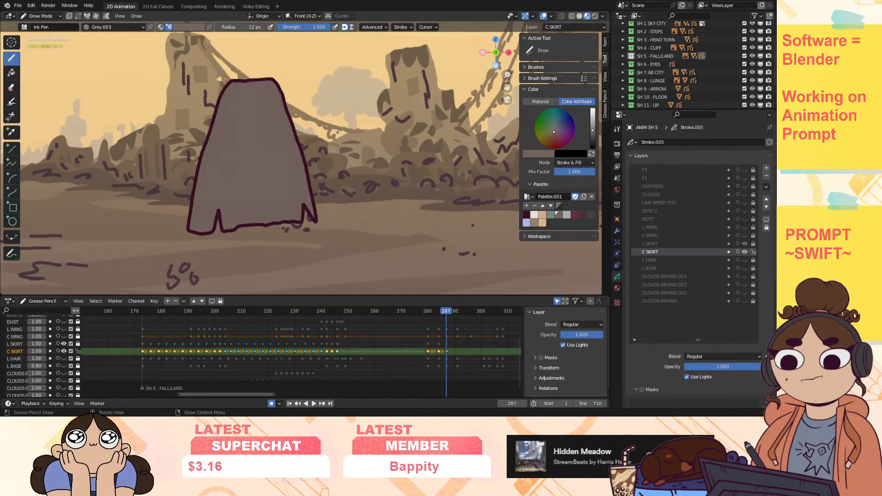
Step: Review the coloured skirt by going back through its frames, playing the shot and scrubbing from frame 173 to 188 in the full camera view
key("Down")
key("Down")
key("Down")
key("Down")
key("Down")
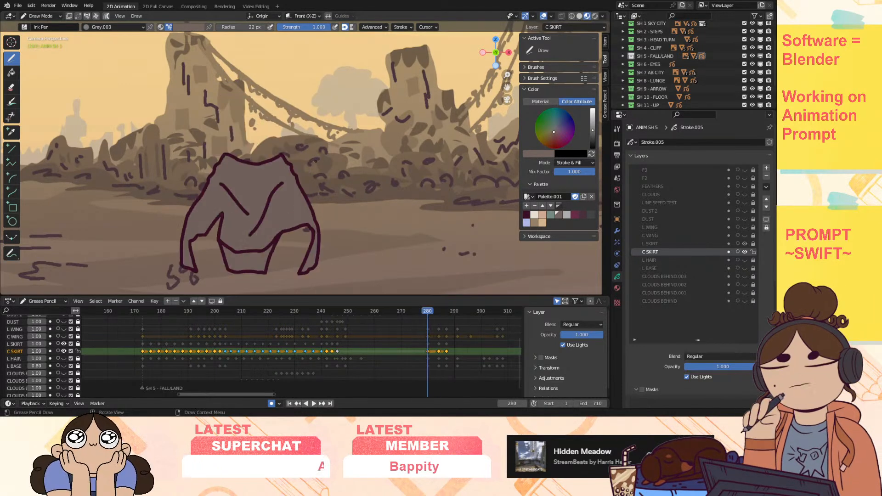
key("Left")
key("Left")
key("Left")
key("Left")
key("Left")
key("Left")
key("Left")
key("Left")
key("Left")
key("Left")
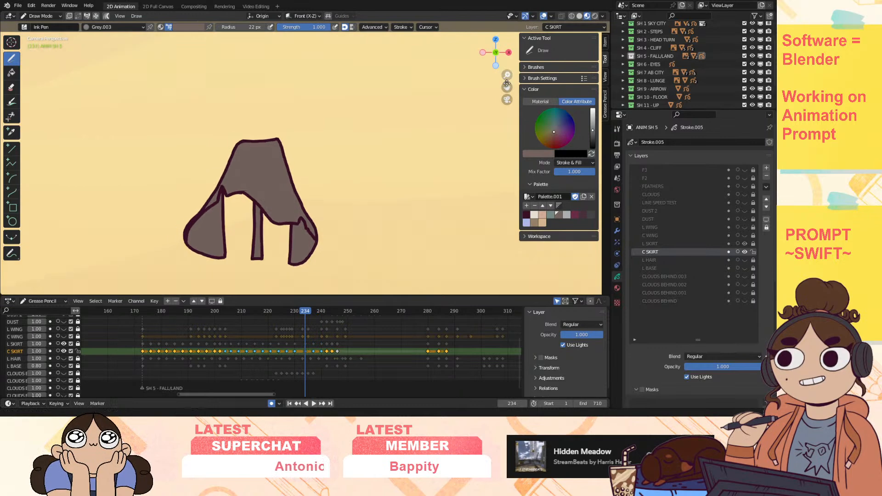
mouse_move(271, 309)
left_mouse_down()
mouse_move(161, 328)
mouse_move(185, 339)
mouse_move(145, 352)
mouse_move(150, 358)
mouse_move(235, 364)
mouse_move(167, 365)
mouse_move(183, 363)
left_mouse_up()
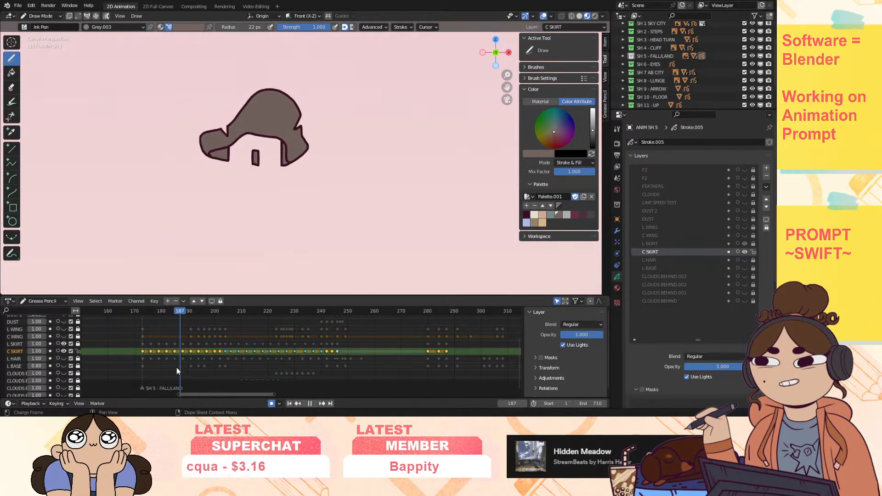
left_click(144, 311)
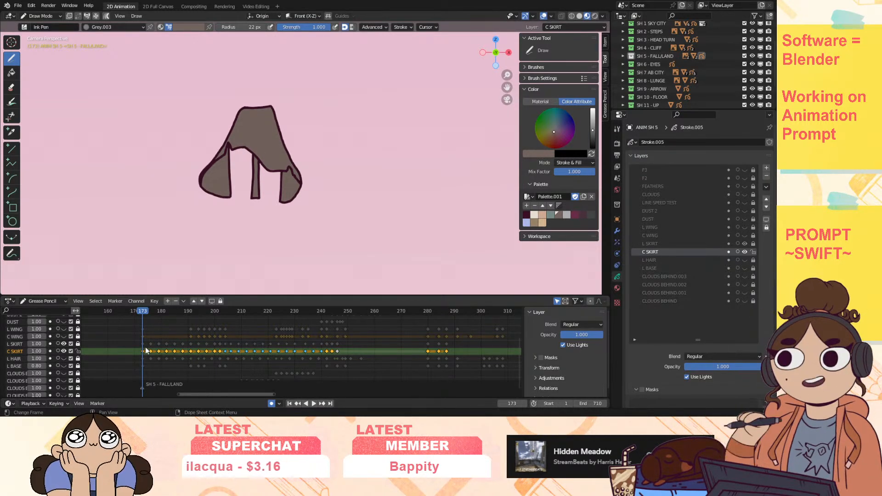
mouse_move(507, 75)
left_mouse_down()
mouse_move(507, 88)
mouse_move(523, 54)
mouse_move(508, 90)
left_mouse_up()
mouse_move(507, 88)
left_mouse_down()
mouse_move(508, 115)
mouse_move(508, 87)
mouse_move(508, 101)
left_mouse_up()
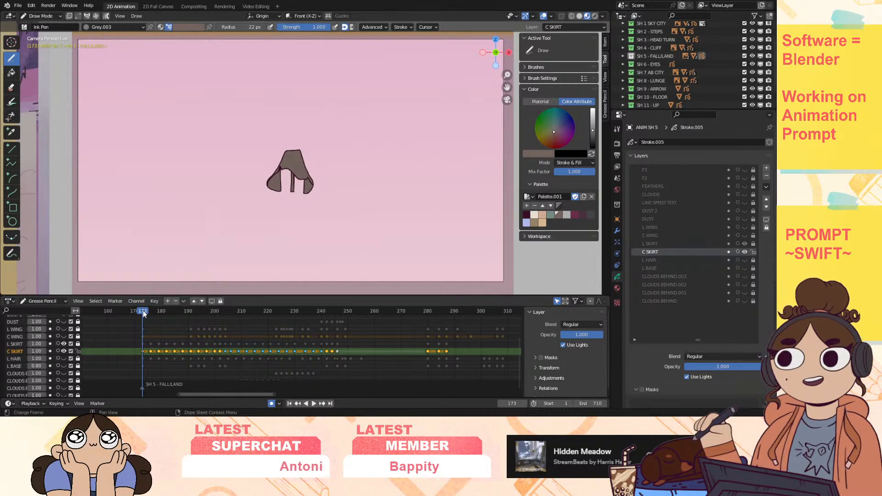
mouse_move(143, 311)
left_mouse_down()
mouse_move(209, 315)
mouse_move(149, 332)
mouse_move(223, 341)
mouse_move(164, 354)
mouse_move(171, 342)
mouse_move(148, 312)
mouse_move(183, 316)
left_mouse_up()
Step: Hide the C SKIRT and L SKIRT layers, show L HAIR and make it the active layer
left_click(64, 345)
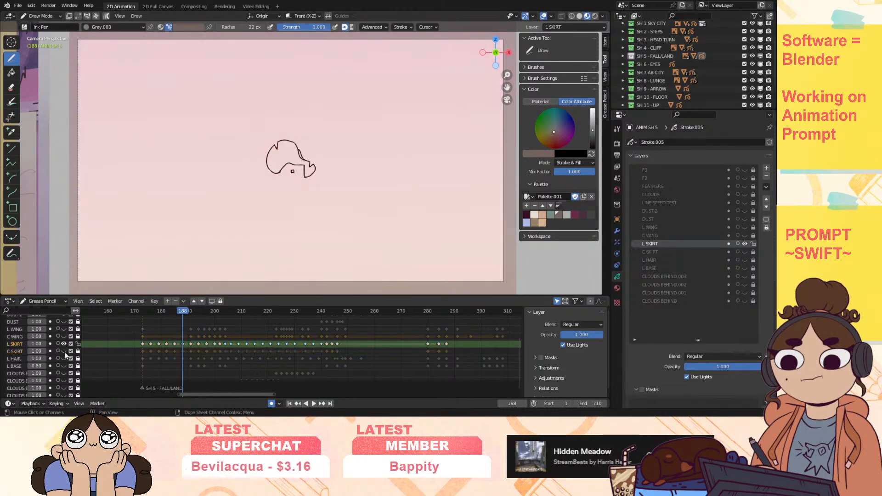
left_click(63, 359)
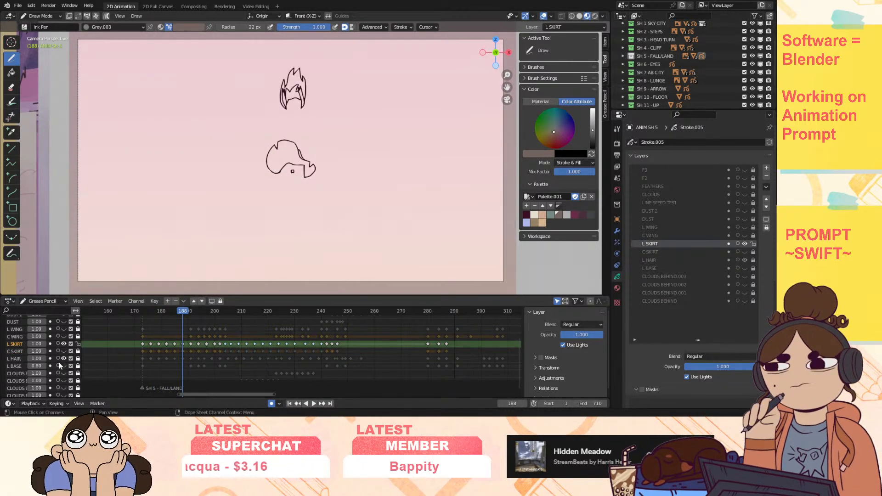
left_click(63, 345)
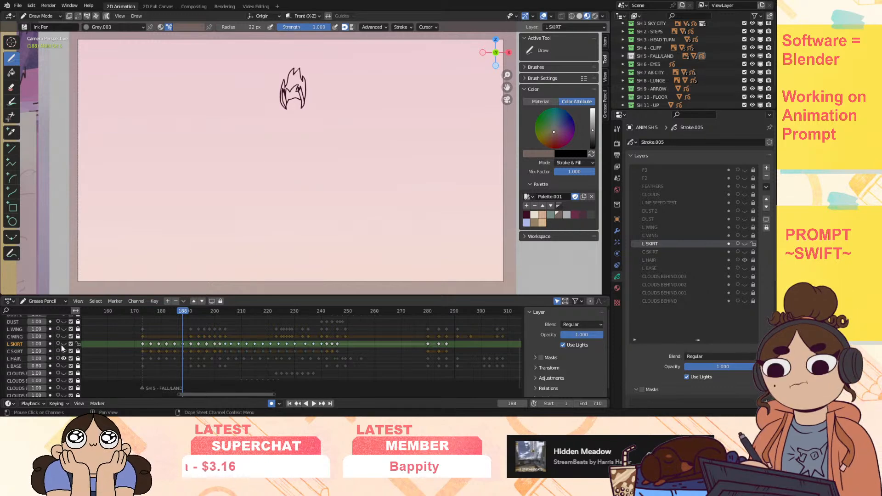
left_click(24, 358)
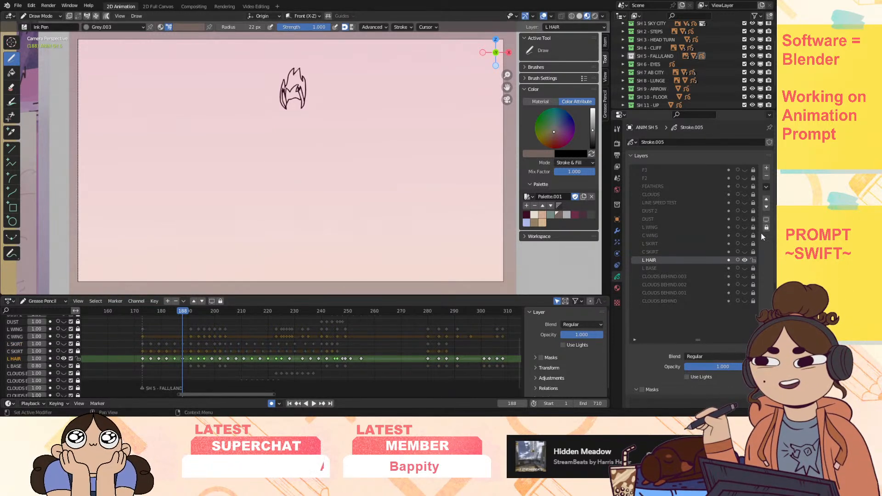
Step: Duplicate the L HAIR layer with empty keyframes and rename the copy C HAIR
left_click(767, 187)
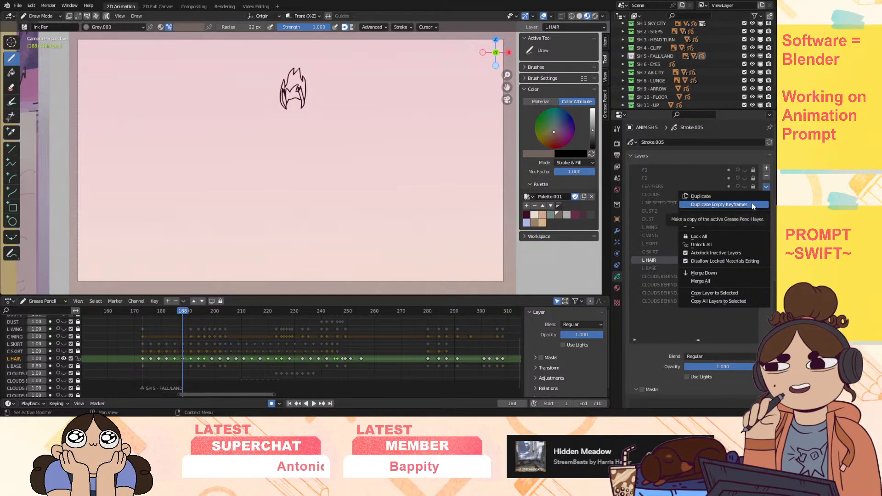
left_click(752, 203)
double_click(648, 268)
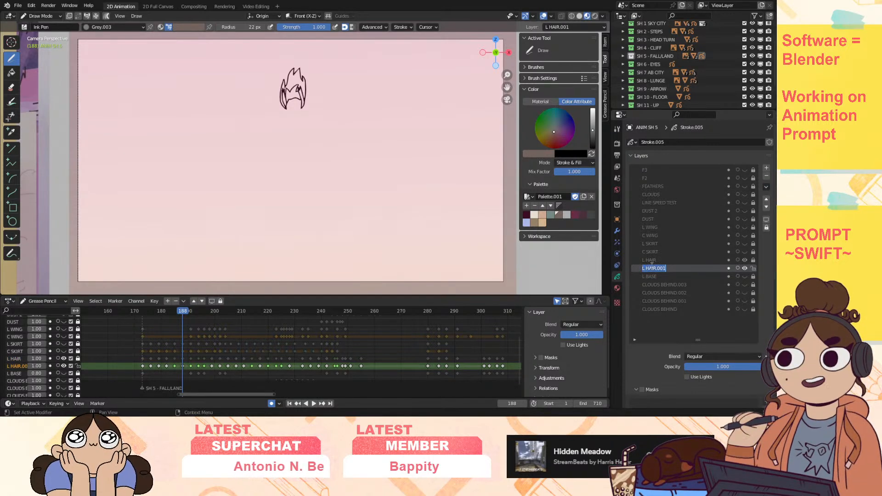
type("C")
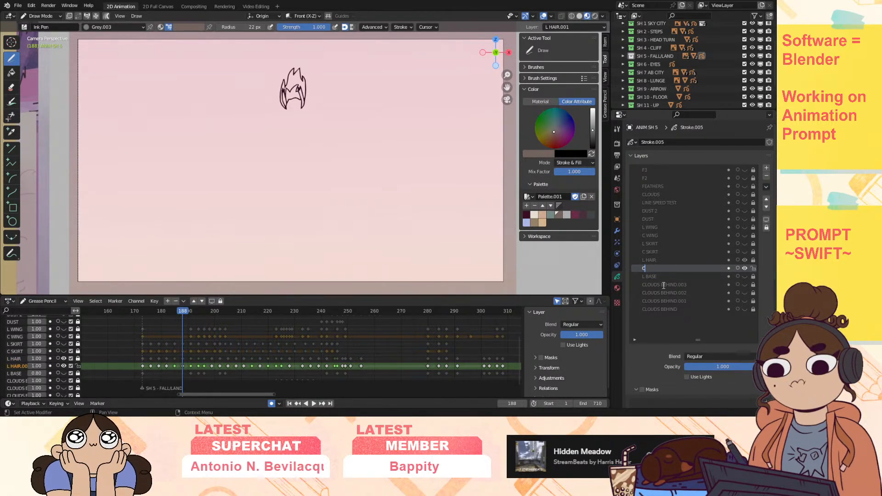
type(" HAIR")
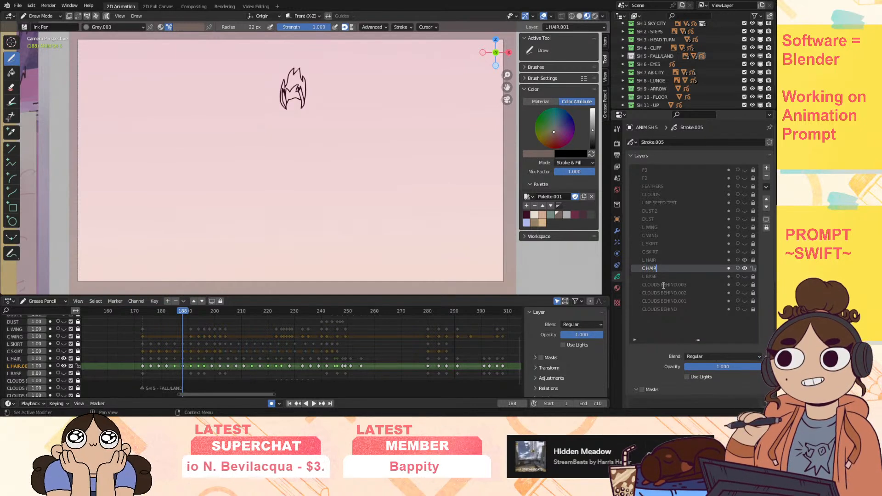
key("Return")
Step: Go back to frame 173, choose the cream palette colour and paint the hair inside its outline on the C HAIR layer
mouse_move(507, 75)
left_mouse_down()
mouse_move(534, 51)
mouse_move(508, 151)
mouse_move(521, 61)
mouse_move(532, 52)
mouse_move(489, 123)
left_mouse_up()
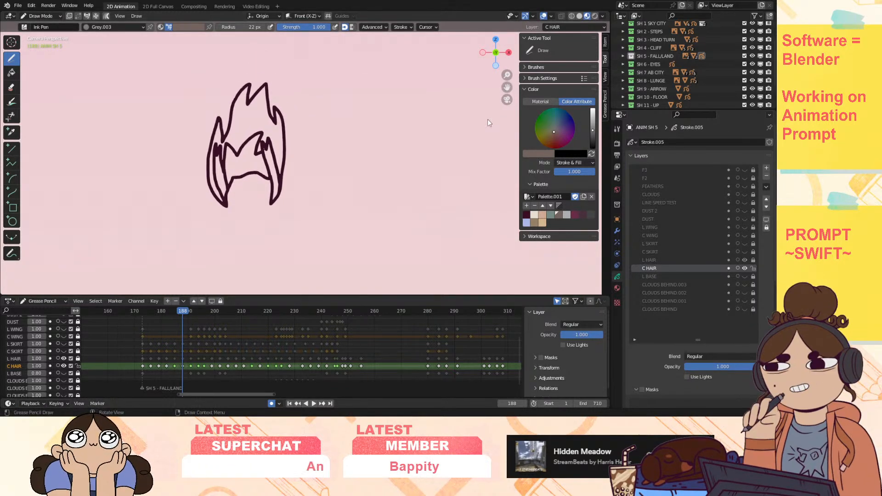
left_click_drag(174, 308, 144, 326)
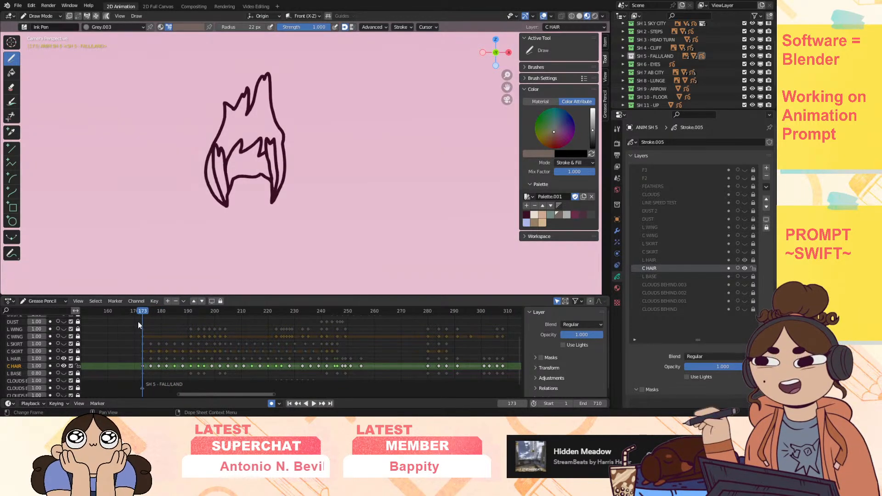
left_click(535, 215)
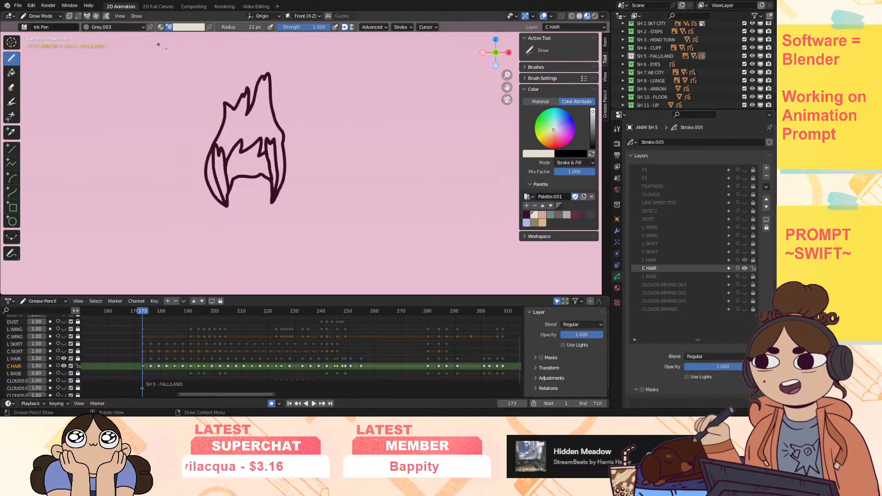
mouse_move(508, 75)
left_mouse_down()
mouse_move(525, 49)
mouse_move(529, 125)
left_mouse_up()
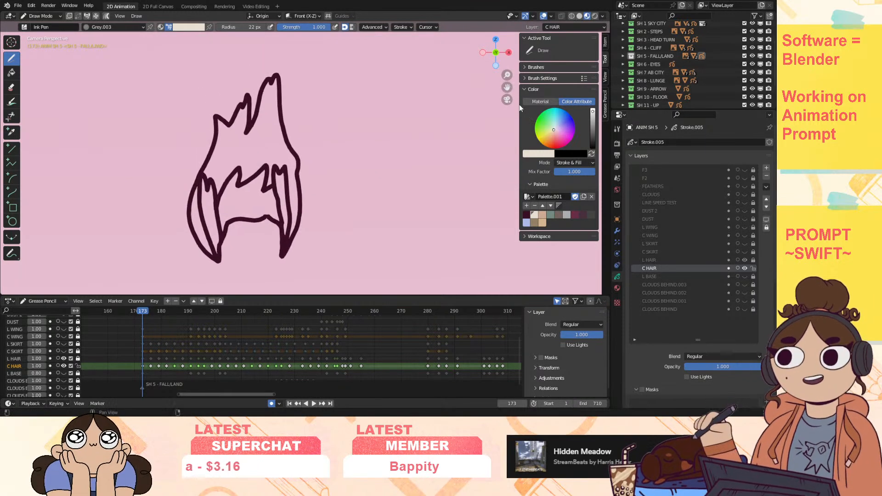
left_click_drag(295, 208, 276, 79)
left_click_drag(277, 163, 268, 85)
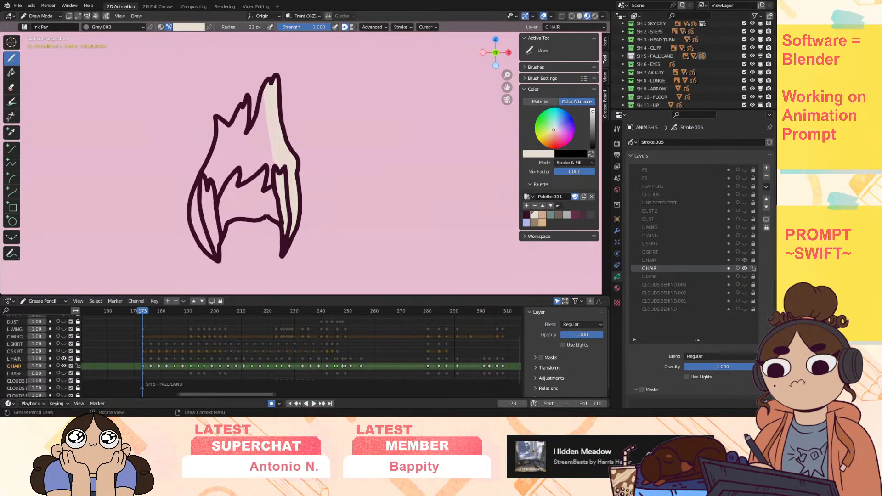
mouse_move(268, 160)
left_mouse_down()
mouse_move(240, 111)
mouse_move(230, 126)
mouse_move(222, 122)
mouse_move(205, 168)
mouse_move(223, 227)
mouse_move(276, 226)
left_mouse_up()
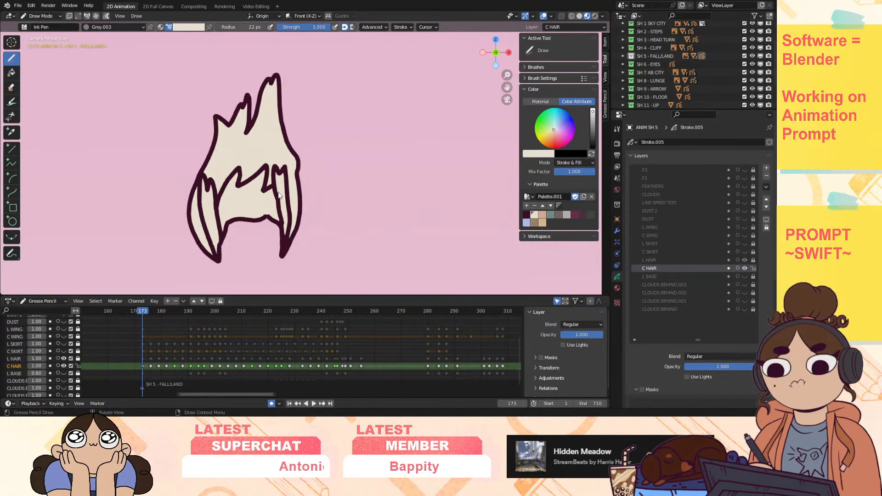
Step: Move to frame 176 and paint the whole hair shape cream, including both side locks
left_click(148, 310)
key("space")
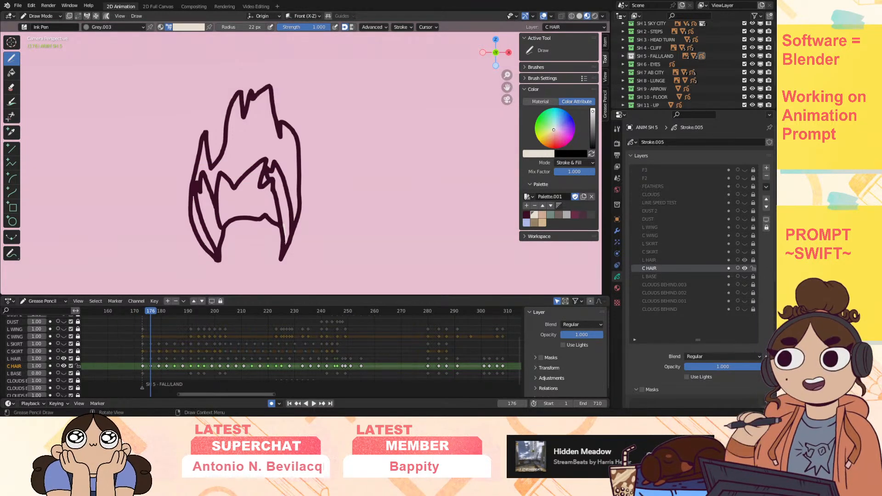
mouse_move(295, 209)
left_mouse_down()
mouse_move(295, 141)
mouse_move(267, 91)
mouse_move(247, 107)
mouse_move(228, 171)
mouse_move(210, 171)
mouse_move(203, 146)
left_mouse_up()
left_click_drag(200, 198, 271, 239)
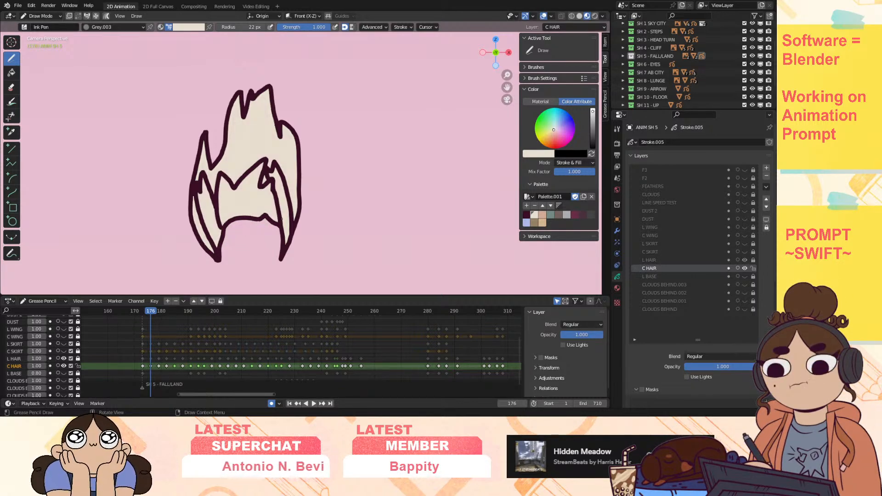
Step: Advance to the keyframe at 179 and fill the hair with cream strokes down to the lower edge of the head
key("Up")
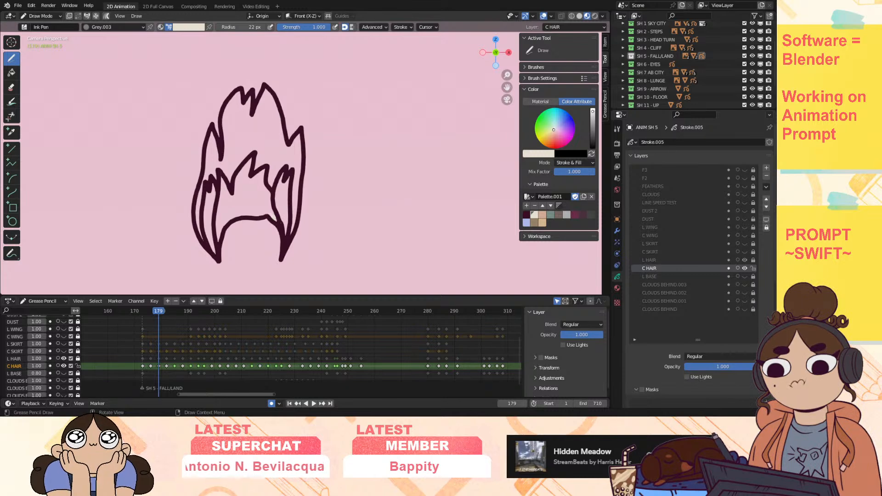
mouse_move(296, 202)
left_mouse_down()
mouse_move(298, 181)
mouse_move(284, 200)
left_mouse_up()
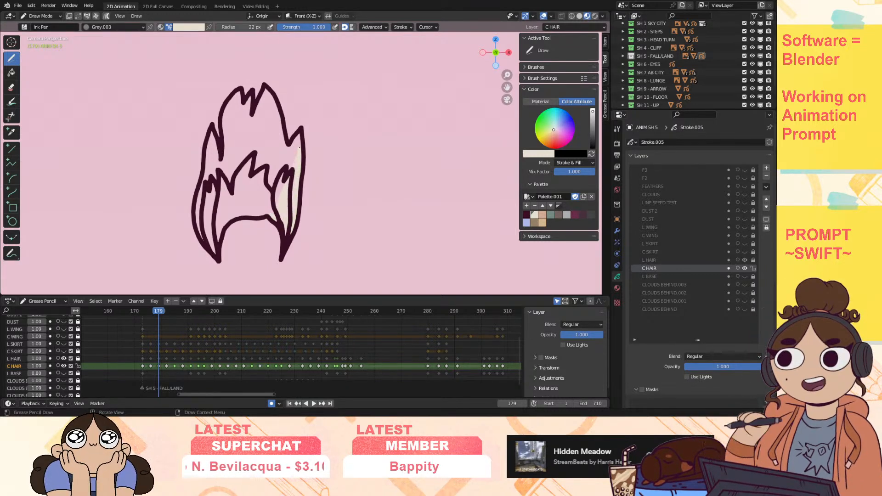
mouse_move(296, 138)
left_mouse_down()
mouse_move(285, 144)
mouse_move(270, 93)
mouse_move(212, 146)
mouse_move(239, 198)
mouse_move(262, 214)
left_mouse_up()
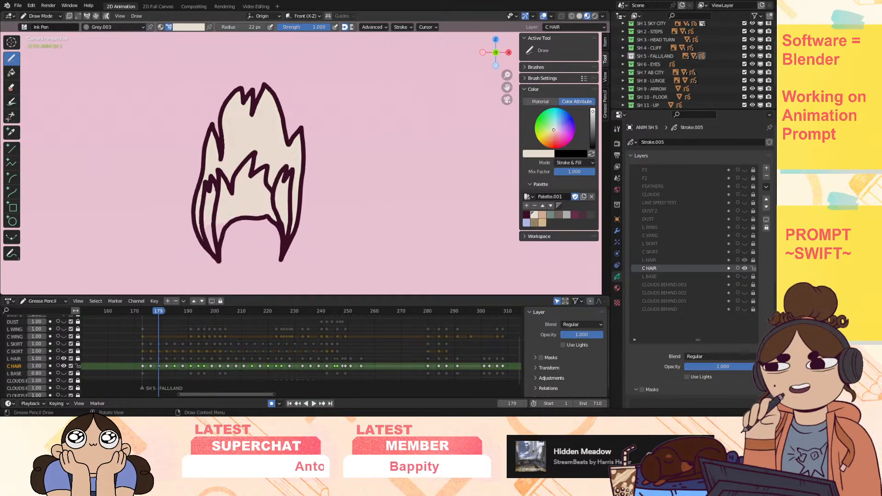
left_click_drag(220, 234, 253, 219)
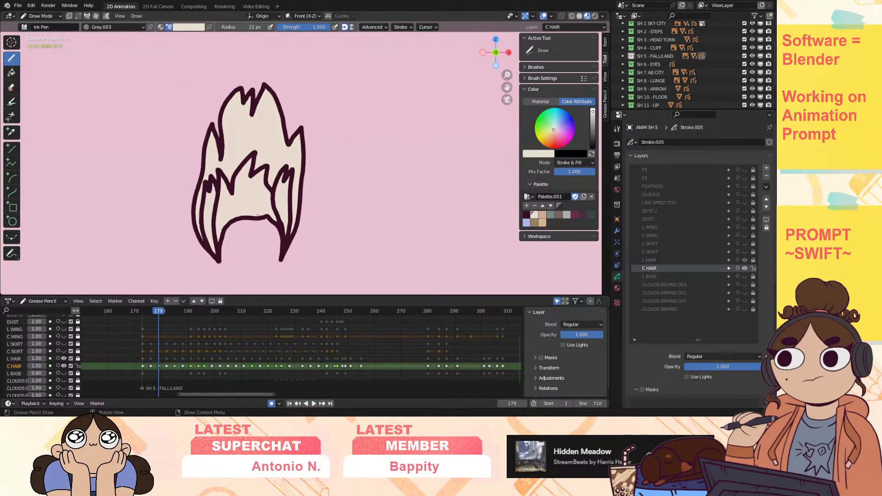
Step: Advance to the keyframe at 182 and paint the hair and its side locks cream
key("Up")
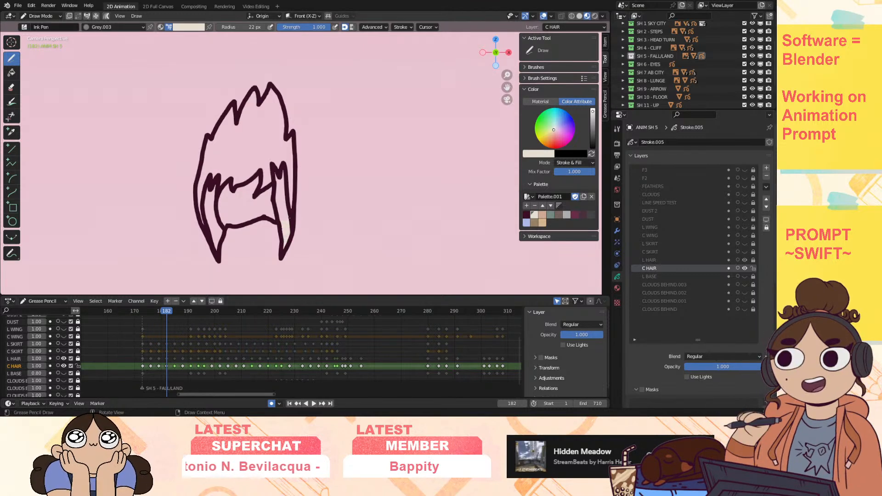
mouse_move(292, 194)
left_mouse_down()
mouse_move(274, 91)
mouse_move(242, 170)
left_mouse_up()
mouse_move(250, 115)
left_mouse_down()
mouse_move(217, 174)
mouse_move(212, 137)
mouse_move(198, 194)
left_mouse_up()
left_click_drag(205, 225, 218, 246)
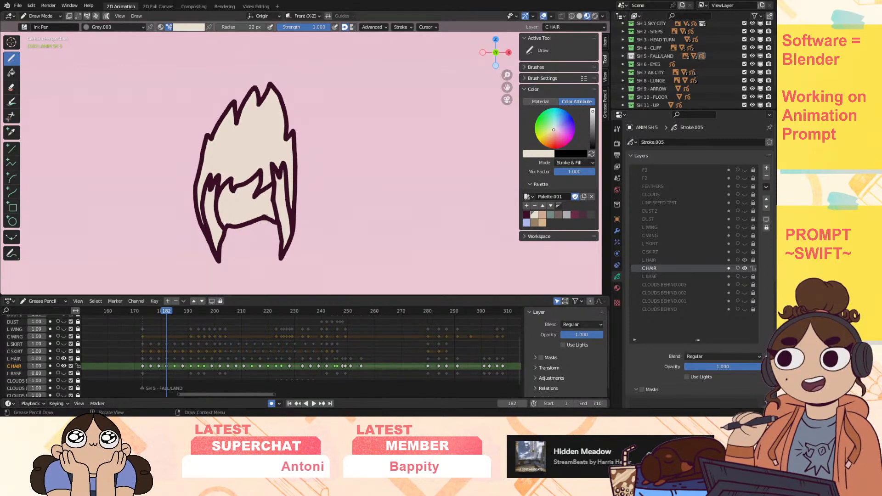
Step: Advance to the keyframe at 185 and cover the hair outline's interior with cream, from the tall tip to both side locks
key("Up")
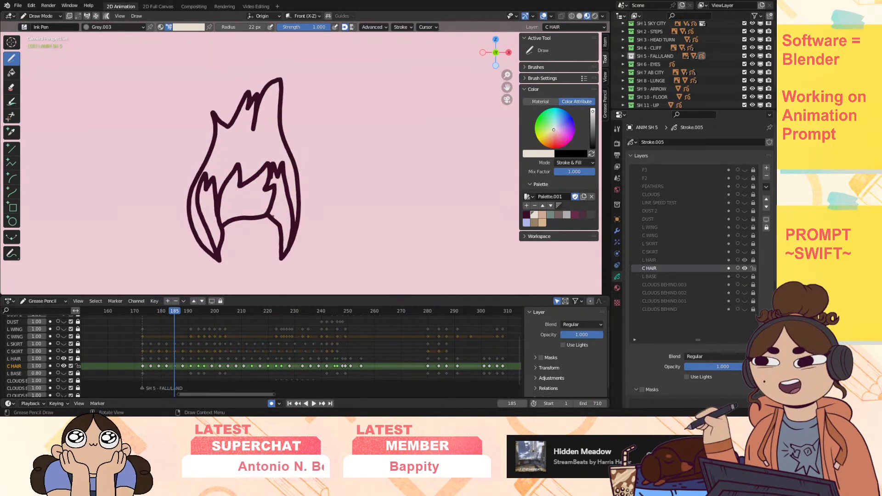
left_click_drag(281, 227, 291, 168)
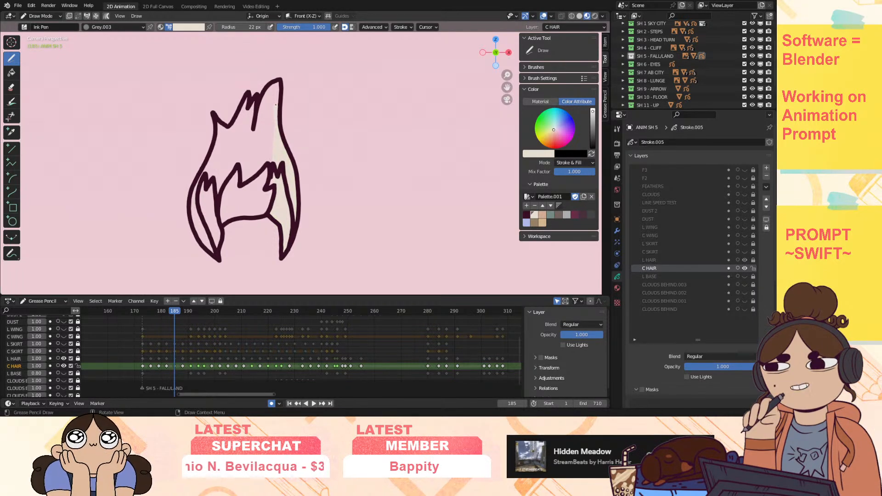
left_click_drag(277, 88, 267, 159)
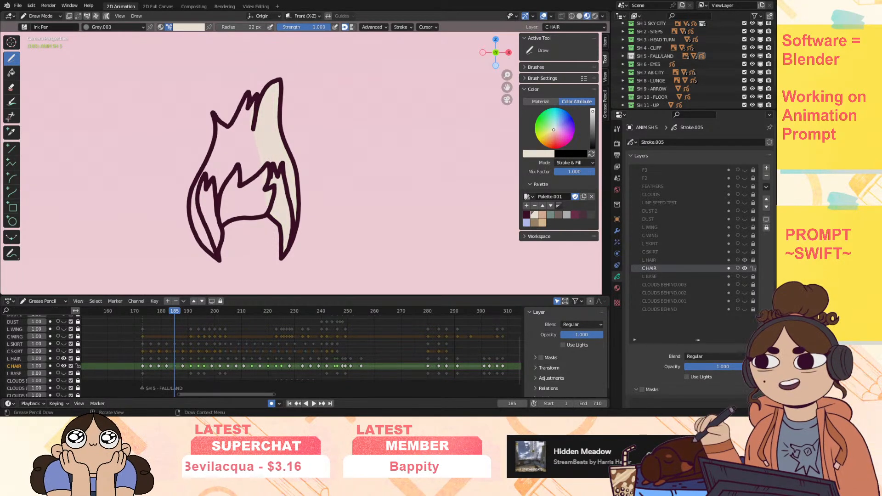
mouse_move(251, 105)
left_mouse_down()
mouse_move(218, 131)
mouse_move(193, 202)
mouse_move(211, 248)
mouse_move(226, 224)
mouse_move(252, 215)
left_mouse_up()
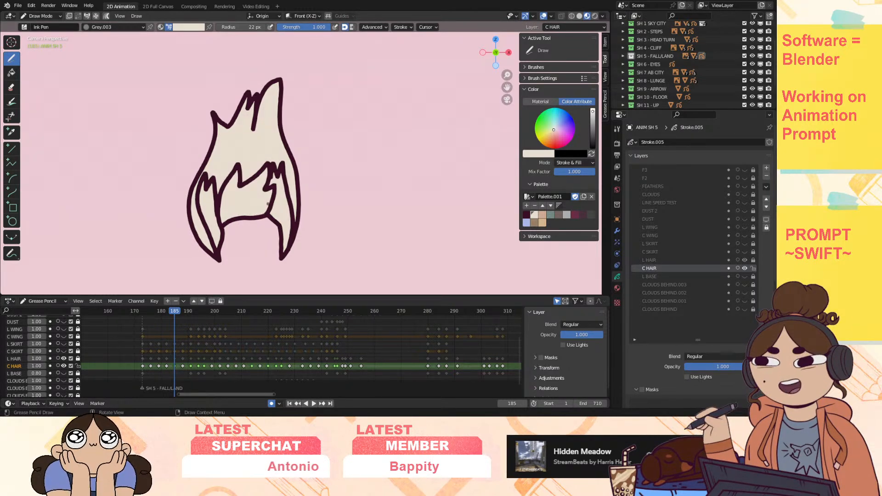
Step: Advance to the keyframe at 188 and colour the spikes, fringe area and side locks of the hair cream
key("Up")
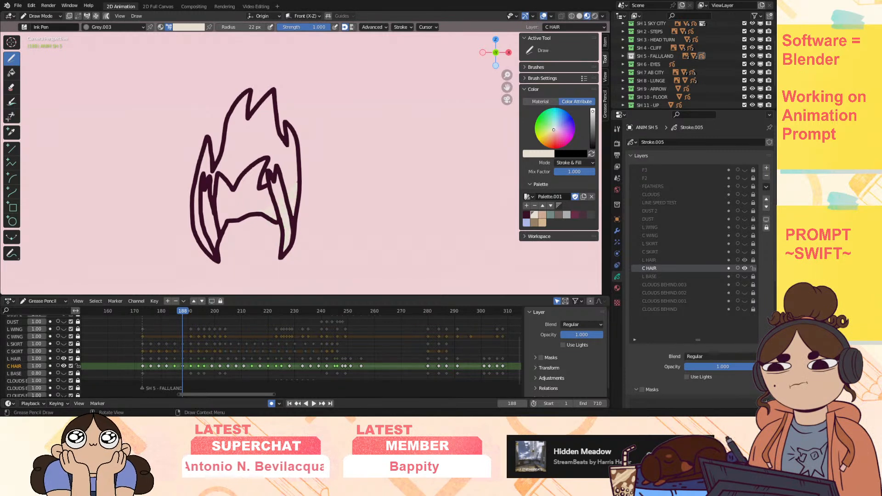
left_click_drag(297, 185, 295, 149)
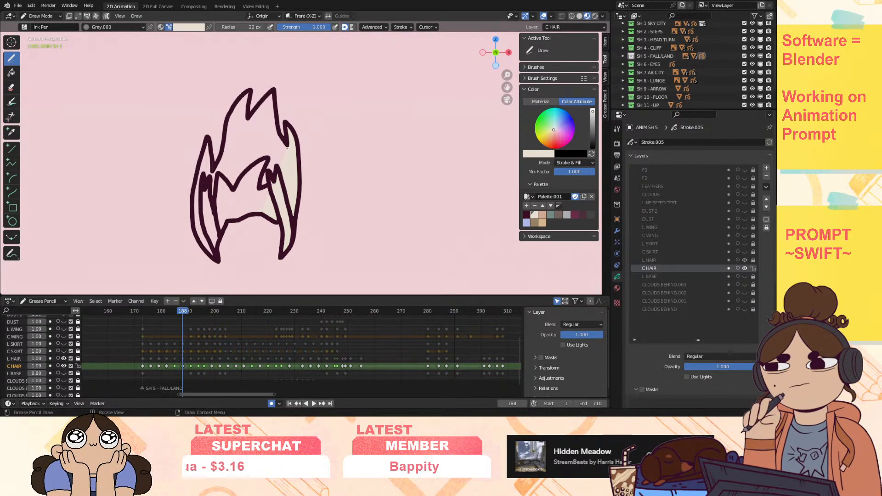
mouse_move(285, 146)
left_mouse_down()
mouse_move(273, 91)
mouse_move(236, 119)
left_mouse_up()
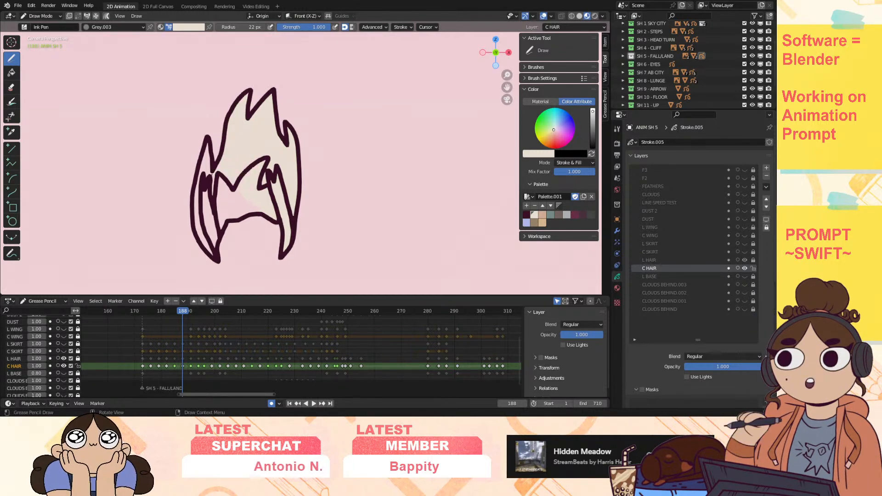
left_click_drag(212, 173, 208, 158)
left_click_drag(216, 196, 223, 225)
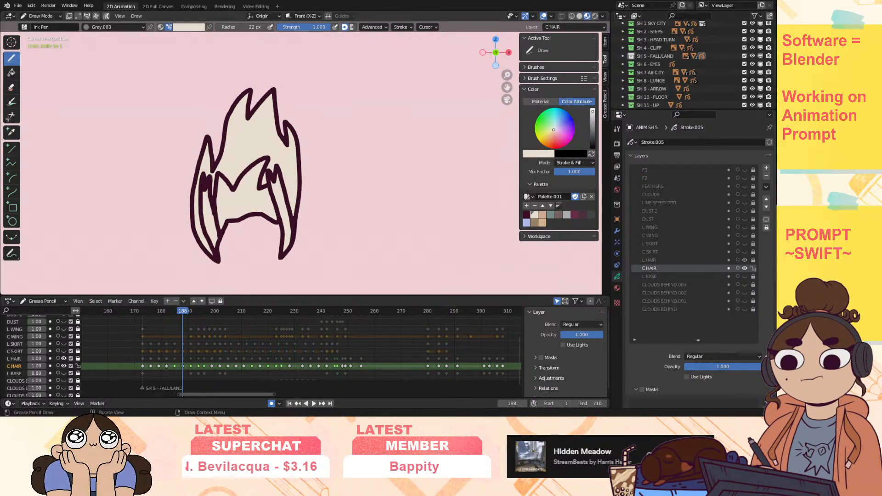
Step: Paint the hair cream on the keyframes at 191, 194 and 196
key("Up")
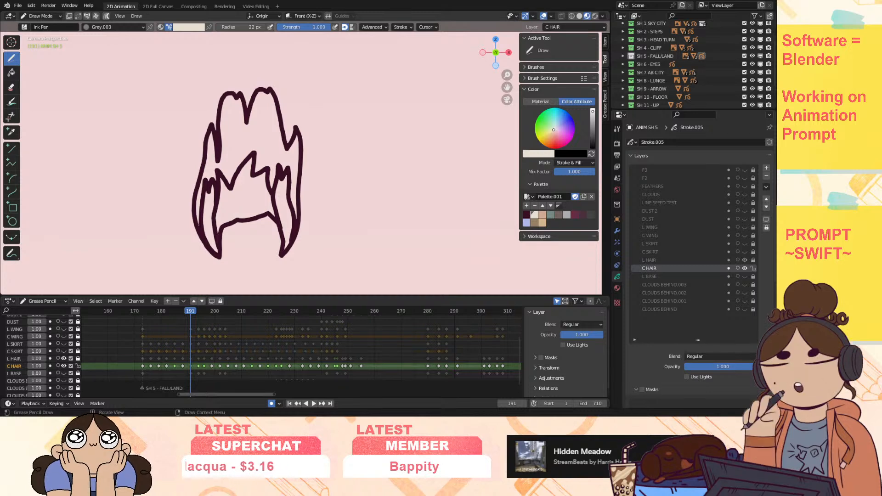
mouse_move(297, 172)
left_mouse_down()
mouse_move(299, 157)
mouse_move(284, 146)
left_mouse_up()
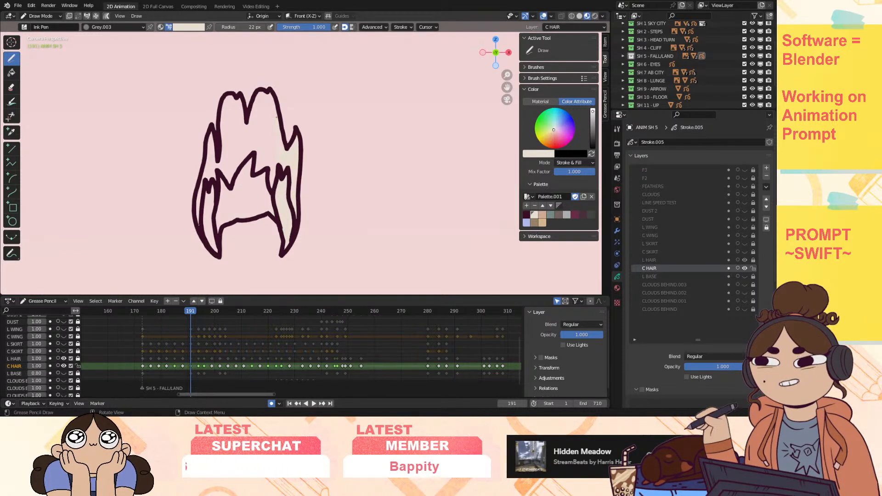
mouse_move(271, 96)
left_mouse_down()
mouse_move(261, 93)
mouse_move(247, 121)
mouse_move(243, 108)
mouse_move(225, 133)
left_mouse_up()
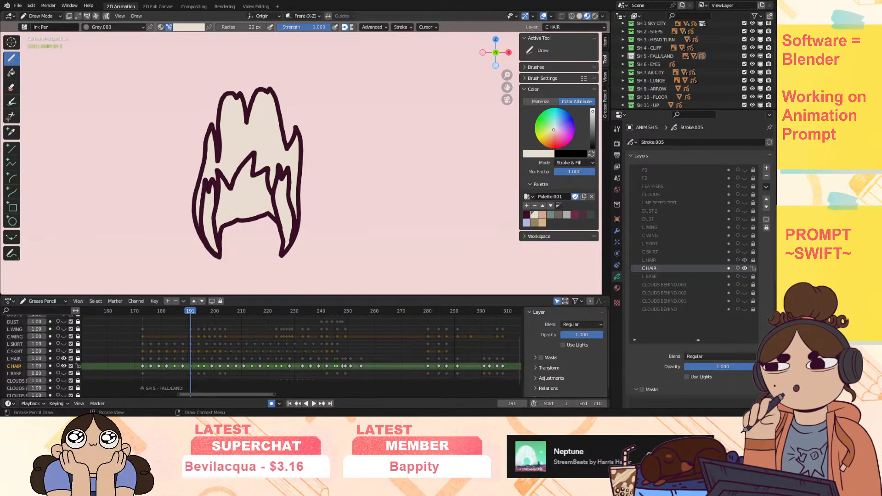
key("Up")
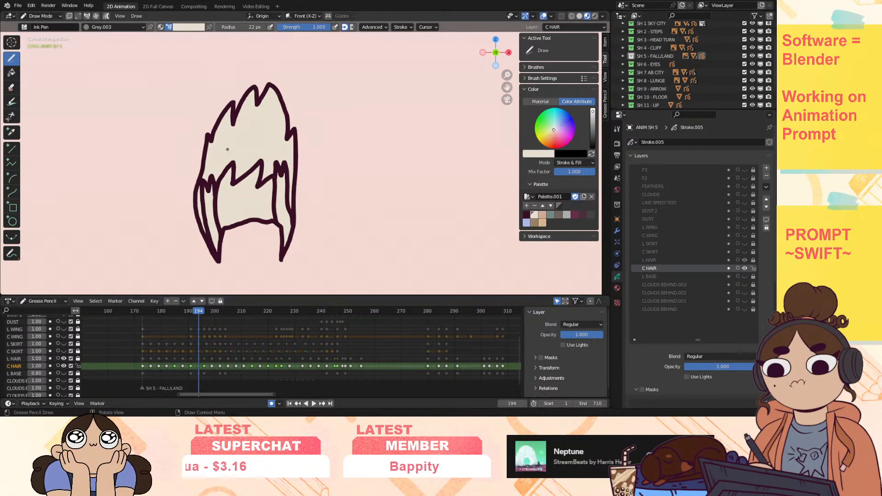
key("Up")
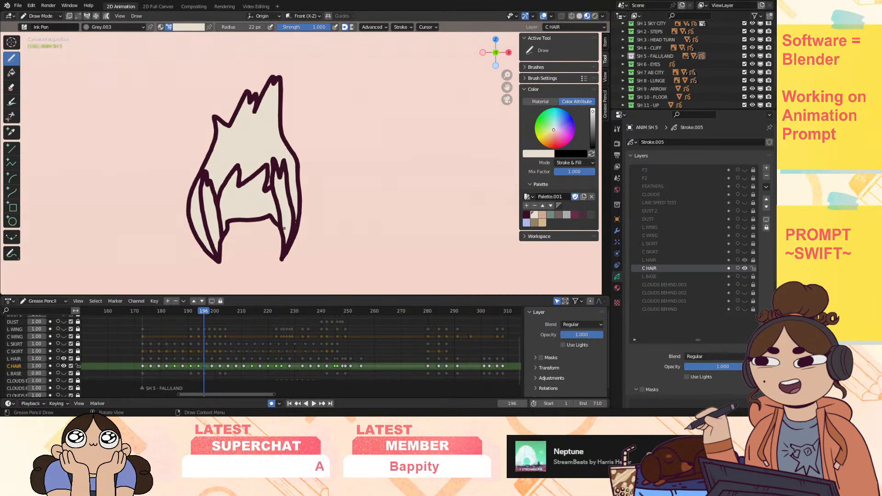
Step: Go to the keyframe at 199 and fill the hair's spikes, side locks and inner area with cream using the Fill tool
left_click(210, 311)
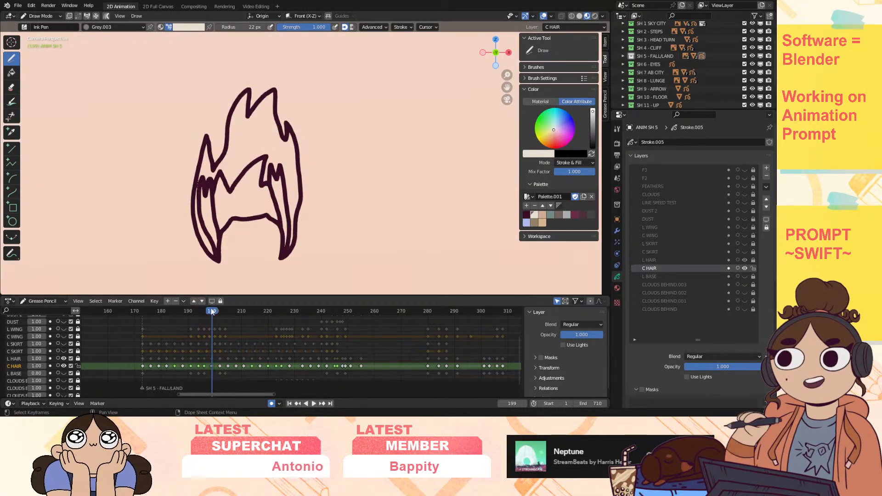
left_click(11, 73)
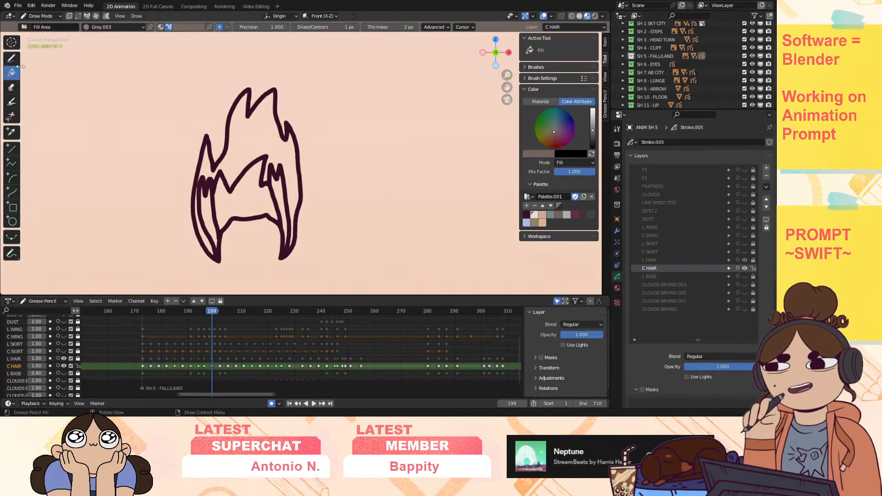
left_click(443, 27)
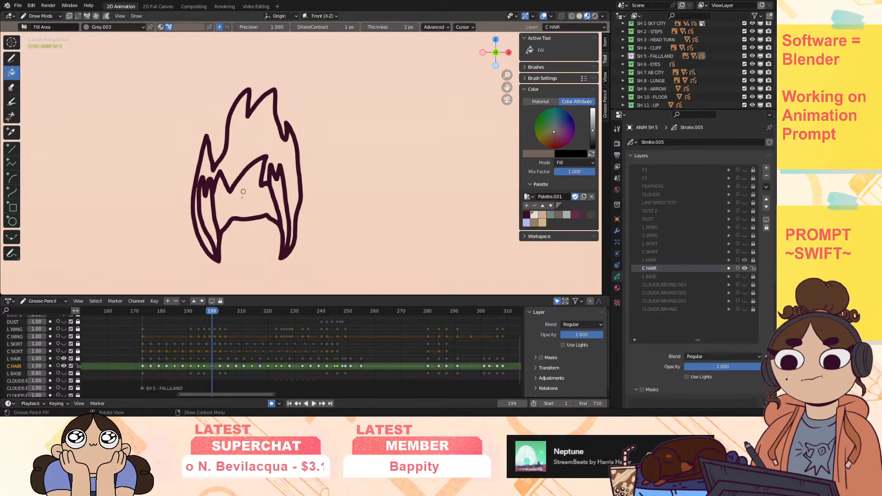
left_click(266, 163)
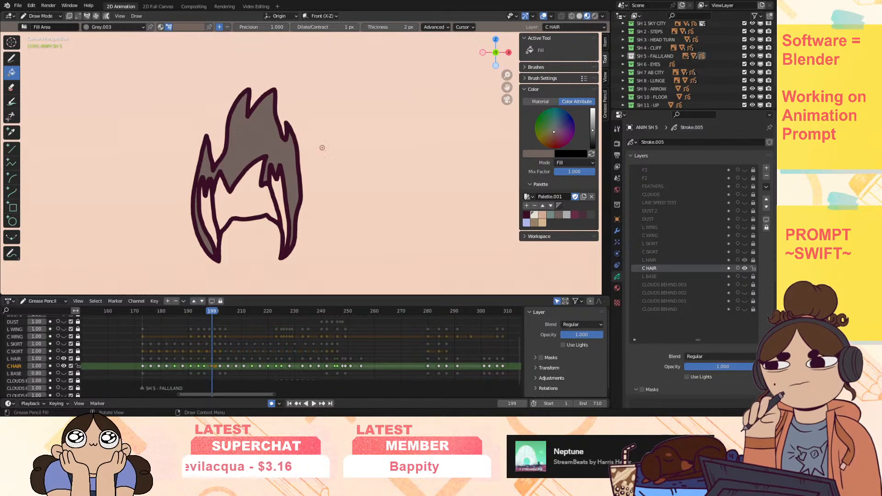
key("ctrl+z")
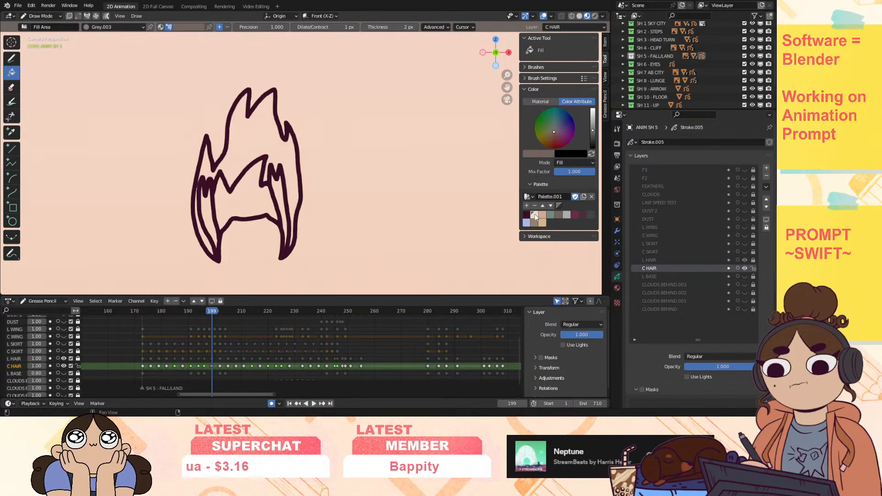
left_click(257, 147)
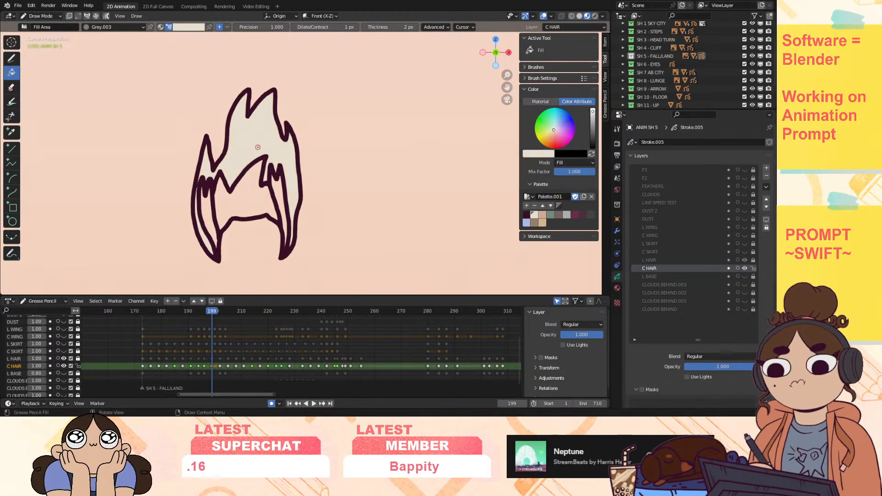
left_click(250, 200)
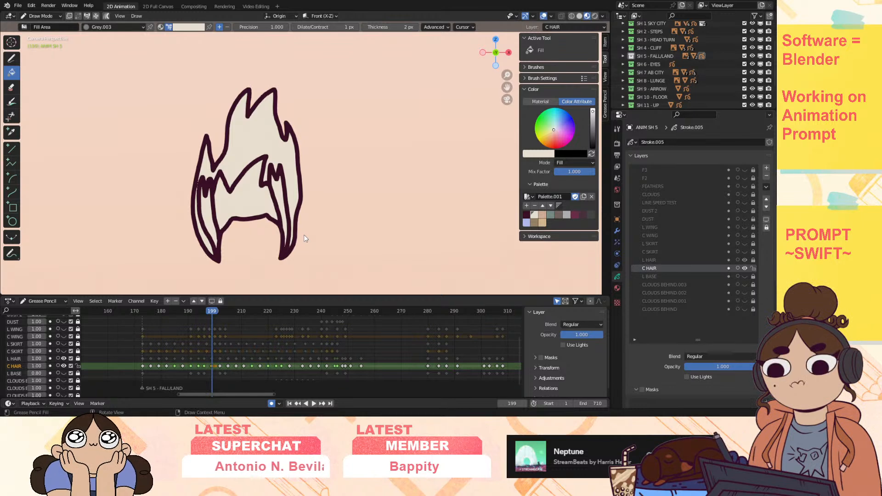
Step: Advance to the keyframe at 202 and fill the hair and its side locks with cream
mouse_move(506, 74)
left_mouse_down()
mouse_move(506, 56)
mouse_move(506, 93)
left_mouse_up()
left_click_drag(506, 88, 522, 79)
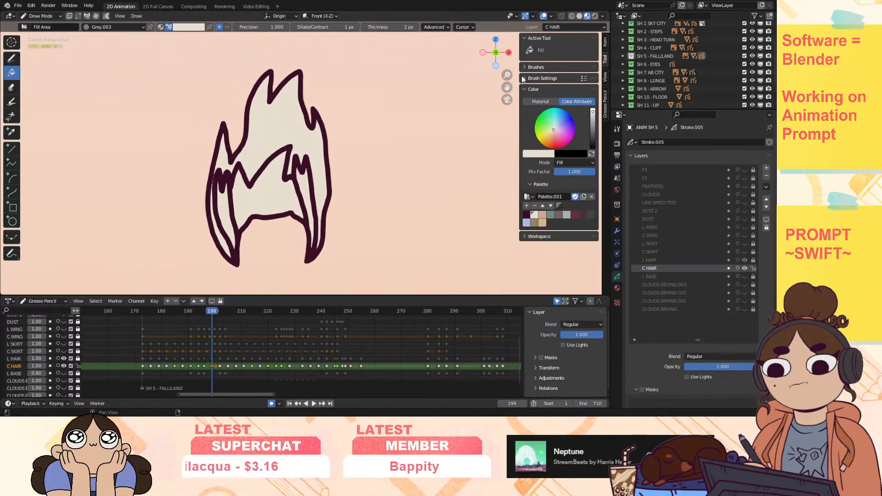
key("space")
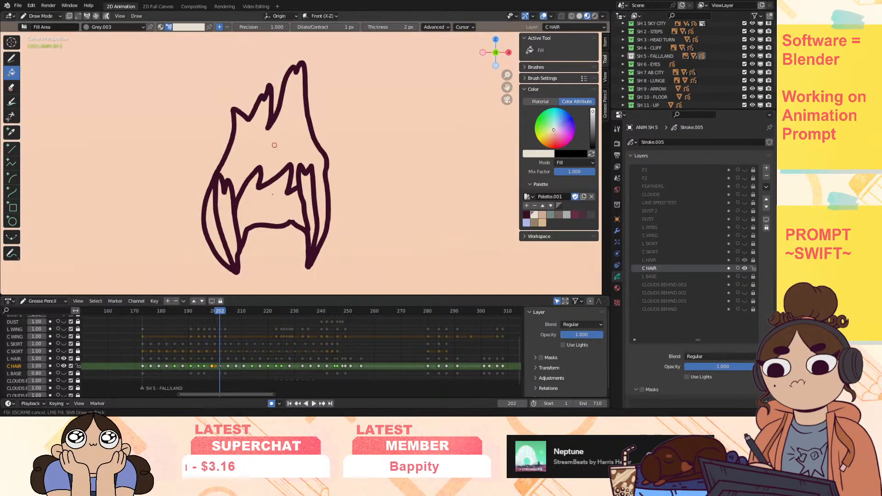
left_click(274, 146)
left_click(224, 213)
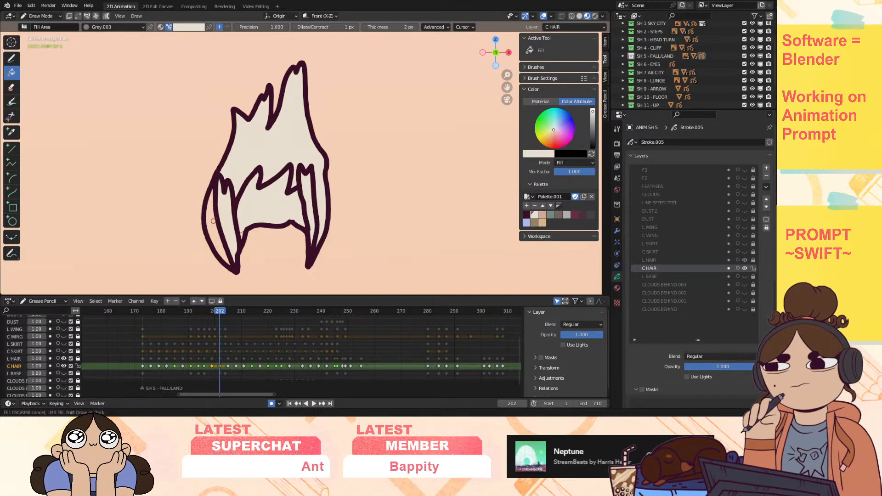
Step: Advance to the keyframe at 205 and fill every enclosed area of the hair outline with cream
key("Up")
left_click(272, 236)
left_click(284, 189)
left_click(306, 221)
left_click(224, 249)
left_click(214, 262)
left_click_drag(507, 86, 517, 29)
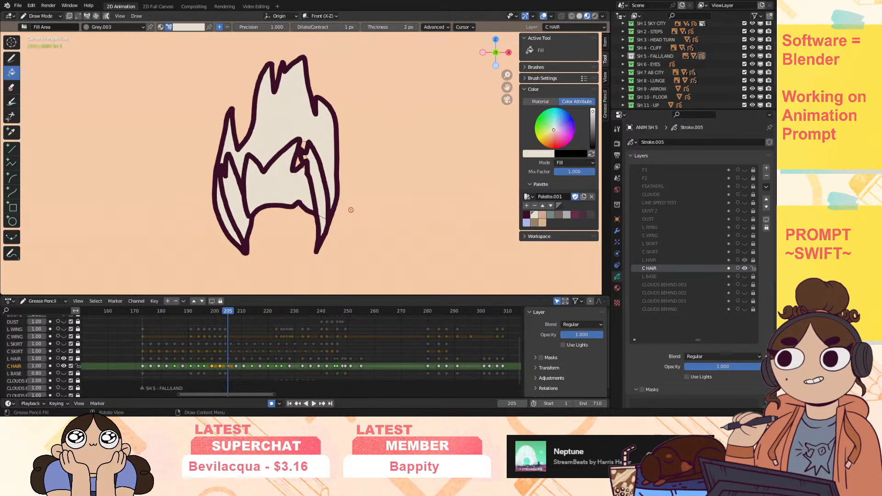
Step: Fill the hair with cream on the keyframes at 208 and 211, including the side locks
key("Up")
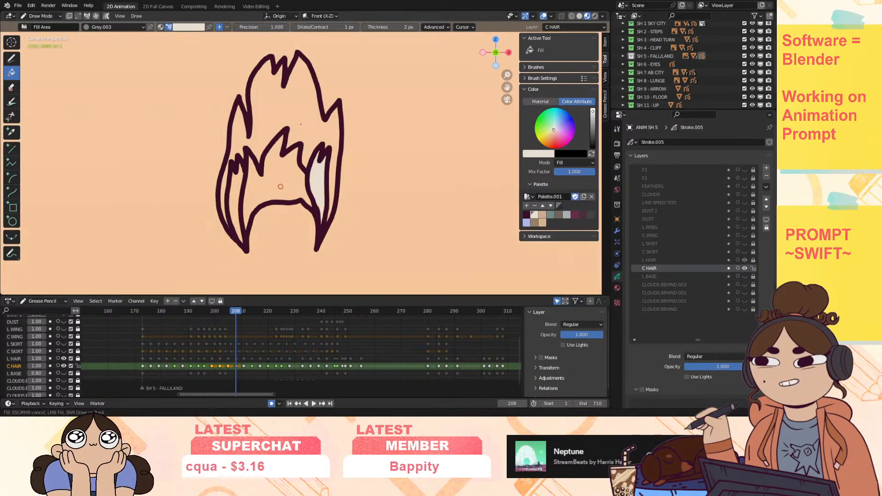
left_click(281, 187)
left_click(241, 191)
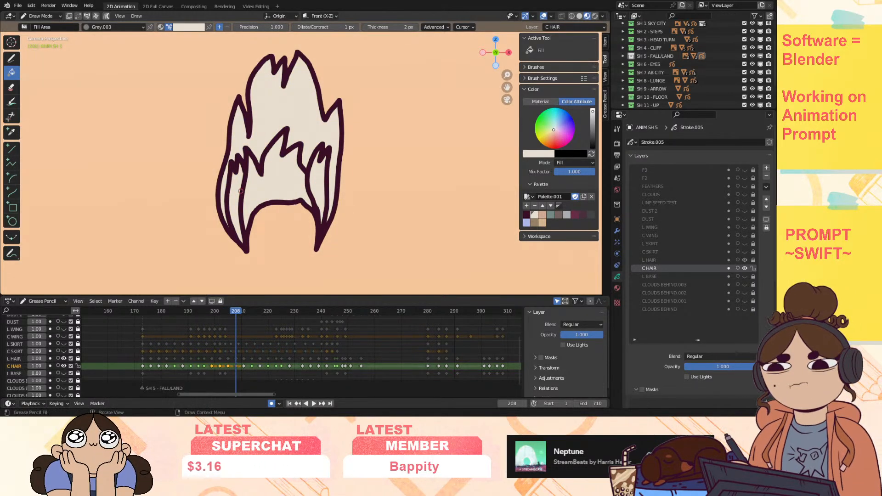
key("Up")
left_click(275, 177)
left_click(237, 203)
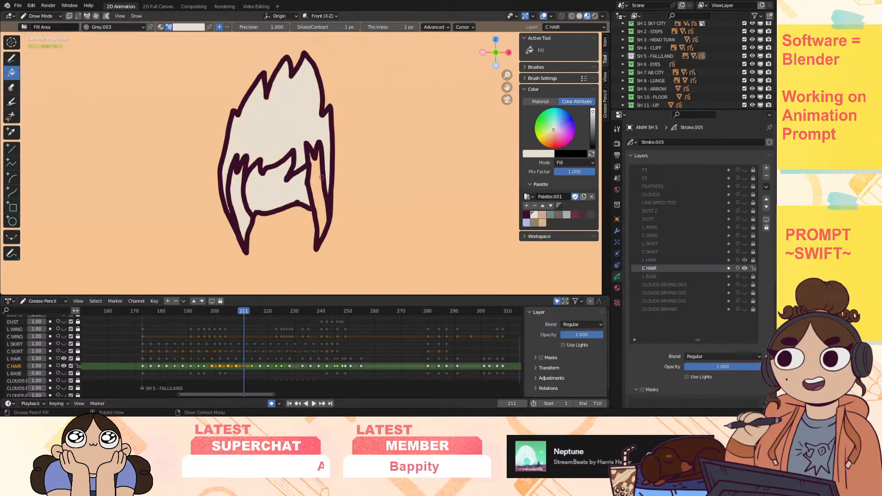
left_click(314, 181)
Step: Advance to the keyframe at 214 and fill both side locks, the inner area and the upper spikes with cream
key("Up")
left_click(316, 183)
left_click(285, 185)
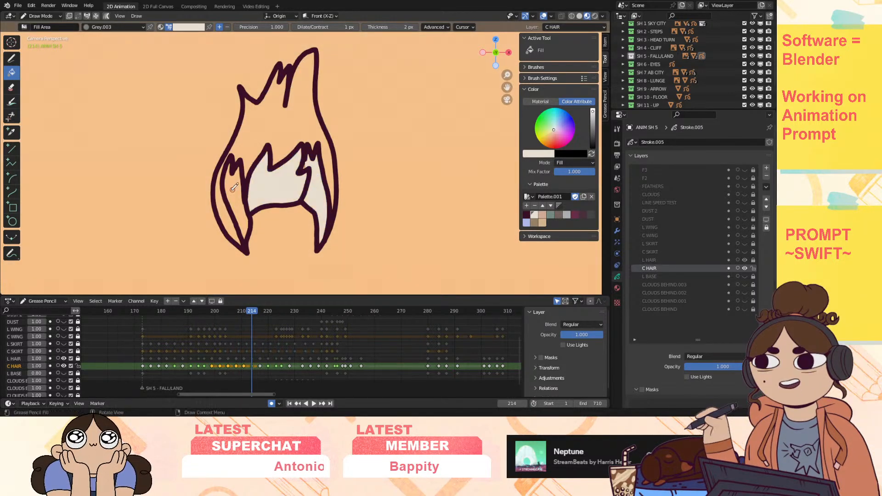
left_click(232, 190)
left_click(264, 114)
Step: Advance to the keyframe at 217 and colour the hair's locks, middle area and crown cream
key("Up")
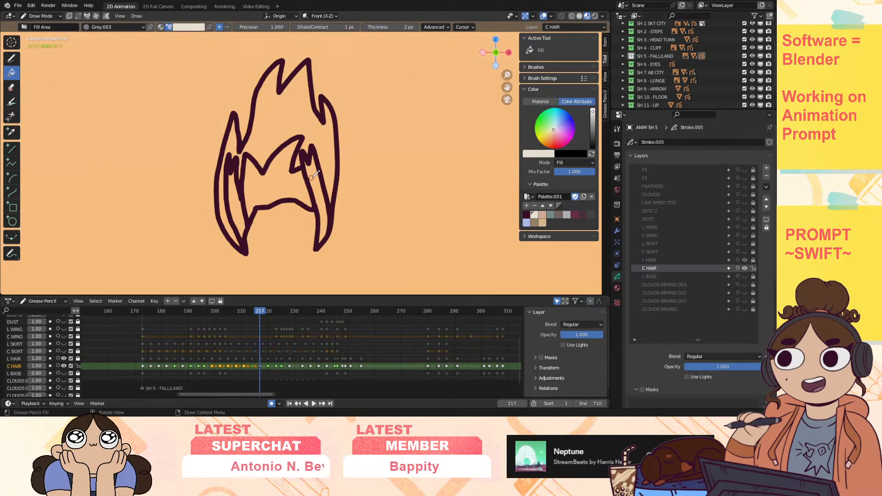
left_click(311, 177)
left_click(278, 184)
left_click(285, 103)
left_click(238, 204)
Step: Advance to the keyframe at 220 and fill the hair's side locks, middle area and crown with cream
key("Up")
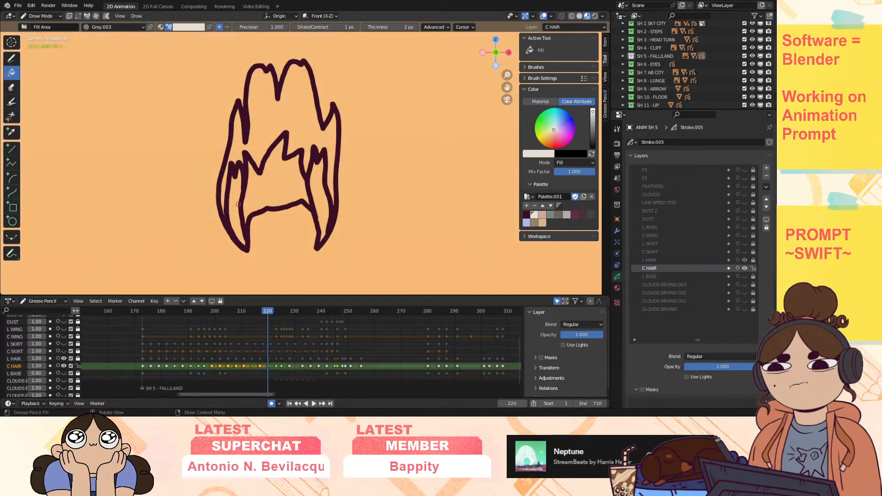
left_click(320, 193)
left_click(280, 179)
left_click(236, 207)
left_click(271, 114)
Step: Advance to the keyframe at 223 and fill the locks, area below the fringe and upper hair with cream
key("Up")
left_click(319, 193)
left_click(278, 180)
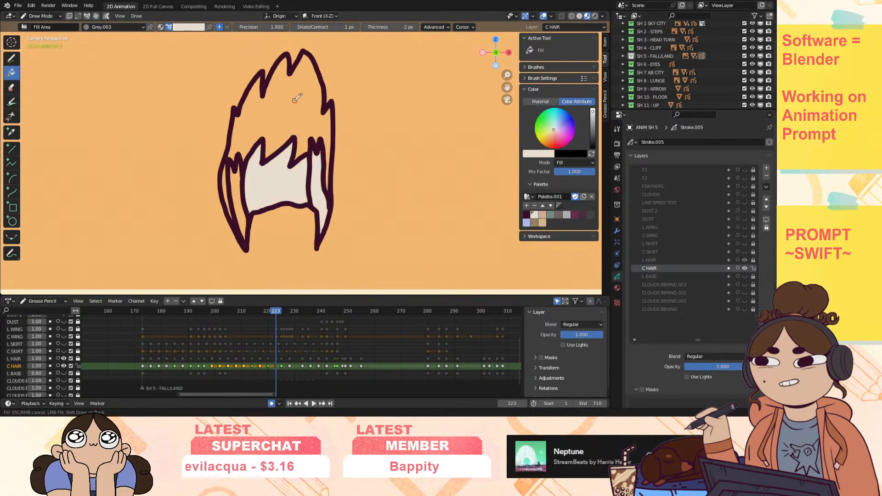
left_click(294, 99)
left_click(238, 197)
Step: Advance to the keyframe at 225 and colour the inner area, upper hair and both side locks cream
key("Up")
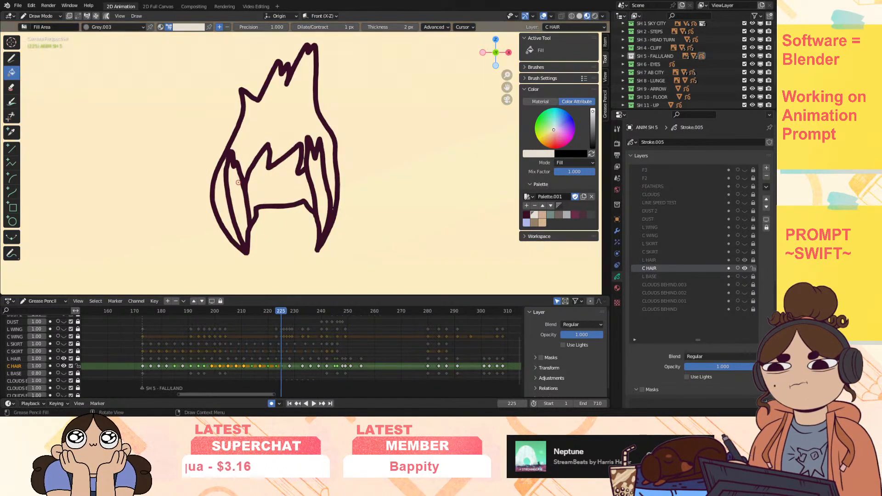
left_click(275, 172)
left_click(273, 136)
left_click(235, 186)
left_click(317, 180)
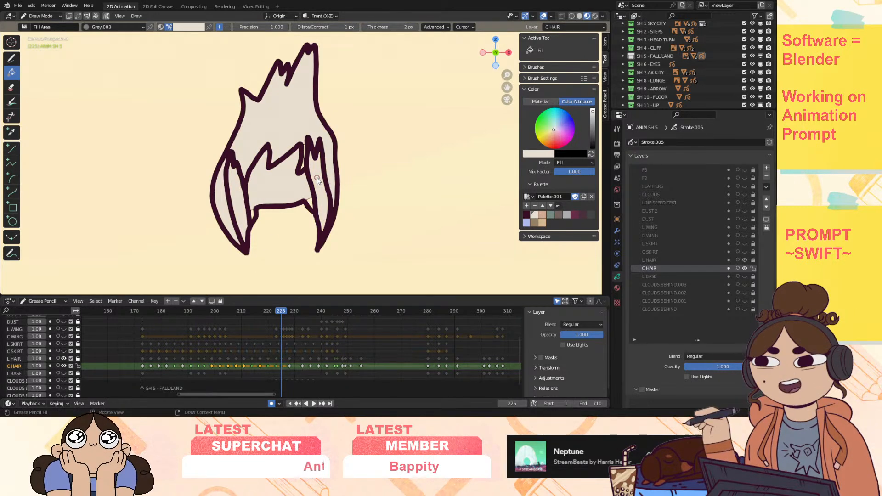
Step: Fill the hair with cream on the keyframes at 228 and 233
key("Up")
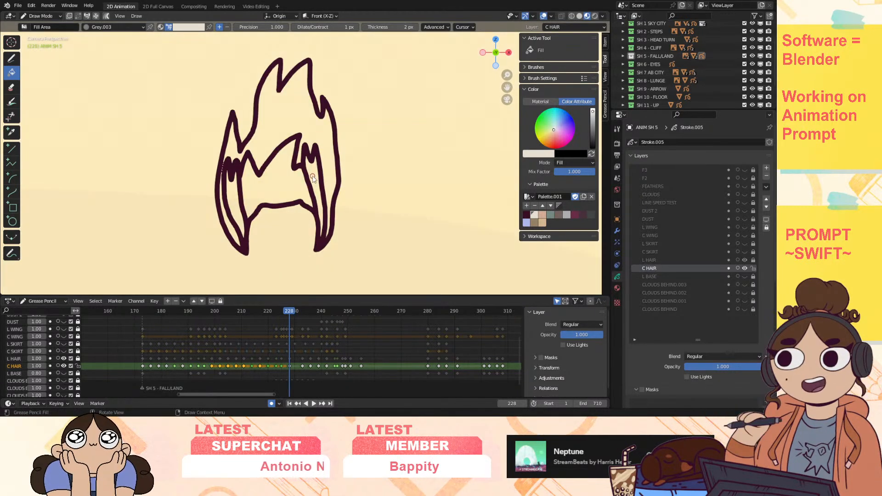
left_click(289, 181)
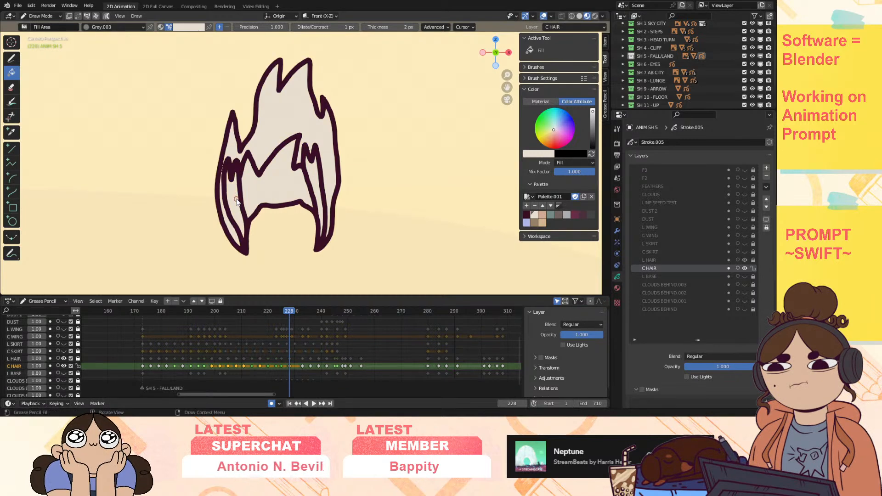
key("Up")
left_click(285, 187)
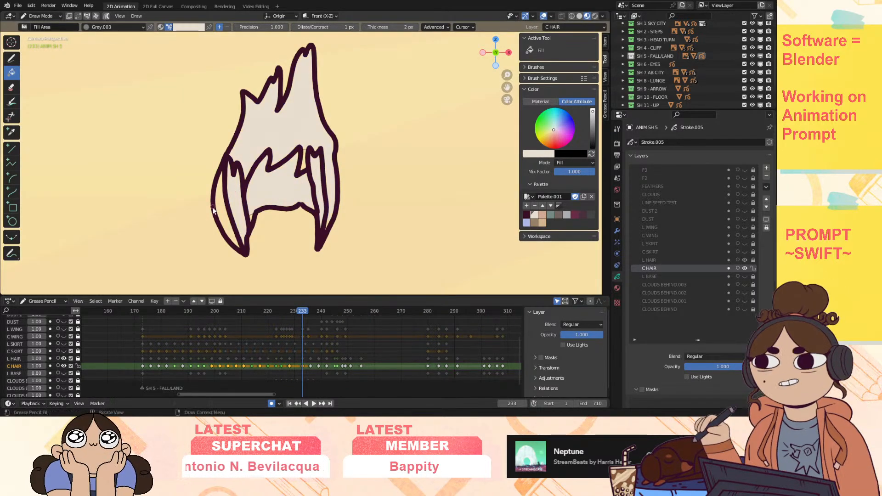
Step: Fill the hair with cream on the keyframes at 236, 239 and 242
key("Up")
left_click(321, 133)
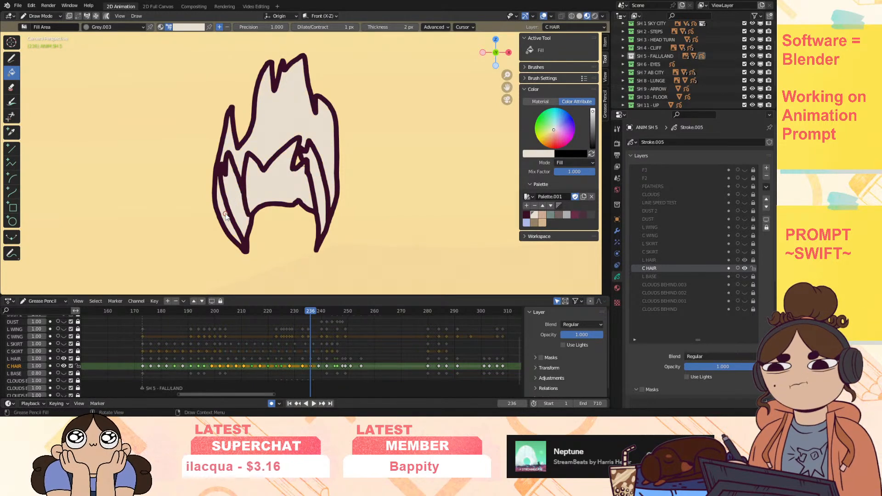
key("Up")
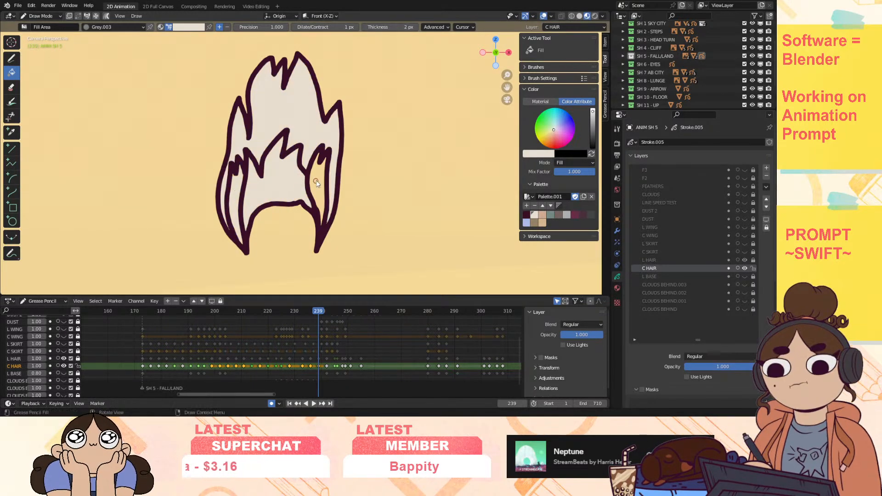
key("Up")
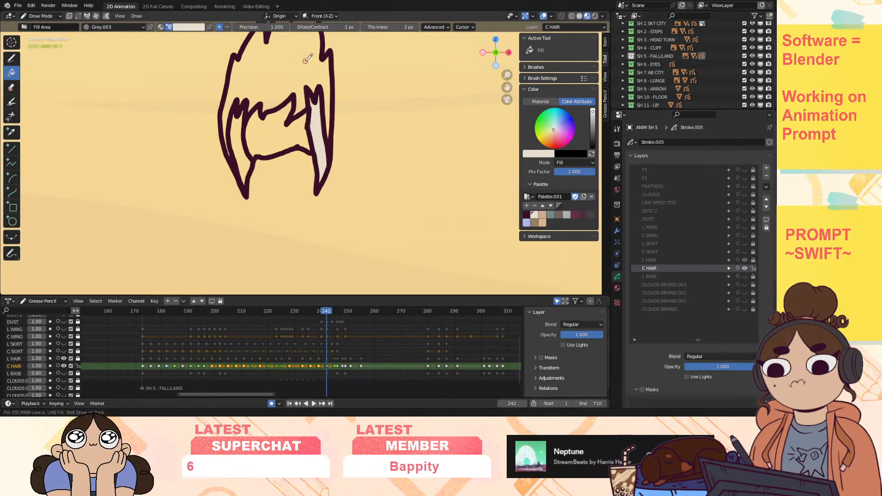
Step: Advance to the keyframe at 245 and fill the hair and its side locks with cream
key("Up")
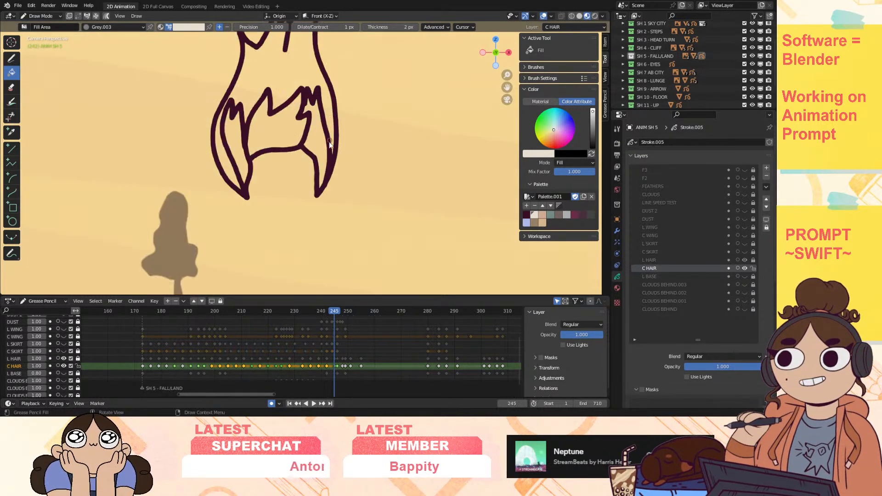
left_click(233, 150)
left_click(255, 77)
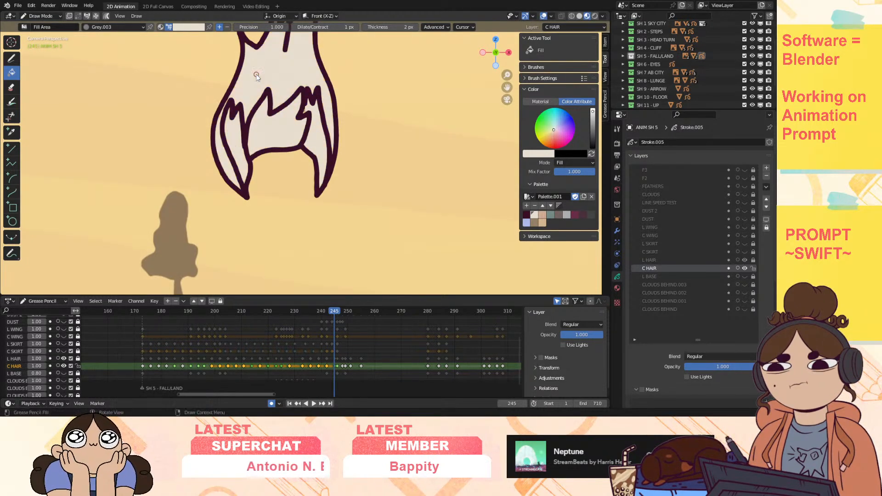
Step: Advance to the keyframe at 246 and fill the low-placed hair's upper part, inner area and both side locks with cream
left_click_drag(509, 87, 514, 126)
key("Up")
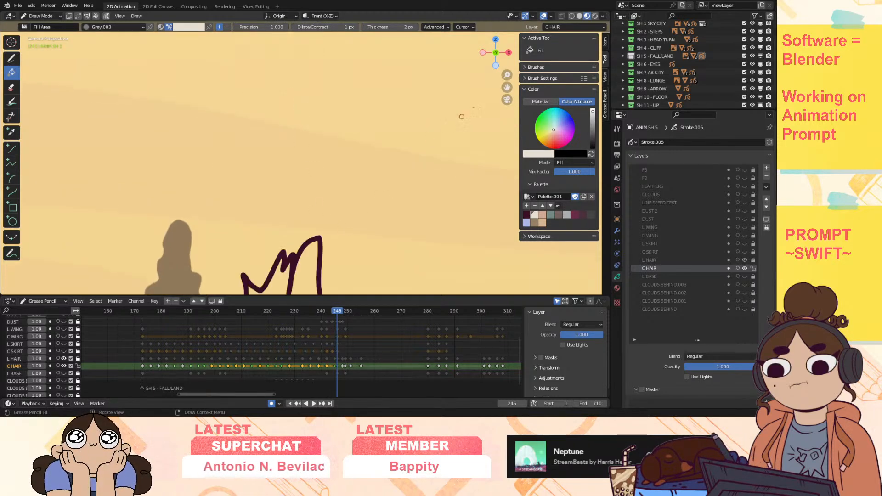
left_click_drag(509, 87, 504, 0)
left_click(278, 229)
left_click(272, 269)
left_click(230, 271)
left_click(310, 269)
Step: Advance to the keyframe at 248 and fill the curled hair's crown, inner areas and lower locks with cream
left_click_drag(508, 74, 510, 87)
key("Up")
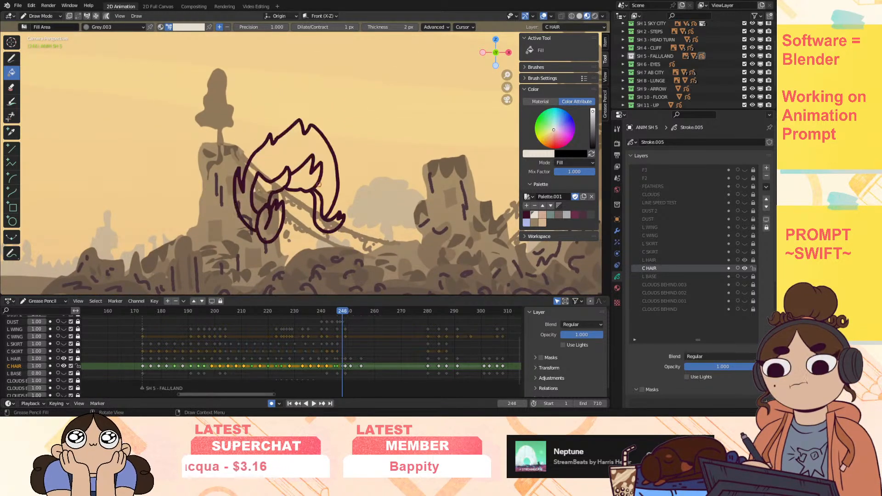
left_click(303, 176)
left_click(264, 193)
left_click(271, 222)
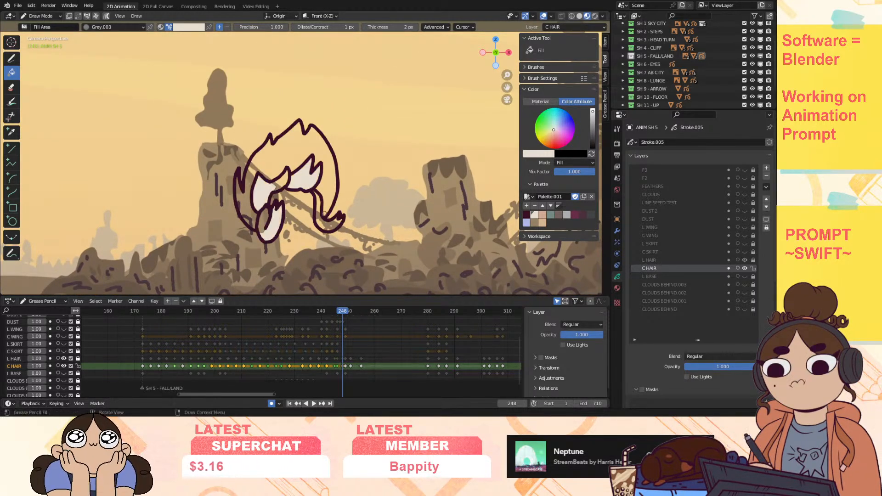
left_click(276, 183)
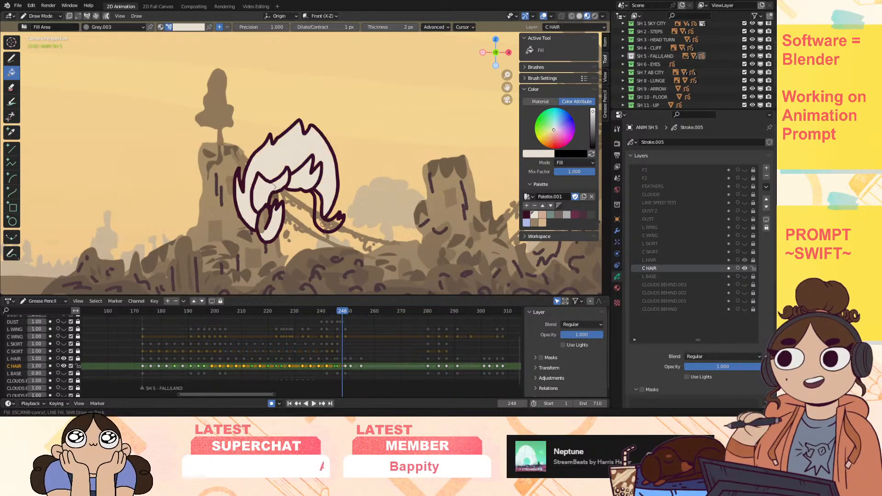
left_click(325, 224)
Step: Move to frame 249 and fill the curled hair's crown, inner areas, lock tips and small fringe gap with cream
key("Right")
left_click(300, 171)
left_click(265, 202)
left_click(303, 193)
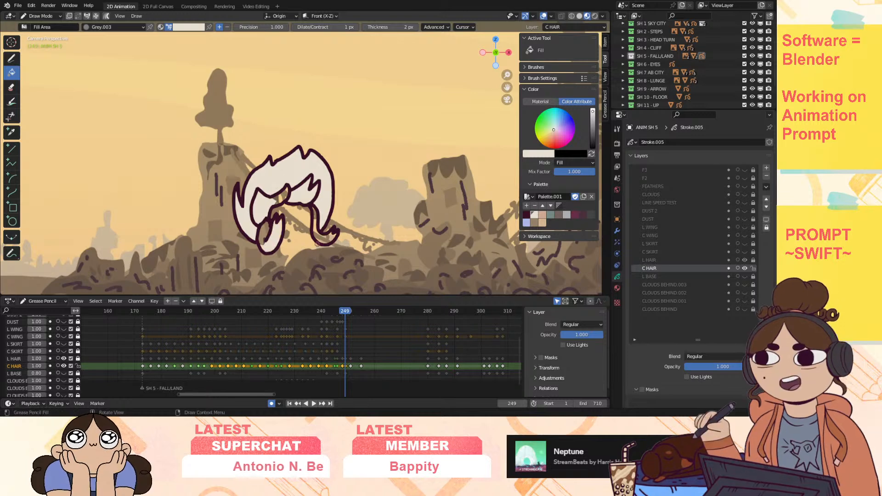
left_click(323, 236)
left_click(262, 233)
left_click(284, 194)
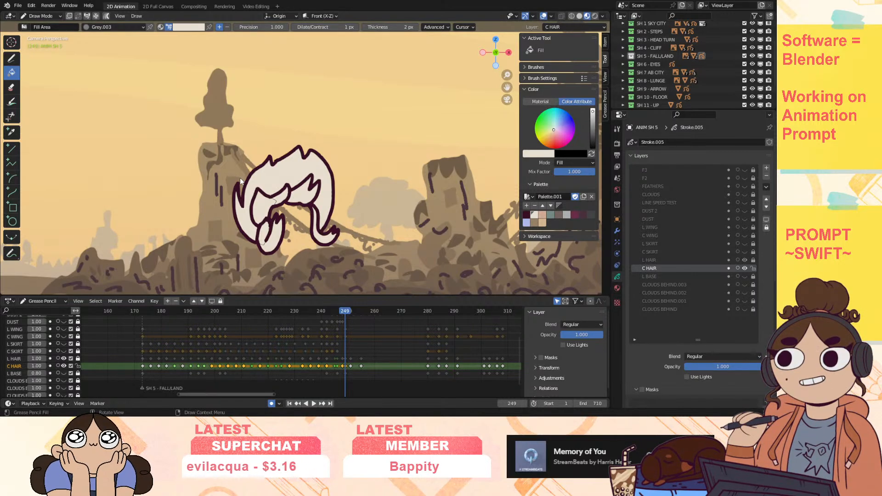
Step: Advance through the C HAIR keyframes at 251 and 255 and fill the hair's crown and side locks with cream
key("Up")
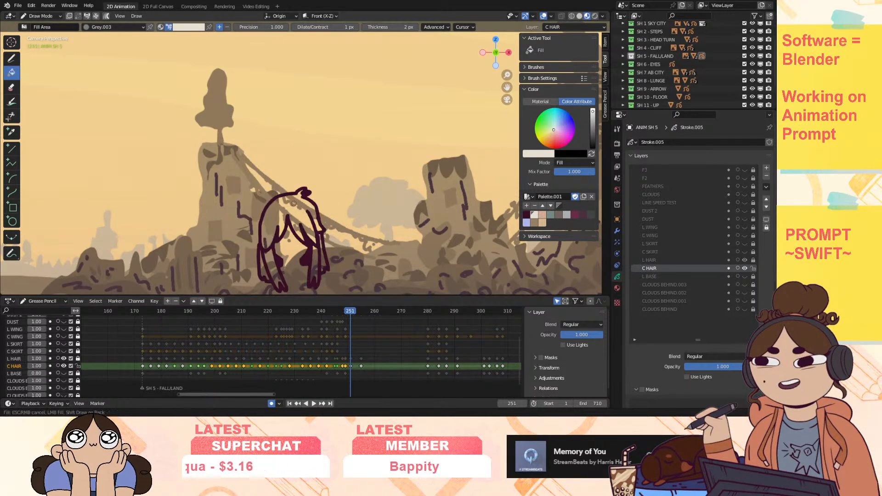
left_click(295, 205)
left_click(275, 270)
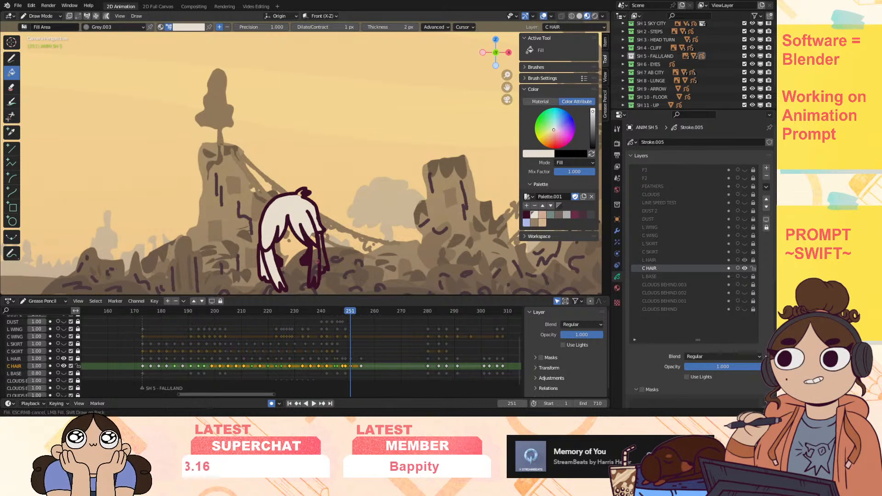
key("Up")
left_click(323, 255)
left_click(314, 254)
left_click(294, 211)
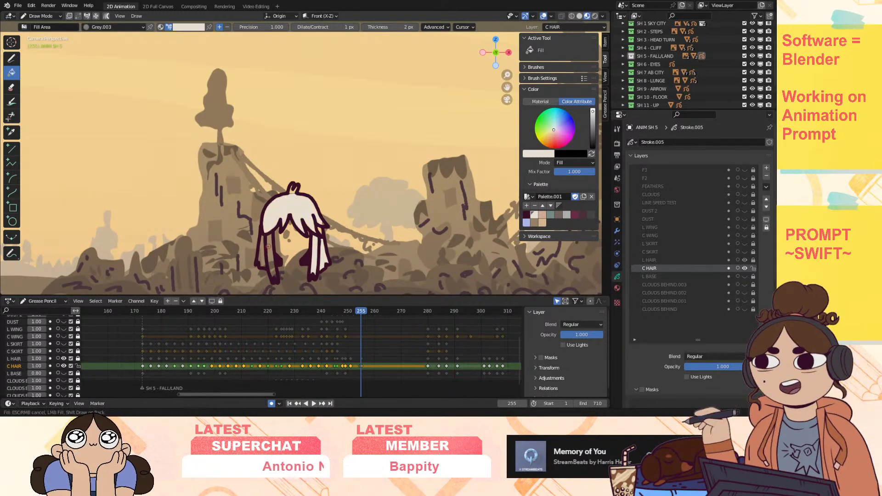
Step: Advance through the keyframes at 280 and 284 and fill the hair's crown and side locks with cream on both
key("Up")
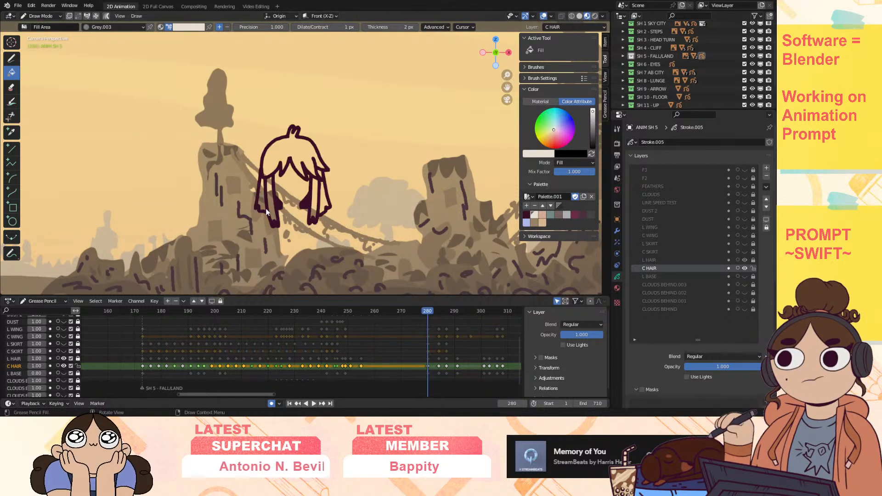
left_click(277, 152)
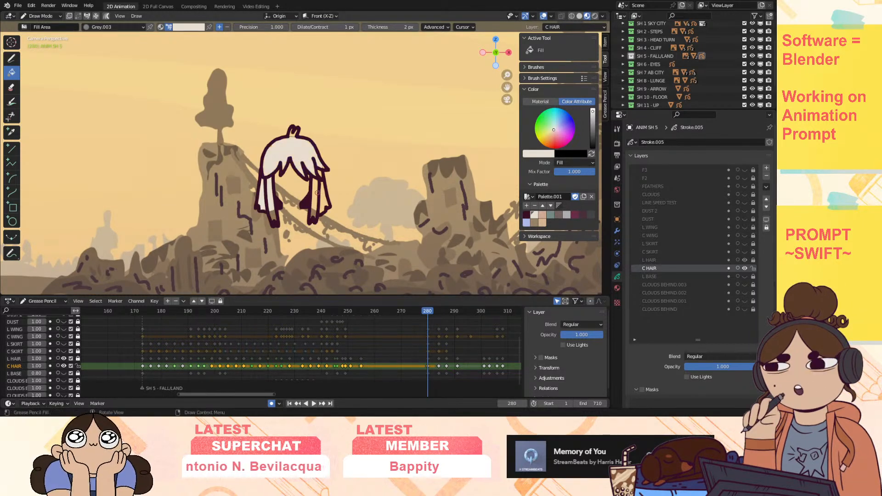
left_click(325, 184)
key("Up")
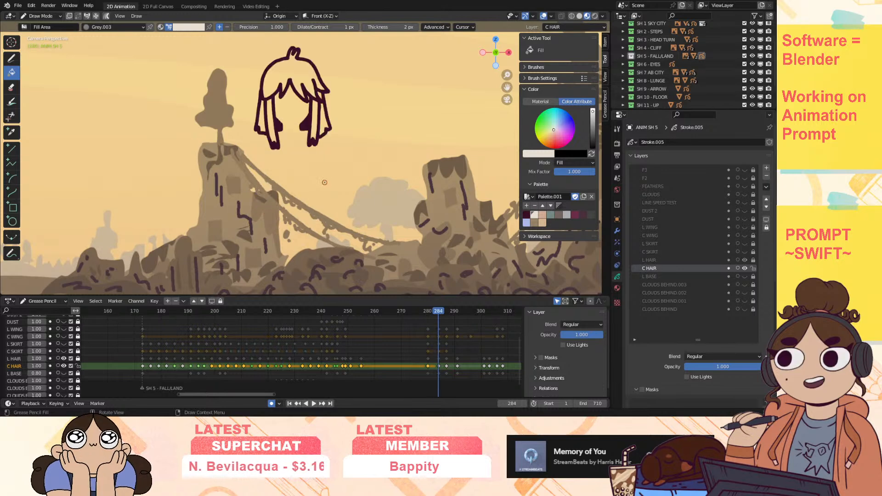
left_click(307, 76)
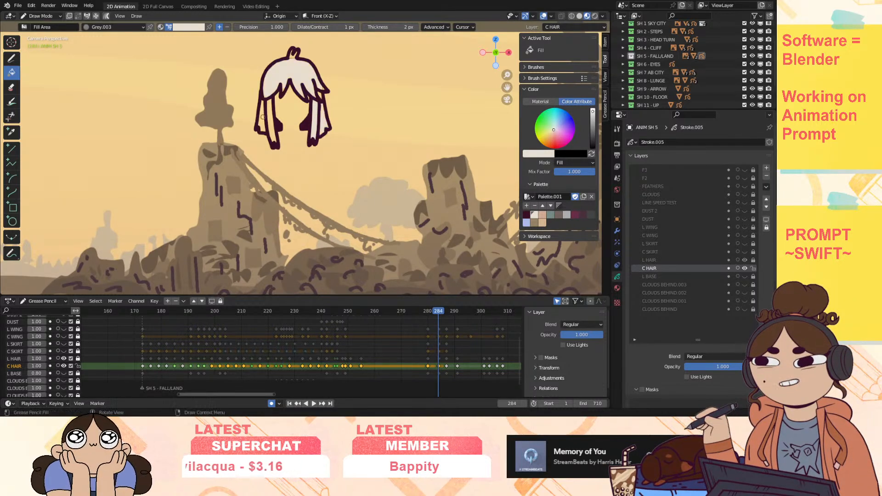
left_click(269, 113)
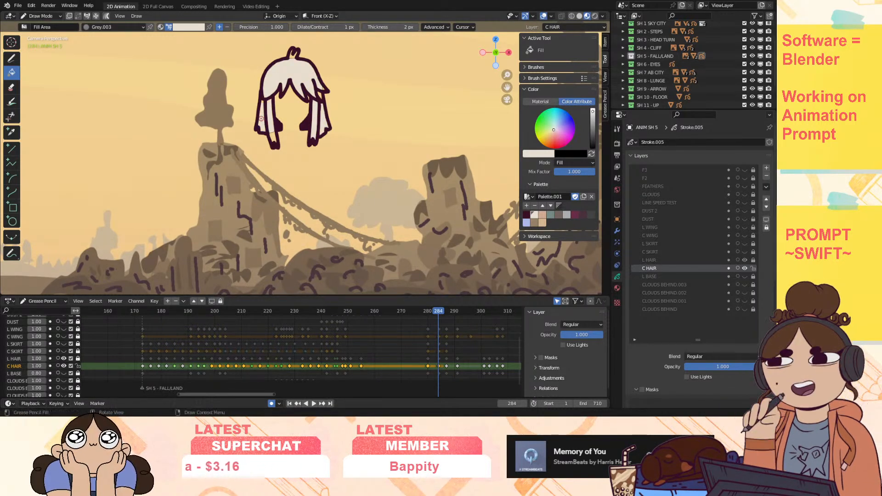
Step: Fill the hair's crown and side locks with cream on the keyframes at 287 and 291
key("Up")
left_click(292, 51)
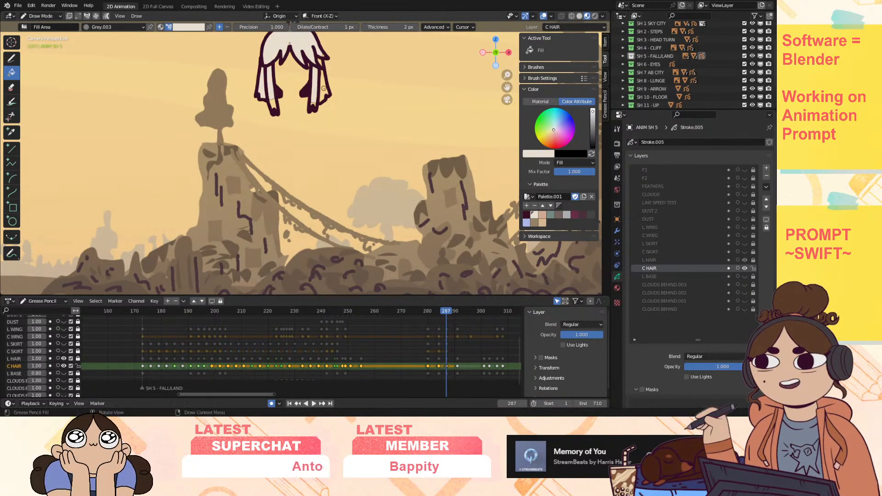
left_click_drag(508, 88, 518, 175)
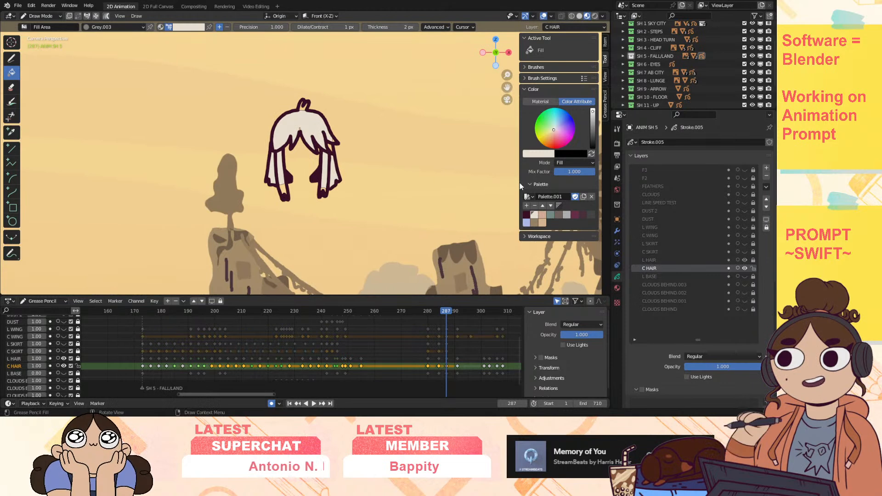
key("Up")
left_click(305, 115)
left_click(326, 165)
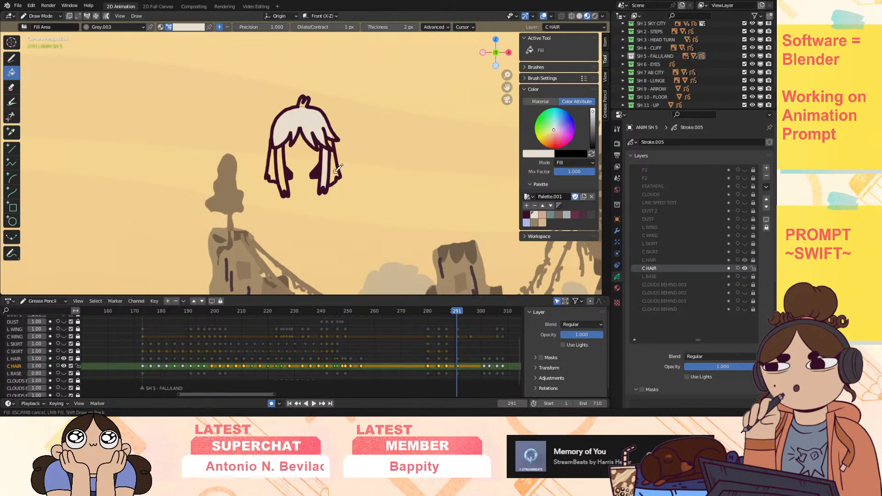
left_click(337, 170)
Step: Move on to the keyframes at 301 and 303 and fill the crown and both side locks of each hair drawing with cream
key("Up")
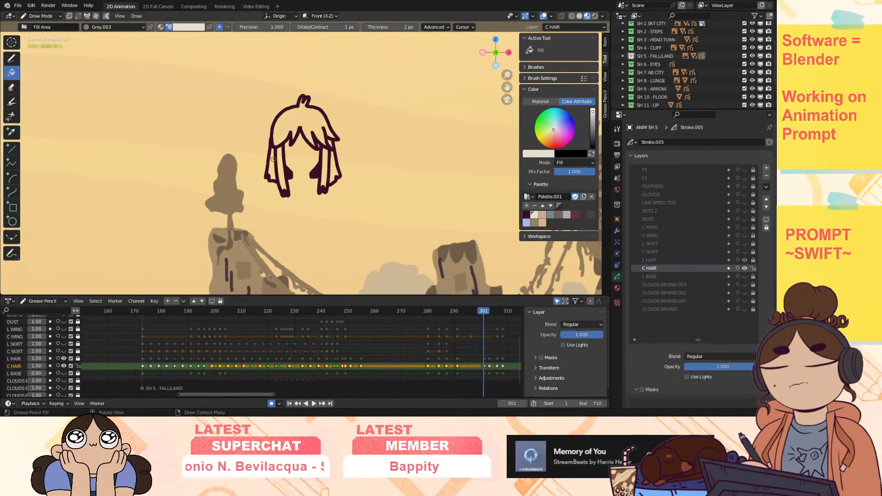
left_click(272, 164)
left_click(304, 124)
left_click(328, 158)
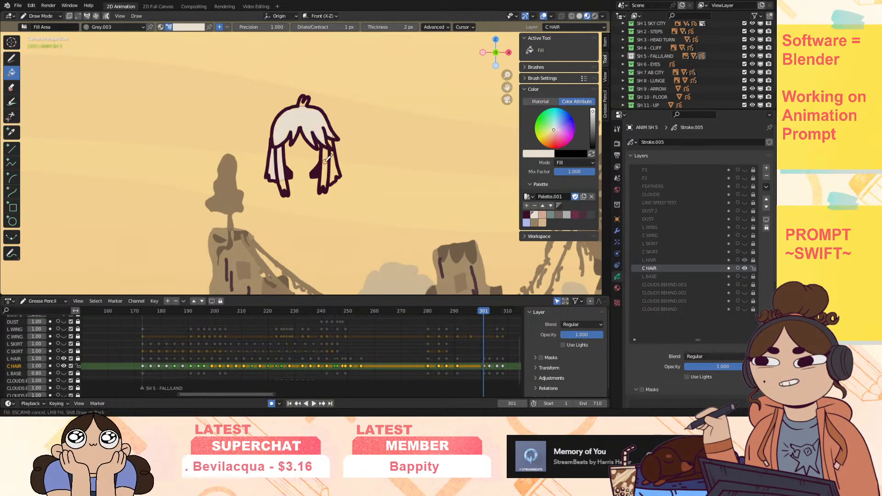
left_click(337, 166)
key("Up")
left_click(328, 160)
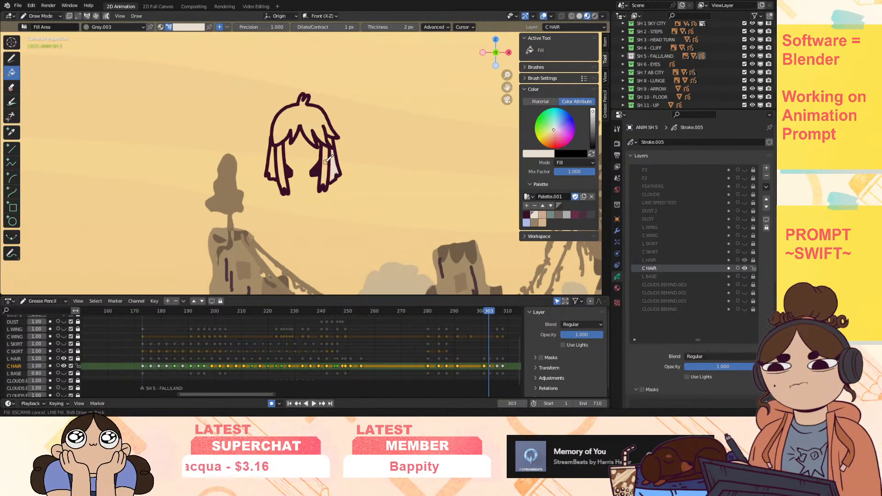
left_click(314, 115)
left_click(273, 166)
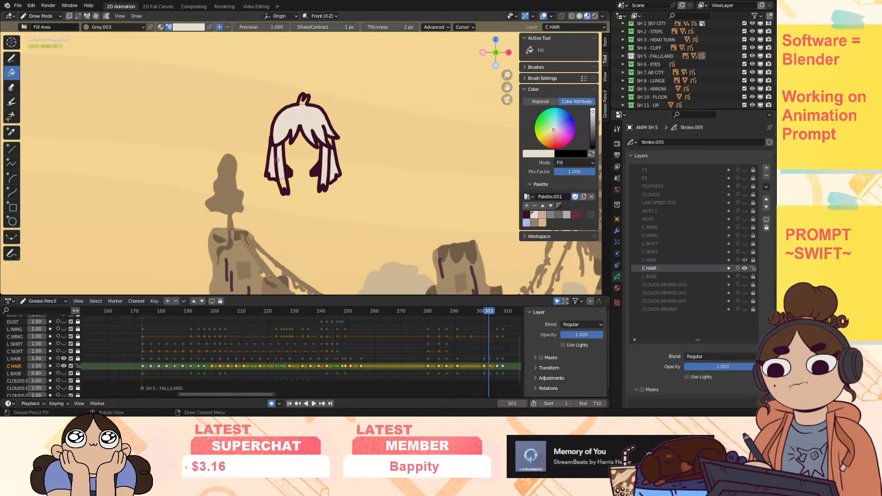
Step: Fill the crown and side locks of the straighter hair drawings with cream on the keyframes at 306 and 308
key("Up")
left_click(331, 169)
left_click(324, 161)
left_click(314, 121)
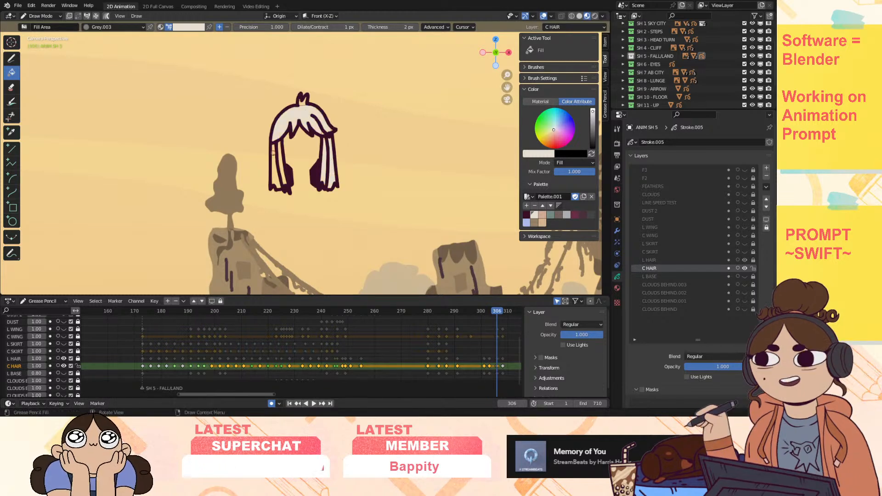
key("Up")
left_click(312, 120)
left_click(276, 171)
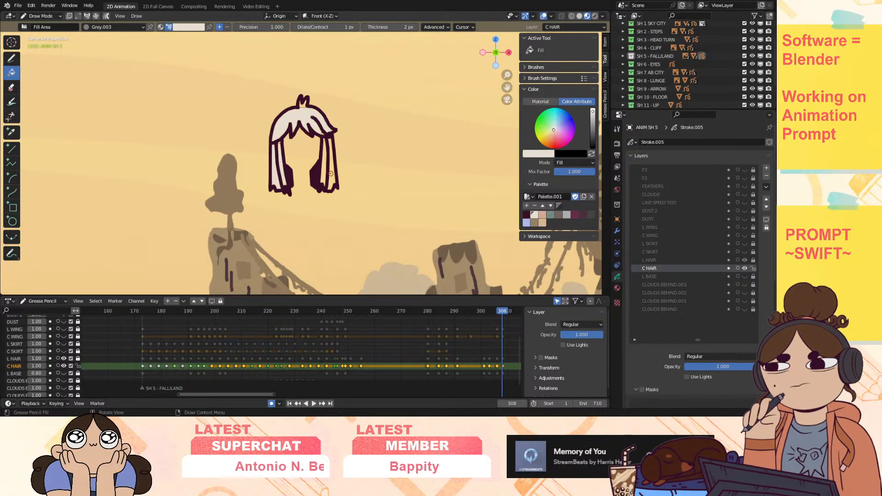
left_click(331, 175)
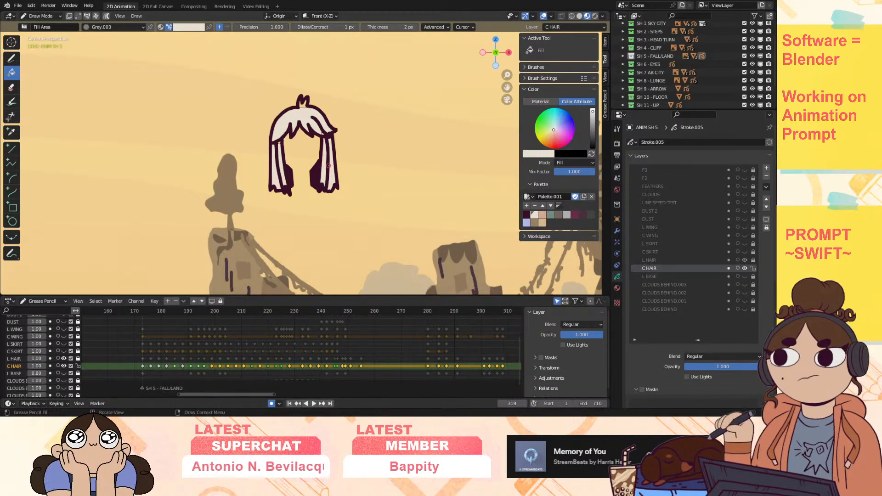
Step: Step back through the filled keyframes to frame 284, switch to the Draw tool and return to the start of shot 5
key("Down")
key("Down")
key("Down")
key("Down")
key("Down")
key("Down")
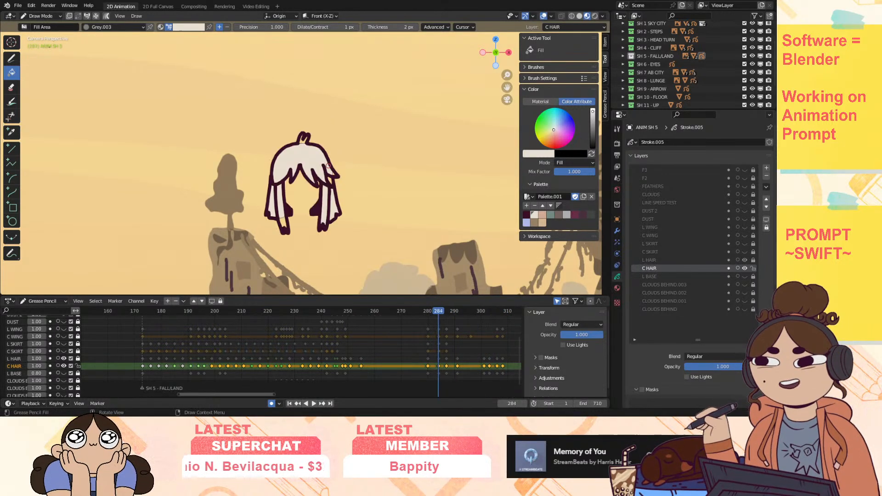
left_click(11, 58)
left_click(142, 311)
Step: Step through the C HAIR keyframes from the start of the shot to frame 242, checking each hair drawing for unfilled gaps
key("Up")
key("Up")
key("Up")
key("Up")
key("Up")
key("Up")
key("Up")
key("Up")
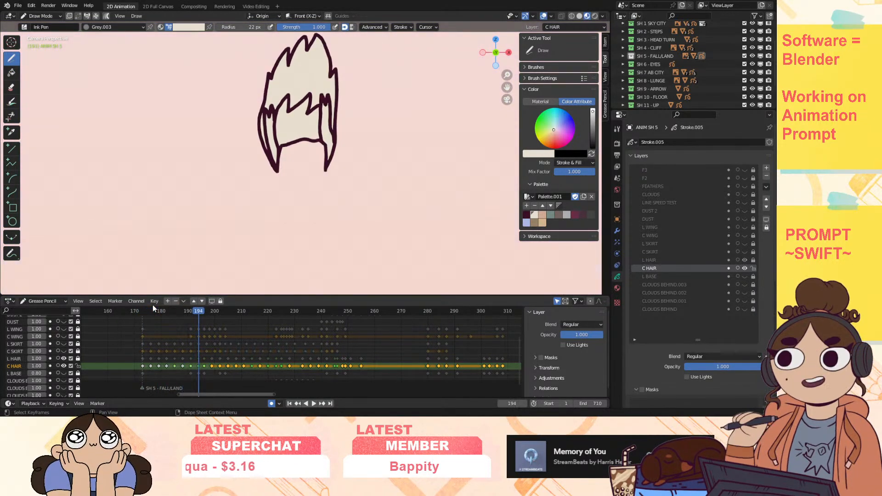
key("Up")
key("Up")
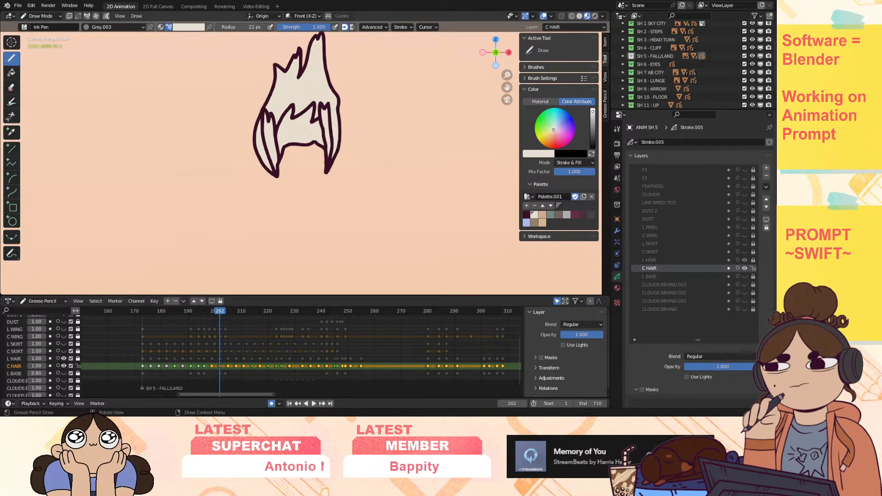
key("Up")
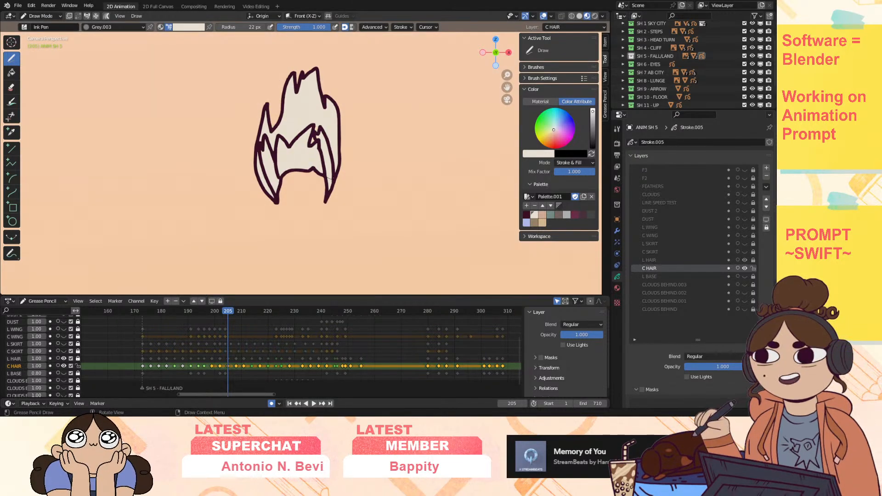
key("Up")
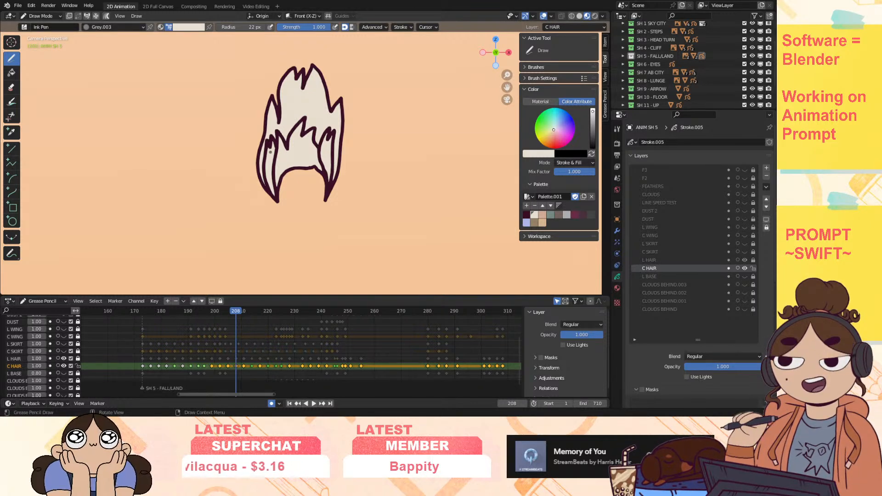
key("Up")
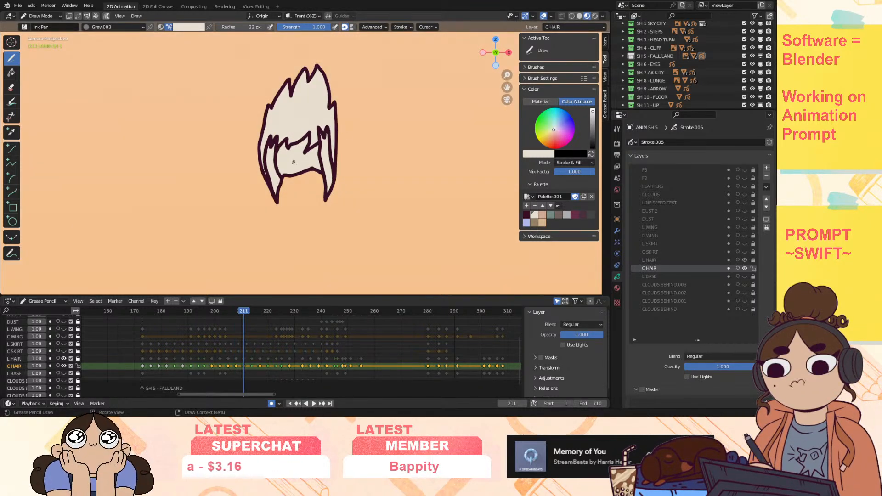
key("Up")
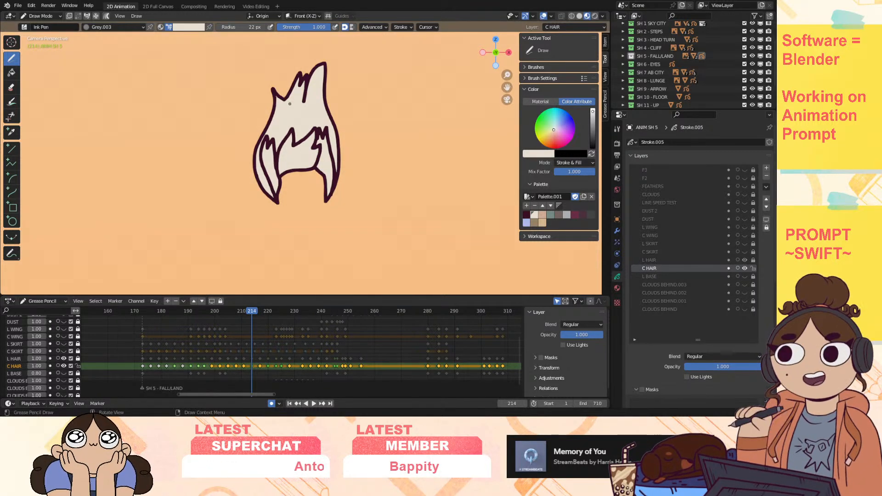
key("Up")
key("Down")
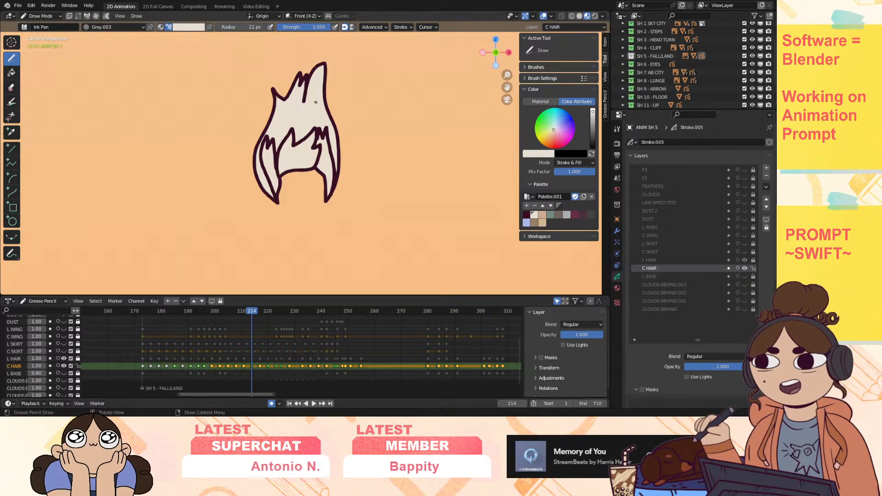
key("Up")
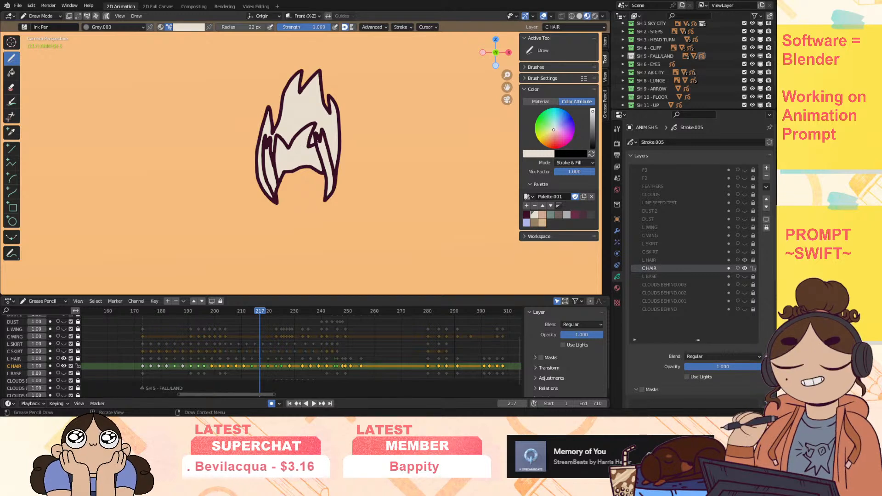
key("Up")
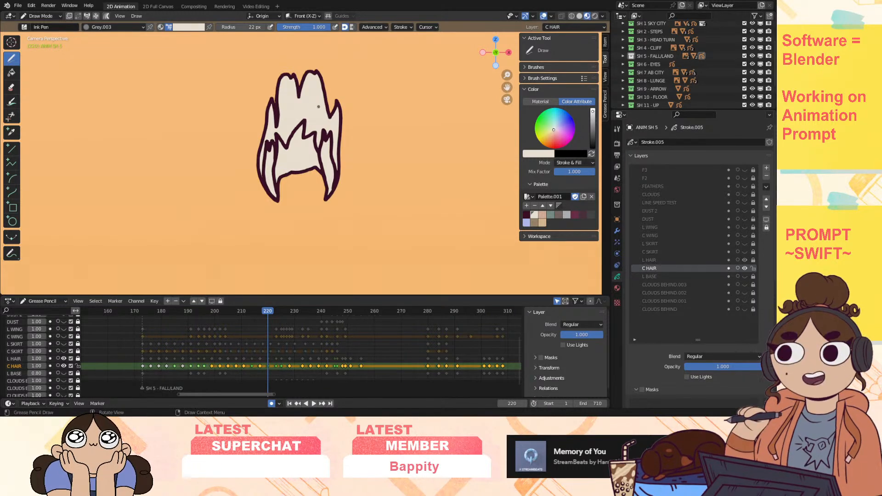
key("Up")
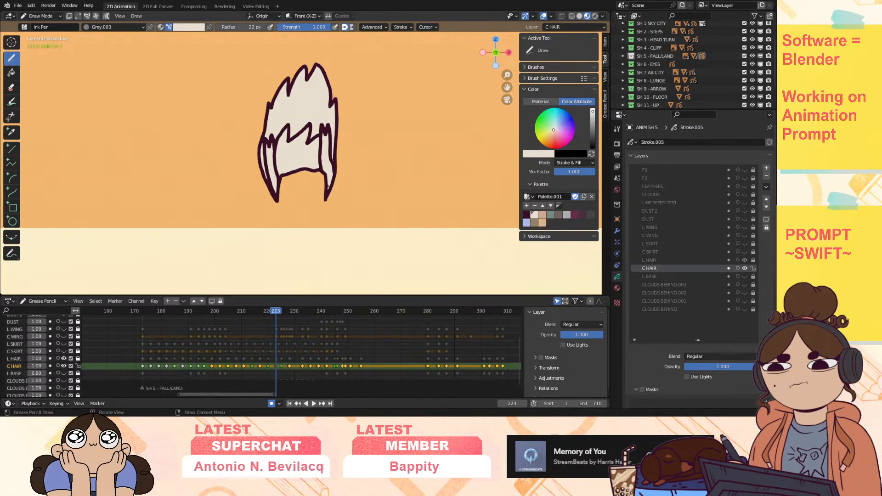
key("Up")
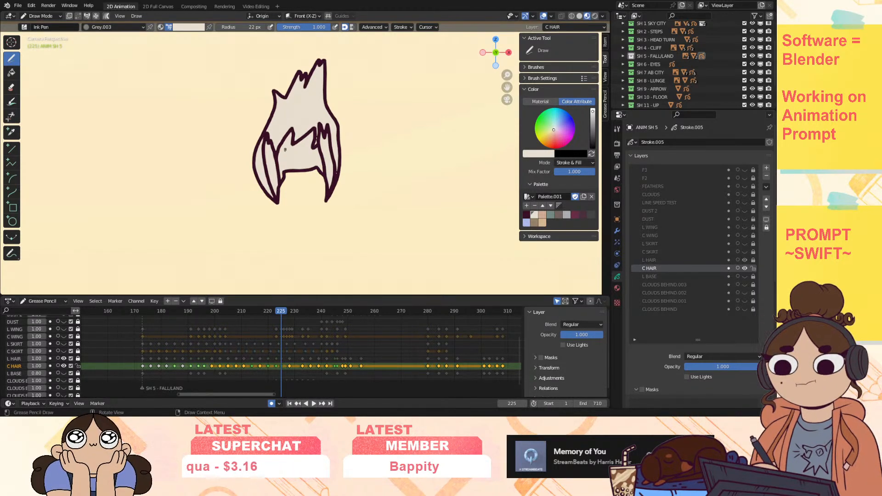
key("Up")
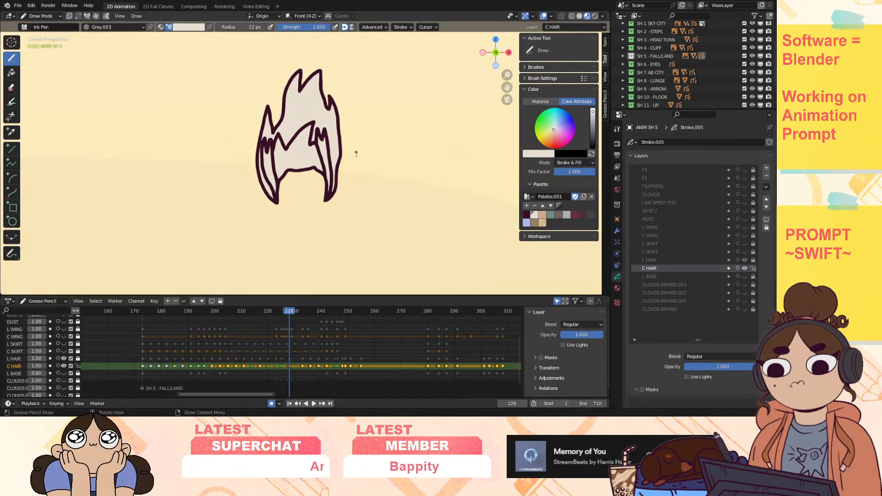
key("Up")
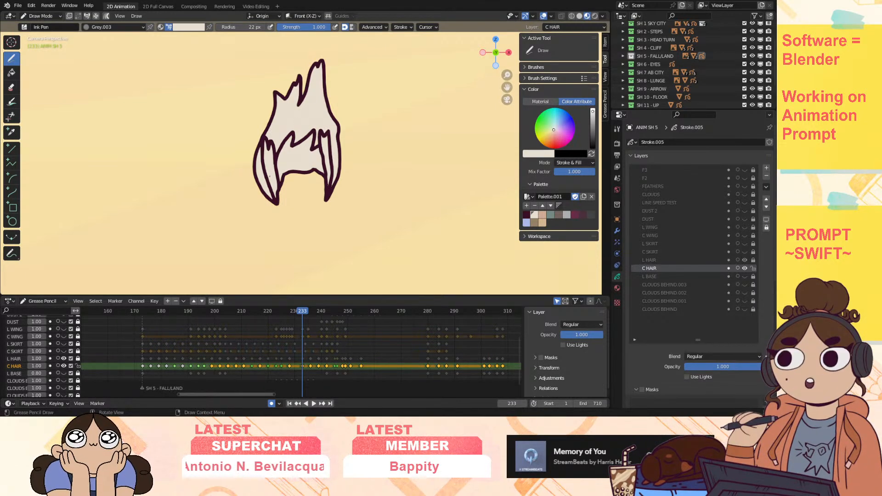
key("Up")
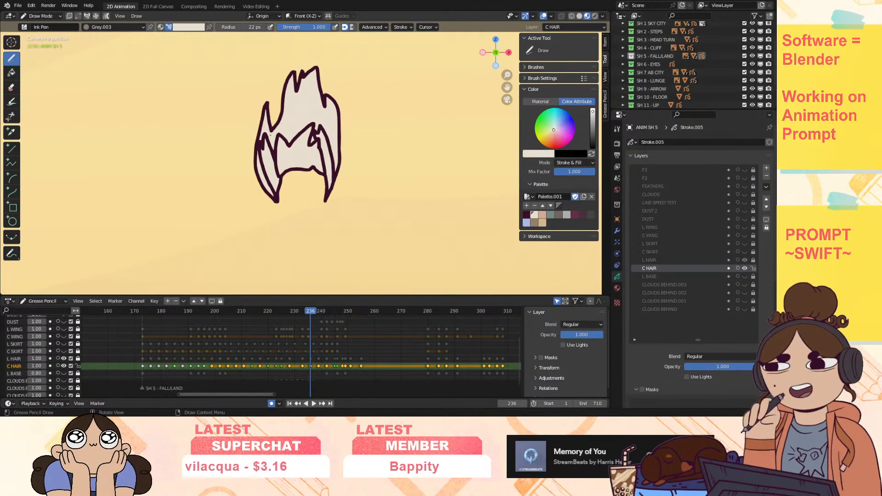
key("Up")
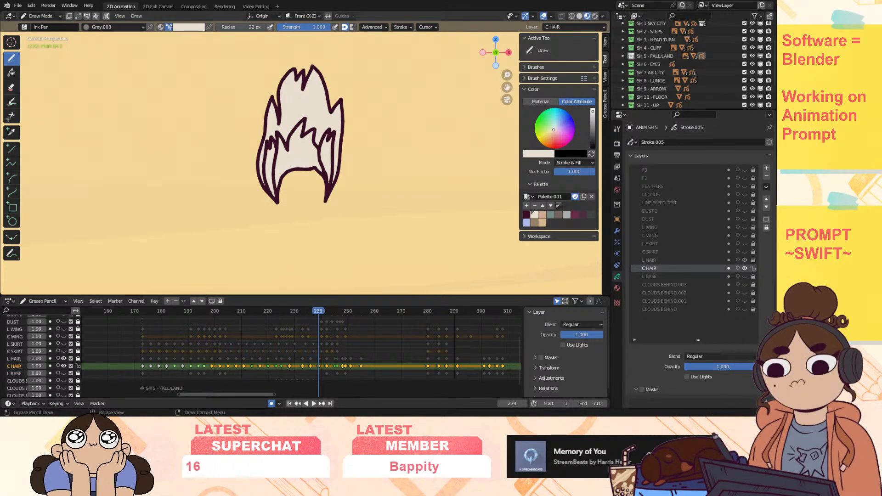
key("Up")
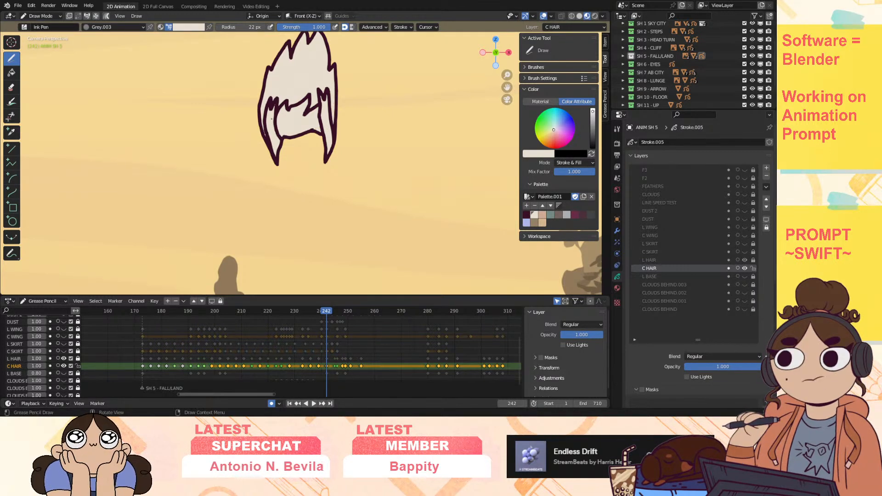
Step: Step through the C HAIR keyframes from frame 245 to 284, checking each hair drawing for unfilled gaps
key("Up")
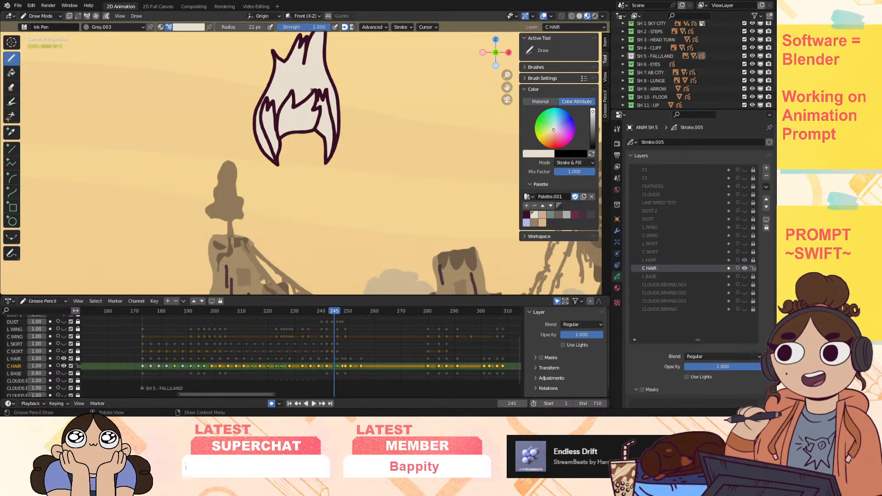
key("Right")
left_click_drag(507, 86, 510, 38)
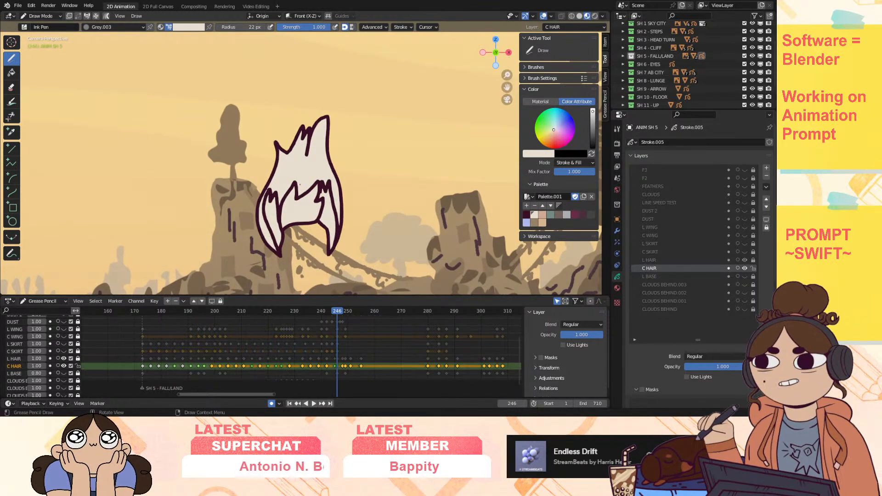
key("Right")
key("Right")
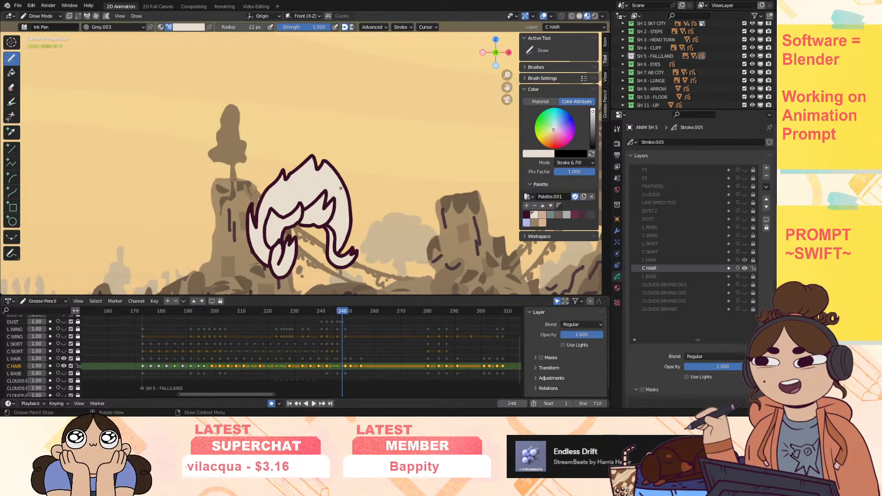
key("Right")
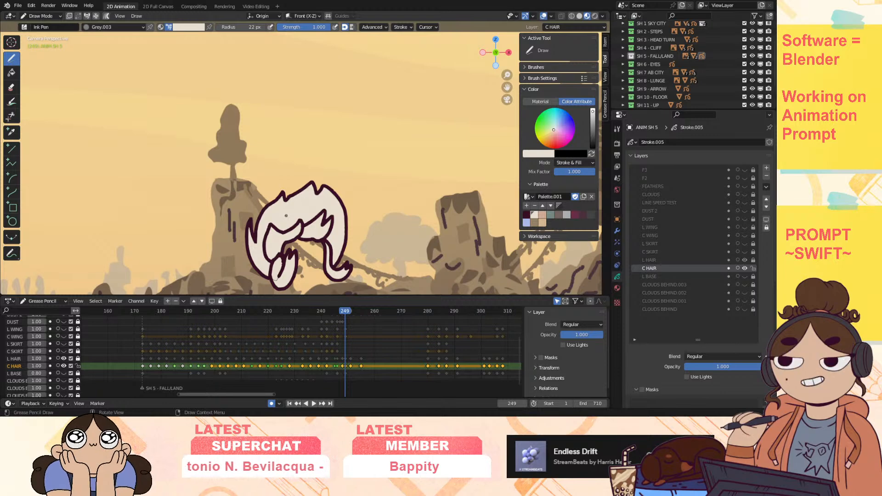
left_click_drag(506, 86, 494, 35)
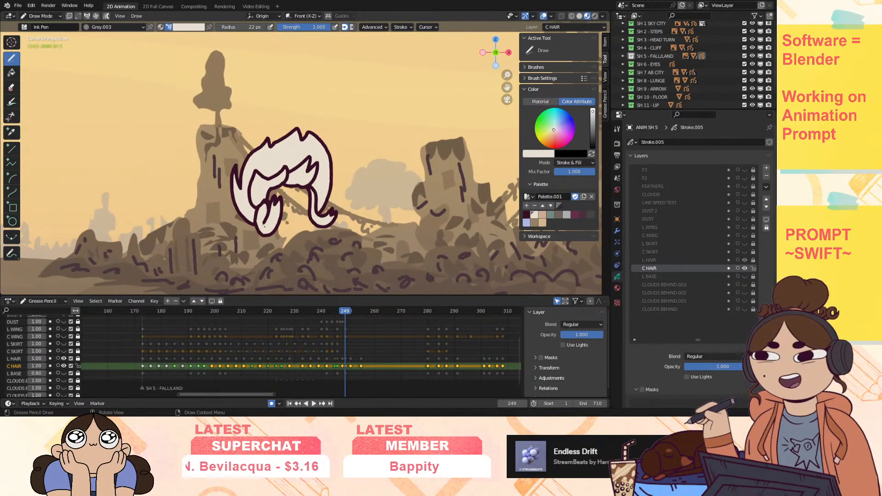
key("Up")
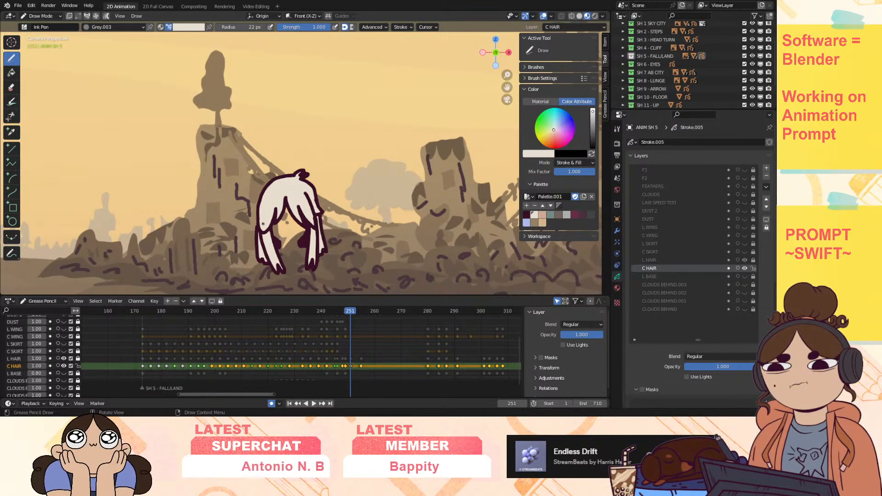
key("Up")
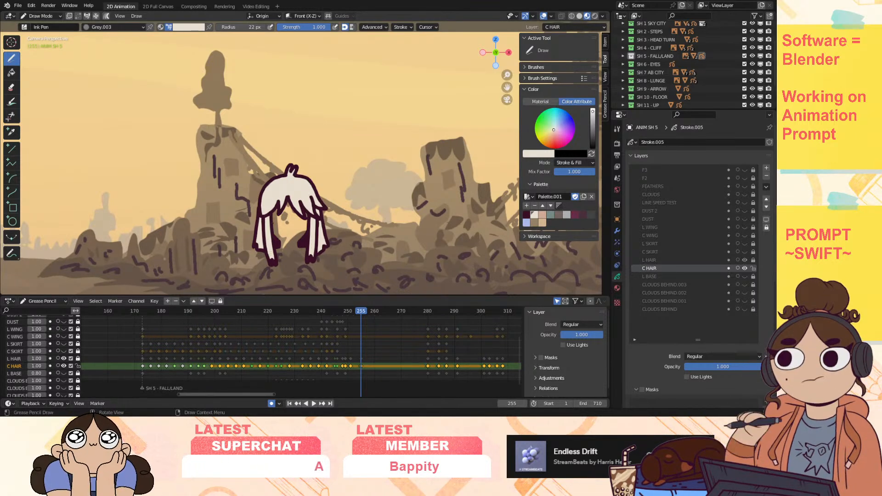
key("Up")
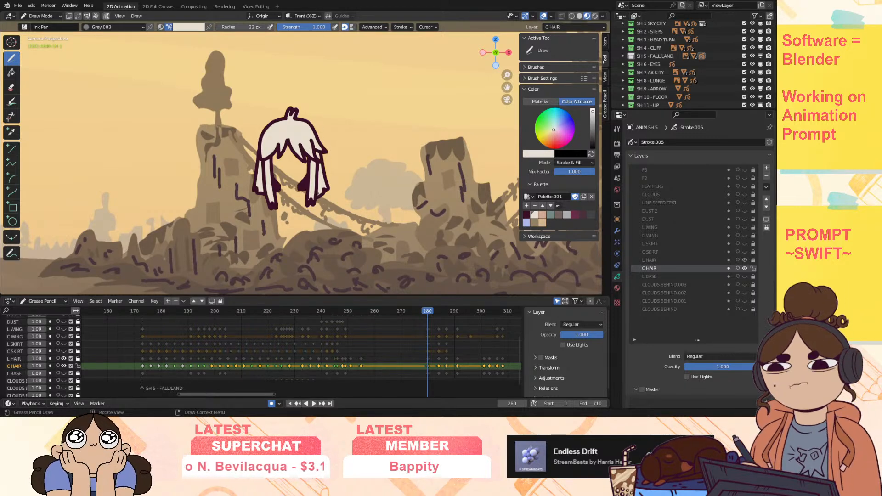
key("Up")
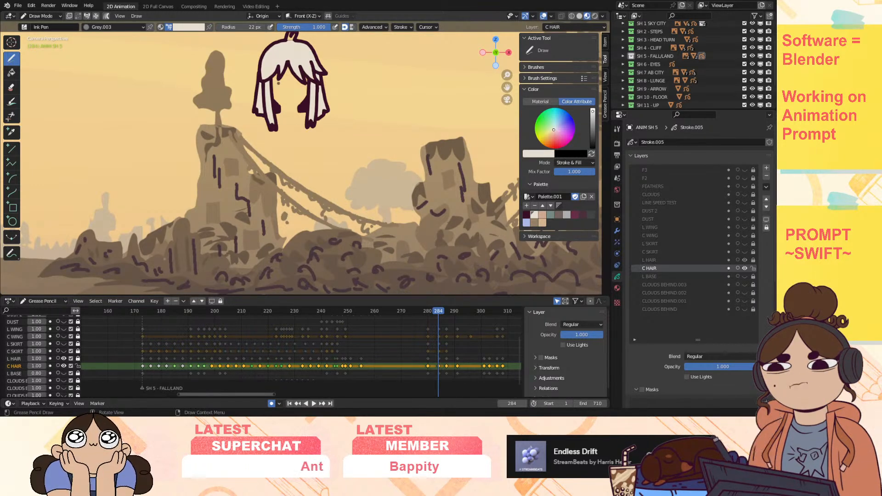
Step: Check the remaining C HAIR keyframes from 287 to 308 for gaps in the cream fill
left_click_drag(507, 87, 481, 199)
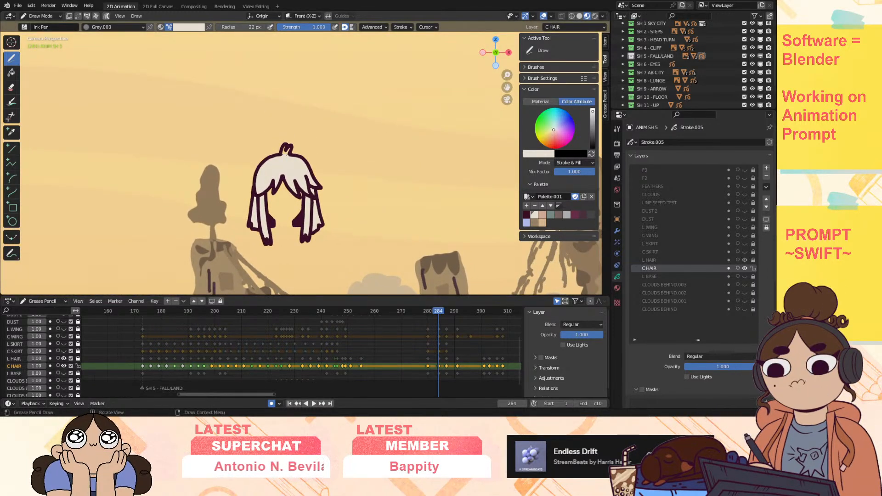
left_click_drag(440, 311, 447, 311)
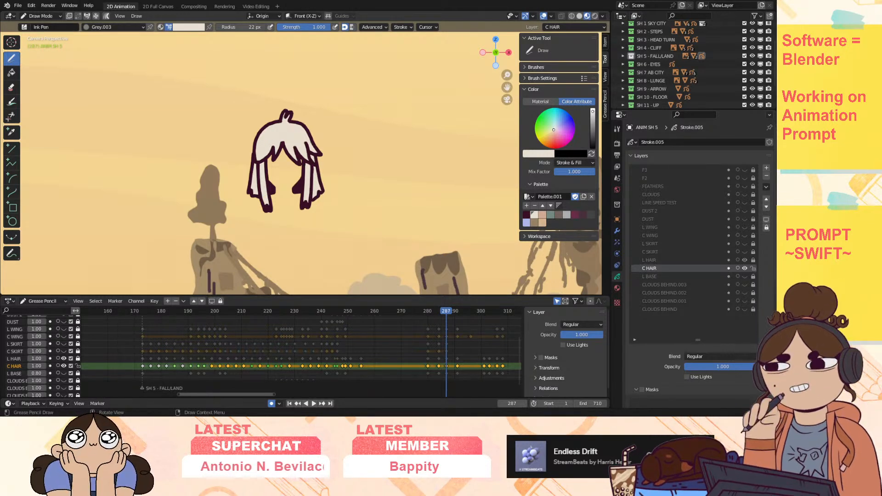
key("Up")
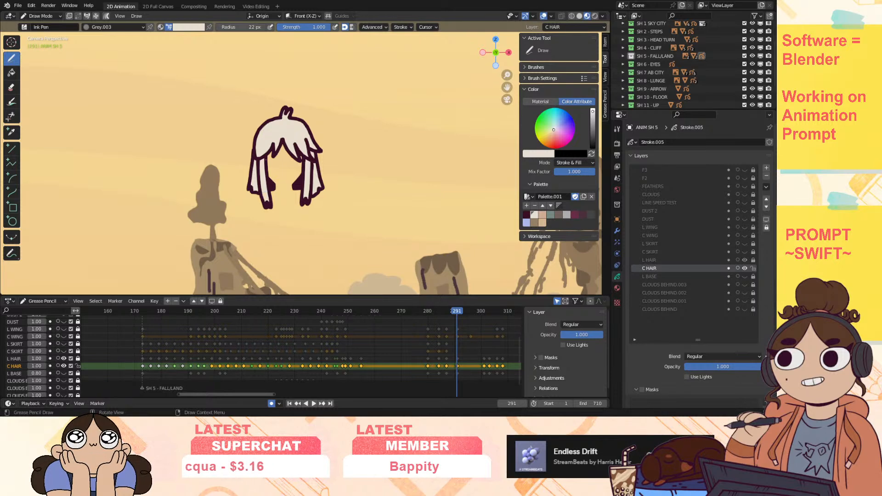
key("Up")
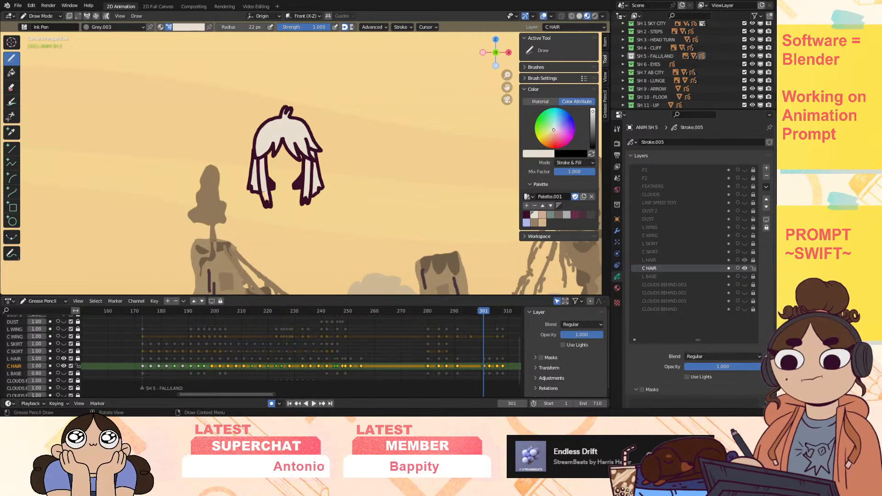
key("Up")
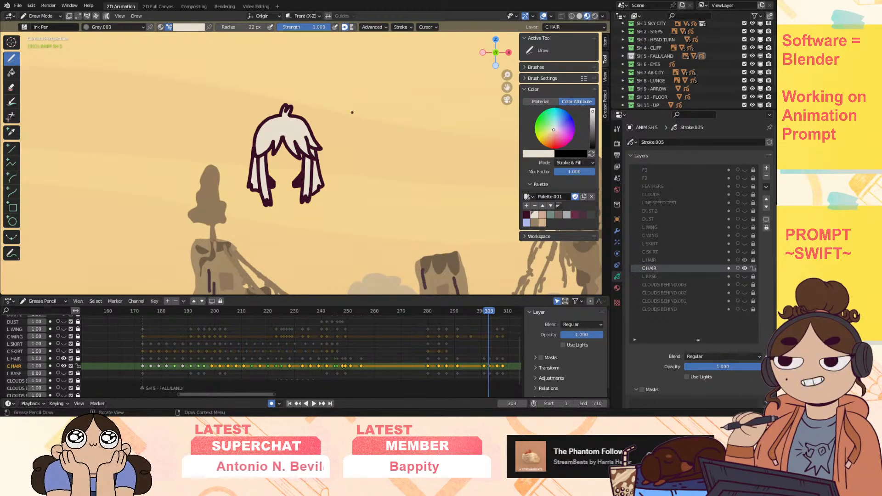
key("Right")
key("Right")
key("Right")
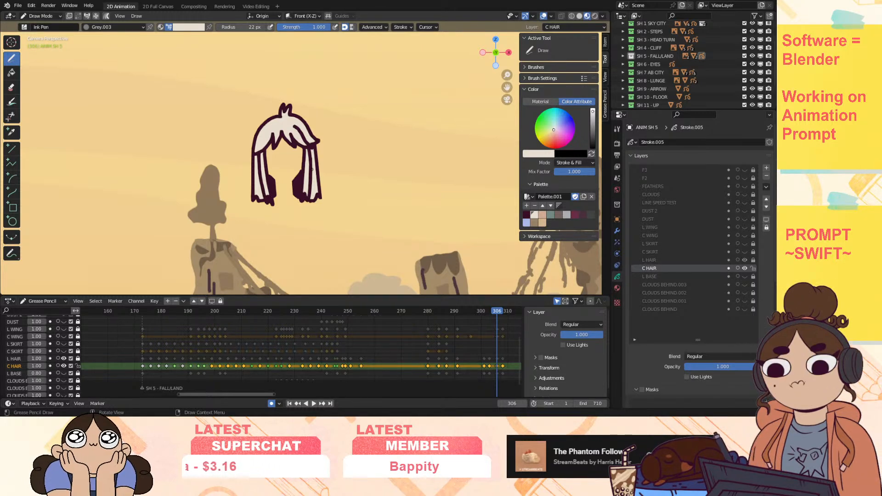
key("Right")
key("Right")
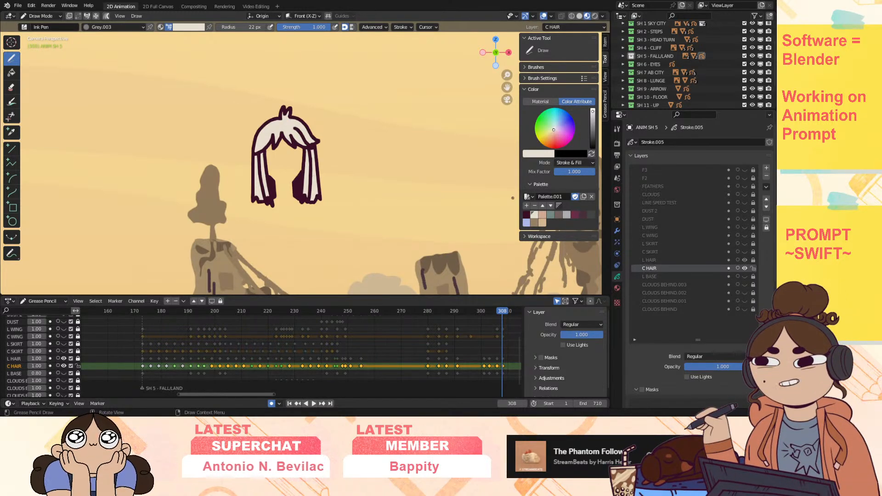
Step: Isolate the L BASE layer by hiding both hair layers, and set its opacity to 1.000
scroll(475, 101, "down", 4)
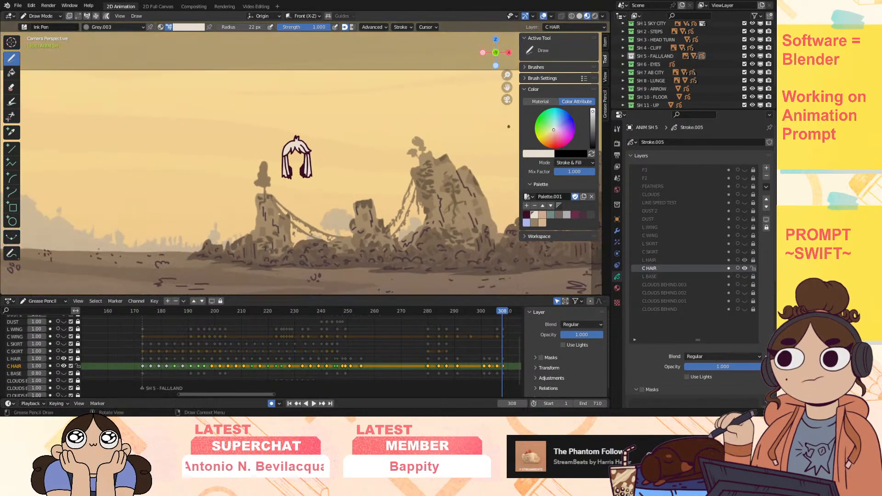
left_click(64, 359)
left_click(63, 366)
left_click(64, 374)
left_click(18, 373)
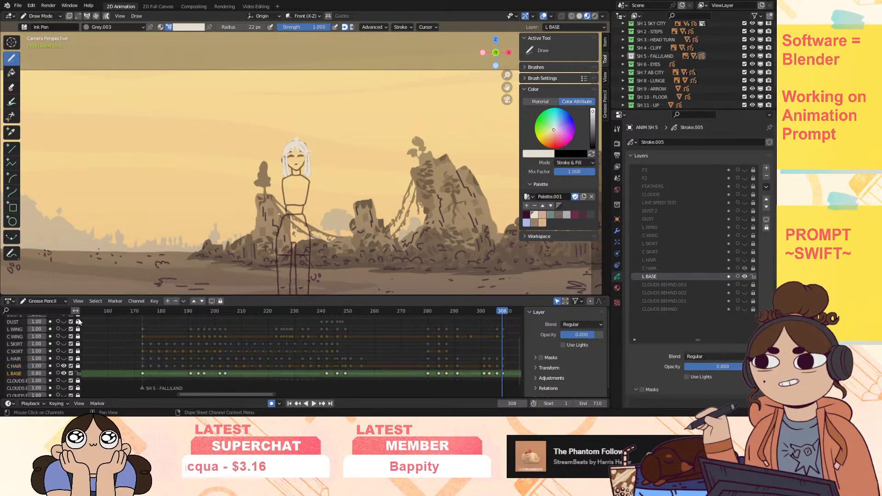
left_click(63, 366)
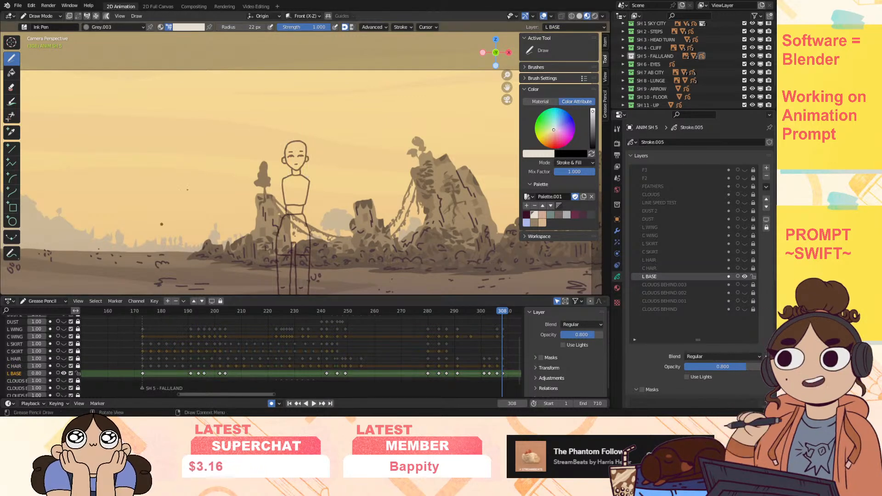
left_click_drag(37, 373, 99, 368)
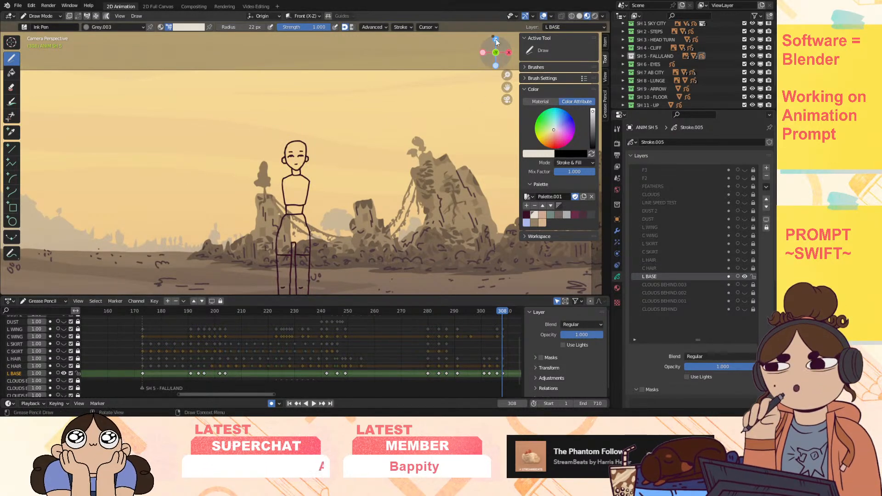
Step: Duplicate the L BASE layer with its keyframe timing directly beneath it and name the copy C BASE
left_click_drag(508, 86, 476, 31)
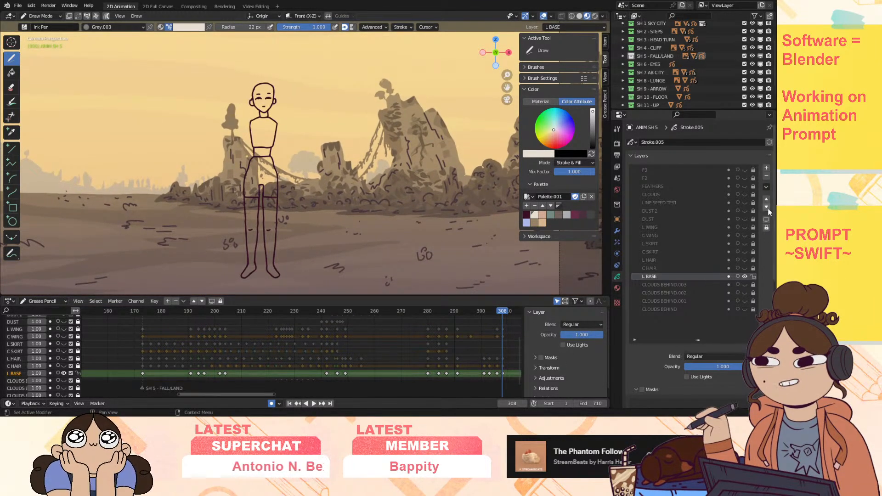
left_click(767, 187)
left_click(730, 213)
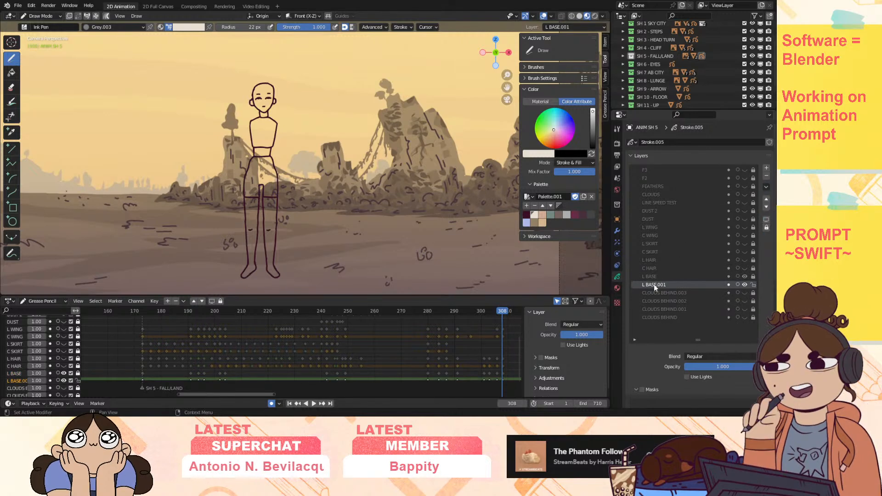
type("C BASE")
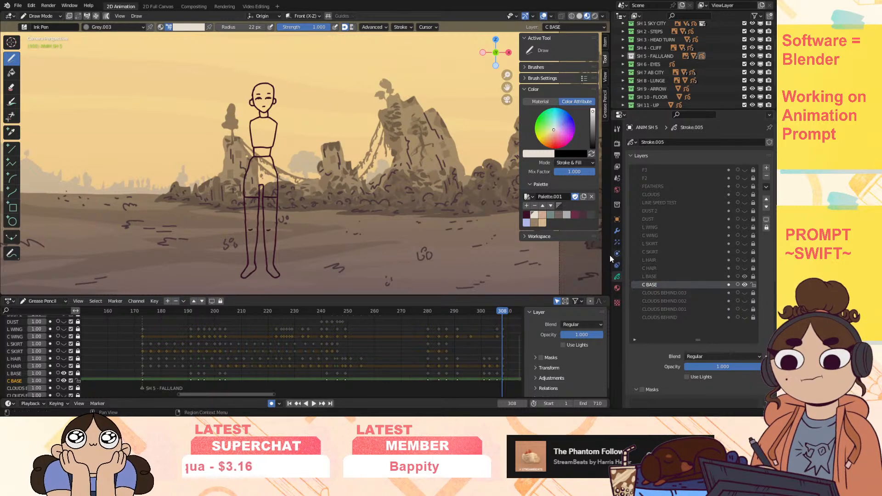
Step: Go to the start of shot 5 at frame 173 and switch to the Fill tool
left_click(143, 311)
key("space")
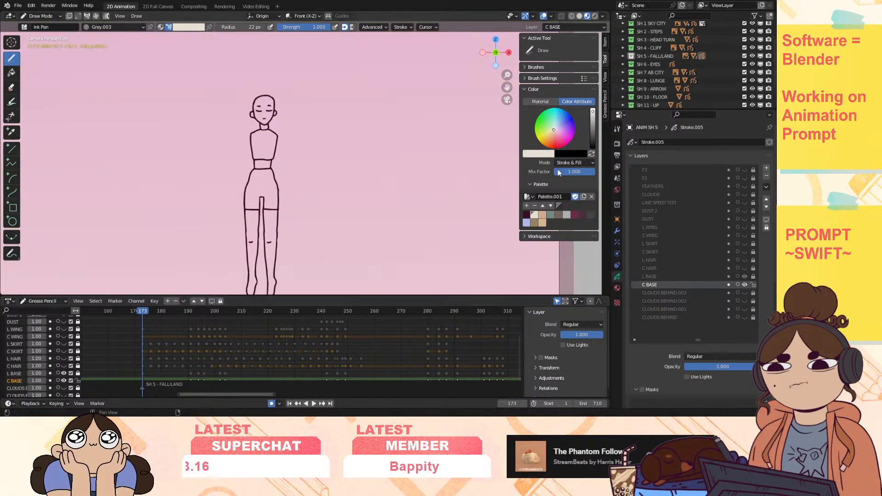
left_click(542, 216)
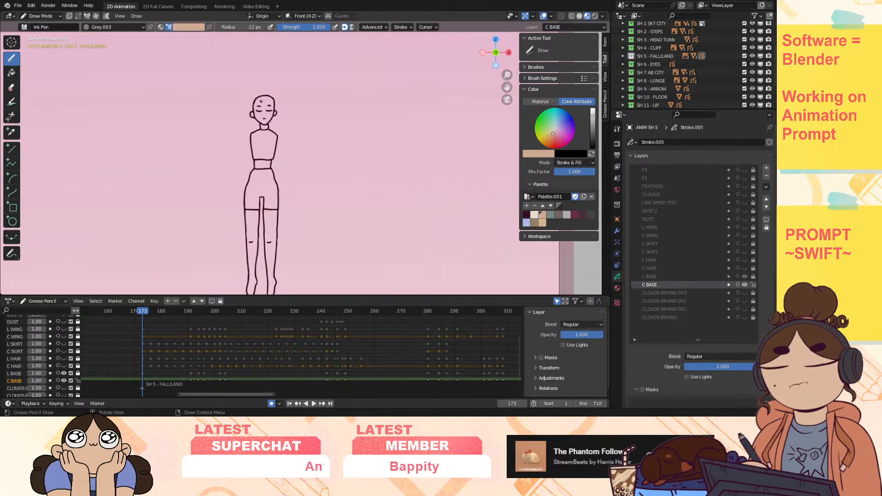
left_click(12, 72)
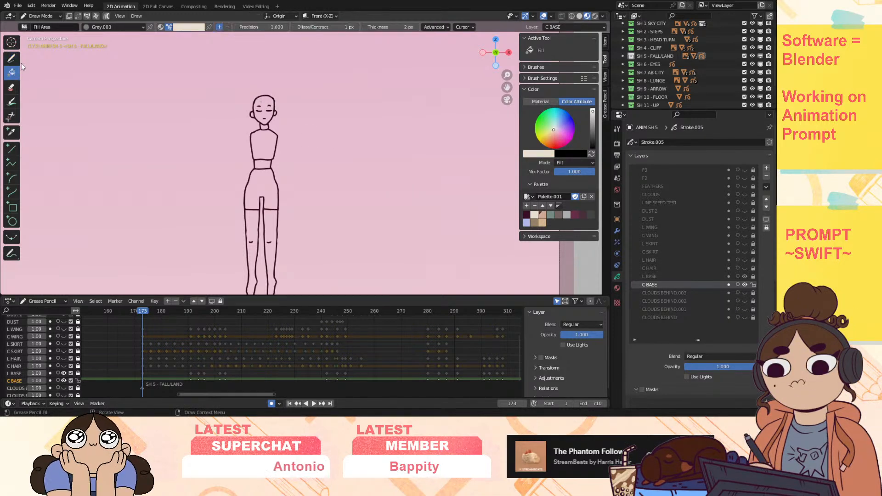
Step: Try filling the body drawing's head and neck with cream on frame 173
left_click(264, 115)
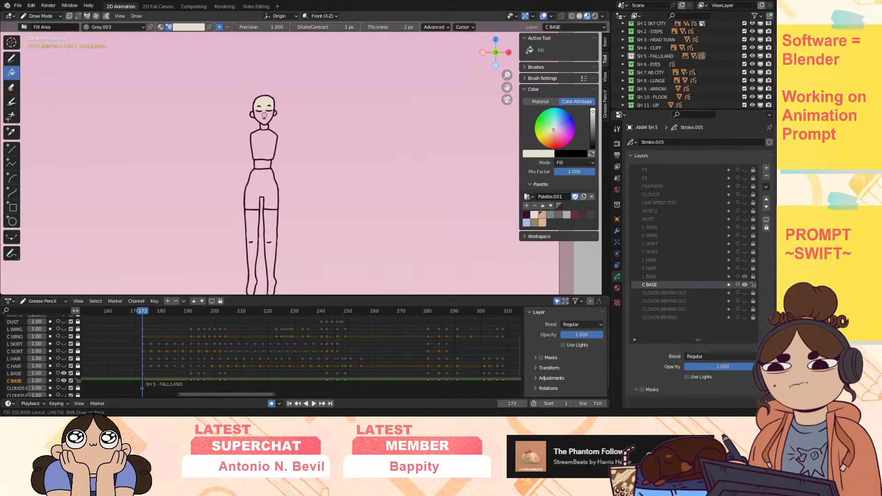
left_click_drag(507, 74, 553, 40)
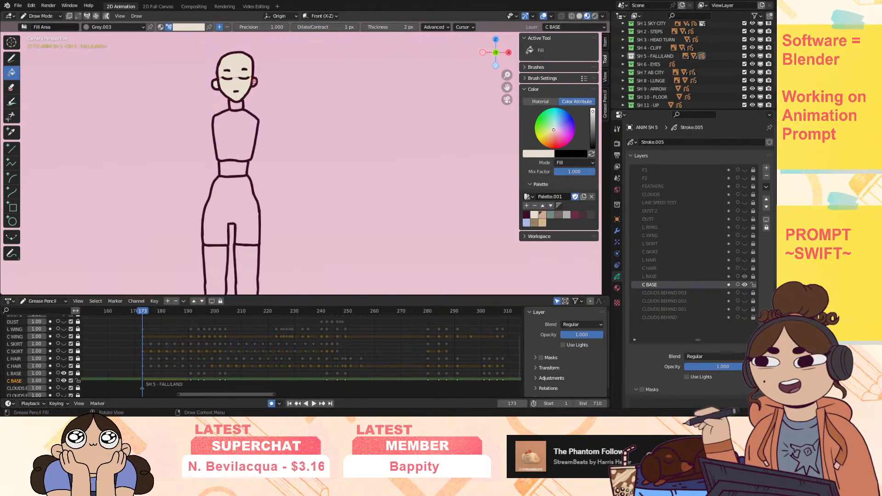
left_click(236, 106)
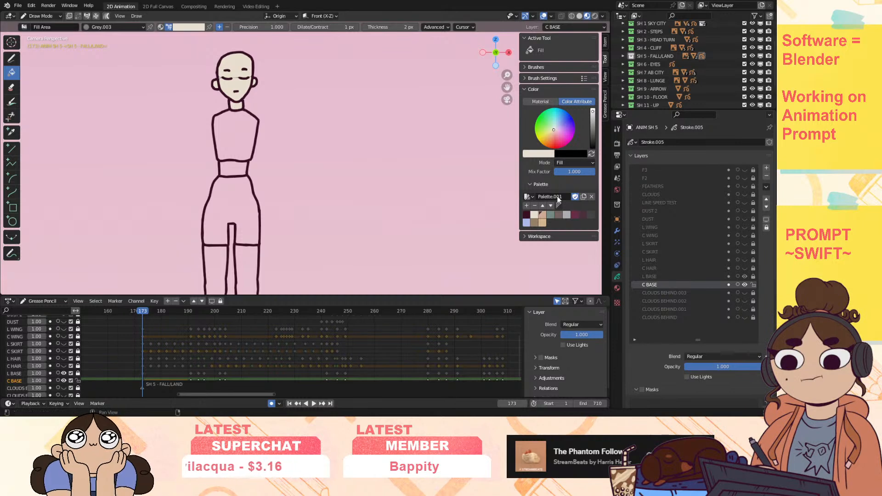
Step: Fill the head, ears, neck, midriff and both bare legs with the tan skin colour on frame 173
left_click(541, 214)
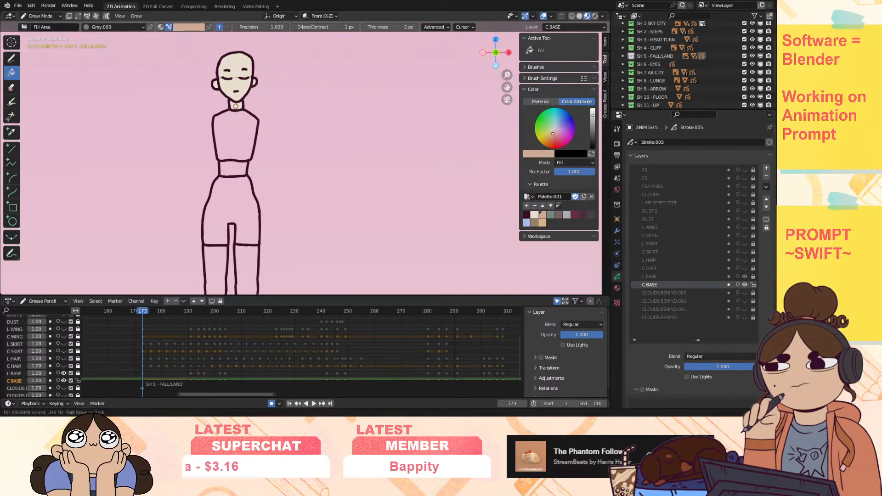
left_click(220, 81)
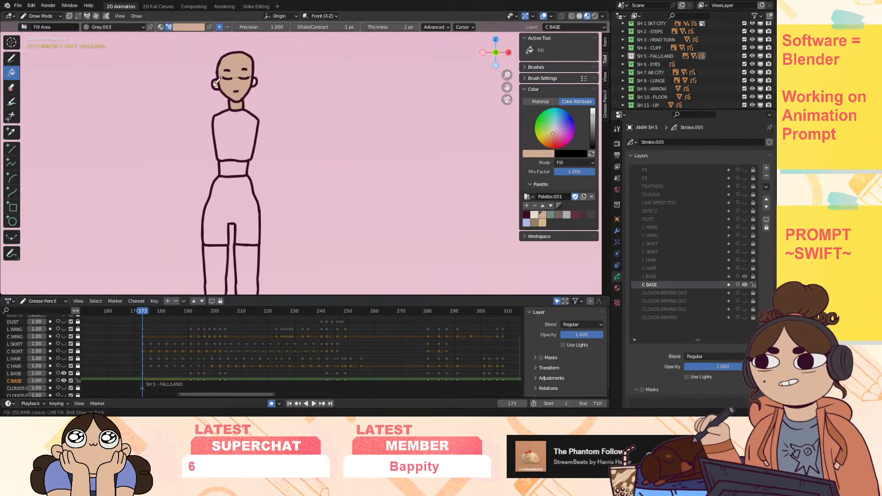
left_click(235, 169)
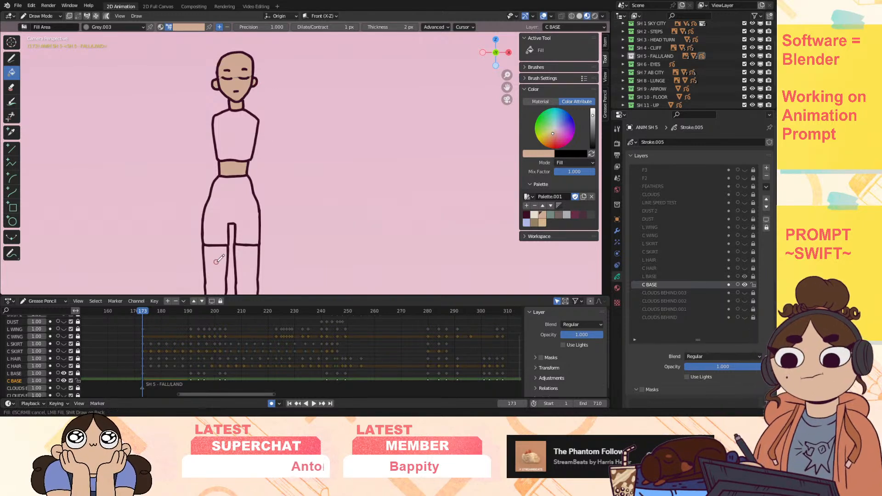
left_click(218, 259)
left_click(248, 256)
left_click_drag(507, 75, 522, 43)
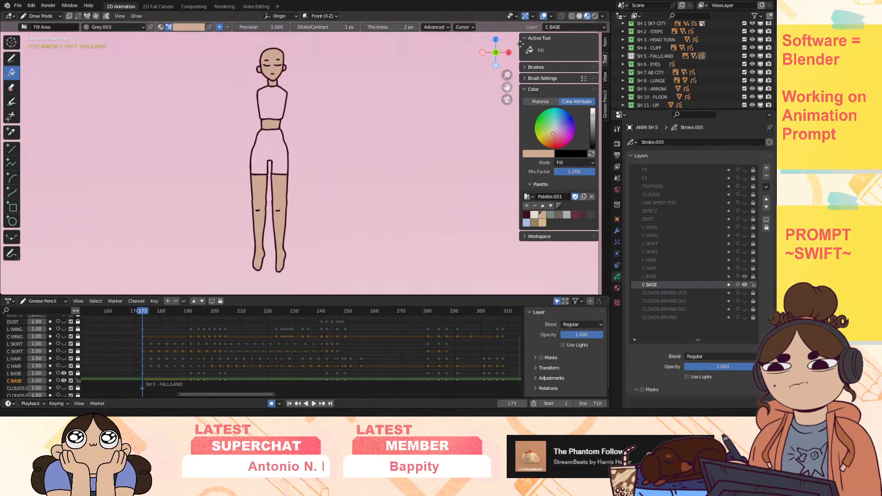
Step: Move on to the C BASE keyframe at 191 and fill the neck, face, midriff and both legs with tan
key("Up")
left_click(272, 80)
left_click(277, 71)
left_click(275, 53)
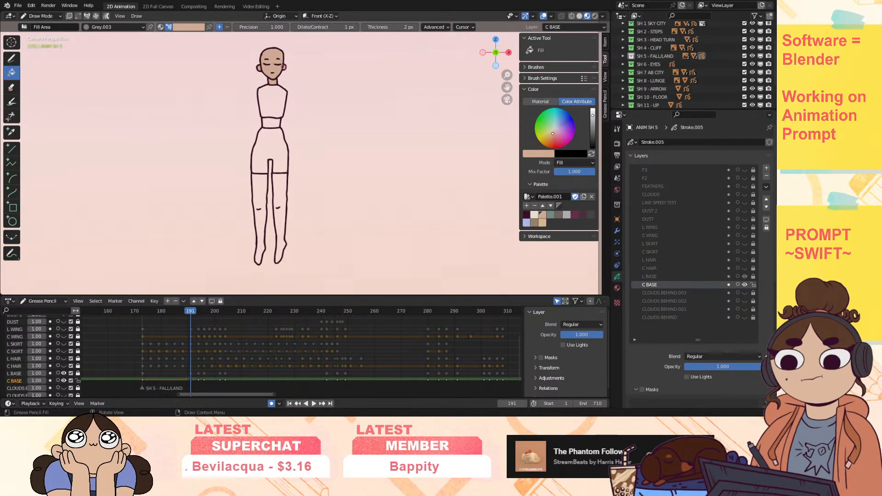
left_click(272, 122)
left_click(260, 189)
left_click(260, 189)
left_click(279, 190)
Step: Move on to the C BASE keyframe at 194 and fill the head, midriff and both legs with tan
key("Up")
left_click(272, 54)
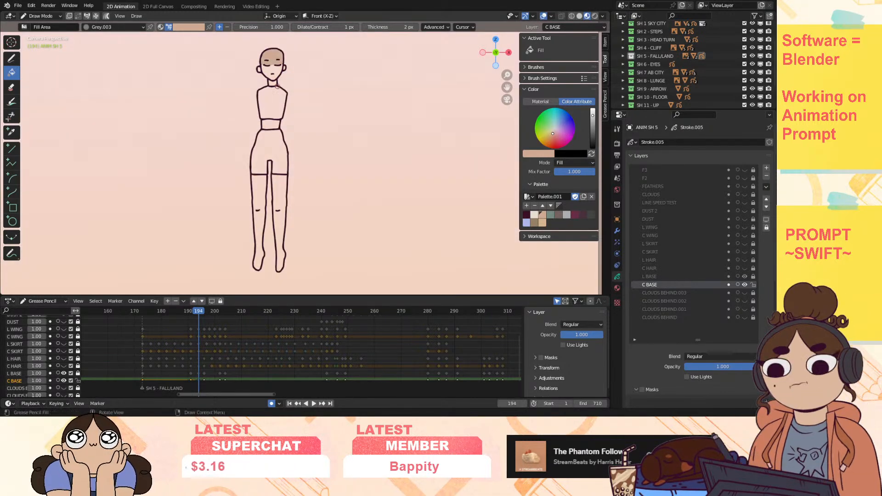
left_click(271, 123)
left_click(260, 188)
left_click(277, 187)
Step: Fill both legs, the neck and the midriff with tan on the keyframe at 196
key("Up")
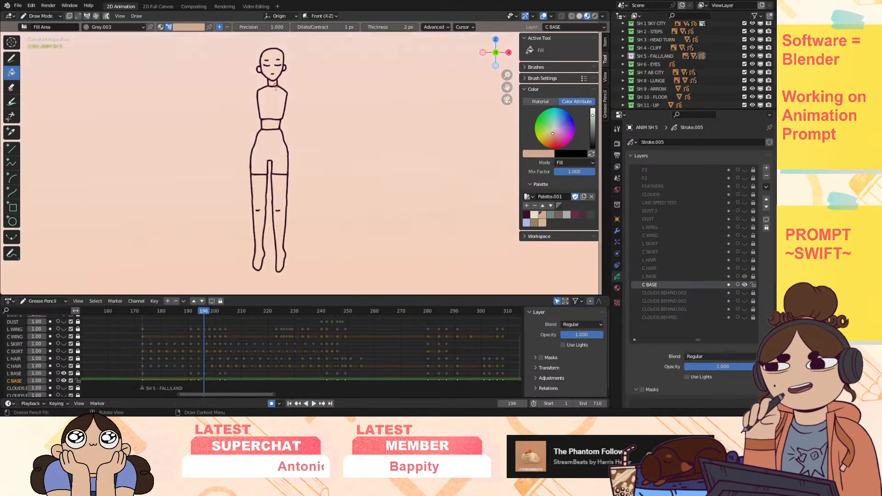
left_click(259, 188)
left_click(278, 187)
left_click(273, 83)
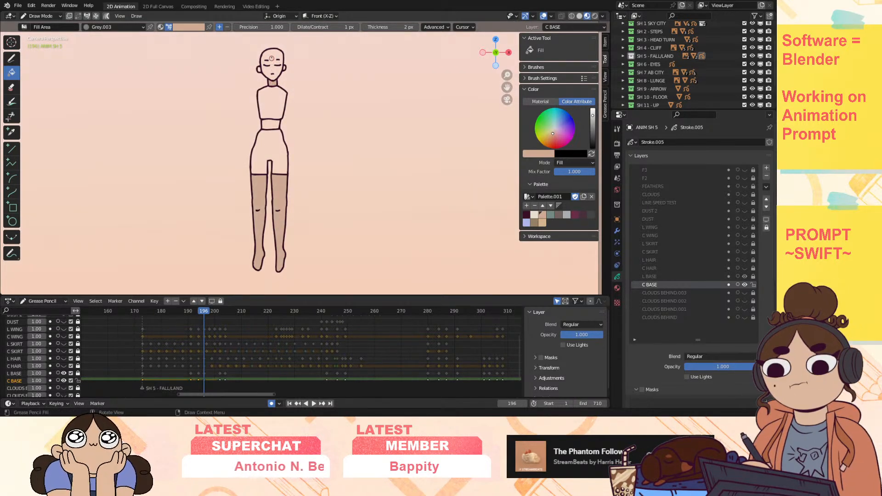
left_click(270, 122)
Step: Advance to the keyframe at 202 and fill both legs, the midriff, head and neck with tan
key("Up")
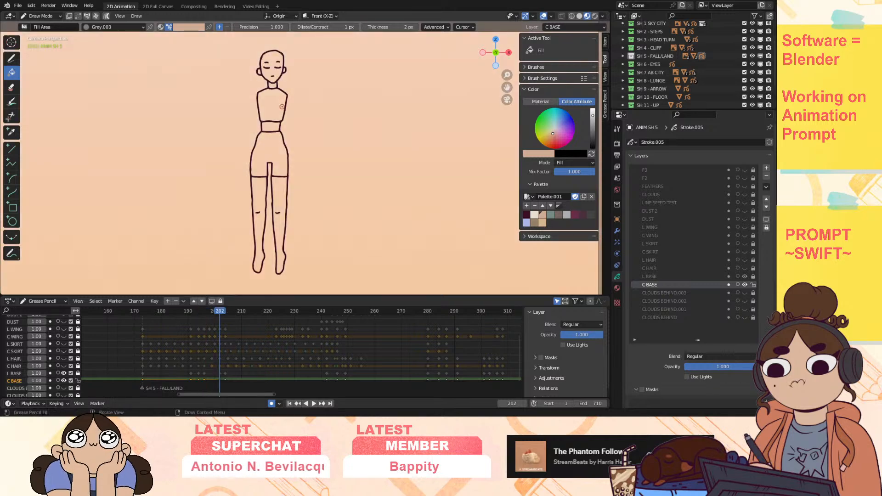
left_click(279, 195)
left_click(259, 198)
left_click(271, 127)
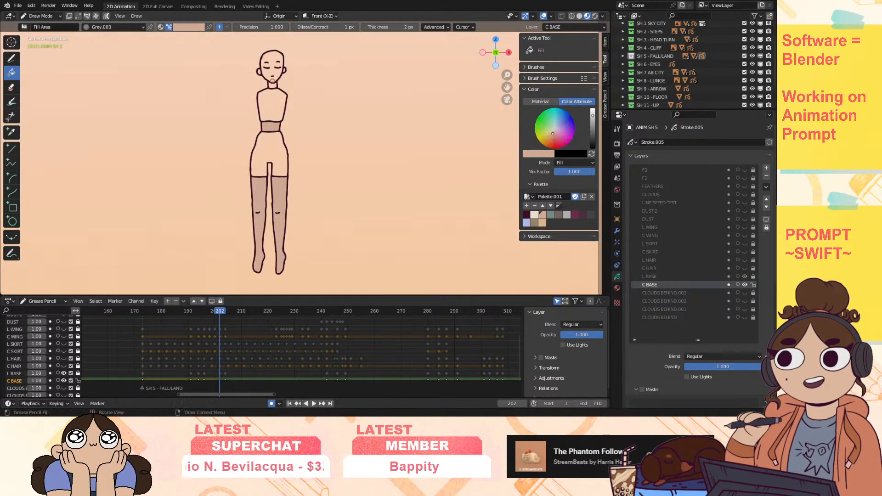
left_click(273, 85)
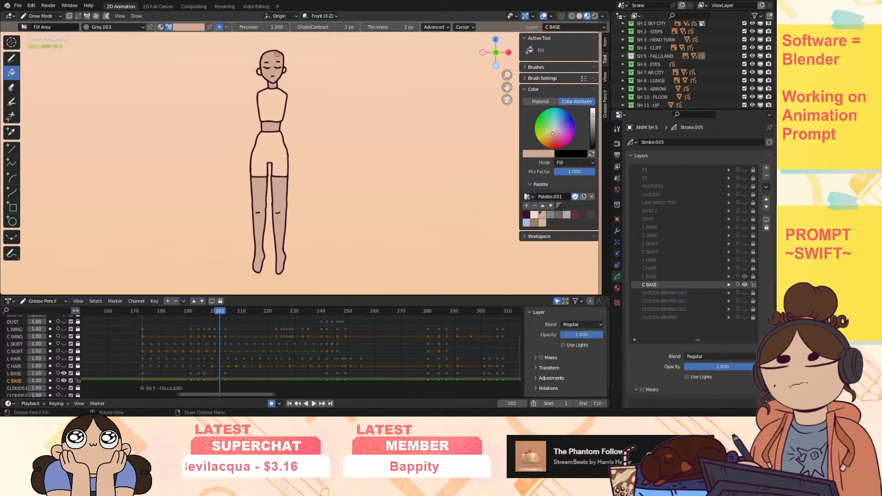
Step: Colour the skin of the head, midriff and both legs tan on the keyframe at 204
key("Up")
left_click(271, 70)
left_click(272, 90)
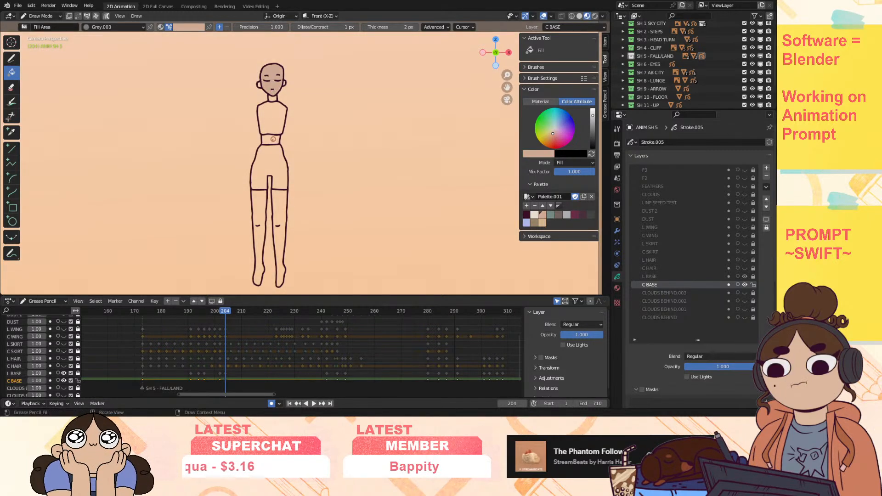
left_click(280, 203)
left_click(263, 203)
Step: Go to the landing drawing at frame 242 and fill the head, neck, midriff and both legs with tan
key("Up")
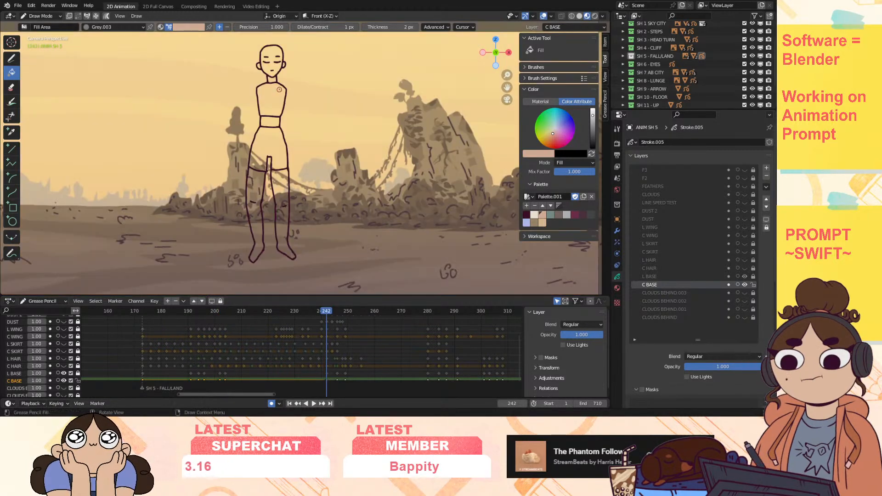
key("Down")
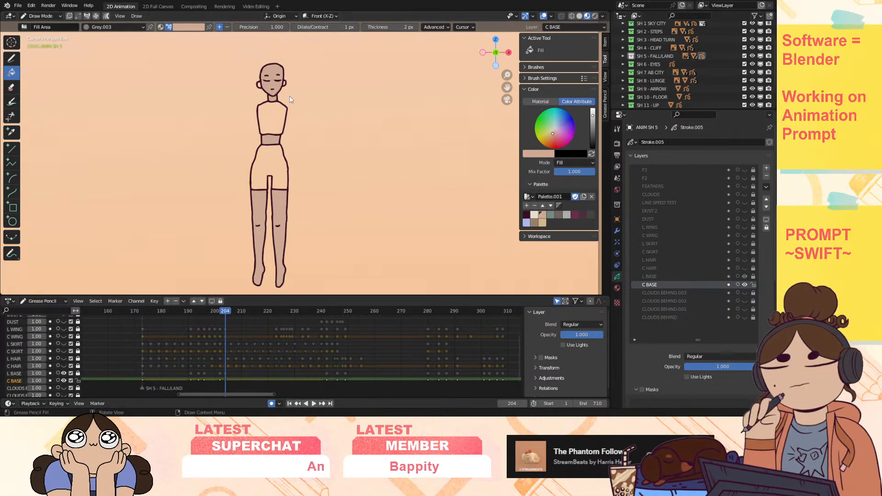
key("Up")
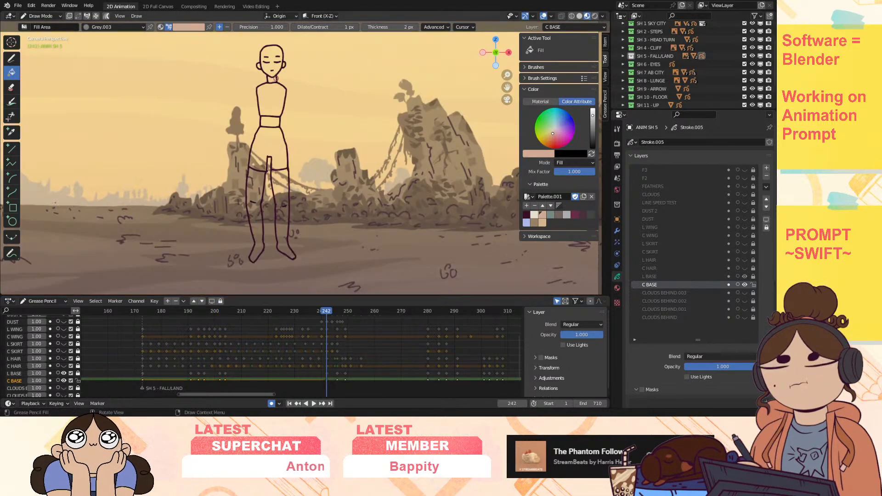
left_click(271, 52)
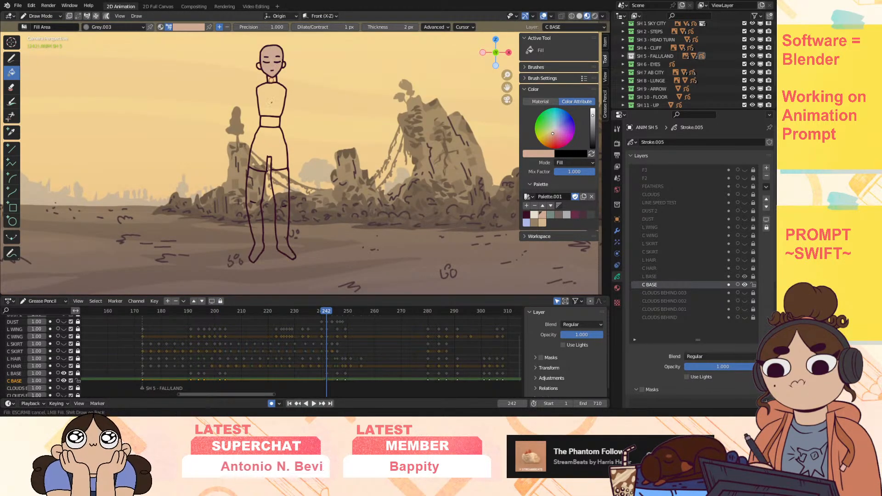
left_click(271, 80)
left_click(271, 122)
left_click(280, 183)
left_click(262, 186)
Step: On the crouching drawing at frame 246, fill both legs, the midriff and the head with tan
key("Up")
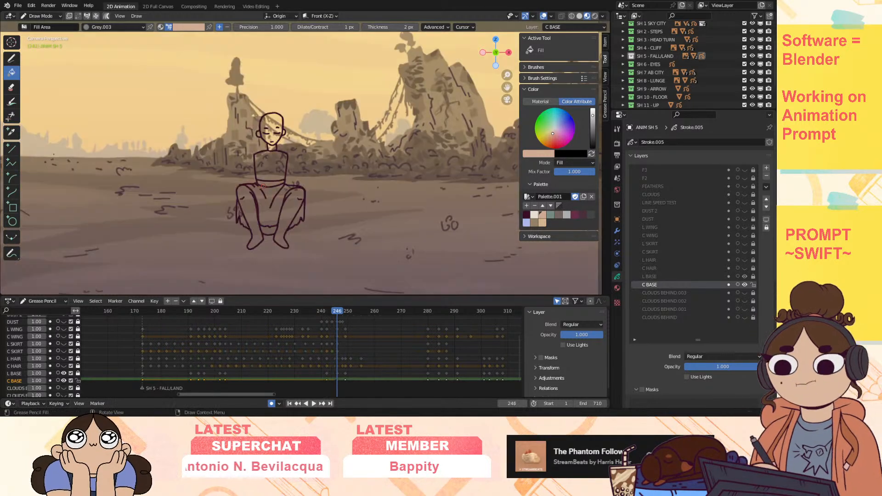
key("Down")
left_click(257, 209)
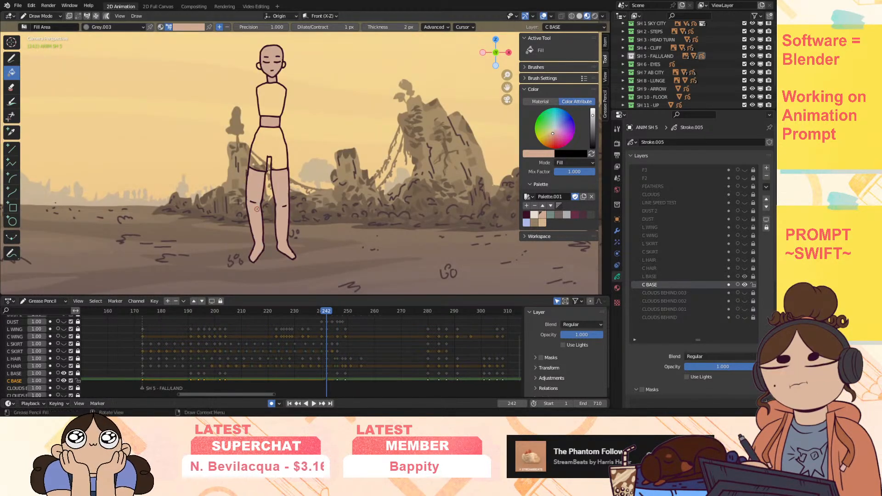
key("Up")
left_click(290, 207)
left_click(250, 207)
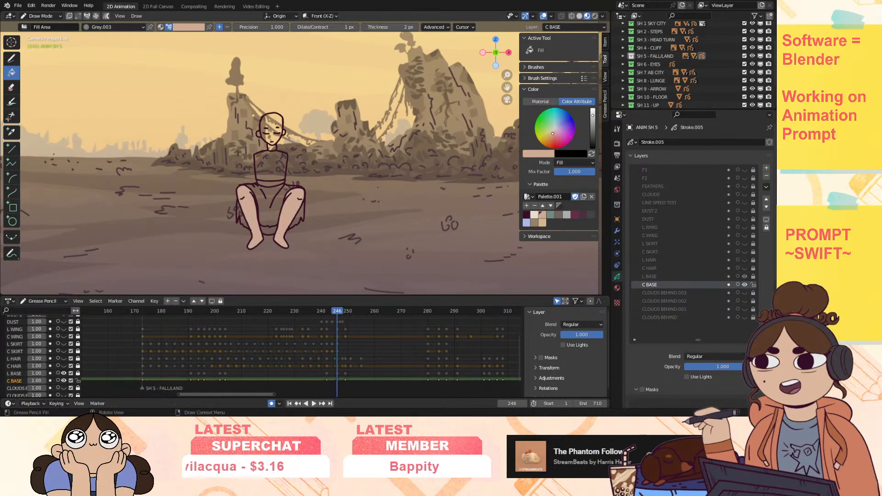
left_click(269, 183)
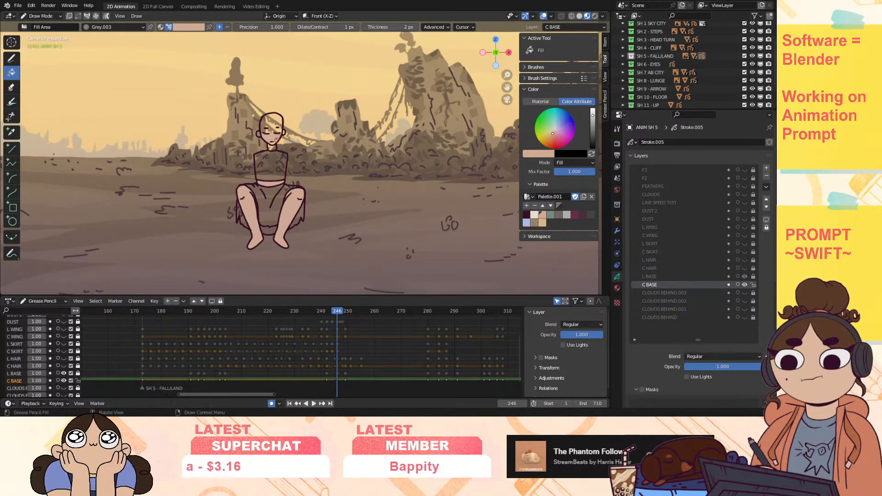
left_click(273, 122)
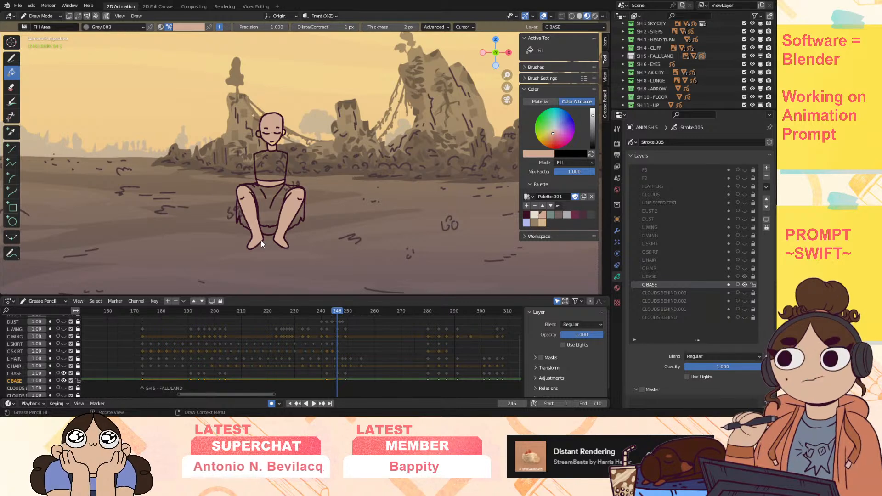
Step: Move the playhead to frame 249 and fill the crouching figure's legs and head with tan
key("space")
left_click(335, 309)
left_click_drag(334, 310, 346, 312)
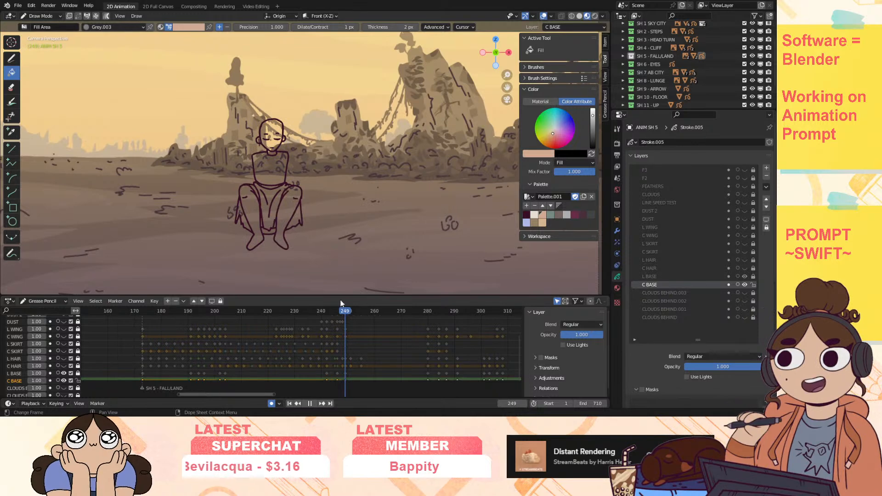
left_click(291, 202)
left_click(251, 203)
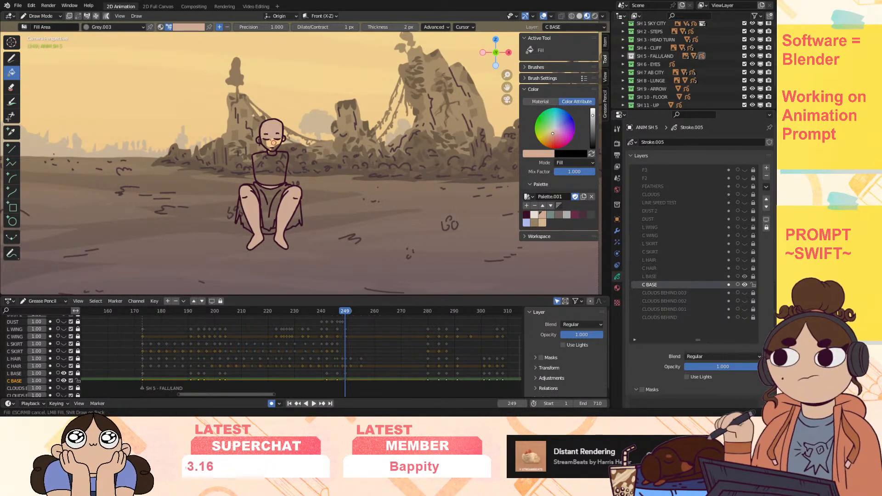
Step: Advance to the keyframe at 280 and fill the rising figure's head and neck with tan
key("Up")
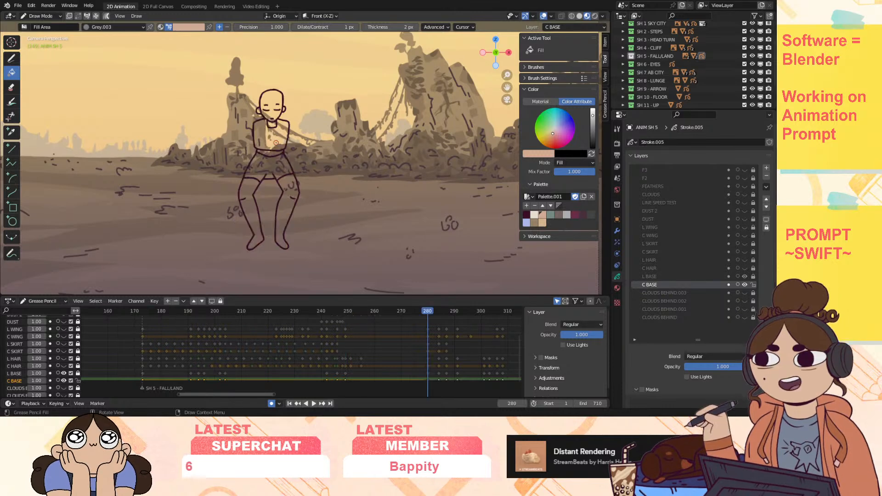
left_click(274, 93)
left_click(273, 125)
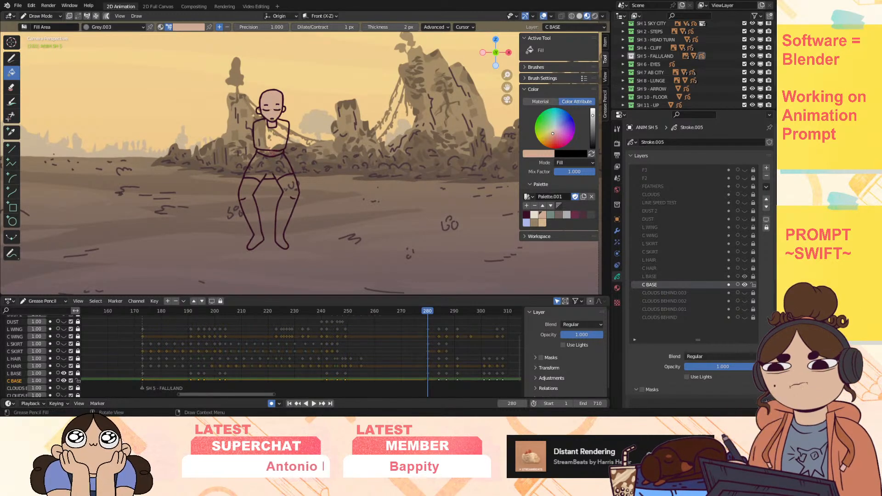
Step: Step forward to frame 284 and fill both legs and the face with tan
key("Right")
key("Right")
key("Right")
key("Right")
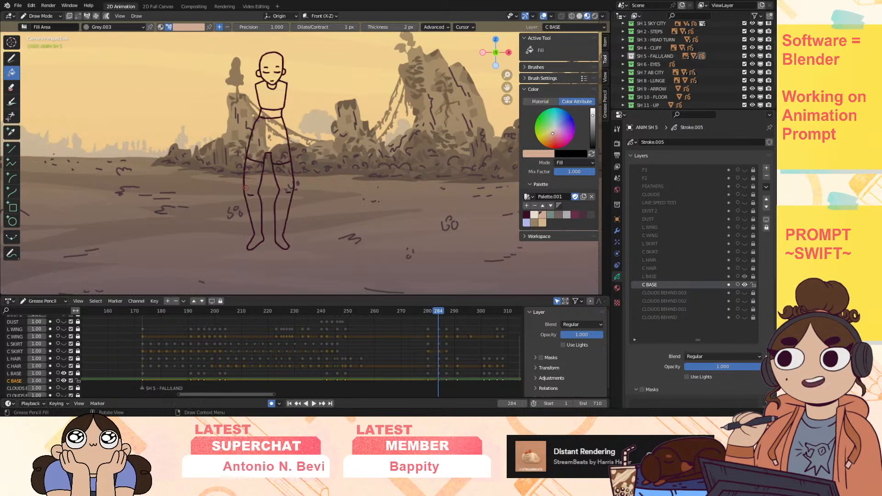
left_click(282, 202)
left_click(255, 216)
left_click(270, 76)
Step: Step forward to the standing drawing at frame 287 and fill its head and midriff with tan
key("Right")
key("Right")
key("Right")
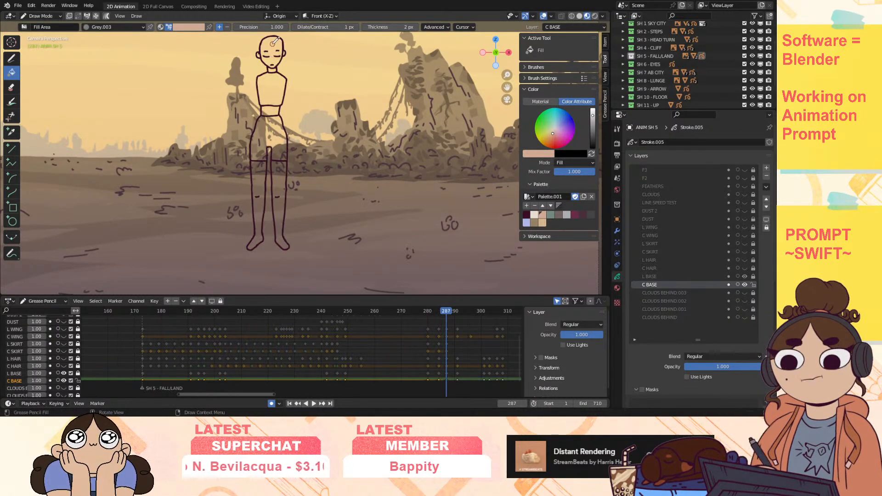
Step: Step forward to frame 291 and fill the midriff, both legs, face and neck with tan
key("Right")
key("Right")
key("Right")
key("Right")
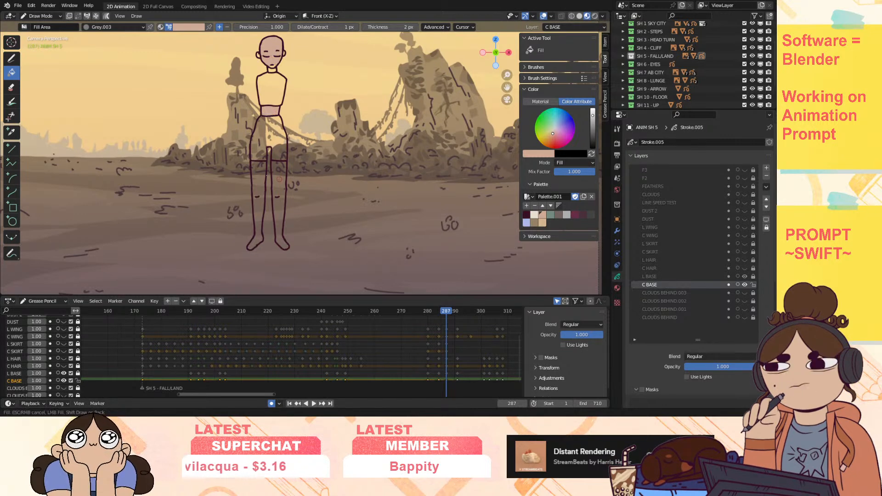
left_click(271, 109)
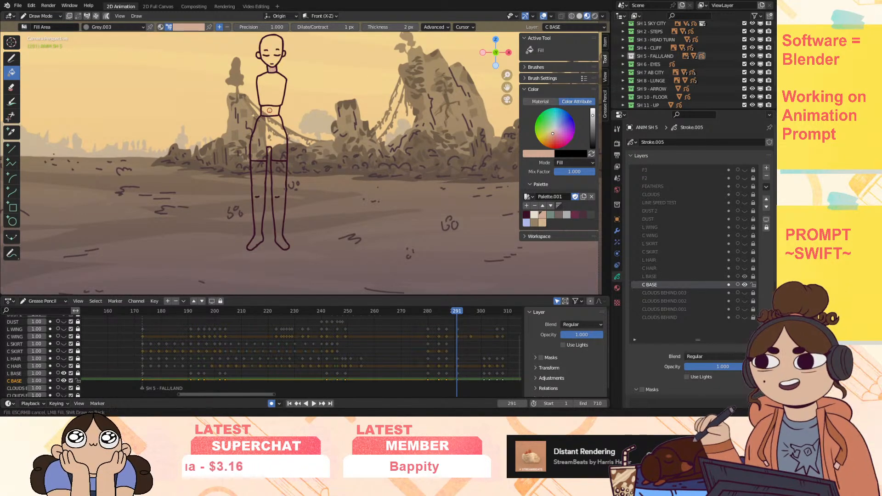
left_click(279, 172)
left_click(264, 174)
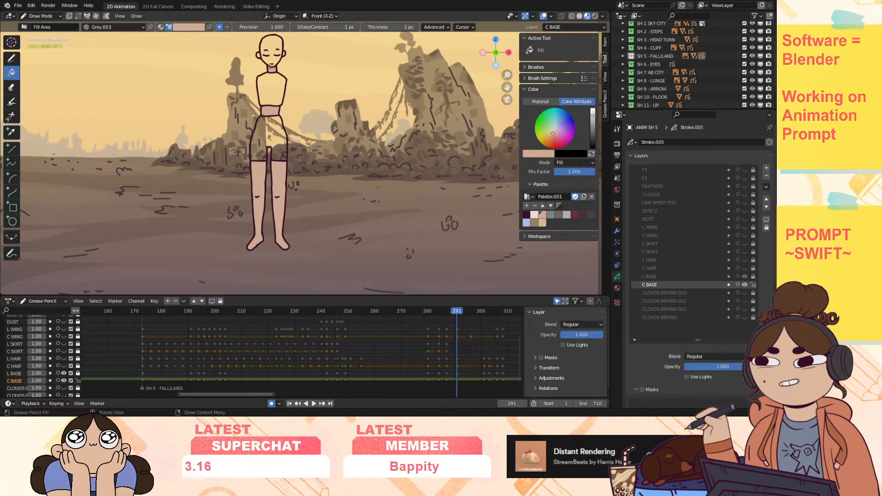
left_click(270, 48)
left_click(271, 60)
Step: Move on to the keyframe at 301 and fill the head, midriff and both legs with tan
key("Up")
left_click(273, 43)
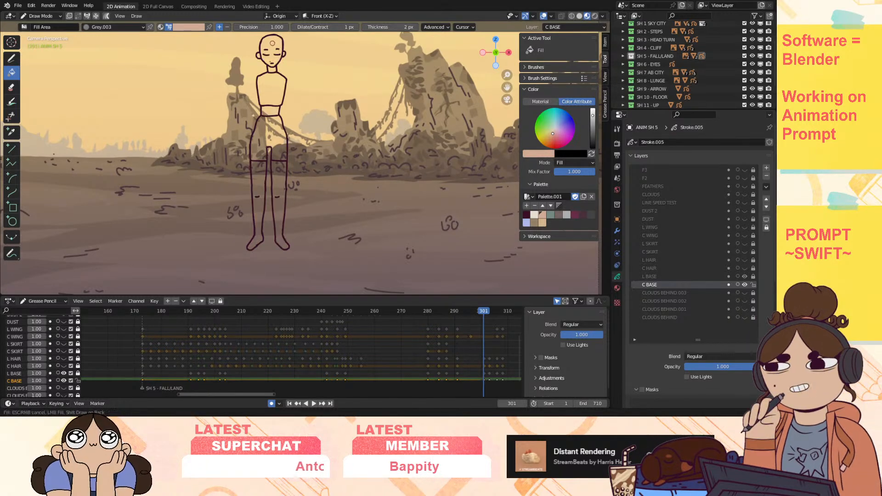
left_click(272, 111)
left_click(279, 171)
left_click(263, 173)
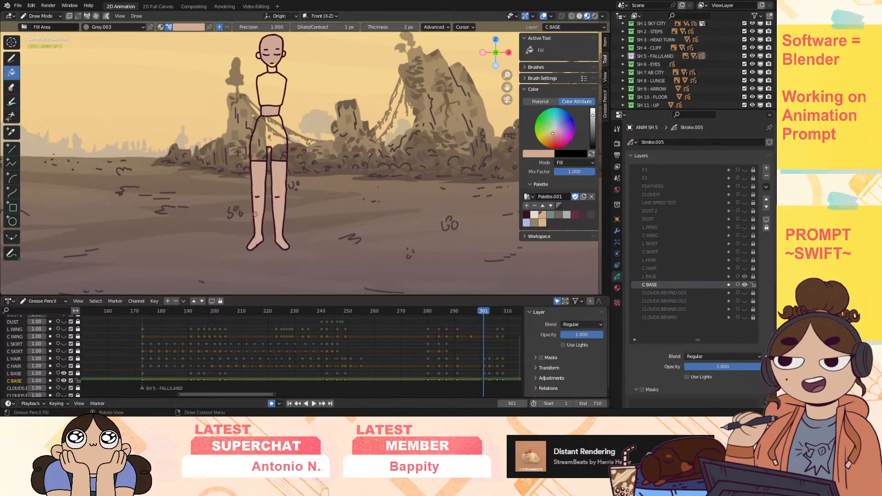
Step: Compare the drawings at 301 and 303, and fill both legs and the midriff with tan on frame 303
key("Up")
key("Down")
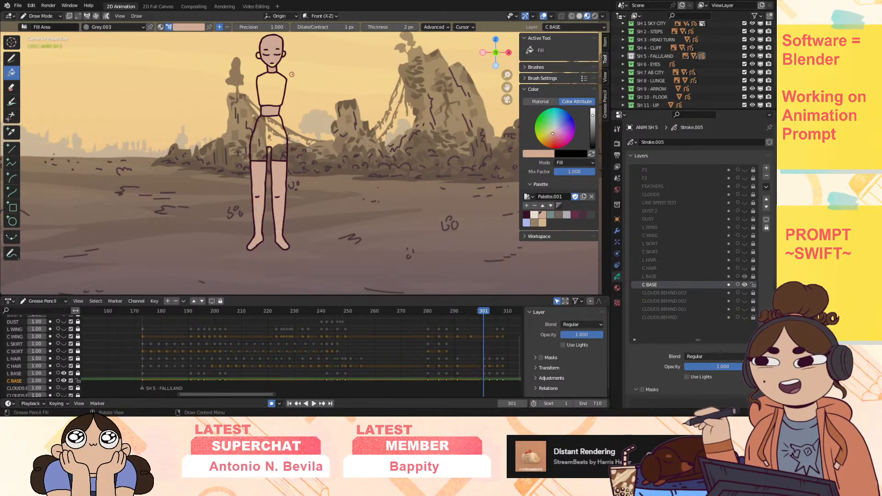
key("Up")
left_click(279, 170)
left_click(260, 183)
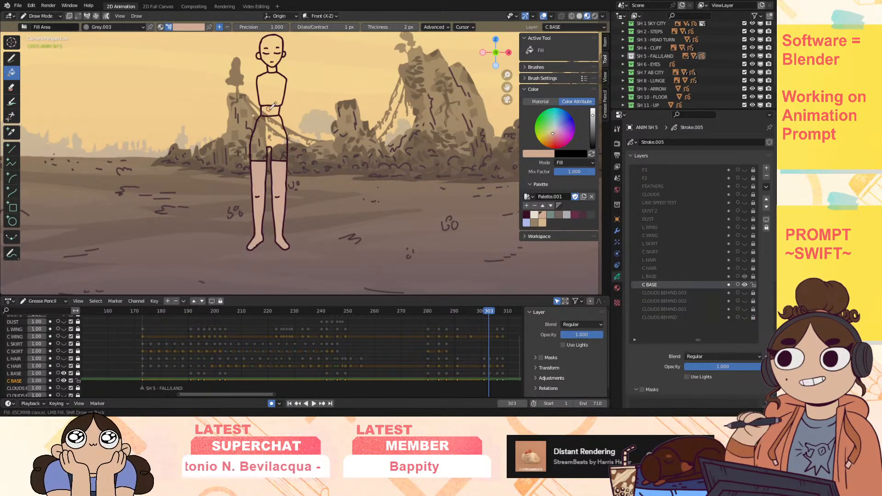
left_click(271, 111)
Step: Fill the head, midriff and both legs with tan on the keyframe at 306
key("Up")
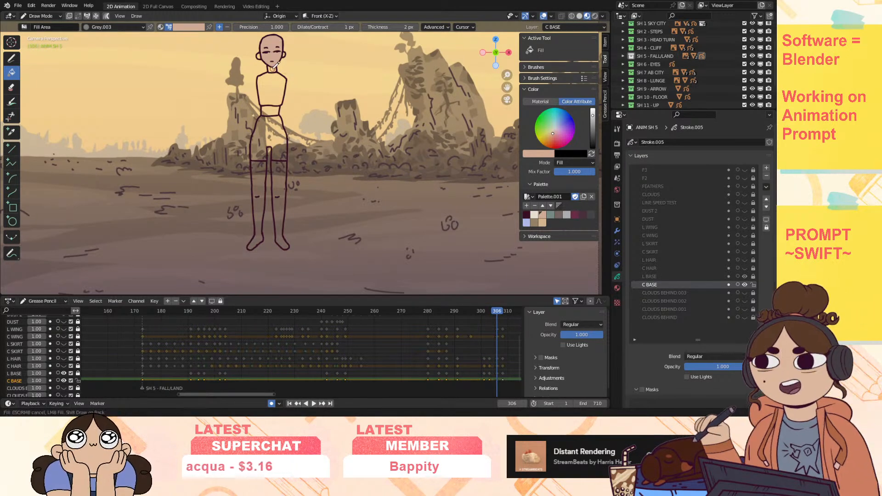
left_click(270, 111)
left_click(279, 177)
left_click(260, 179)
Step: Advance to the open-eyed drawing at frame 308 and fill the face, midriff and both legs with tan
key("Up")
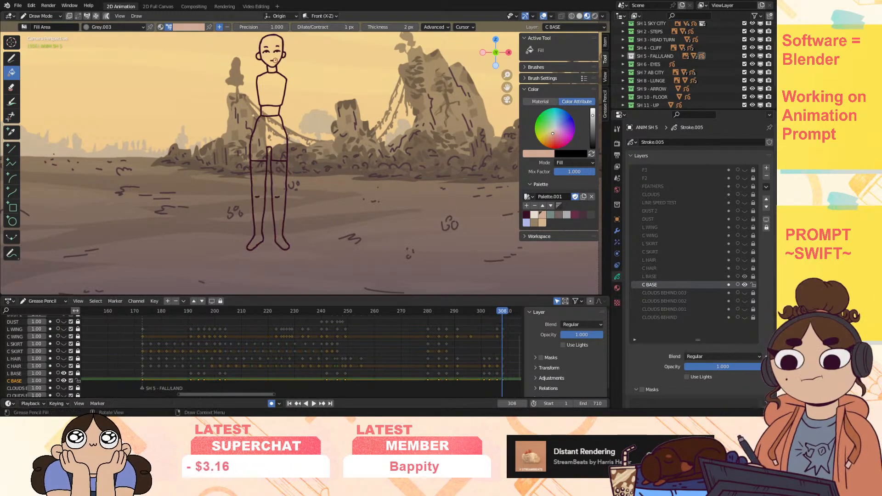
left_click(276, 55)
left_click(270, 112)
left_click(279, 177)
left_click(259, 179)
Step: Step back through the C BASE keyframes to the start of shot 5 at frame 173, checking the skin fills
key("Up")
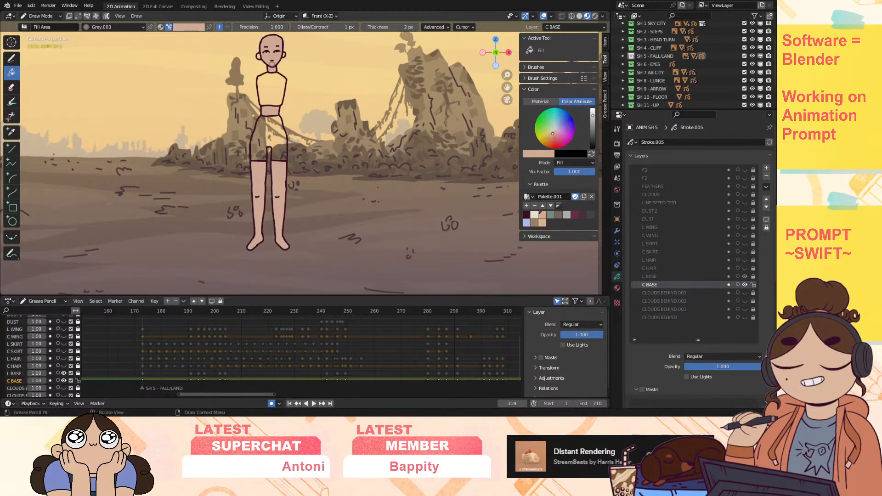
key("Down")
key("Down")
key("Down")
key("Down")
key("Down")
key("Down")
key("Down")
key("Down")
key("Down")
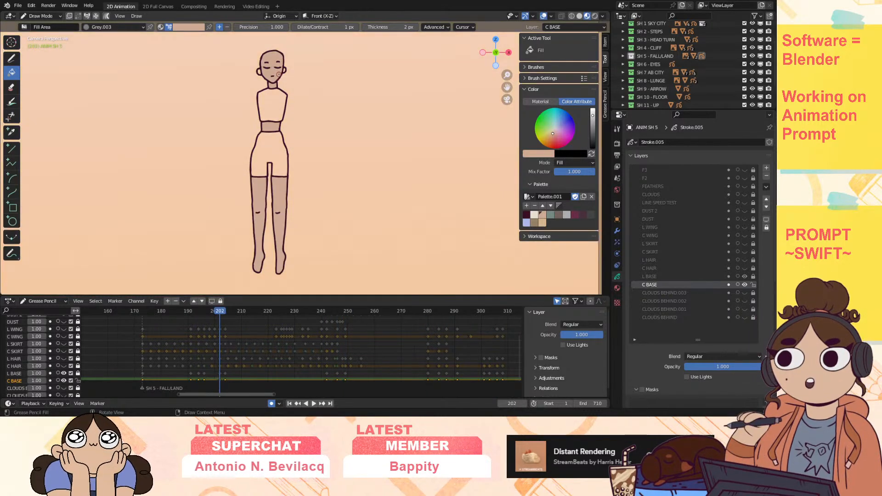
key("Down")
key("Down")
key("Down")
key("Down")
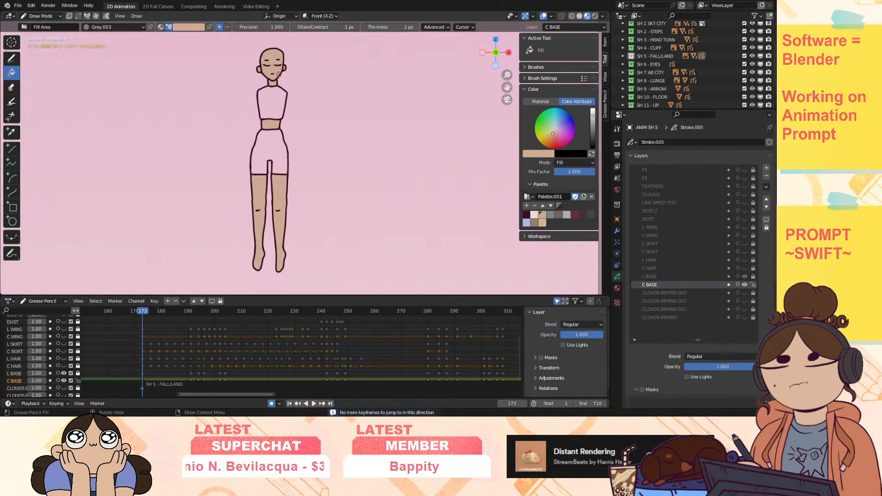
Step: Choose the muted teal from the palette and fill the top on the C BASE keyframes from 173 through 196
left_click(550, 214)
left_click(278, 101)
key("Up")
key("Up")
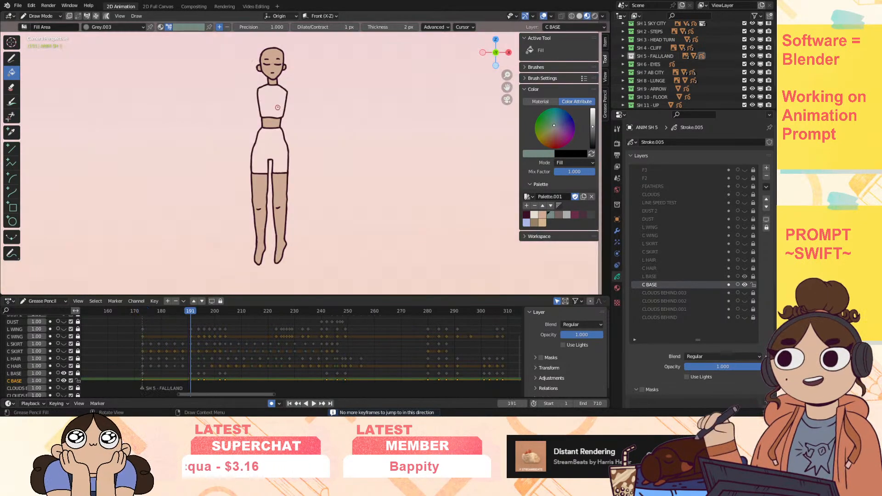
left_click(278, 103)
key("Up")
left_click(276, 100)
key("Up")
left_click(276, 102)
Step: Fill the character's top with teal on the C BASE keyframes from 202 through 249
key("Up")
left_click(276, 104)
key("Up")
left_click(276, 105)
key("Up")
left_click(276, 111)
key("Up")
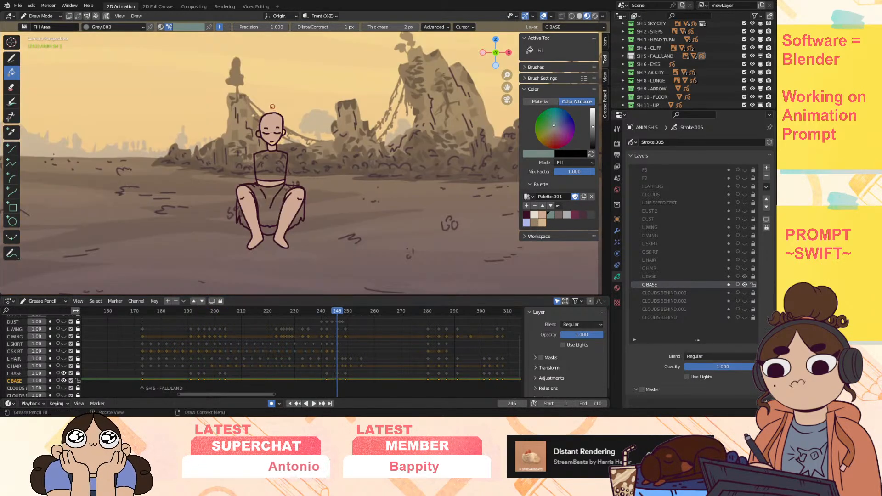
left_click(274, 165)
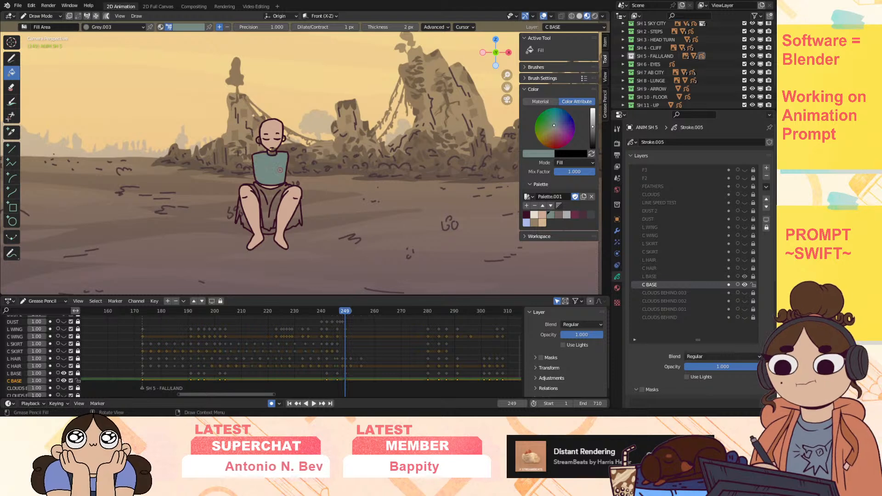
Step: Fill the top with teal on the rising and standing drawings at frames 280, 284 and 287
key("Up")
left_click(278, 134)
key("Up")
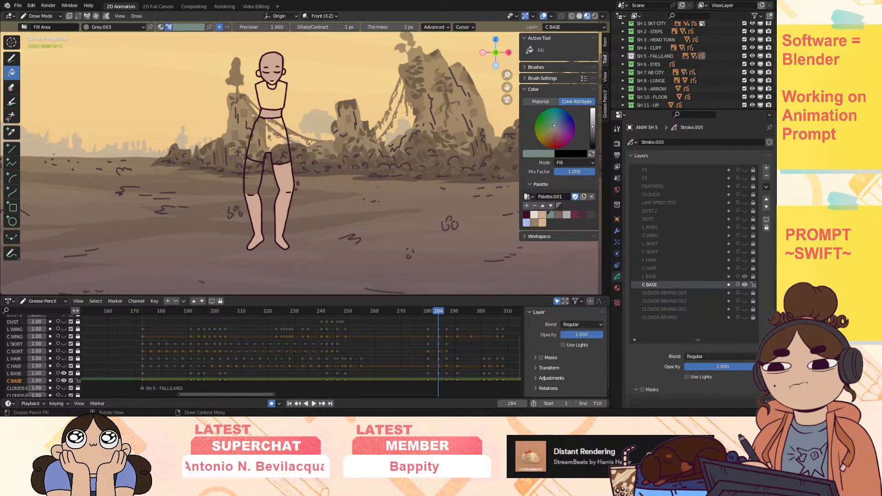
key("Up")
key("Down")
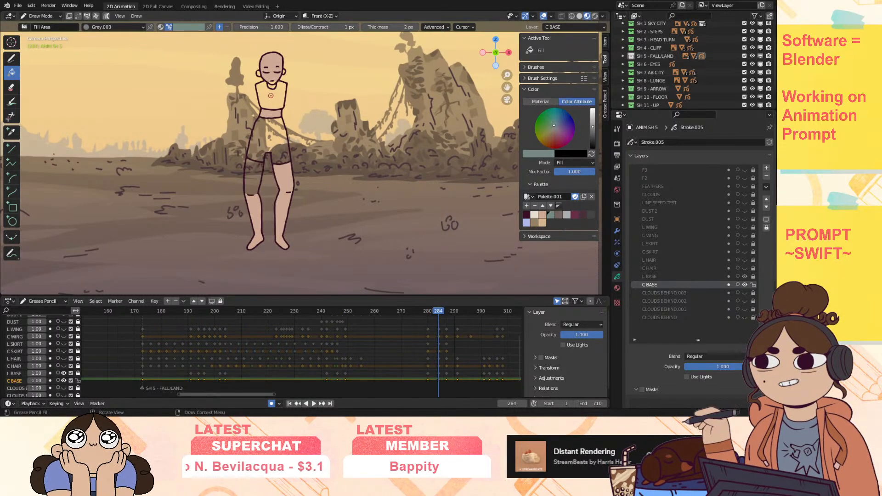
left_click(272, 99)
key("Up")
left_click(274, 90)
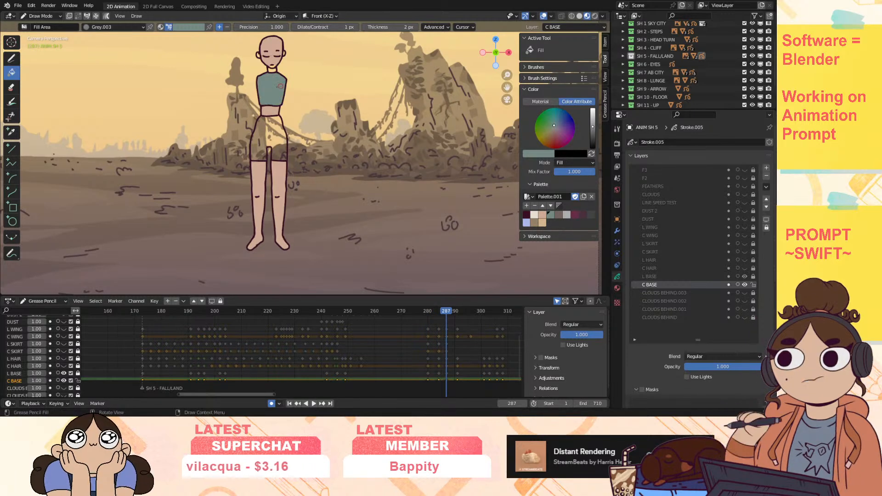
Step: Fill the top with teal on the remaining standing drawings from frame 291 through the final open-eyed drawing
key("Up")
left_click(275, 87)
key("Up")
left_click(276, 85)
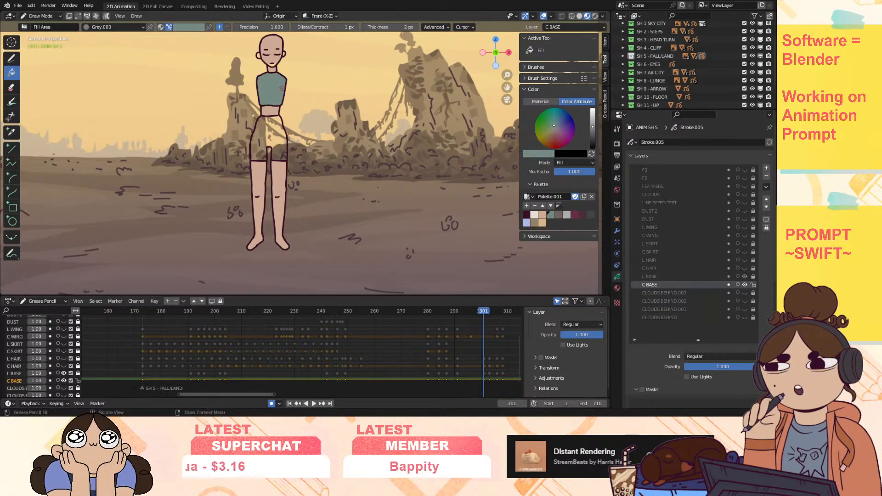
key("Up")
left_click(276, 85)
key("Up")
left_click(274, 86)
key("Up")
left_click(271, 89)
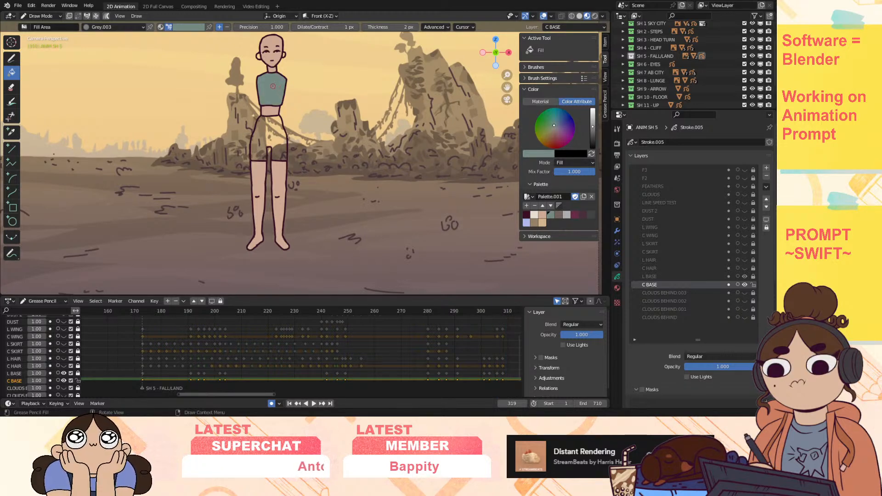
key("ctrl+z")
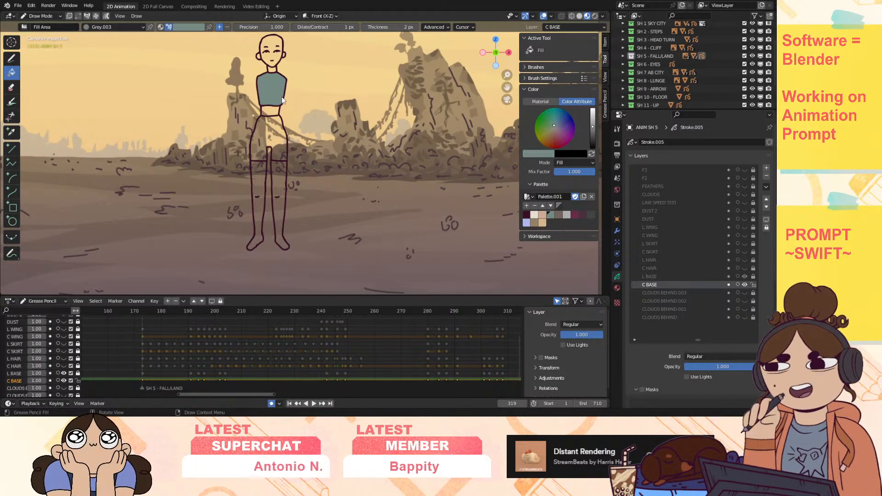
key("ctrl+shift+z")
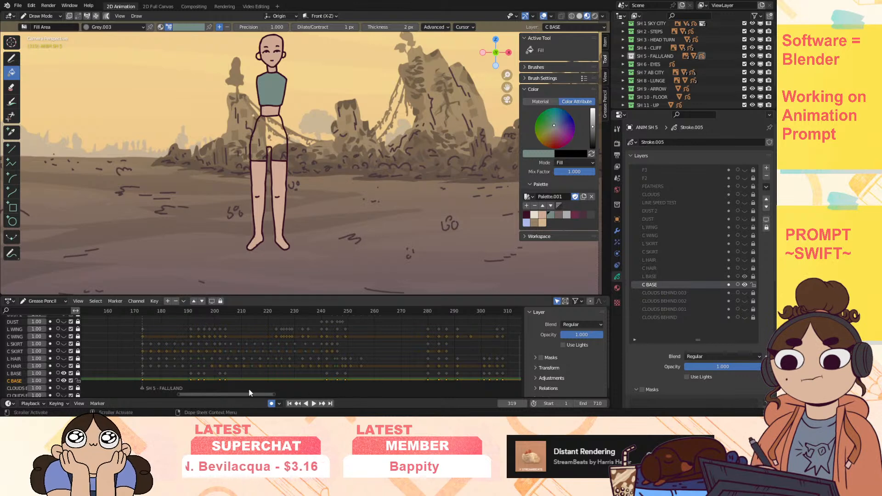
Step: Go back to the open-eyed drawing at frame 308 and fill the shorts with teal
mouse_move(274, 394)
left_mouse_down()
mouse_move(301, 393)
mouse_move(284, 396)
left_mouse_up()
left_click_drag(295, 396, 278, 394)
left_click_drag(438, 311, 417, 312)
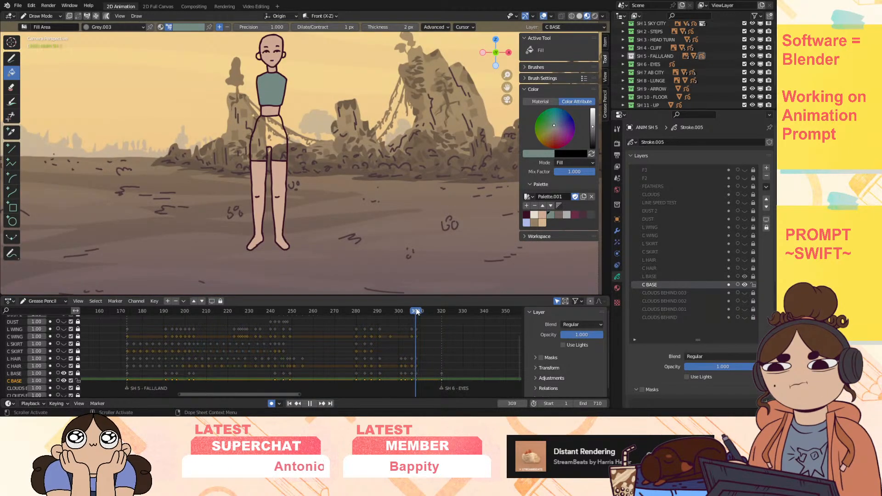
left_click(559, 214)
left_click(551, 213)
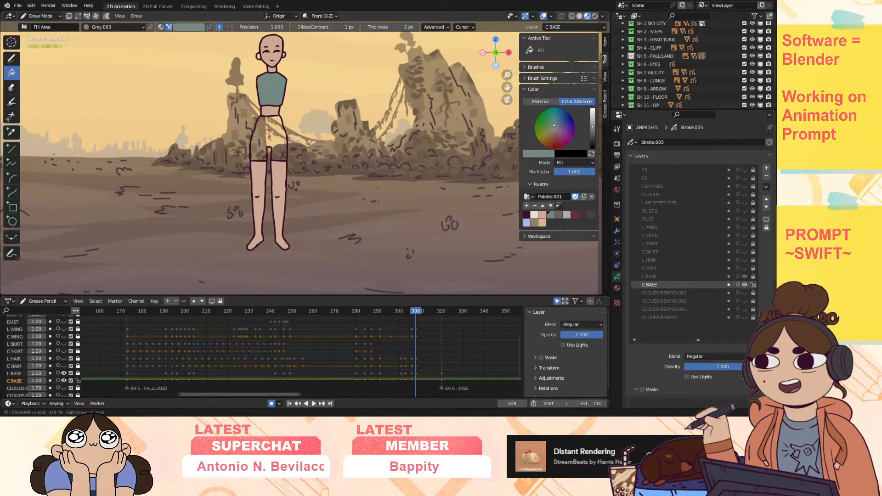
left_click(275, 131)
Step: Work backward from frame 308, filling the shorts with teal on the standing drawings from 303 to 291
key("Left")
key("Left")
key("Left")
key("Left")
key("Left")
key("Left")
key("Left")
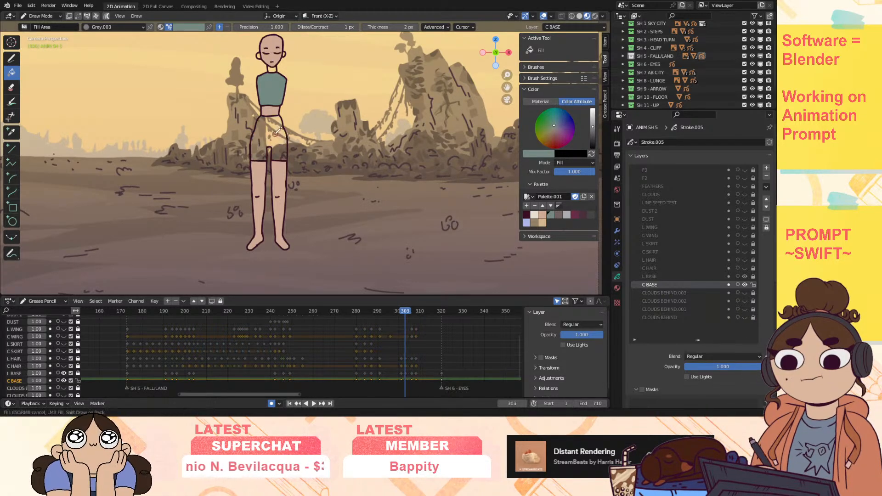
left_click(275, 133)
key("Down")
left_click(274, 133)
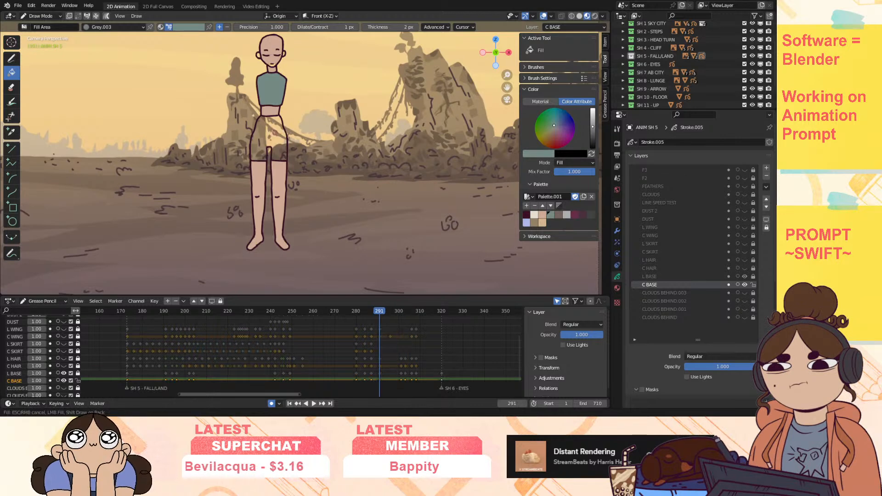
Step: Fill the shorts with teal at frames 287 and 284, and fill the uncoloured upper leg at 284 with tan
key("Down")
left_click(273, 132)
key("Down")
left_click(274, 133)
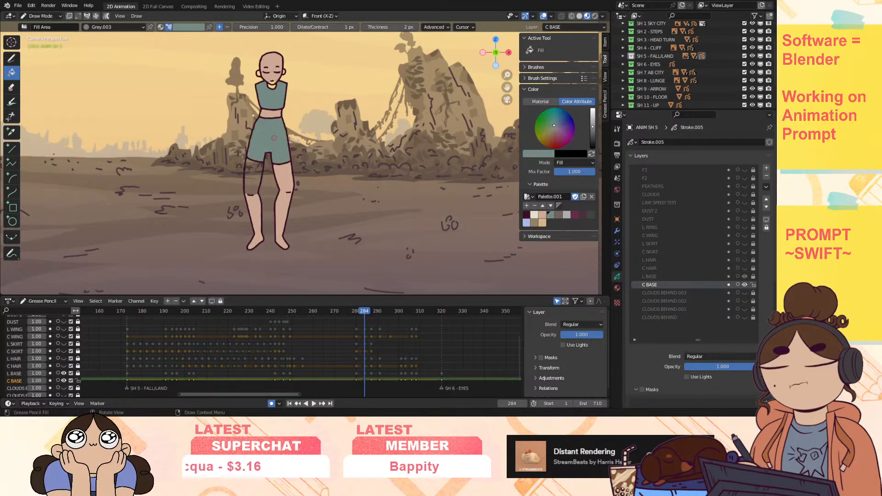
left_click(543, 214)
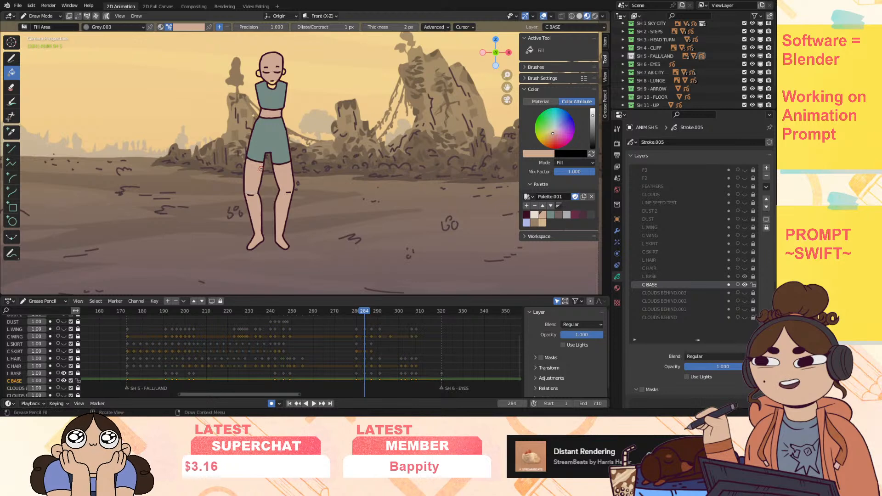
Step: Switch back to teal and fill the shorts on the half-crouched drawing at frame 280
left_click(550, 214)
key("Down")
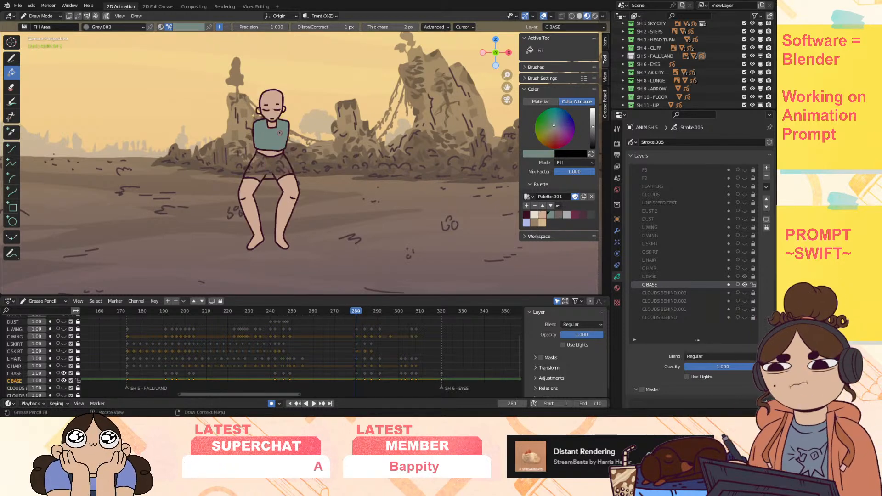
left_click(283, 168)
key("Down")
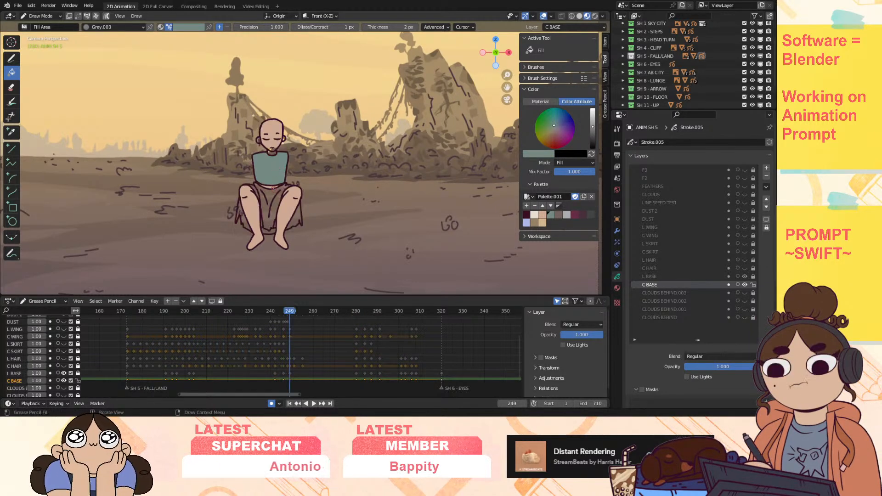
Step: Choose the grey-brown palette colour and fill the cloth between the legs on the crouching drawings at 249 and 246
left_click(559, 214)
left_click(271, 219)
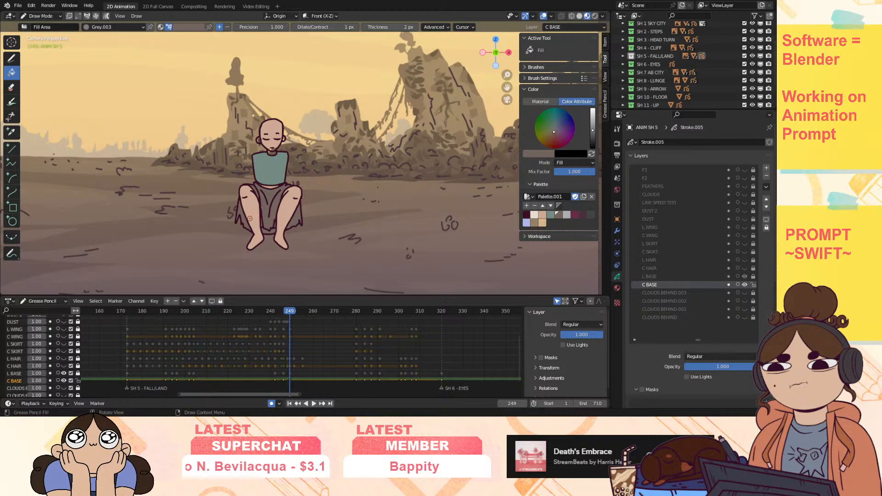
key("Down")
left_click(271, 228)
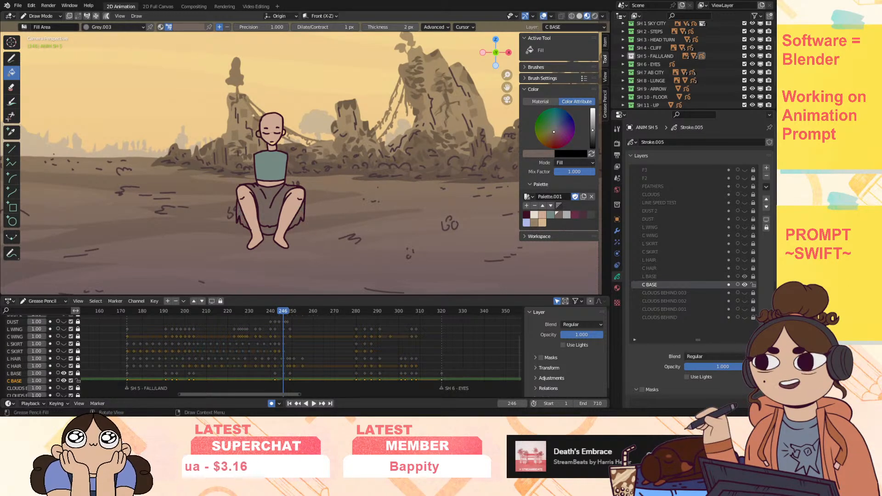
Step: Return to the teal colour and fill the shorts on the keyframes at 242 and 204
key("Down")
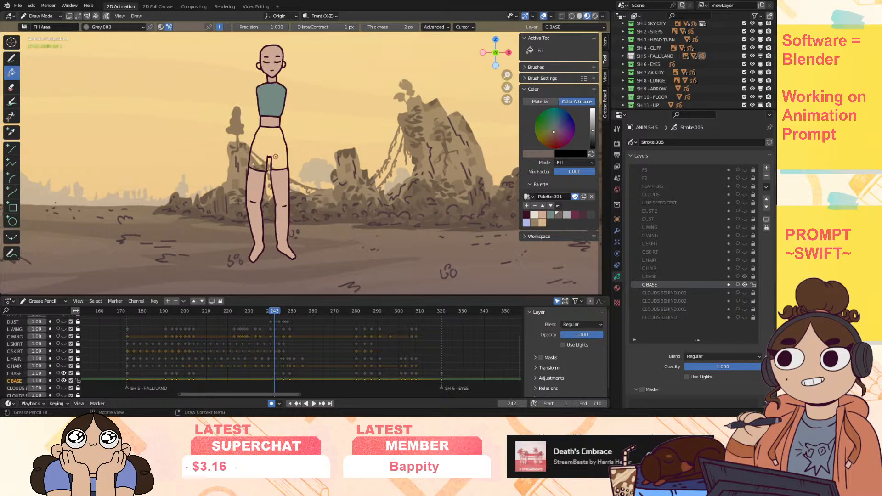
left_click(550, 214)
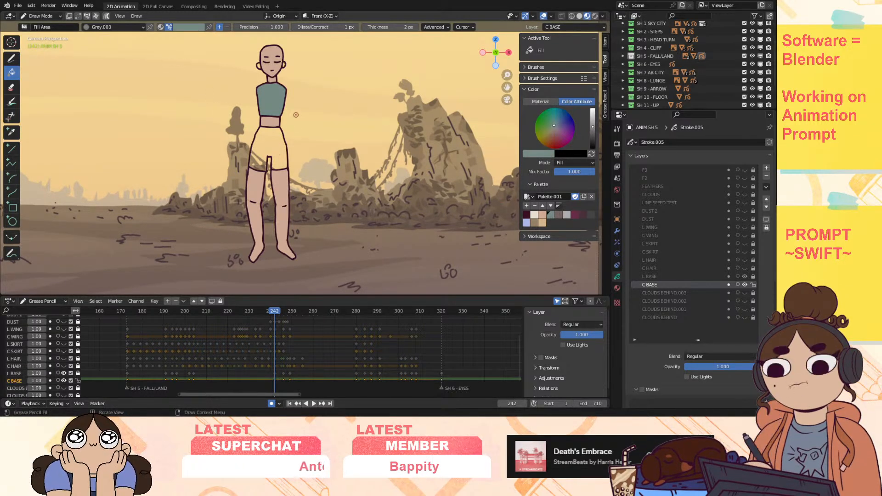
left_click(272, 144)
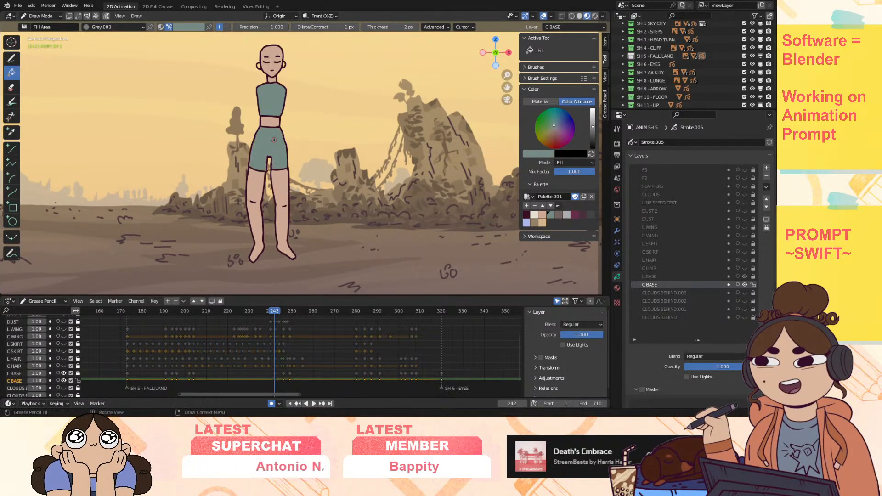
key("Down")
left_click(274, 161)
Step: Fill the shorts with teal on the C BASE keyframes from 202 back to the shot's first drawing at 173
key("Down")
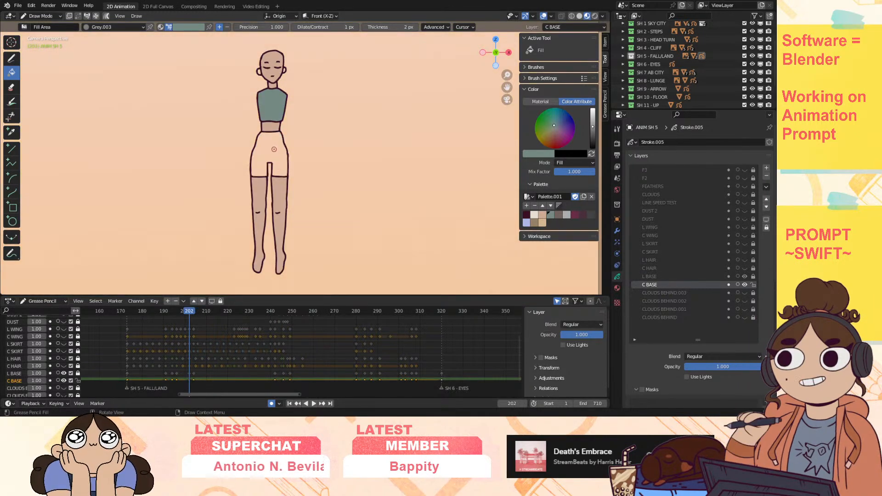
left_click(279, 145)
key("Down")
left_click(275, 141)
key("Down")
left_click(273, 139)
key("Down")
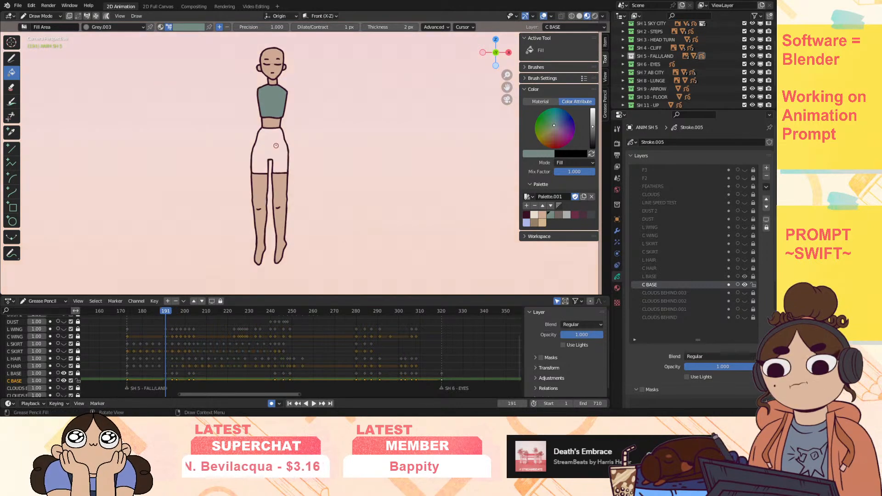
left_click(274, 145)
key("Down")
left_click(274, 144)
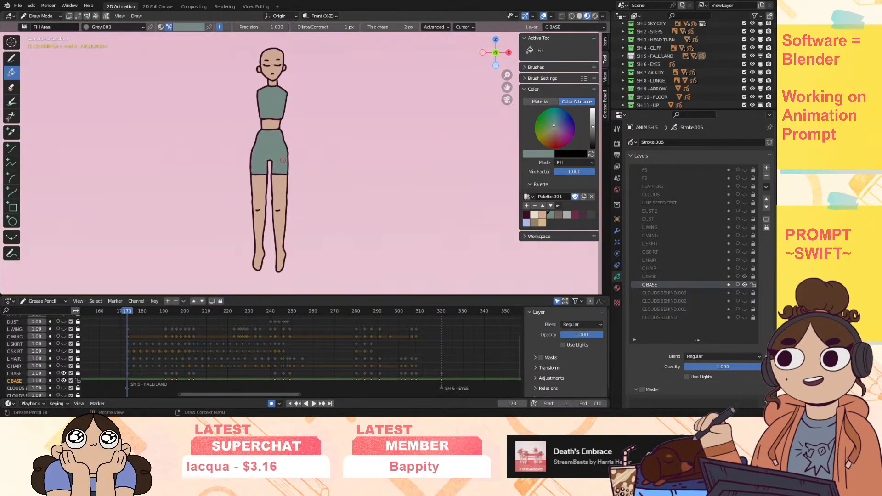
Step: Switch to the Draw tool with the skin colour and touch up skin gaps on the C BASE keyframes from 173 to 194
left_click(11, 58)
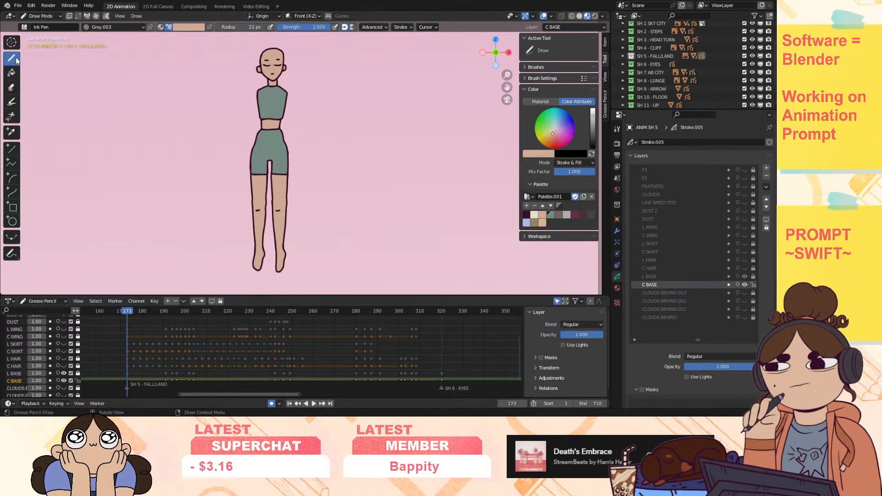
left_click_drag(507, 75, 517, 48)
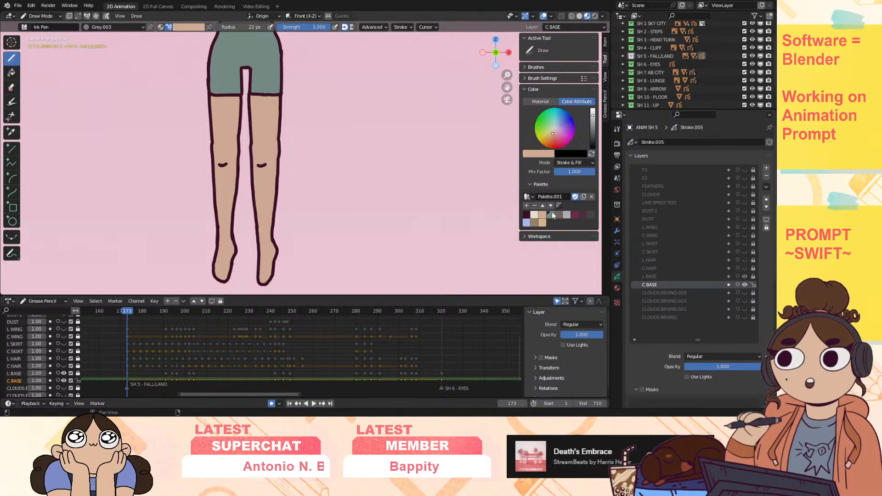
left_click_drag(508, 87, 517, 294)
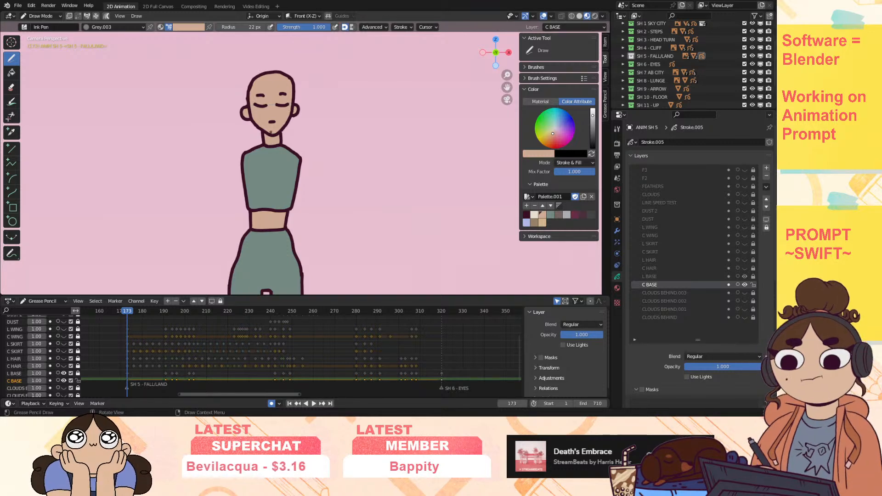
key("Up")
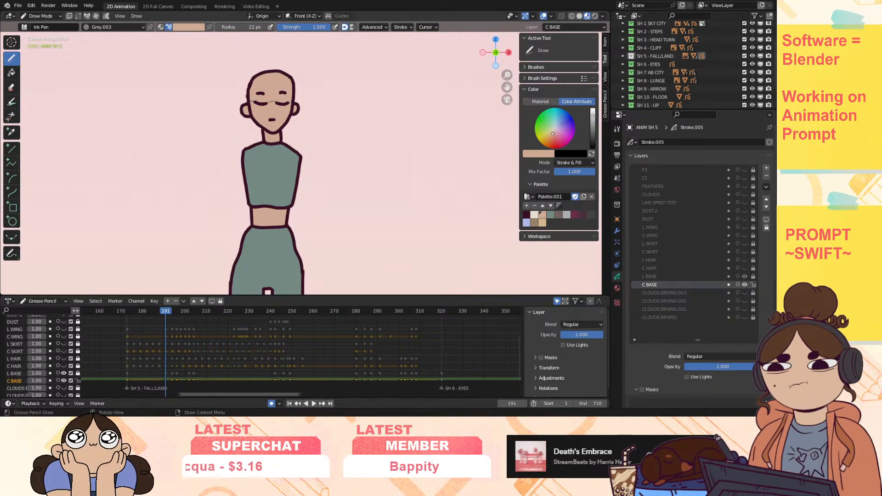
key("Up")
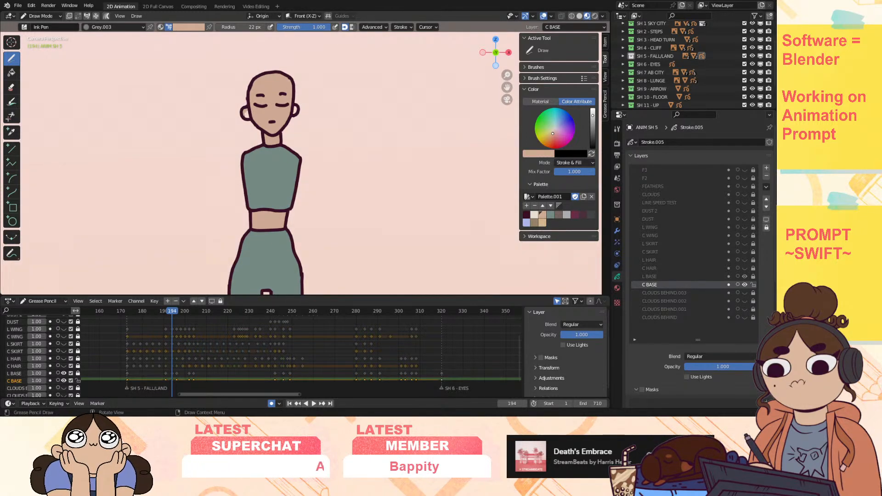
left_click_drag(245, 112, 247, 117)
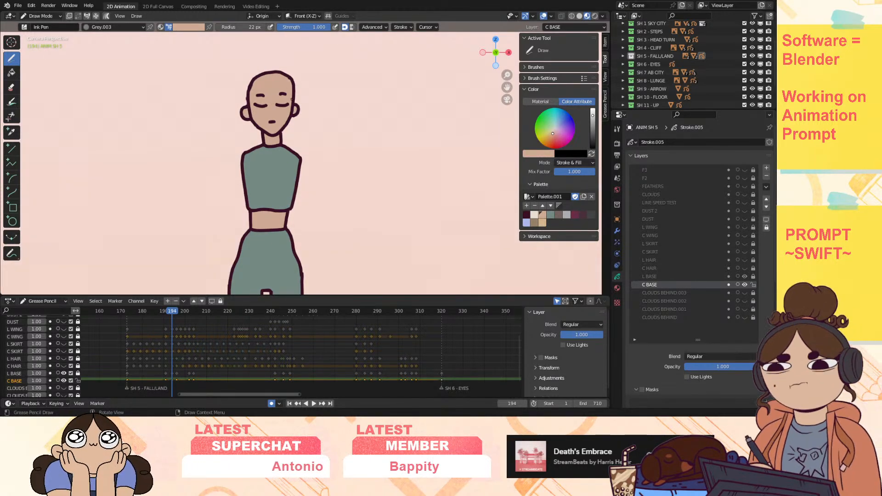
Step: Touch up the remaining skin gaps on the C BASE keyframes from 196 to 246 with the skin colour
key("Up")
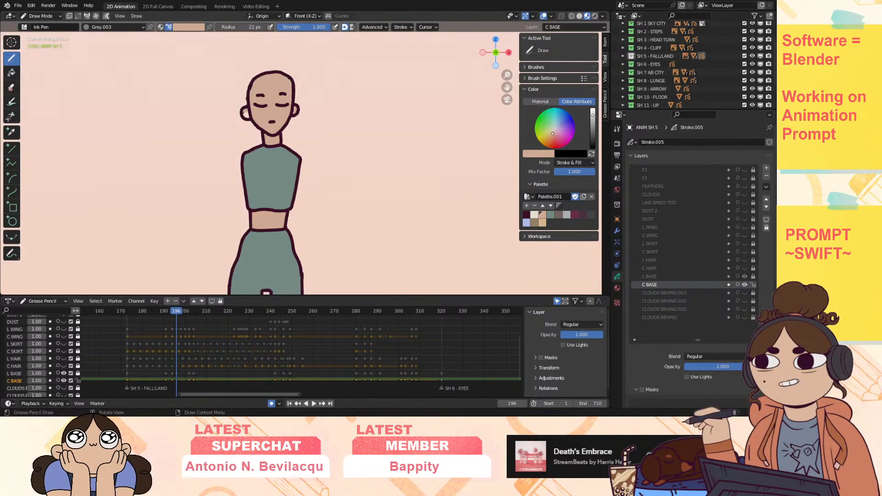
key("Up")
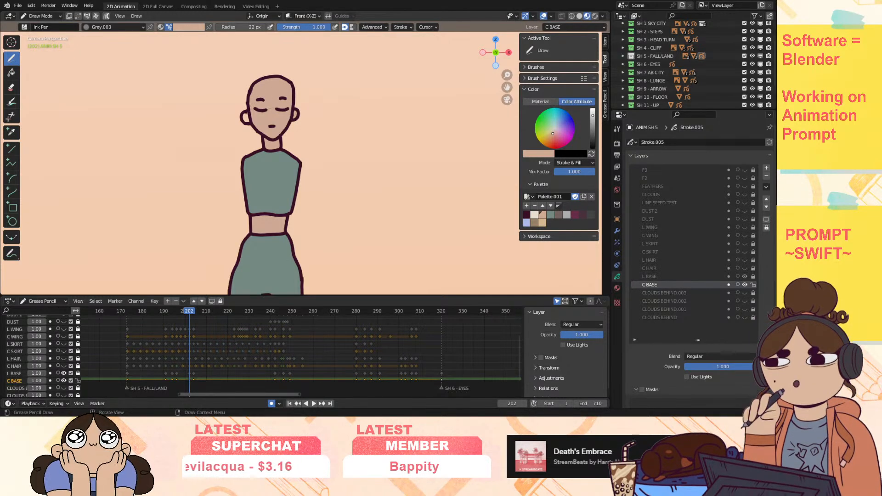
key("Up")
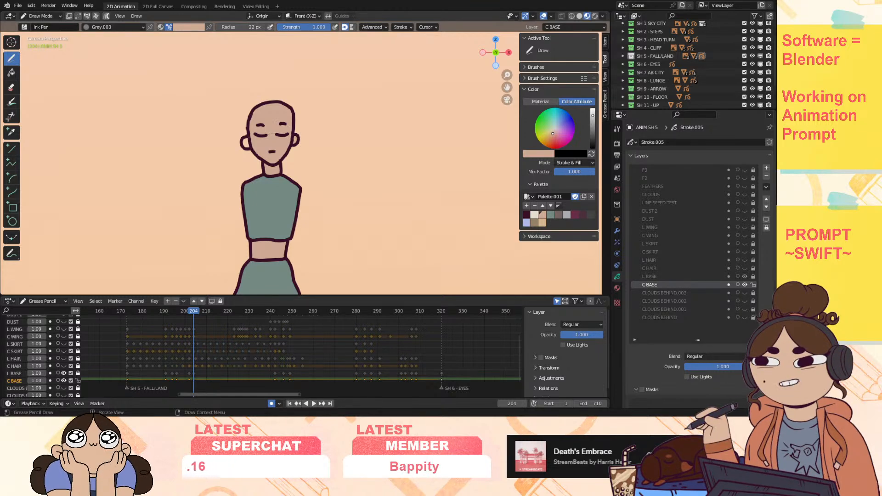
key("Up")
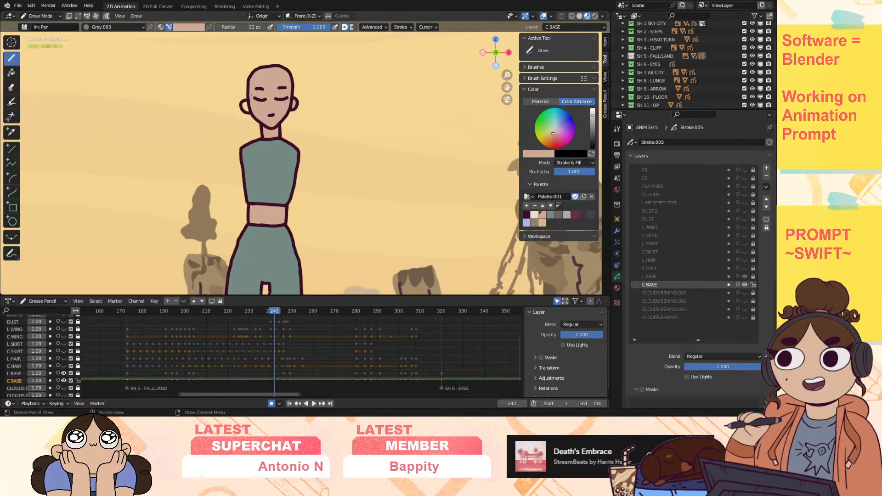
key("Up")
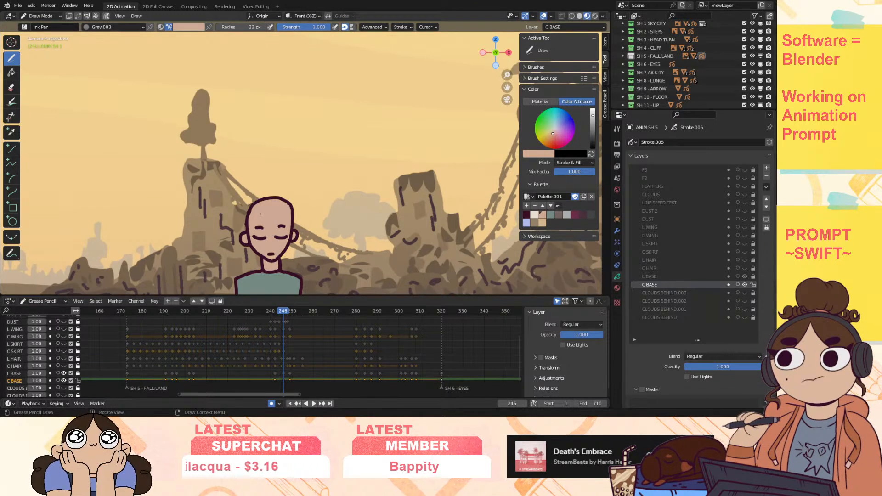
Step: Check the lower-body fills on the C BASE drawings at frames 204, 242 and 246 for gaps
left_click_drag(508, 88, 510, 9)
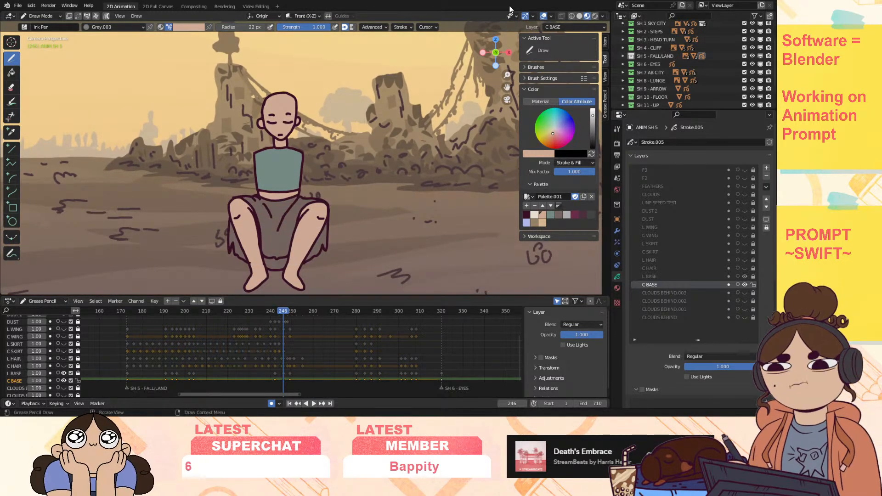
left_click_drag(278, 312, 273, 315)
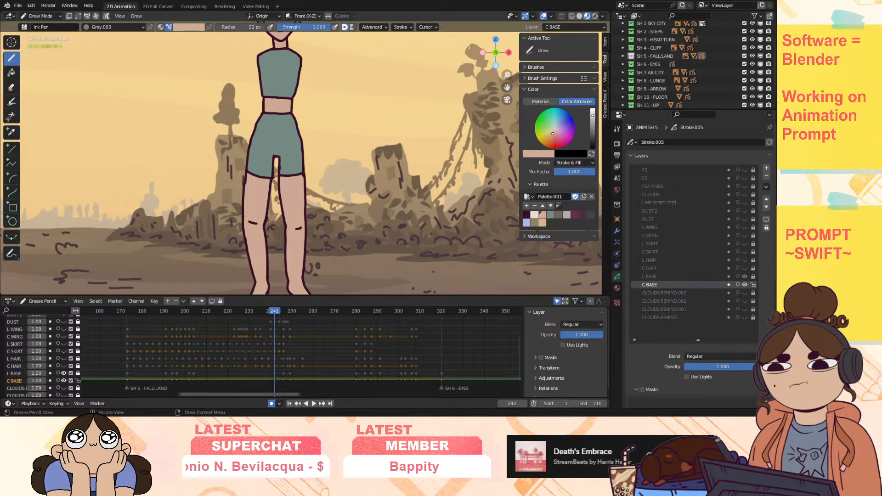
key("Down")
key("Up")
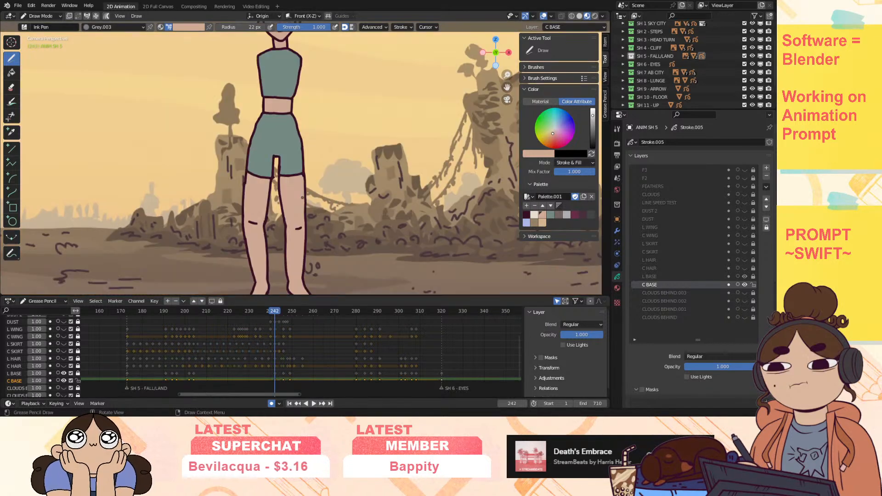
key("Down")
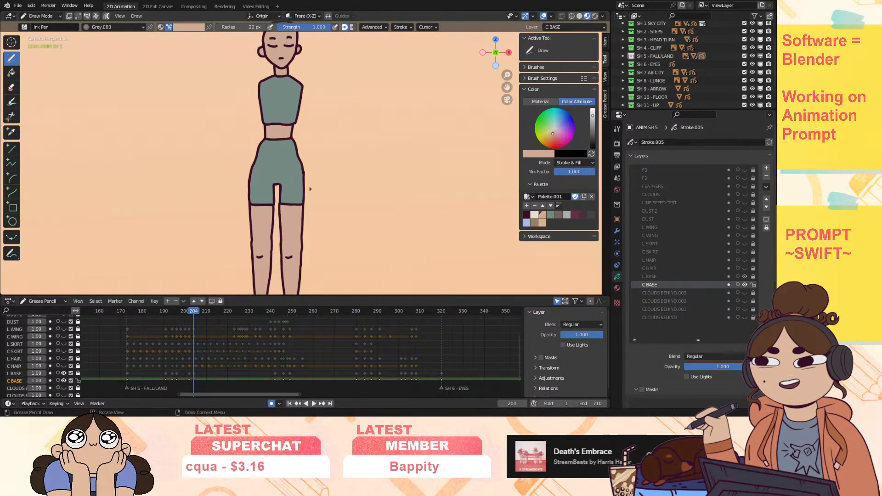
key("Up")
key("Up")
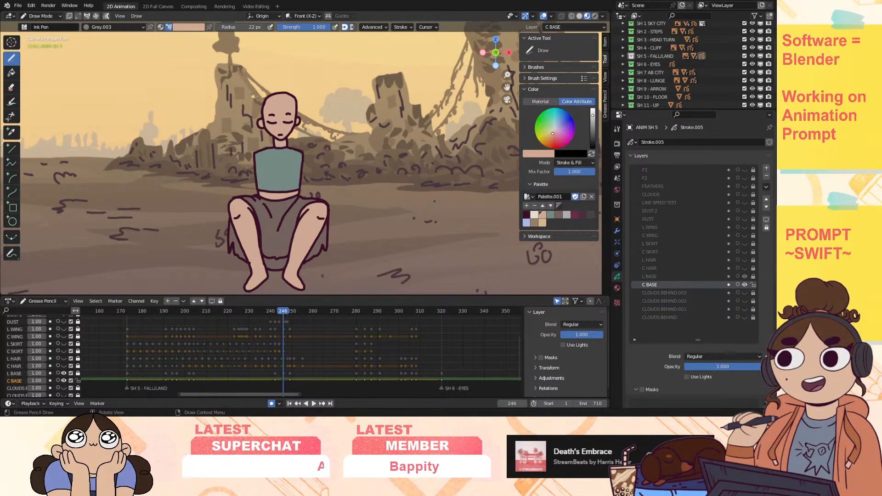
Step: Touch up the crouching drawings at 246 and 249 with grey-brown for the cloth and the skin colour for the body
left_click(562, 214)
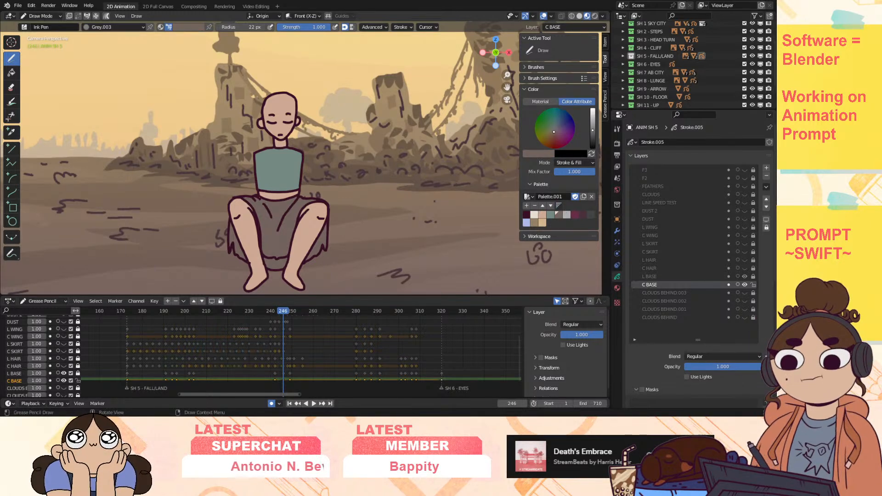
left_click(543, 217)
key("Up")
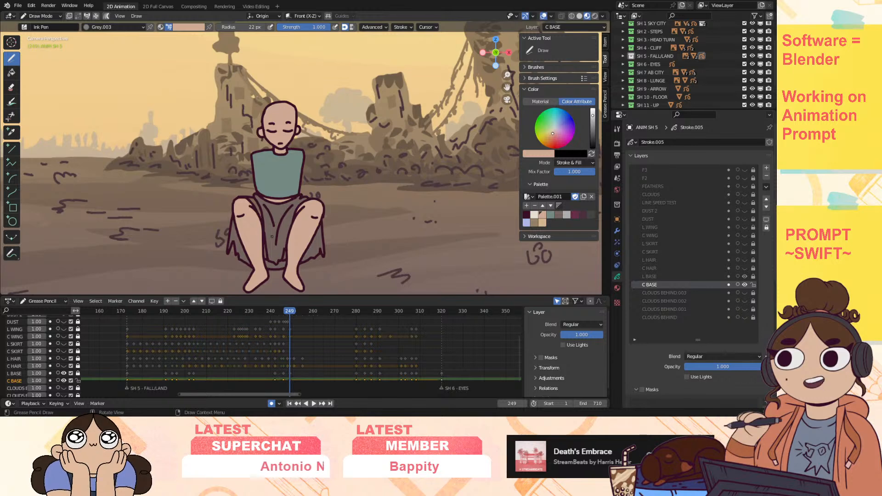
left_click(559, 215)
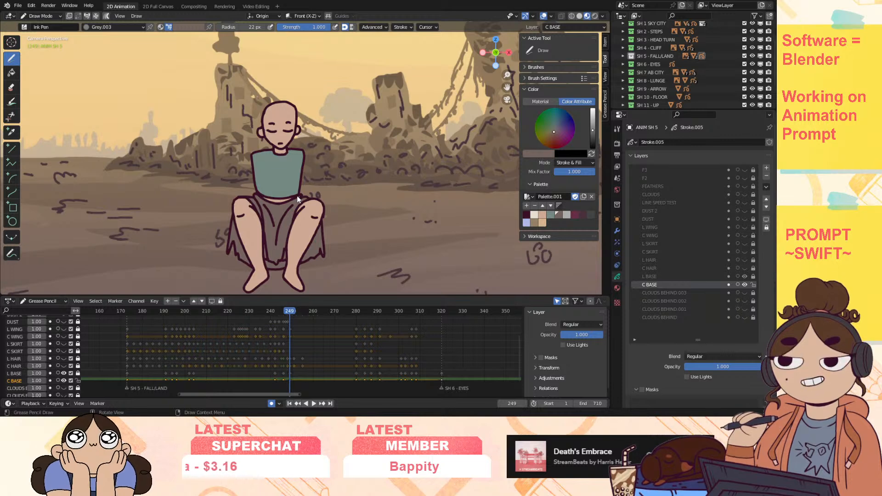
left_click(541, 213)
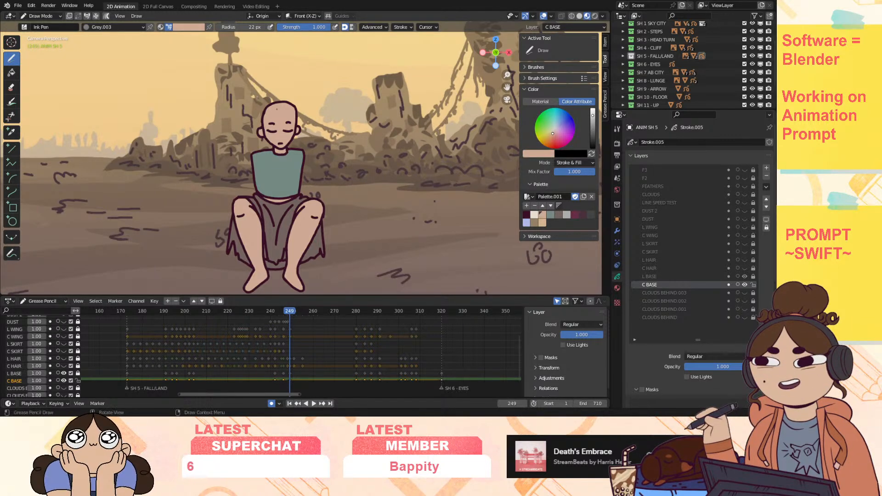
Step: Touch up skin gaps on the rising drawings at frames 280 and 284 with the skin colour
key("Up")
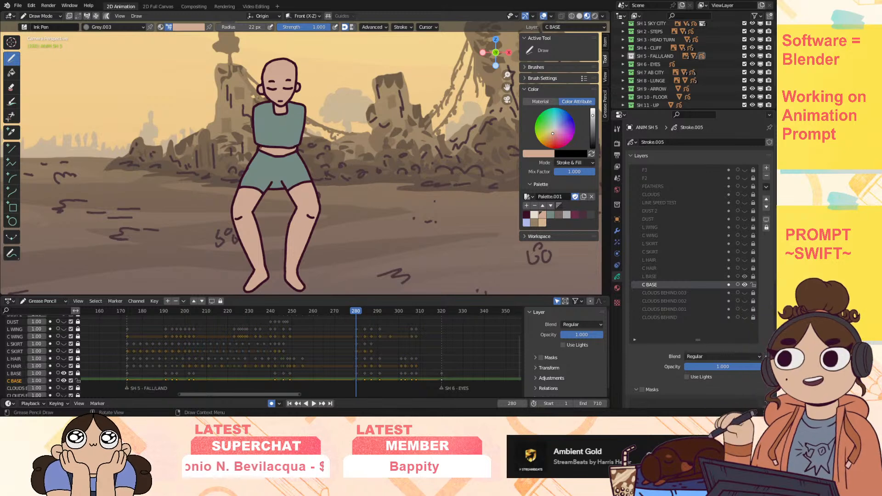
key("Up")
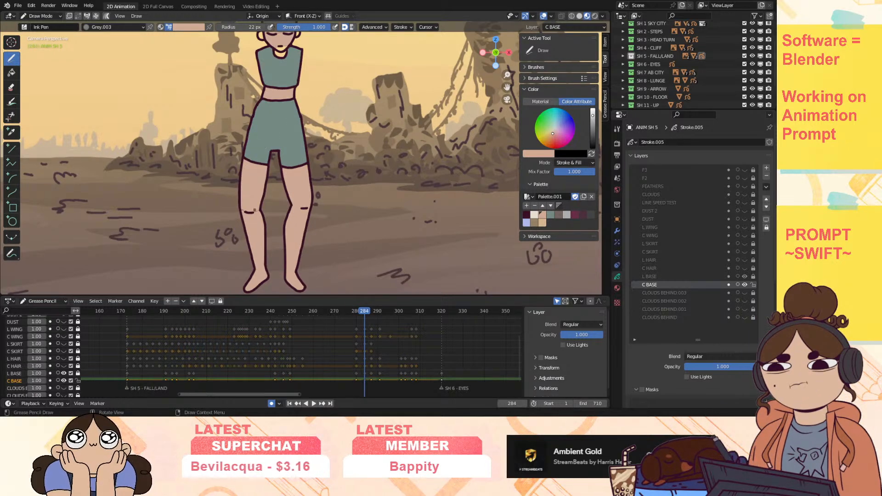
key("Down")
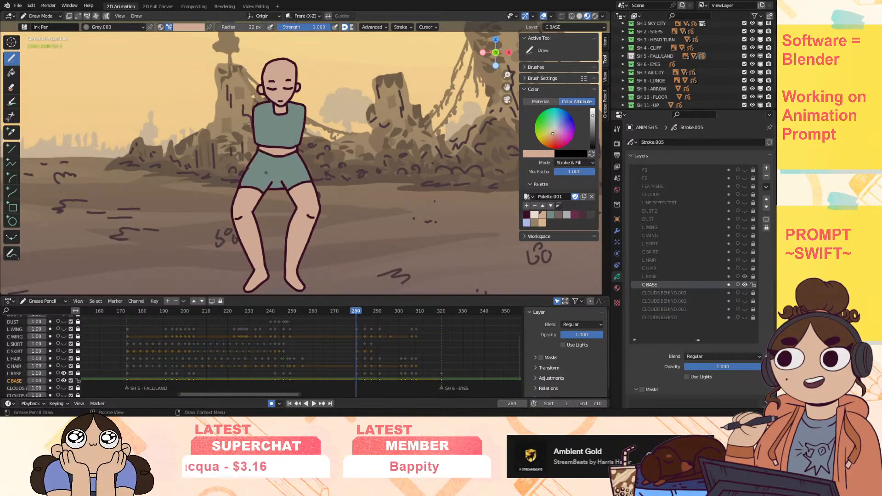
key("Up")
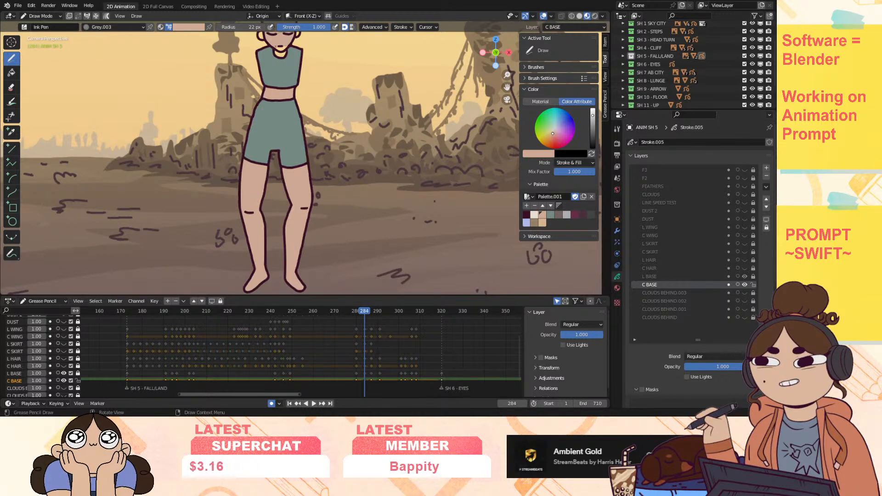
left_click_drag(507, 88, 522, 145)
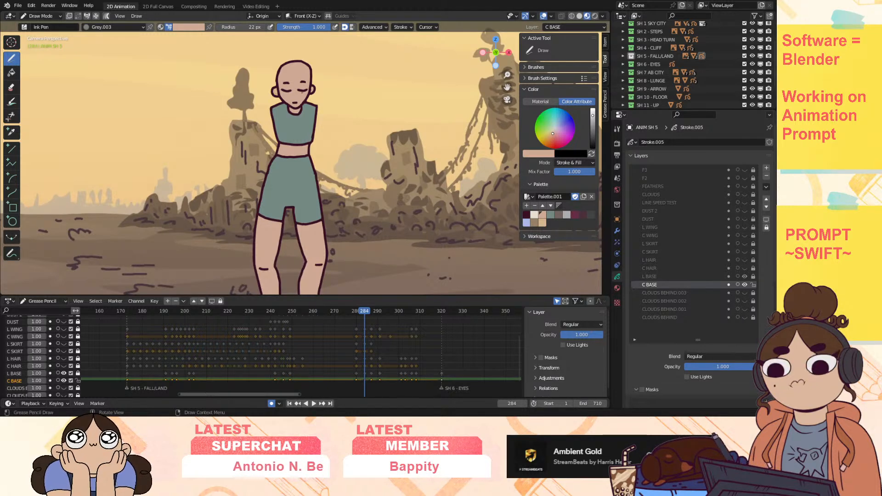
Step: Touch up the skin on the standing drawing at frame 287 and recheck the legs at frame 284
key("Right")
key("Right")
key("Right")
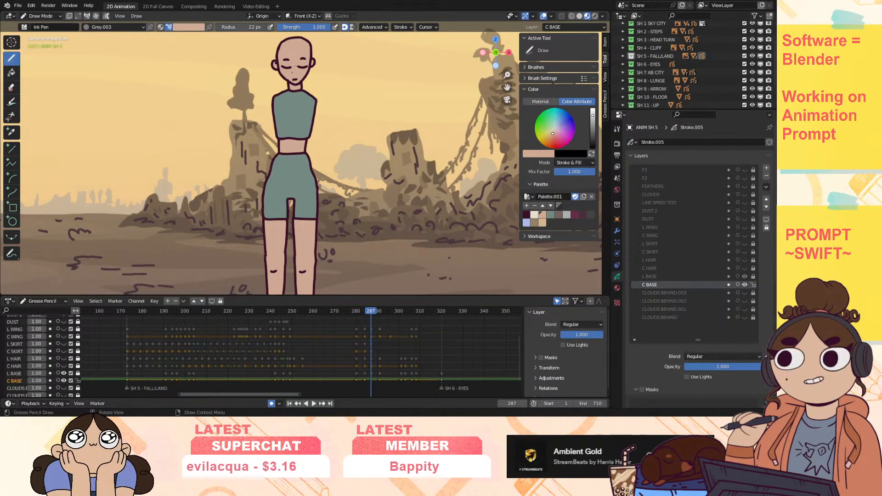
left_click_drag(508, 86, 515, 16)
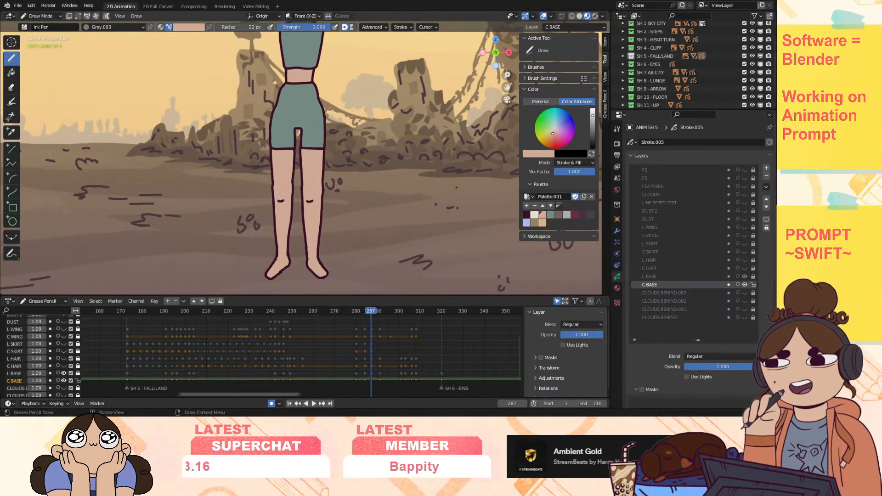
key("Left")
key("Left")
key("Left")
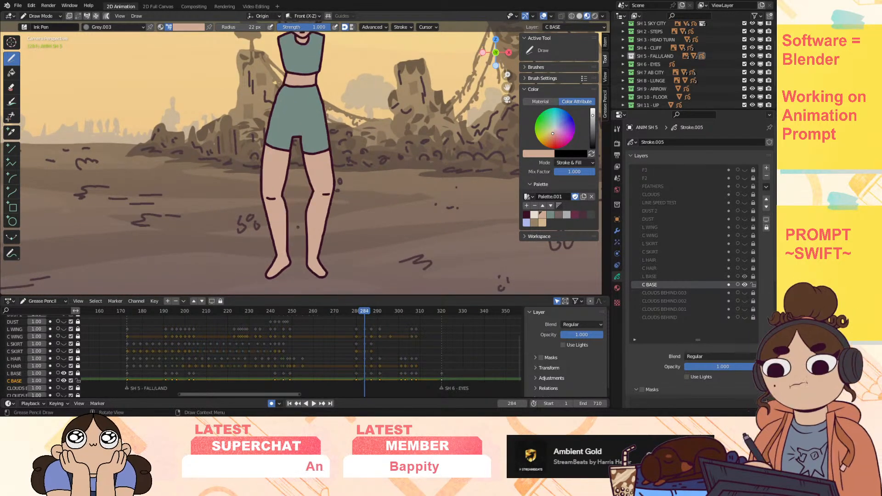
Step: Touch up the upper-body skin on the C BASE drawings from frame 291 through the keyframes at 301, 303, 306 and 319
key("Right")
key("Right")
key("Right")
key("Right")
key("Right")
key("Right")
key("Right")
left_click_drag(507, 87, 508, 241)
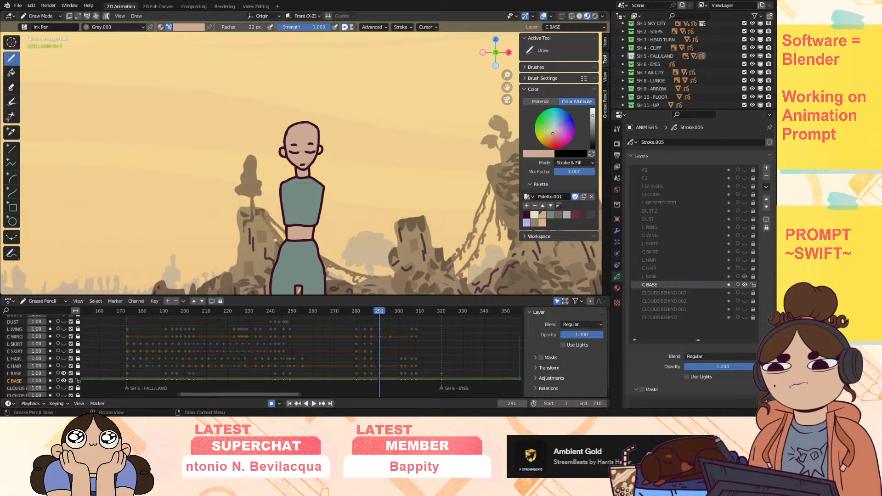
key("Up")
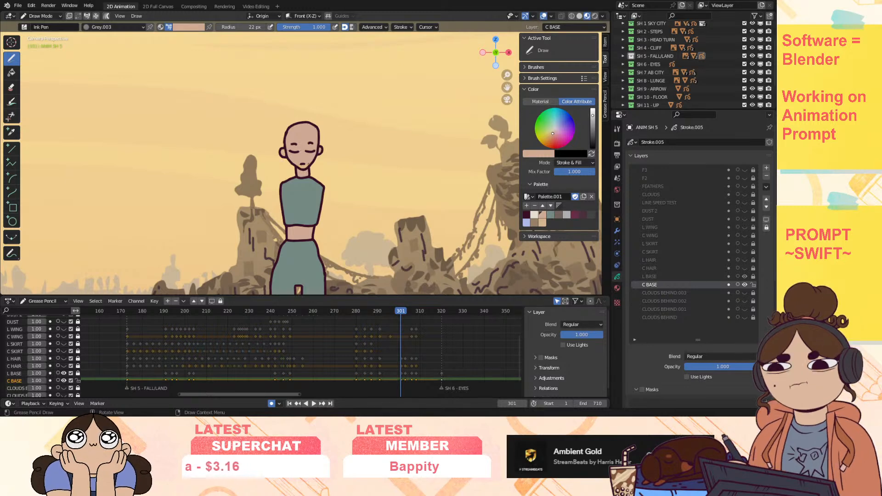
key("Up")
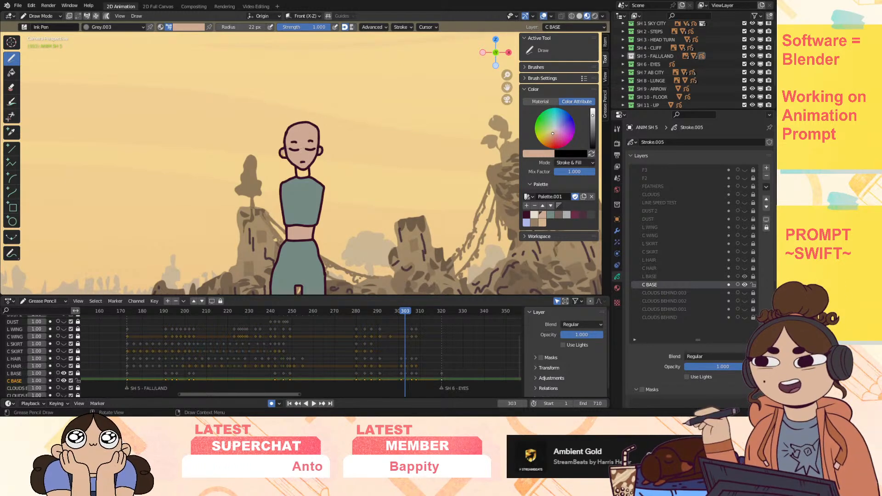
left_click_drag(298, 171, 302, 176)
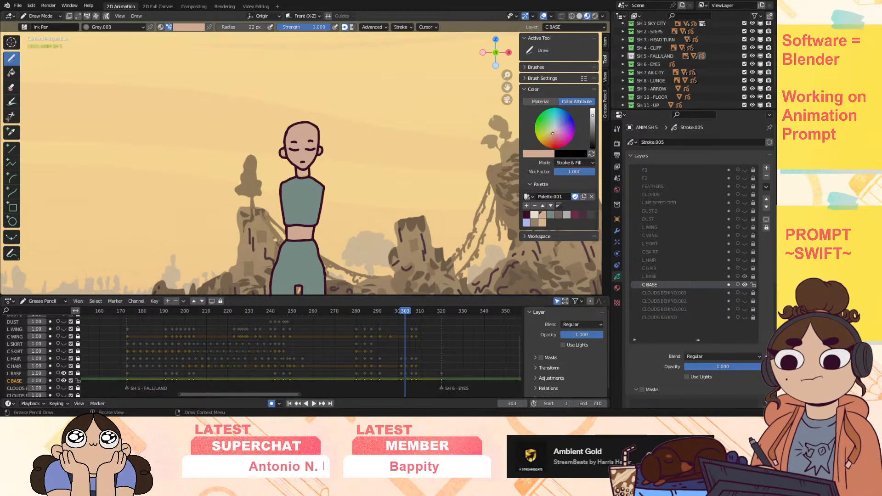
key("Up")
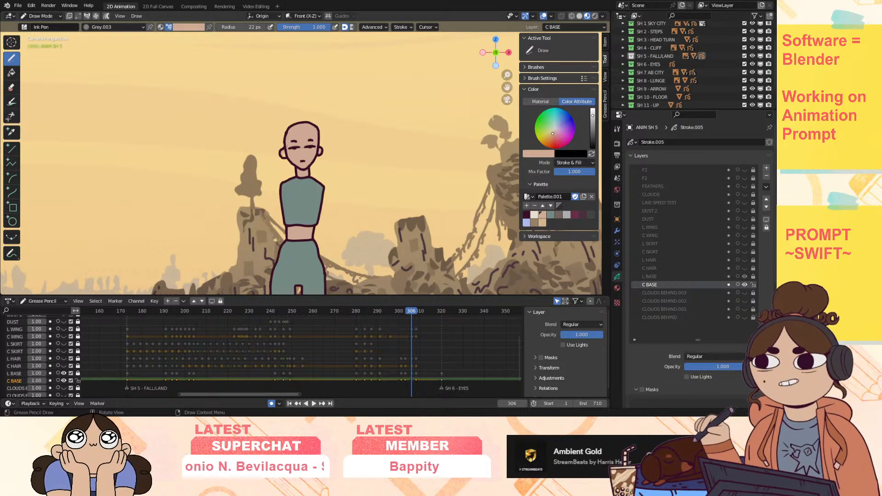
key("Up")
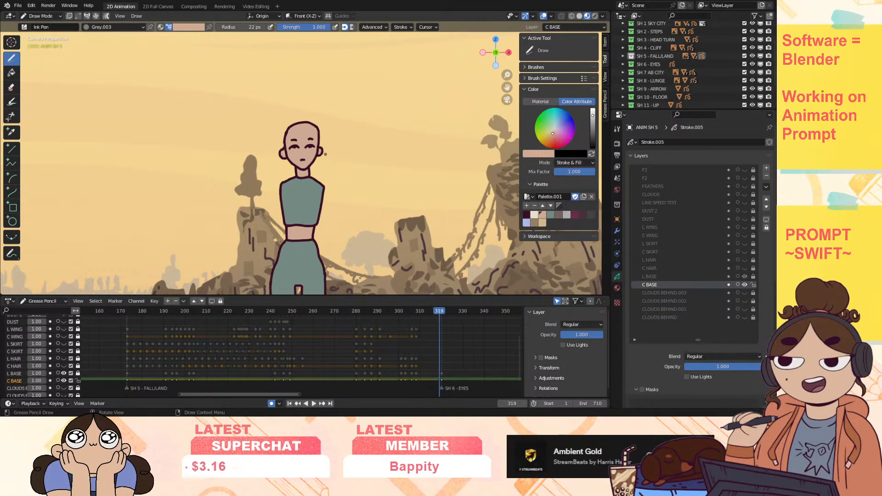
key("Down")
Step: Show the wing, skirt and hair layers again and review the coloured character at the end of shot 5
left_click_drag(506, 76, 496, 33)
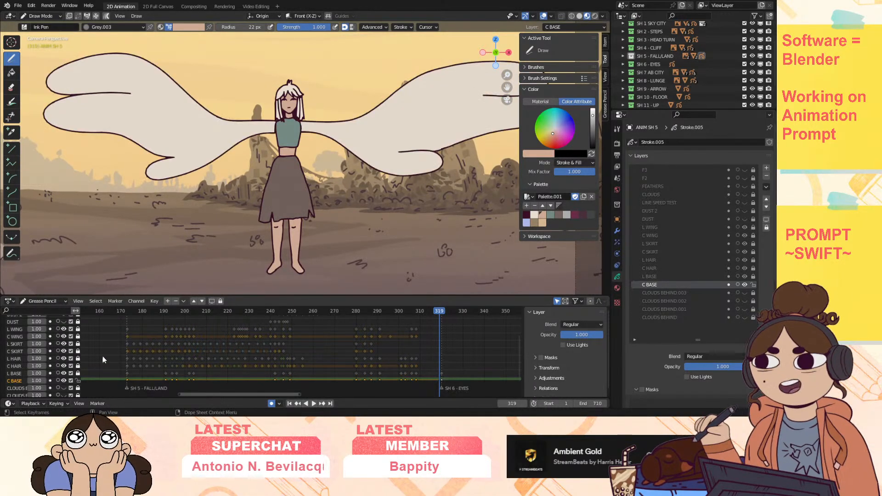
left_click_drag(437, 310, 398, 353)
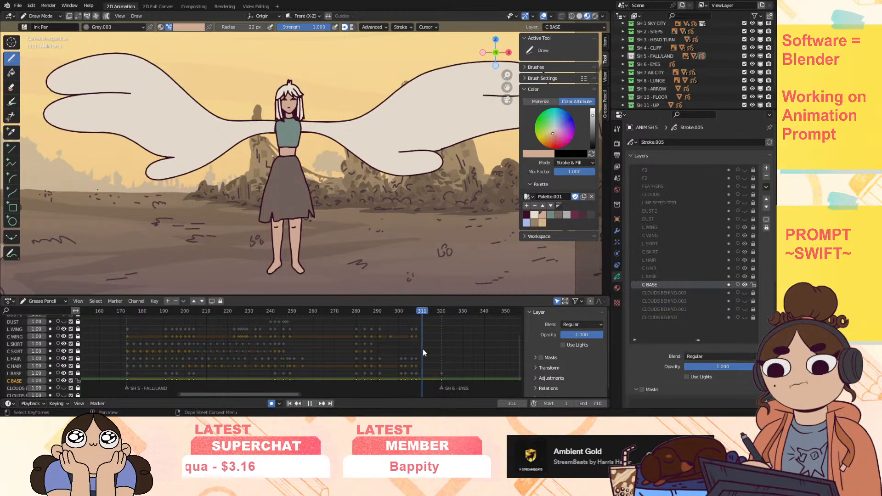
key("Escape")
Step: Play the whole animation from its first frame with the full camera frame in view
left_click_drag(508, 73, 500, 87)
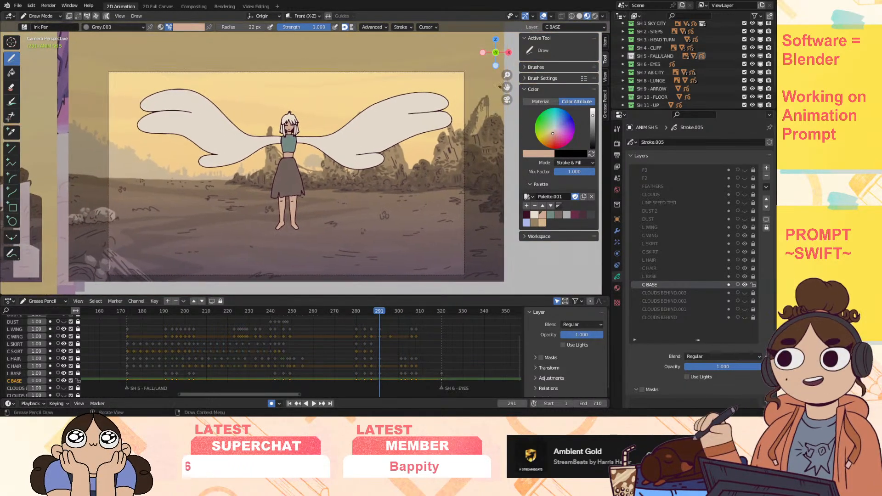
left_click(289, 404)
left_click(313, 404)
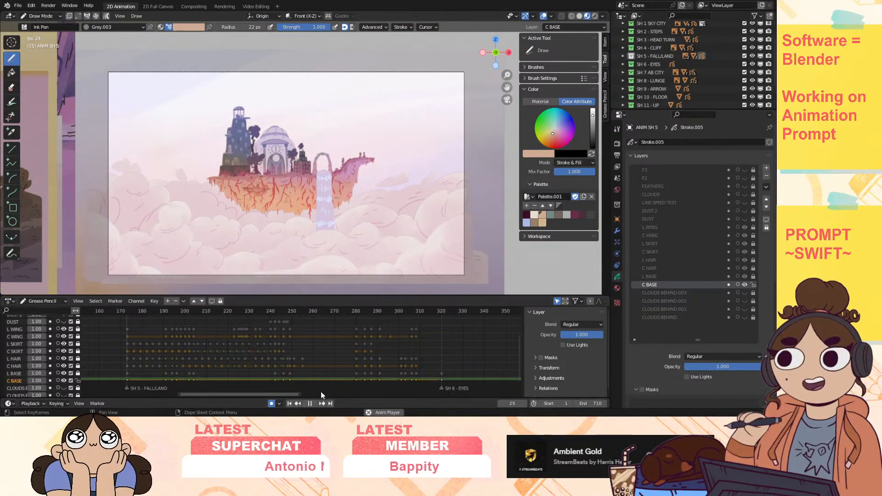
mouse_move(508, 74)
left_mouse_down()
mouse_move(514, 59)
mouse_move(509, 85)
left_mouse_up()
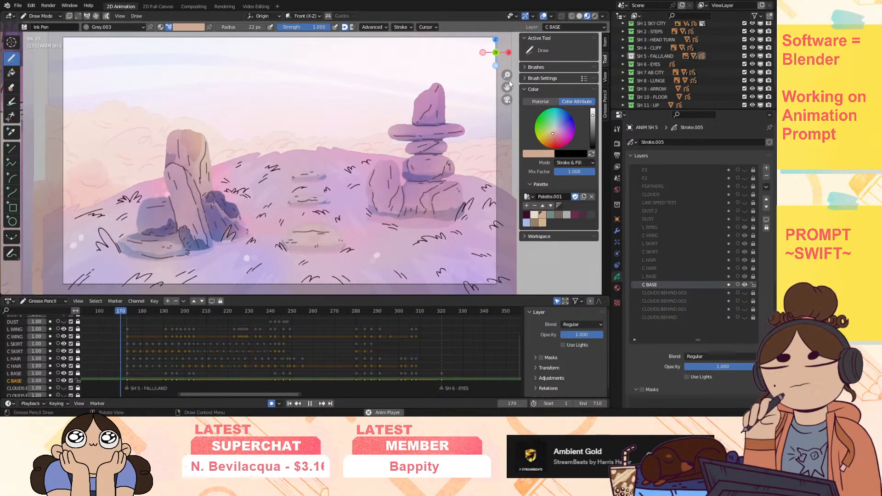